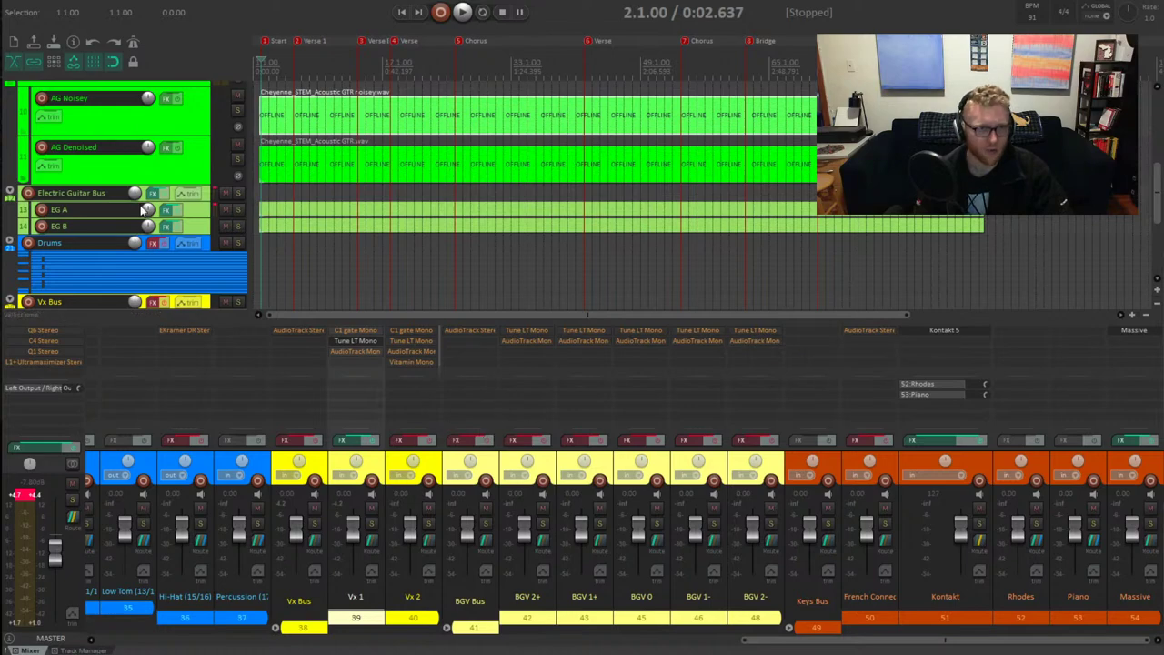
Delete the background vocal tracks from BGV Bus through BGV 2-, including their child tracks
scroll(139, 221, down, 4)
scroll(139, 220, up, 2)
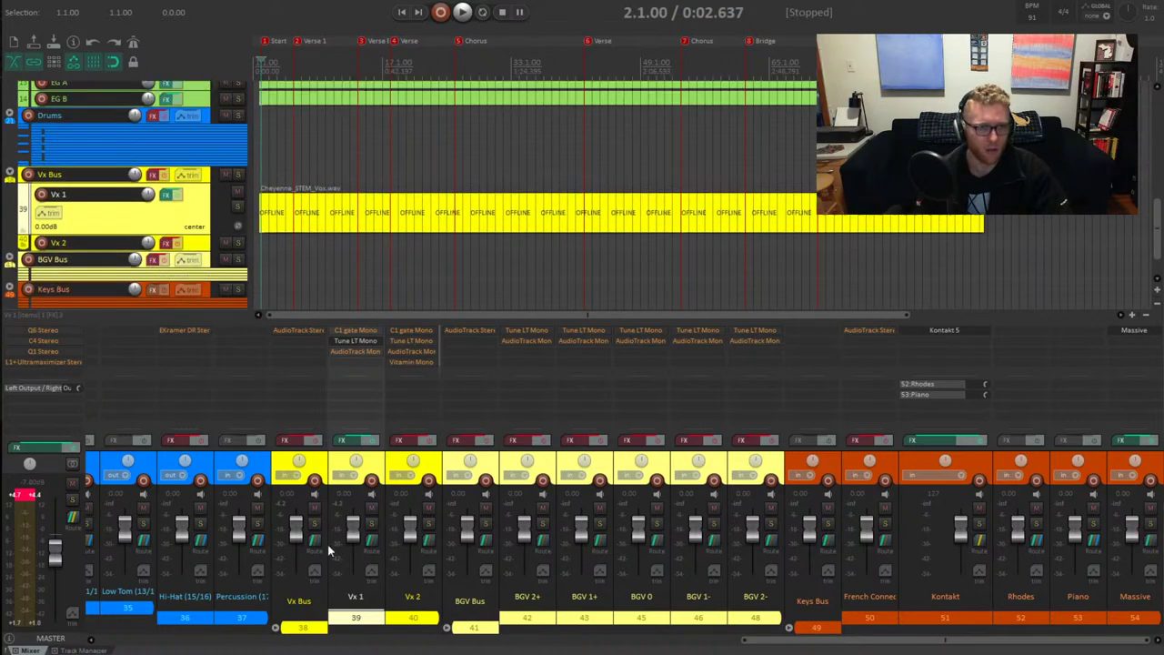
click(475, 624)
shift+click(757, 620)
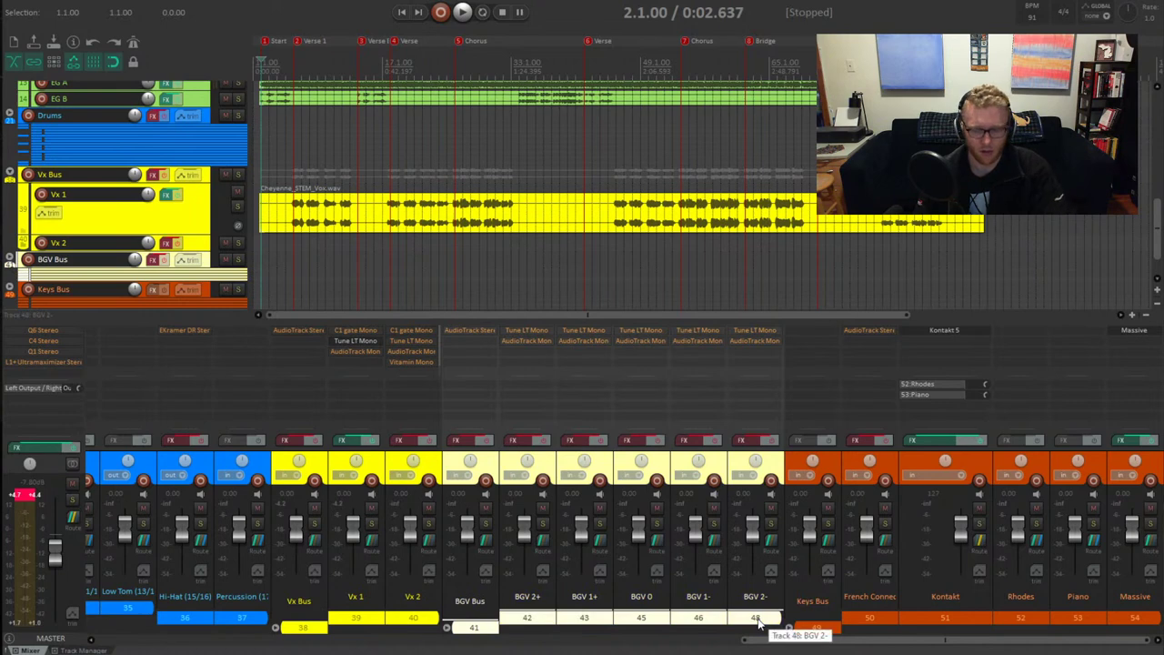
key(Delete)
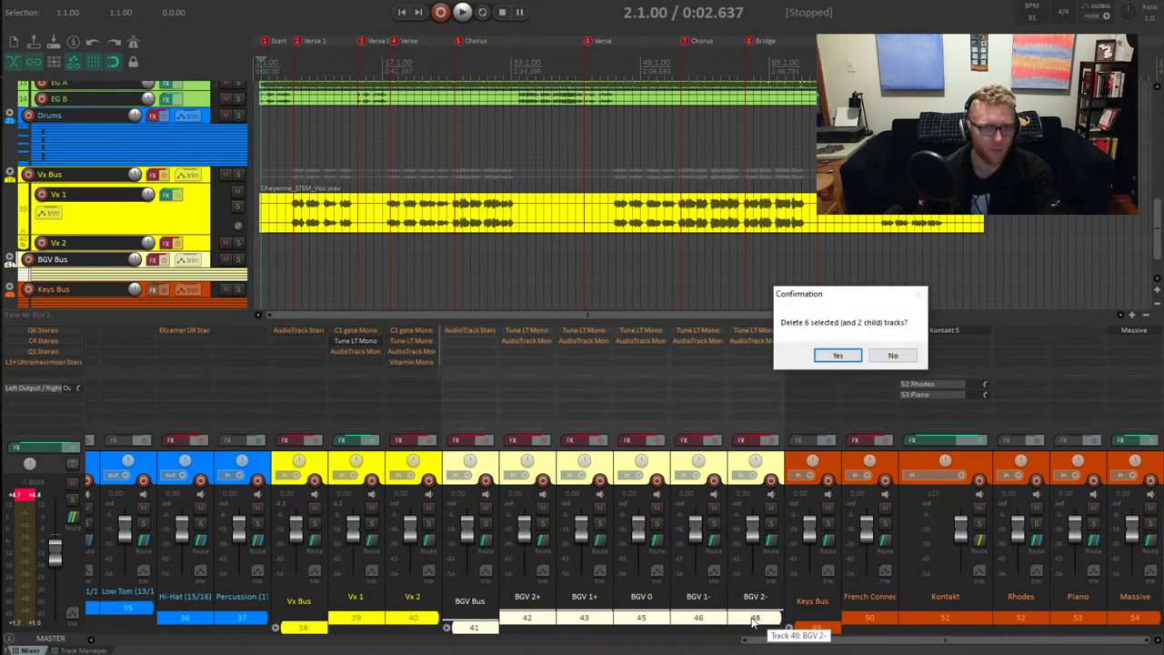
click(835, 354)
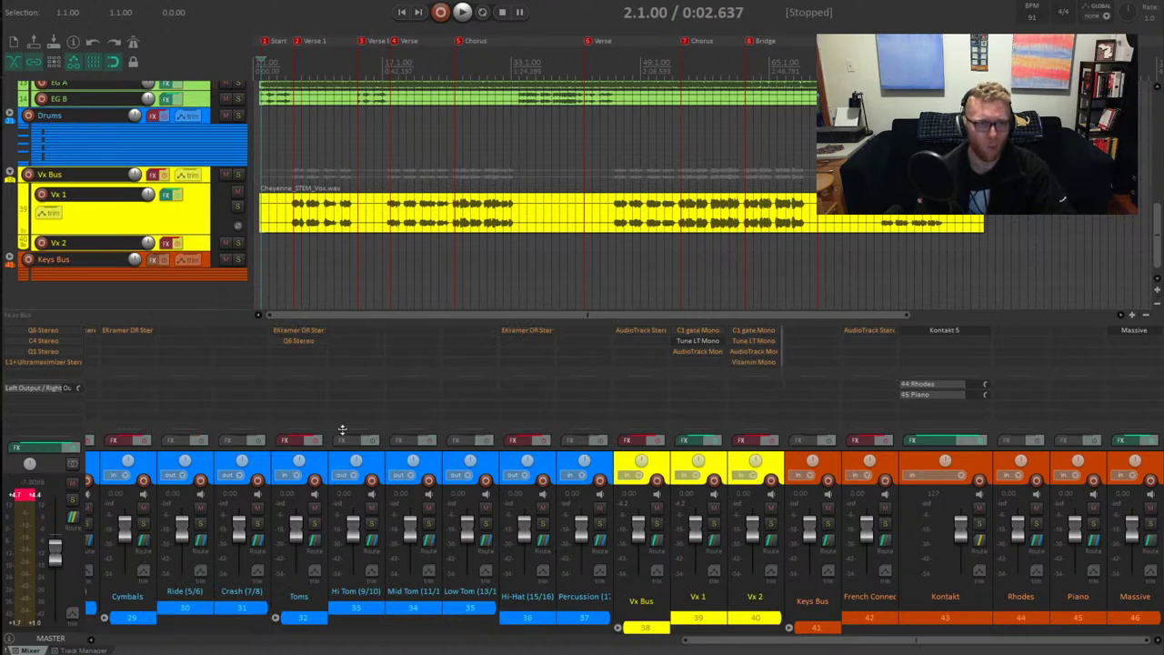
Mute the five effects return tracks: Room Reverb, Hall Reverb, Plate Reverb, 1/4 Delay and 1/2 Throw Delay
drag(707, 642, 82, 645)
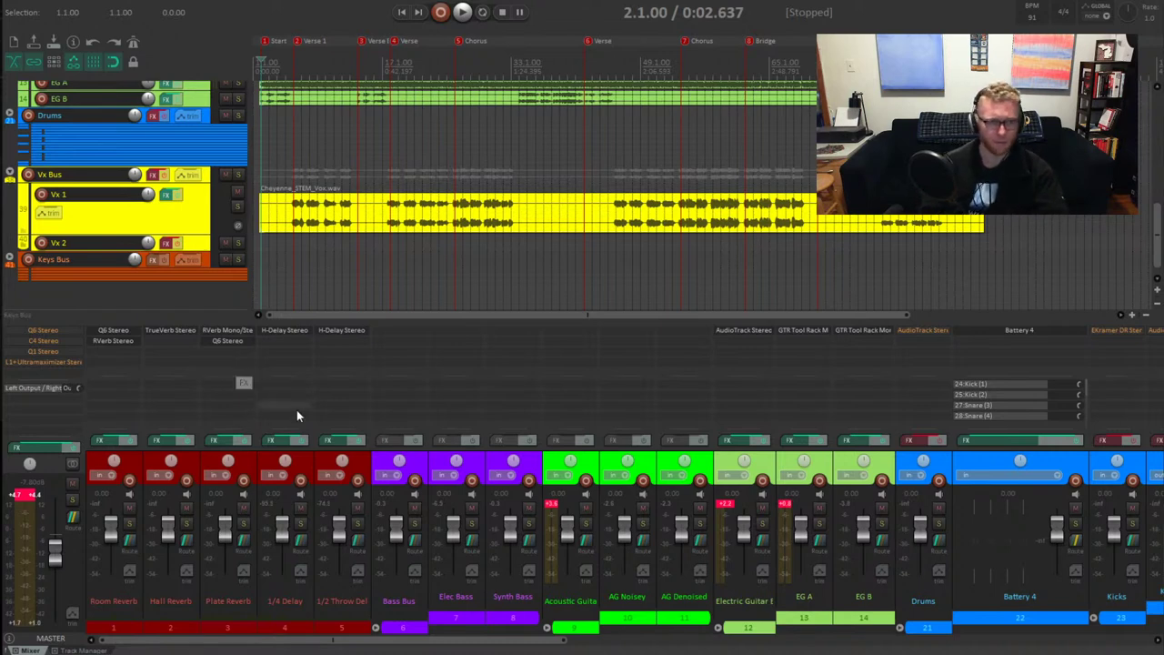
click(140, 626)
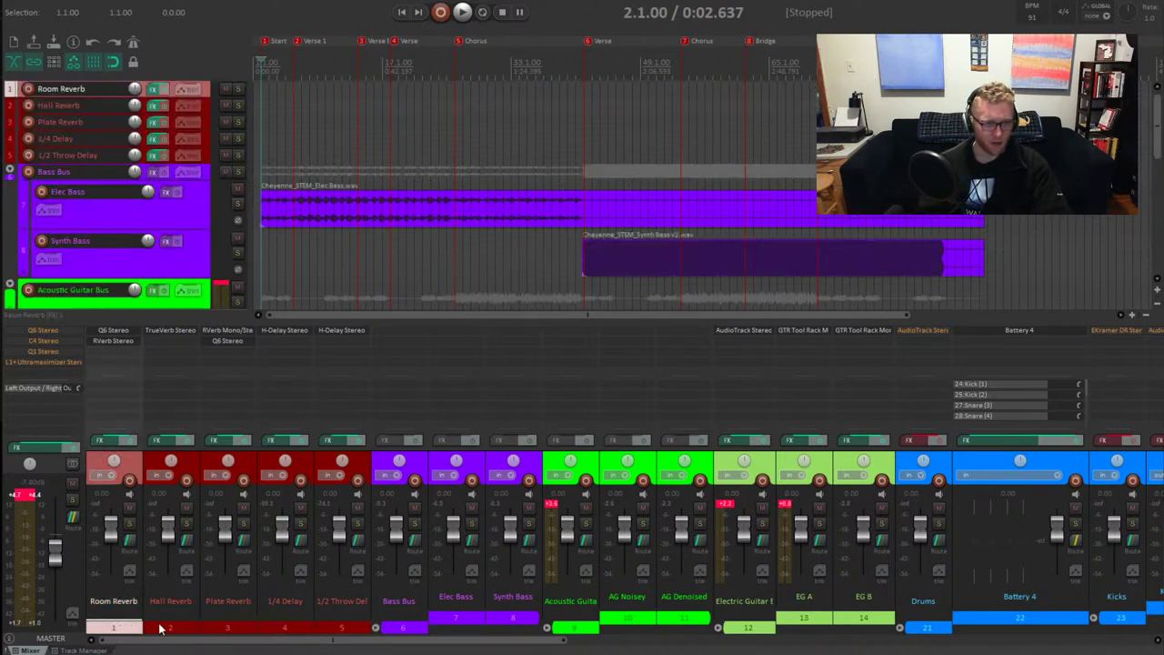
click(336, 627)
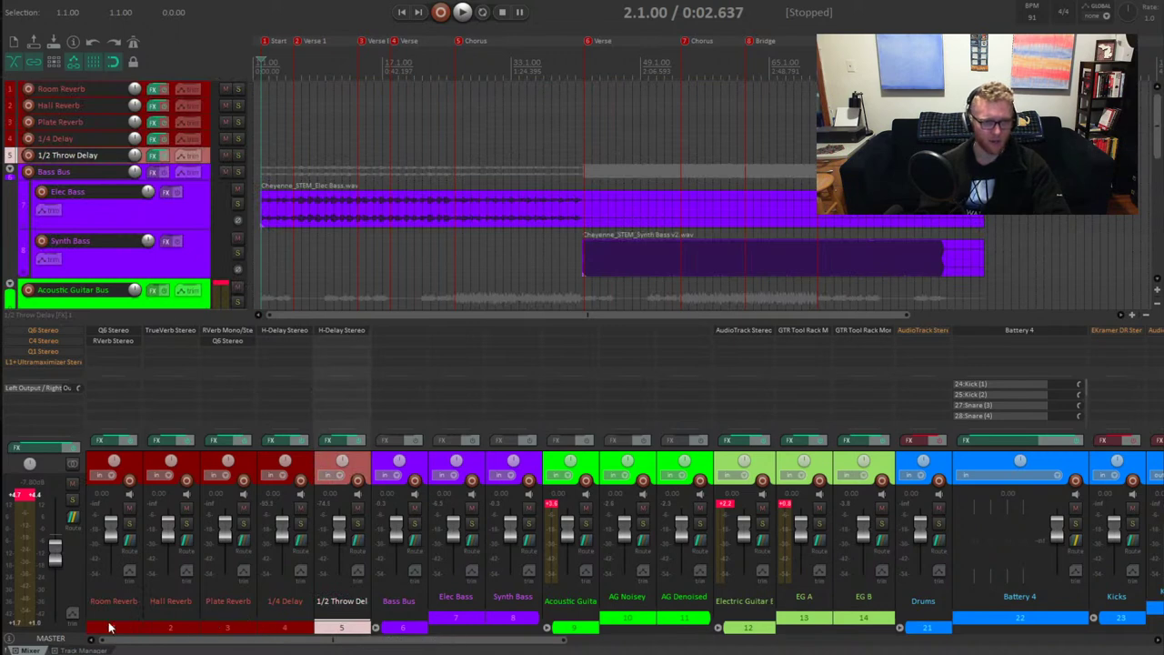
click(116, 626)
shift+click(359, 627)
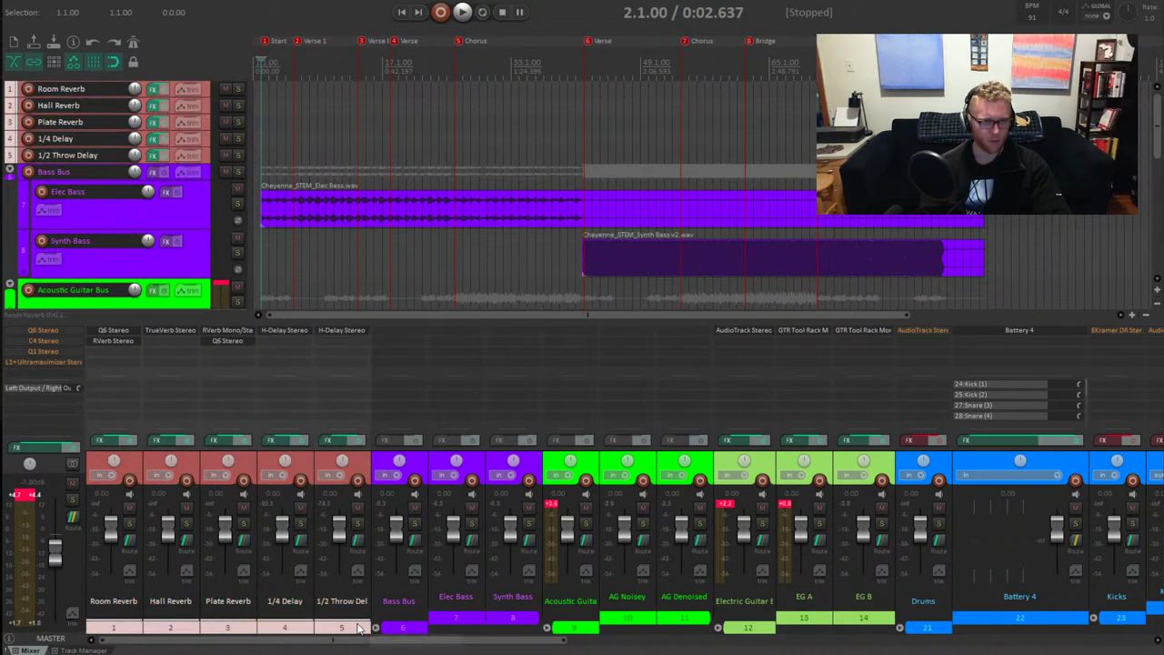
click(359, 627)
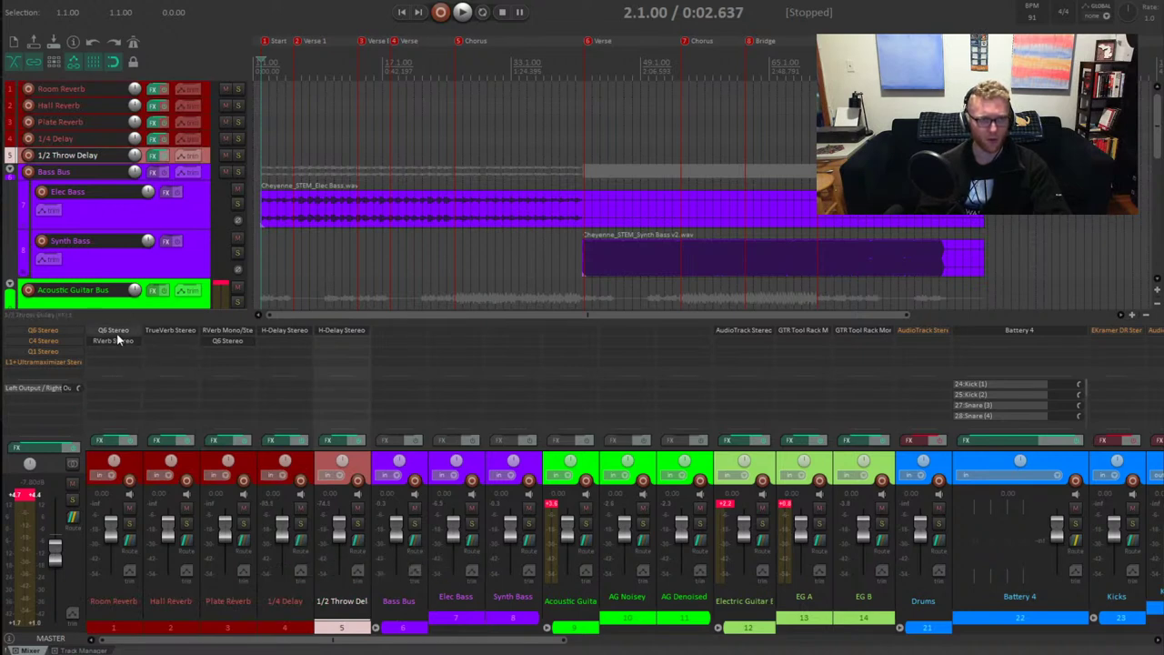
drag(129, 506, 329, 508)
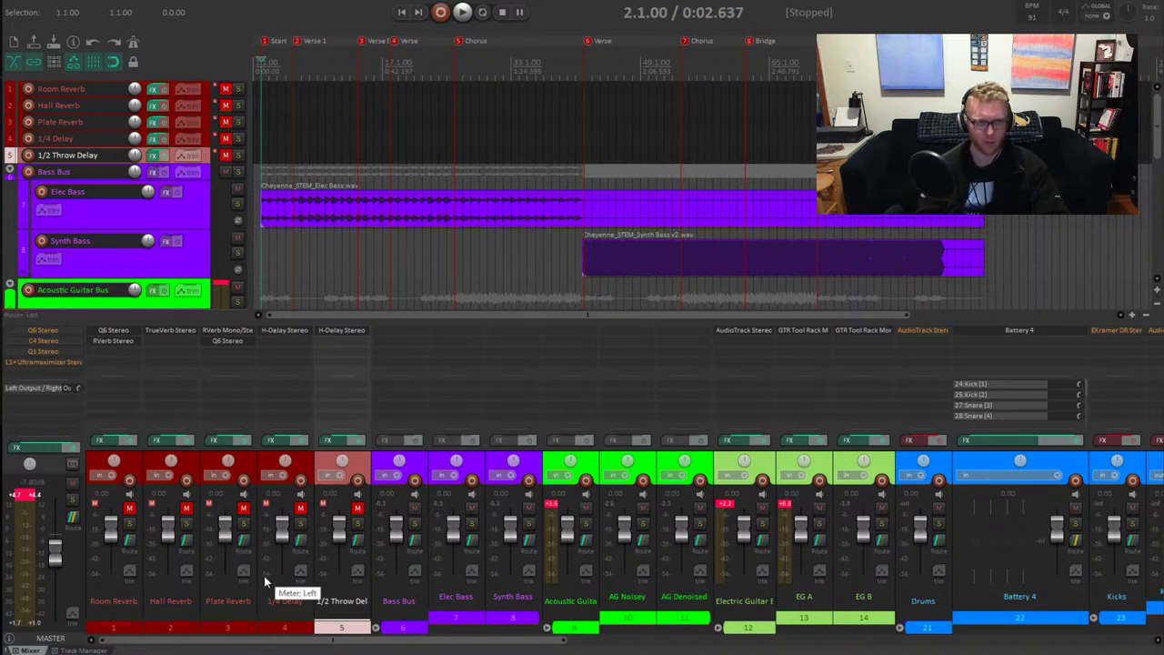
Collapse the Bass, Acoustic Guitar, Electric Guitar, Drums, Vx and Keys bus folders in the mixer
drag(405, 640, 462, 651)
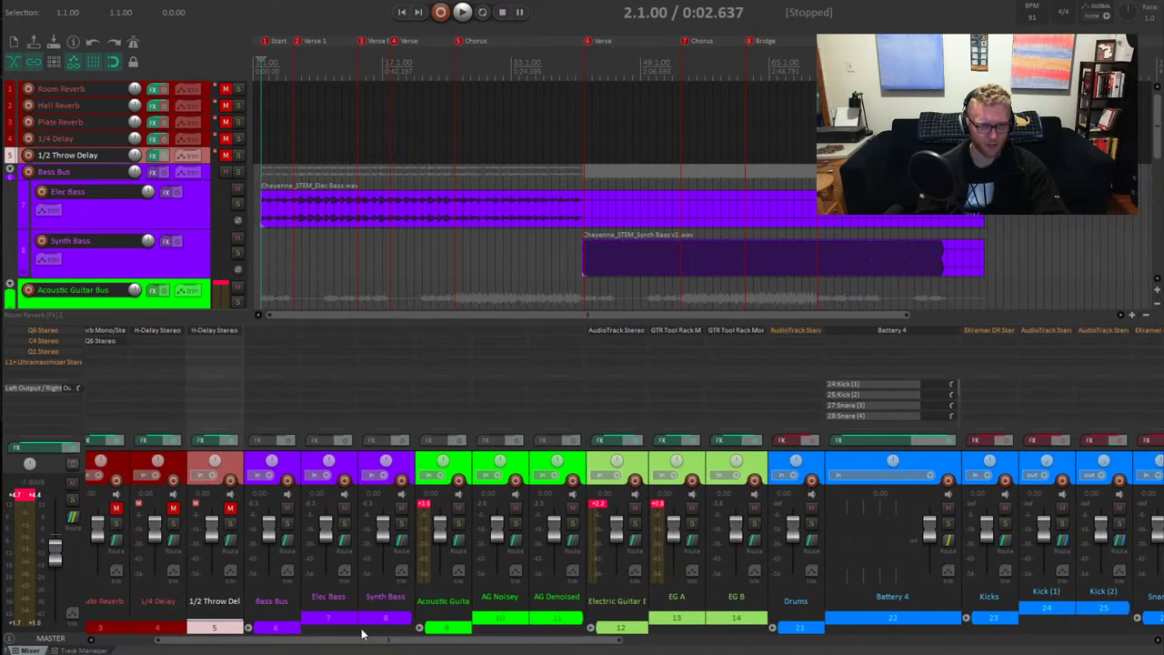
click(248, 627)
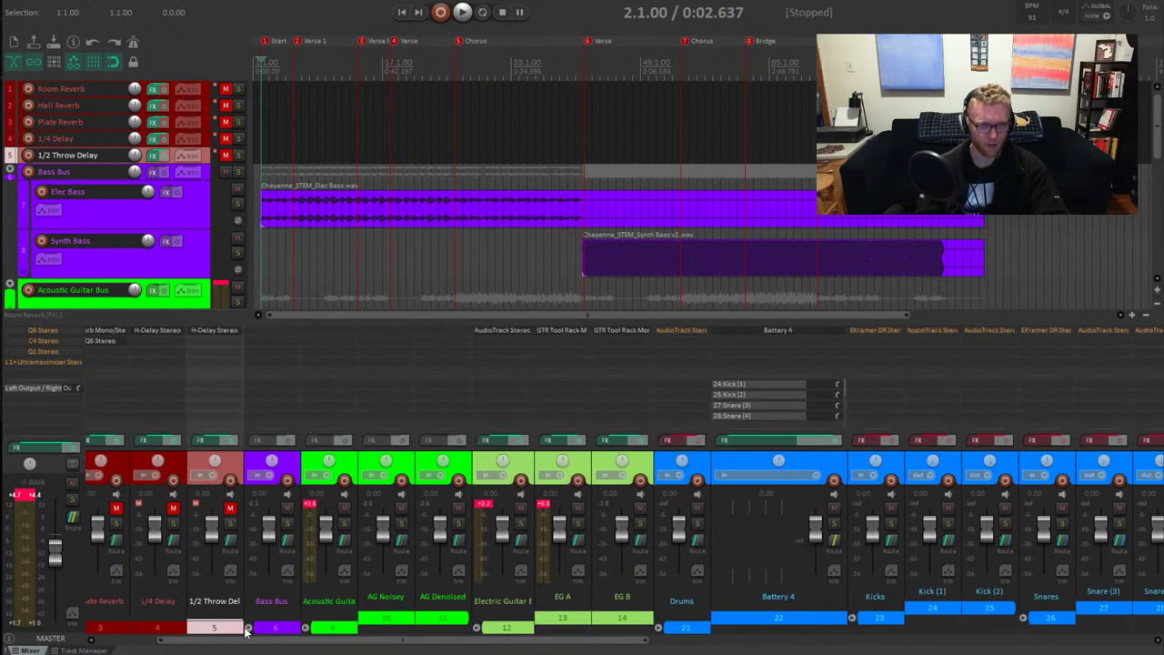
click(306, 627)
click(362, 628)
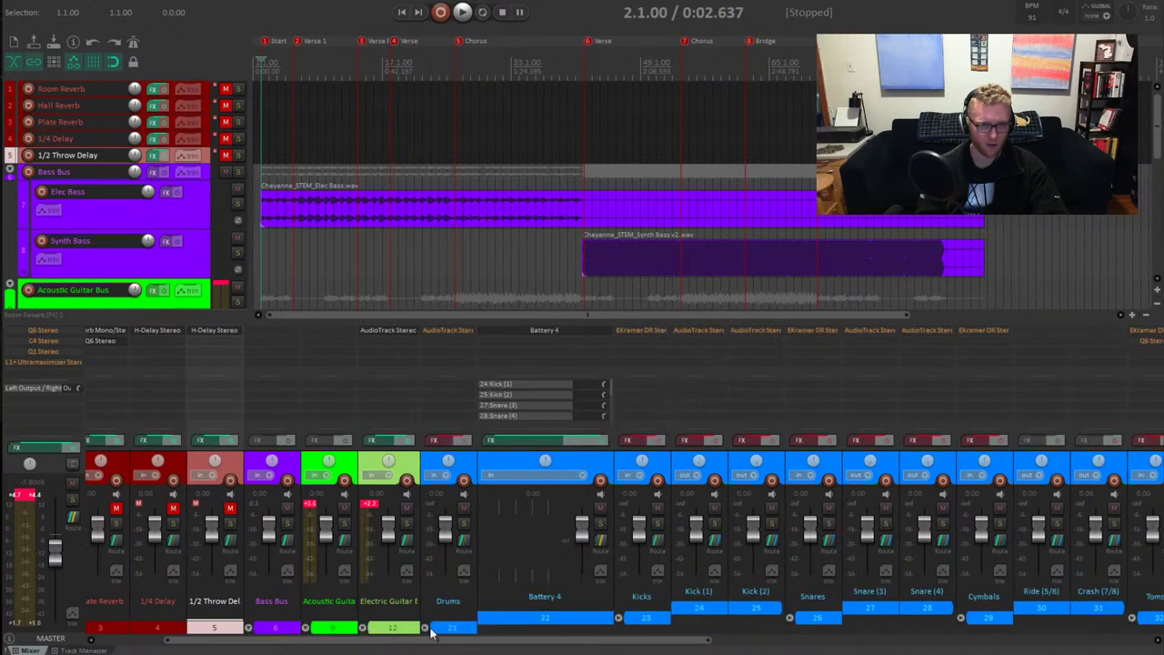
click(425, 629)
click(610, 639)
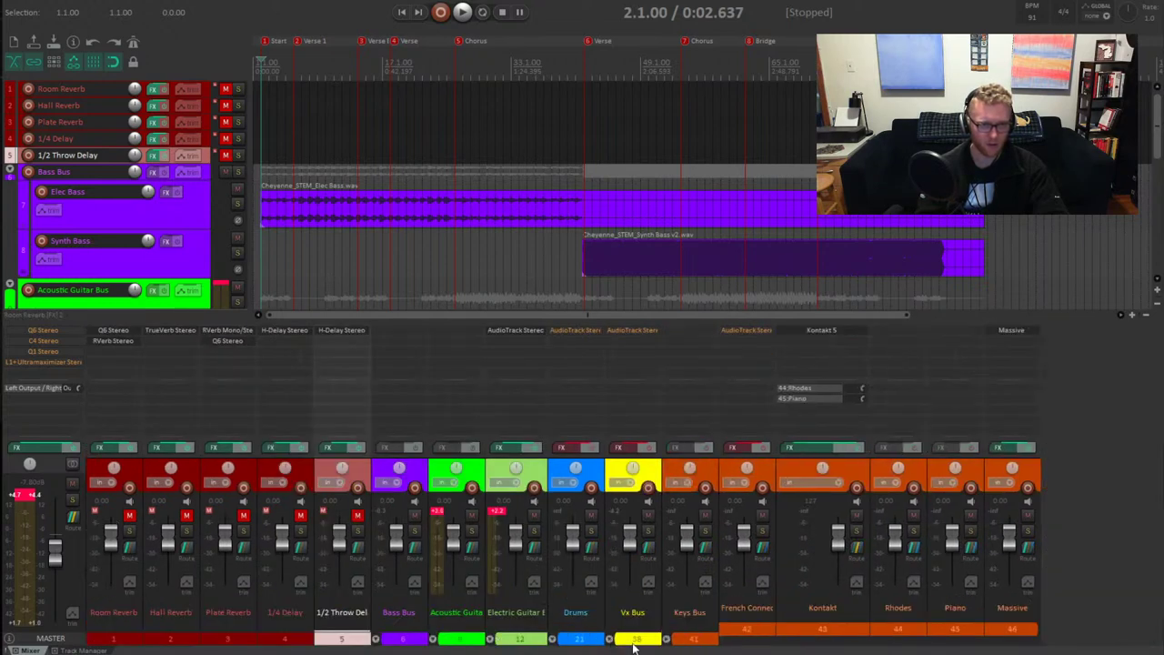
click(666, 639)
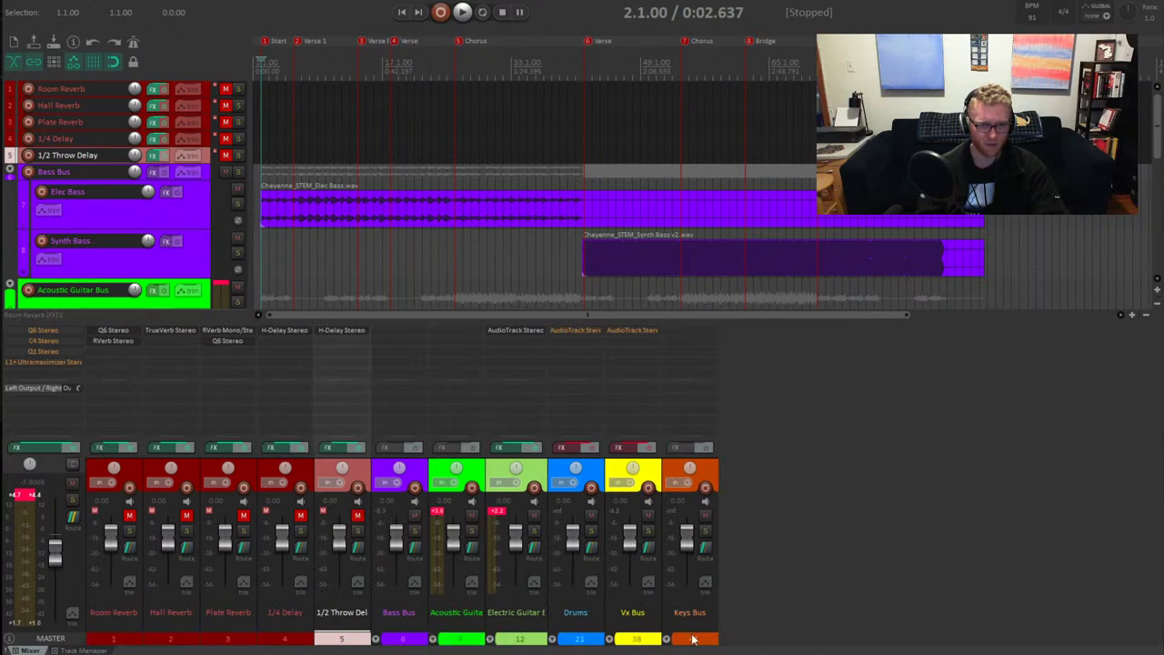
Delete the Keys Bus folder together with its child tracks
scroll(136, 259, down, 4)
scroll(124, 255, down, 5)
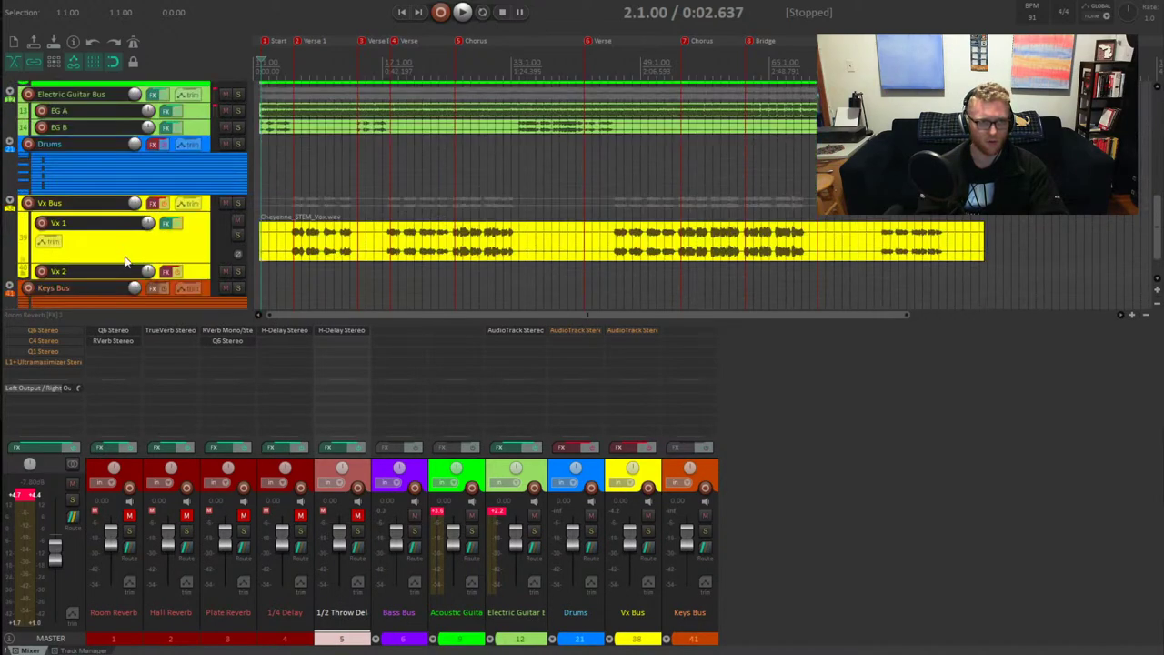
scroll(125, 255, up, 1)
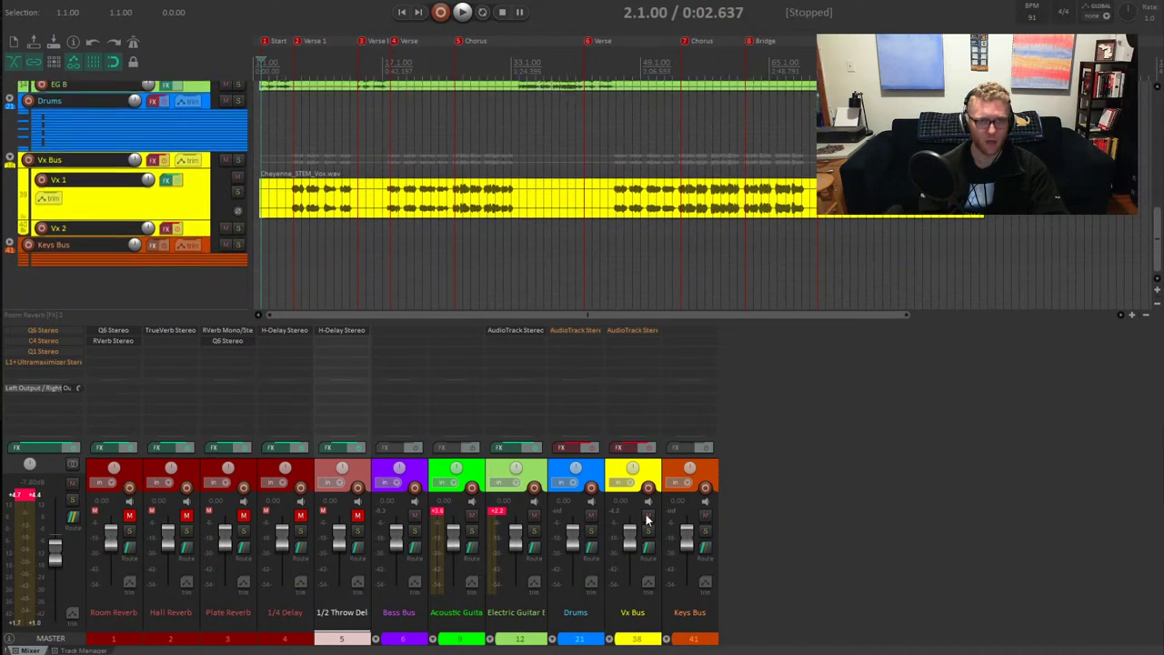
click(695, 639)
key(Delete)
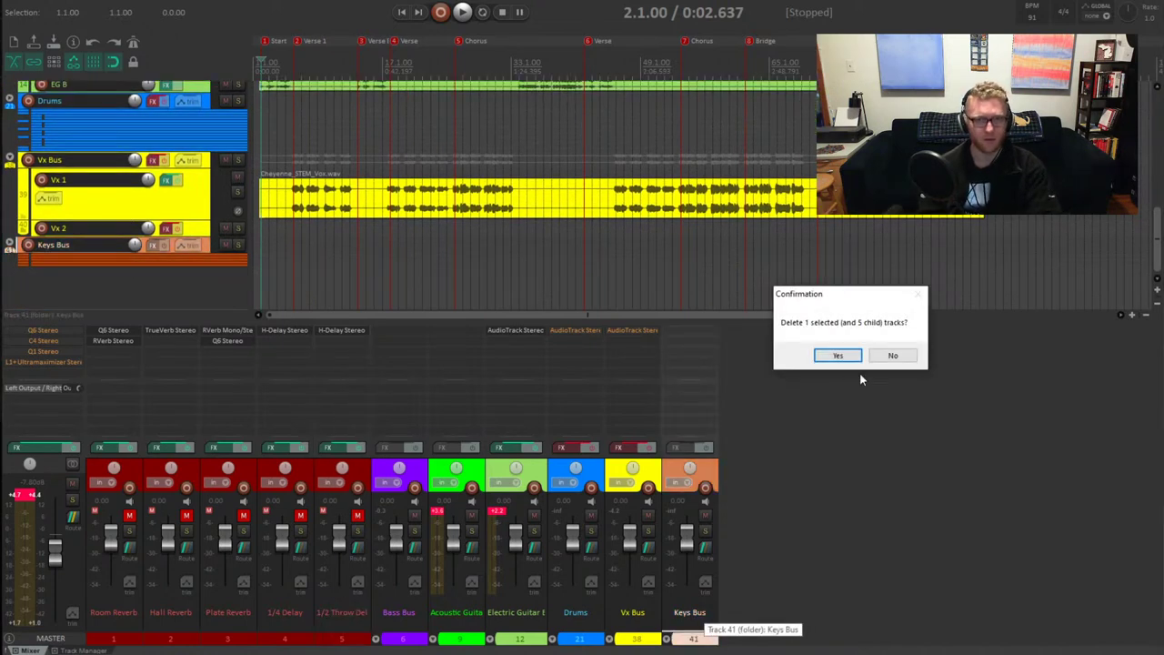
click(845, 354)
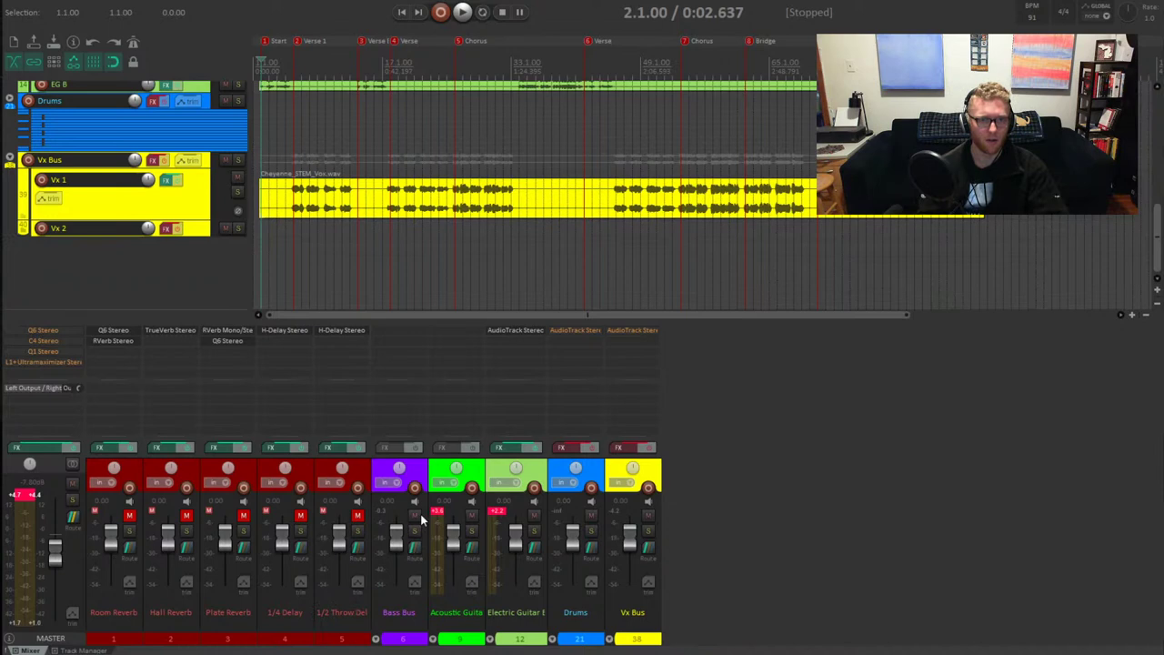
Delete the Drums folder together with its child tracks
scroll(129, 255, up, 2)
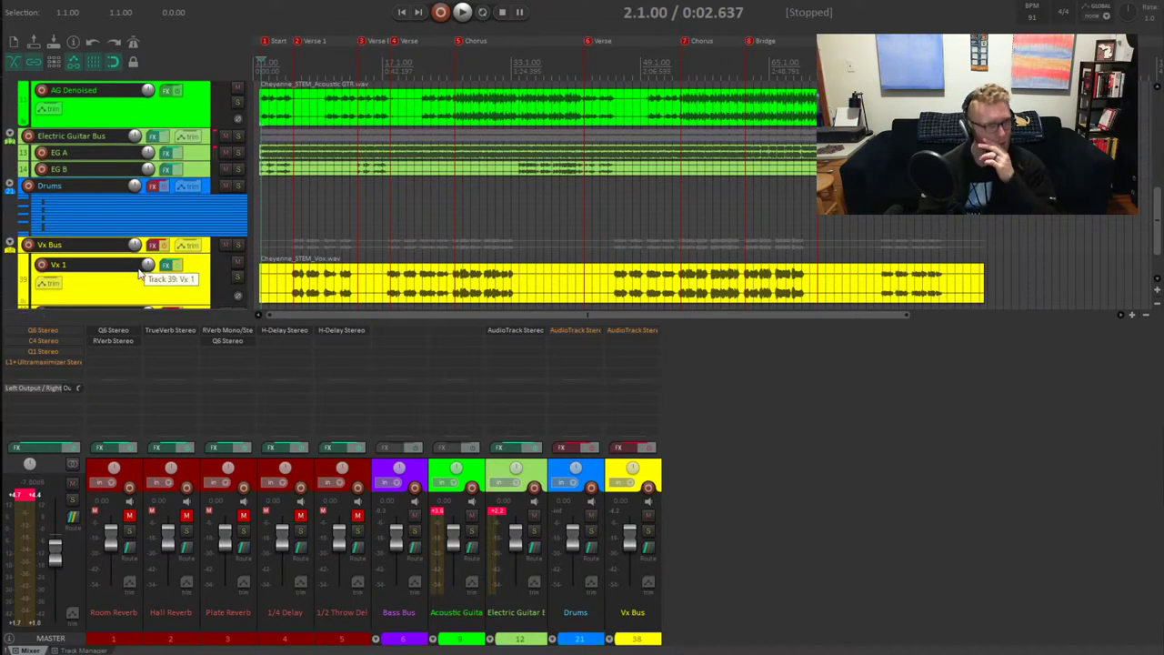
click(579, 640)
key(Delete)
click(829, 355)
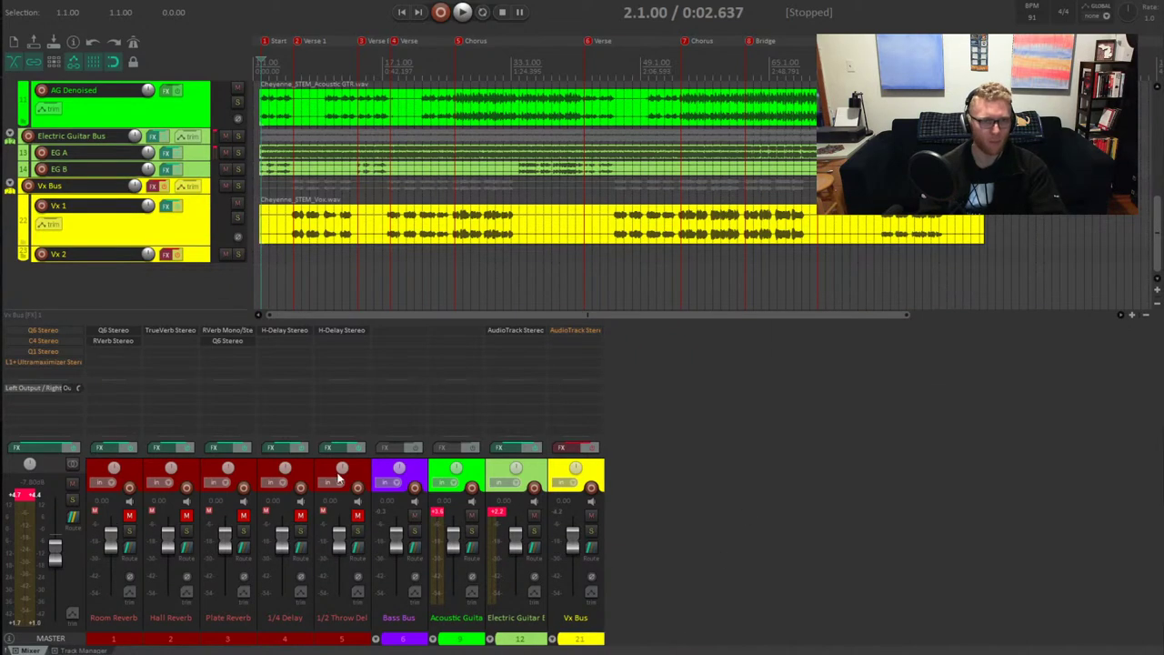
Look through the remaining bass, guitar and vocal tracks in the arrangement and select the Elec Bass track
scroll(161, 265, up, 3)
scroll(169, 257, down, 1)
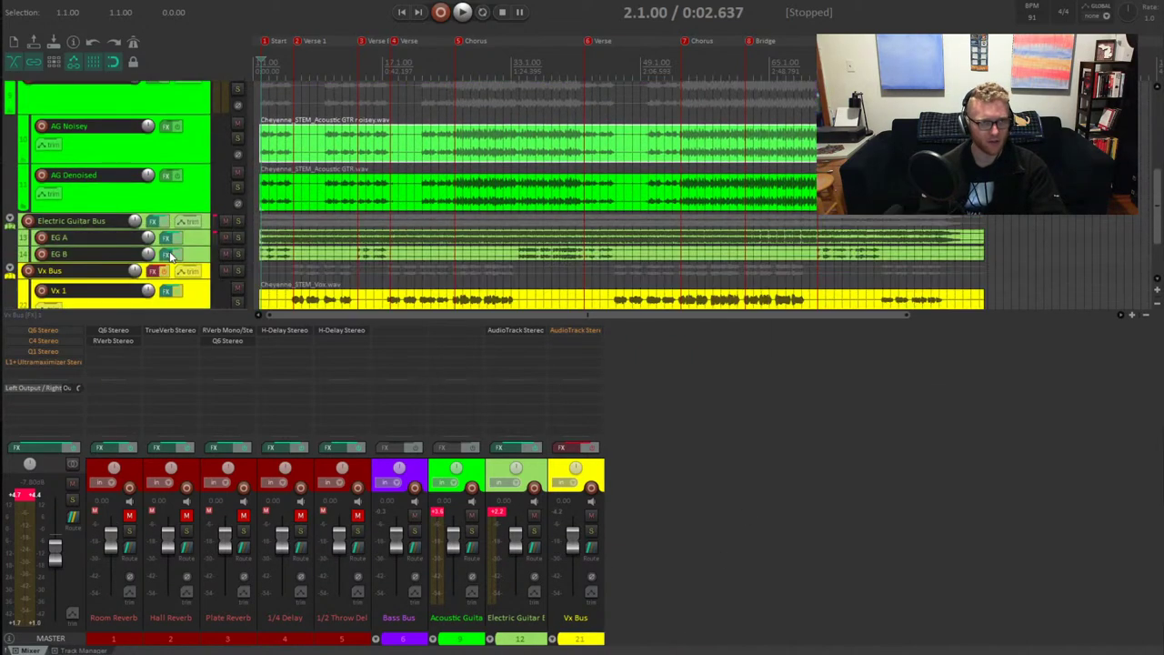
scroll(170, 257, down, 1)
scroll(173, 273, up, 4)
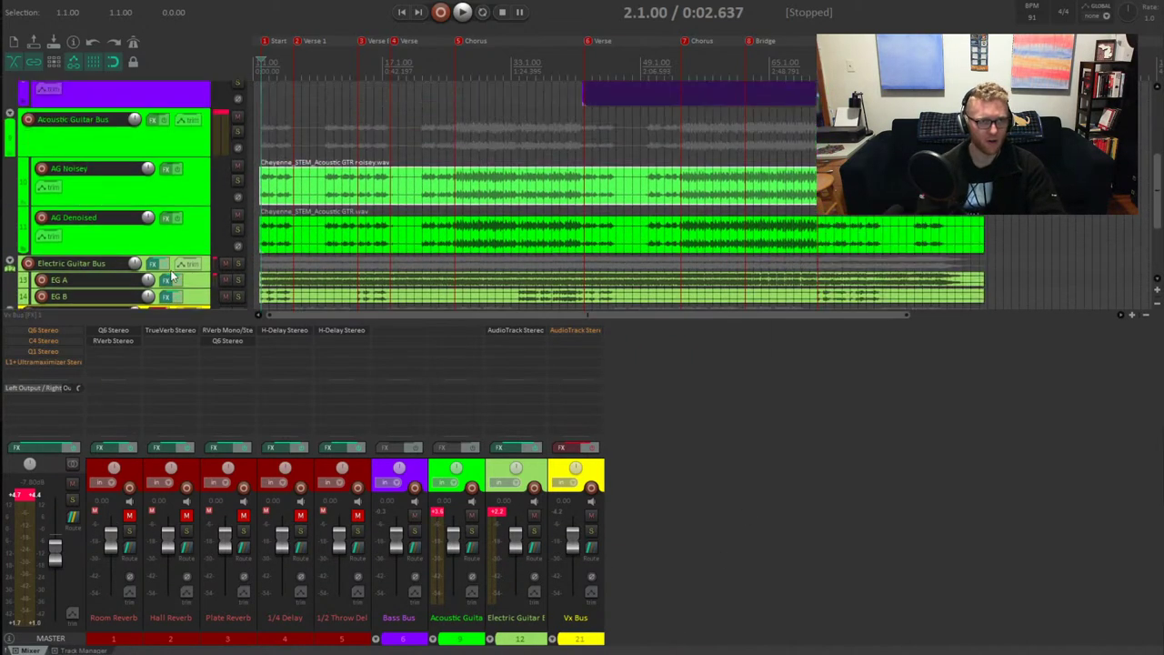
scroll(172, 275, up, 3)
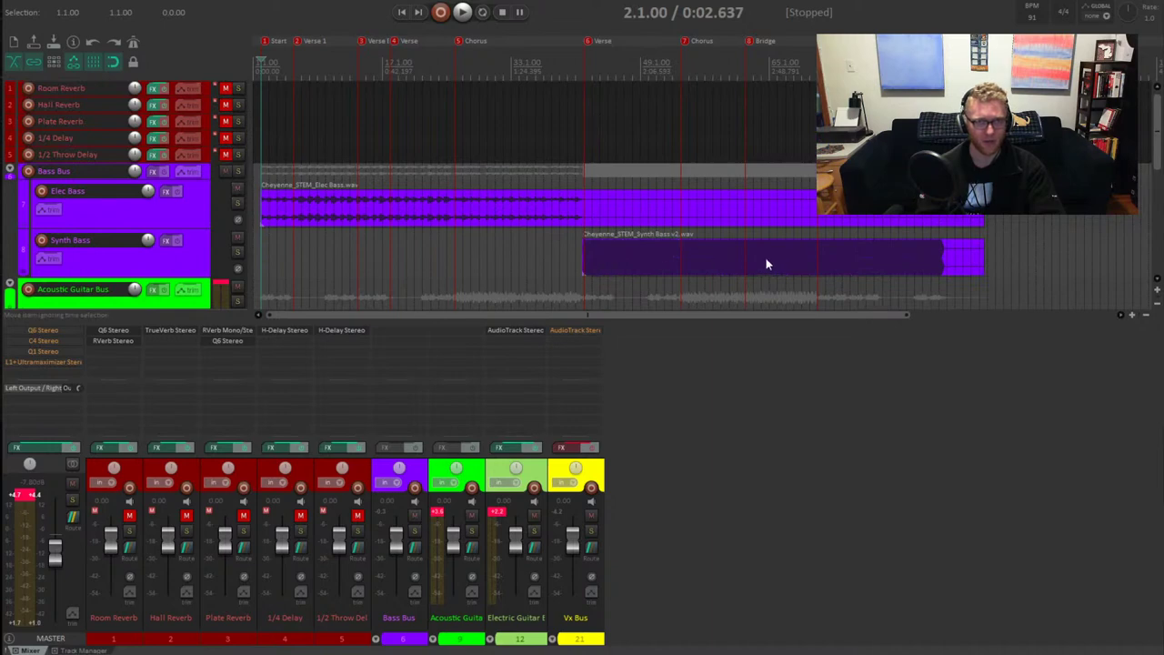
click(193, 218)
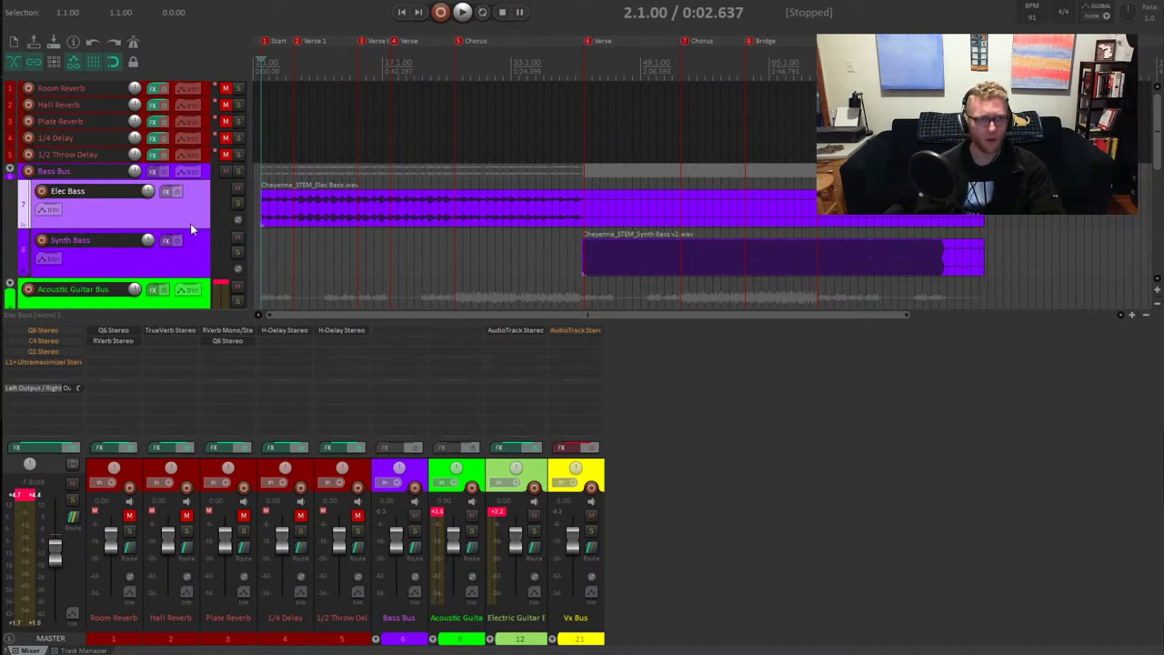
scroll(192, 217, down, 3)
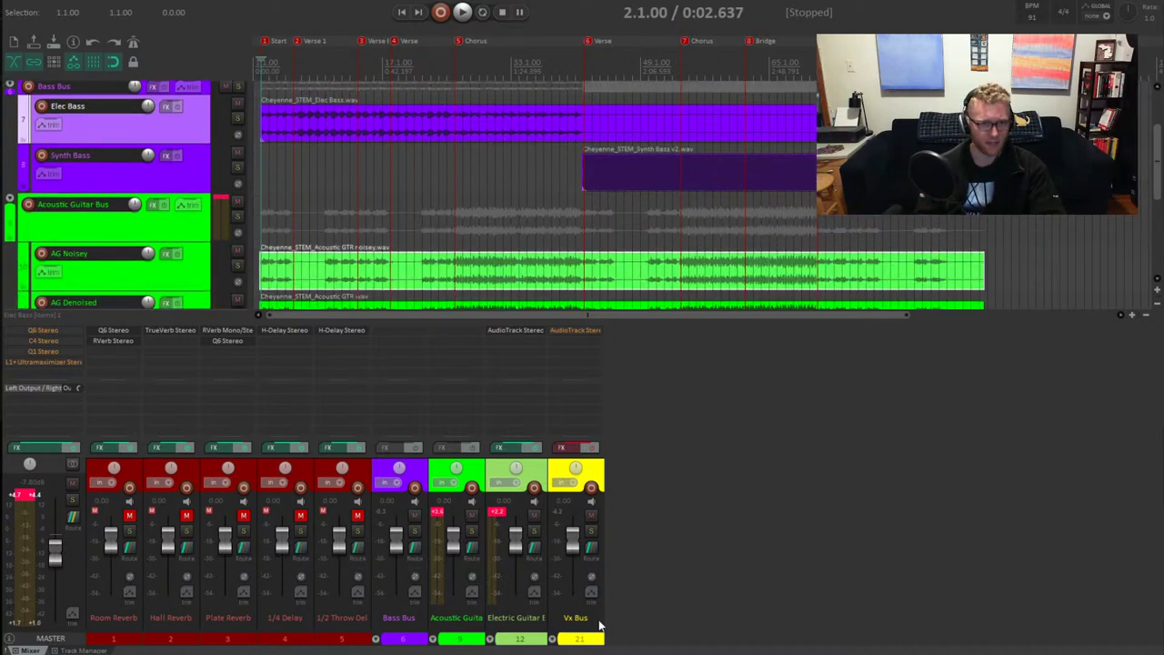
Expand the Vx Bus, Electric Guitar Bus, Acoustic Guitar Bus and Bass Bus folders in the mixer to show their child tracks
click(552, 639)
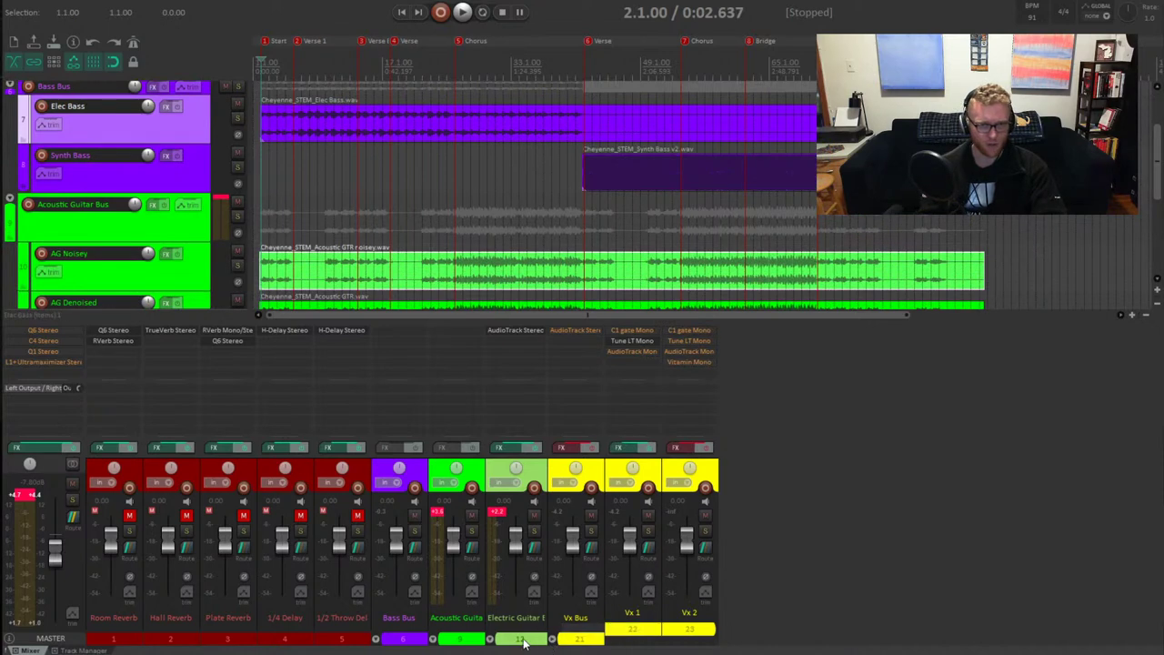
click(490, 639)
click(431, 639)
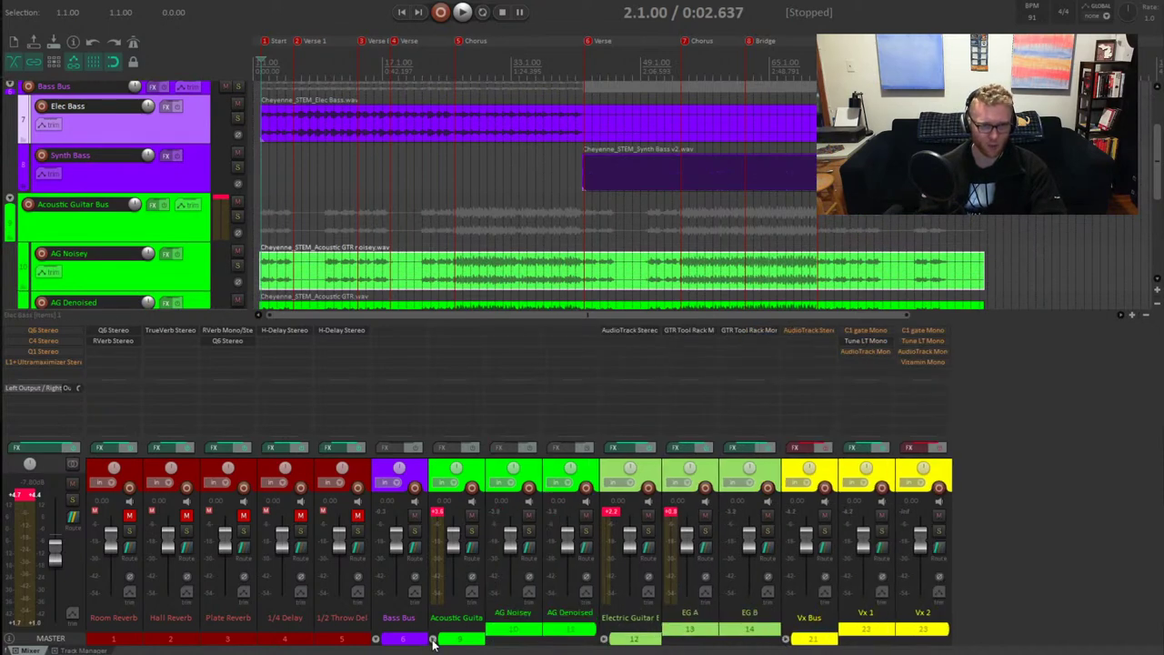
click(376, 639)
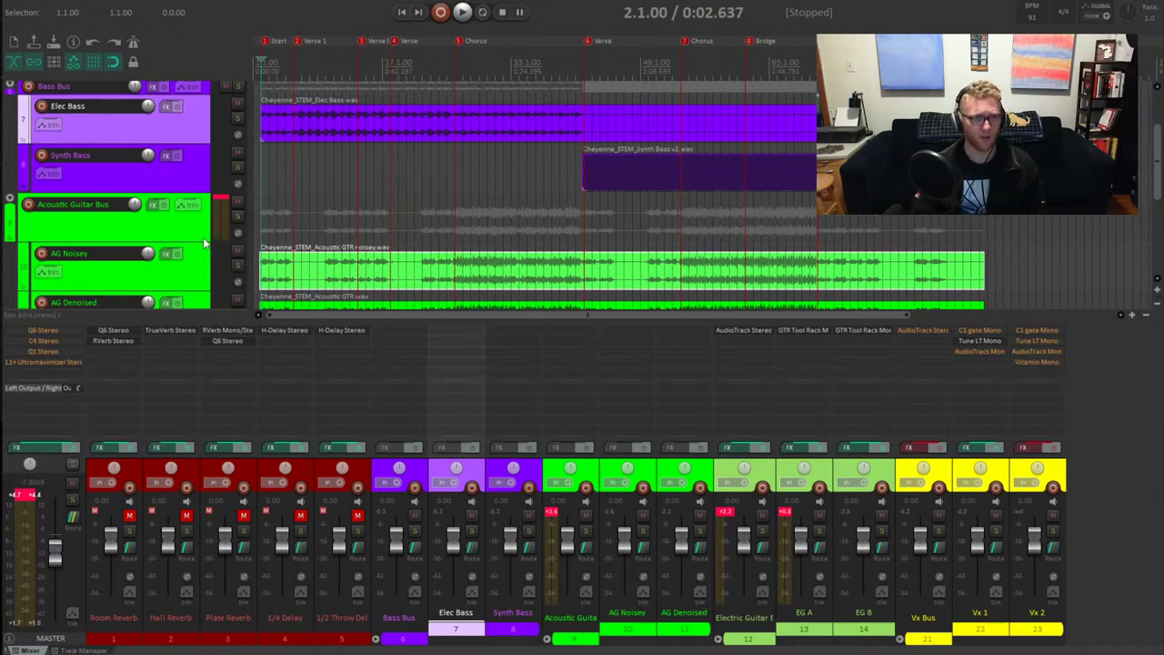
Examine the arrangement's tracks and step through the section markers from Verse 1 to the second Chorus
scroll(220, 228, up, 3)
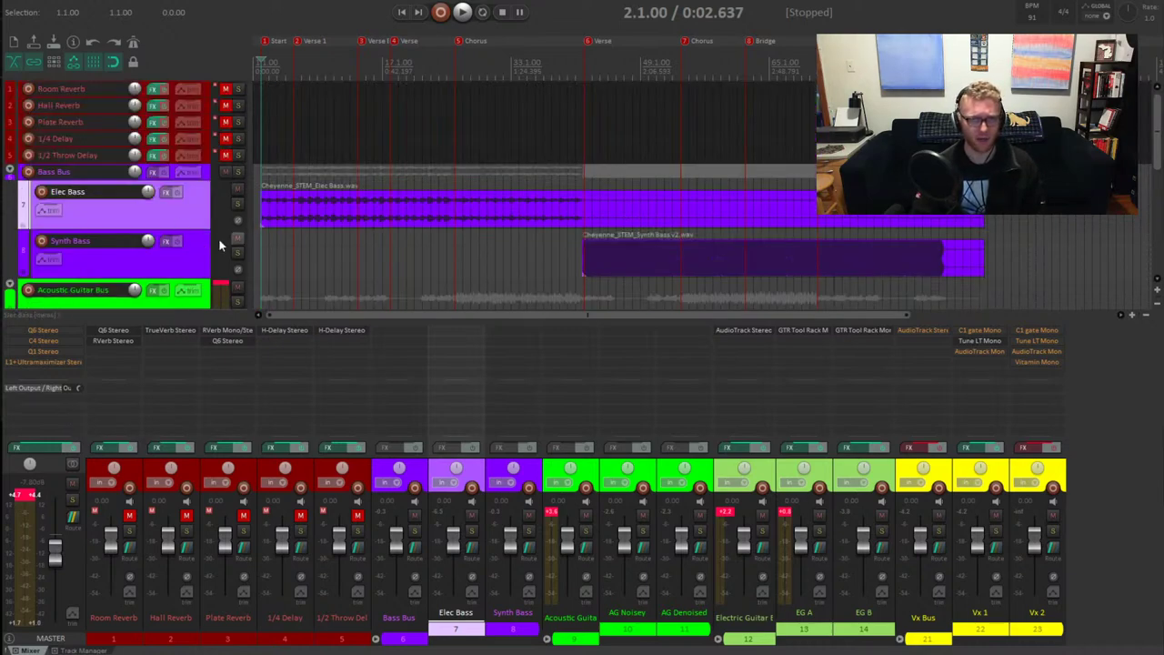
scroll(177, 238, down, 5)
scroll(155, 236, up, 1)
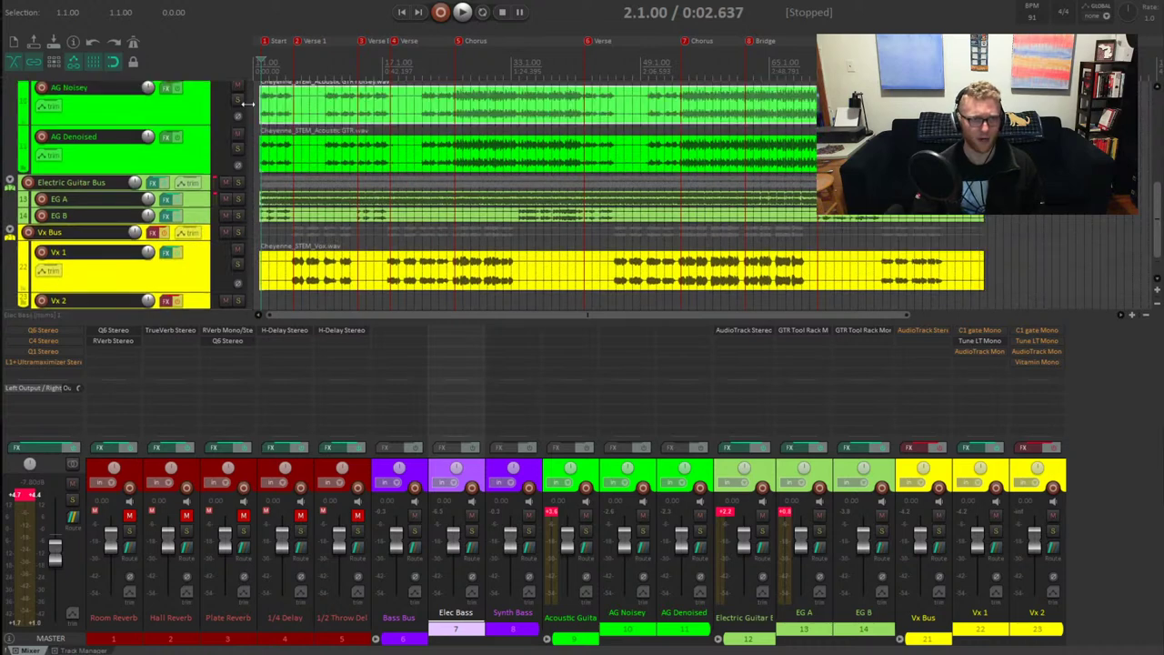
click(298, 41)
click(363, 42)
click(394, 42)
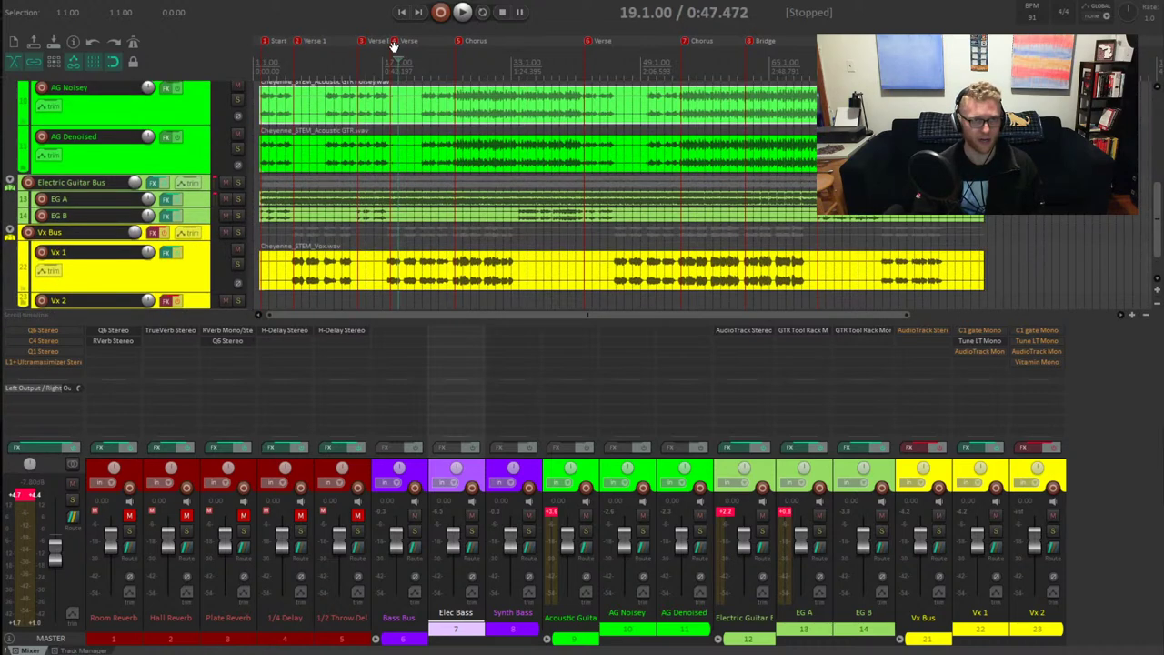
click(459, 41)
click(587, 41)
click(683, 41)
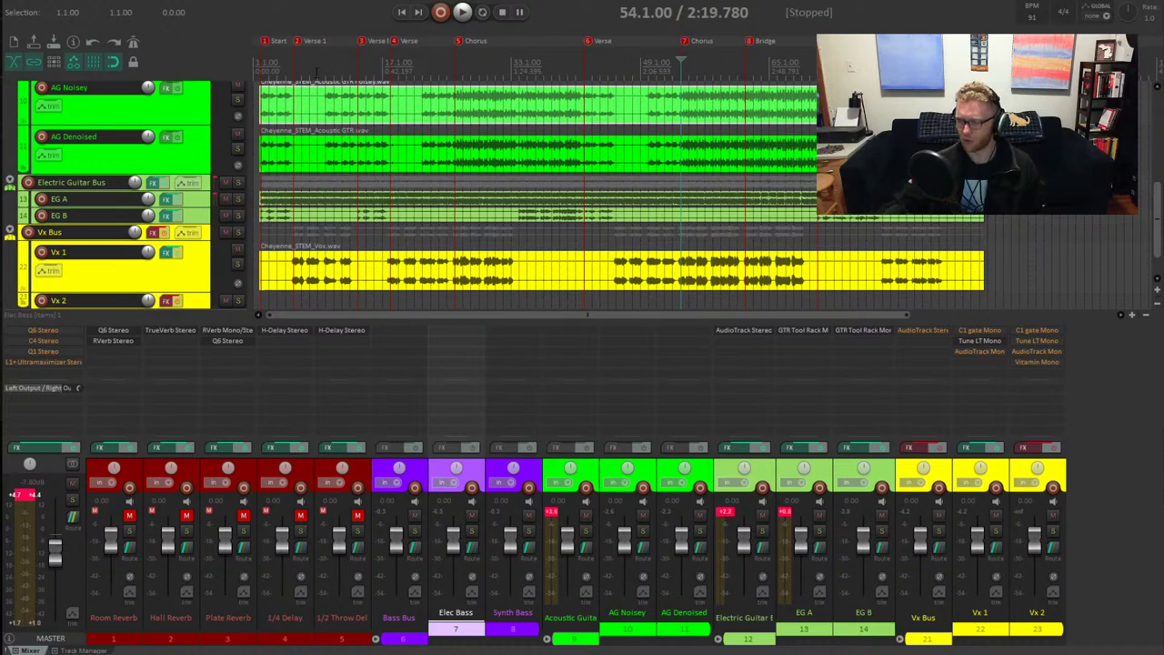
Jump the edit cursor back and forth between the numbered section markers, finishing at marker 1 (Start)
key(6)
key(4)
key(3)
key(1)
key(2)
key(4)
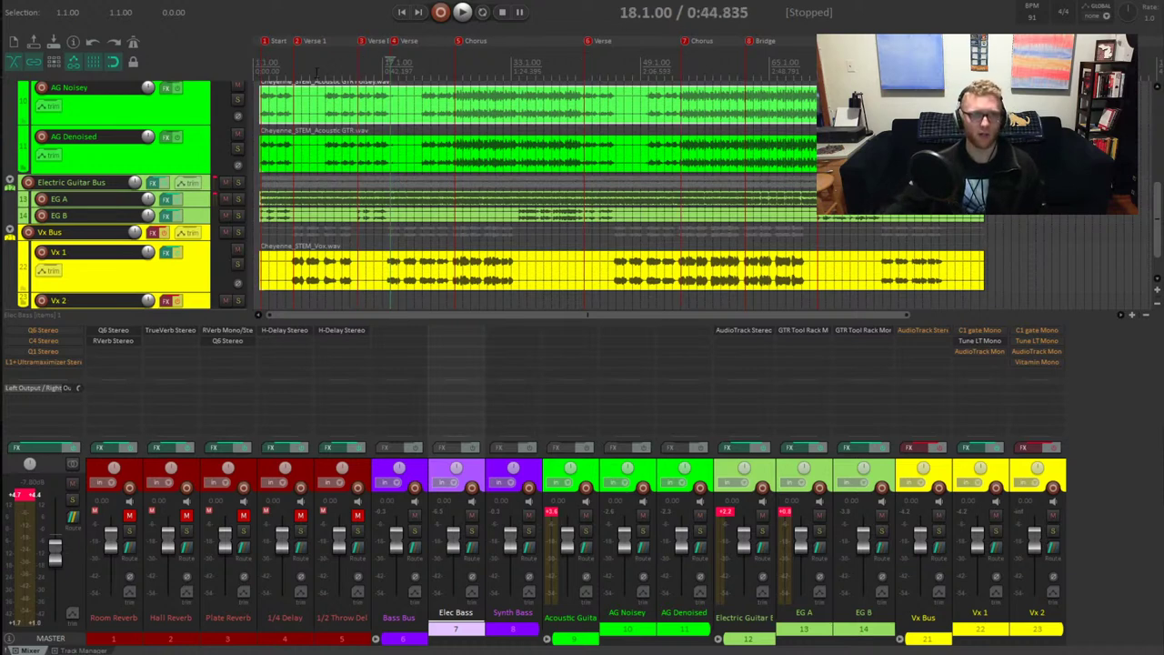
key(5)
key(6)
key(8)
key(9)
key(8)
key(7)
key(5)
key(4)
key(3)
key(2)
key(1)
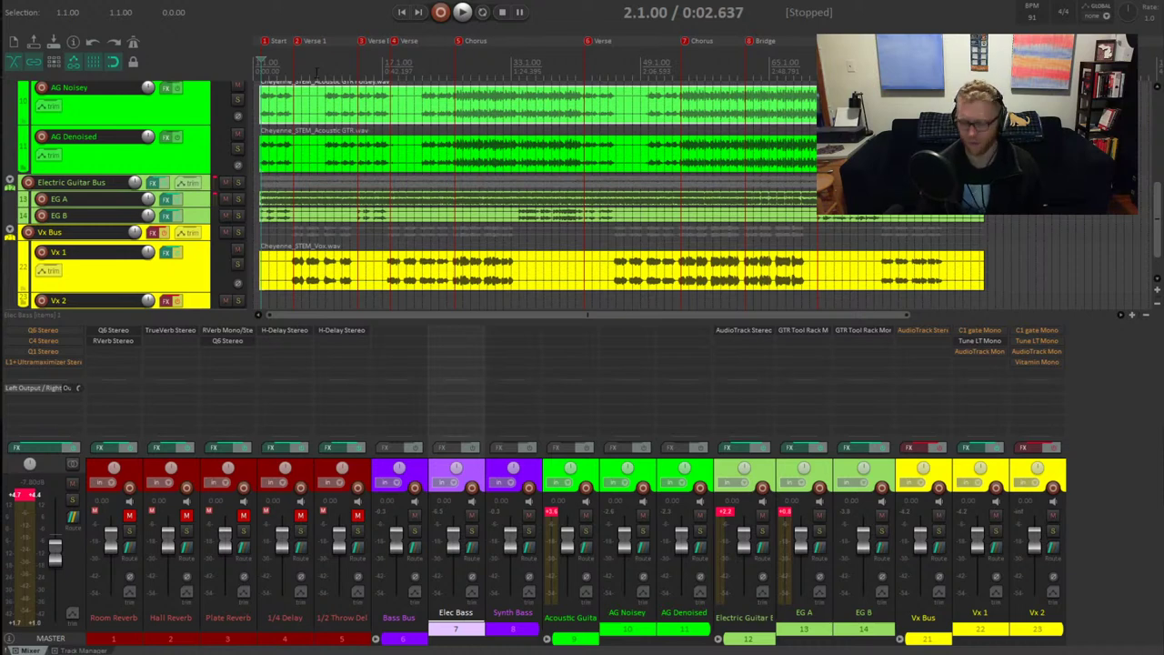
Make a time selection covering the song from 2.1.00 to 89.1.00 and turn on repeat playback
mouse_move(265, 69)
mouse_down()
mouse_move(979, 69)
mouse_move(955, 70)
mouse_up()
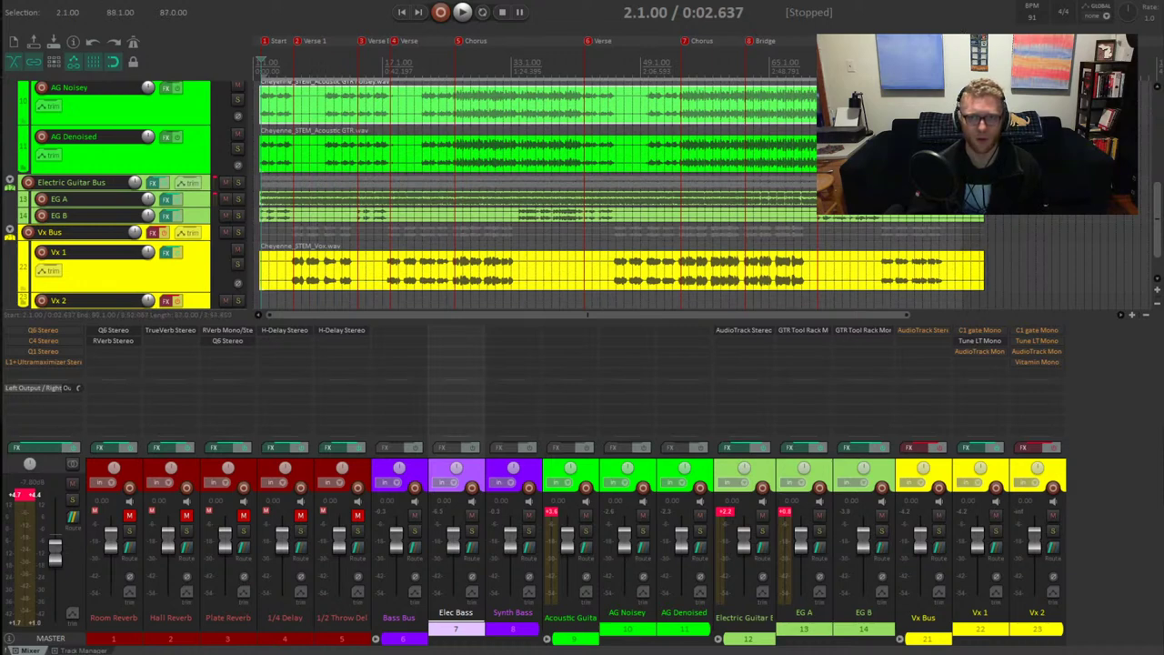
click(482, 12)
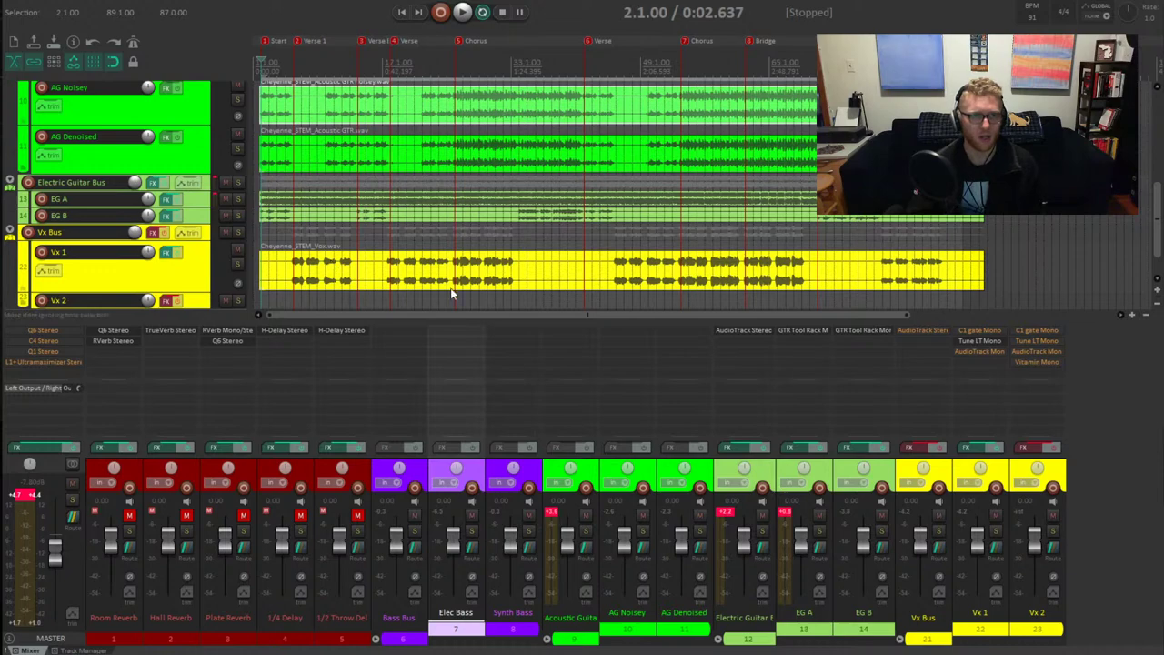
Enlarge the arrangement area by shrinking the mixer and solo the Acoustic Guitar Bus
drag(739, 319, 724, 450)
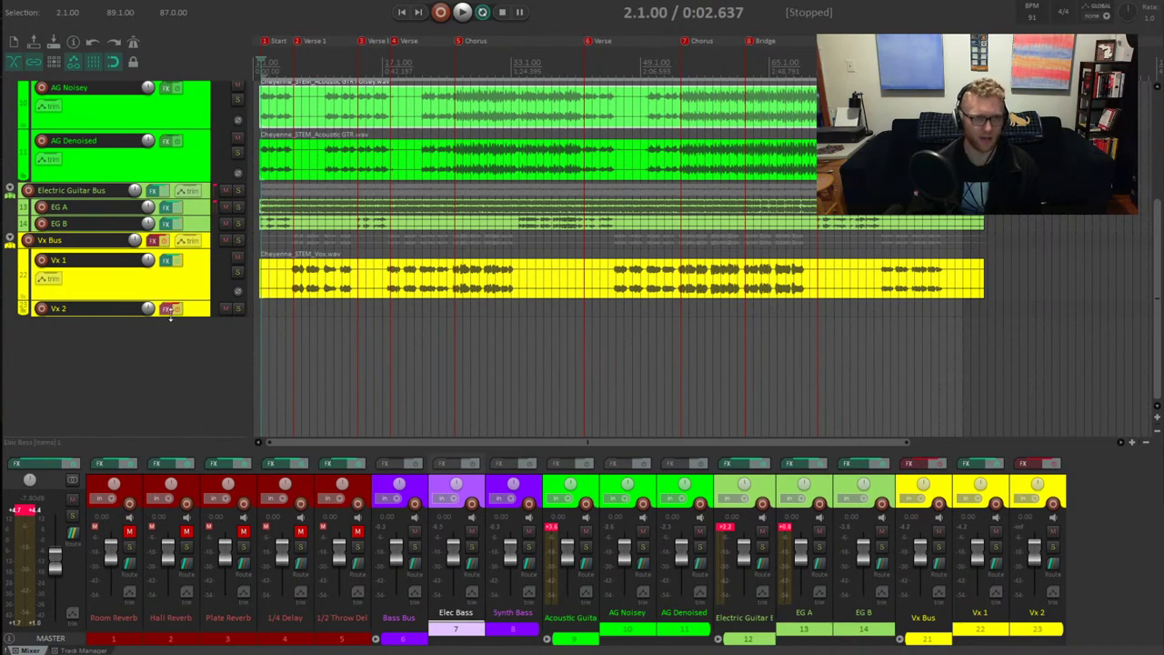
scroll(172, 318, up, 2)
scroll(165, 324, up, 1)
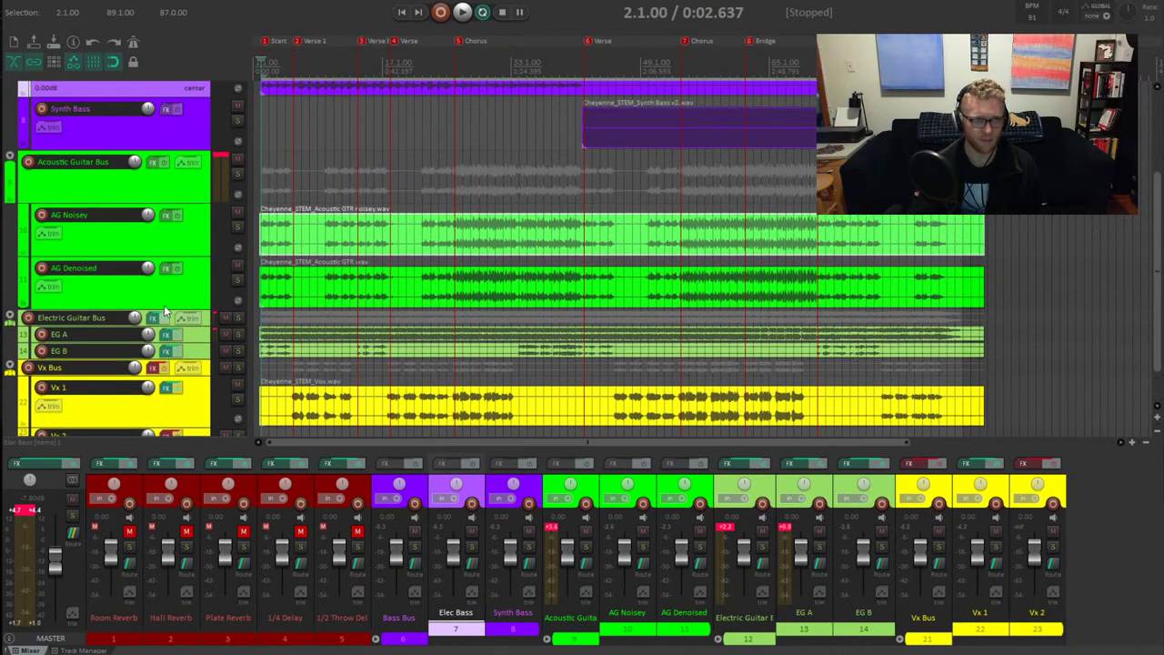
click(236, 176)
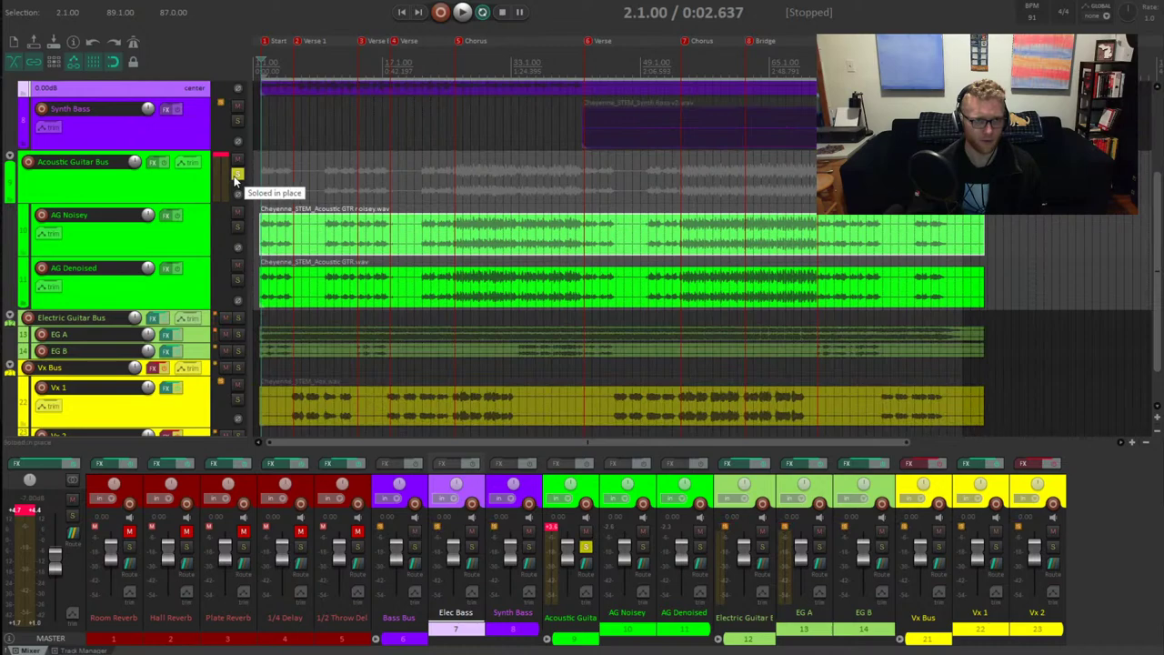
Place the edit cursor at 10.1.00 on the AG Noisey item, where the acoustic guitar comes back in during Verse 1
scroll(329, 254, up, 5)
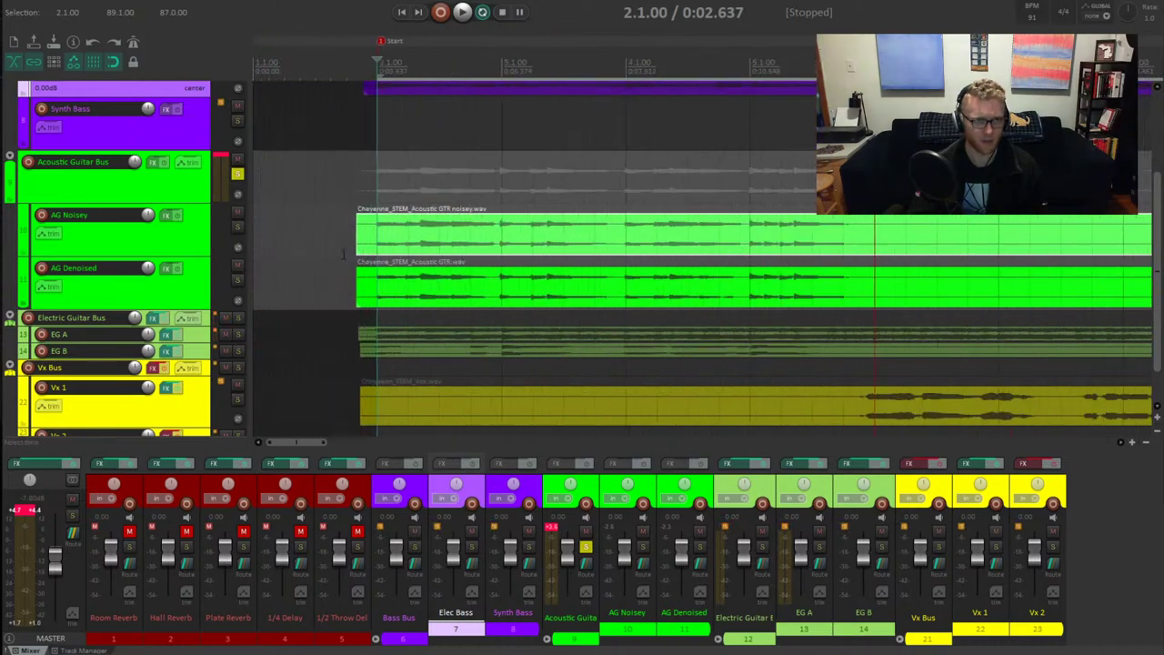
mouse_move(304, 440)
mouse_down()
mouse_move(326, 442)
mouse_move(307, 442)
mouse_up()
click(350, 238)
click(425, 238)
scroll(425, 240, down, 3)
scroll(423, 243, down, 2)
click(529, 236)
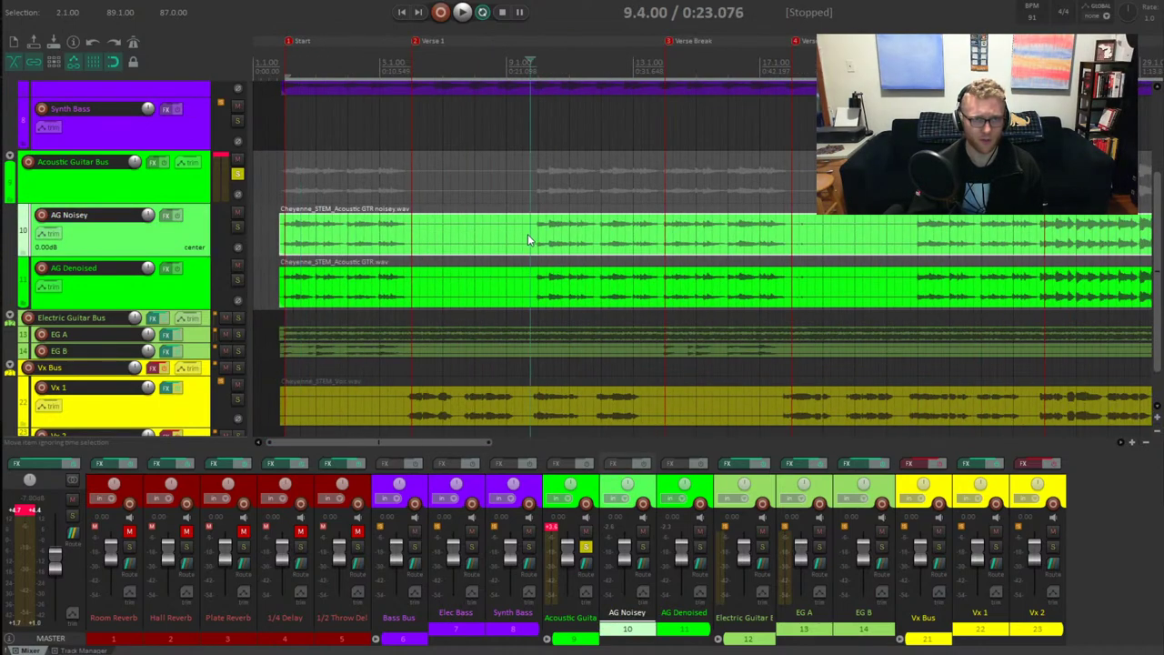
click(454, 238)
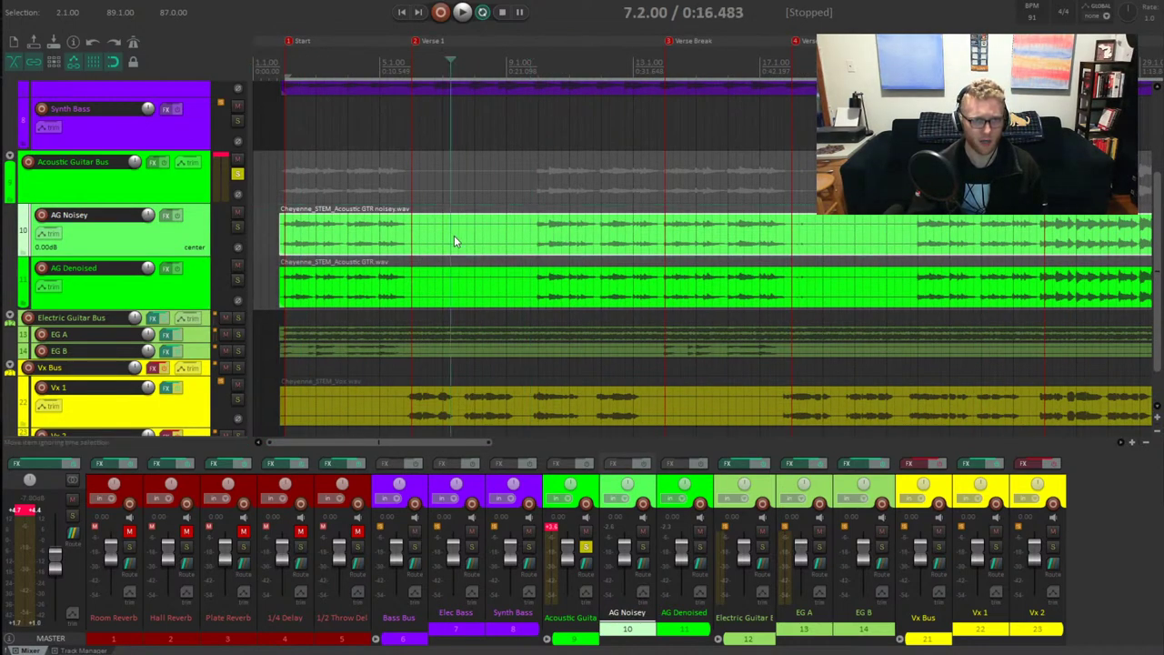
click(548, 246)
drag(492, 440, 536, 441)
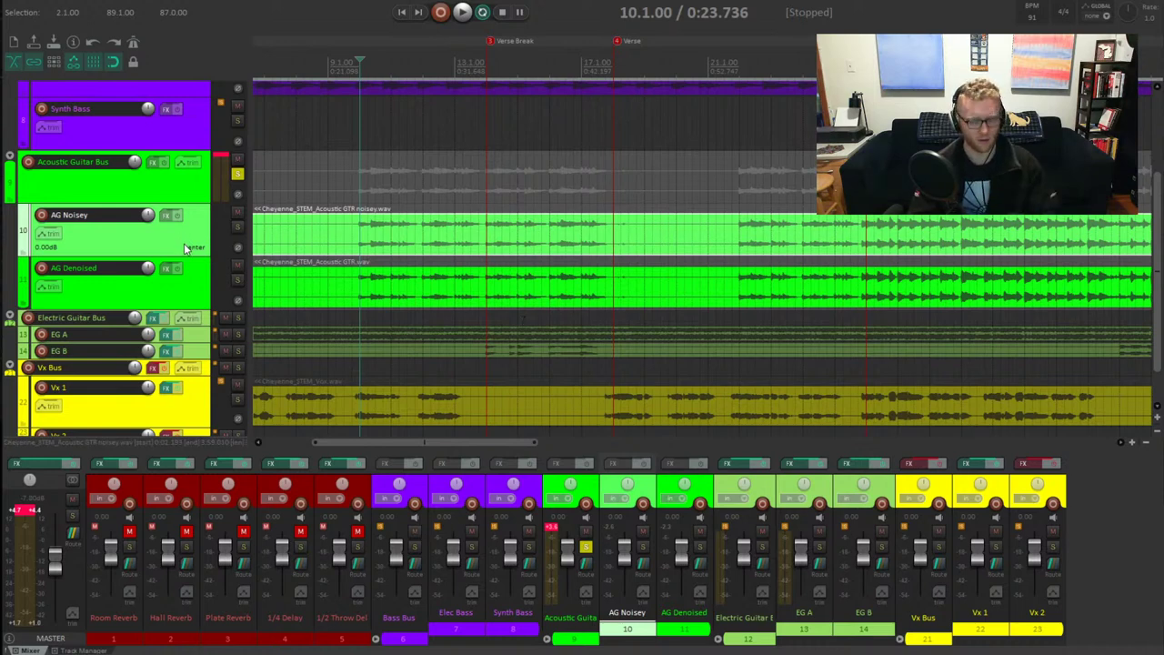
Play from 10.1.00 while soloing AG Noisey and AG Denoised in turn to compare them, and clear their solos
key(space)
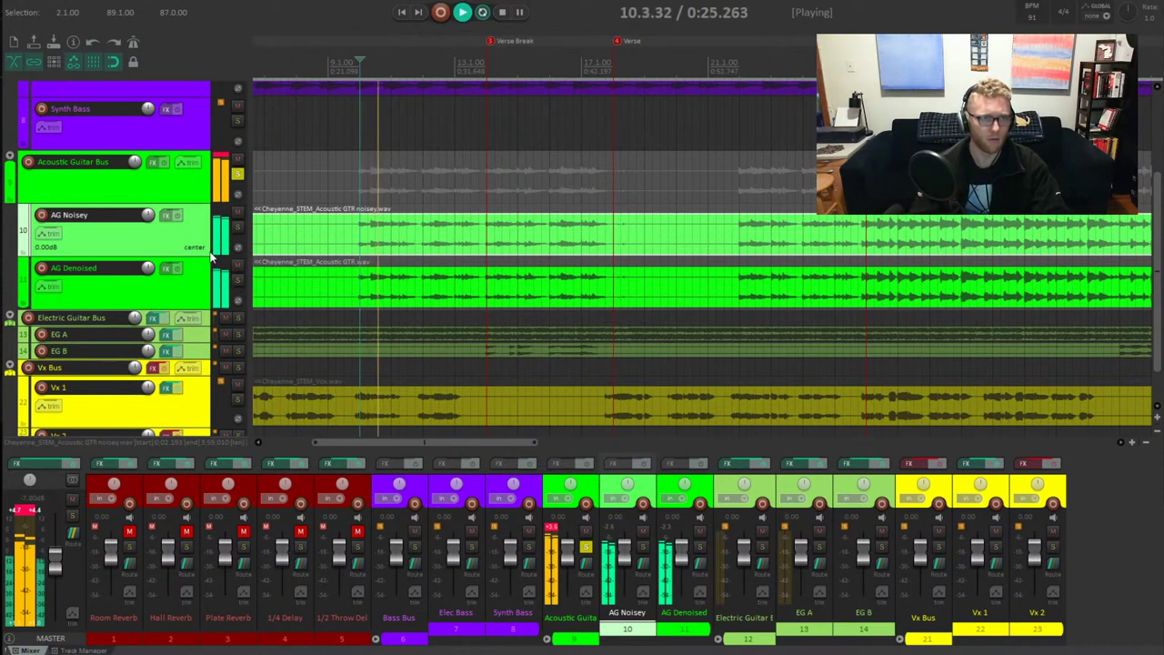
click(238, 226)
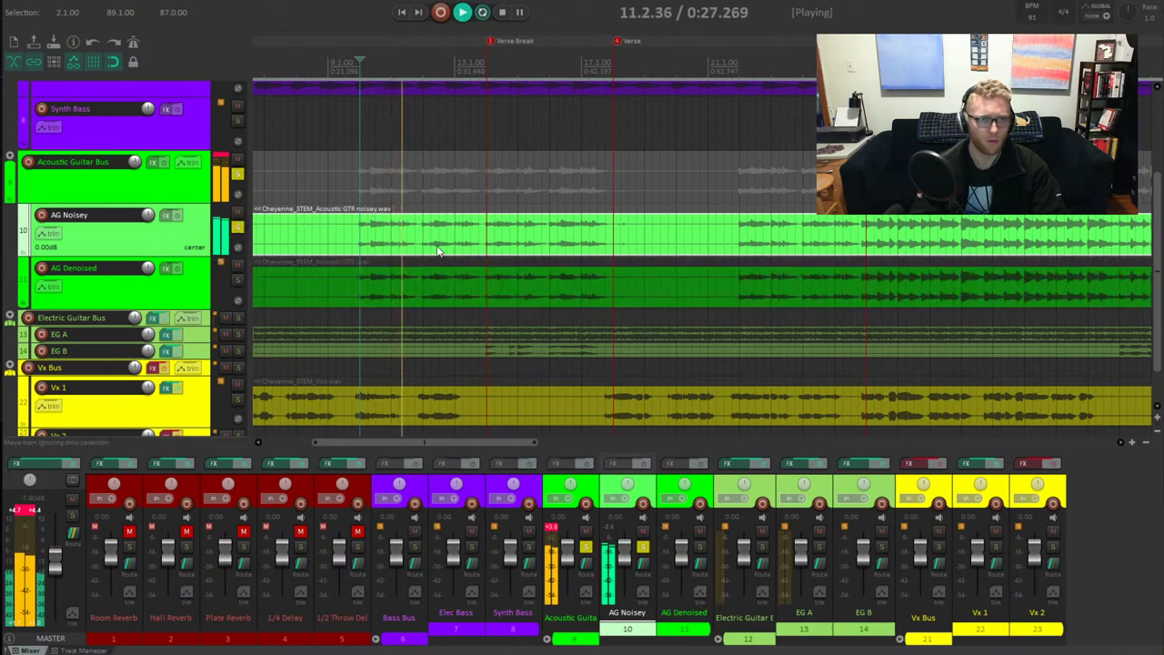
scroll(457, 251, up, 2)
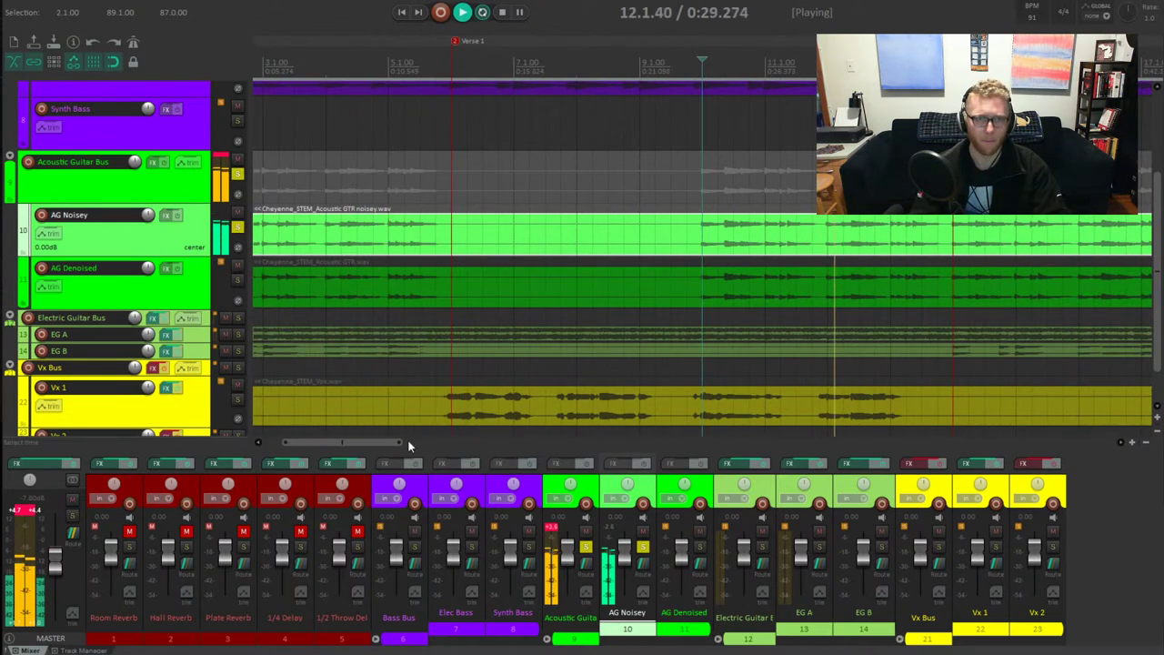
drag(373, 442, 433, 442)
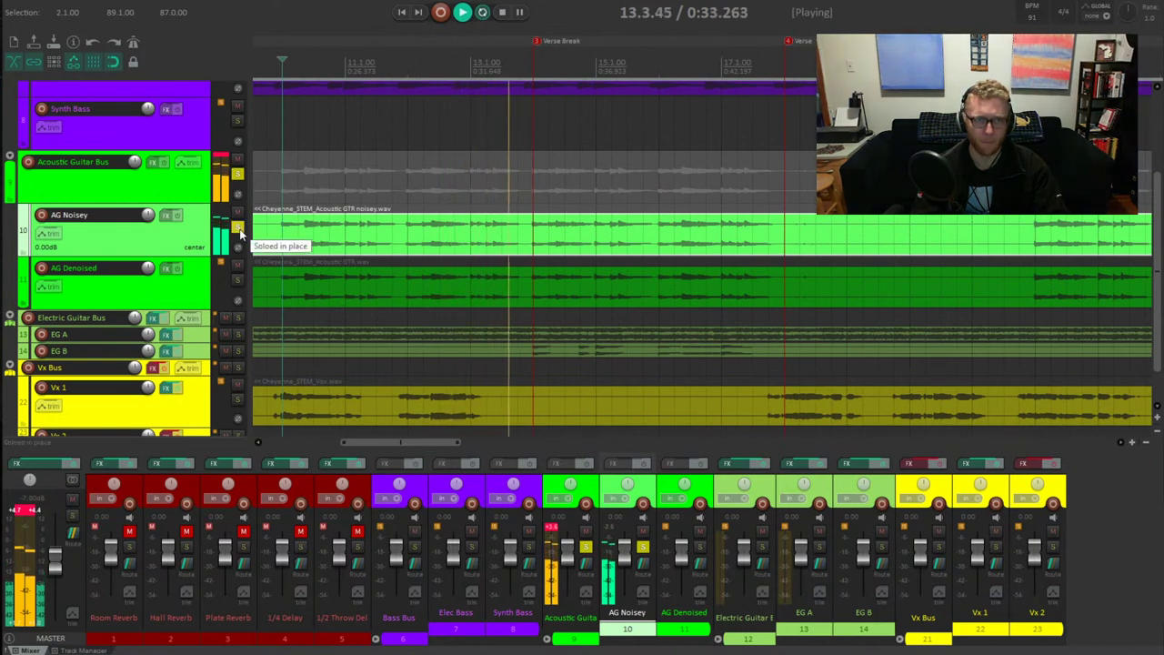
ctrl+click(237, 281)
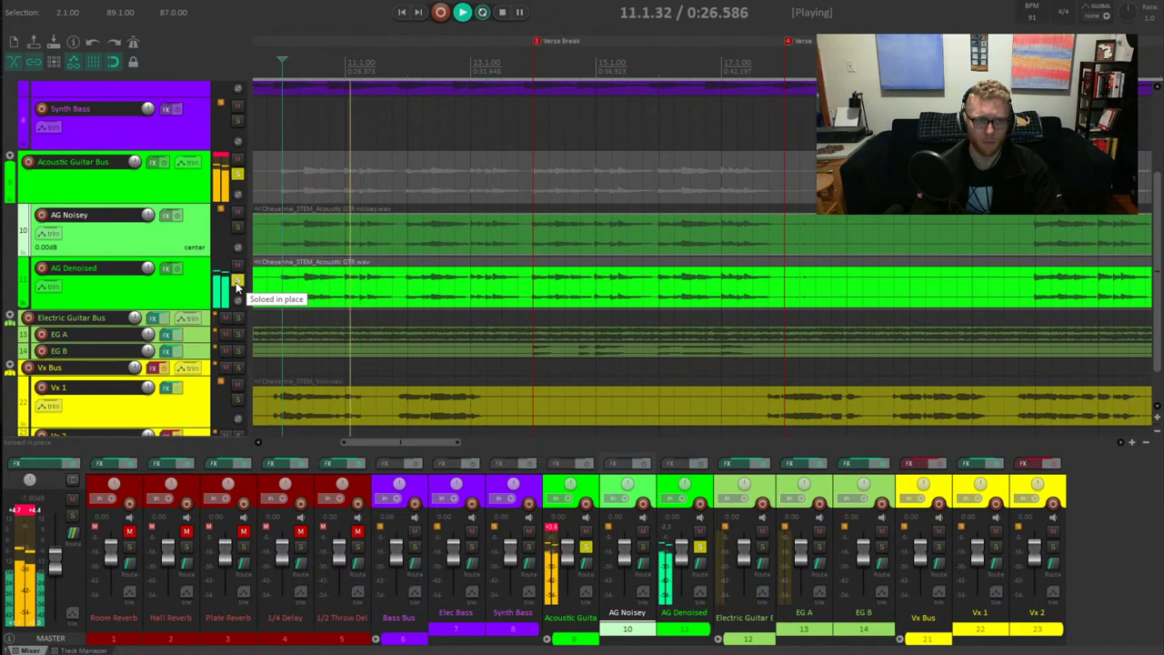
key(space)
click(237, 281)
Delete the AG Denoised track
click(189, 298)
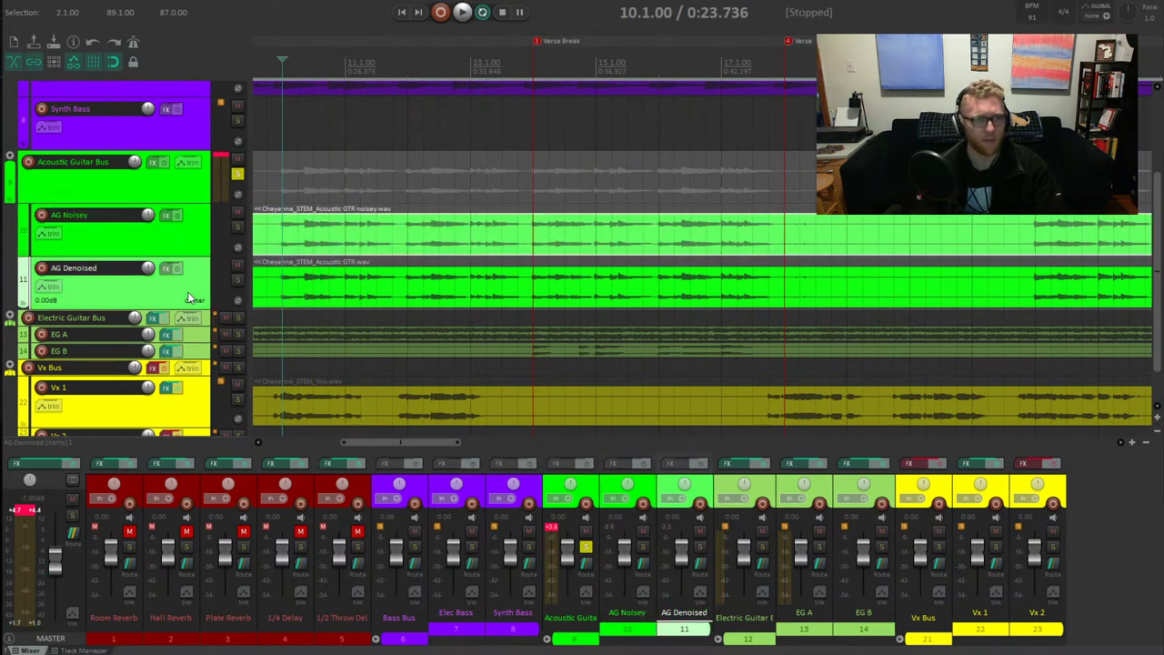
key(Delete)
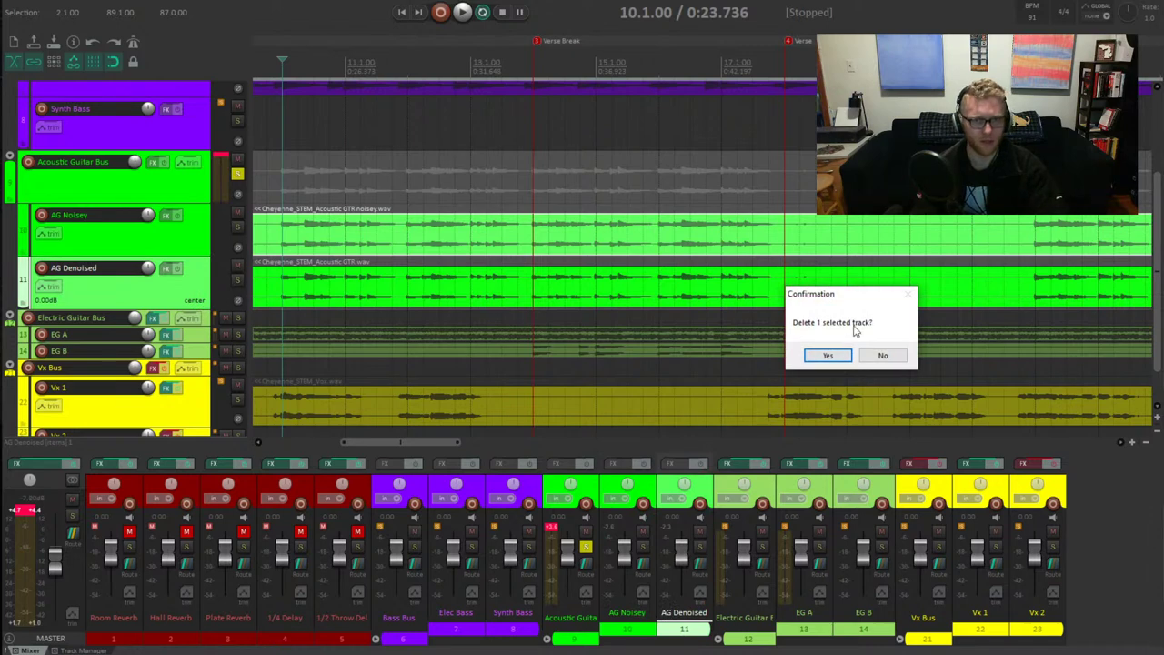
click(824, 355)
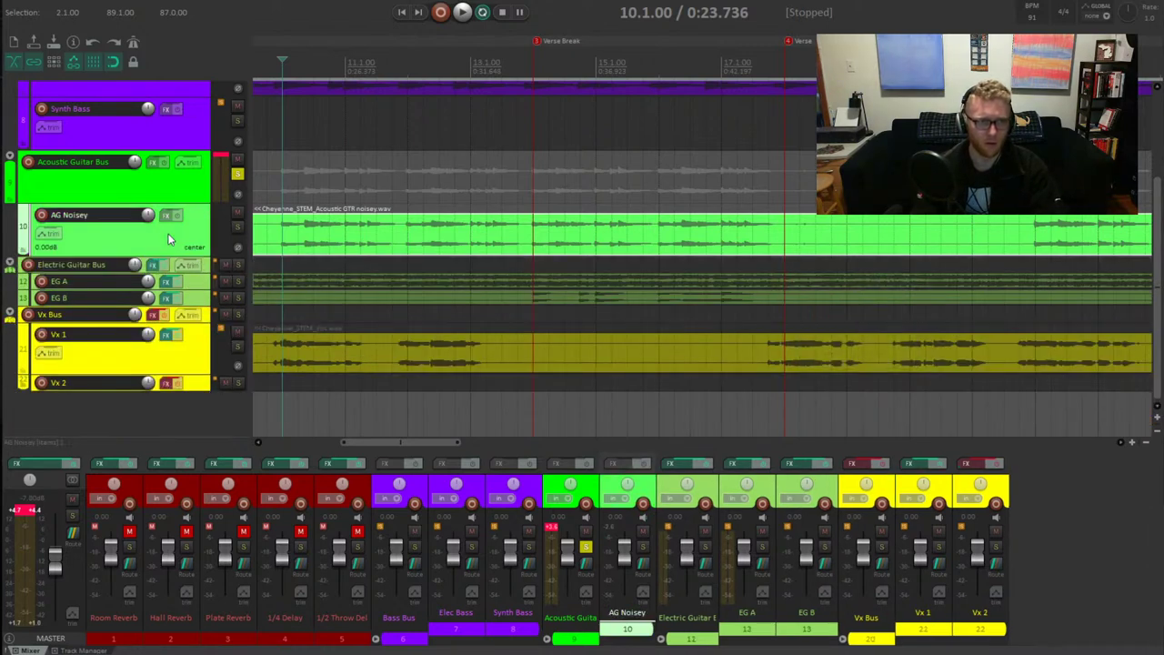
Rename the AG Noisey track as AG A
double_click(103, 215)
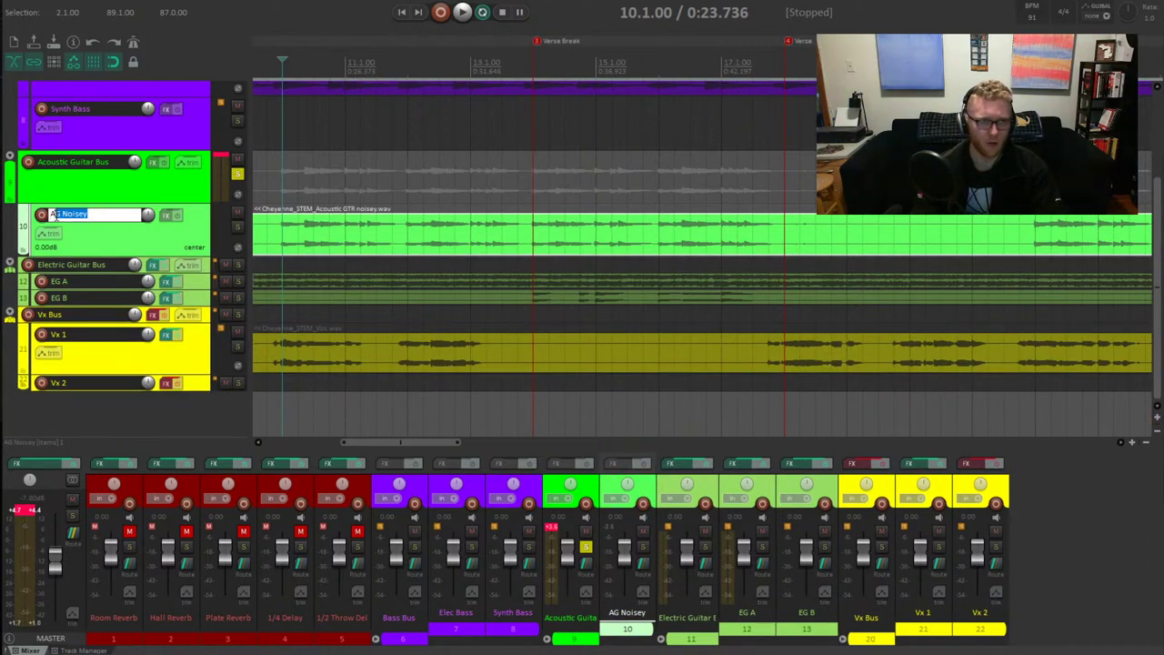
key(Return)
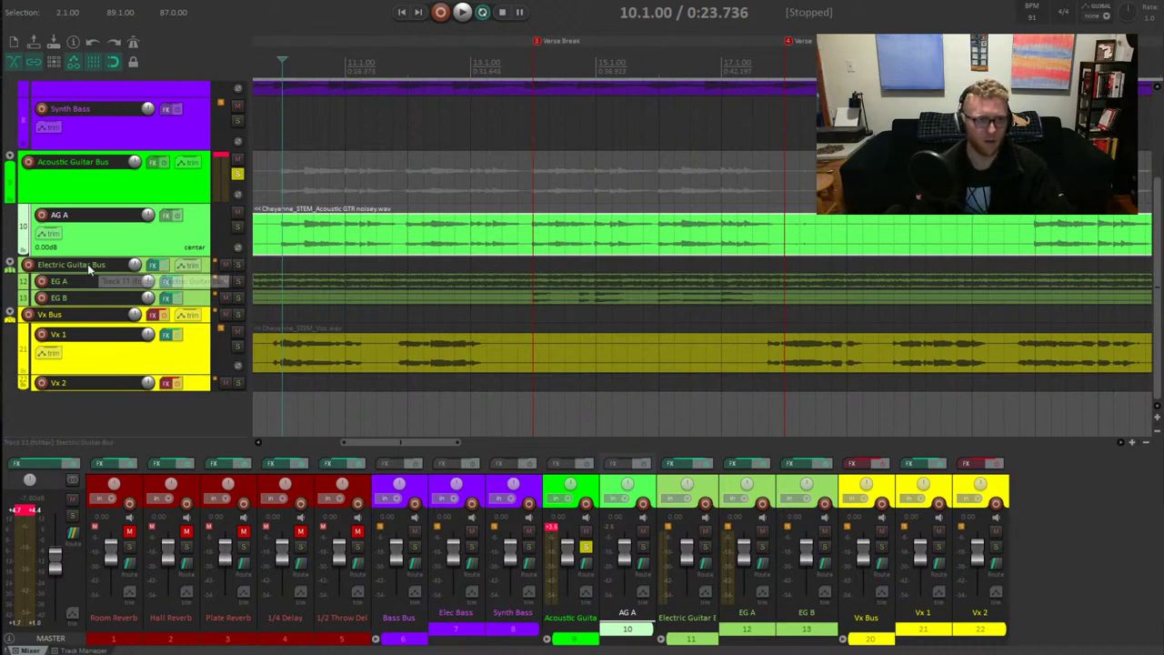
Switch the solo from the Acoustic Guitar Bus to the Electric Guitar Bus and enlarge the electric guitar tracks' height
drag(396, 443, 324, 443)
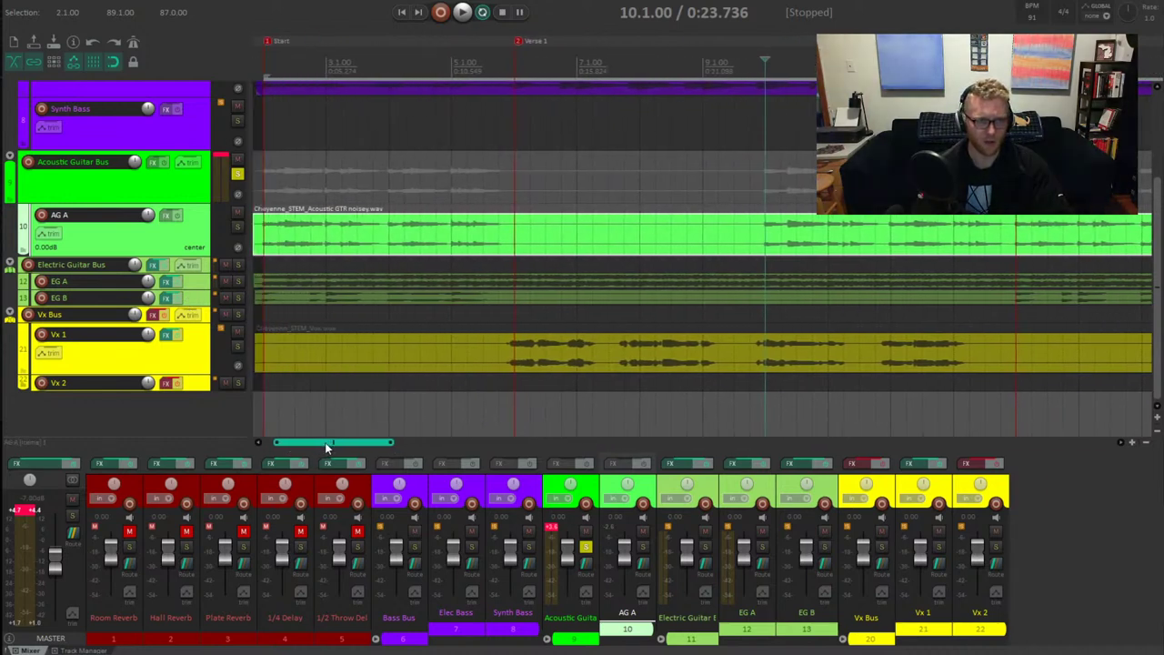
click(755, 223)
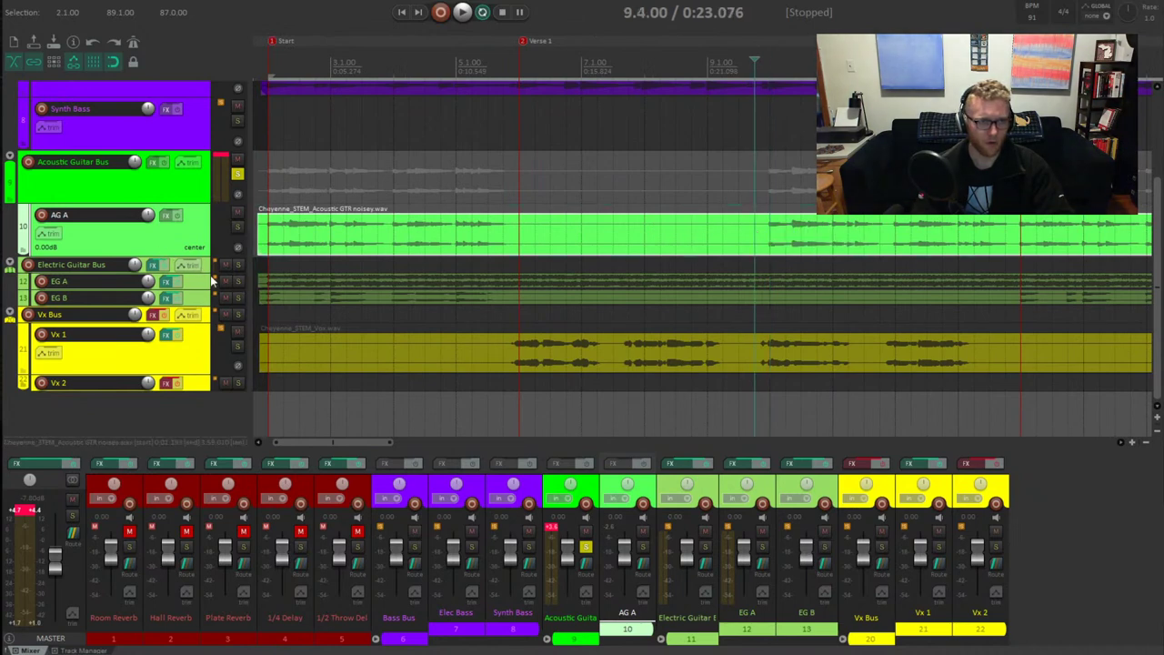
click(237, 173)
click(237, 281)
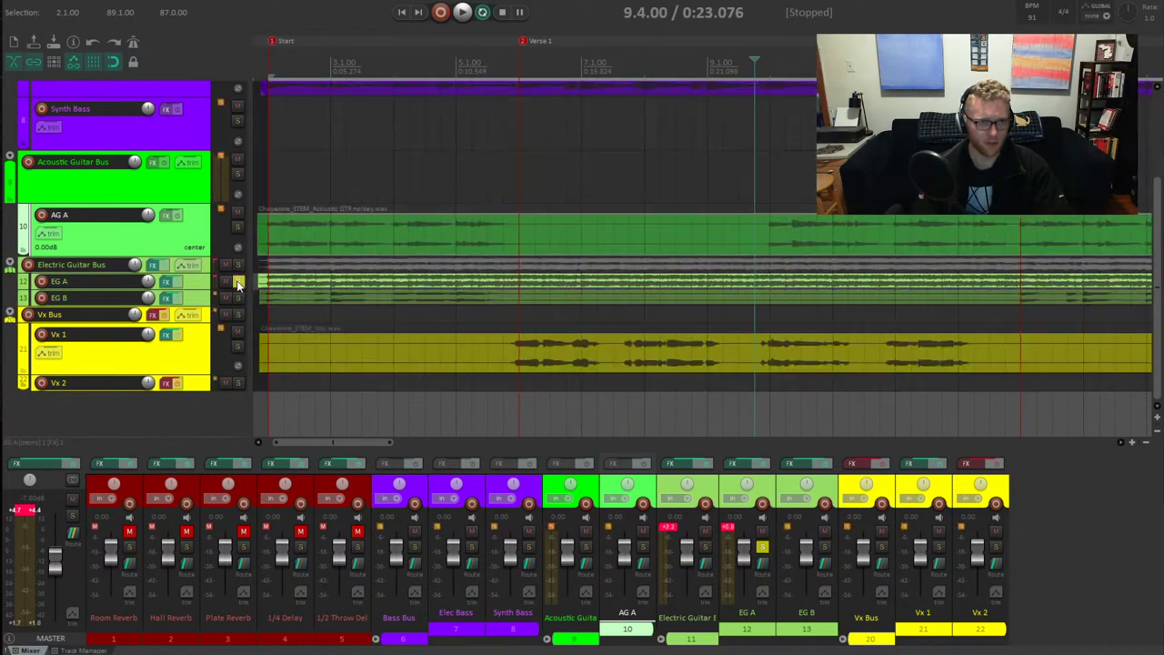
drag(197, 288, 196, 319)
scroll(227, 313, down, 1)
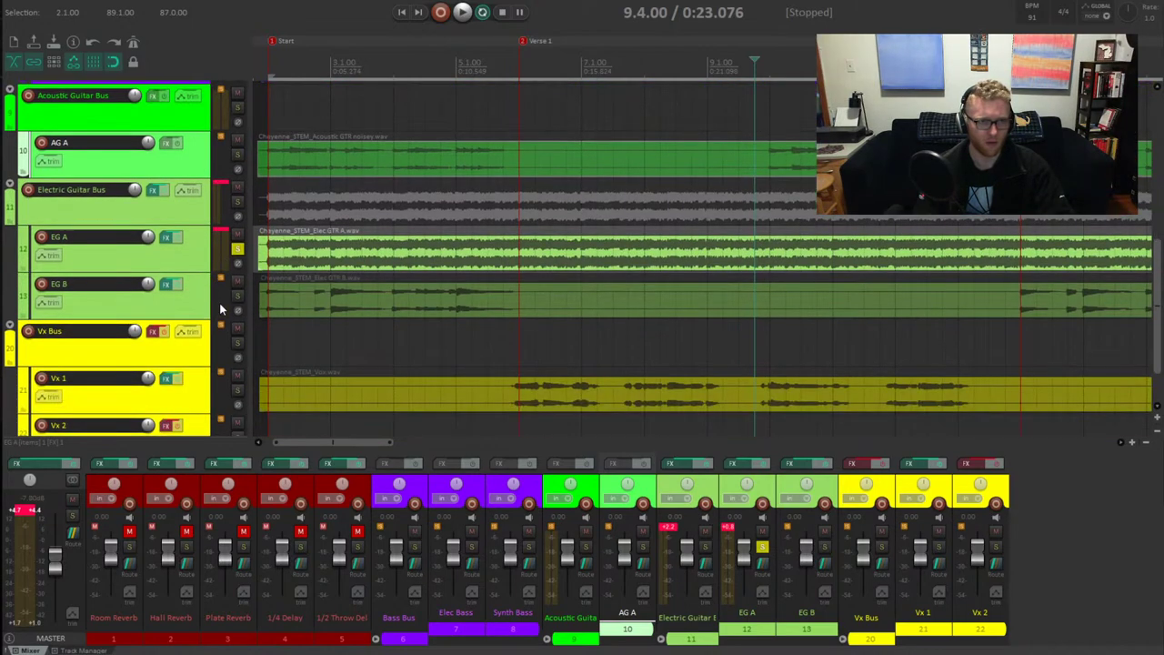
click(237, 205)
click(239, 250)
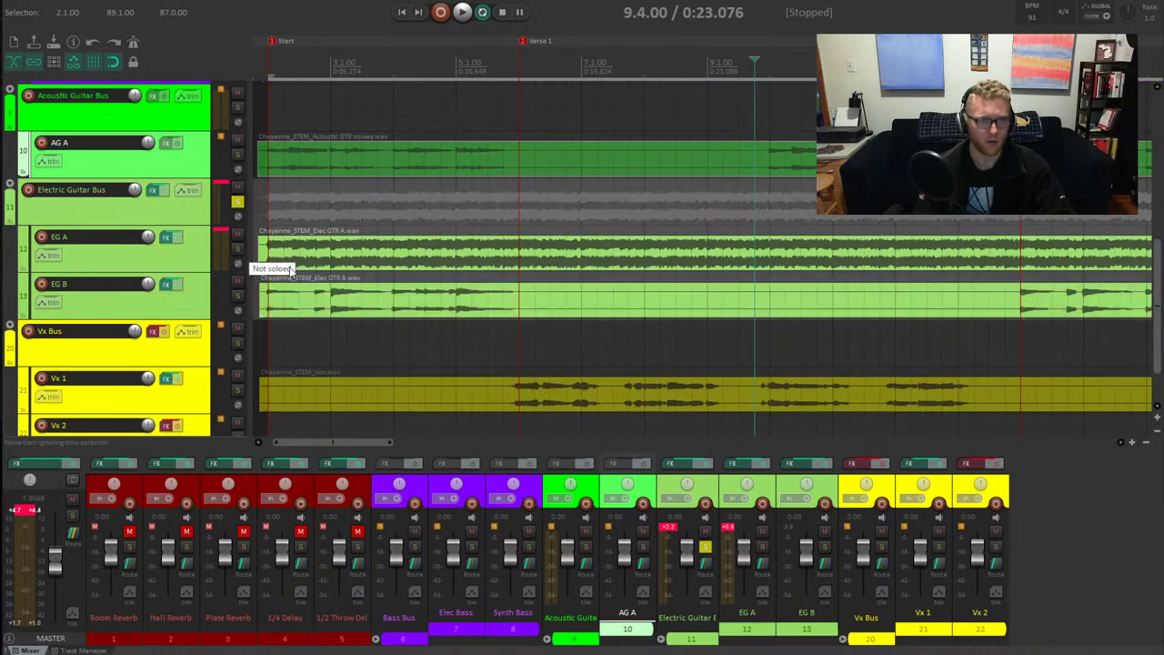
Play the electric guitars from the Start marker and extend the beginning of the time selection back to 1.4.00
key(Home)
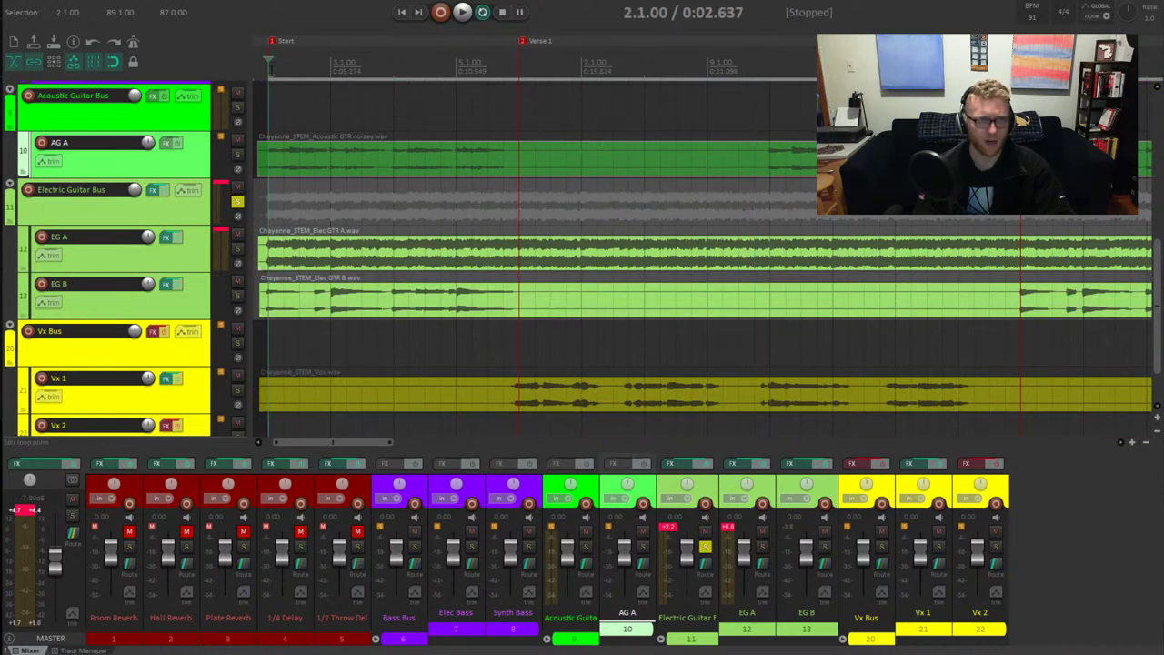
key(space)
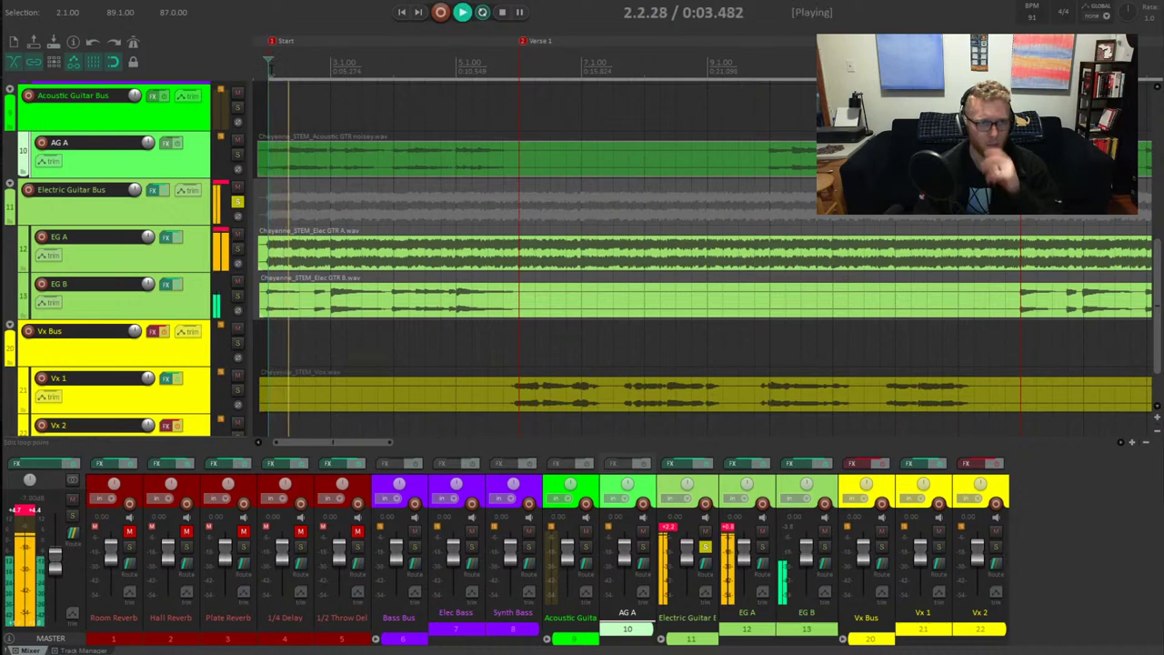
key(Home)
drag(272, 82, 256, 82)
key(space)
key(space)
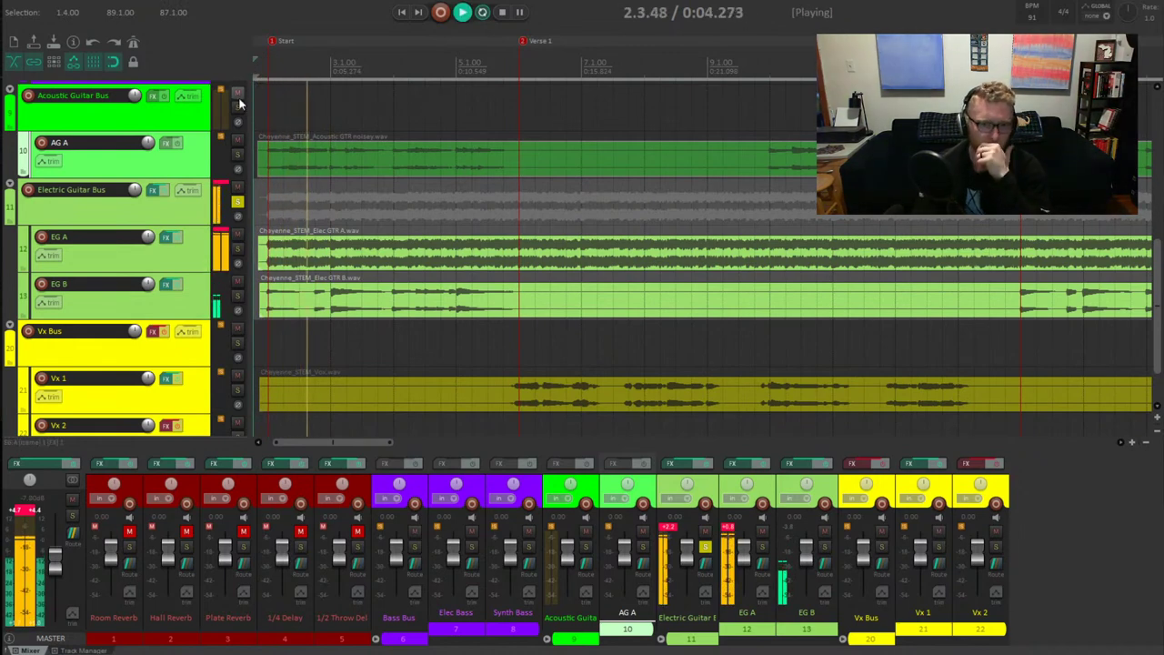
Solo the EG A track within the Electric Guitar Bus, listen to it alone, and stop playback
click(749, 631)
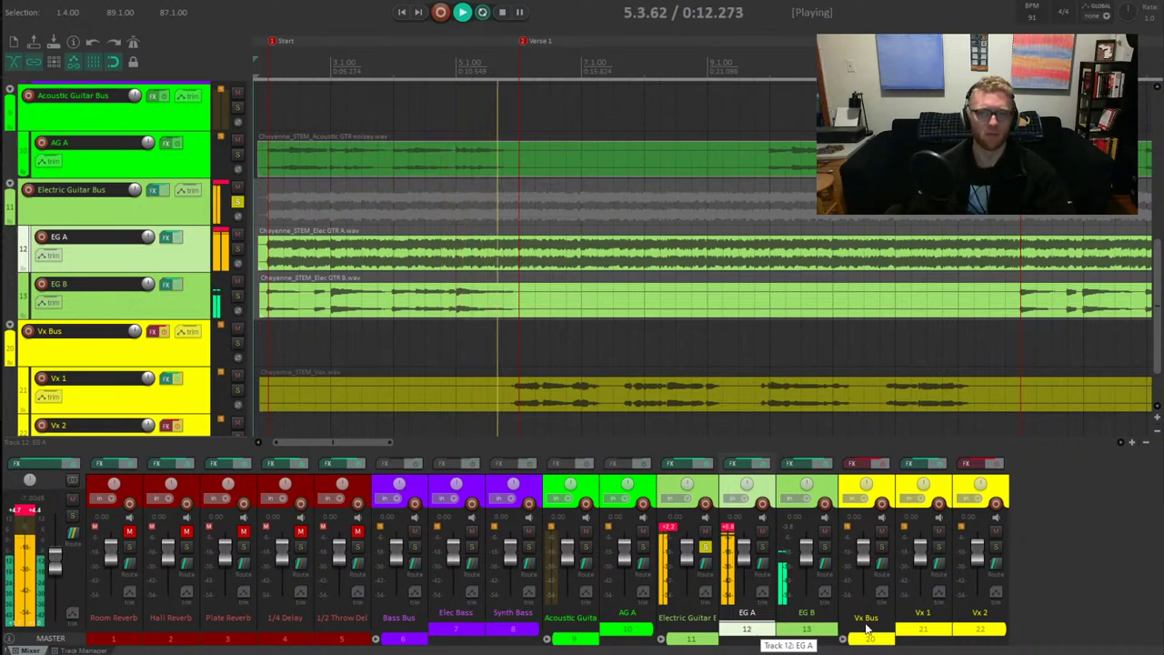
click(761, 549)
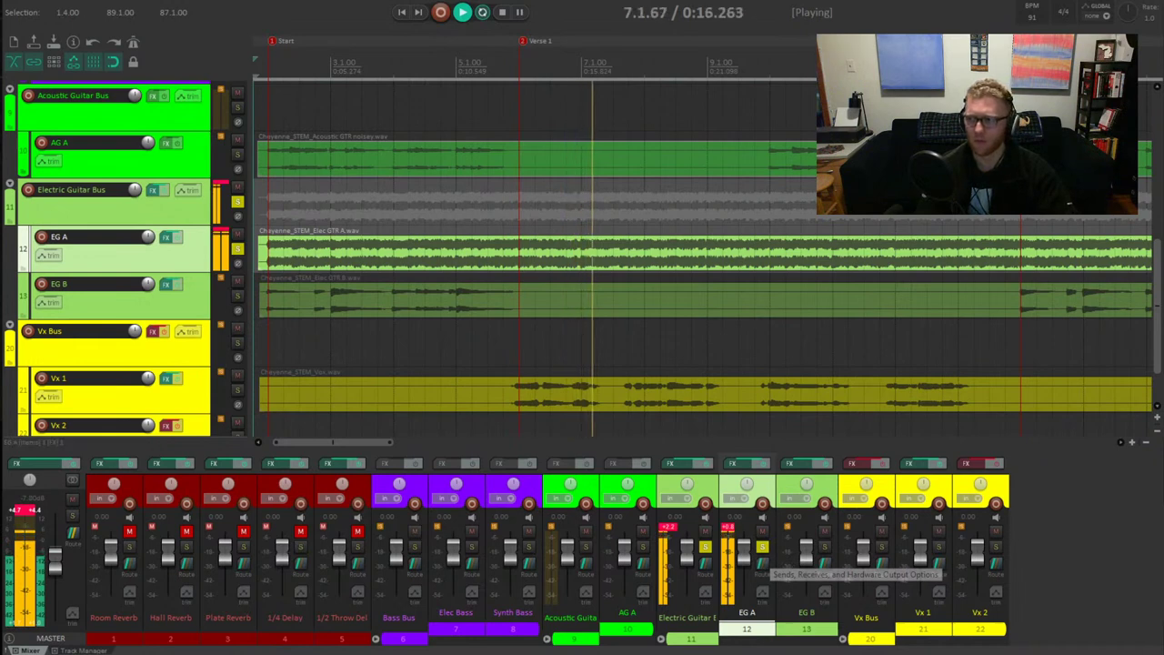
key(space)
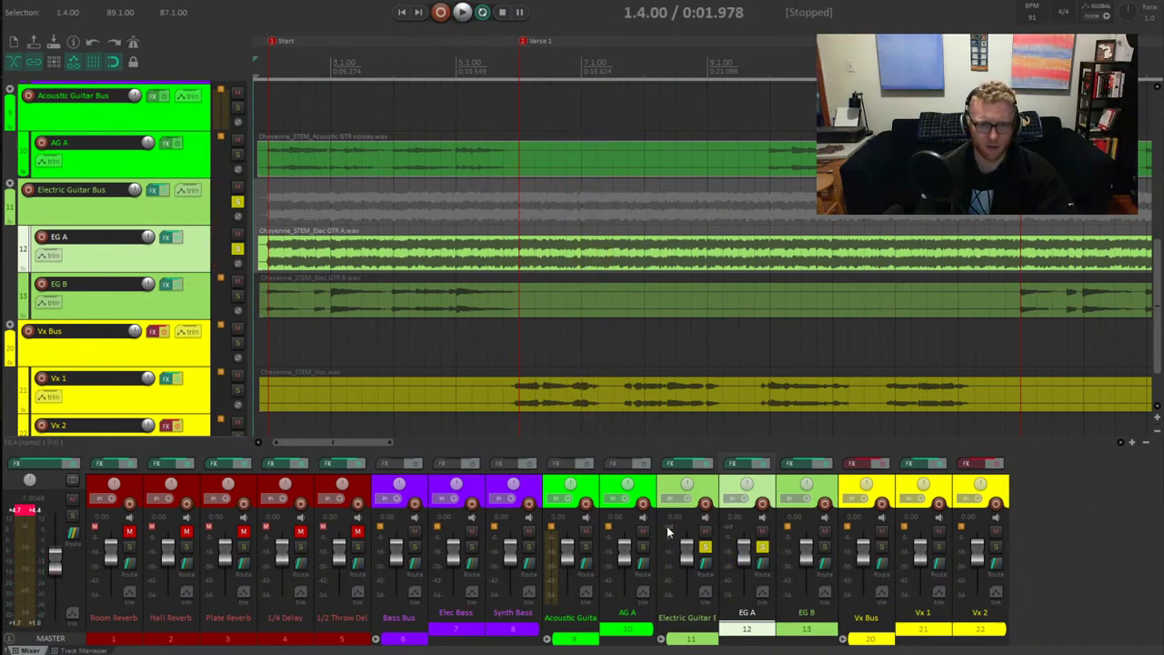
Inspect the Amp and Stomp pages of EG A's GTR Tool Rack effect, close it, and clear the track's solo
click(735, 463)
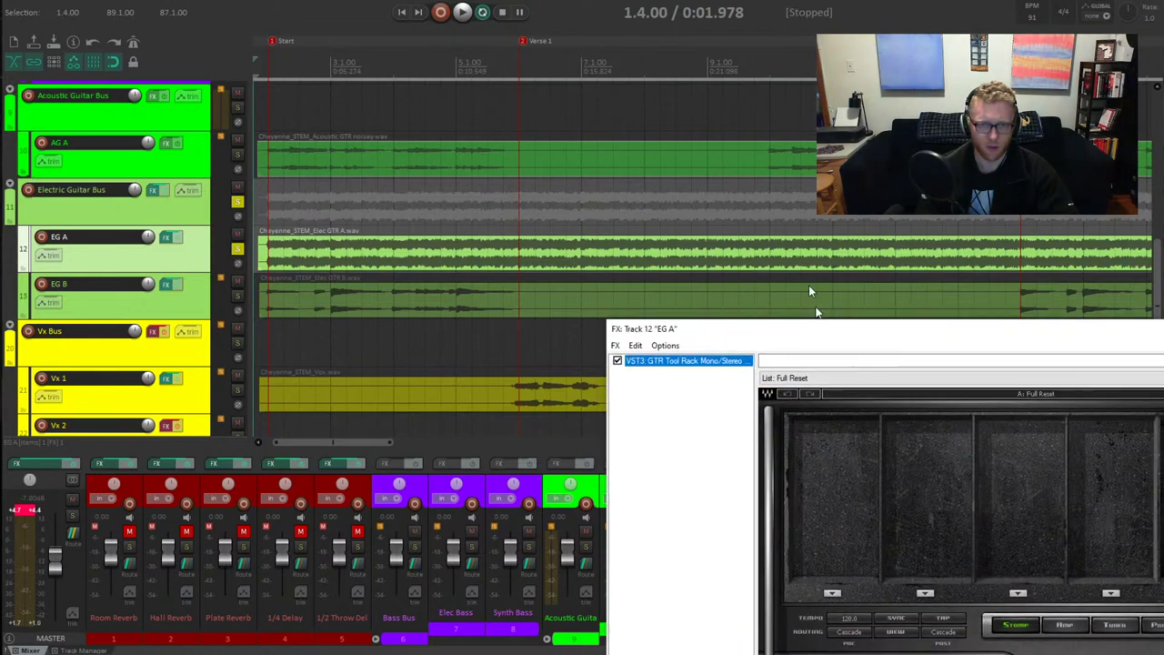
drag(827, 332, 781, 134)
click(1007, 439)
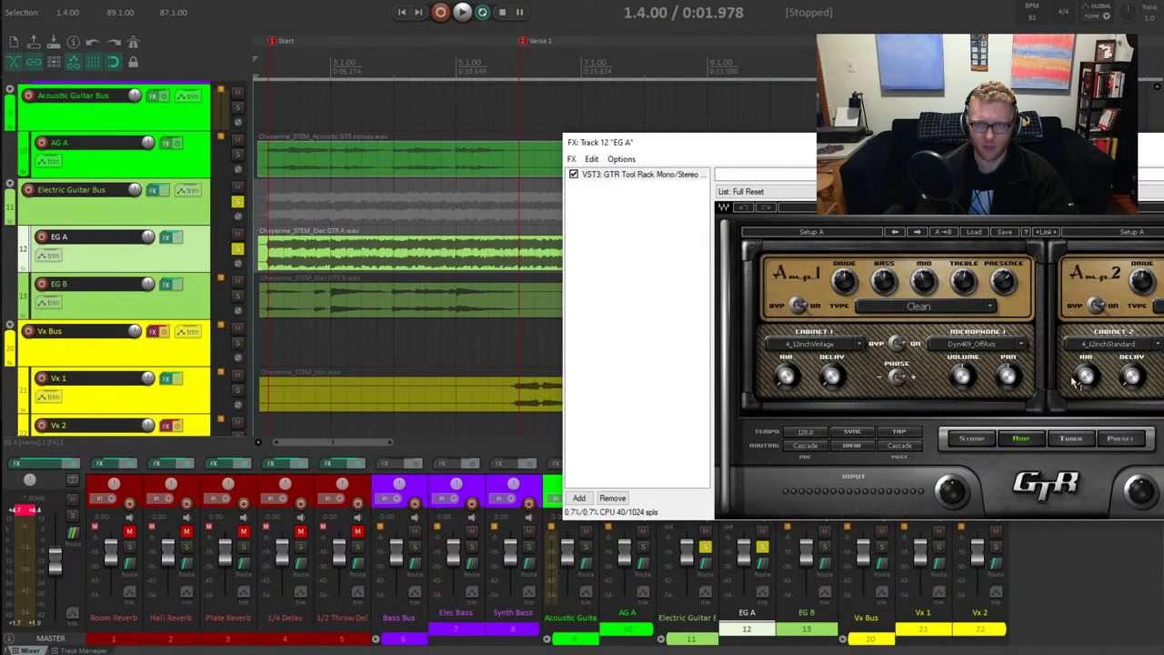
click(976, 443)
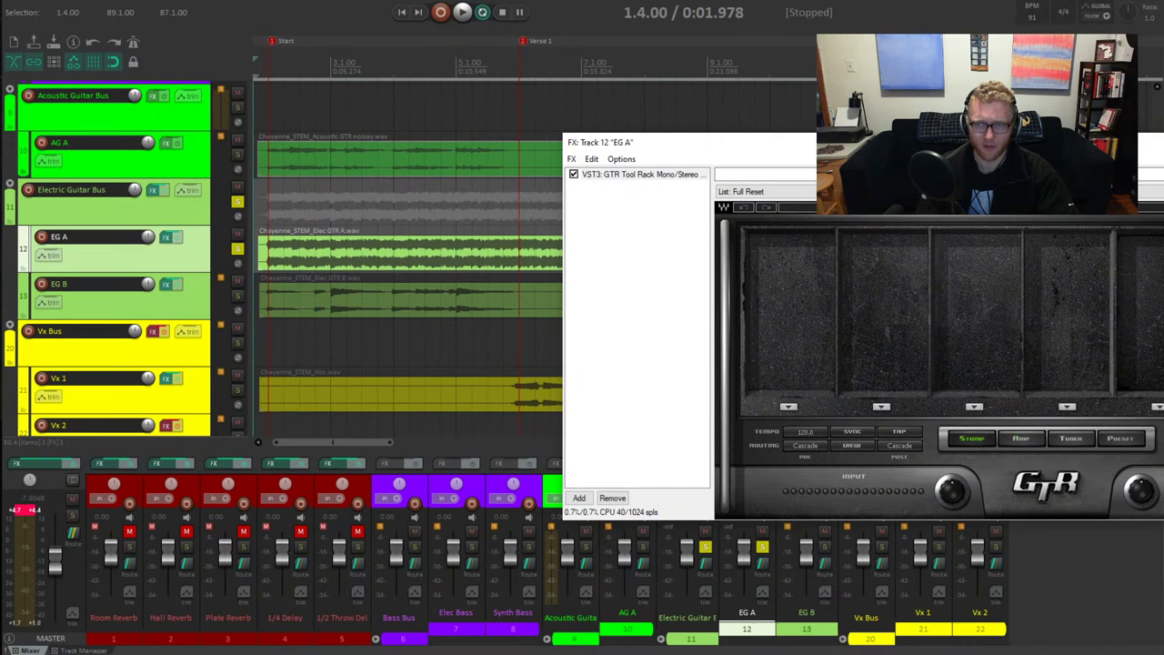
key(Escape)
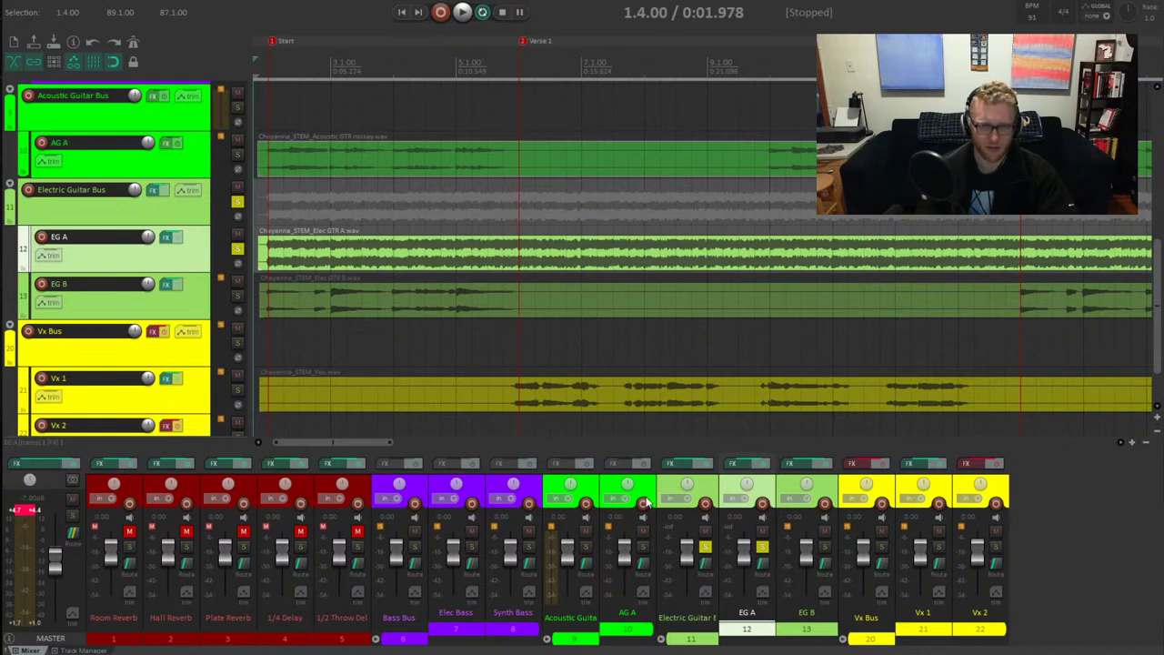
click(237, 296)
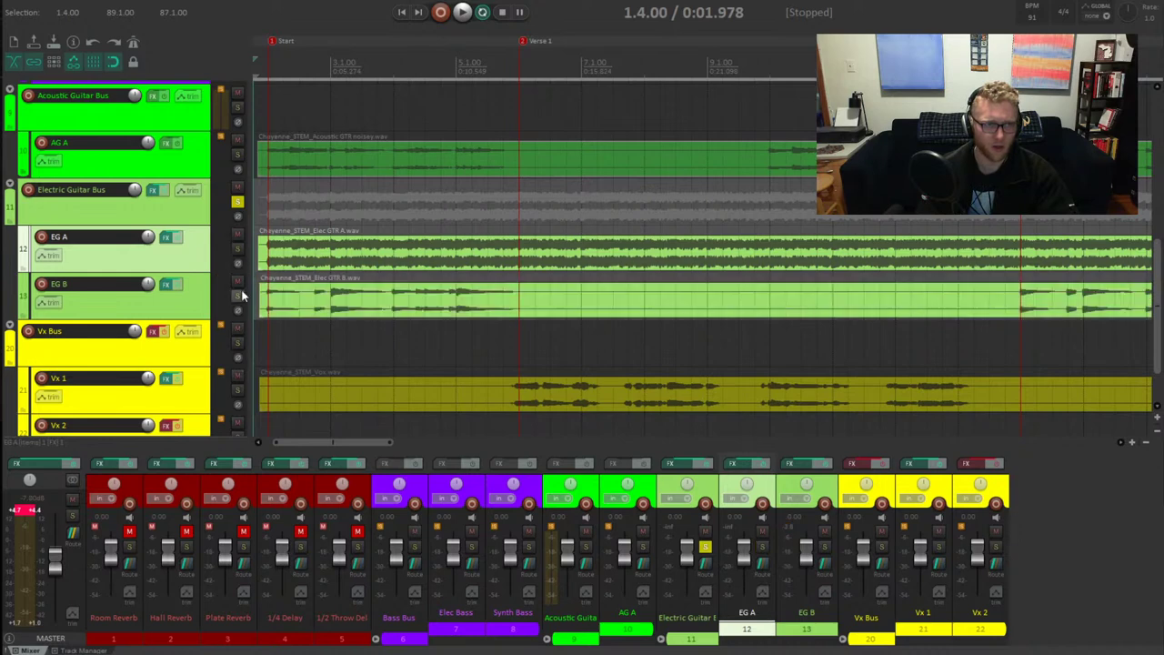
Solo the EG B track within the Electric Guitar Bus, listen to it alone, and open its effect chain
key(space)
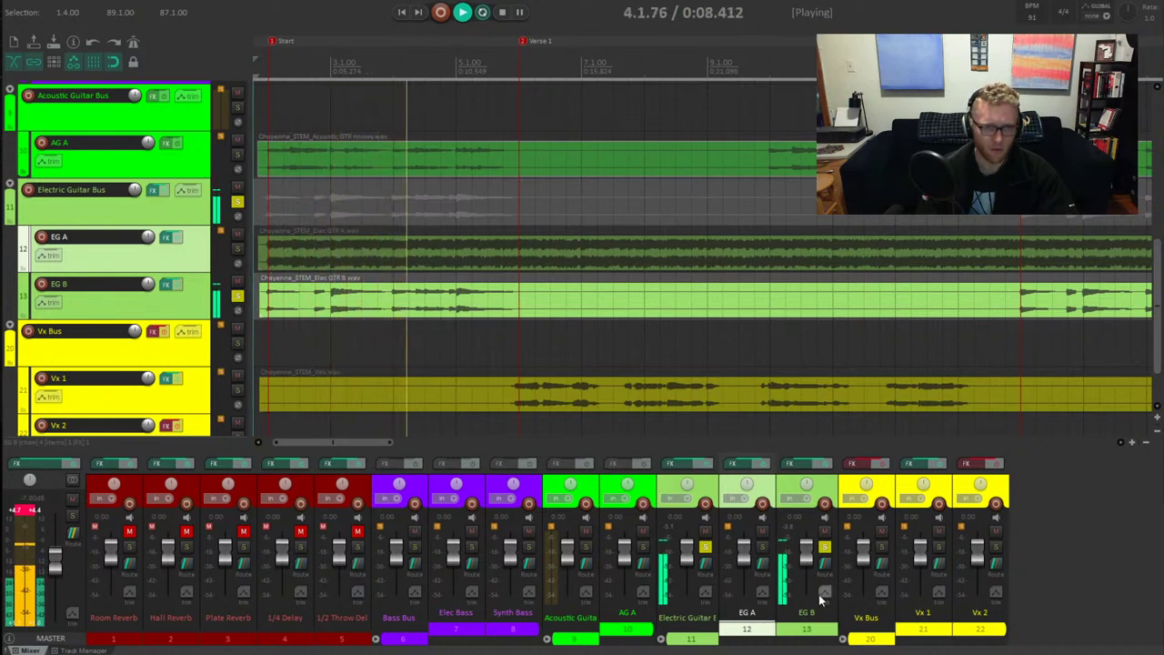
key(space)
click(797, 468)
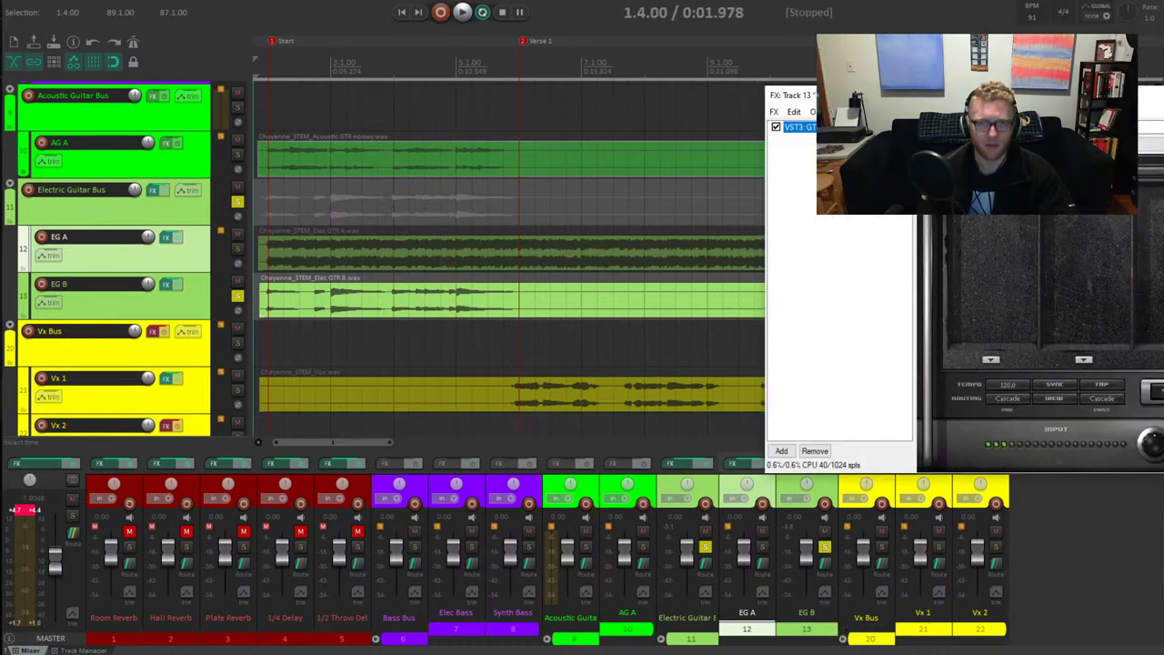
Try the Delay stomp in the first slot of EG B's GTR Tool Rack and replace it with the LayD stomp
click(991, 362)
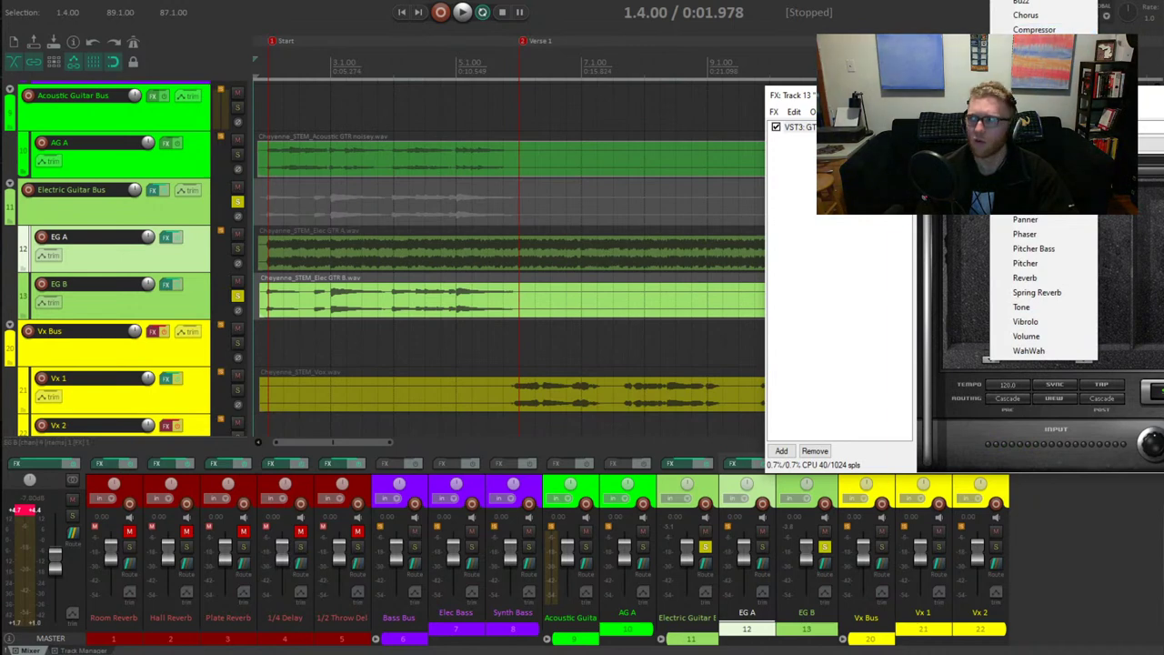
click(1026, 44)
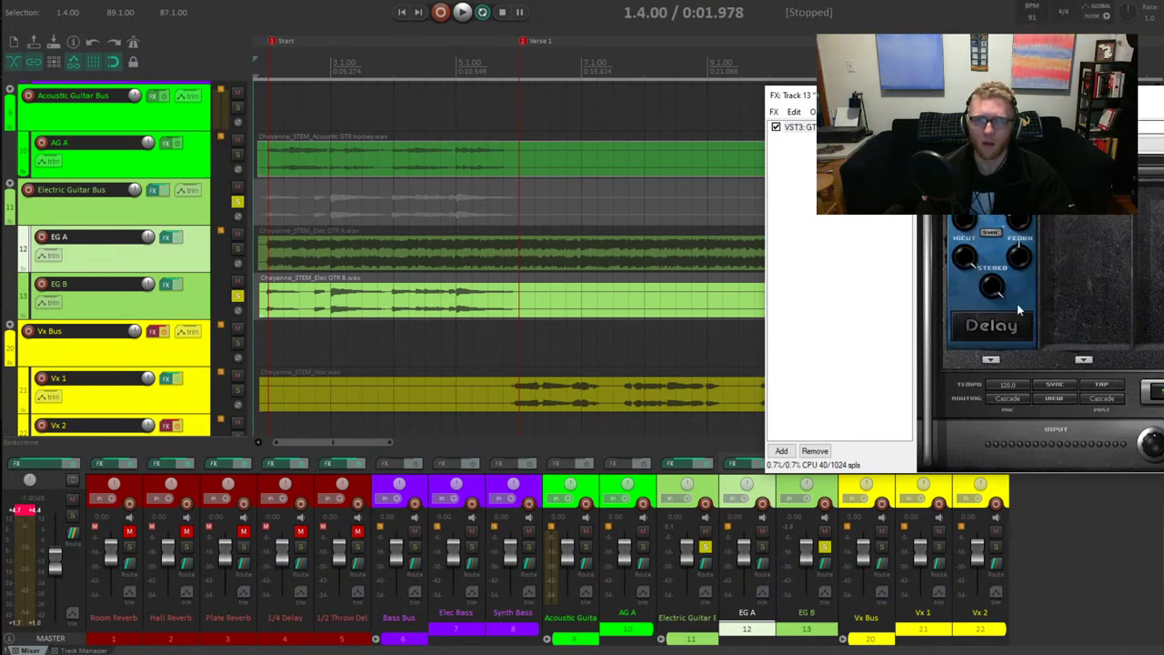
click(991, 362)
click(1045, 455)
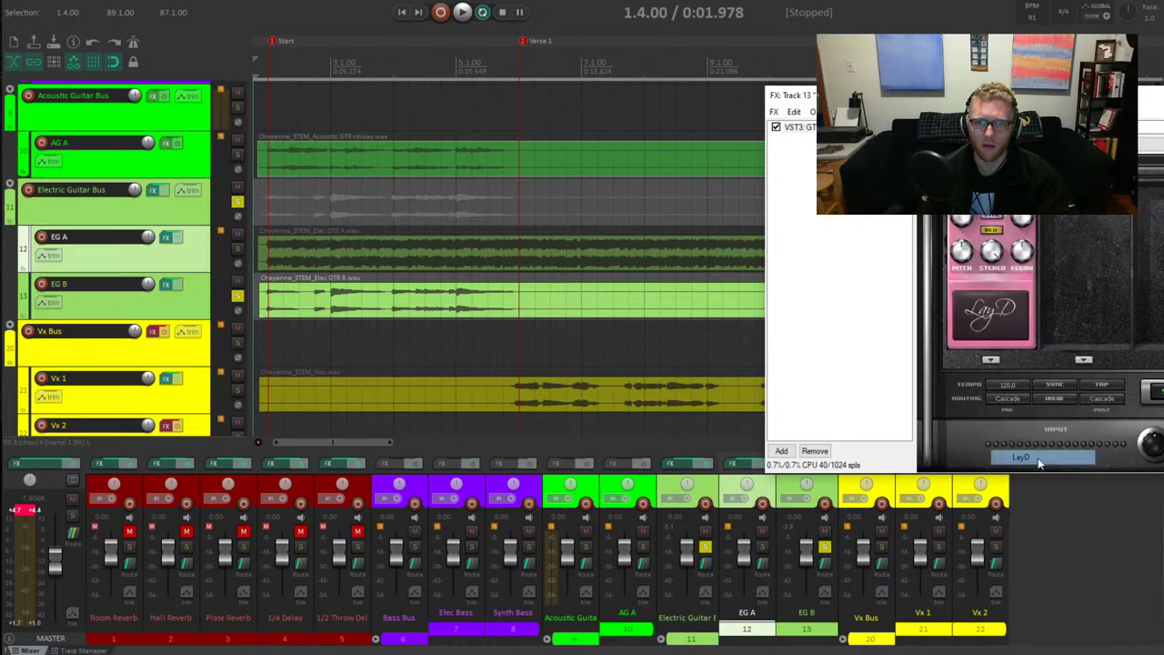
Adjust the LayD stomp's knobs while EG B plays, close the effect window, and stop playback
drag(1046, 107, 551, 356)
key(space)
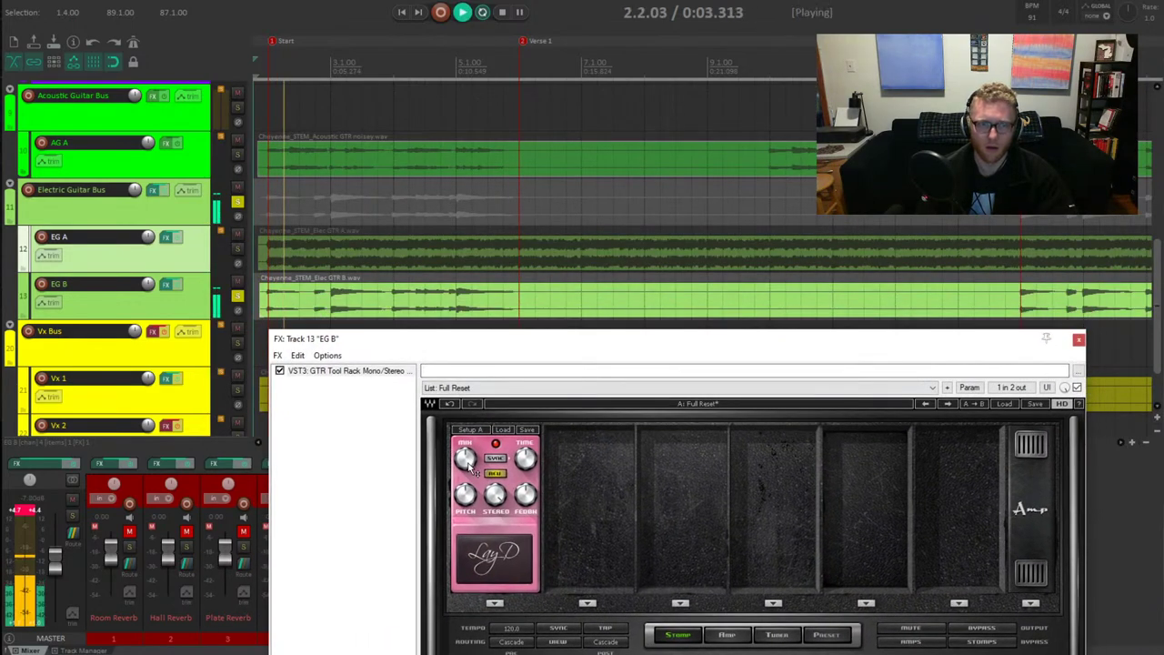
click(502, 430)
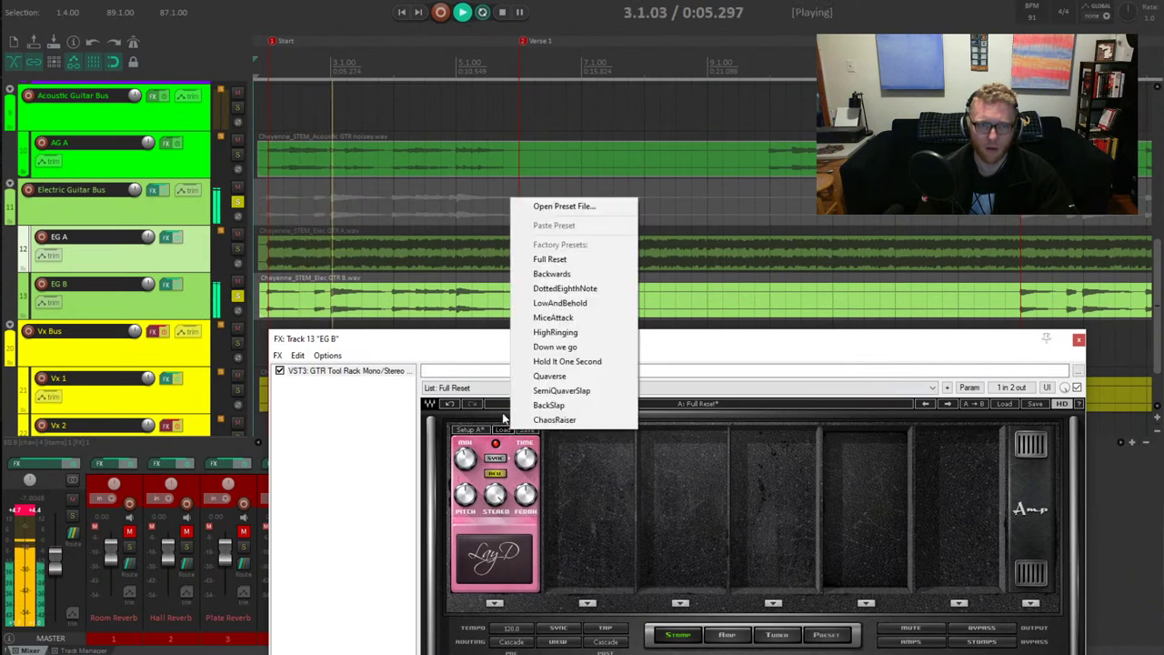
click(491, 495)
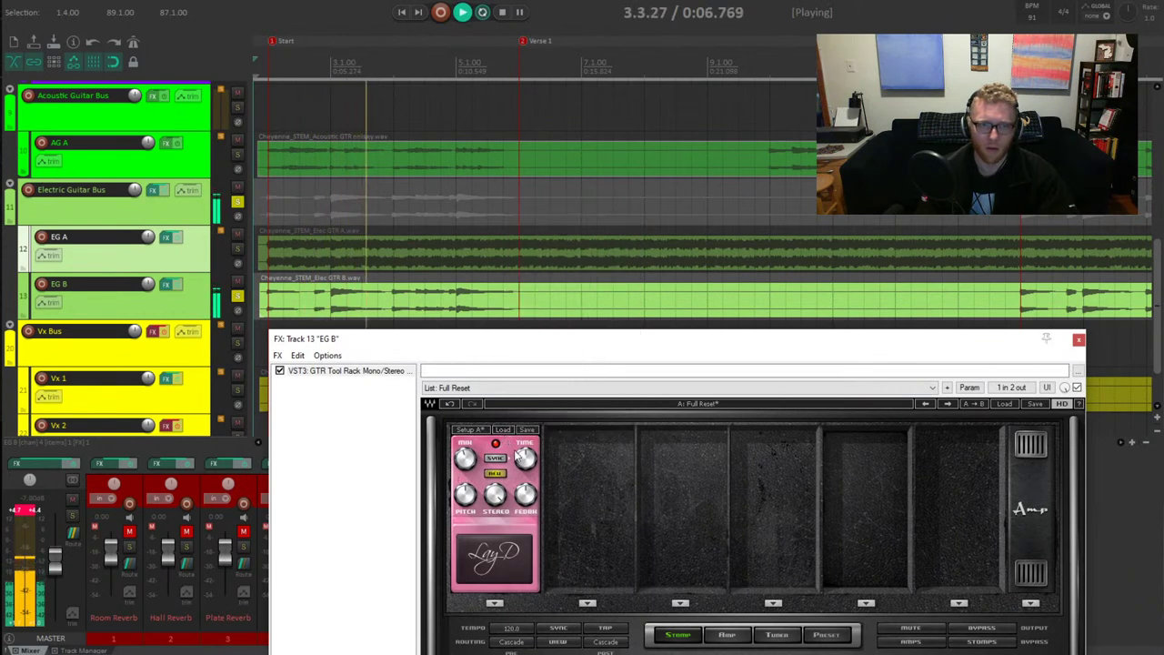
click(491, 497)
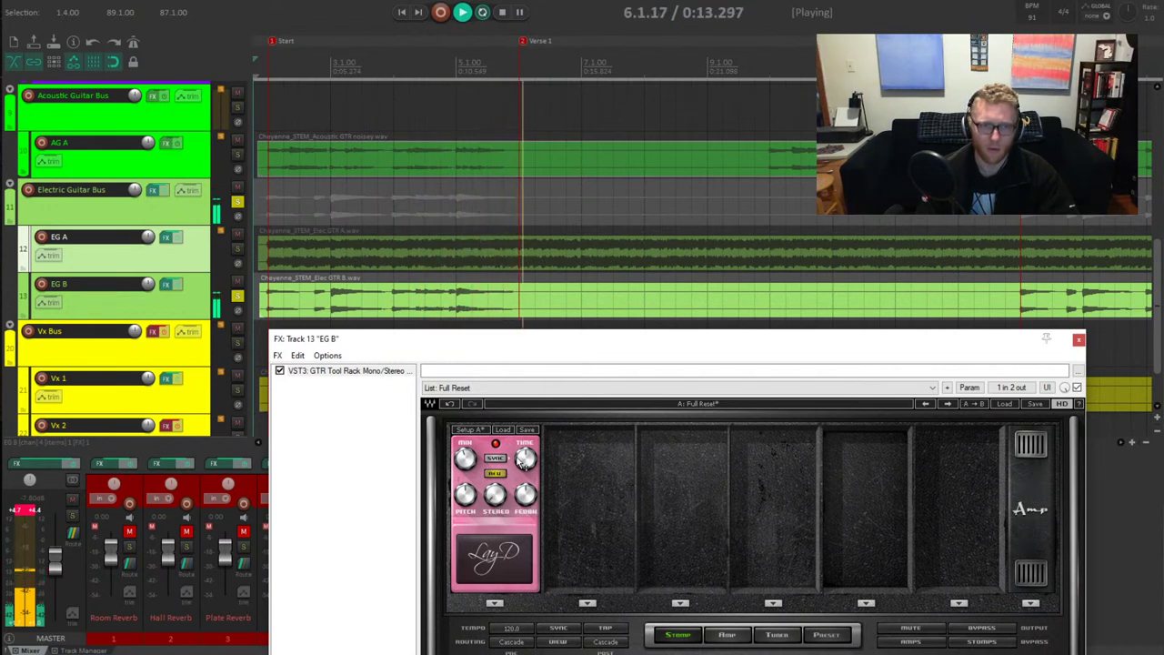
click(1078, 338)
key(space)
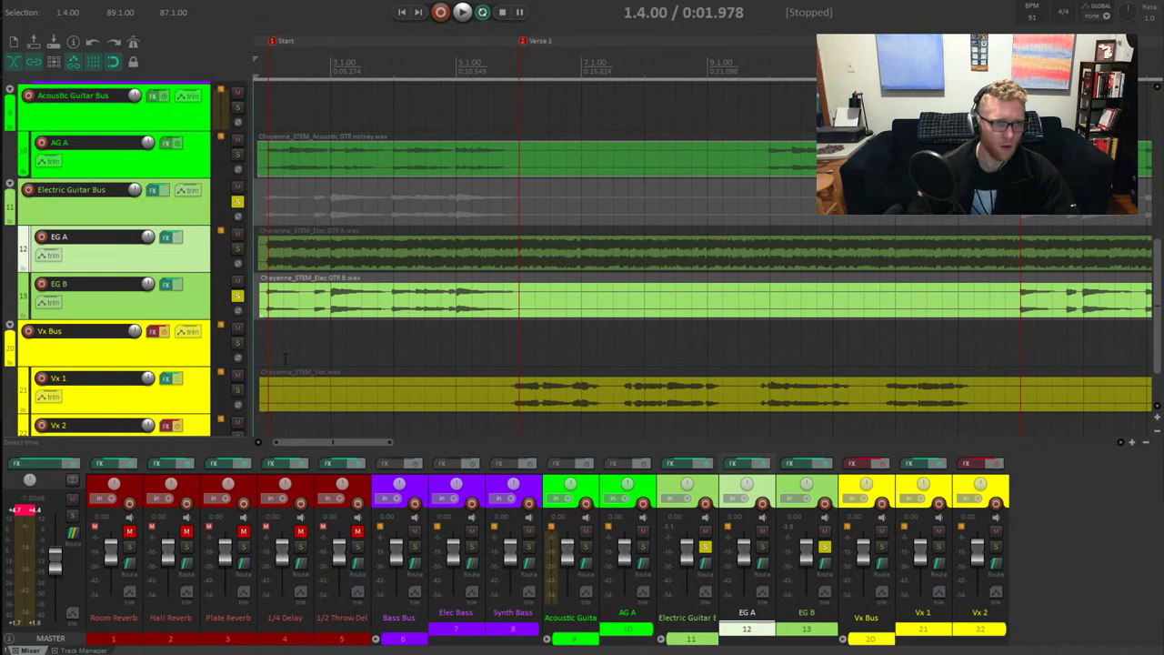
Clear EG B's solo and solo the Acoustic Guitar Bus and Electric Guitar Bus together
click(236, 297)
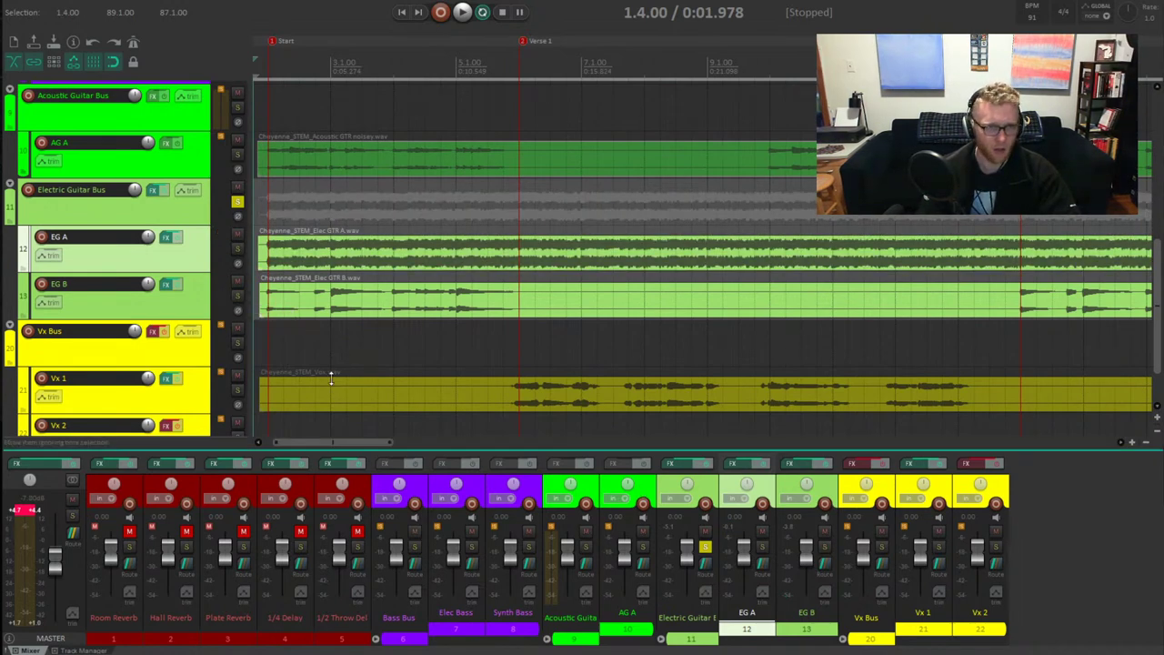
click(238, 201)
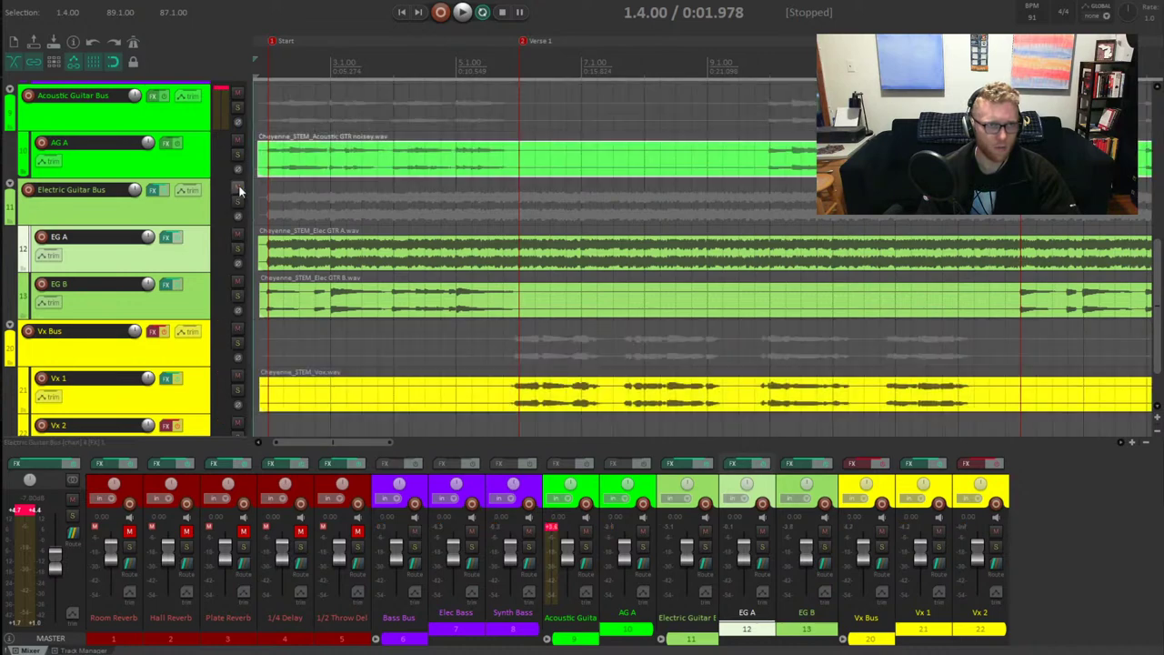
click(237, 107)
click(237, 201)
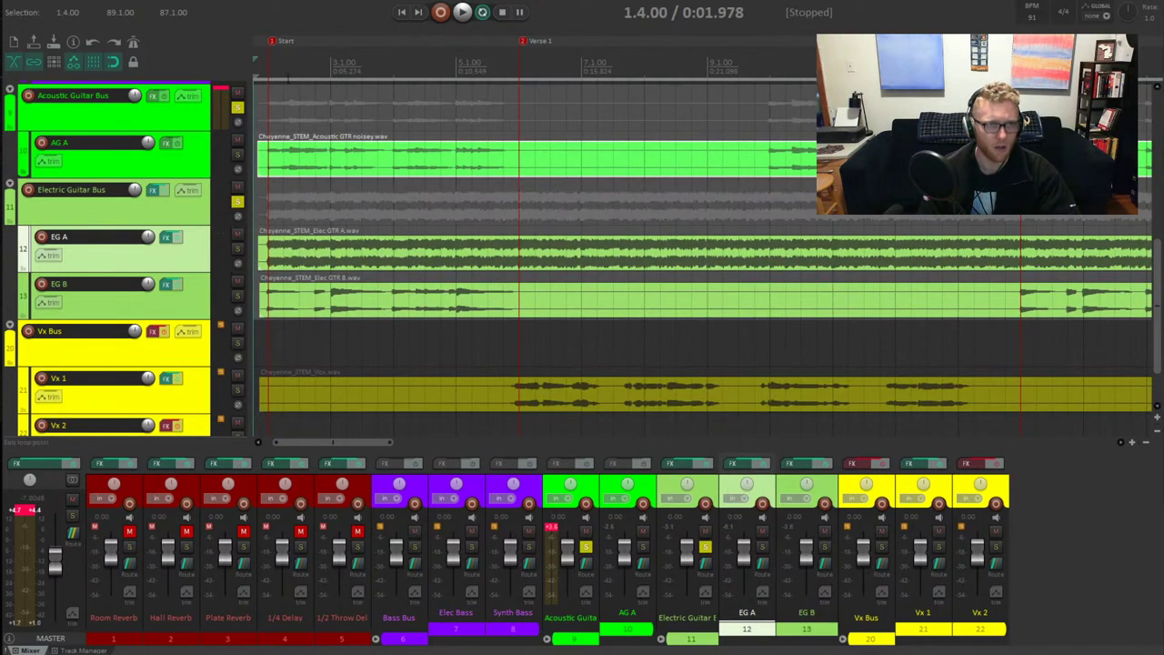
Play the acoustic and electric guitars together from the Start marker at 2.1.00 and stop playback
click(268, 64)
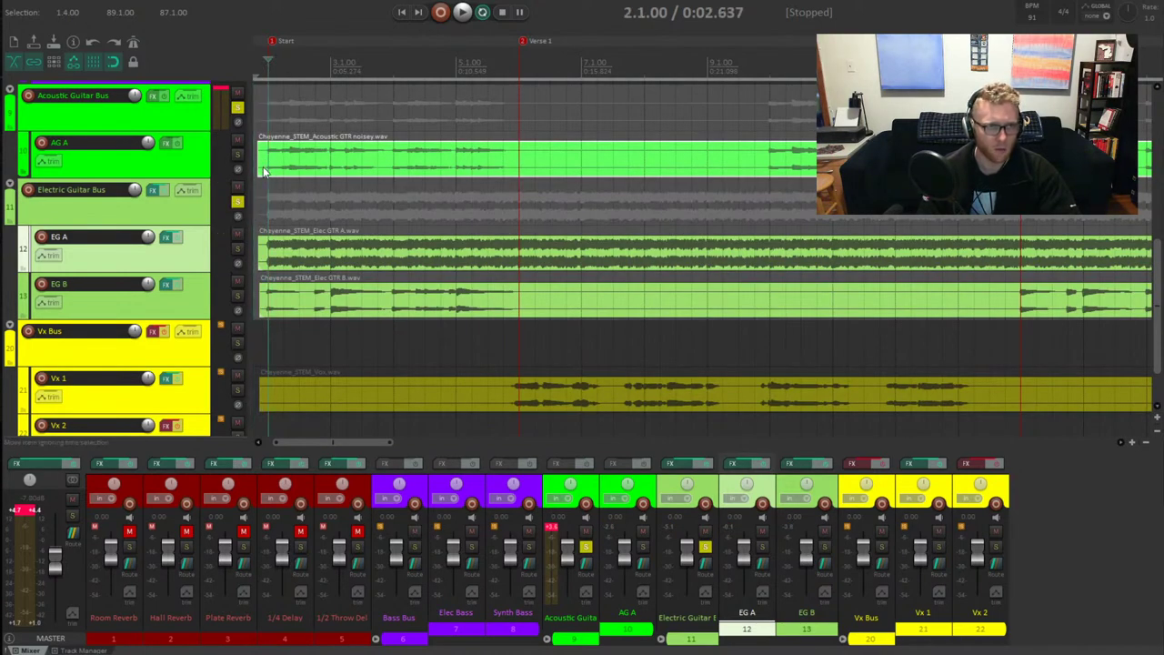
key(space)
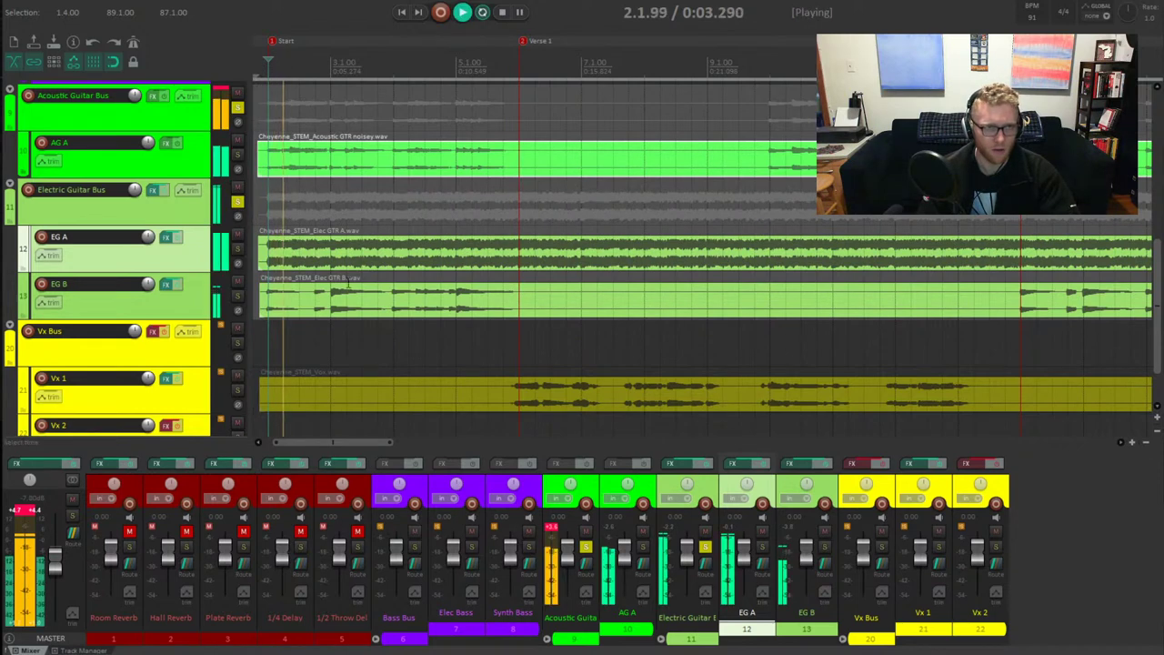
key(space)
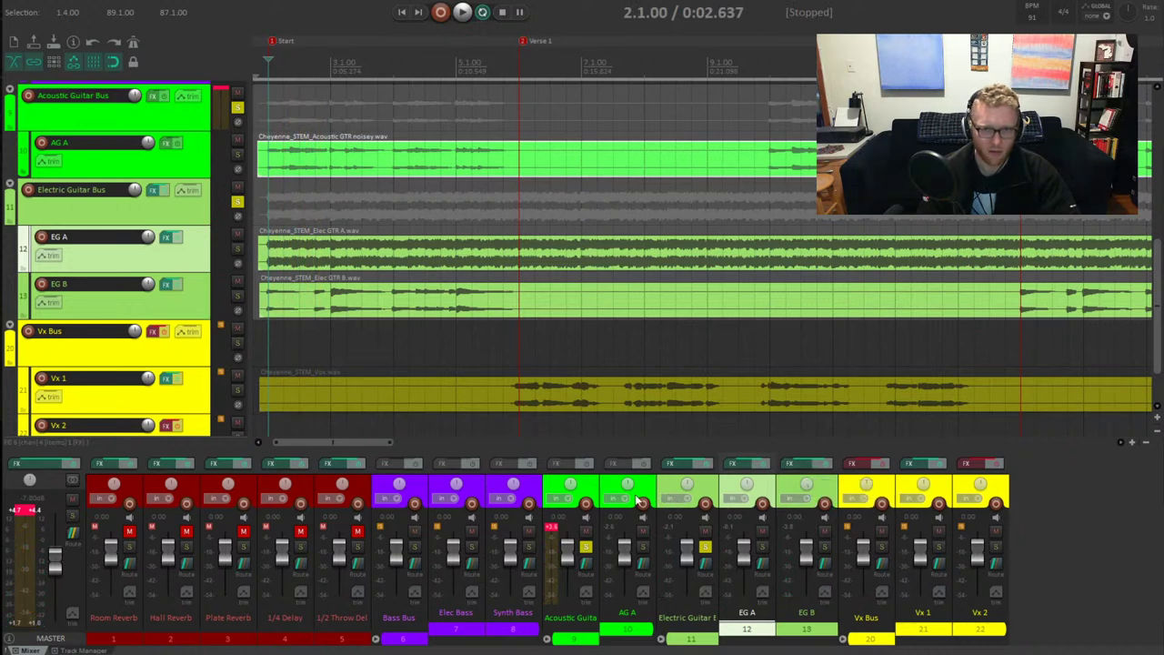
Resume playing both guitar buses, continue from 9.3.00 while lowering EG A's volume to -7.52 dB, and stop playback
key(space)
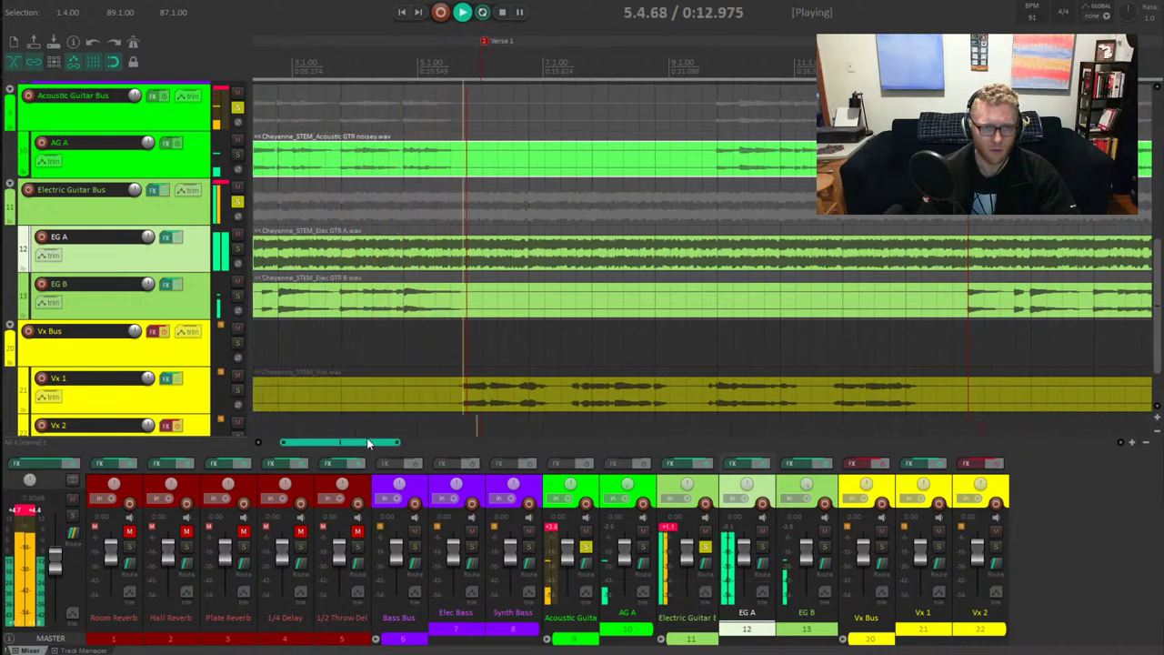
click(434, 64)
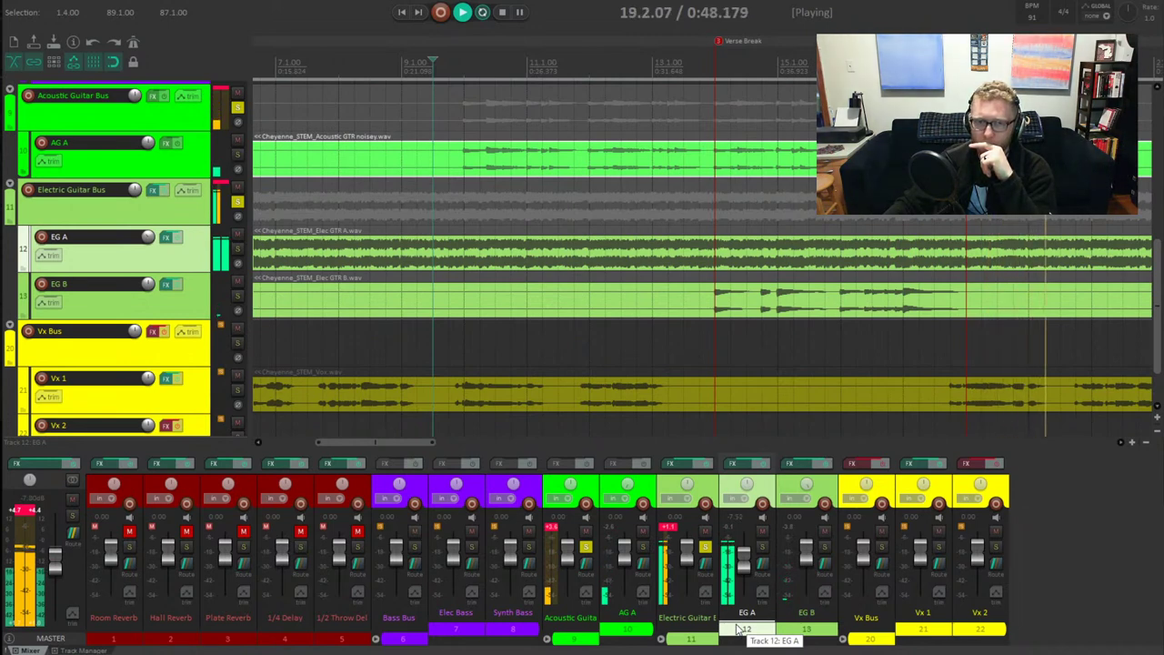
key(space)
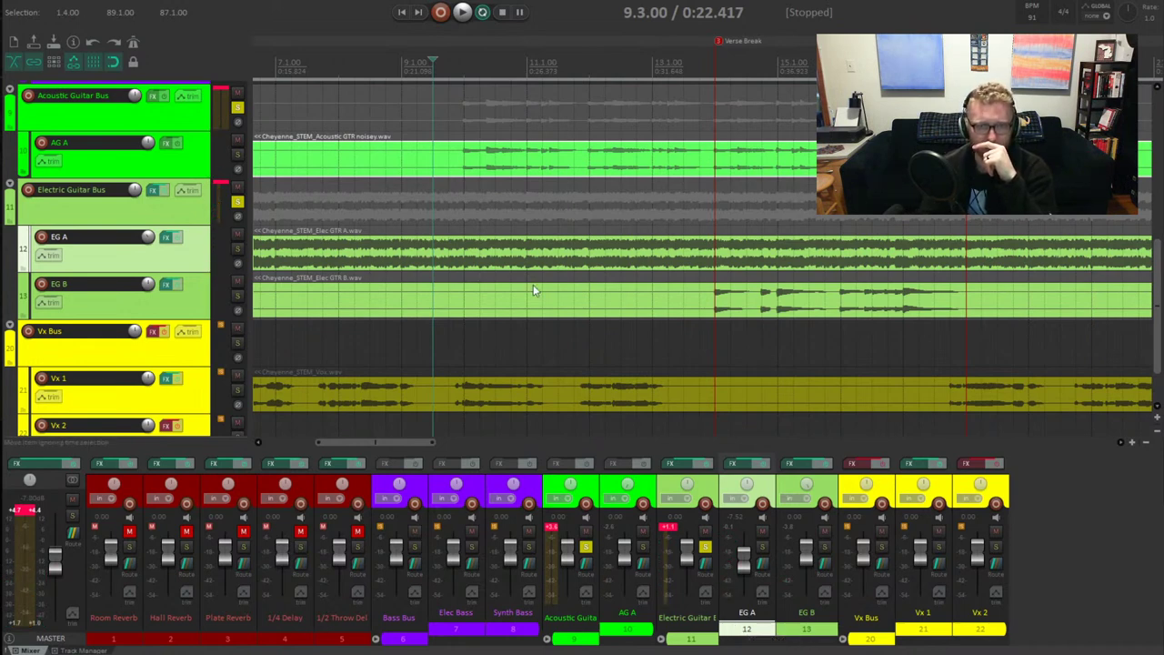
Play the guitars from 12.4.00 through the Verse Break, lower EG A's volume further, and stop playback
click(639, 253)
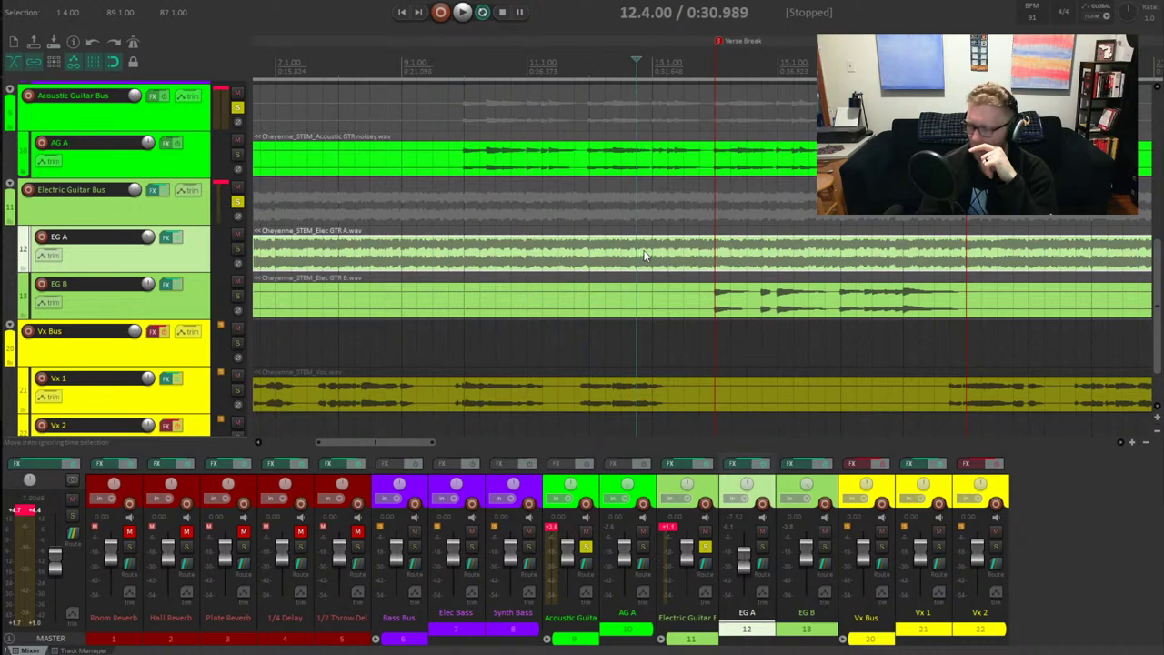
key(space)
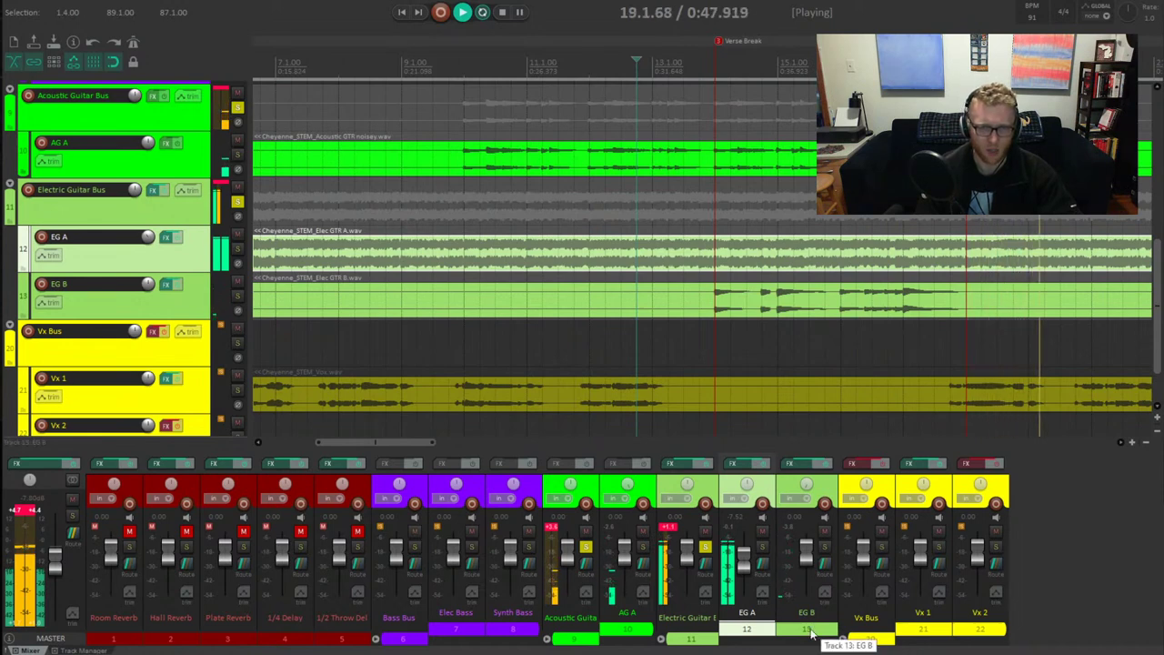
key(space)
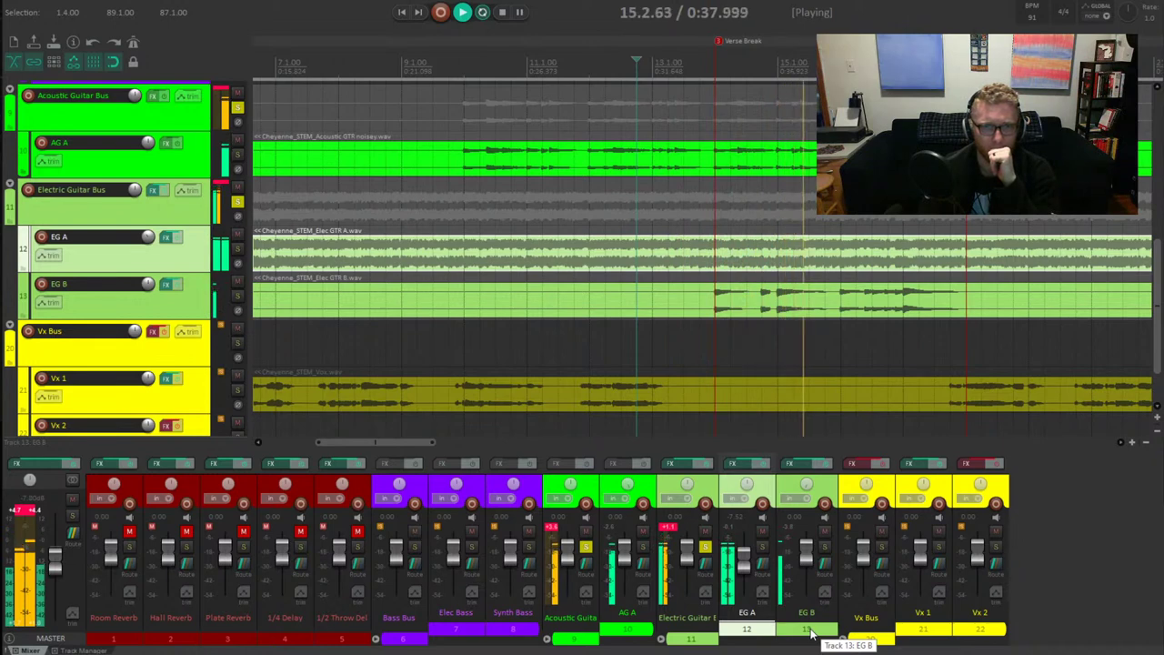
scroll(317, 297, down, 4)
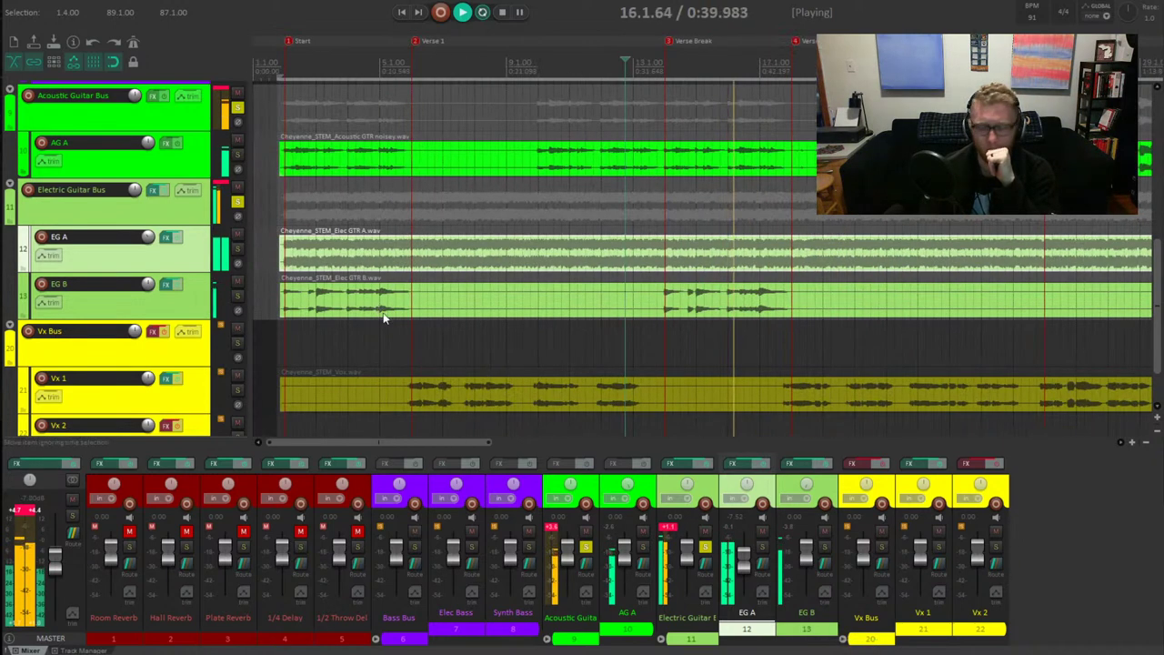
key(space)
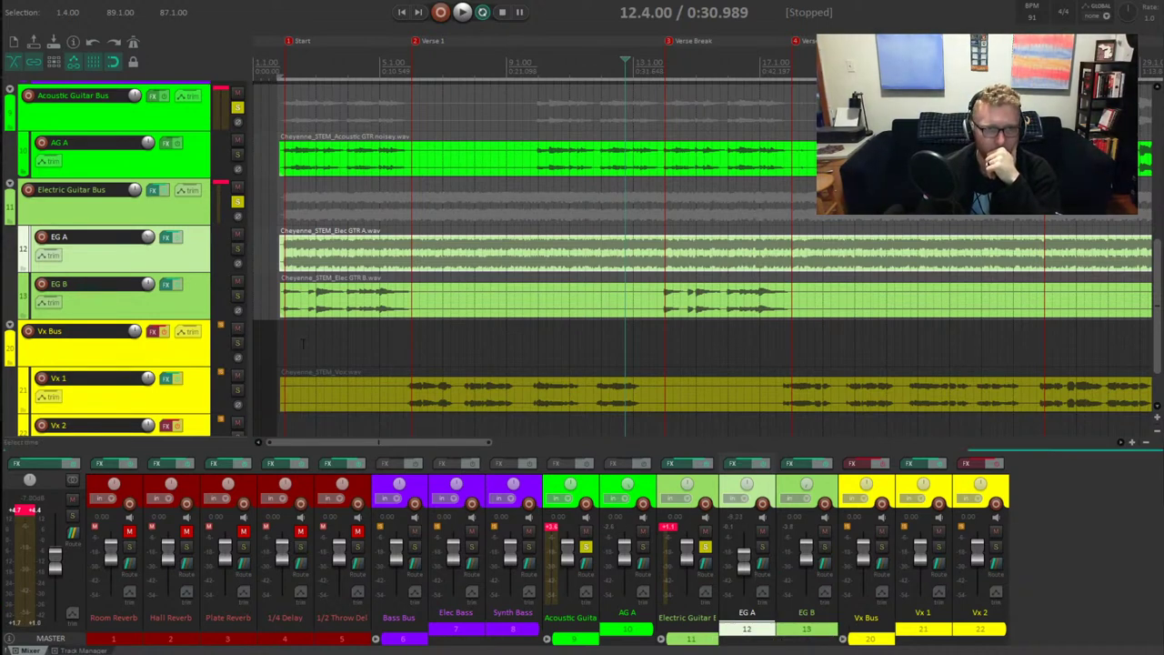
Clear the guitar bus solos, solo the Elec Bass track, and play it from the Start marker
scroll(124, 315, up, 4)
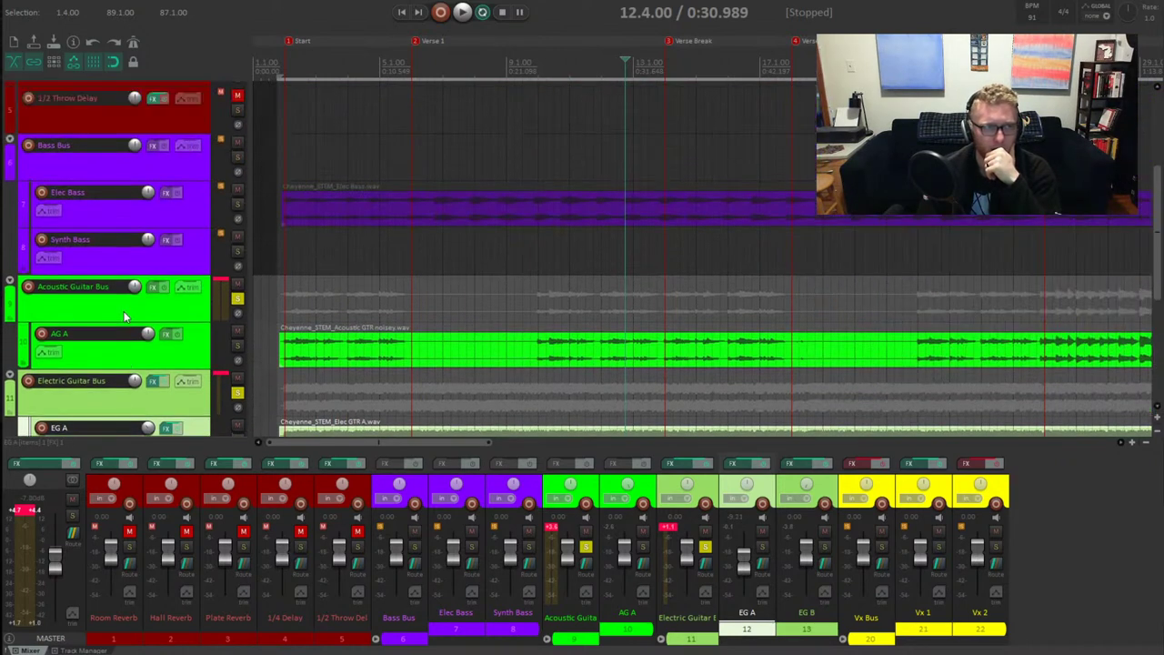
click(237, 300)
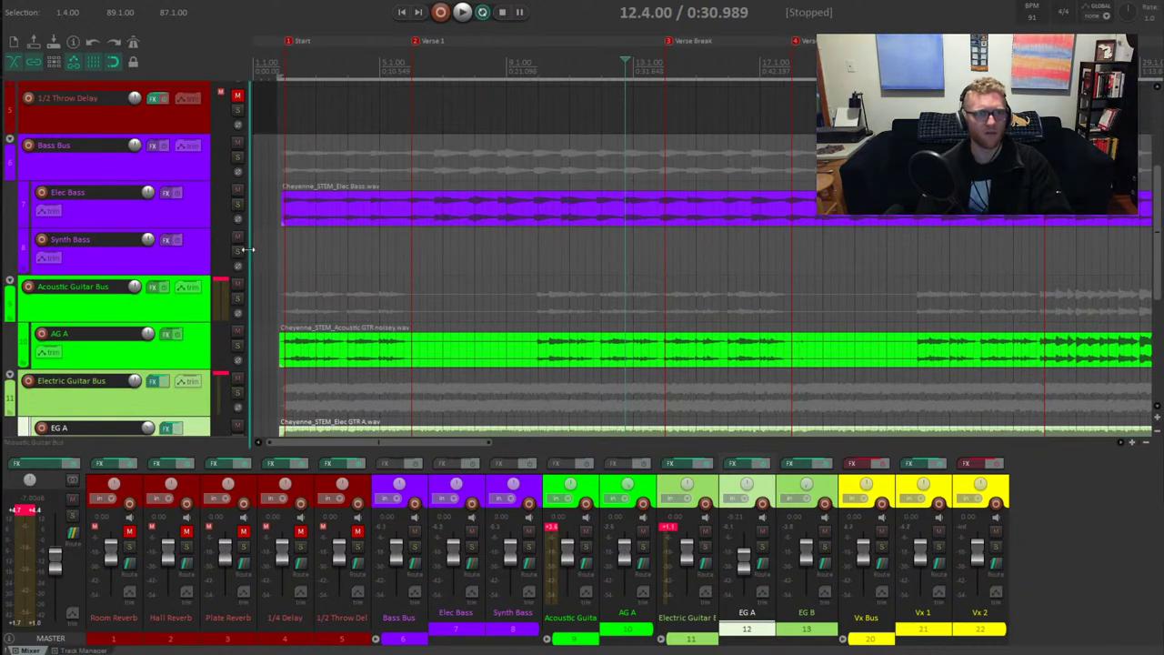
click(237, 205)
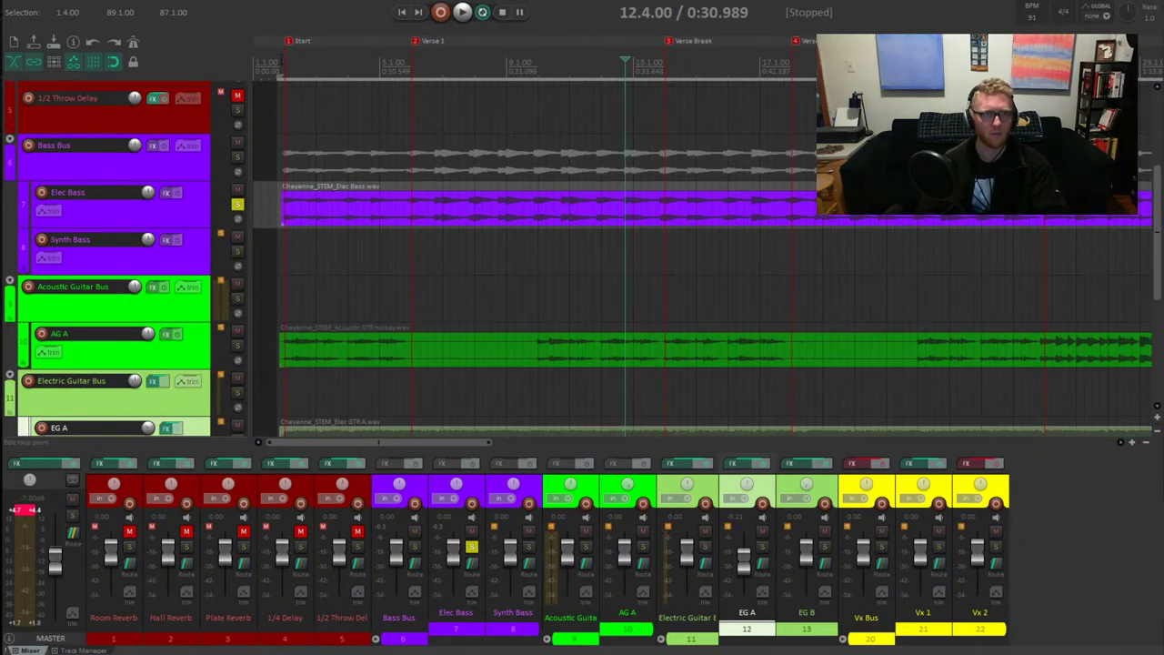
click(284, 130)
key(space)
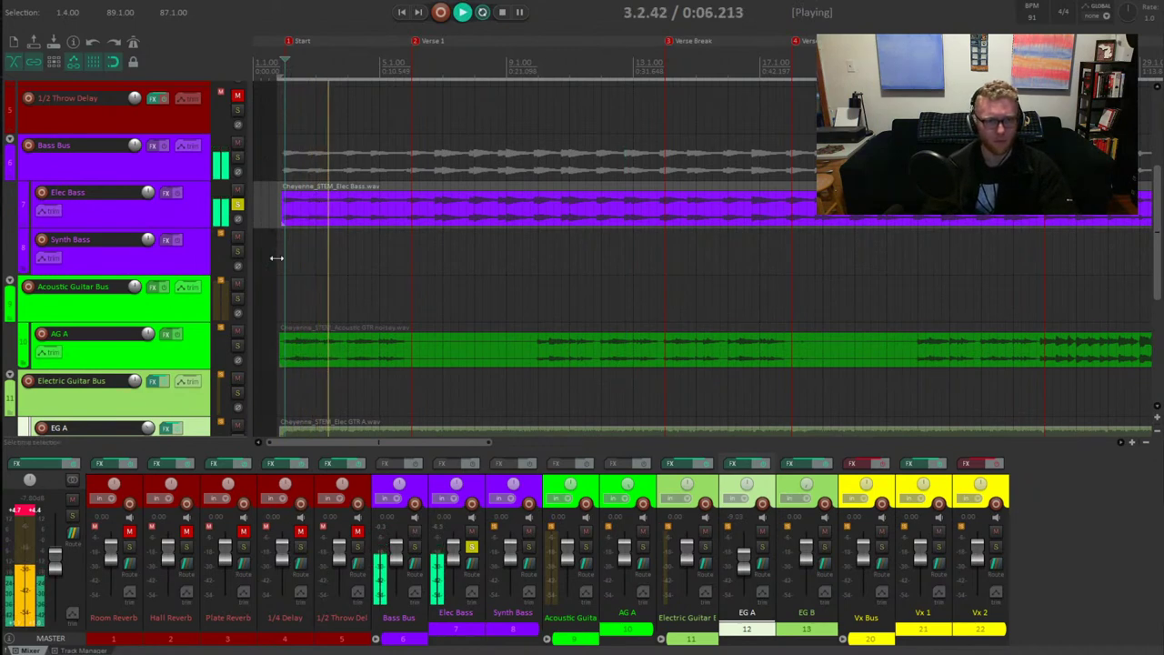
Add the GTR Amp Mono (Waves) plugin from the Guitar category to the Elec Bass track
click(167, 193)
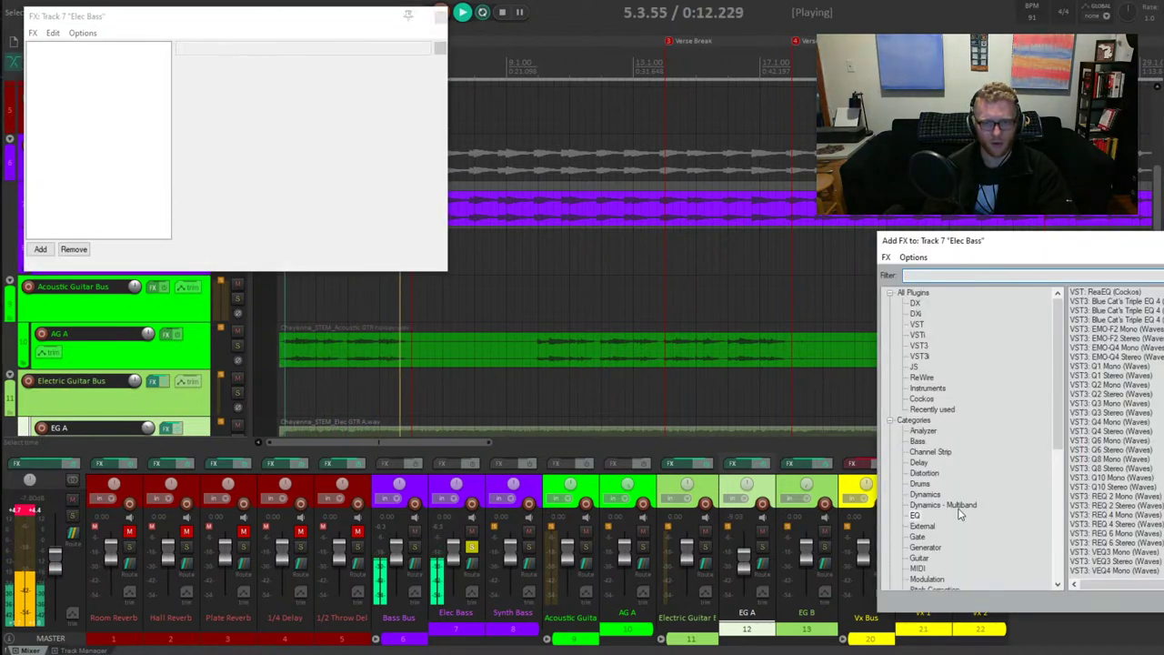
scroll(952, 534, down, 3)
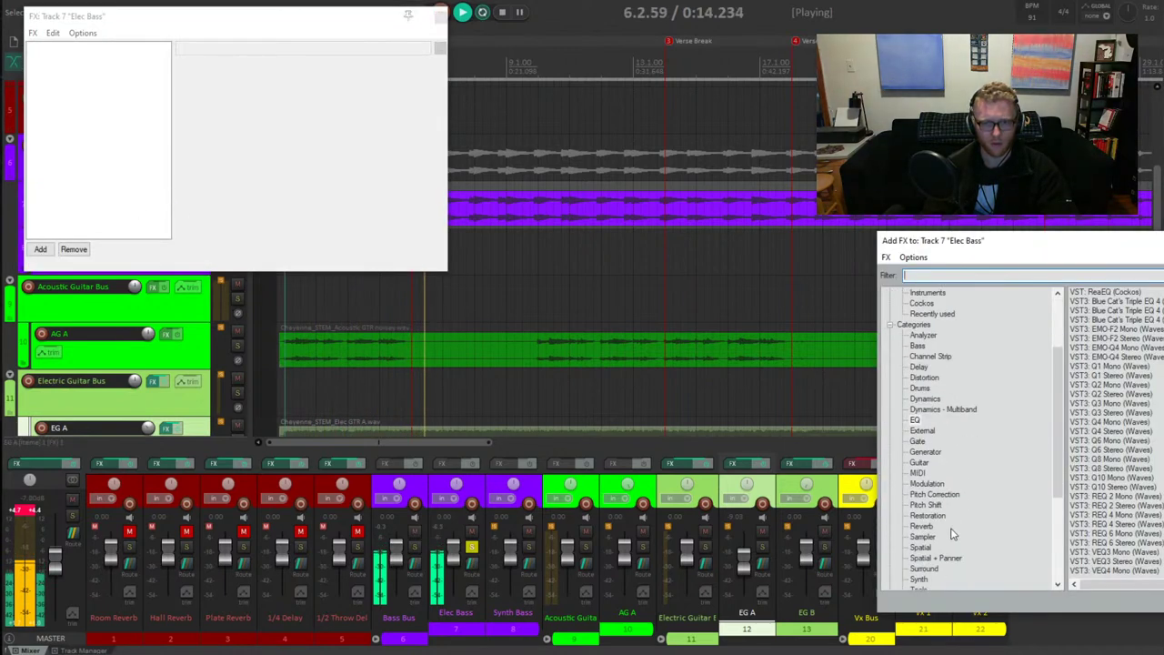
click(921, 461)
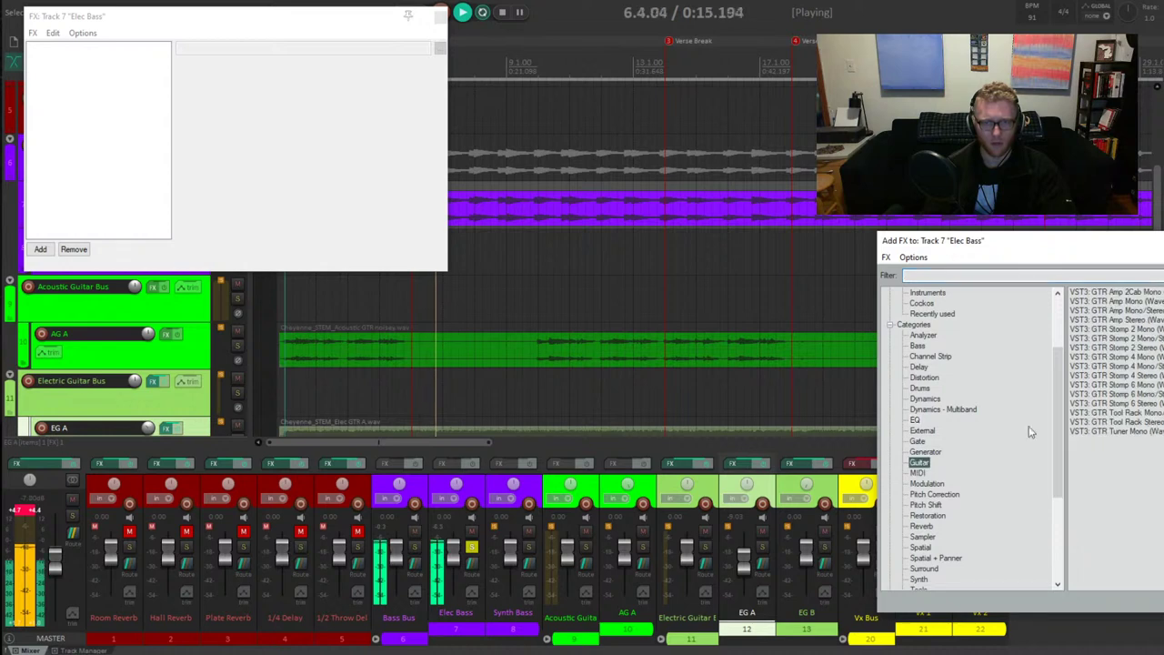
click(1127, 301)
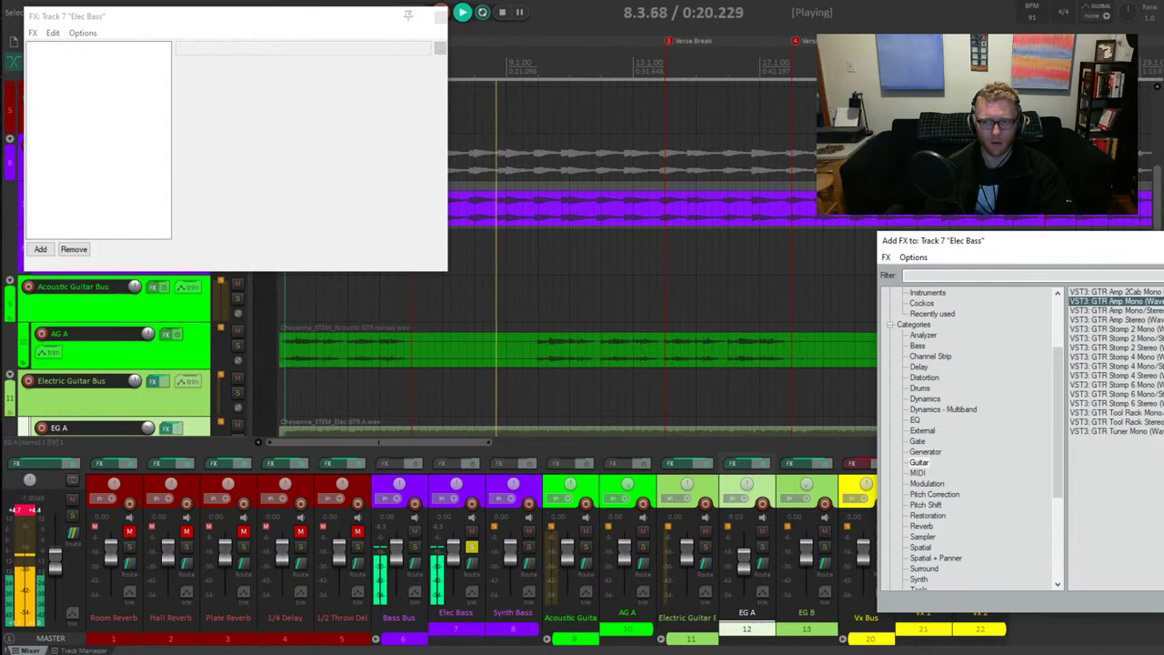
double_click(1127, 301)
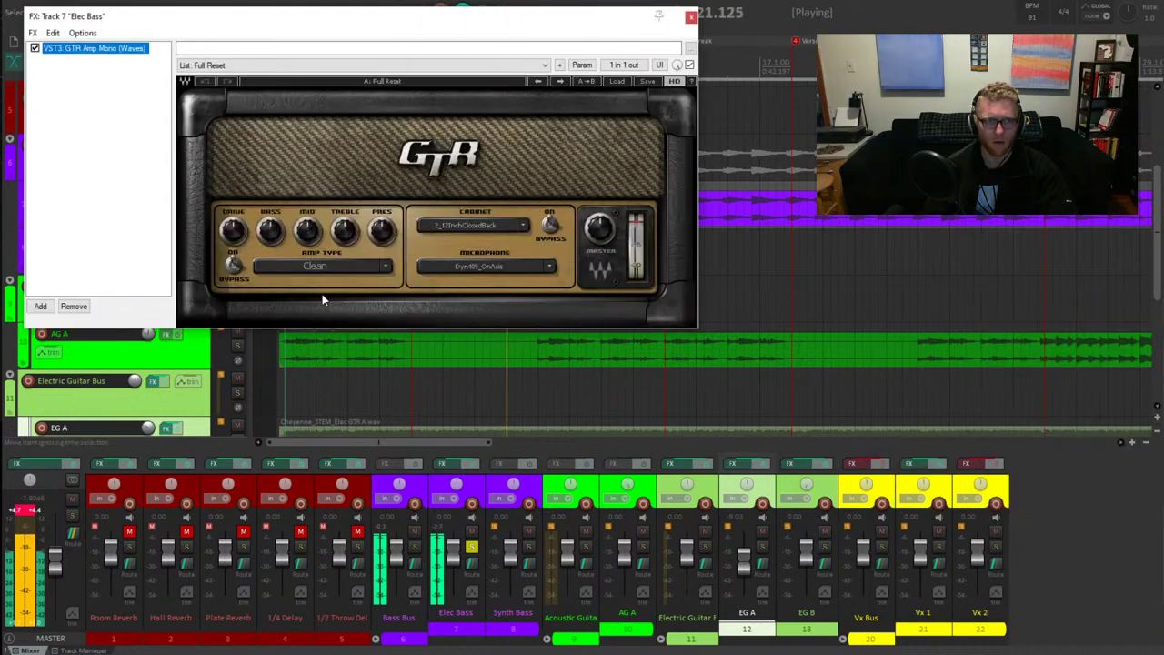
Load the Directube Default preset from the Bass DirectubeAmp presets into Elec Bass's GTR Amp
click(616, 81)
mouse_move(718, 440)
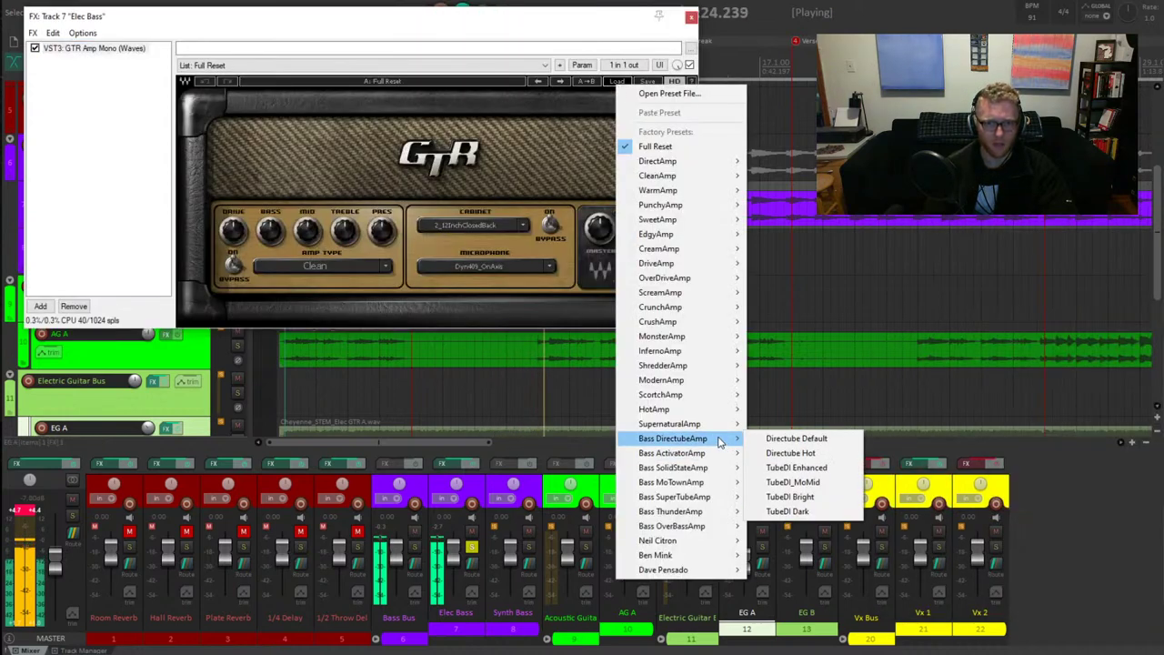
click(787, 453)
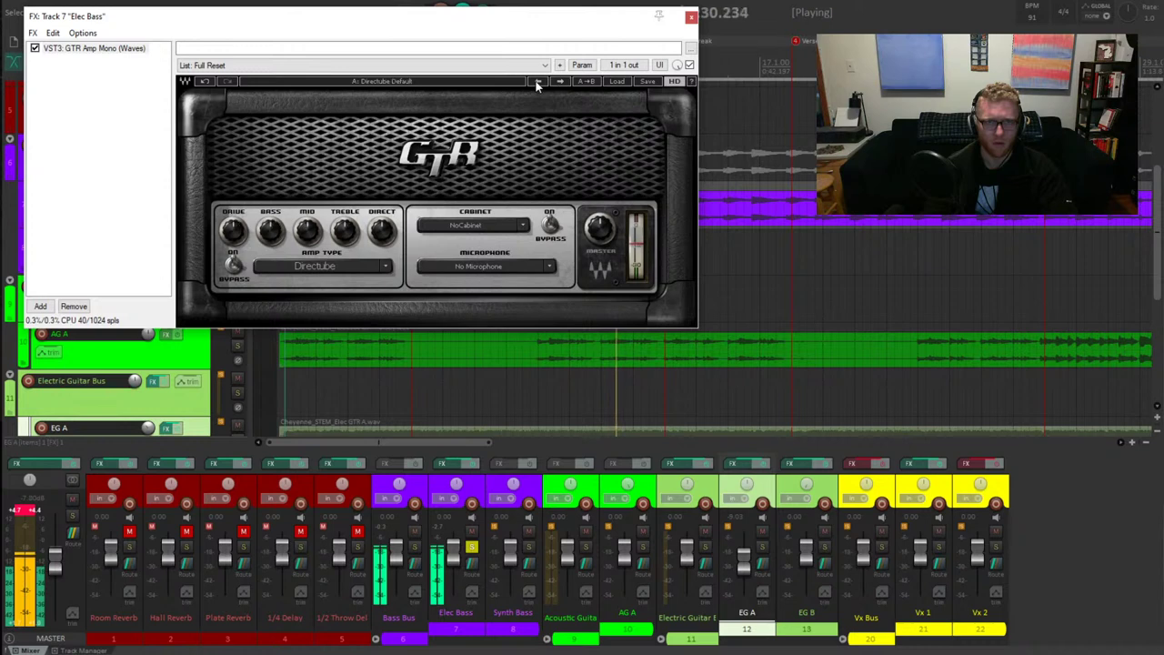
Set Elec Bass's GTR Amp to the 4_12inchBritt cabinet with the Dyn409_OnAxis microphone, and close its effects window
click(524, 226)
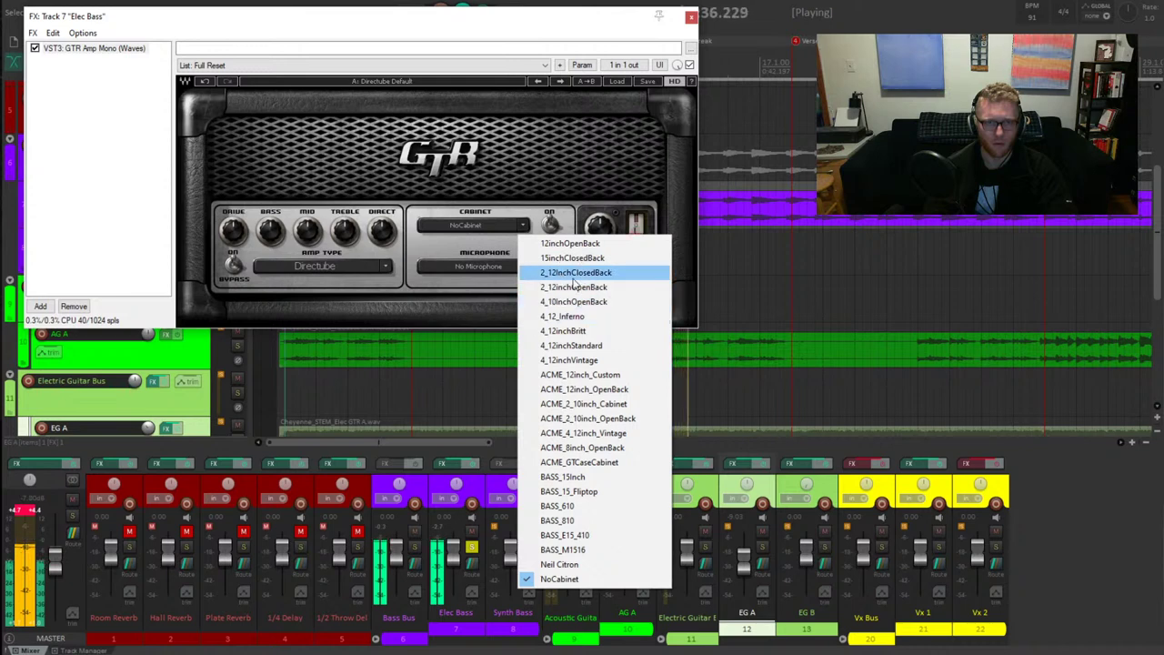
click(555, 330)
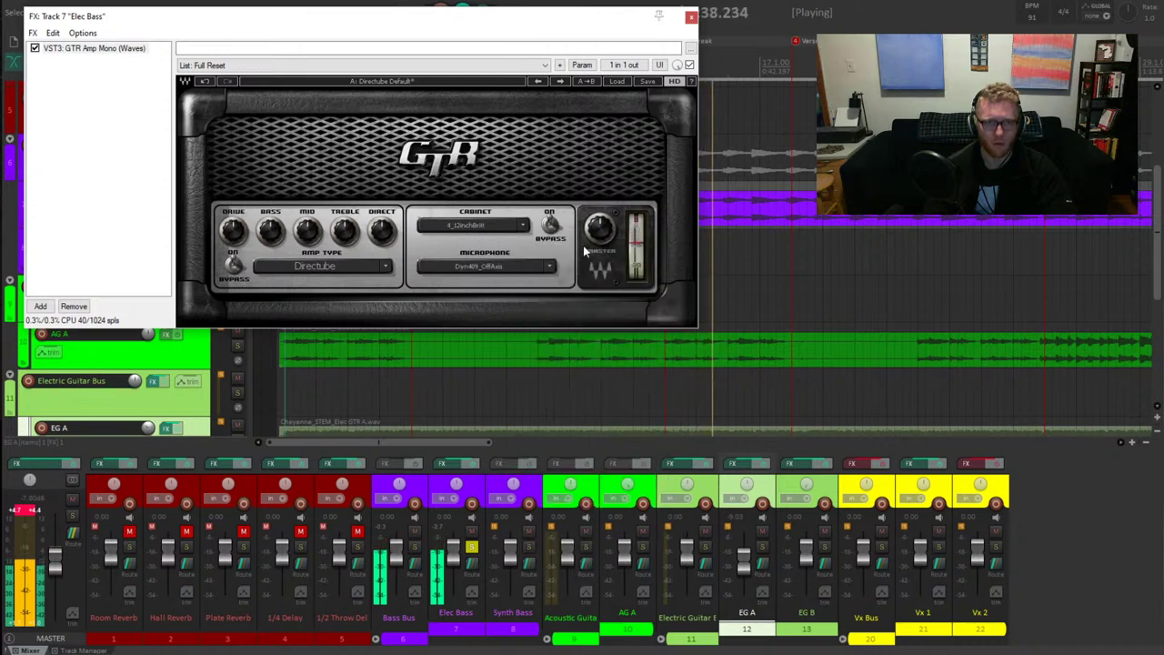
click(550, 266)
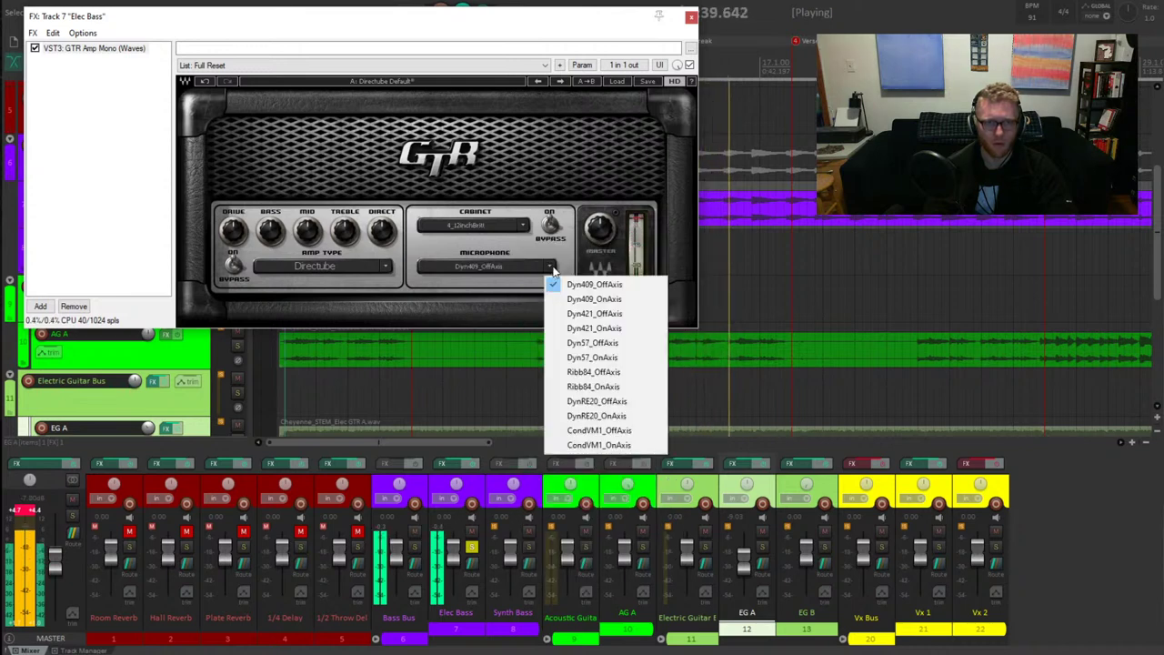
click(592, 299)
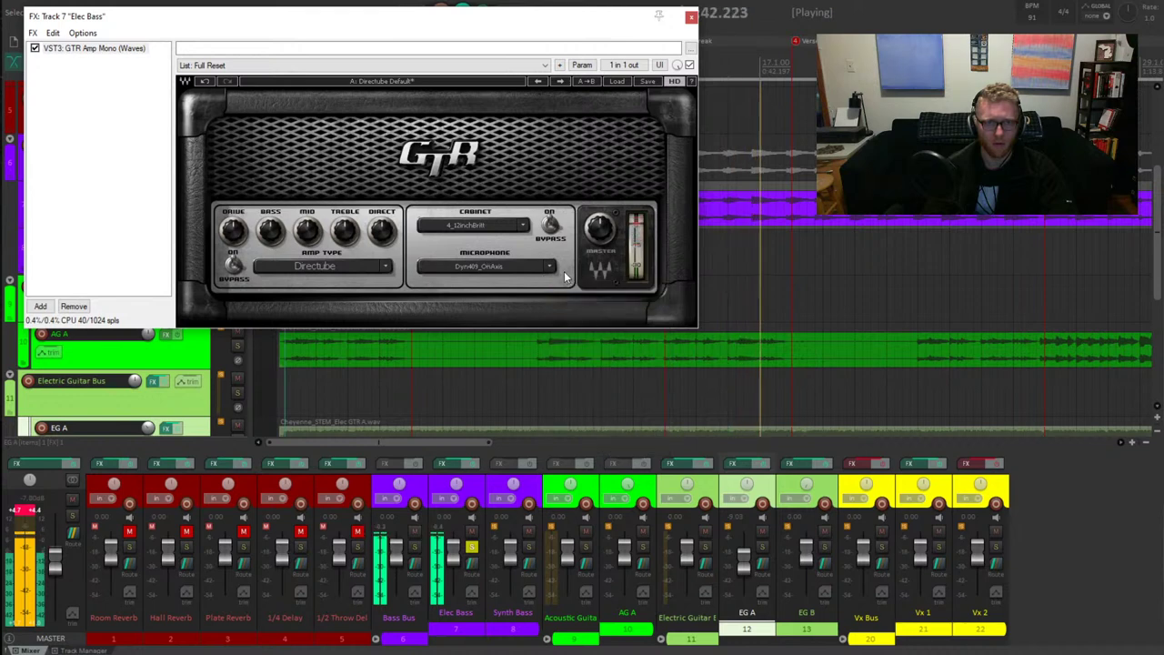
click(691, 16)
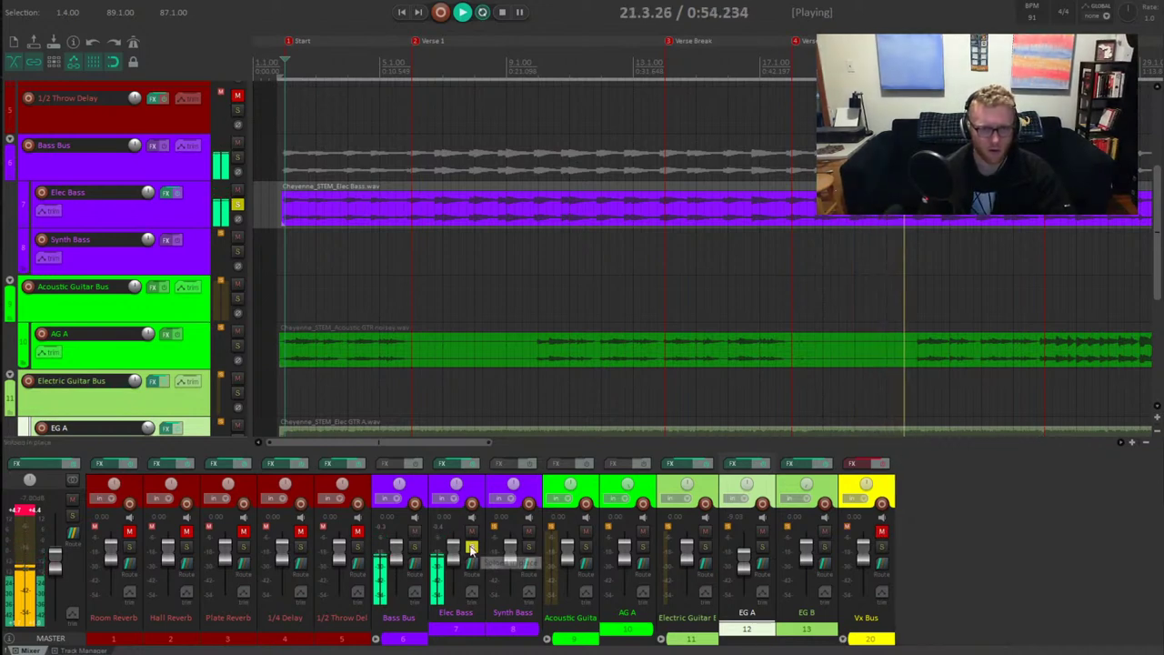
Clear the Elec Bass solo and lower its volume to about -6.15 dB against the full mix
click(472, 546)
drag(453, 550, 453, 563)
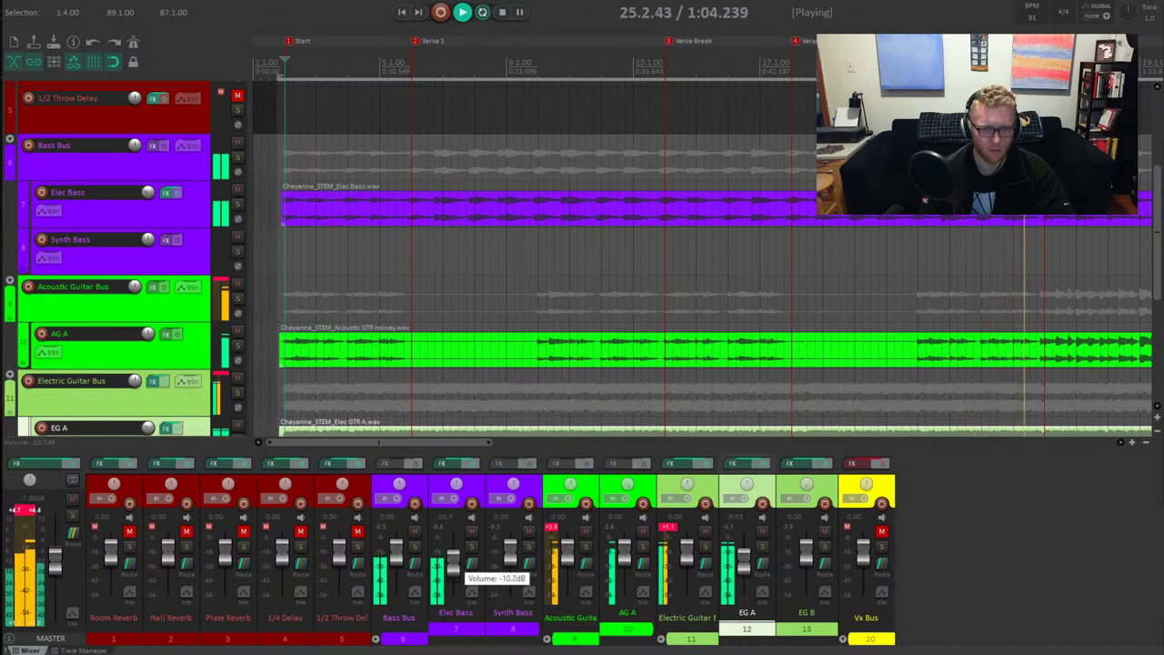
drag(452, 558, 464, 571)
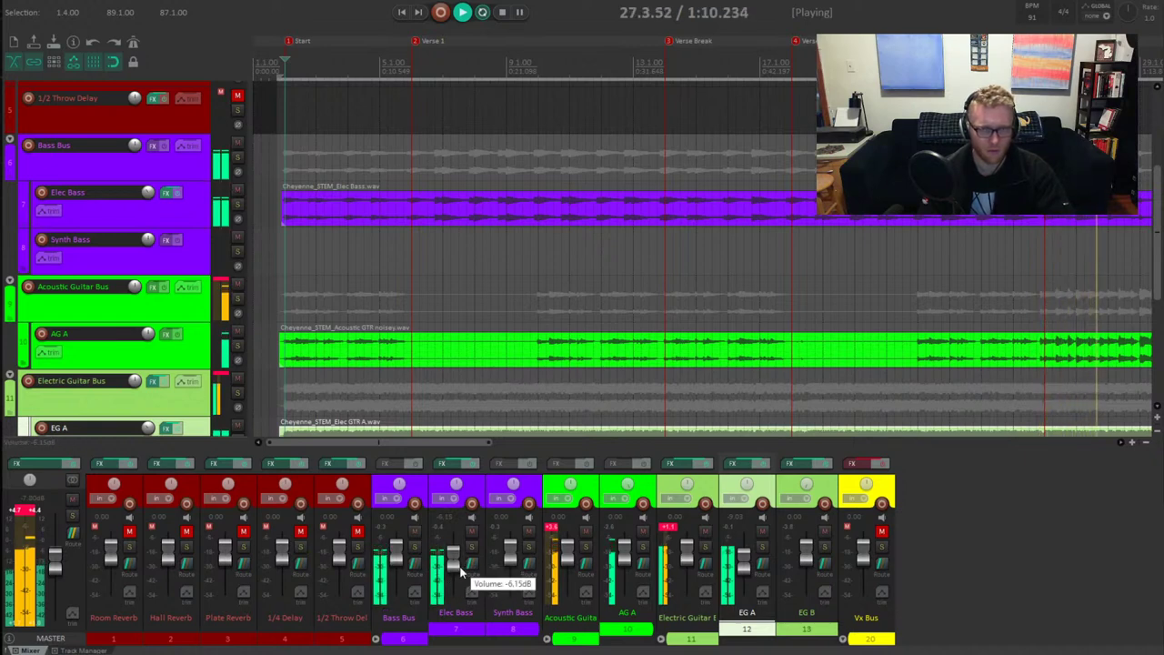
drag(455, 443, 640, 444)
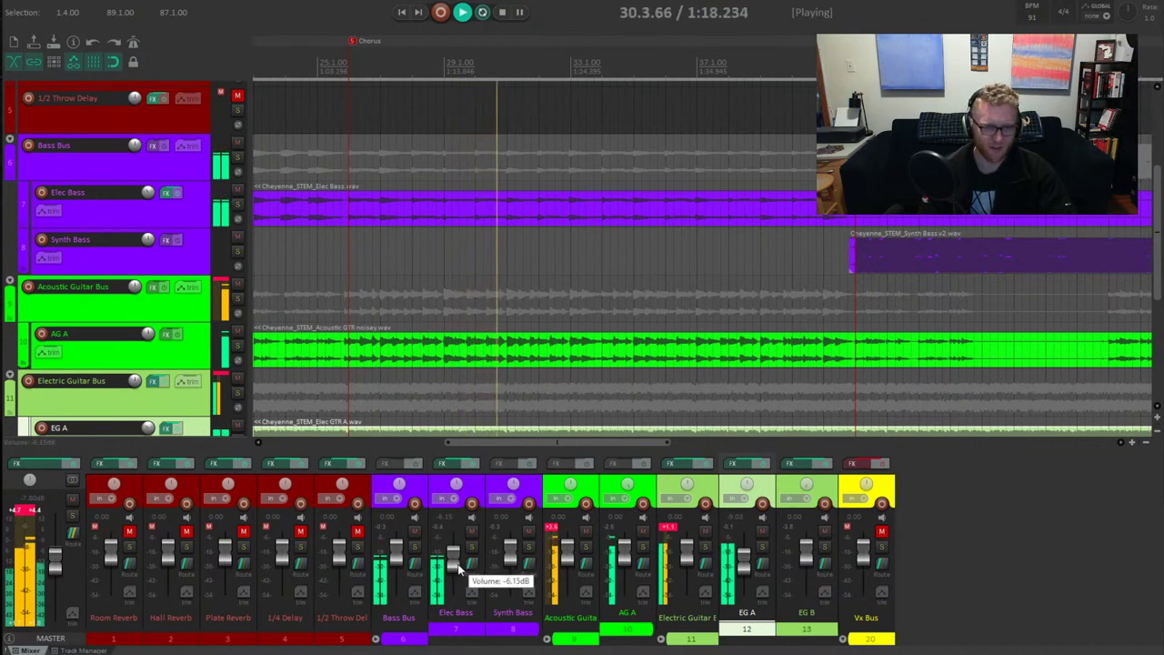
Gradually raise Elec Bass's volume to about -2.46 dB while the Chorus plays
drag(453, 553, 458, 570)
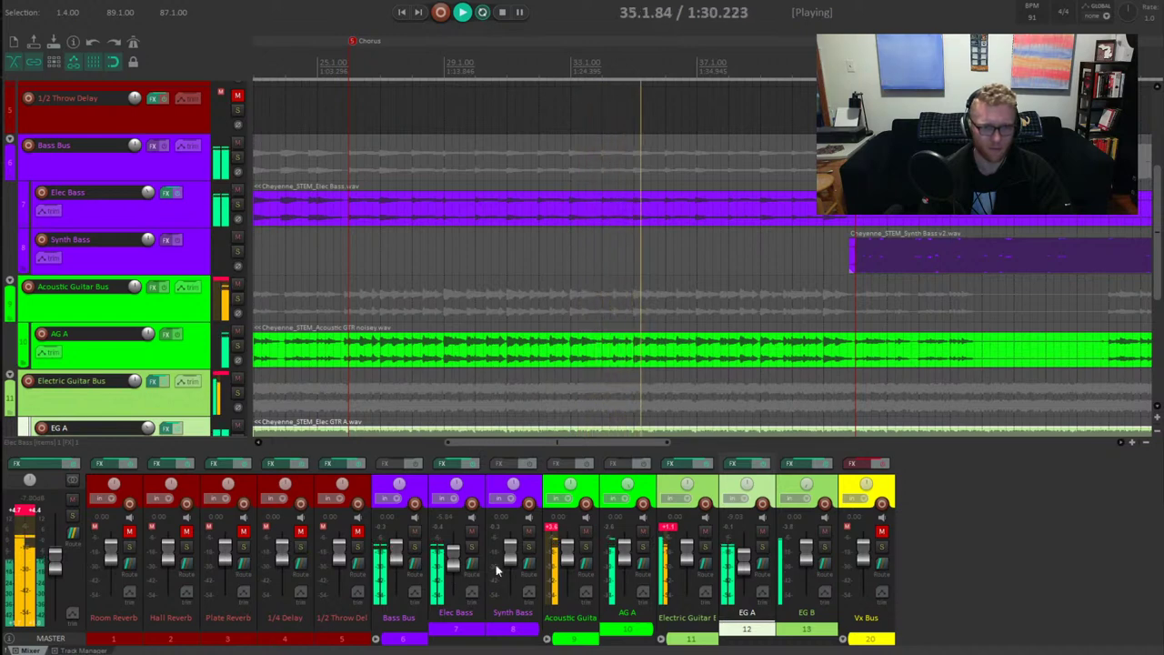
mouse_move(458, 556)
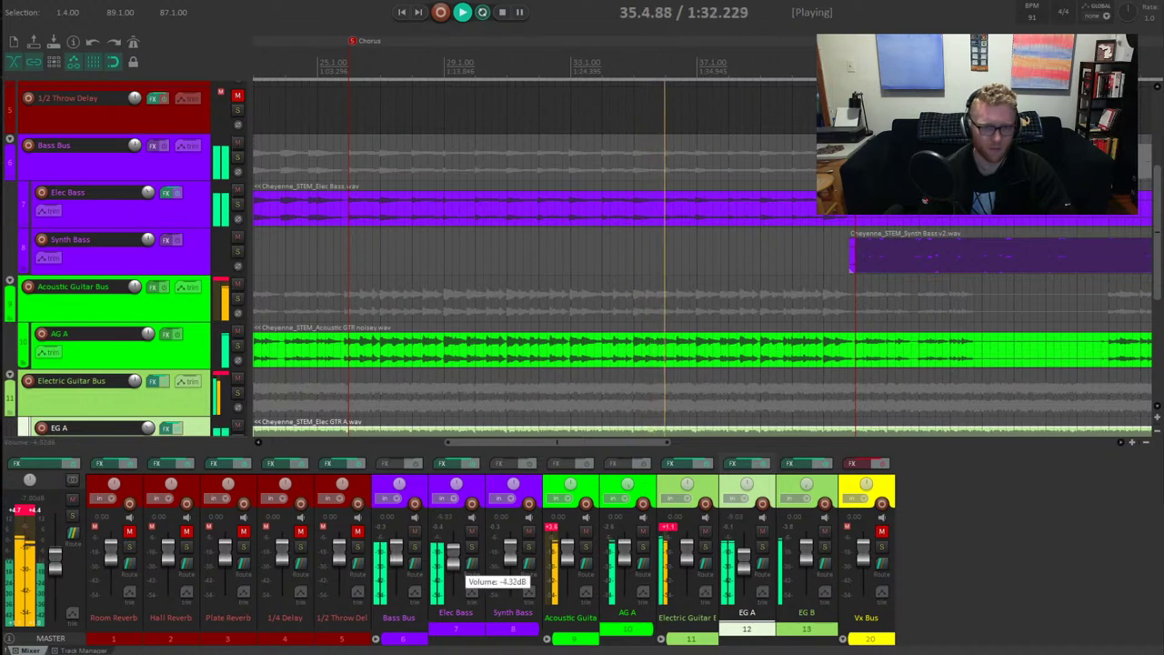
scroll(457, 559, up, 2)
scroll(457, 558, up, 2)
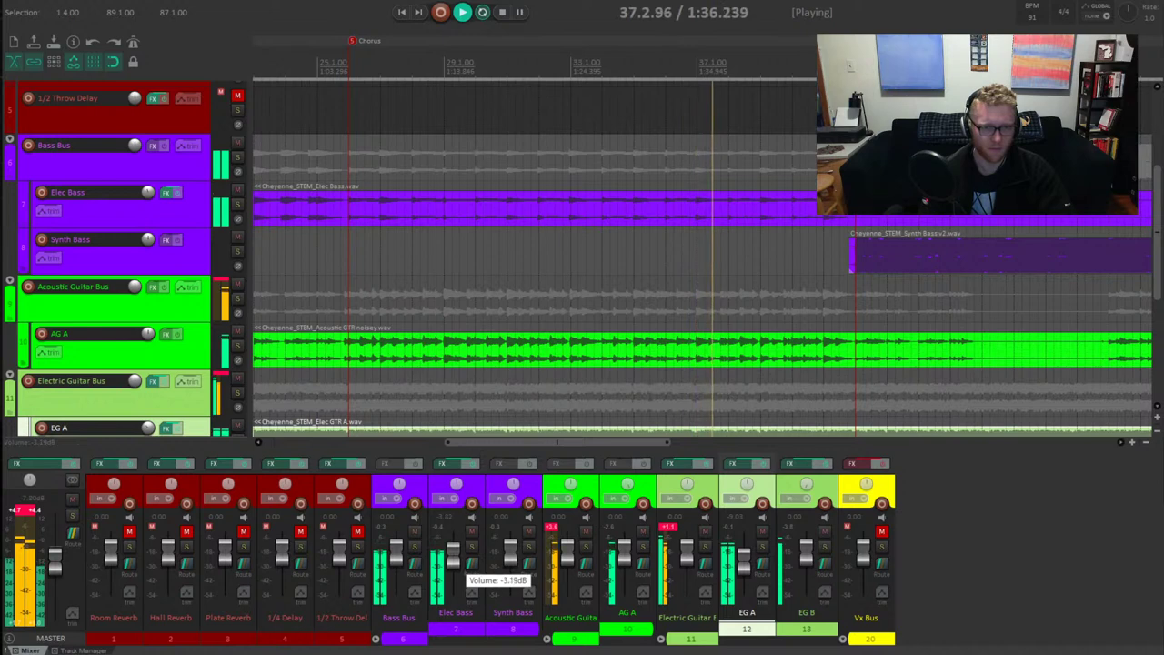
scroll(457, 558, up, 2)
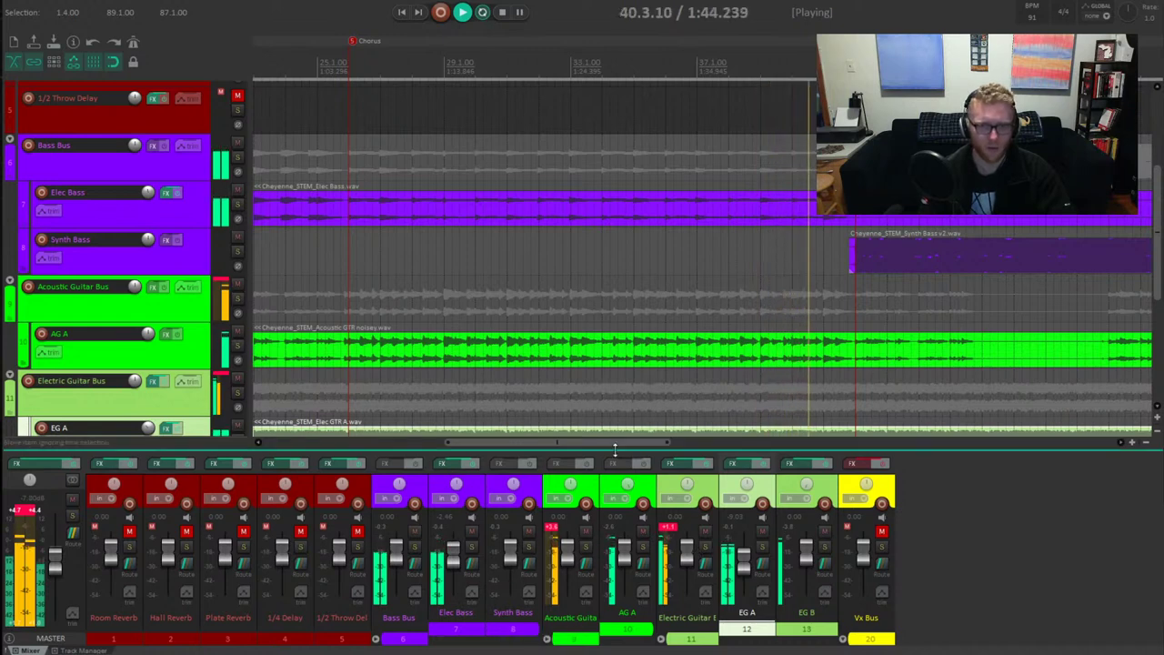
Lower Synth Bass's volume to about -14.7 dB, replaying its entry at the Verse after bar 41
drag(608, 442, 734, 437)
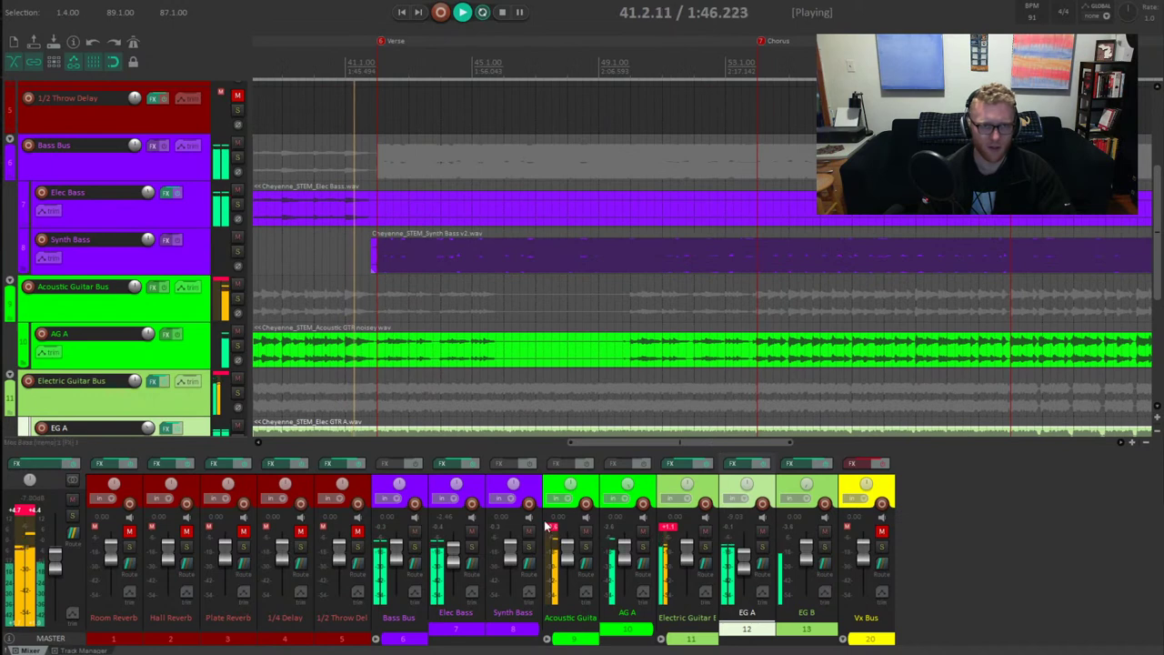
drag(510, 547, 515, 578)
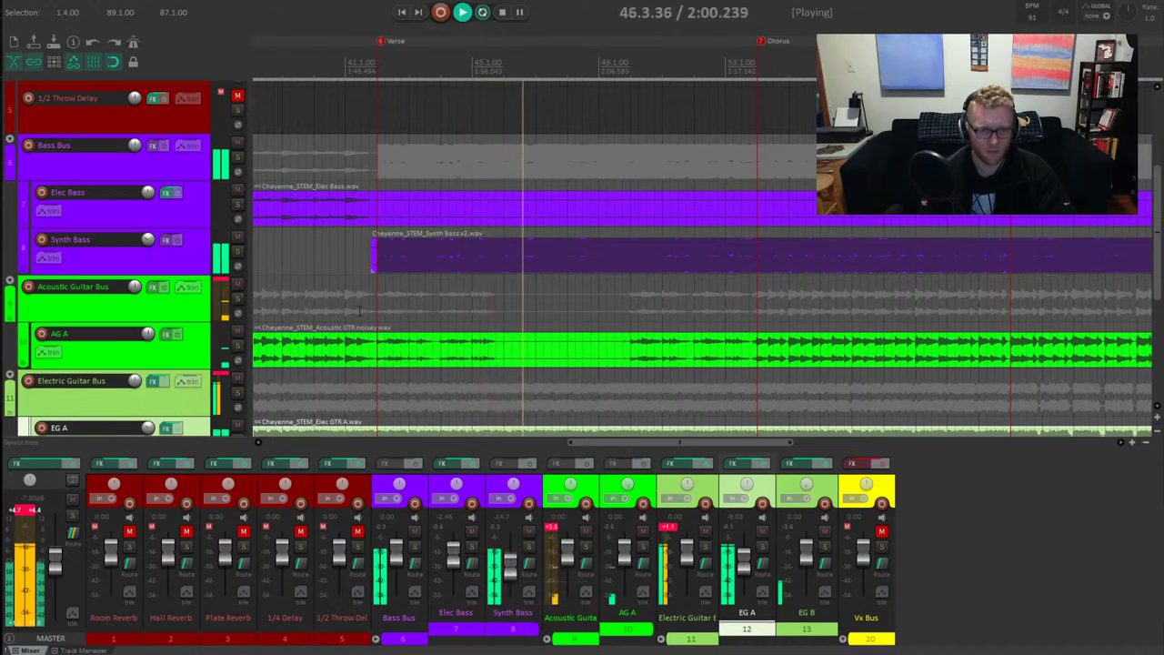
click(281, 255)
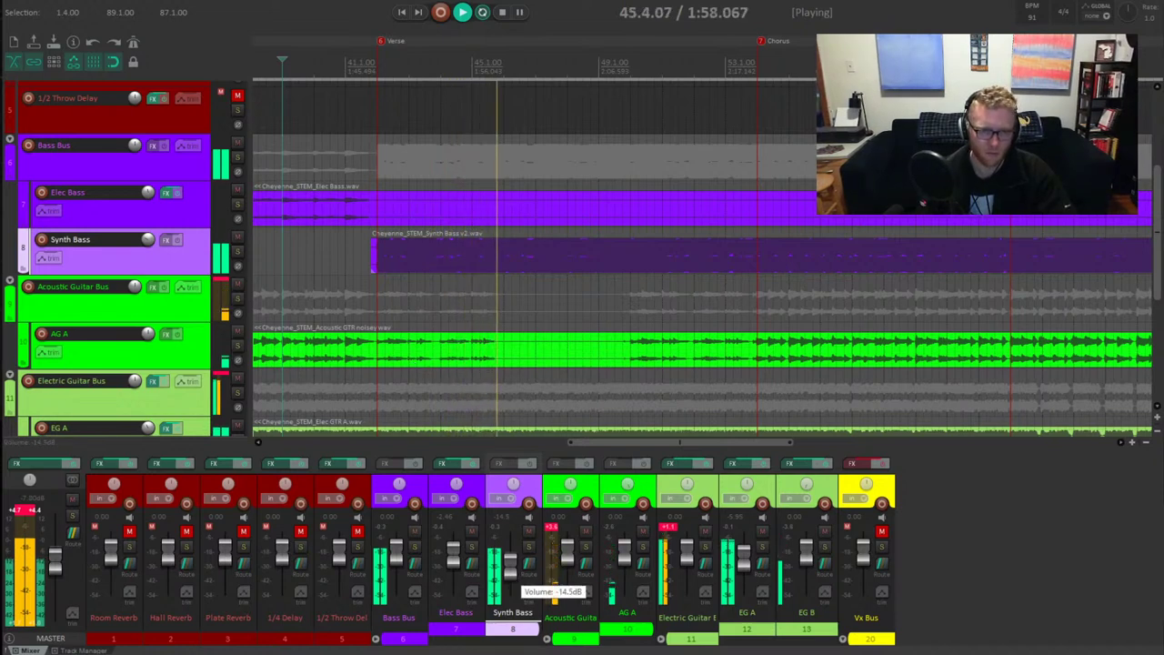
click(284, 302)
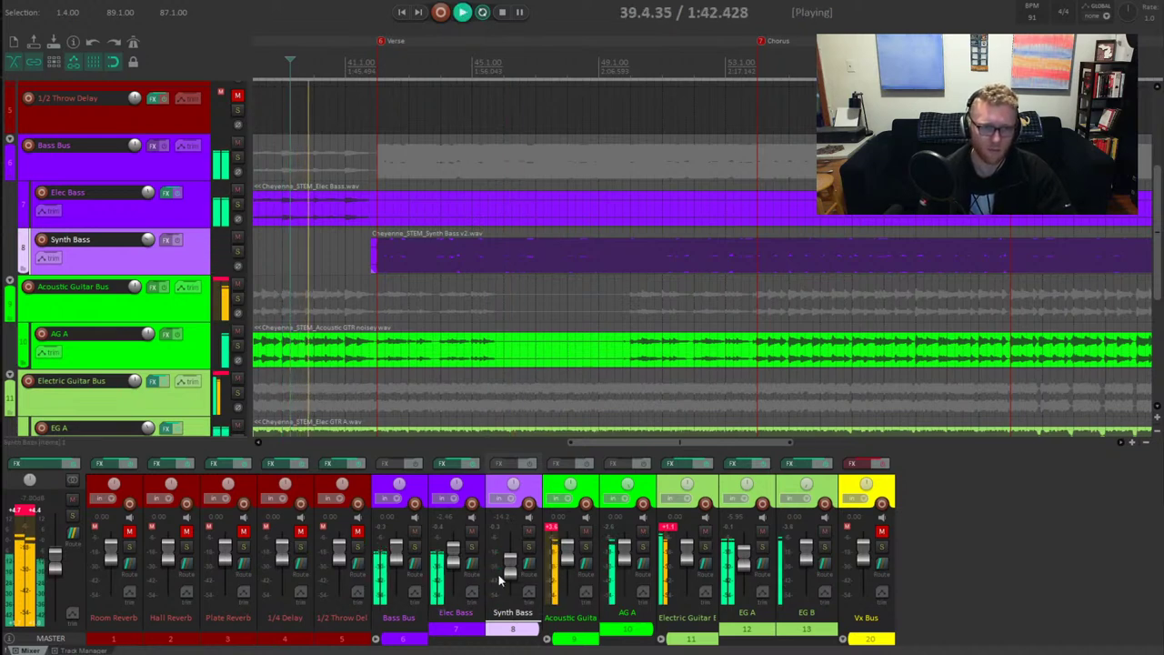
mouse_move(509, 571)
scroll(509, 571, down, 1)
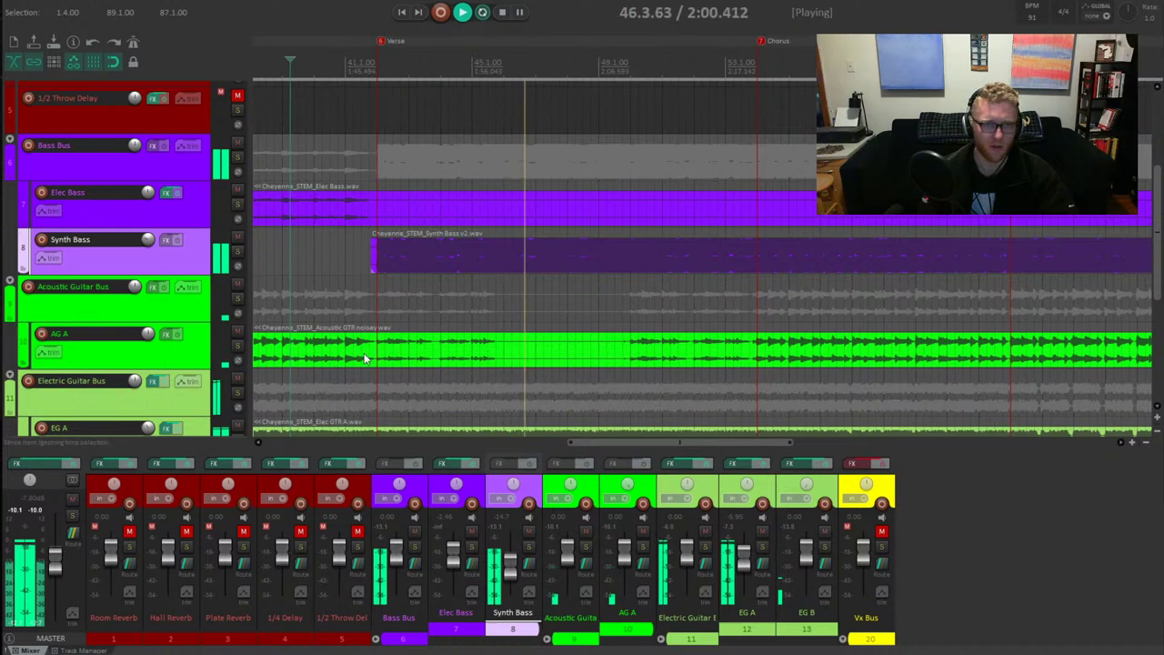
Restart playback just before the Synth Bass entry, and play again from just after the Chorus 5 marker
key(space)
key(space)
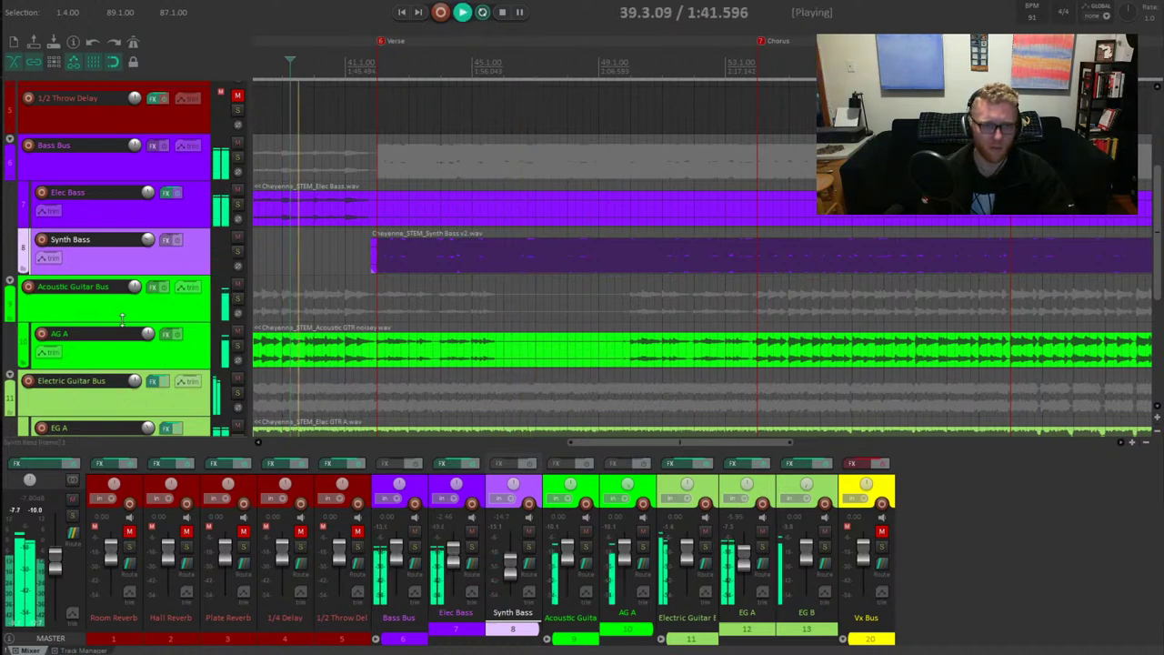
scroll(482, 355, down, 2)
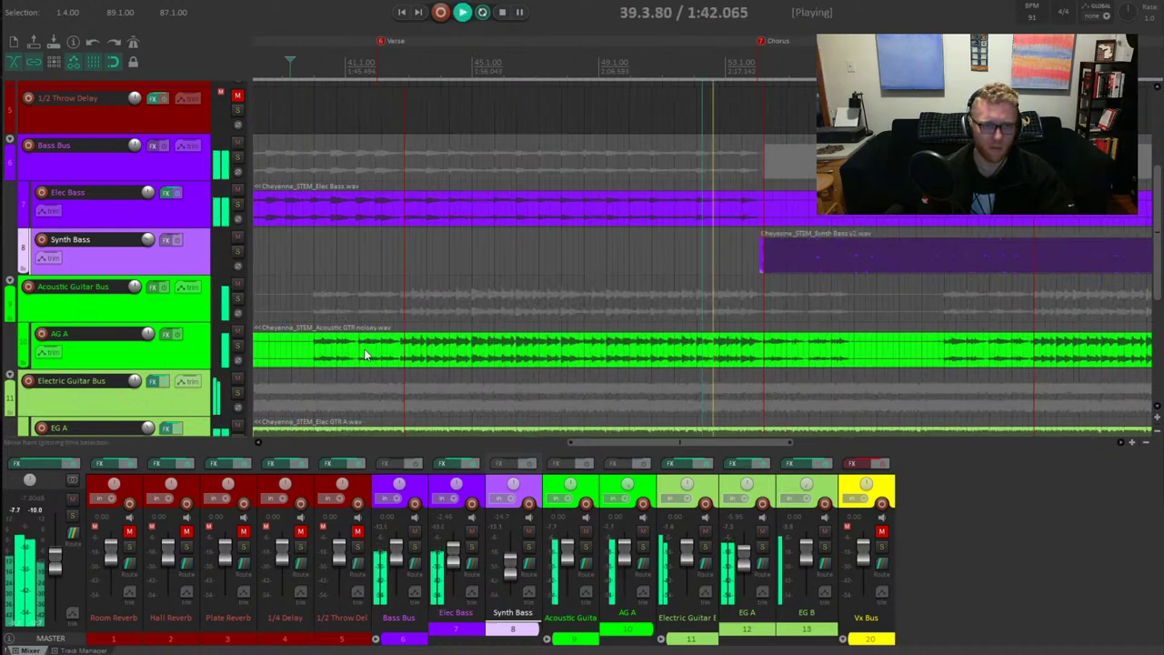
click(496, 353)
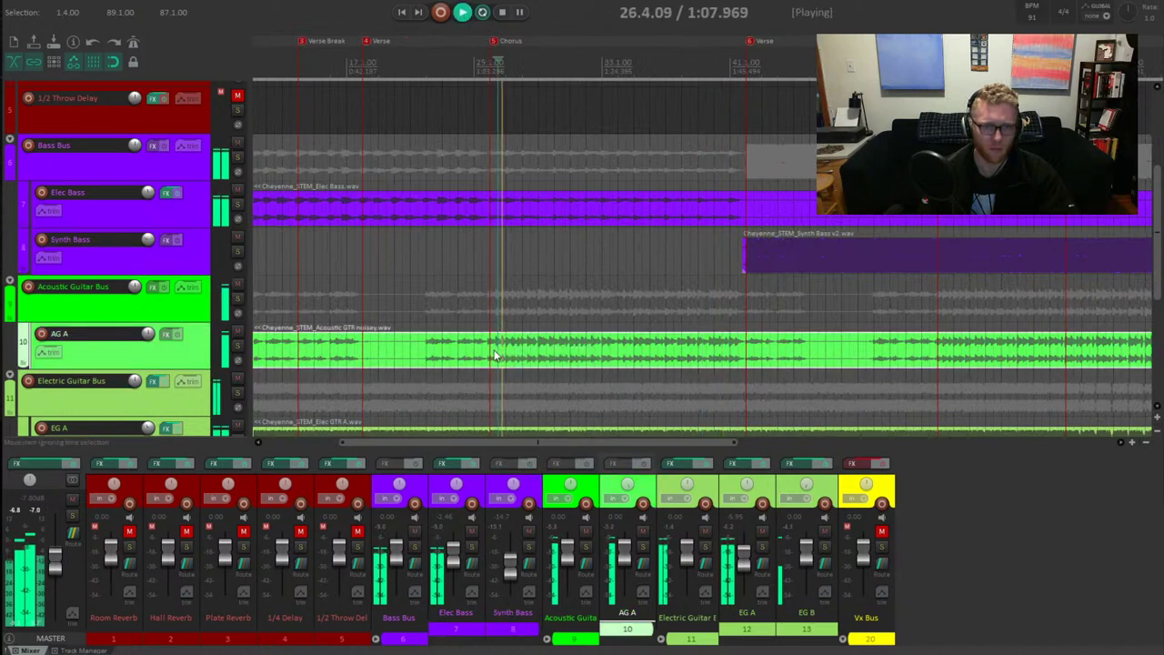
Link the two amps in EG A's GTR Tool Rack, set their drive to 4.0, and close the effects window
mouse_move(462, 440)
mouse_down()
mouse_move(345, 454)
mouse_move(453, 452)
mouse_up()
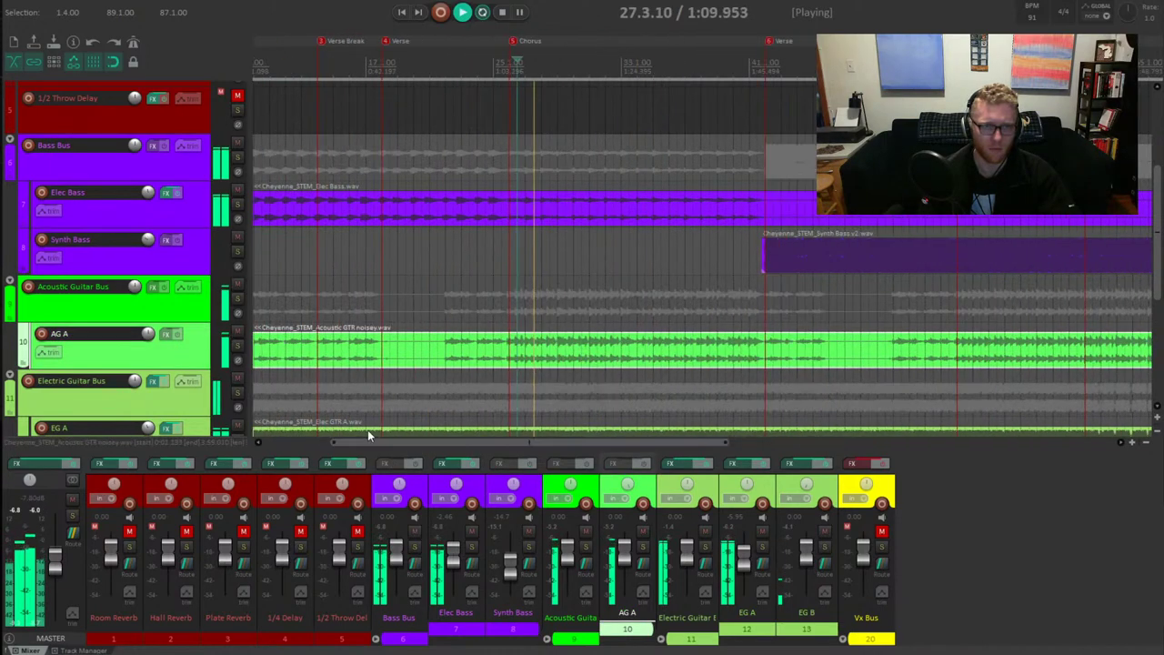
scroll(185, 352, down, 4)
scroll(190, 351, up, 1)
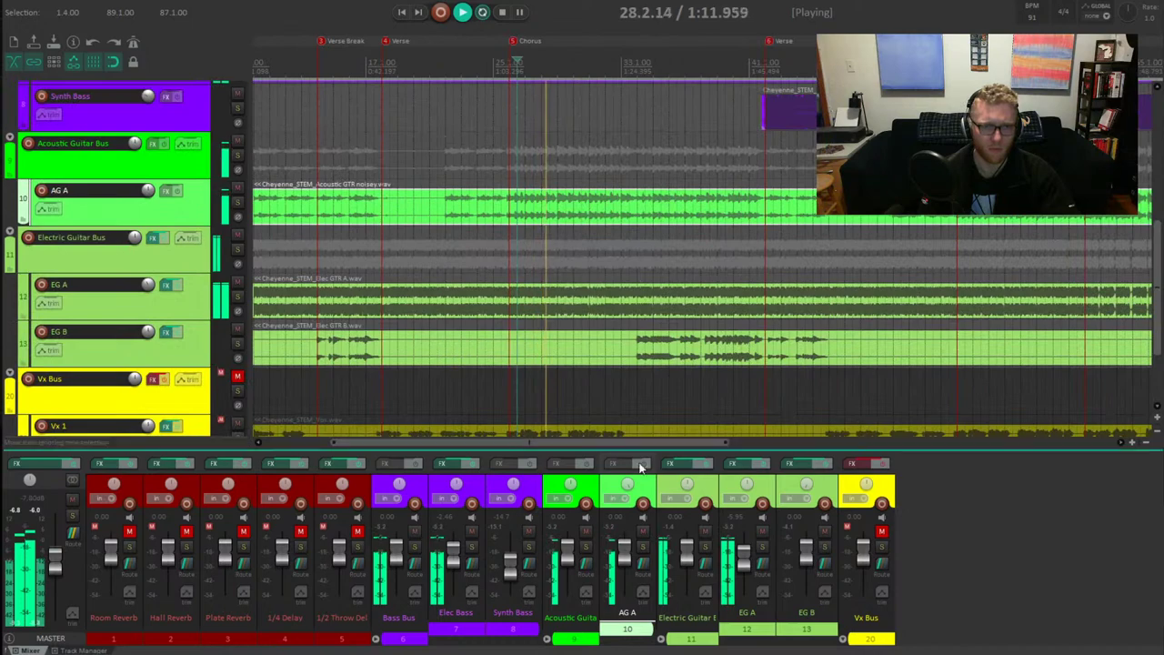
click(732, 463)
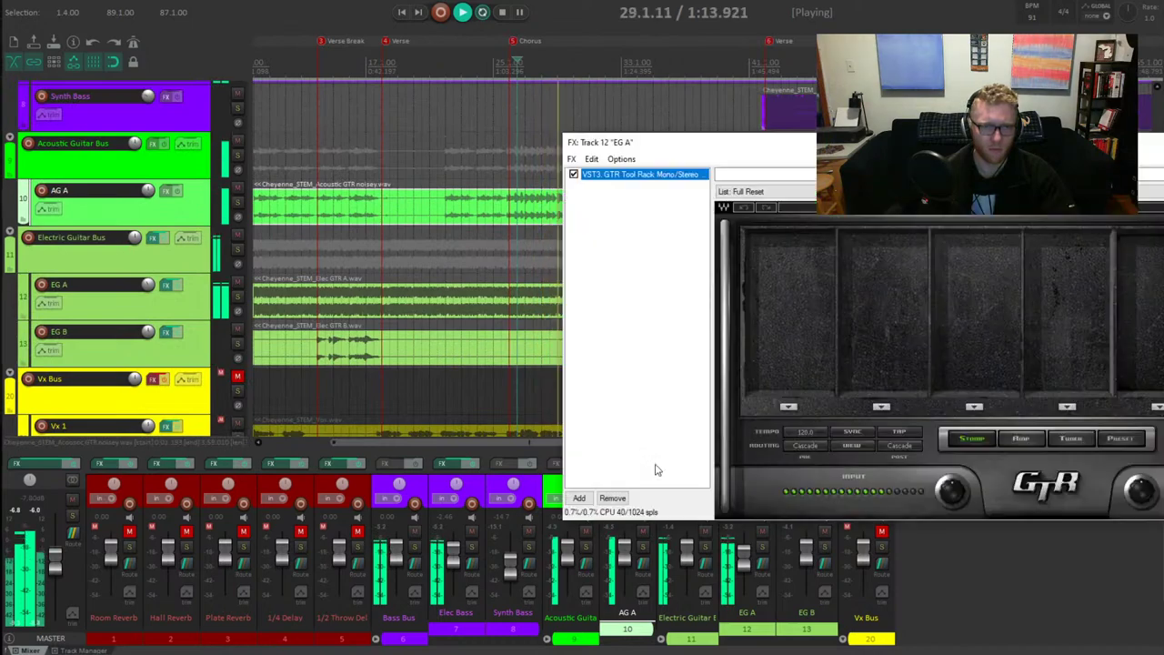
click(1027, 440)
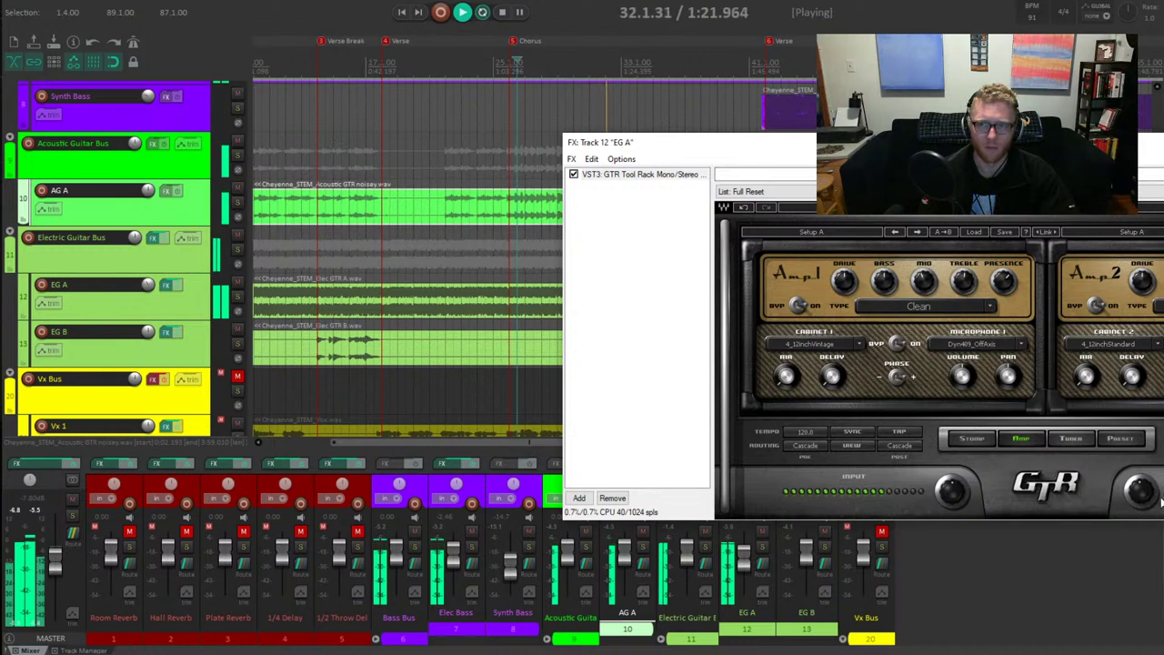
click(1046, 233)
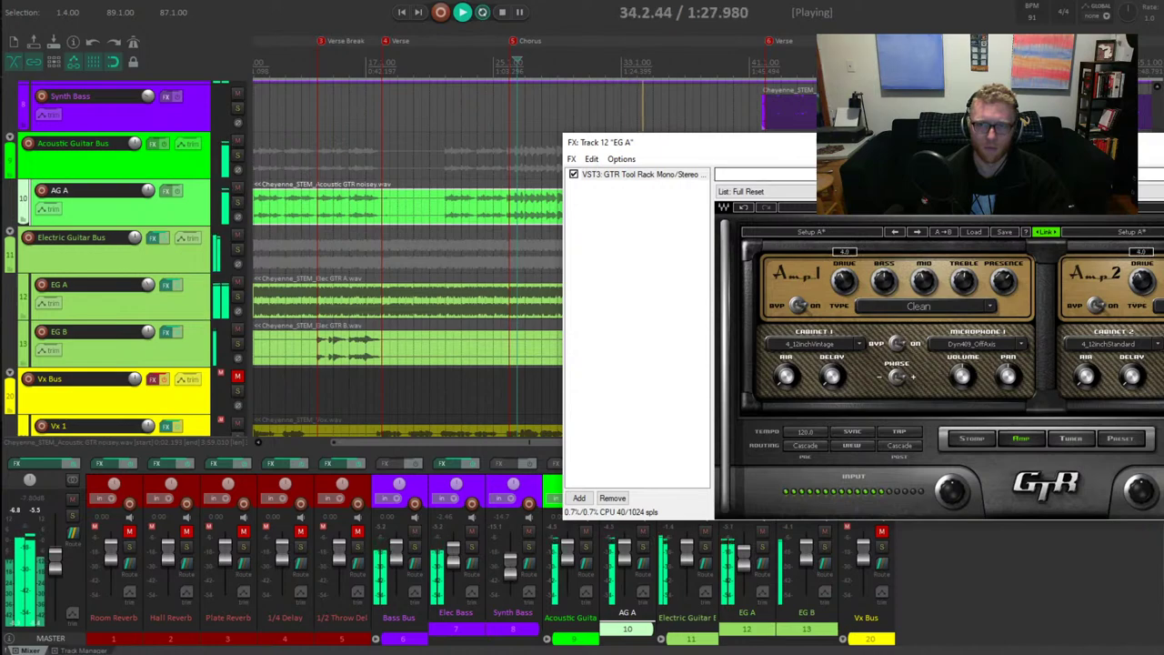
key(Escape)
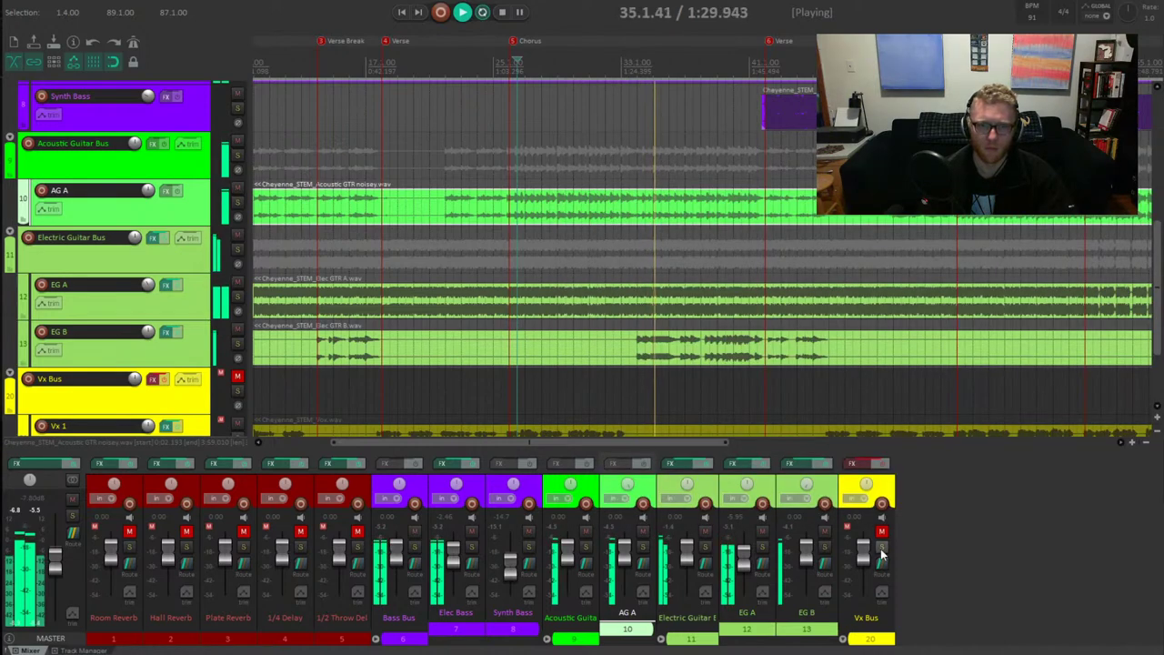
Listen to the mix into Verse 6, replay the Synth Bass entry twice from 38.3.00, and stop playback
drag(637, 444, 800, 451)
scroll(129, 286, up, 2)
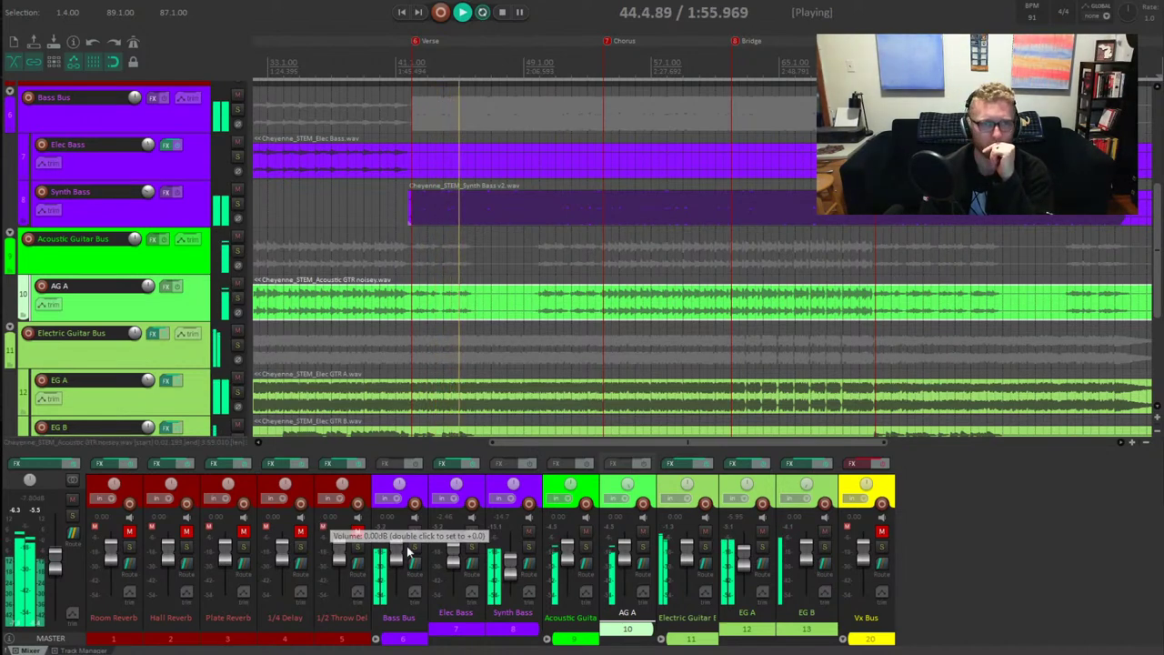
key(space)
click(357, 197)
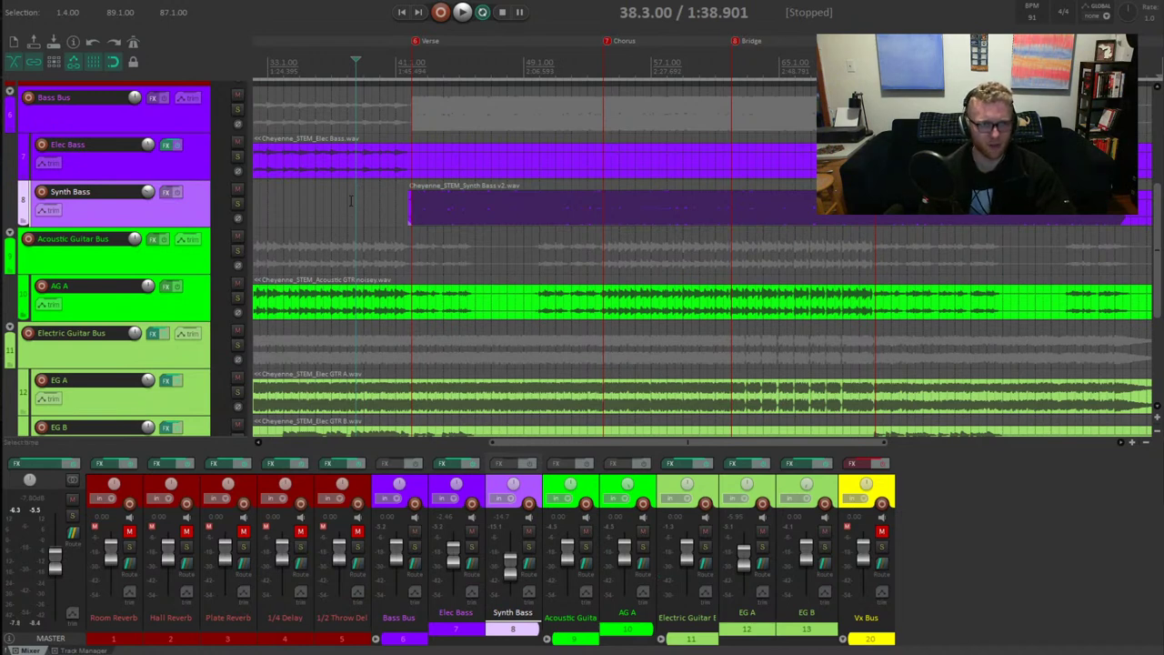
key(space)
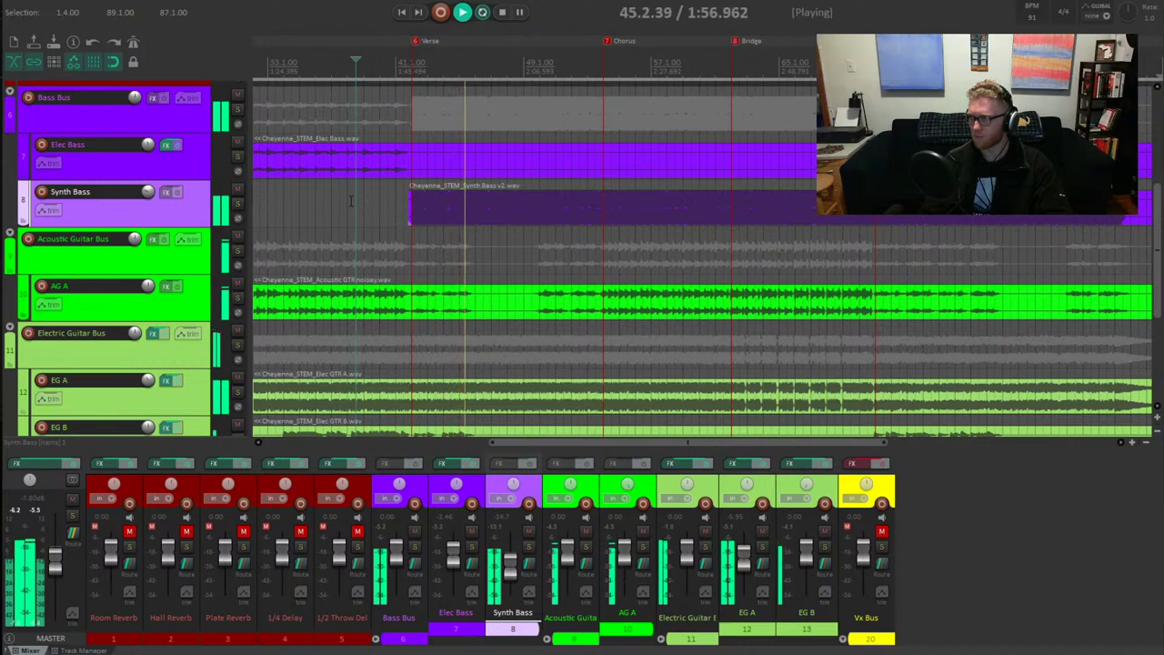
key(space)
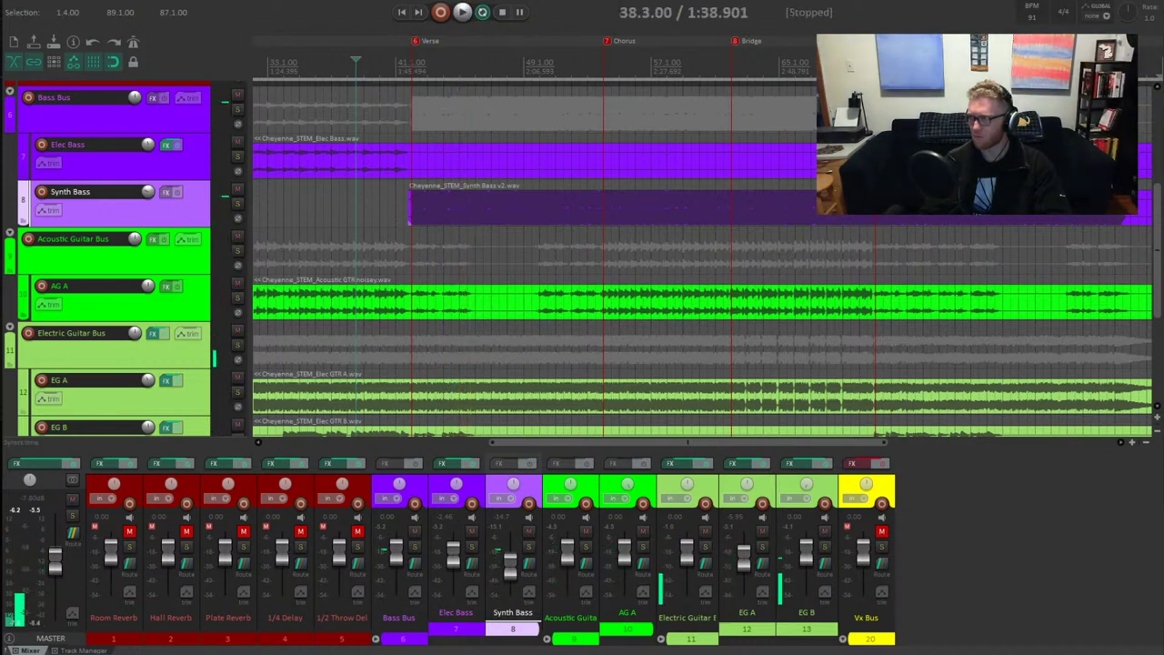
key(ctrl+shift+o)
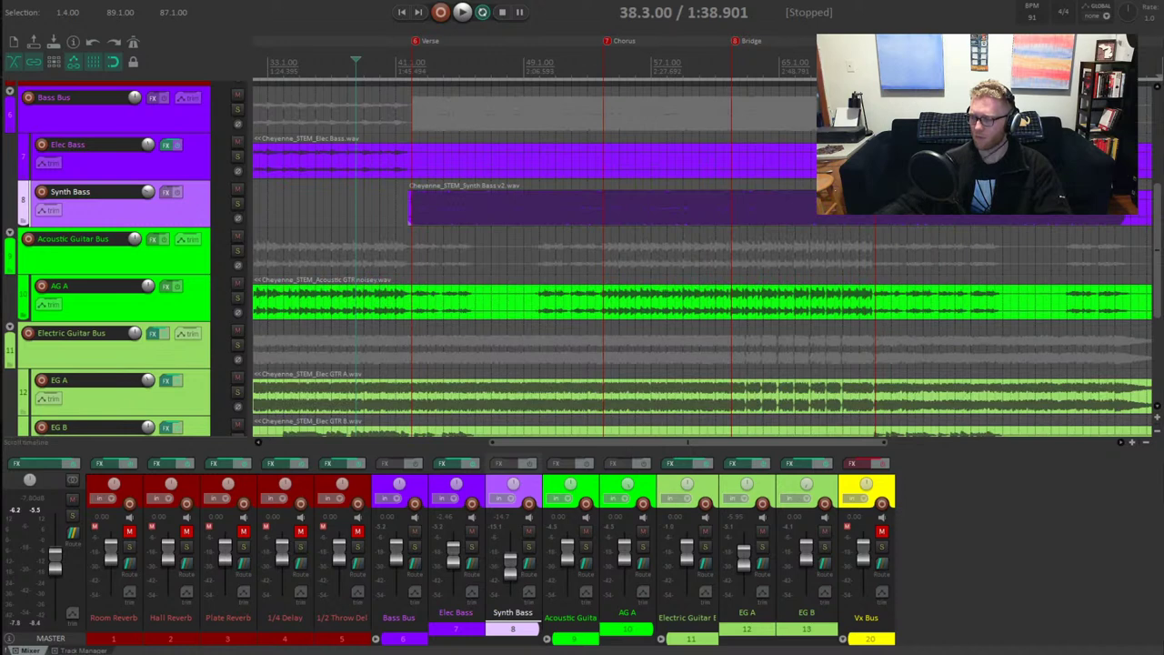
key(space)
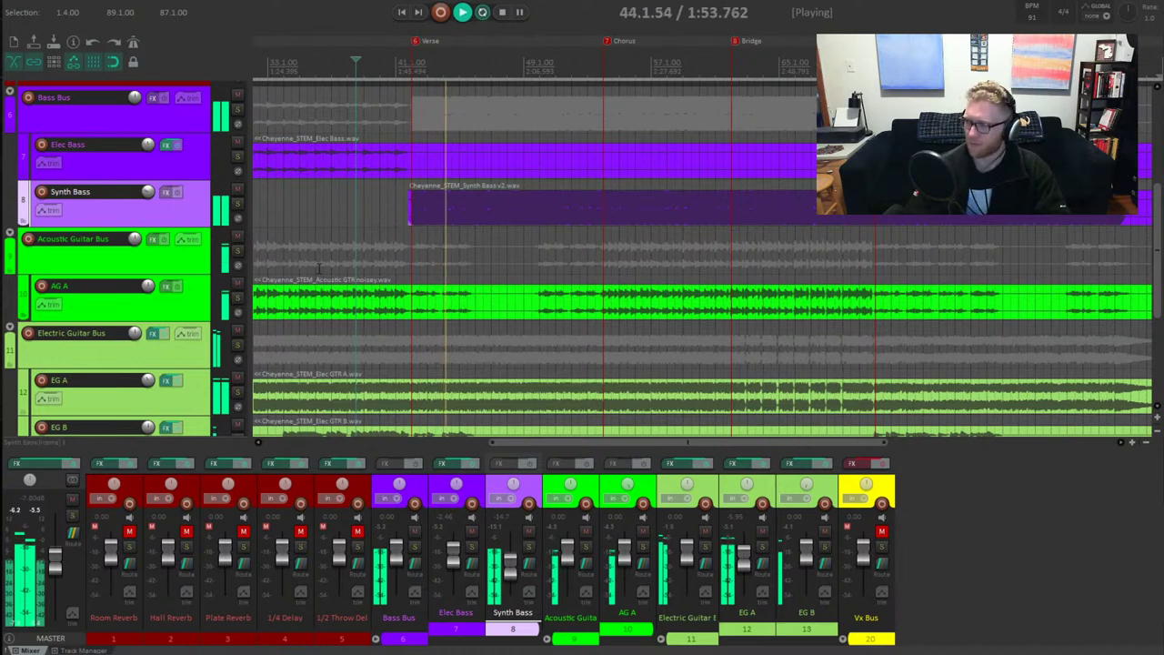
key(space)
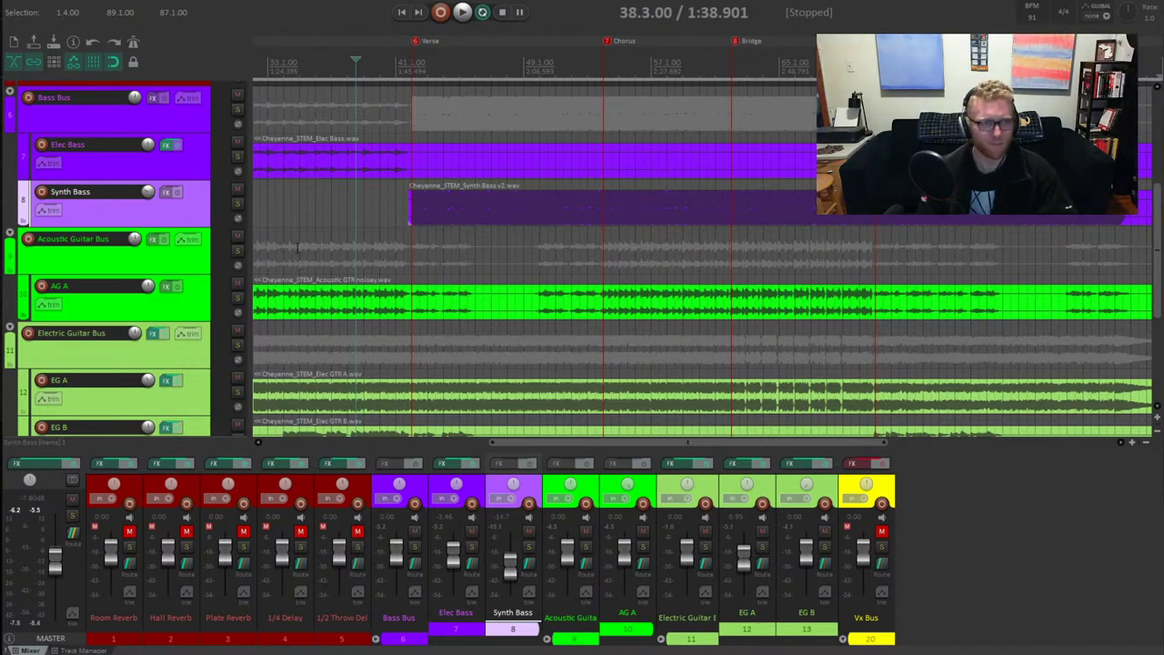
scroll(187, 288, down, 3)
scroll(187, 287, up, 2)
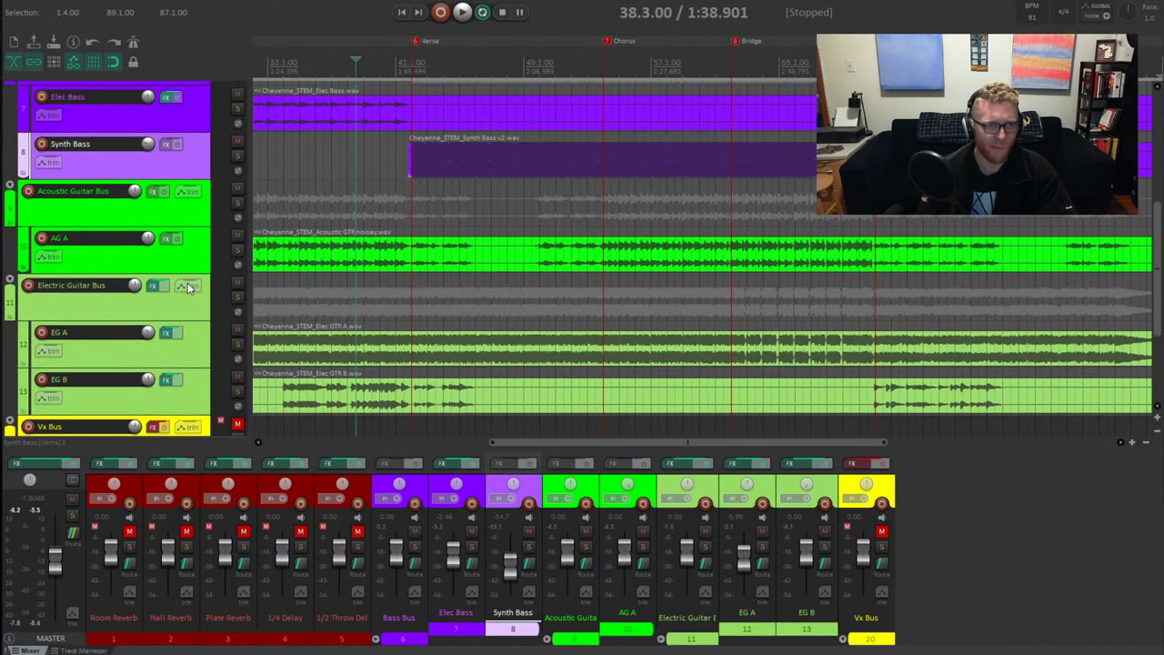
scroll(209, 296, down, 3)
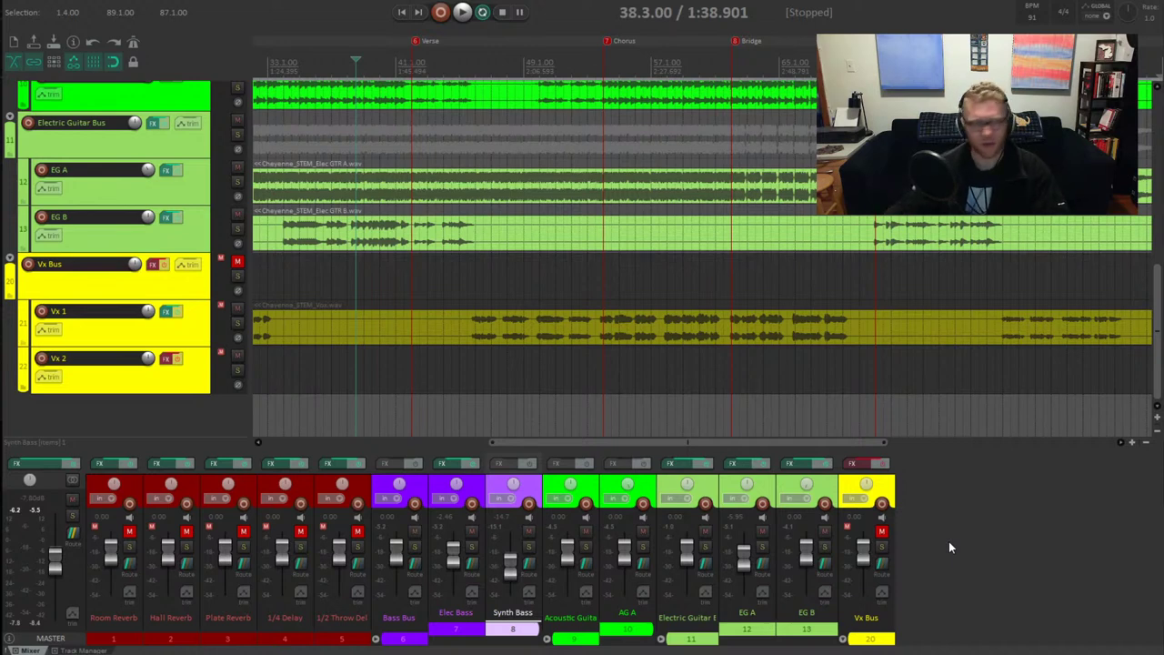
Unmute the Vx Bus and start playback at 5.3.00, just before the Verse 1 marker
key(space)
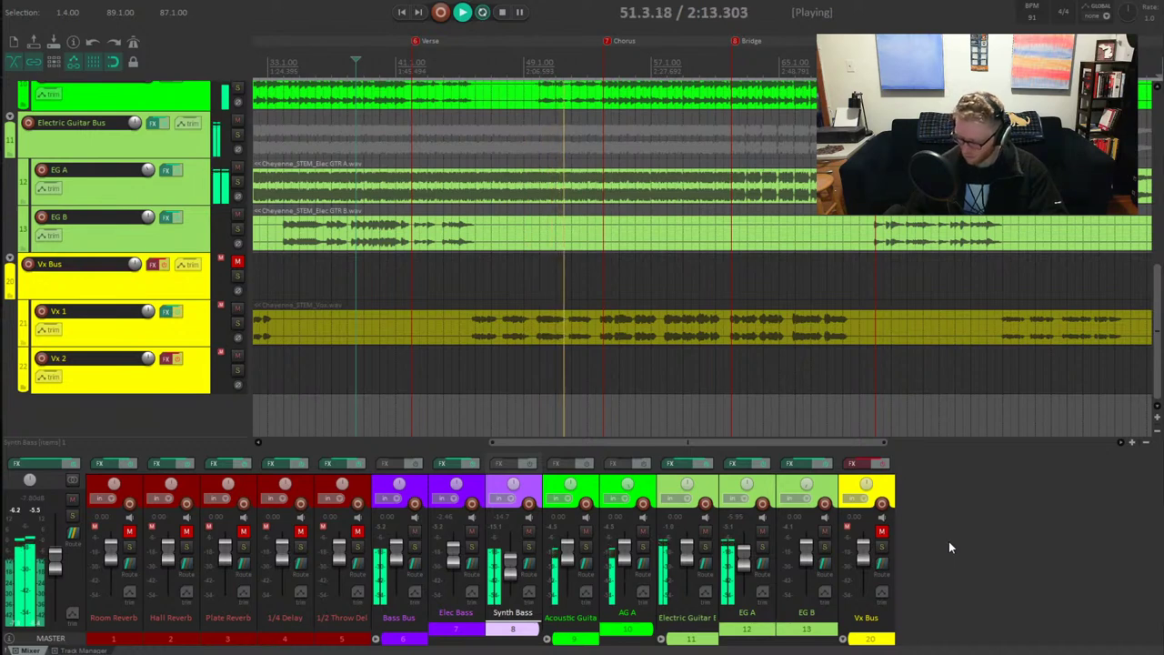
key(space)
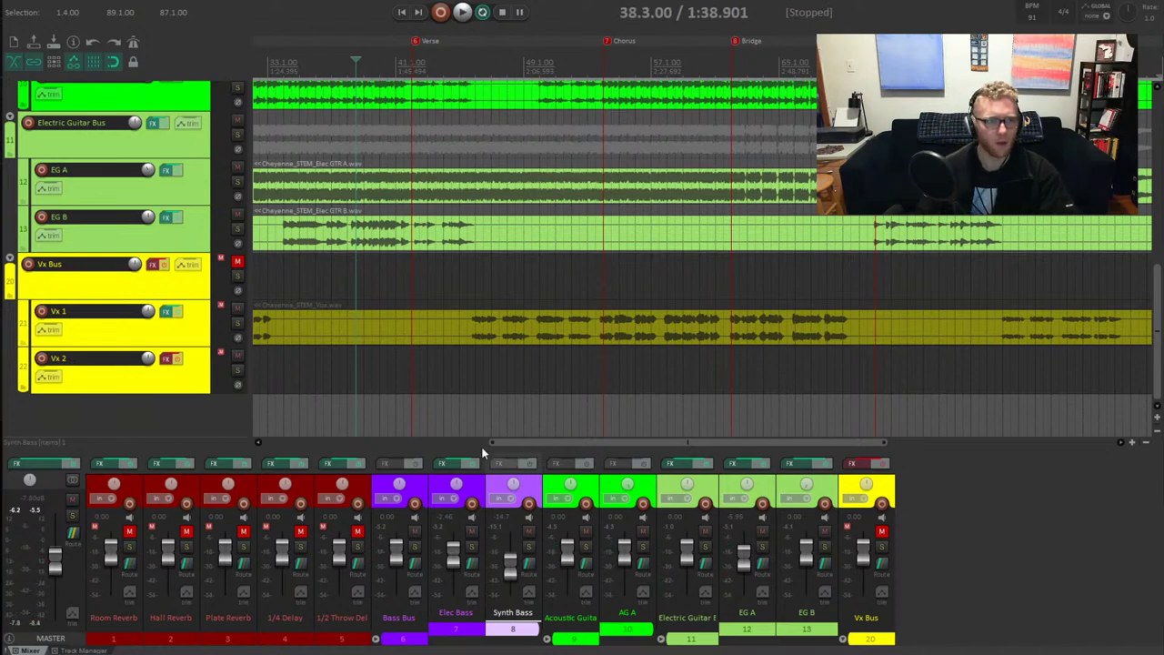
click(235, 263)
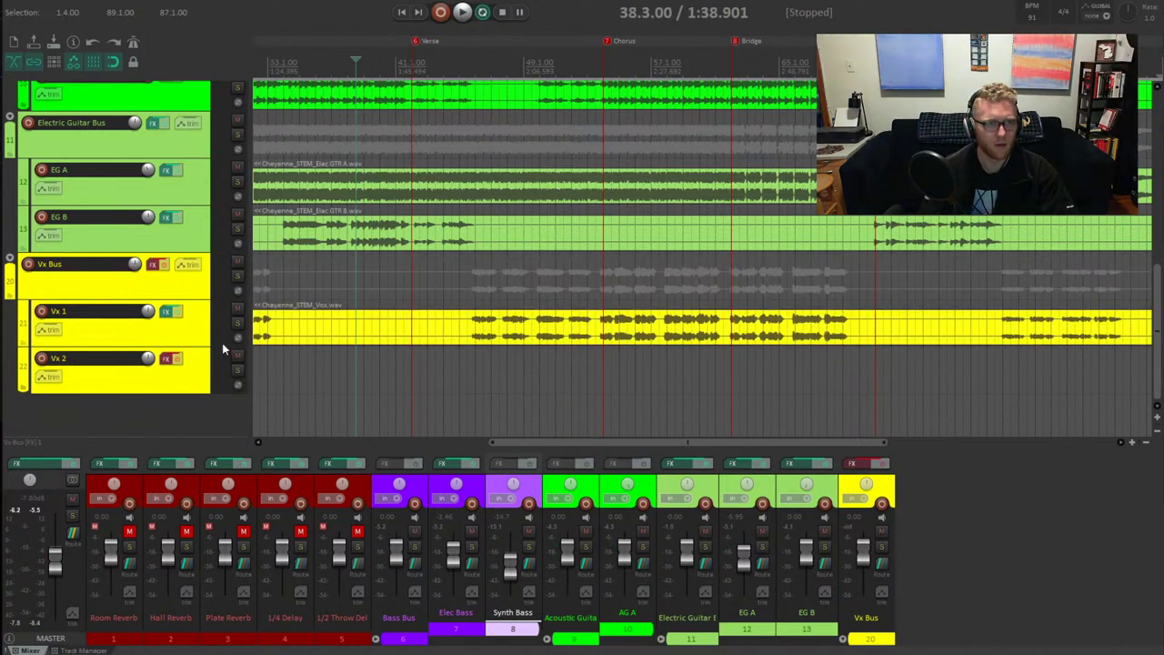
drag(494, 441, 181, 462)
click(323, 328)
key(space)
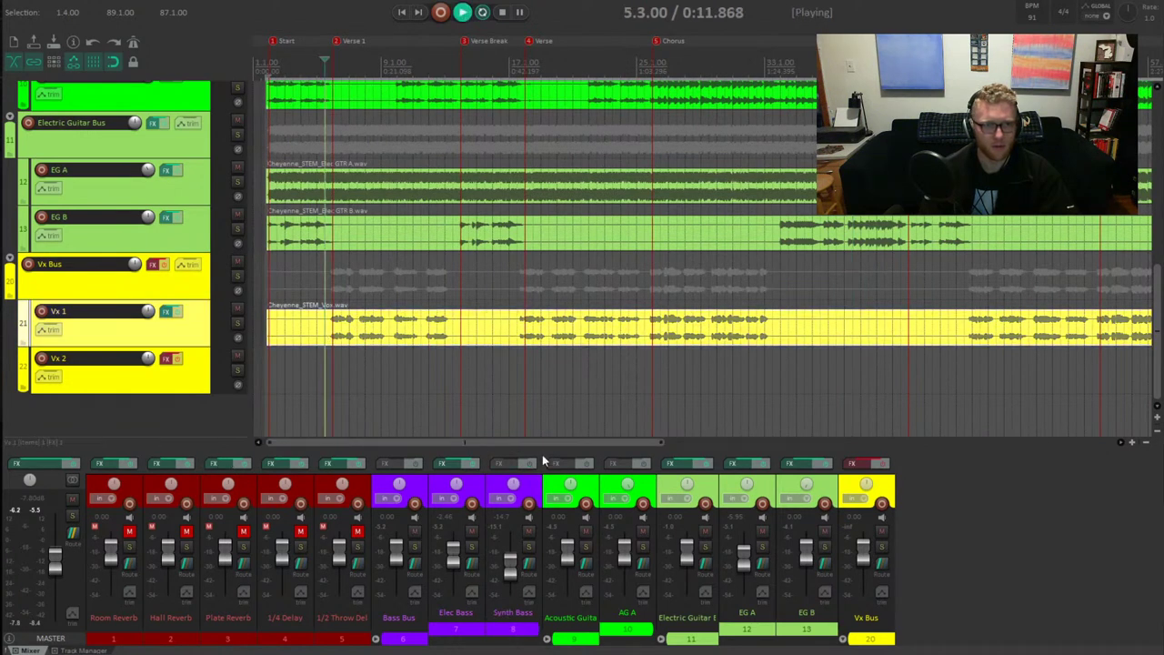
Try a lower Vx Bus volume, restore it to 0.00 dB, unfold its child tracks in the mixer, and replay from the Verse 4 marker
mouse_move(862, 548)
mouse_down()
mouse_move(863, 572)
mouse_move(862, 550)
mouse_up()
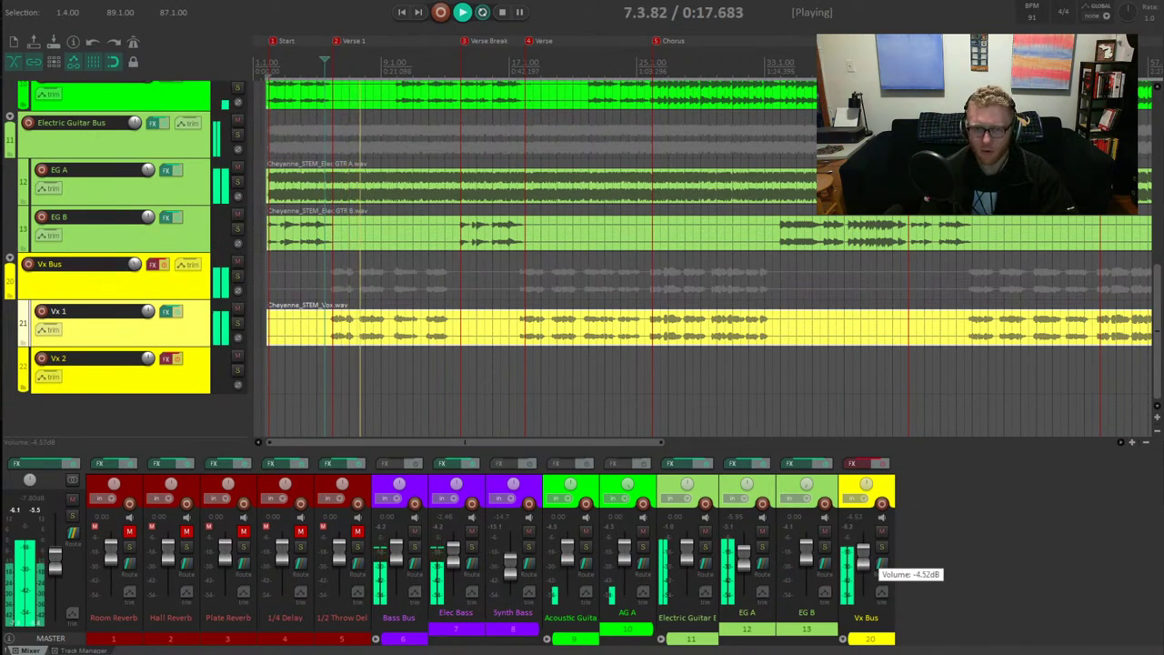
scroll(866, 564, up, 3)
scroll(866, 564, up, 3)
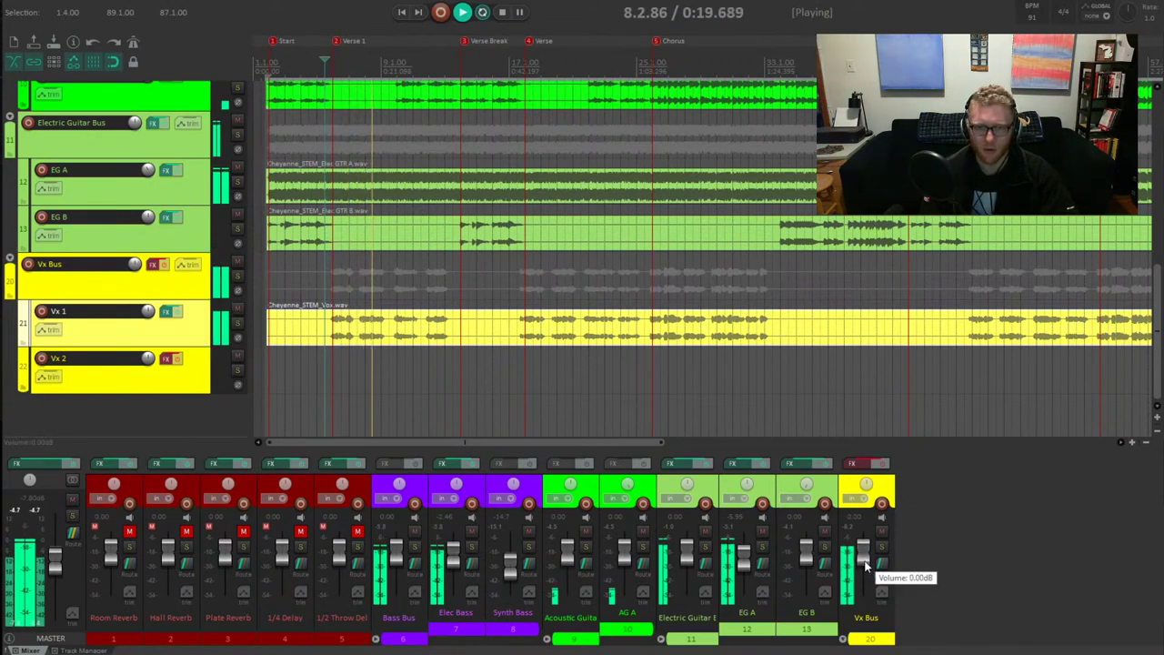
click(842, 639)
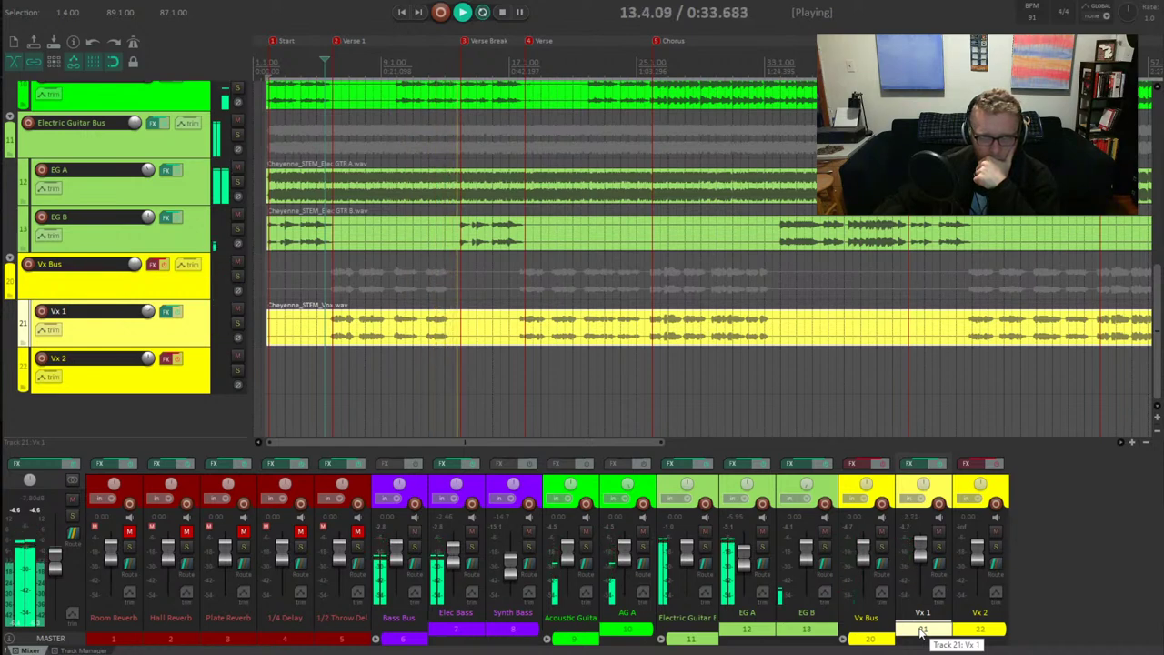
key(4)
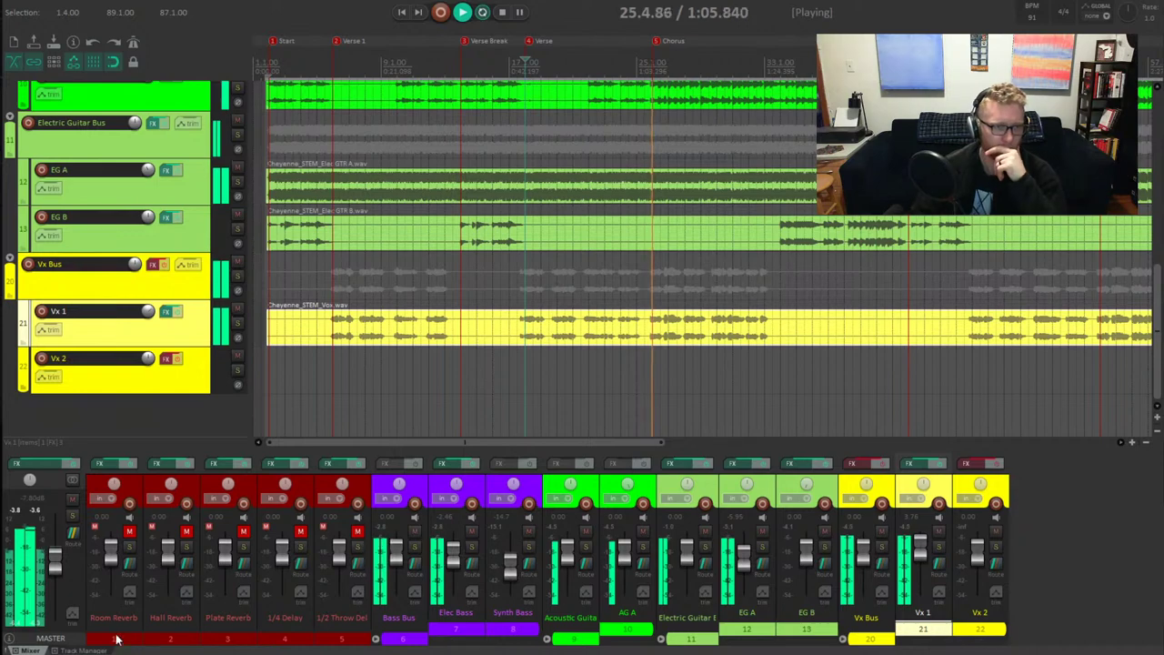
Delete the hidden guitar tracks numbered 14 to 19 in the Track Manager and return to the mixer
click(86, 650)
scroll(35, 561, down, 4)
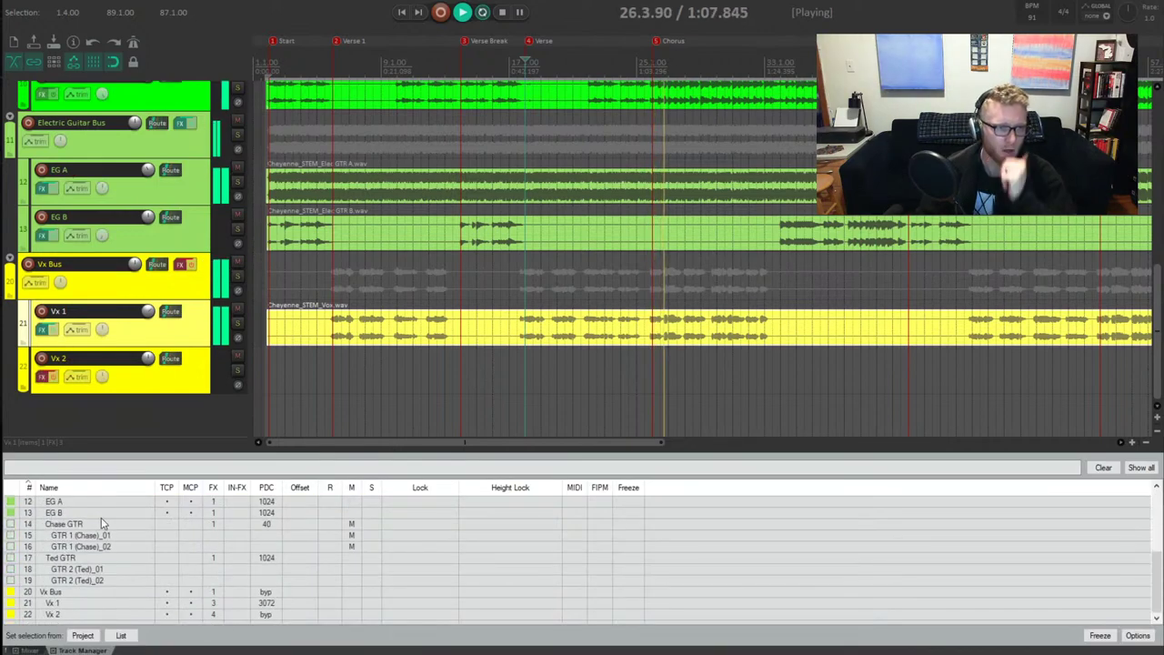
click(64, 523)
shift+click(108, 581)
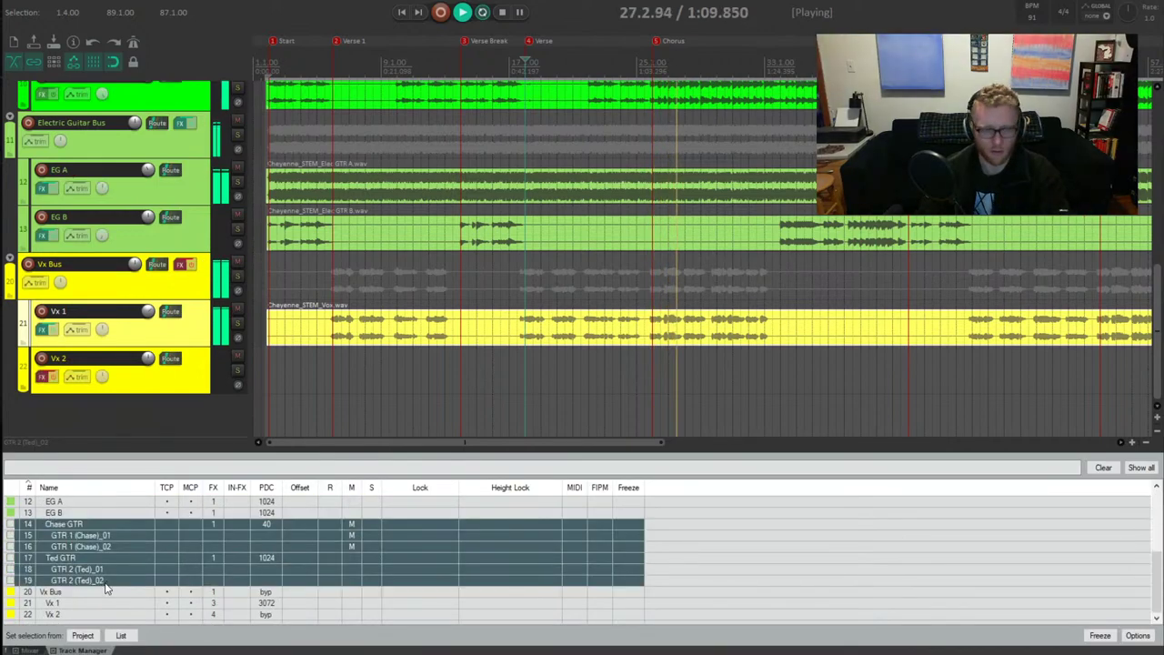
key(Delete)
click(824, 355)
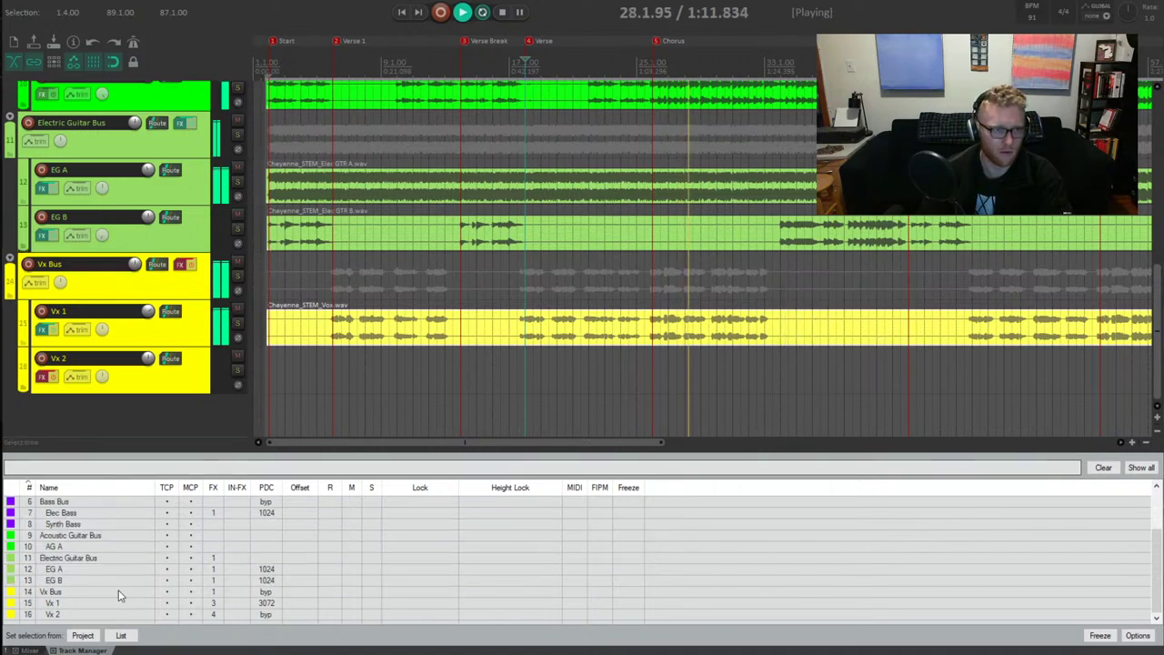
scroll(113, 574, up, 3)
scroll(112, 579, down, 2)
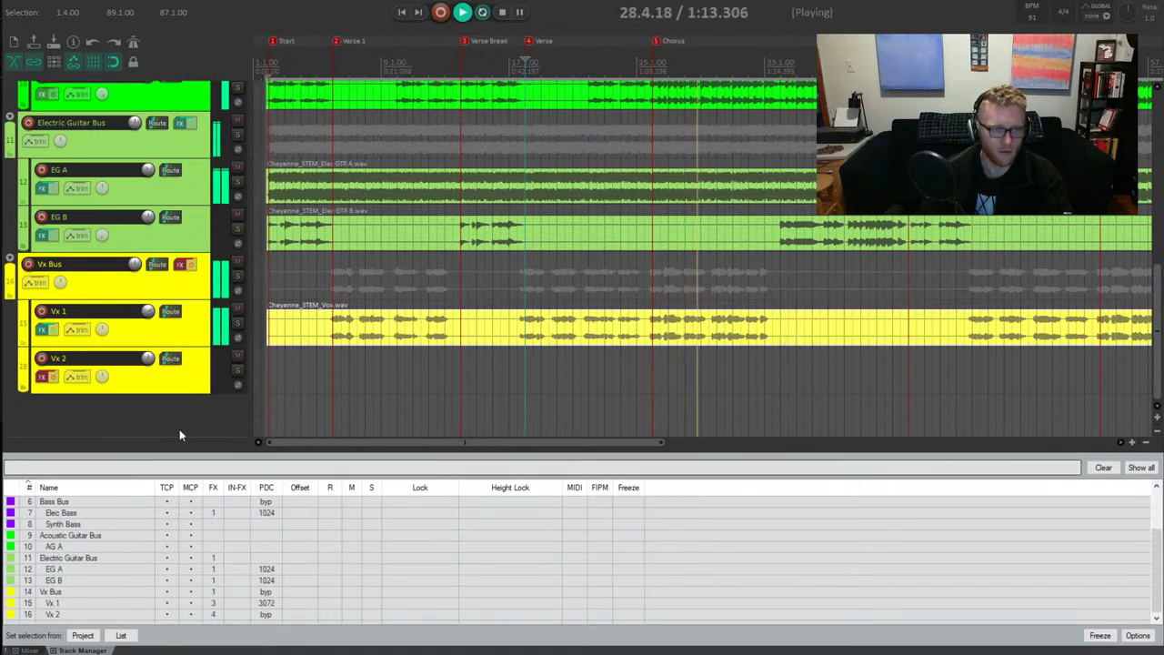
click(27, 650)
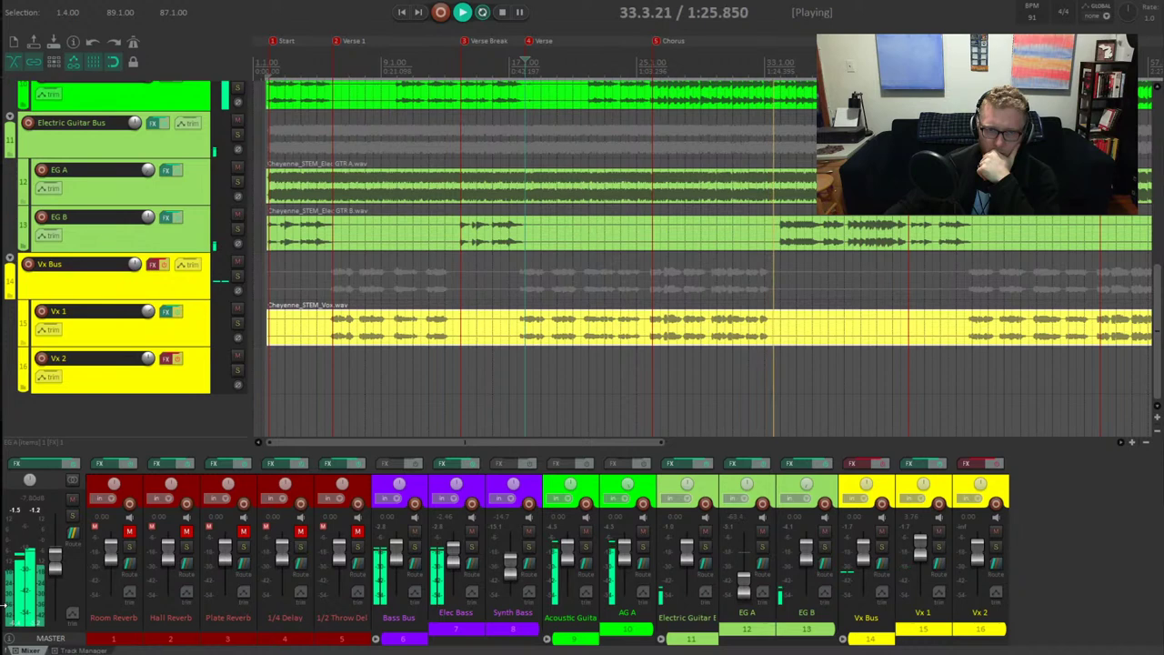
Compare Chorus 5 with EG A pulled fully down, and rebalance EG A to about -9.2 dB while replaying from Verse 4
key(5)
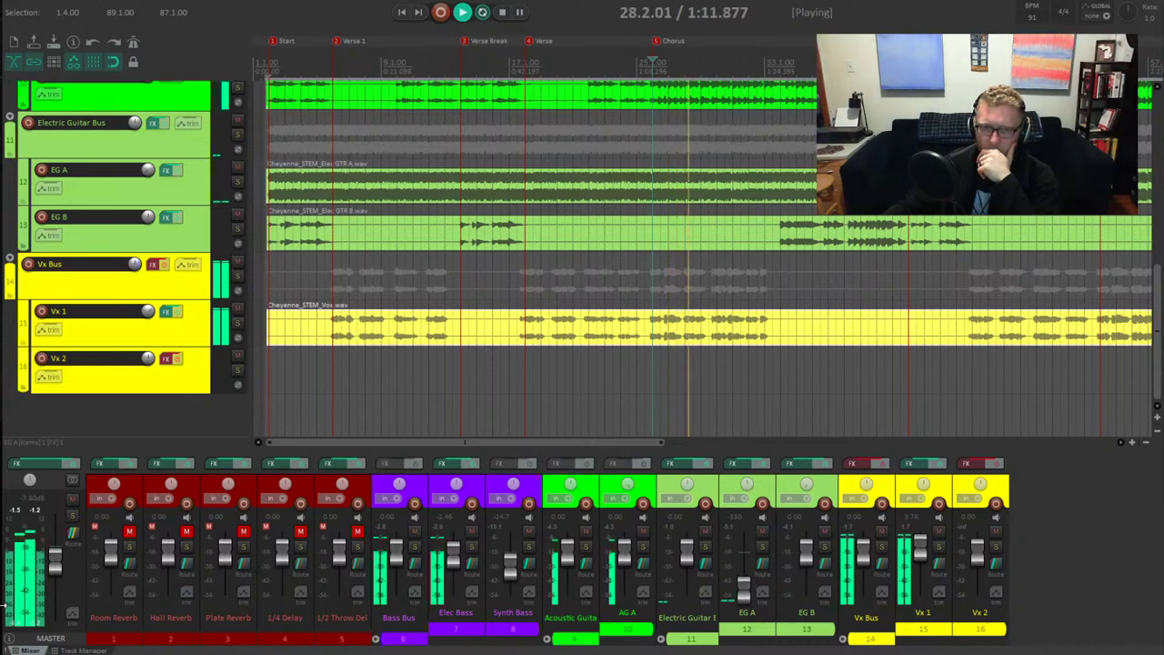
key(space)
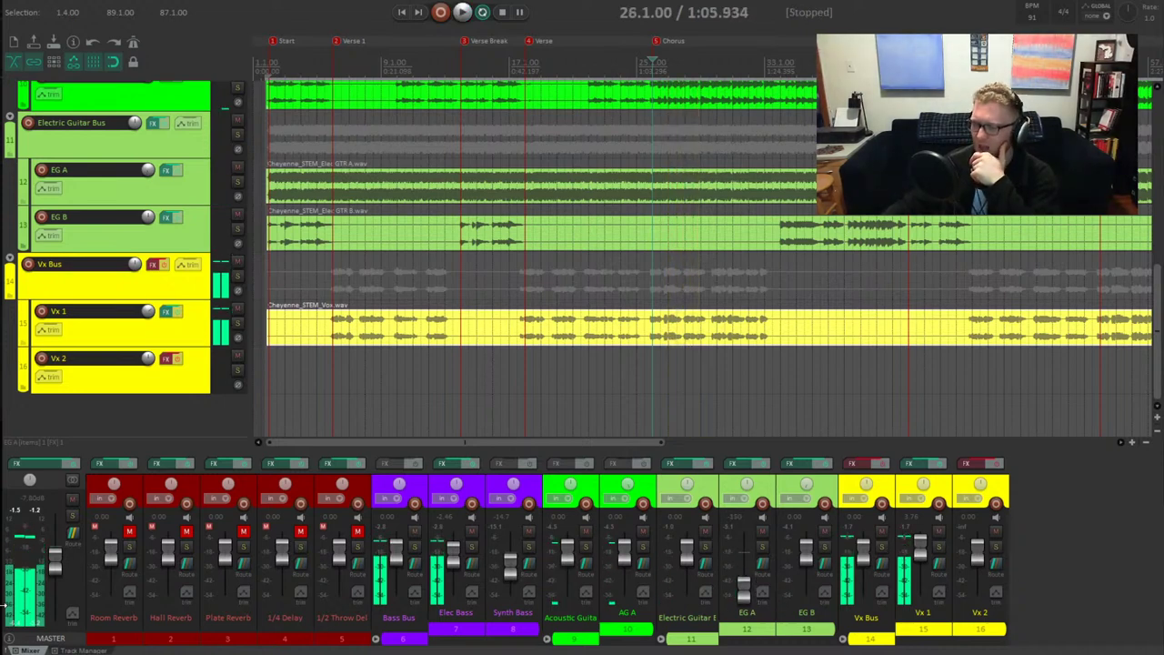
key([)
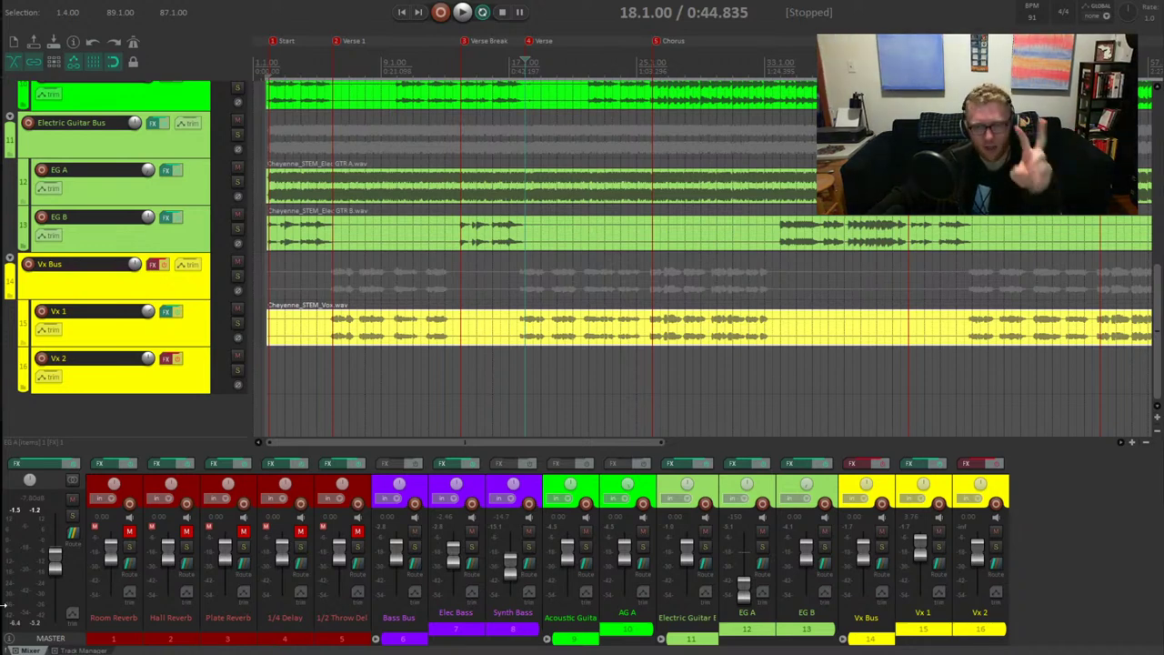
key(space)
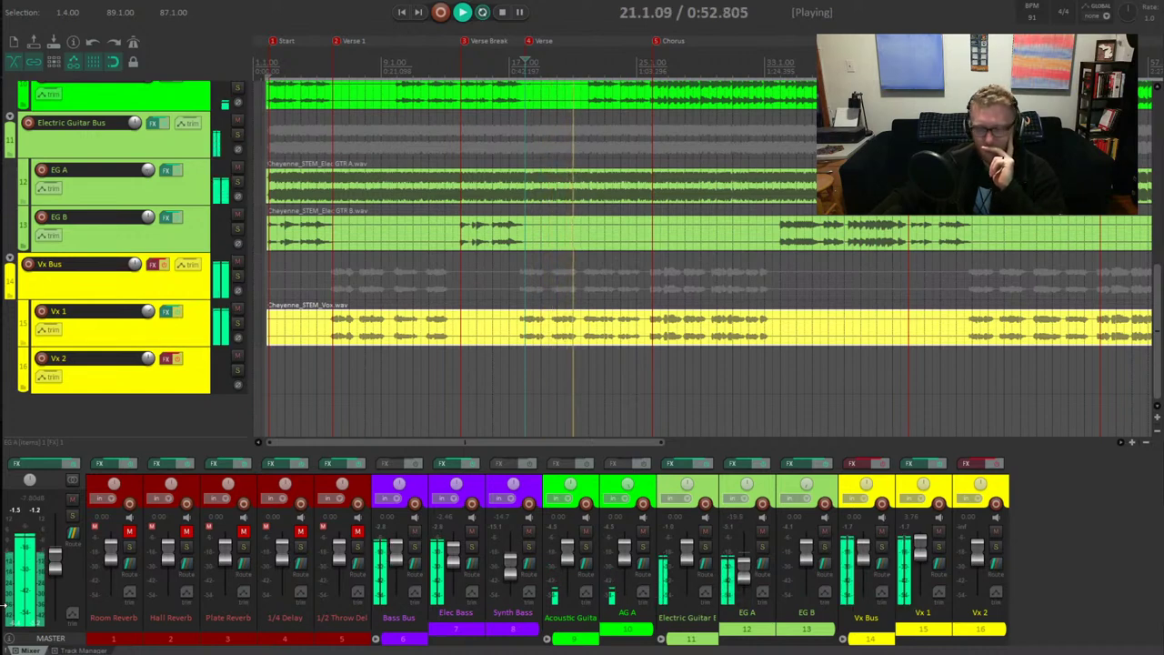
key(4)
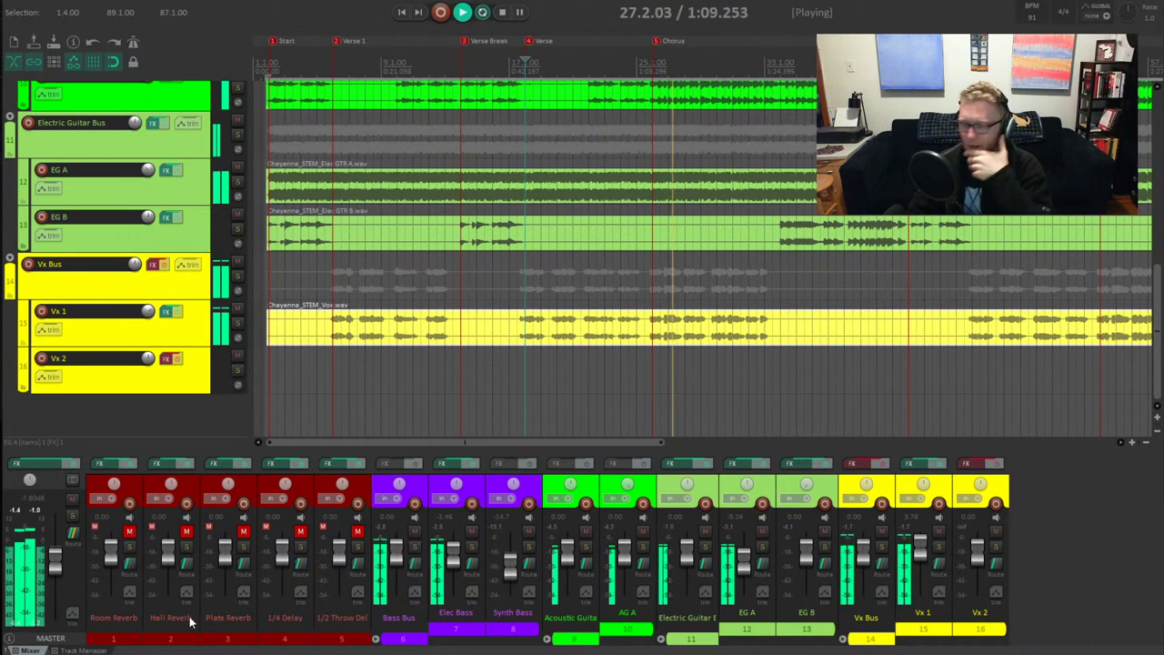
key(space)
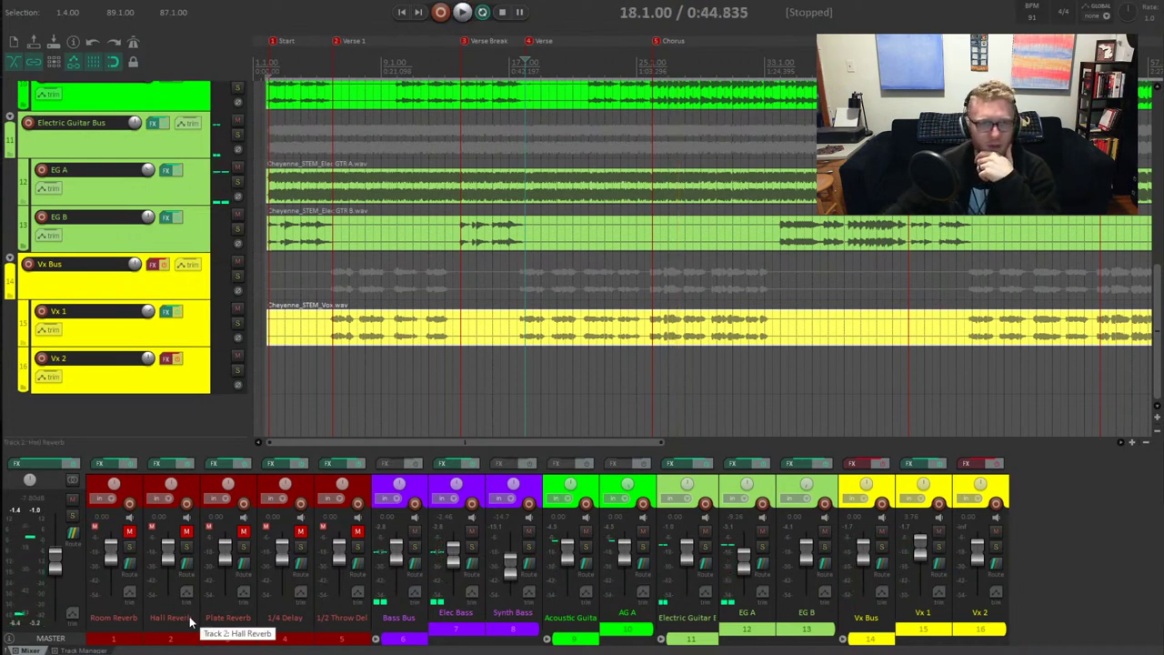
Audition the mix from the Chorus 5 marker into Verse 6, with EG A's volume at about -10 dB
key(bracketright)
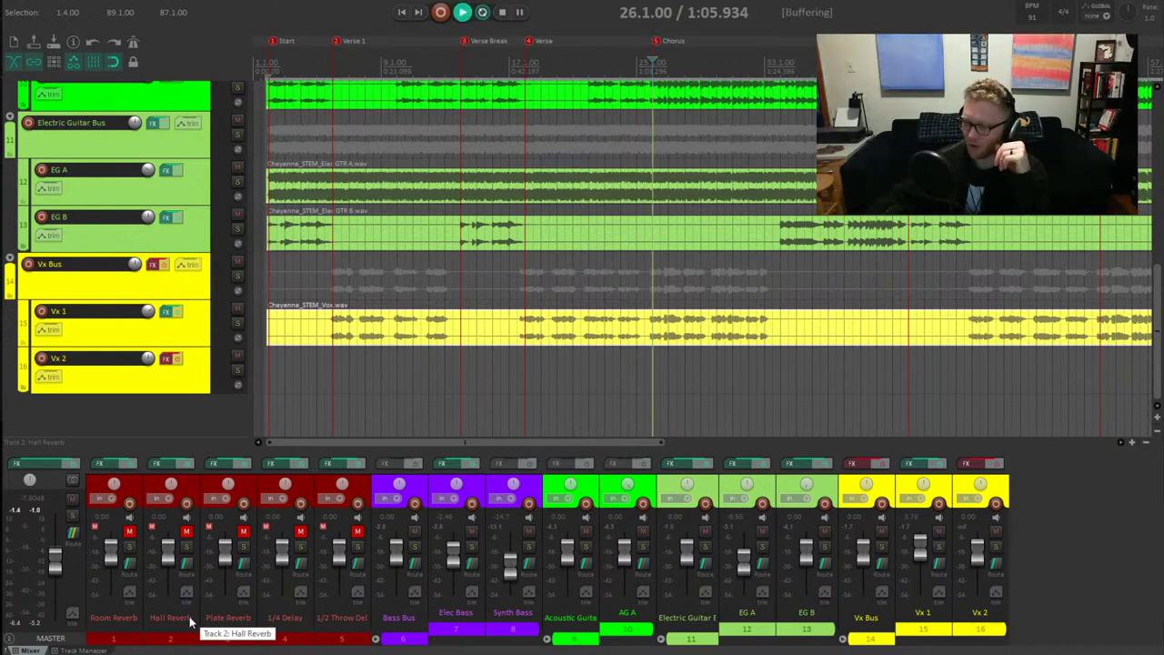
key(space)
key(space)
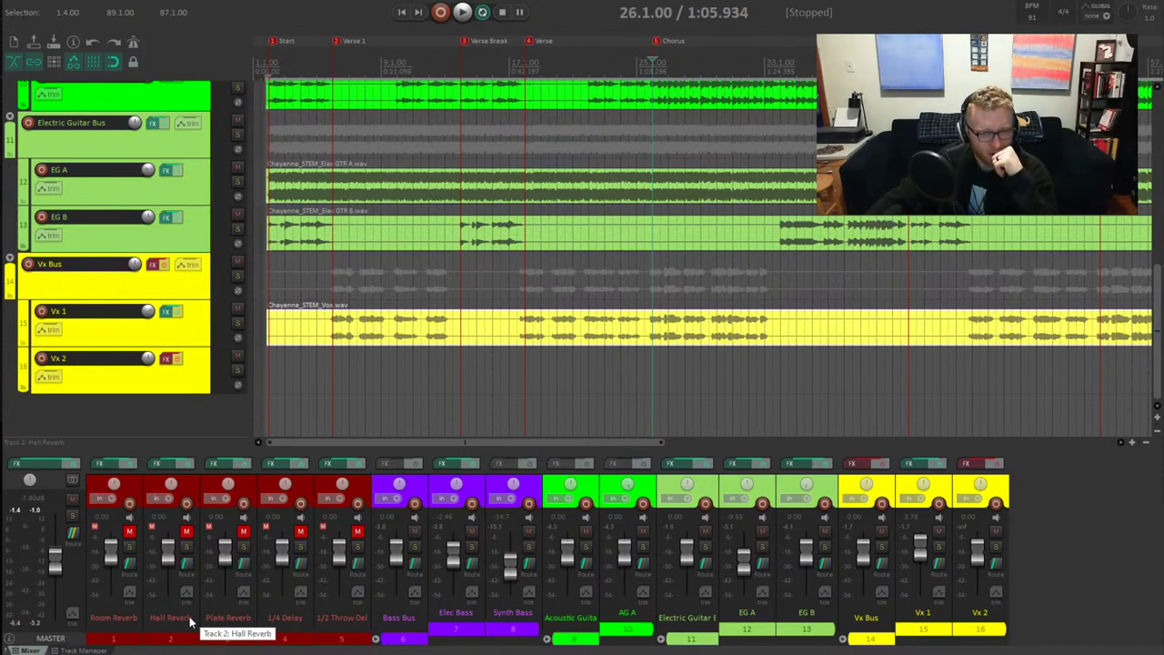
key(space)
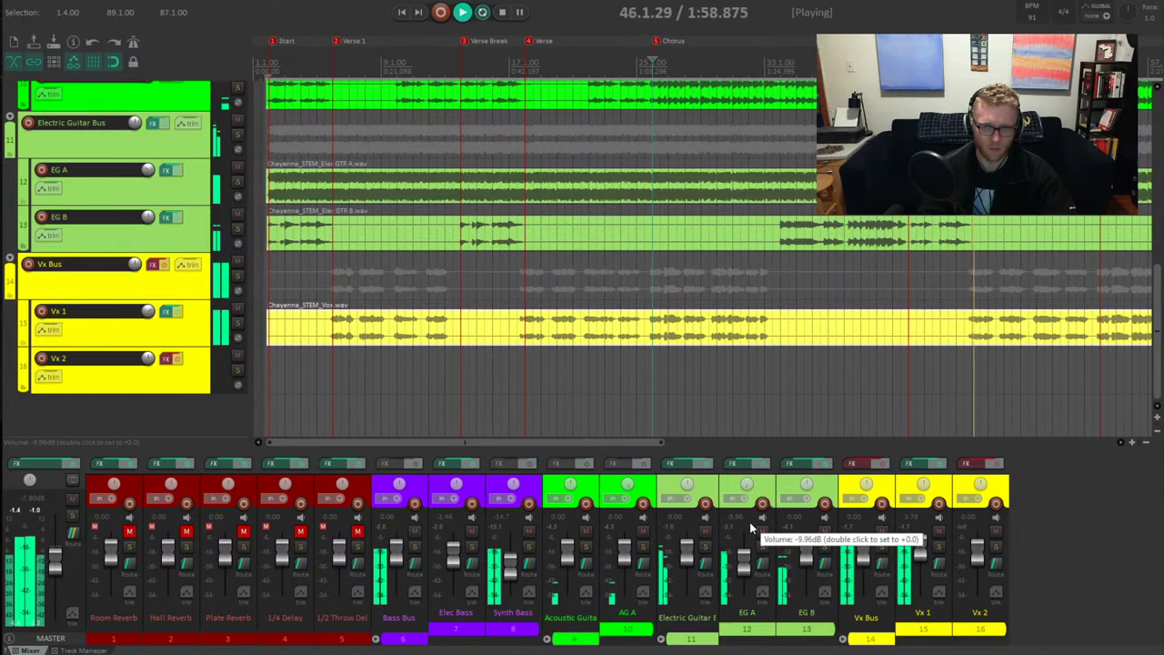
Reset EG A's pan to center and lower its volume to about -10.7 dB while the song plays through Chorus 7
mouse_move(753, 484)
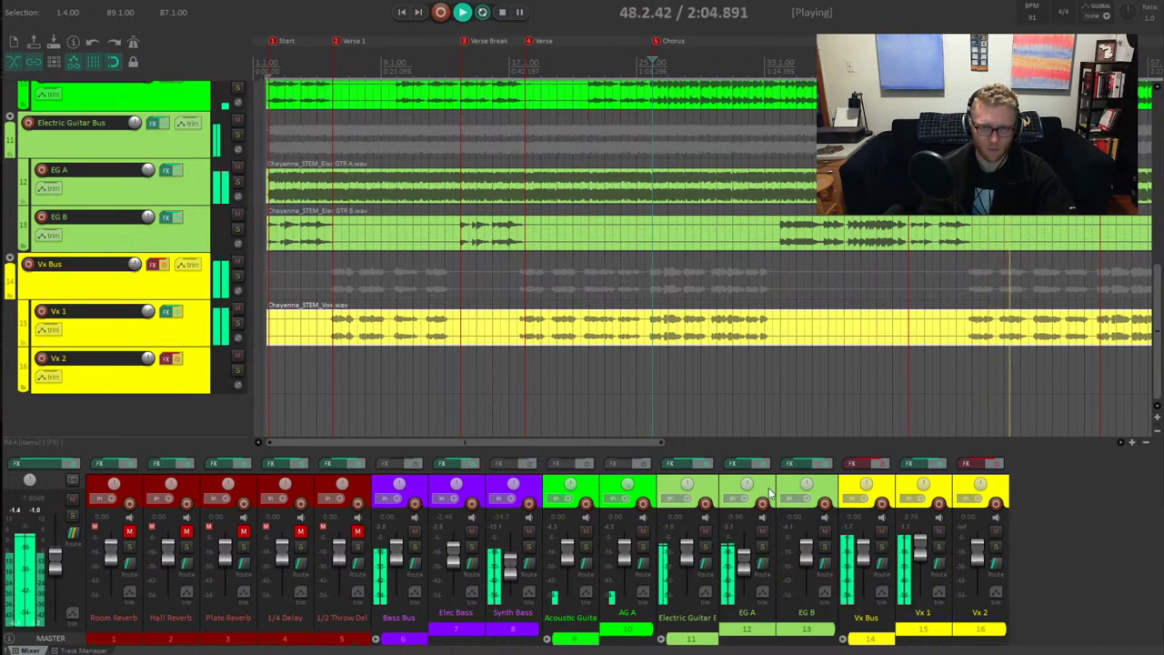
double_click(752, 490)
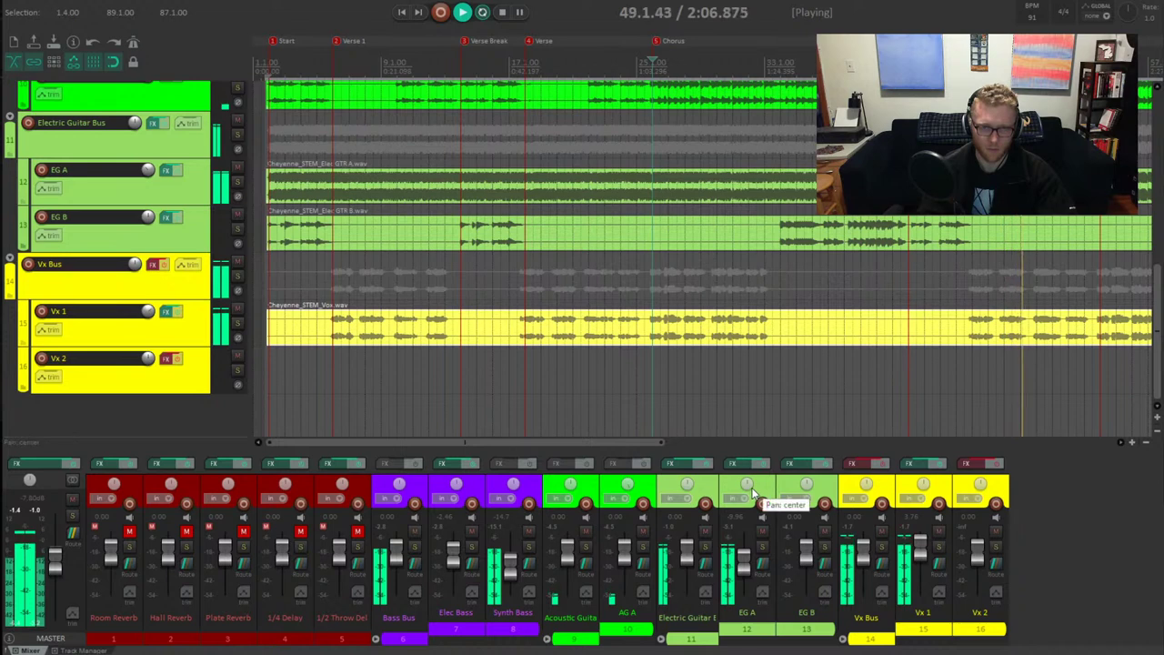
drag(642, 443, 886, 452)
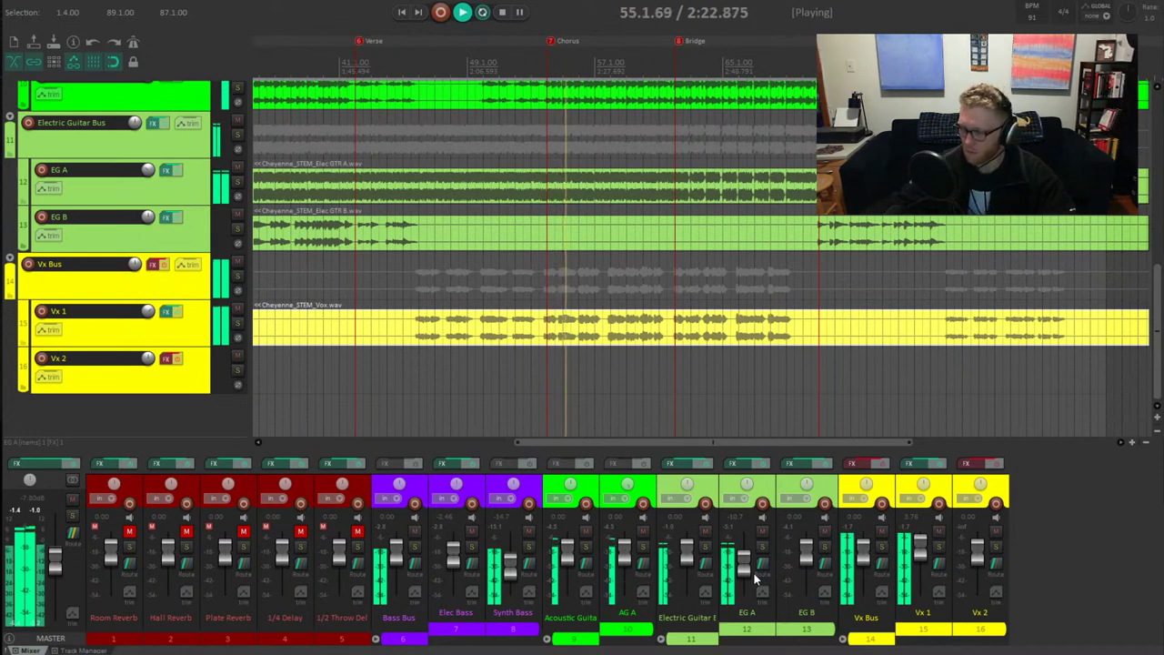
key(F5)
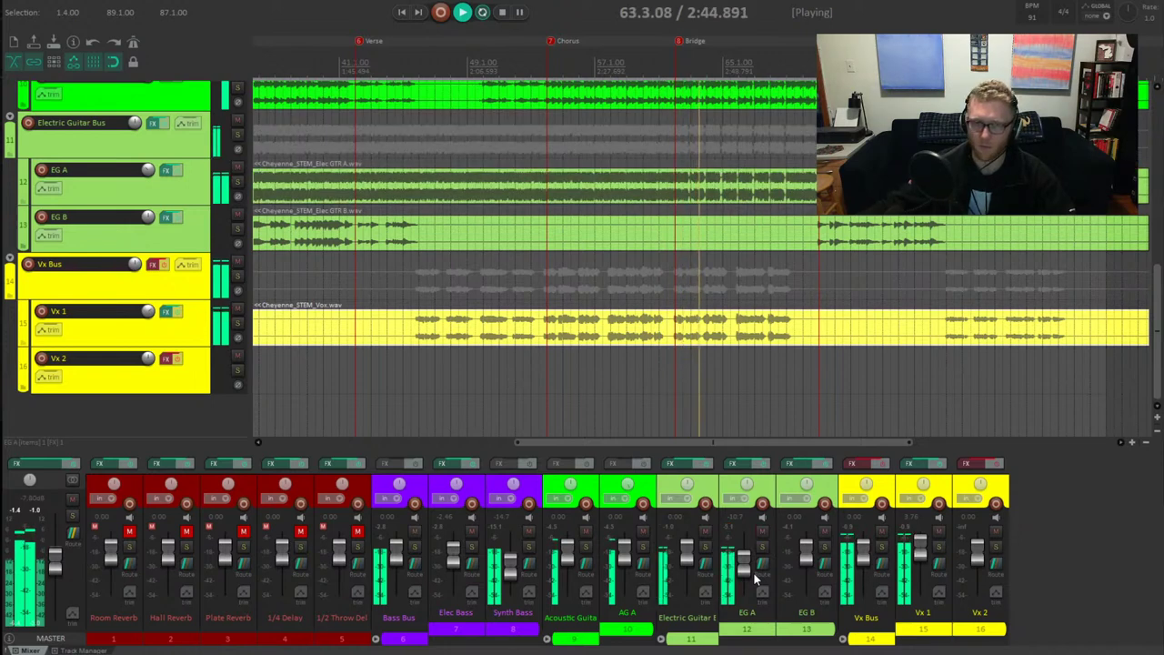
Stop playback, solo EG A, place the cursor at 41.1.00, and open the track's GTR Tool Rack
key(space)
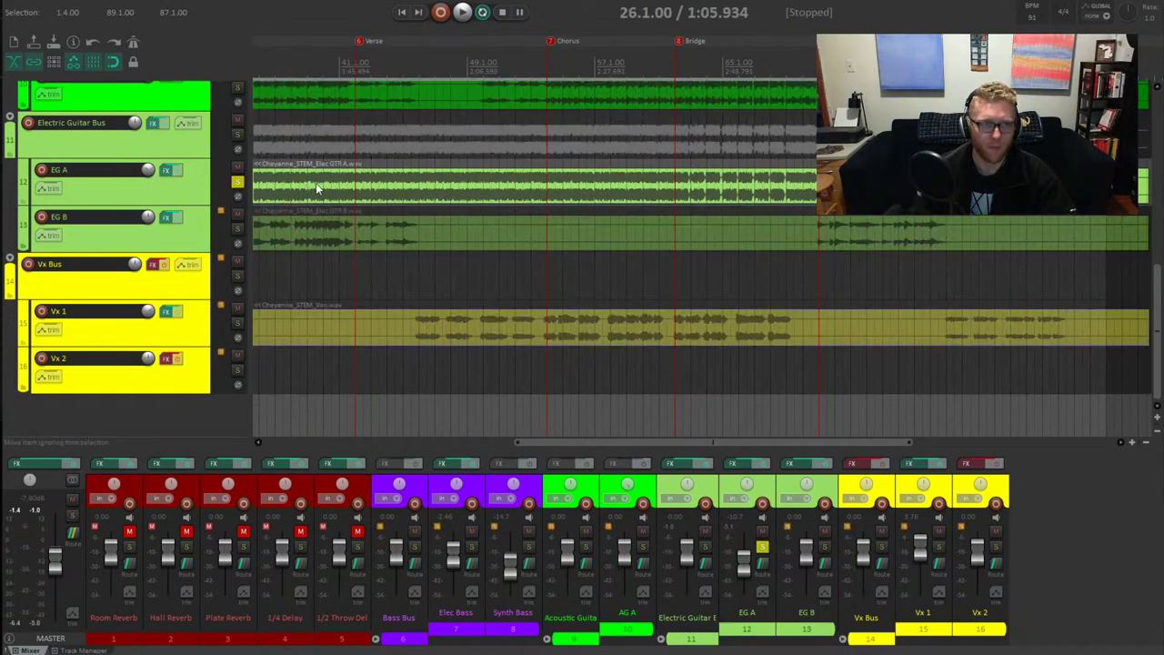
click(339, 186)
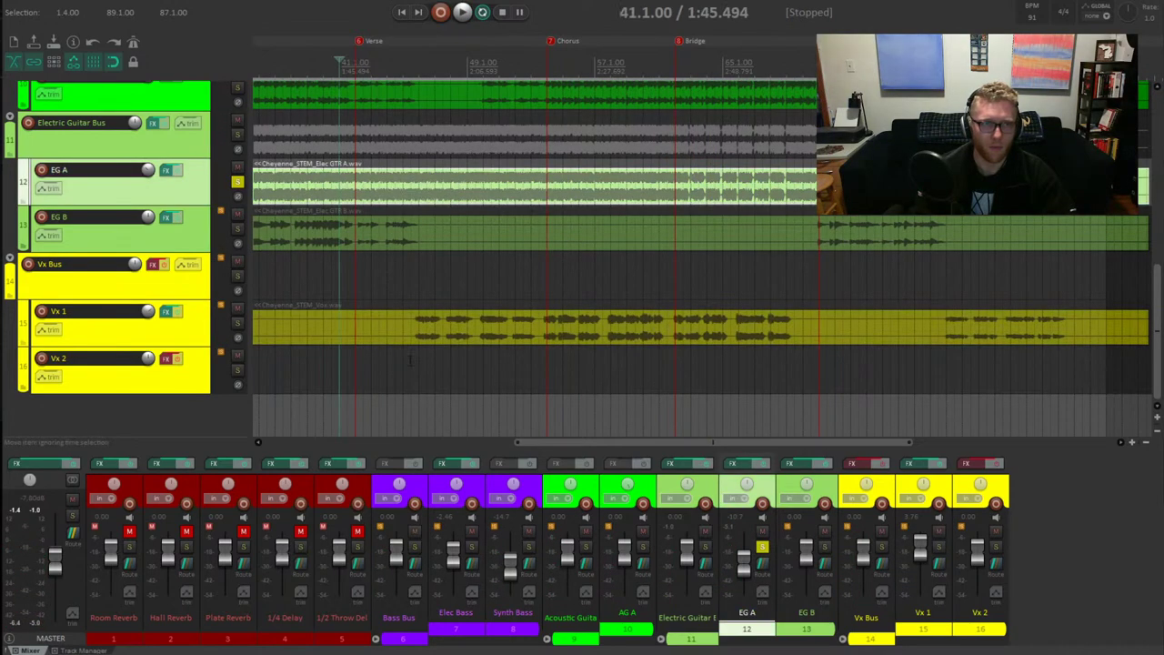
click(747, 463)
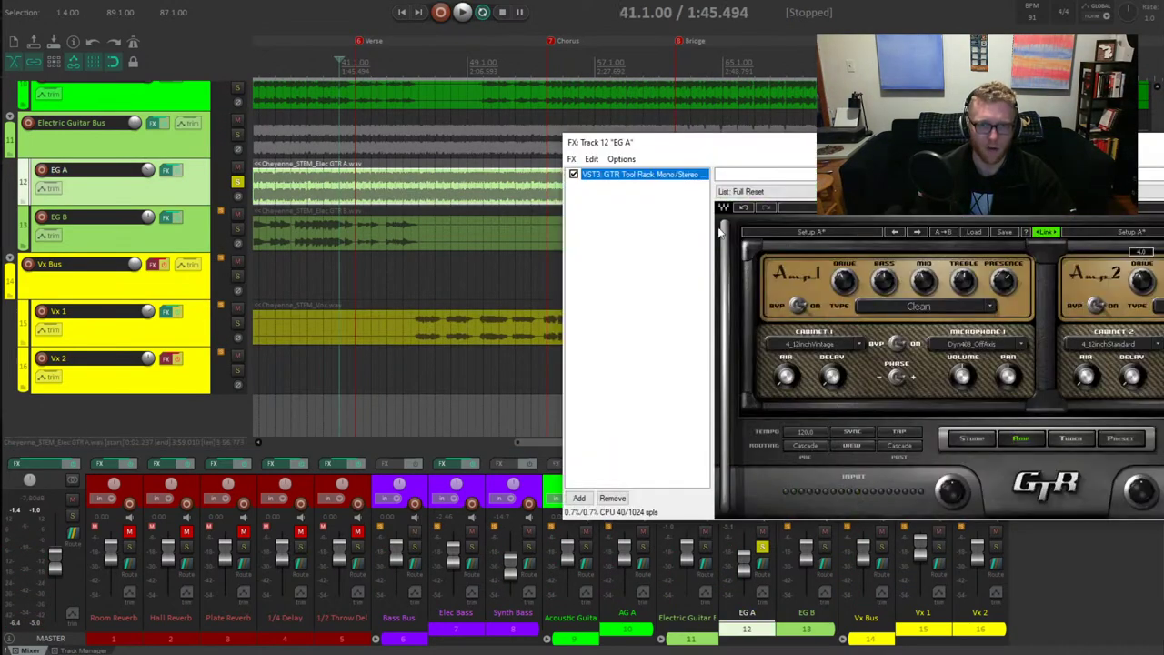
click(1030, 447)
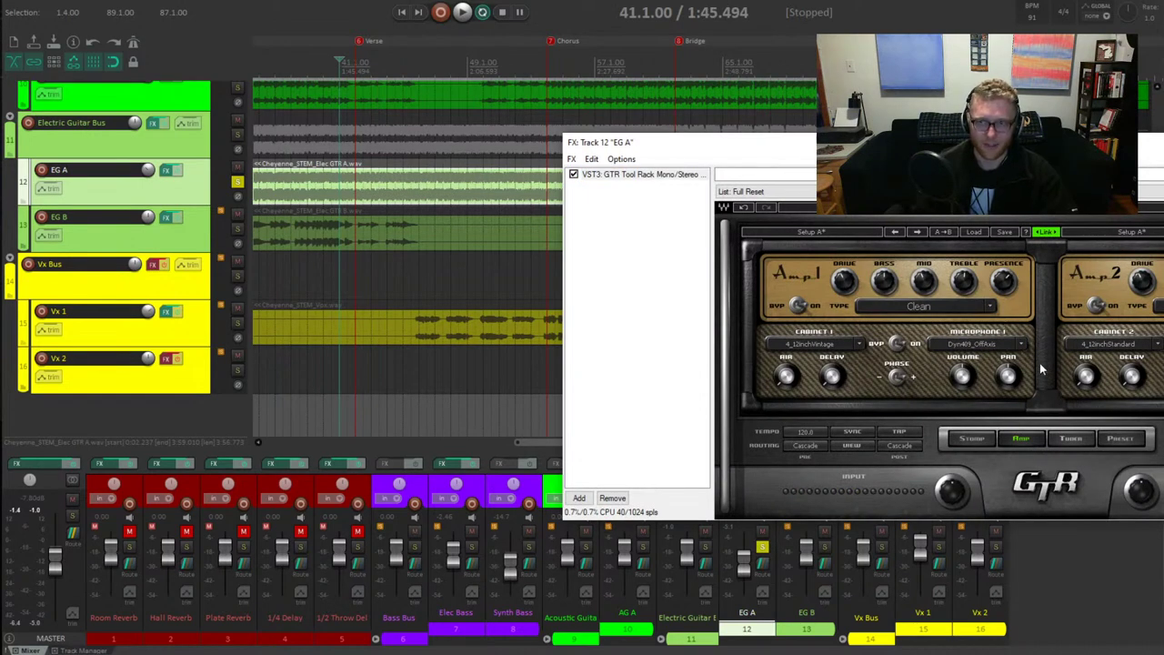
While EG A plays soloed, set Amp 1's presence to 3.6, bass to about -1.7 and mid to about -0.6
key(space)
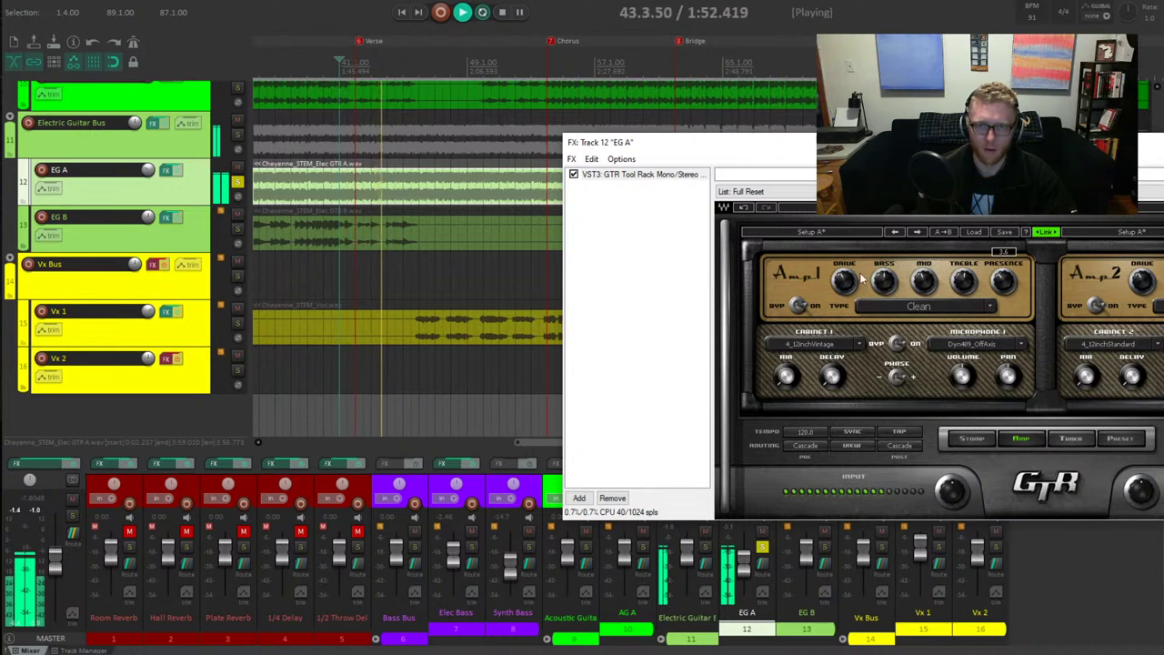
click(991, 308)
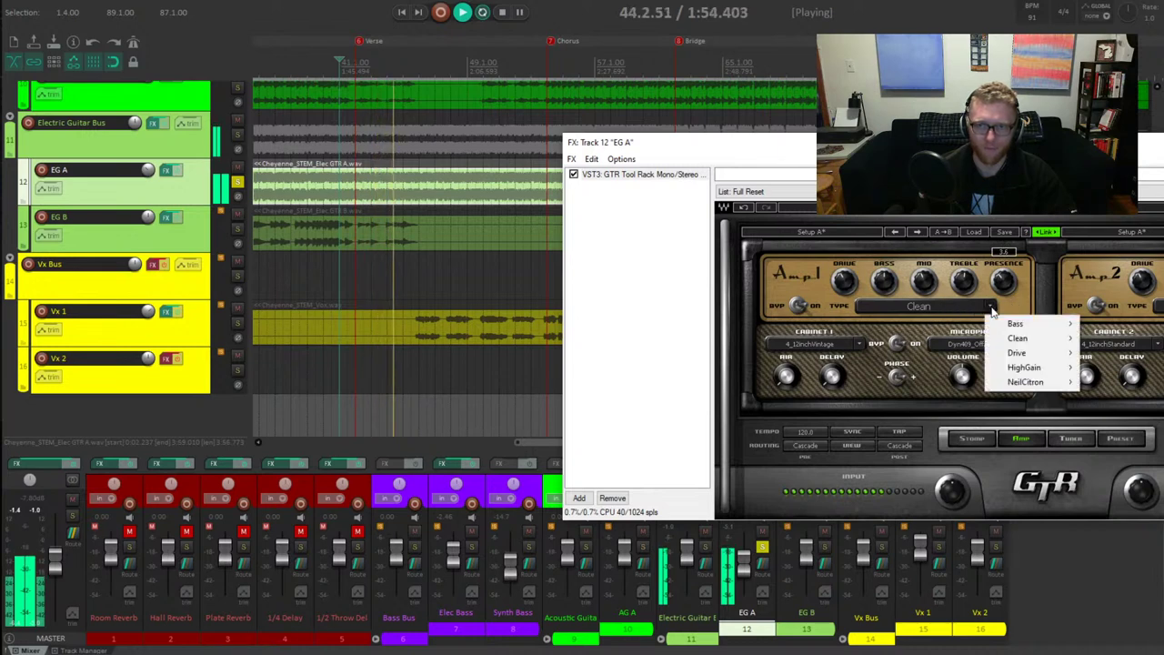
click(991, 307)
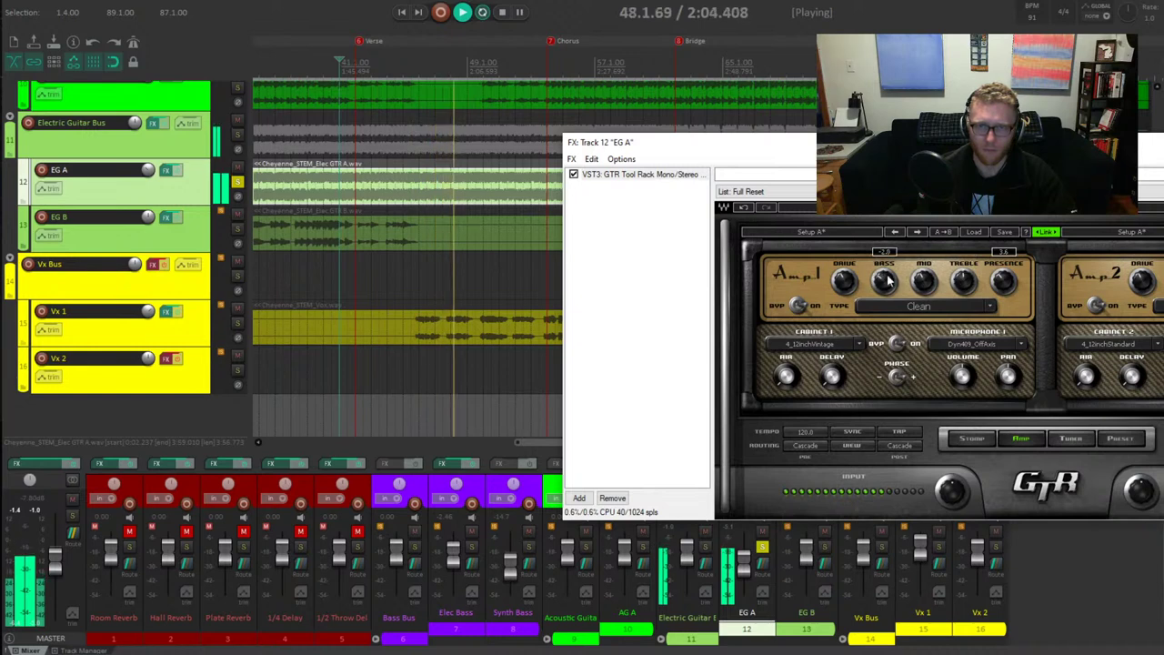
click(971, 438)
click(1018, 438)
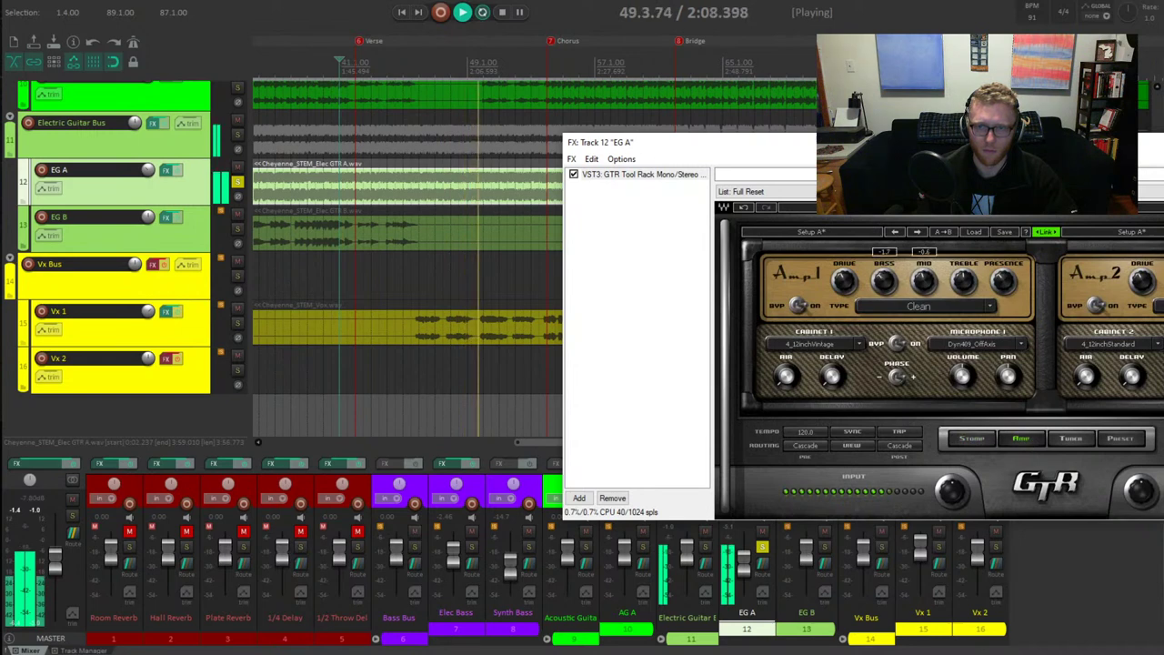
Change Amp 1's type to Edgy from the Drive category in EG A's GTR Tool Rack
click(989, 307)
mouse_move(1055, 340)
mouse_move(1017, 353)
click(1107, 353)
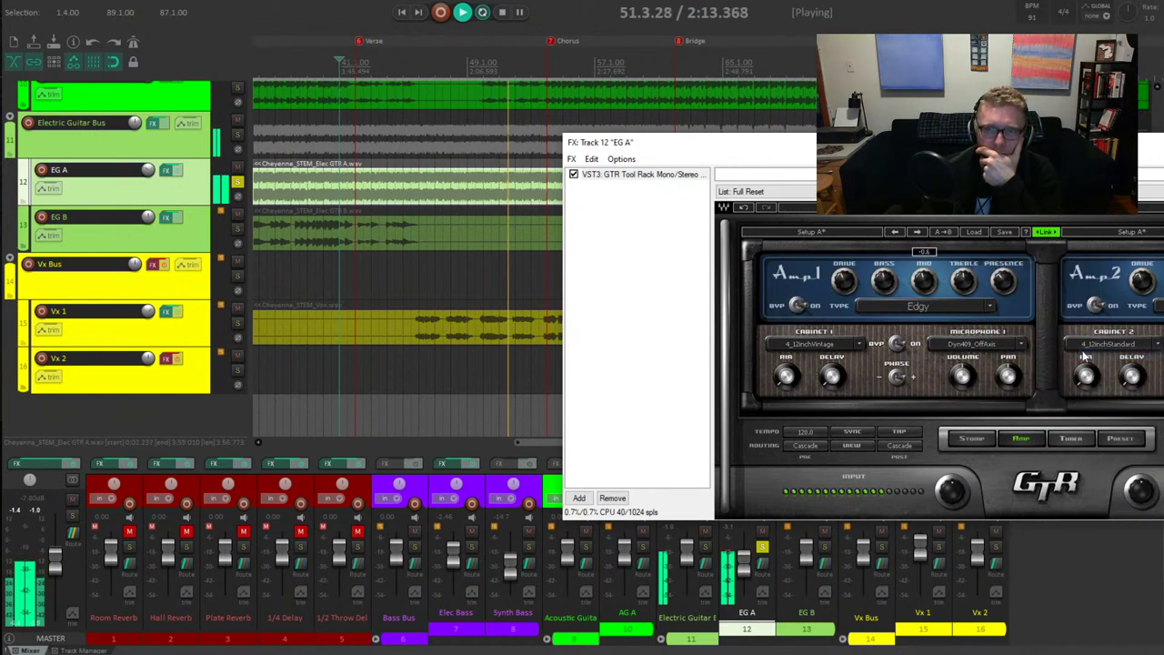
Audition the Cream type from Drive and the Direct type from Clean on Amp 1 while EG A plays soloed
click(989, 307)
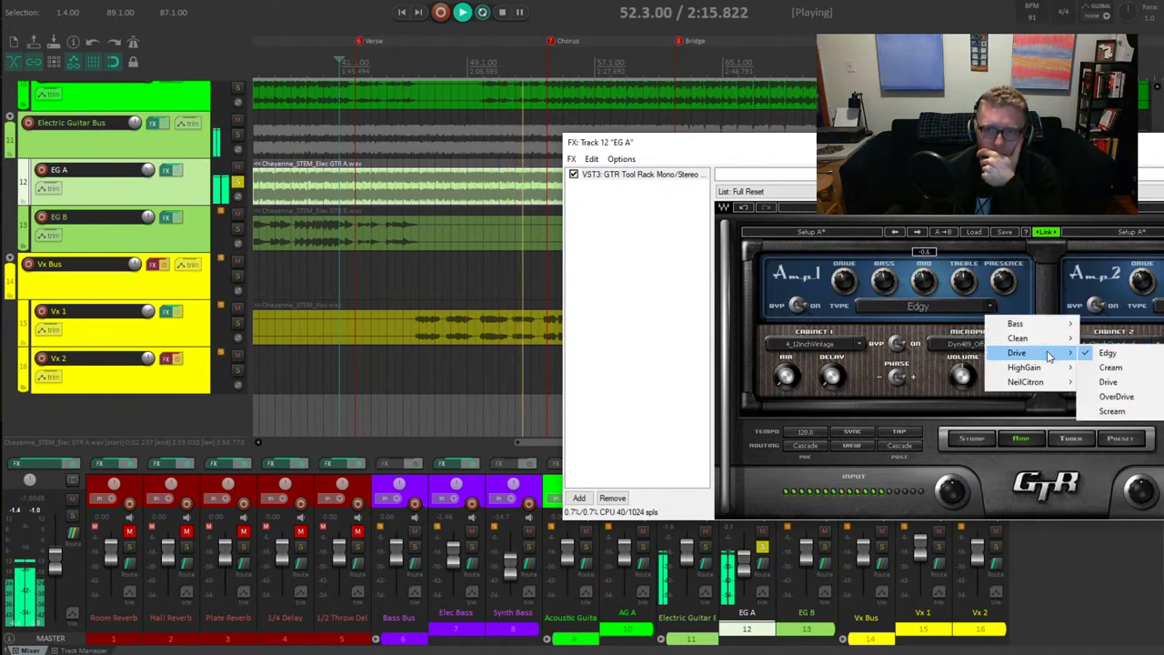
click(1109, 368)
click(991, 306)
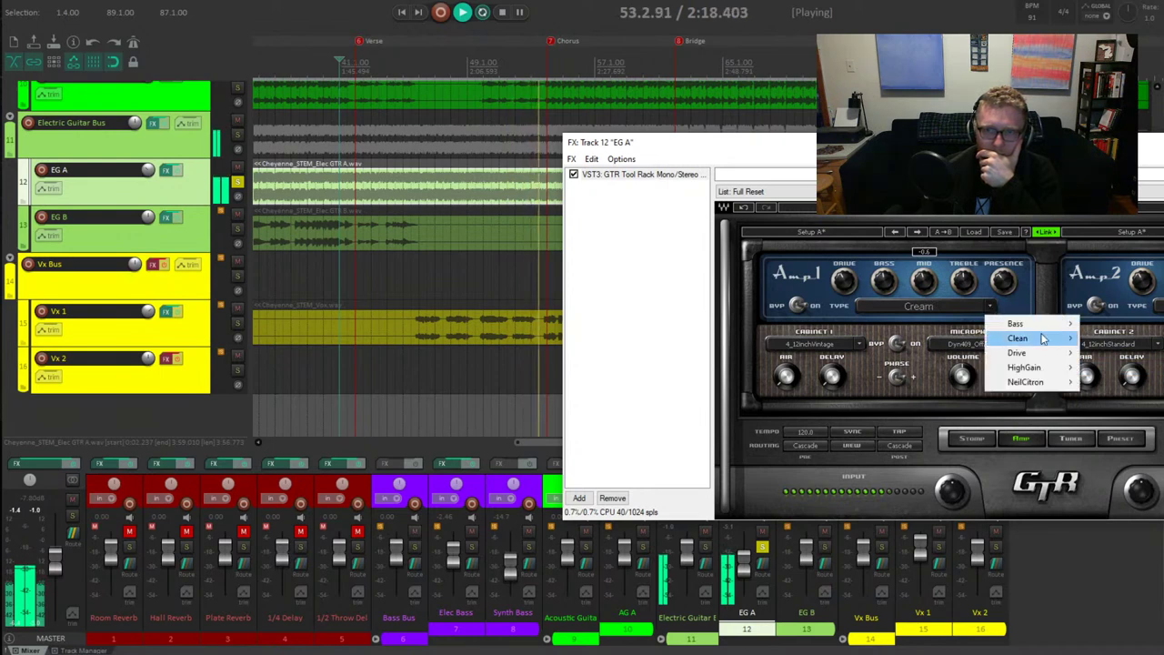
mouse_move(1018, 338)
click(1103, 336)
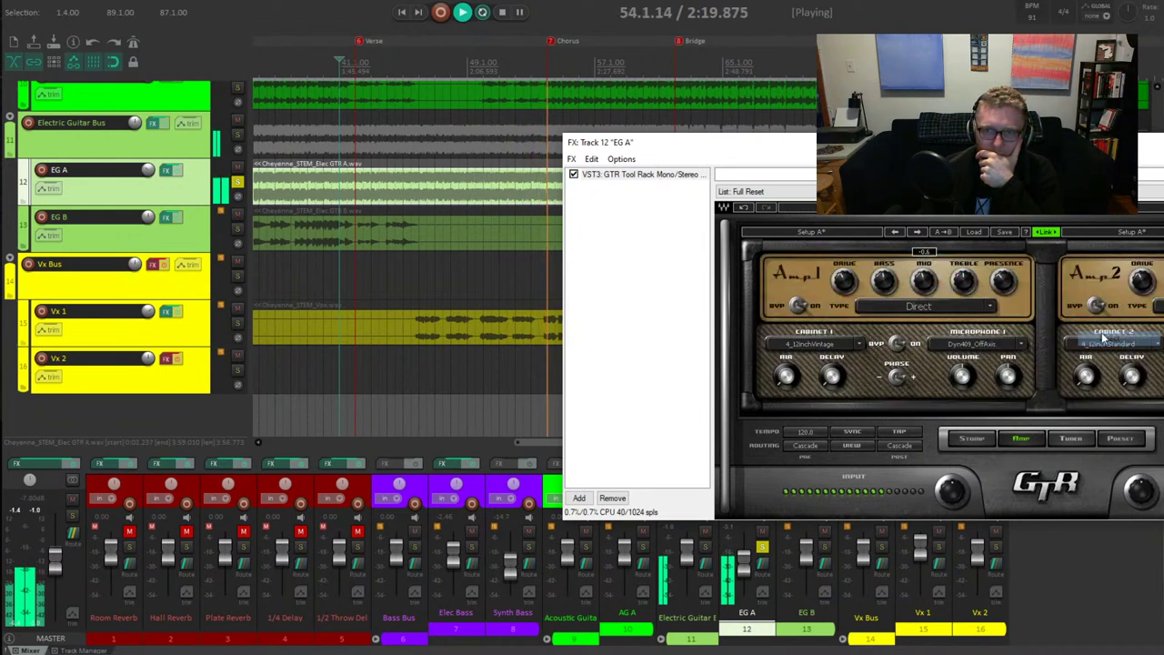
Audition the Clean and Warm types from the Clean category on Amp 1
click(990, 306)
mouse_move(1019, 342)
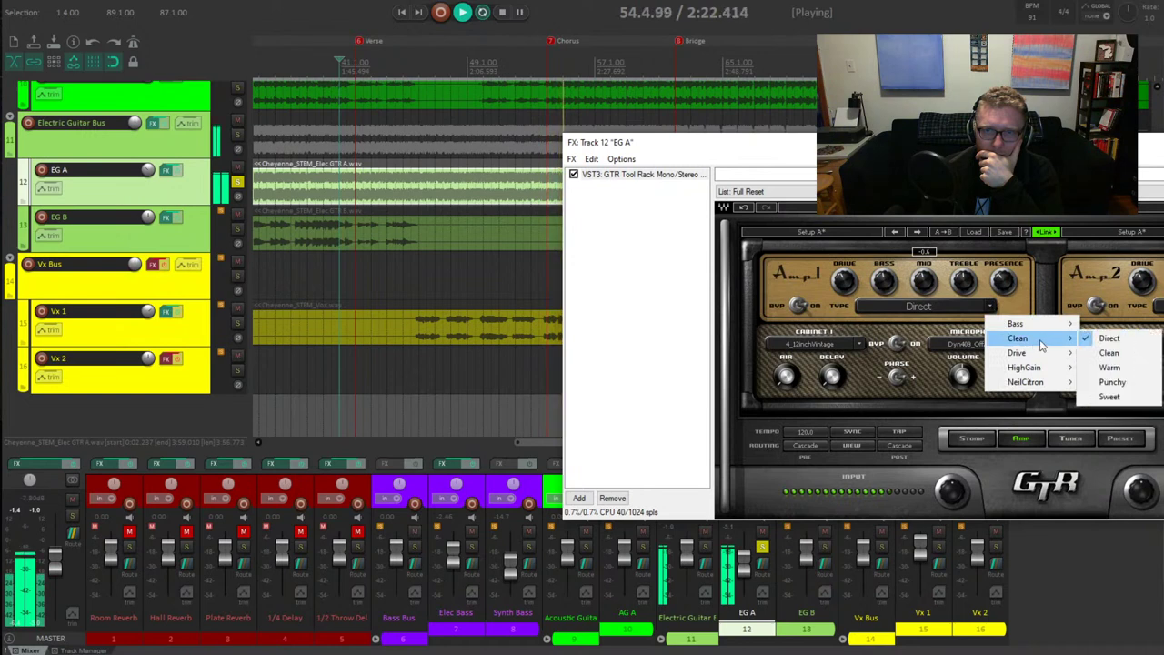
click(1109, 353)
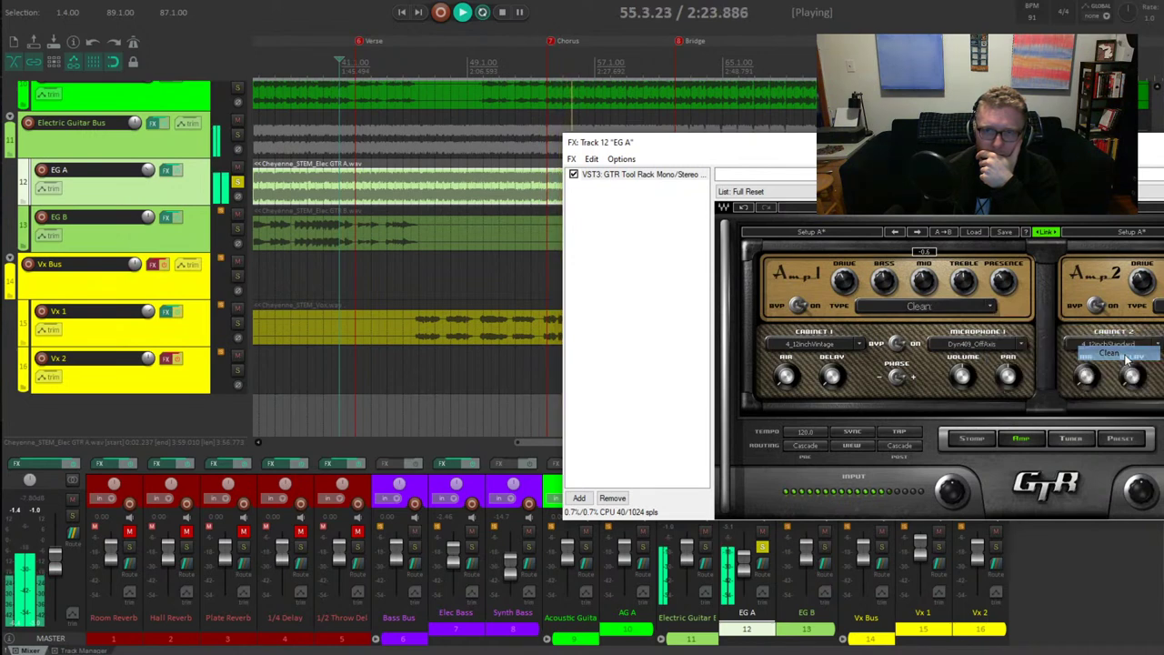
click(990, 306)
mouse_move(1044, 339)
click(1109, 368)
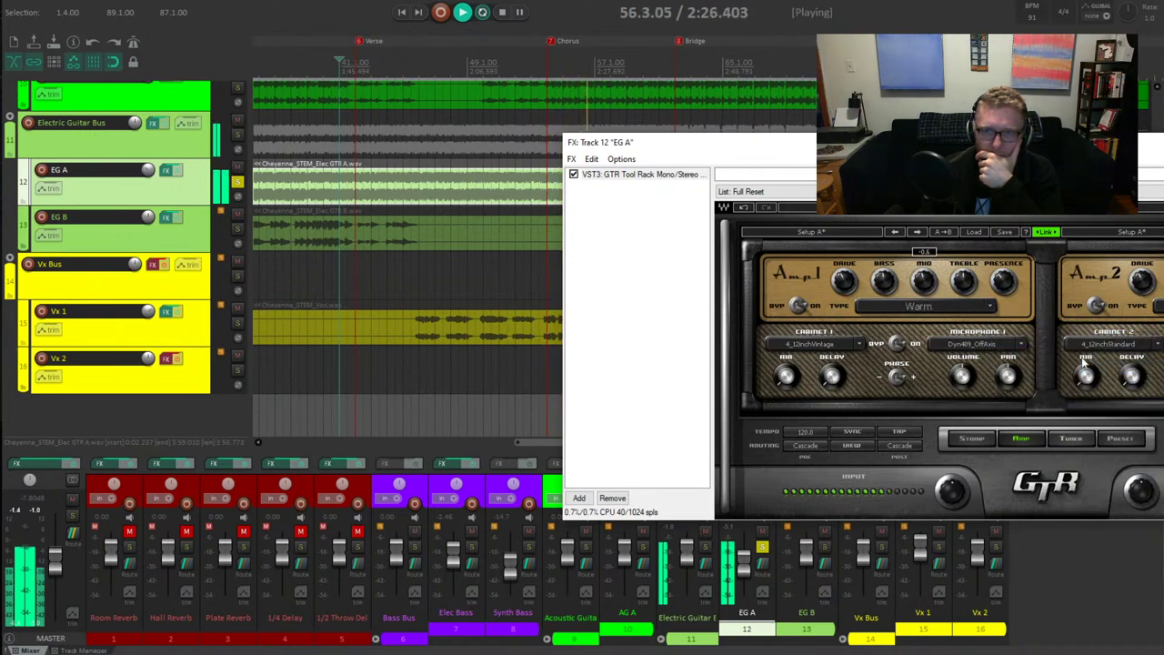
Audition the Punchy and Sweet types from the Clean category on Amp 1
click(991, 307)
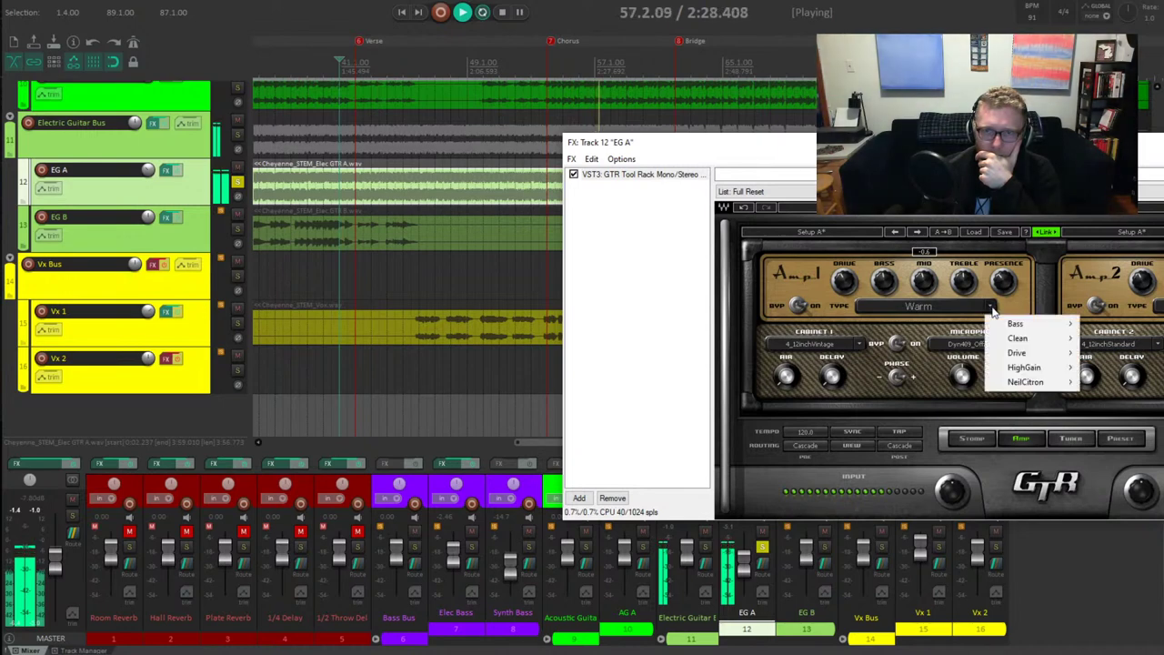
mouse_move(1046, 338)
click(1113, 382)
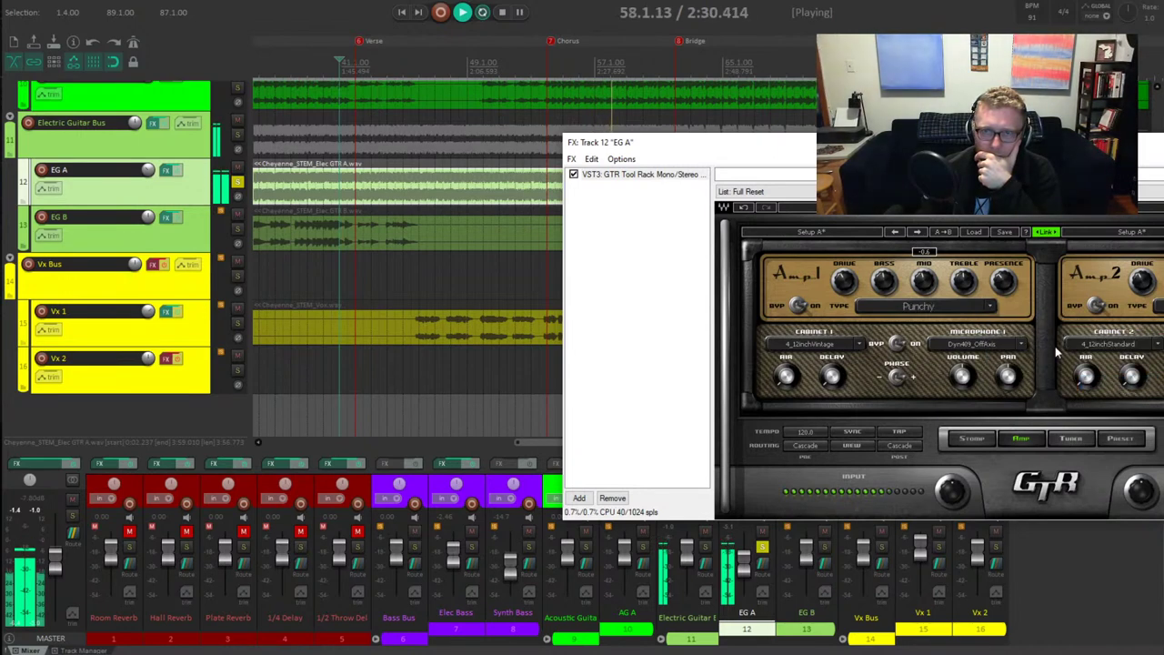
click(998, 309)
mouse_move(1046, 336)
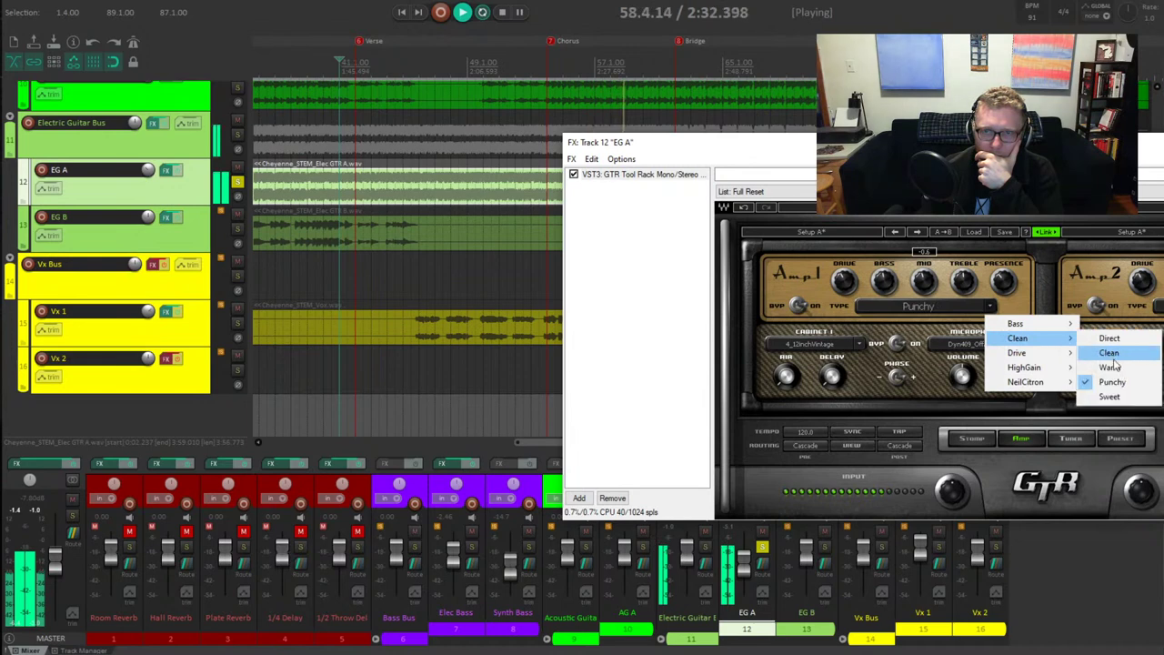
click(1124, 397)
Set Amp 1's type to Direct from the Clean category
click(991, 310)
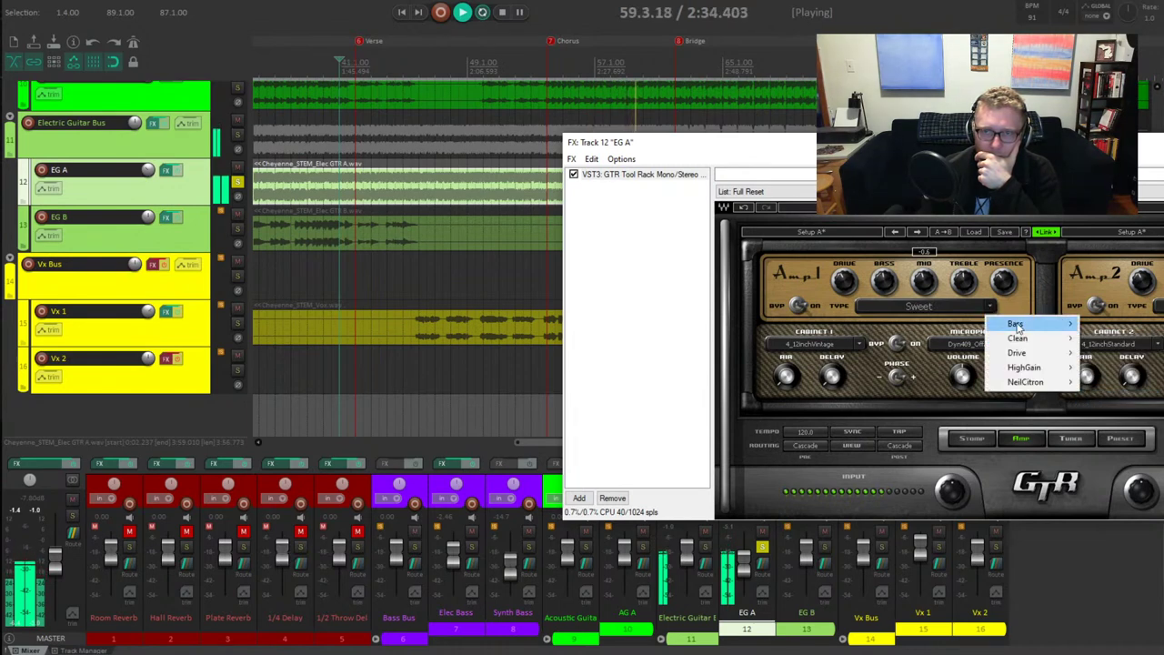
mouse_move(1050, 335)
click(1111, 336)
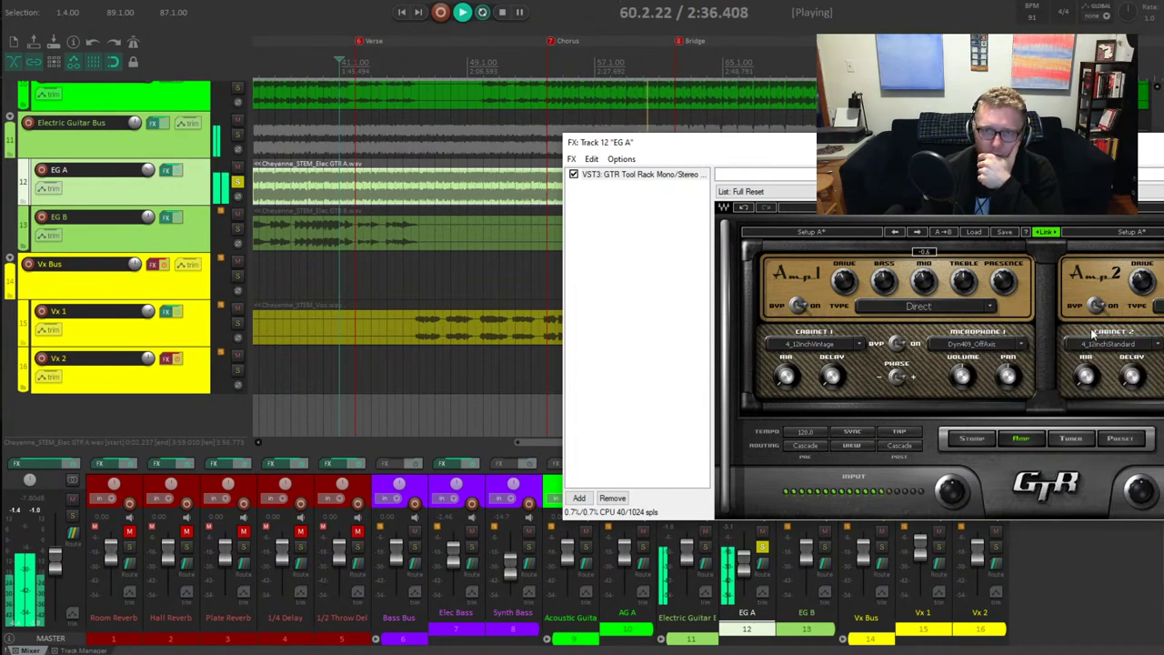
click(993, 309)
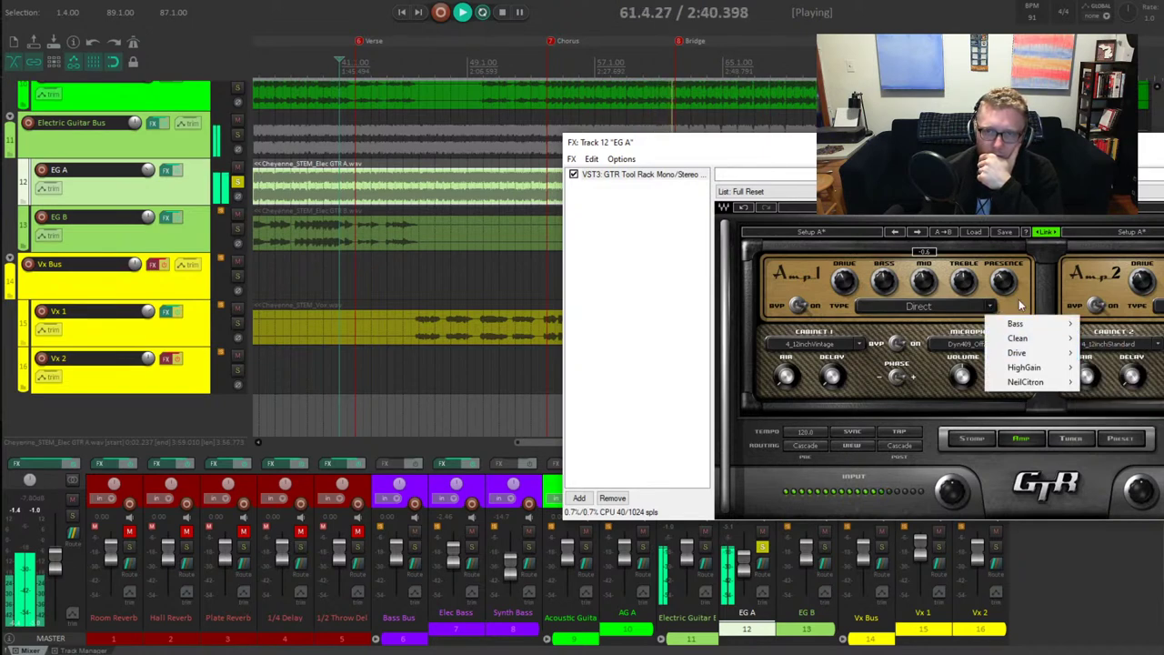
click(1027, 314)
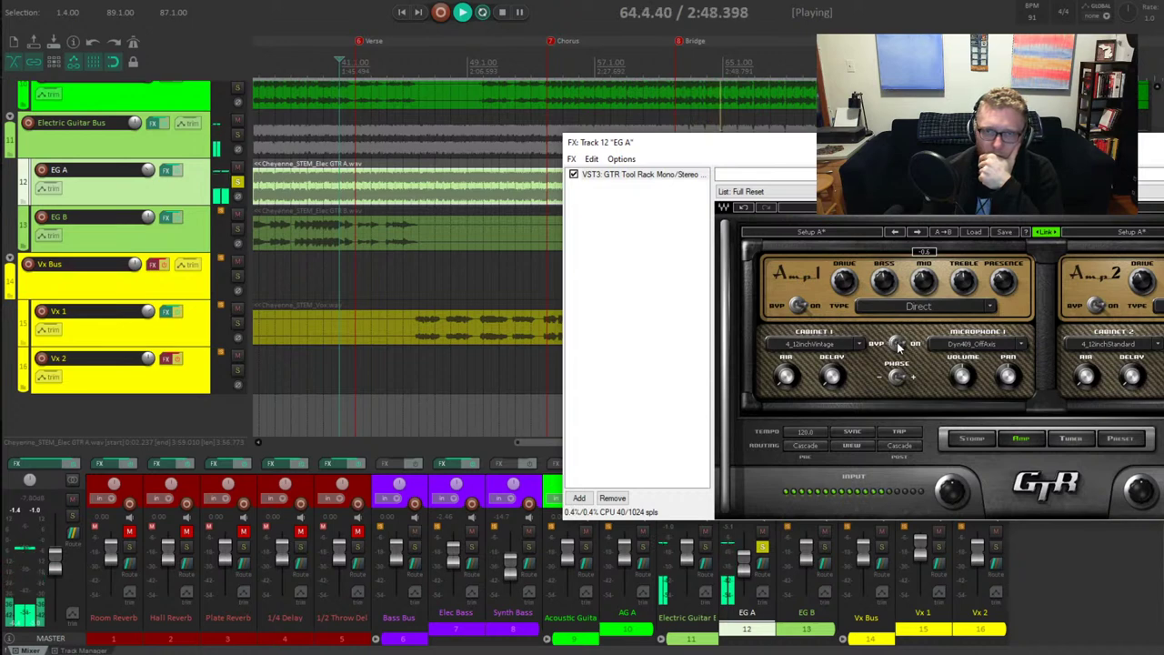
Try the ACME_12inch_Custom cabinet on Cabinet 1 and link the two amps
click(858, 346)
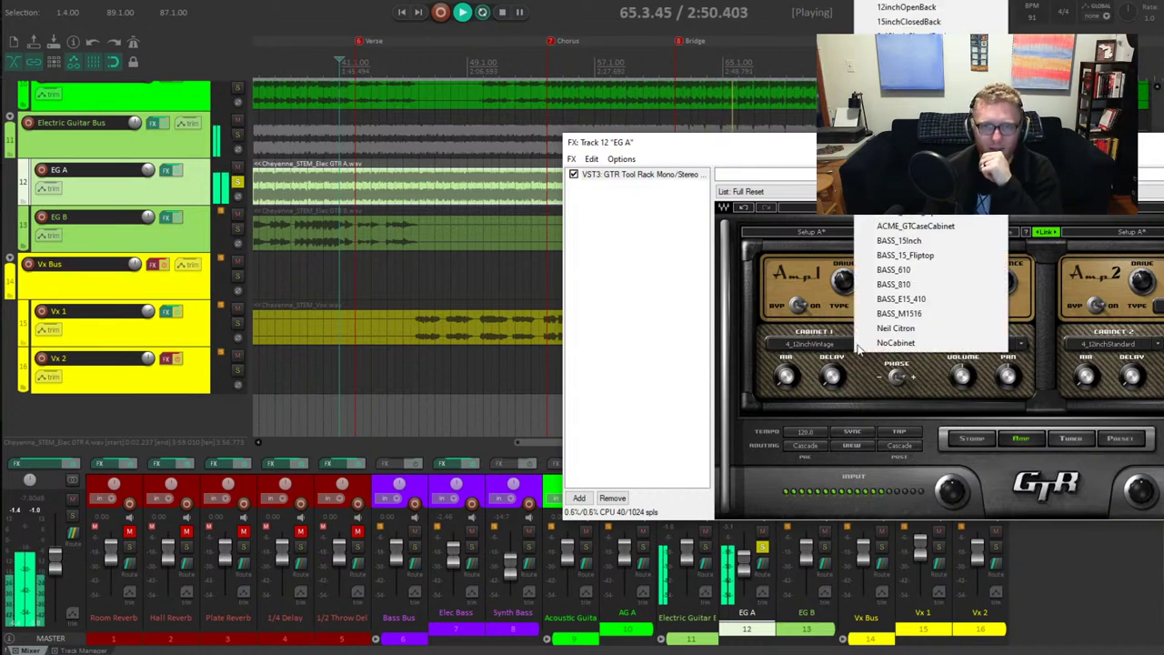
click(910, 211)
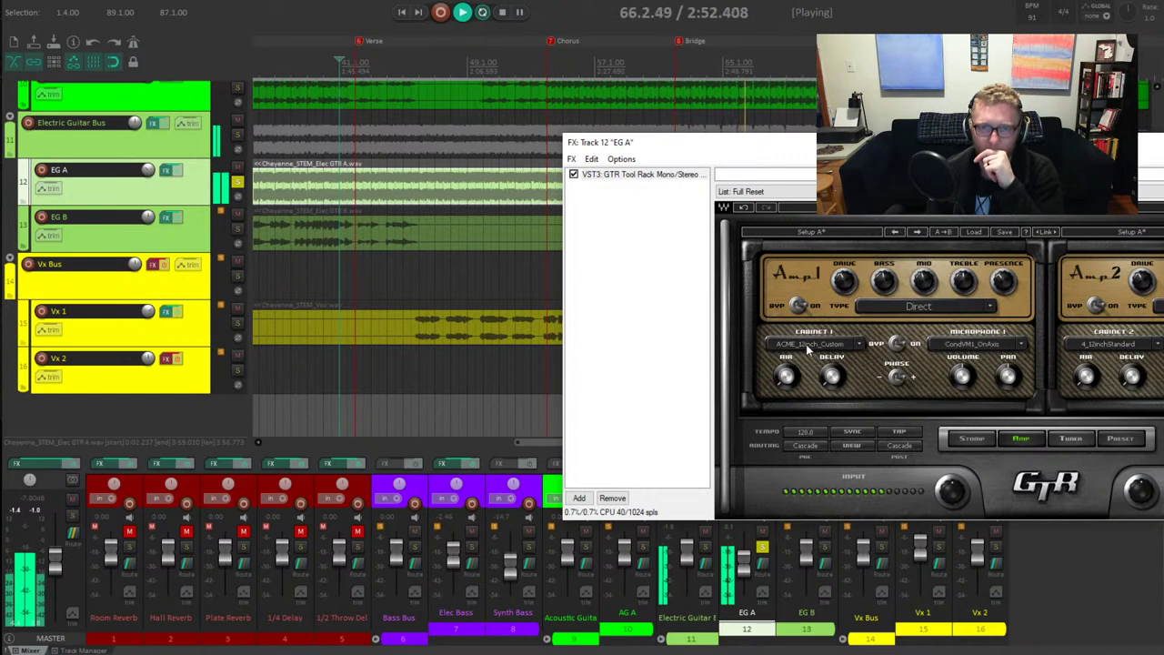
click(1046, 232)
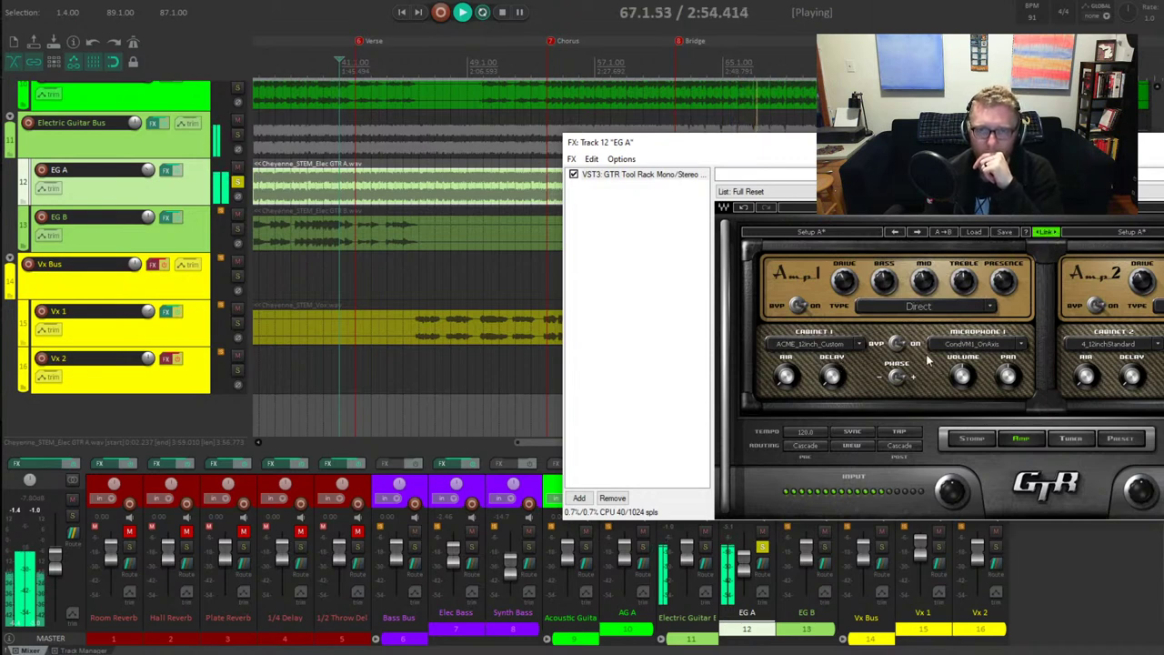
Audition the ACME cabinets on Cabinet 1 one after another, up to ACME_GTCaseCabinet, with the amps linked
scroll(826, 345, down, 1)
scroll(826, 345, down, 1)
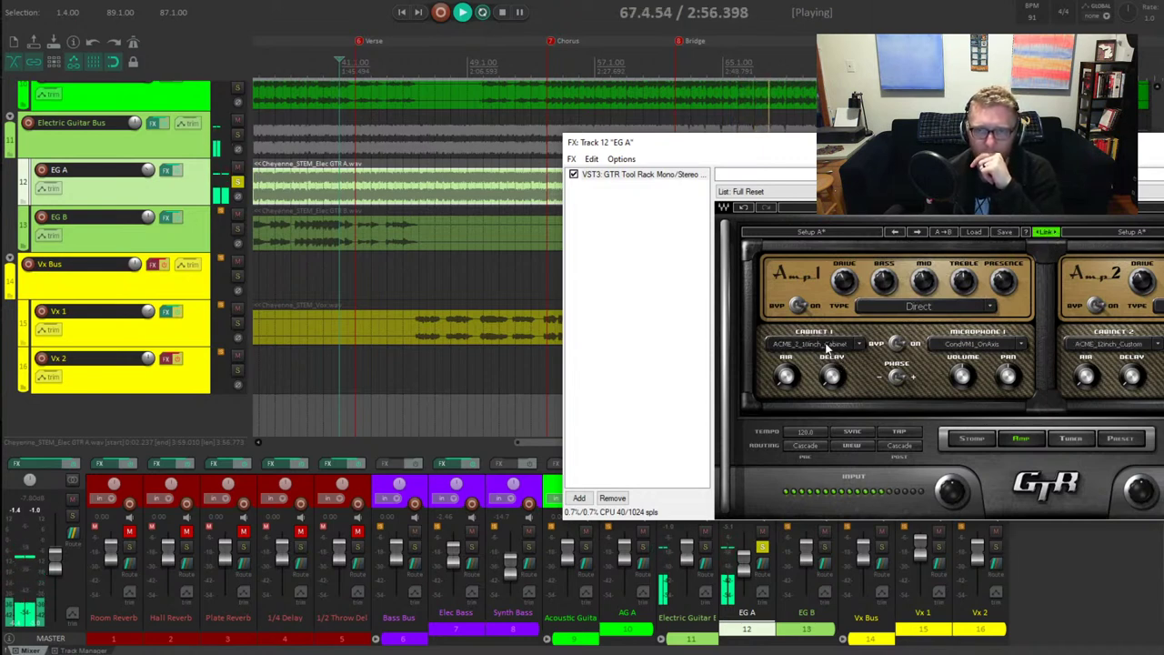
scroll(826, 345, down, 1)
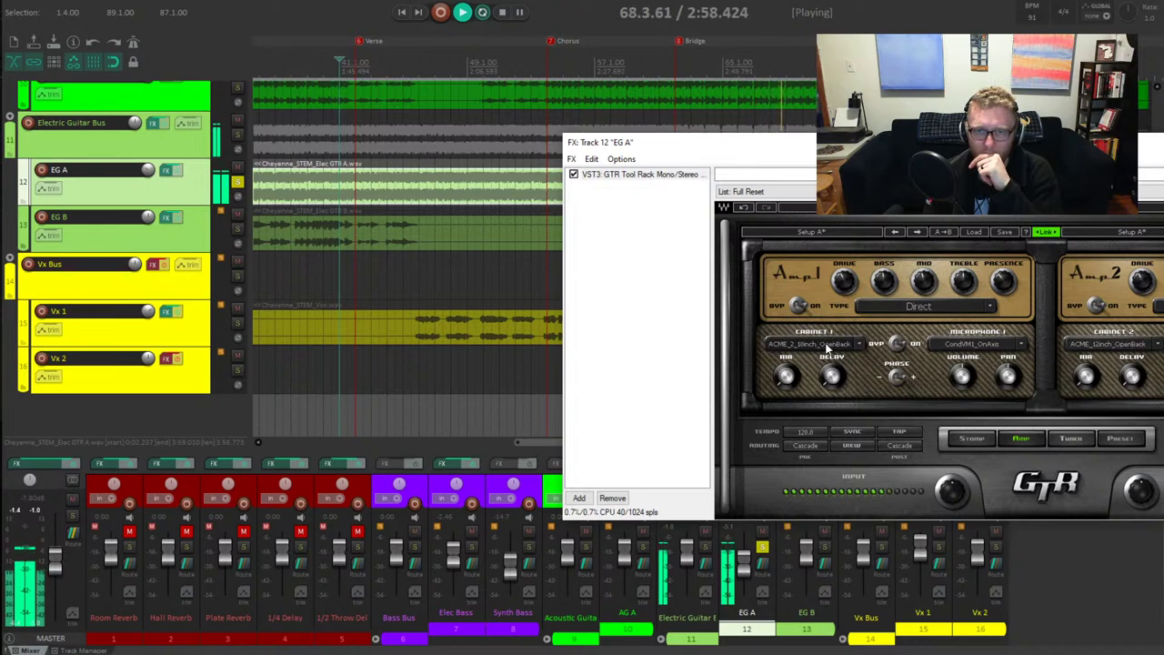
right_click(826, 346)
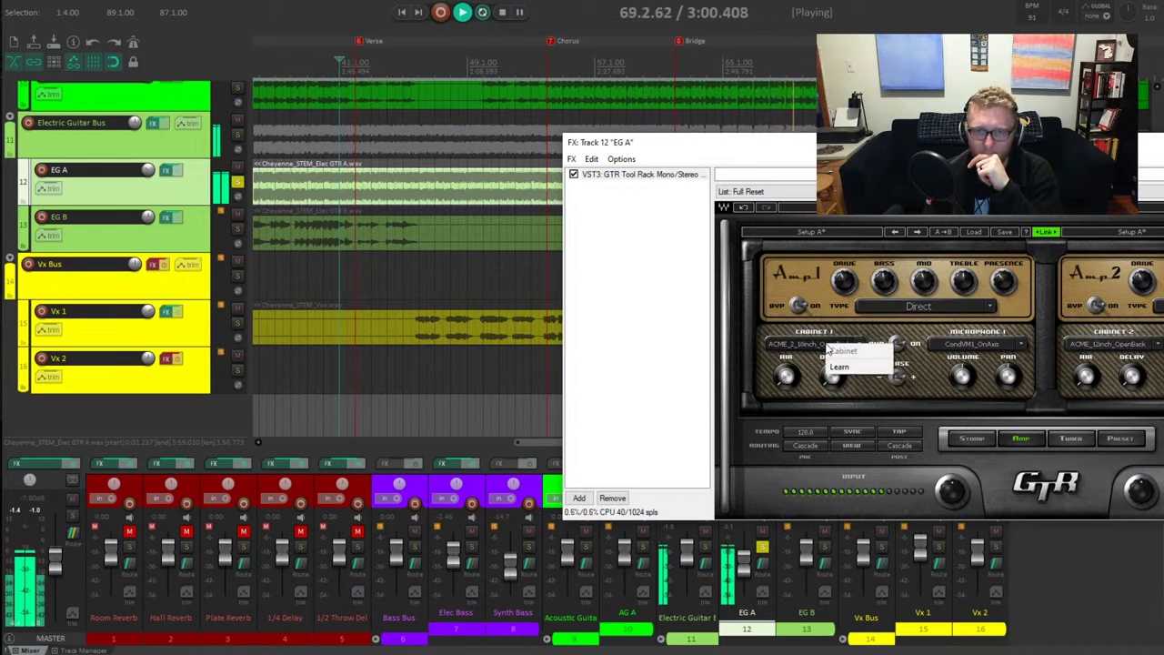
key(Escape)
scroll(821, 348, down, 2)
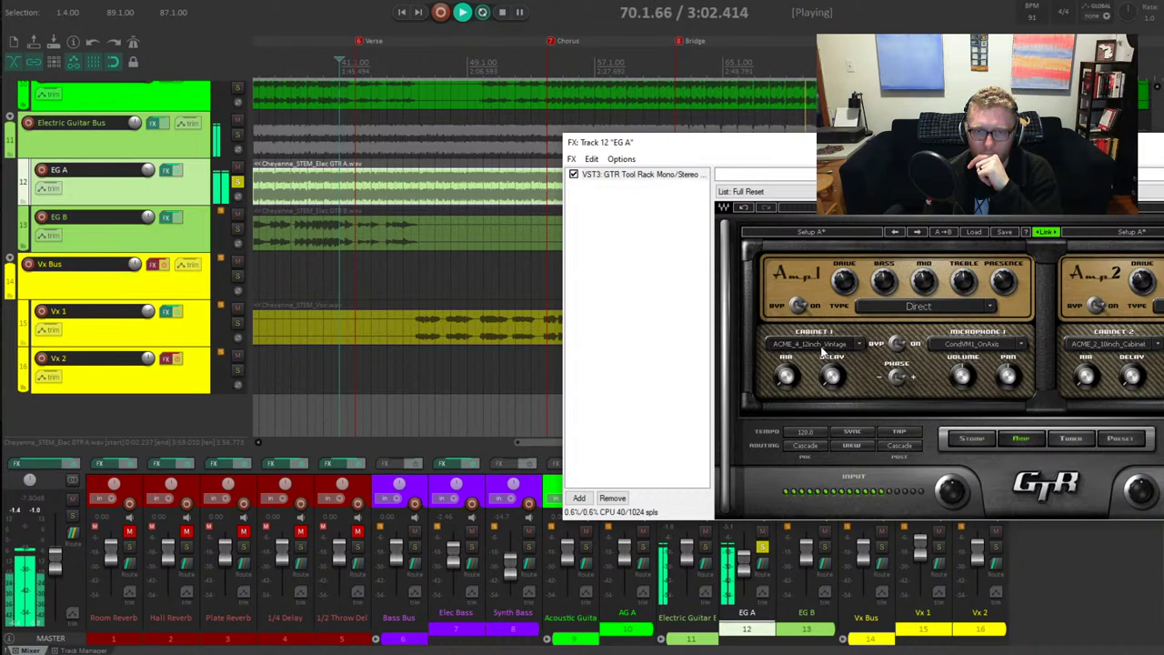
scroll(822, 349, down, 1)
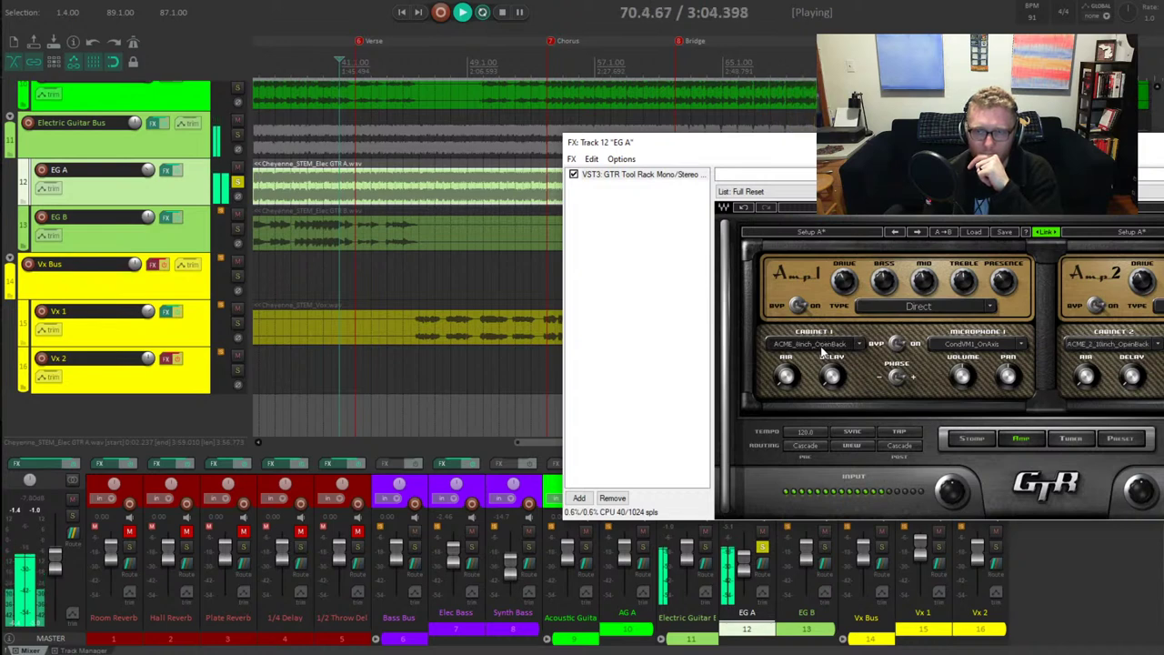
scroll(824, 352, down, 1)
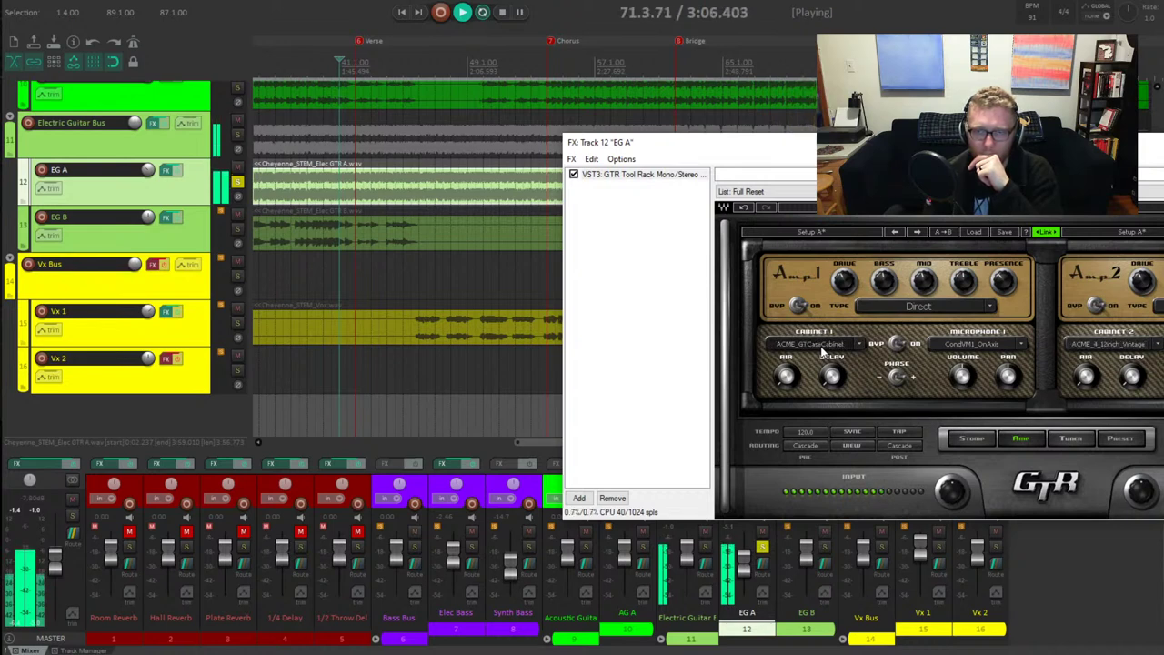
Unlink the two amps and set Cabinet 2 to 12inchOpenBack after trying BASS_15Inch
click(1036, 234)
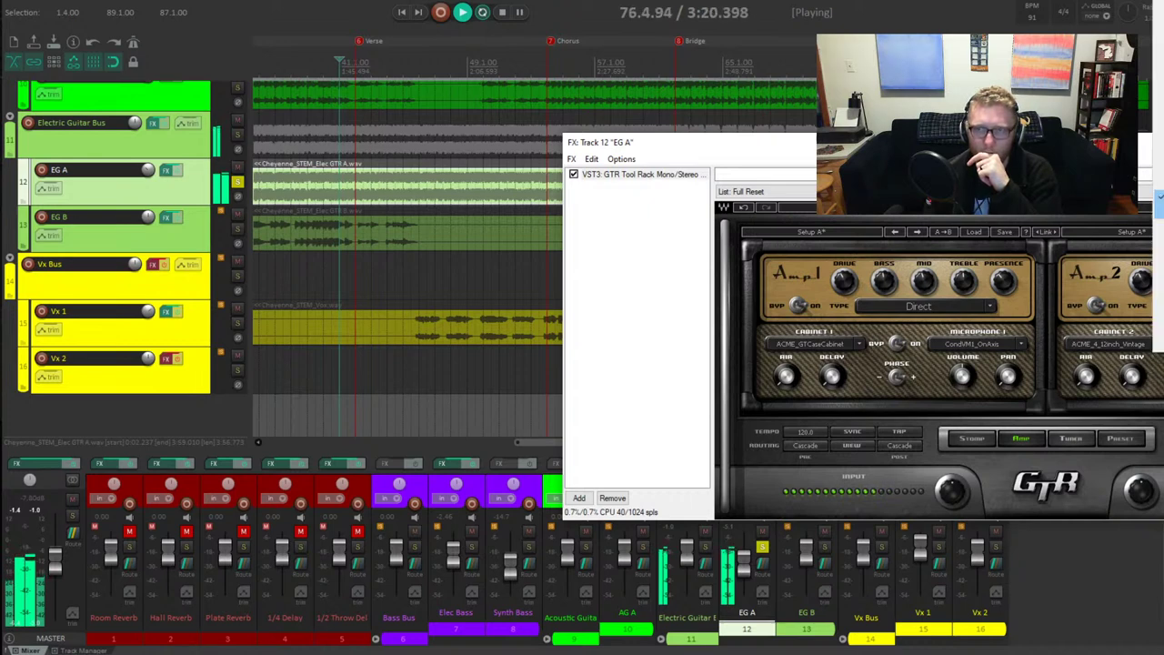
click(1158, 219)
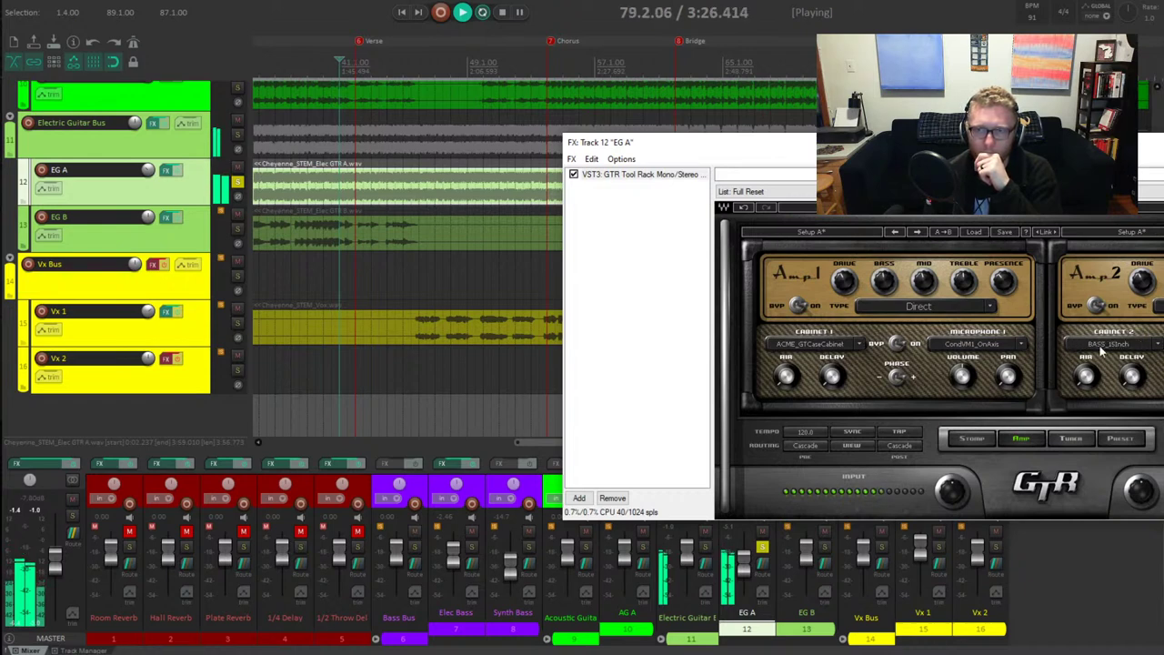
click(1158, 345)
click(1157, 37)
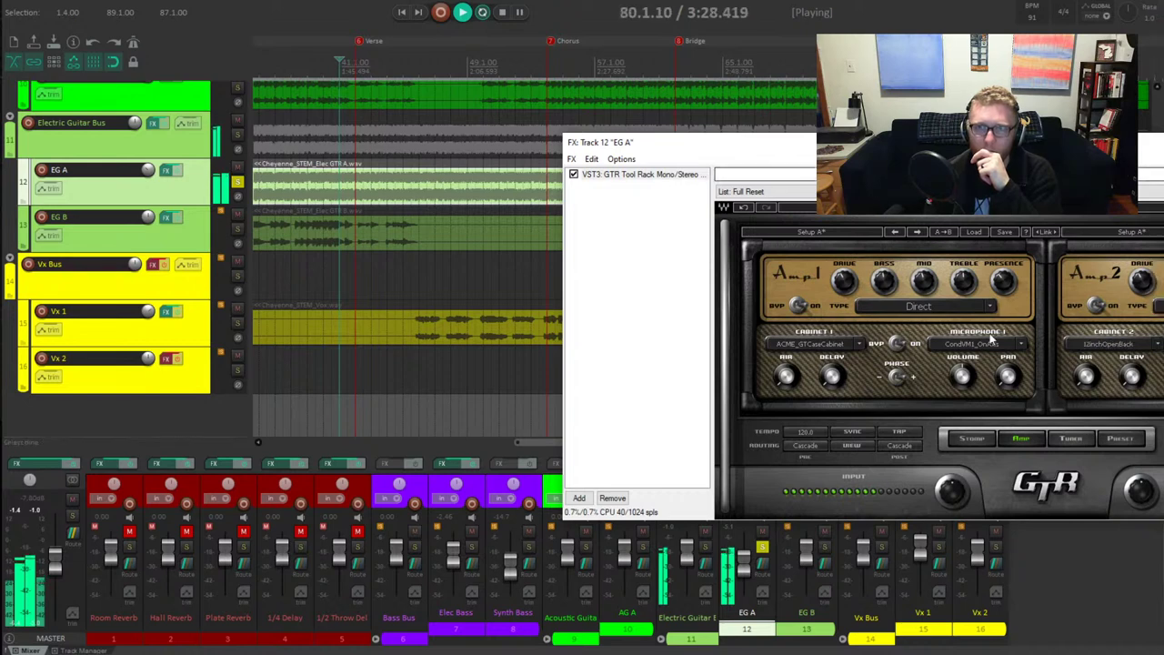
Set Cabinet 1 to 2_12InchClosedBack with the DynRE20_OnAxis microphone, and link the two amps again
click(862, 345)
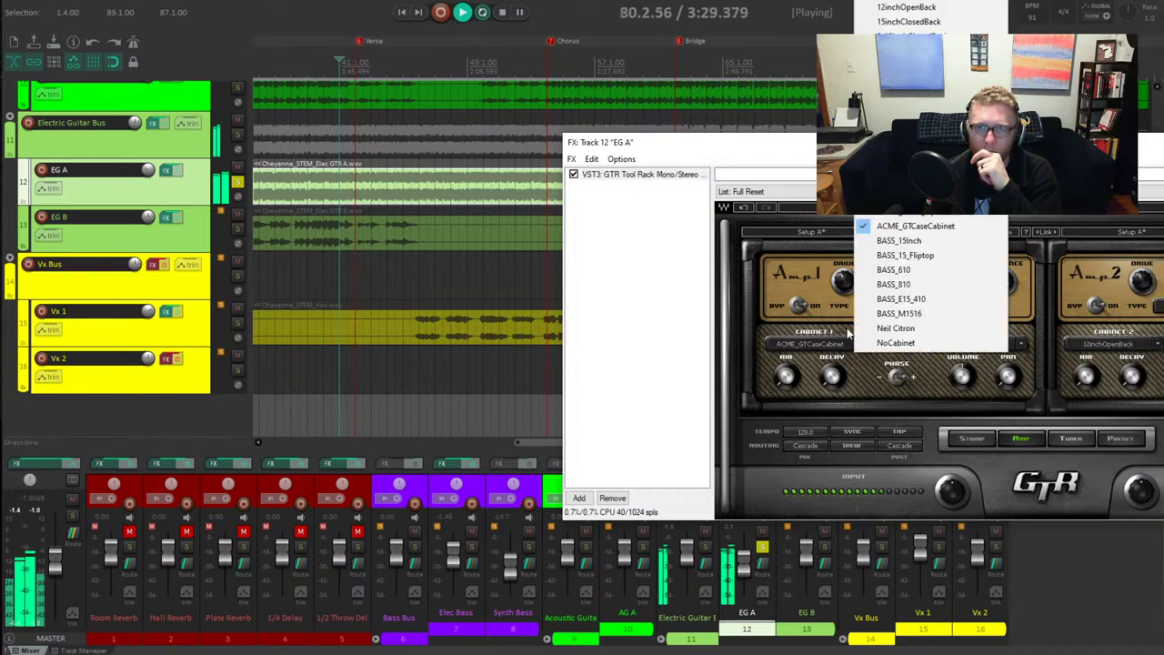
click(931, 22)
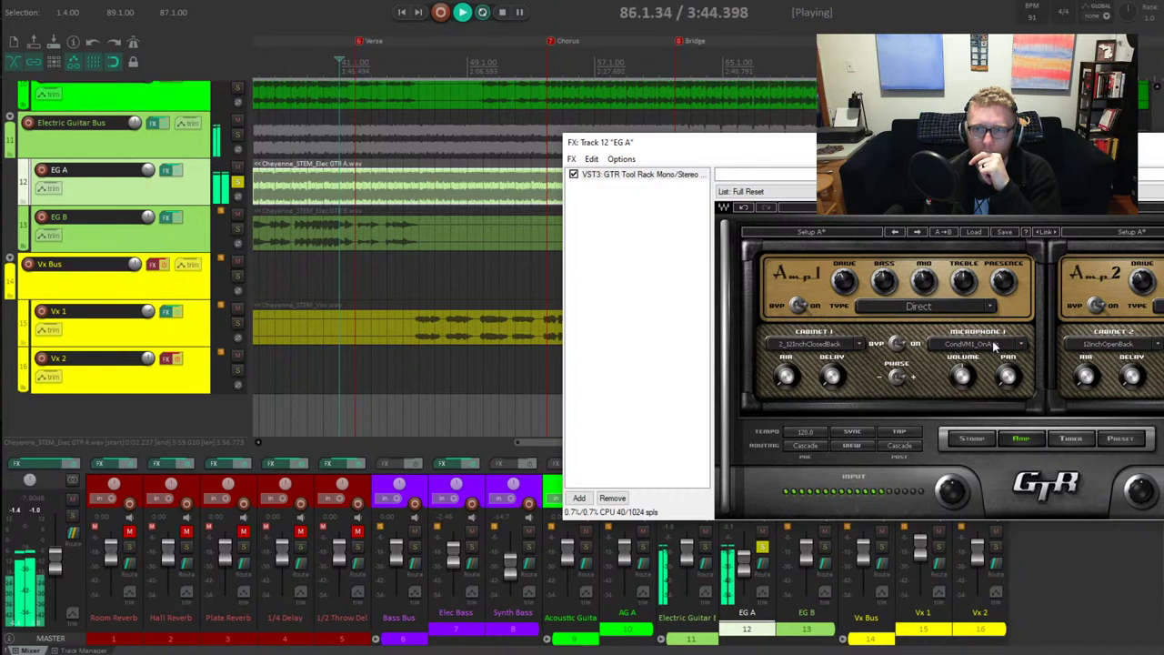
click(1020, 345)
click(1080, 491)
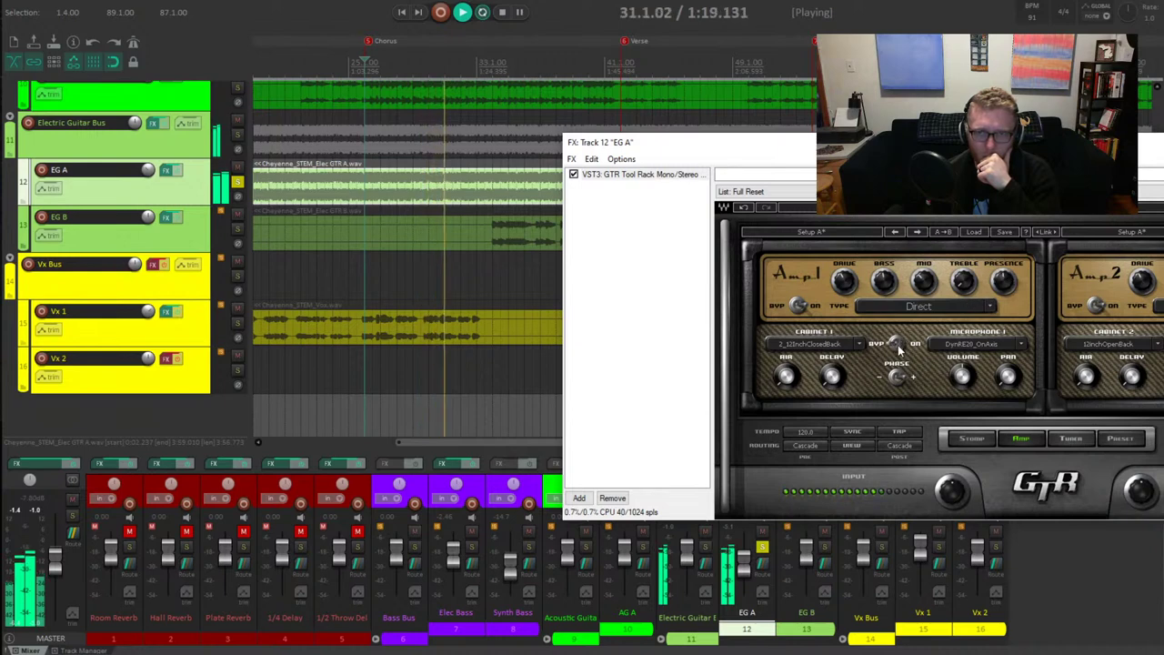
click(1045, 232)
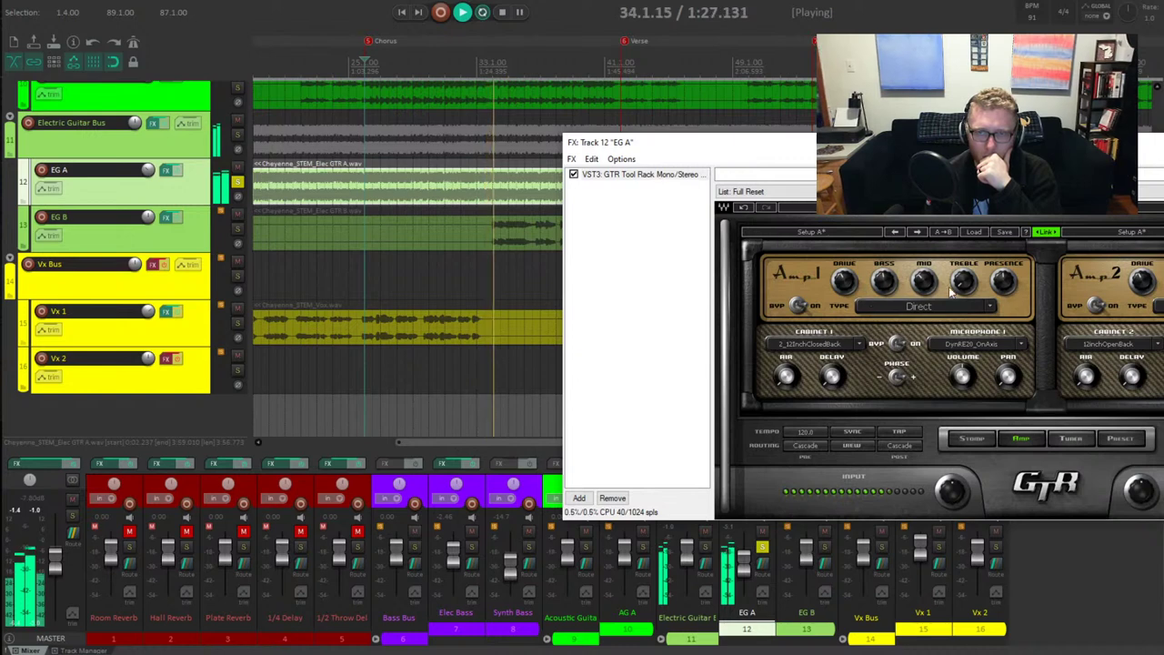
Adjust Amp 1's bass, and unsolo EG A to fine-tune the amp's mid against the full mix
drag(929, 289, 930, 277)
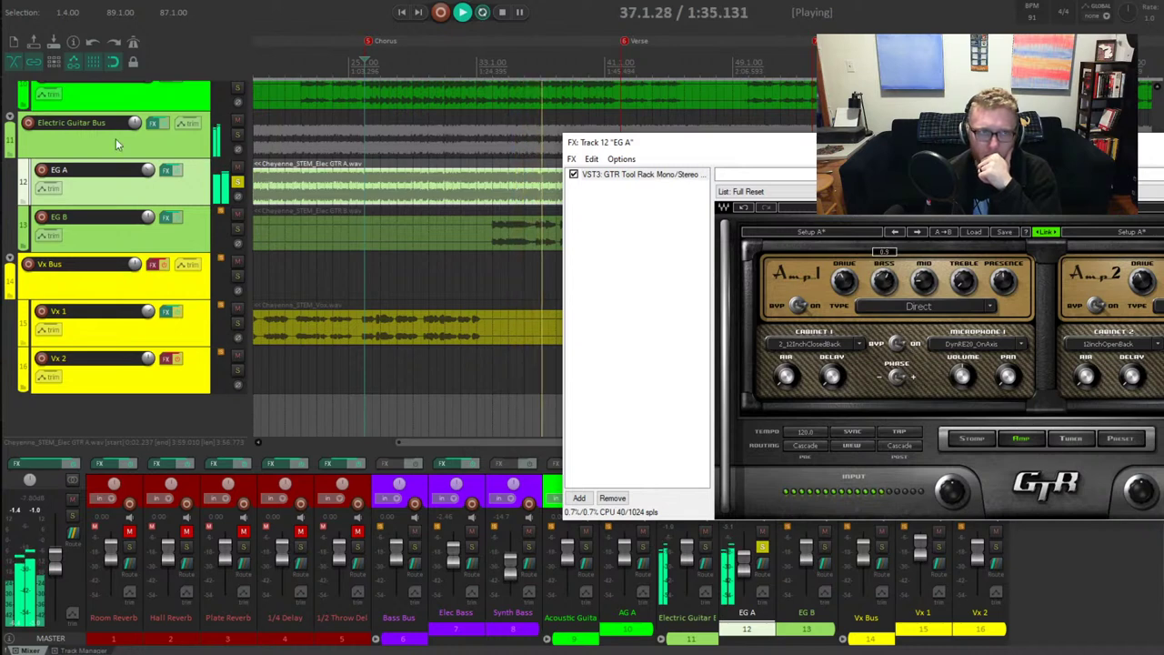
click(237, 182)
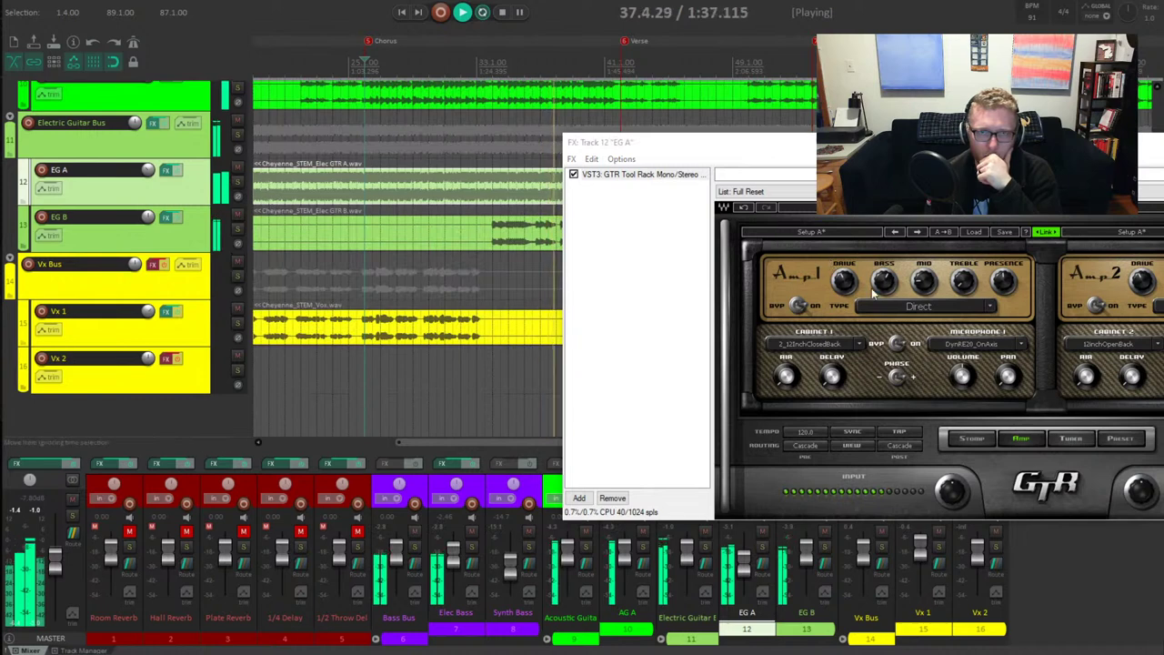
mouse_move(924, 282)
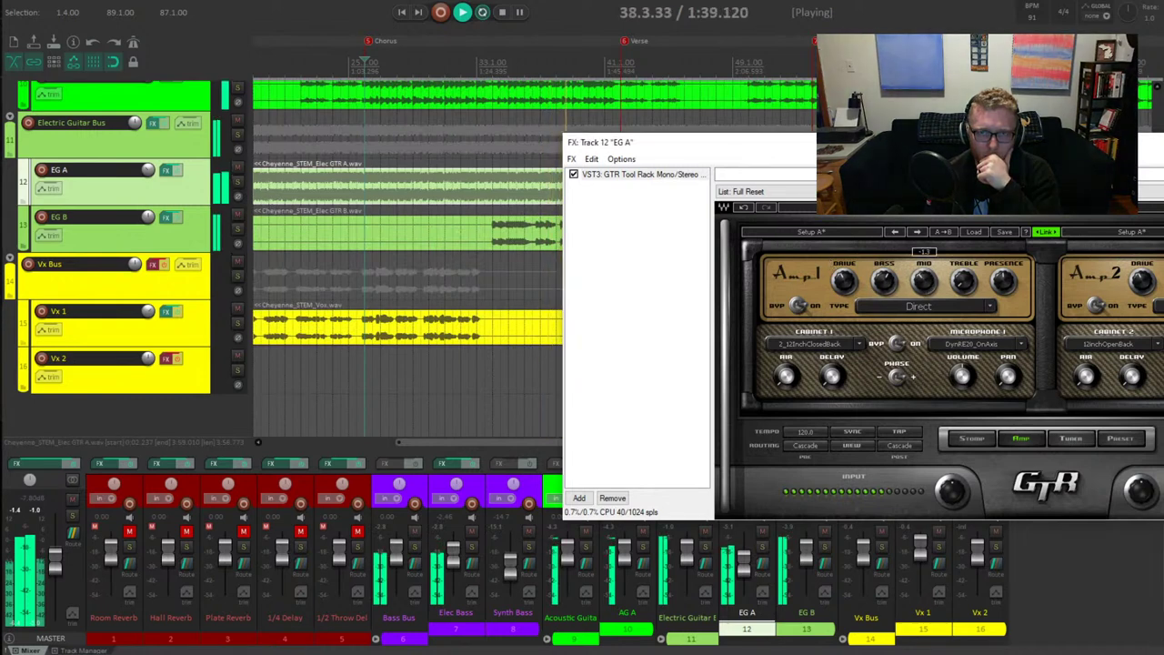
drag(924, 282, 924, 273)
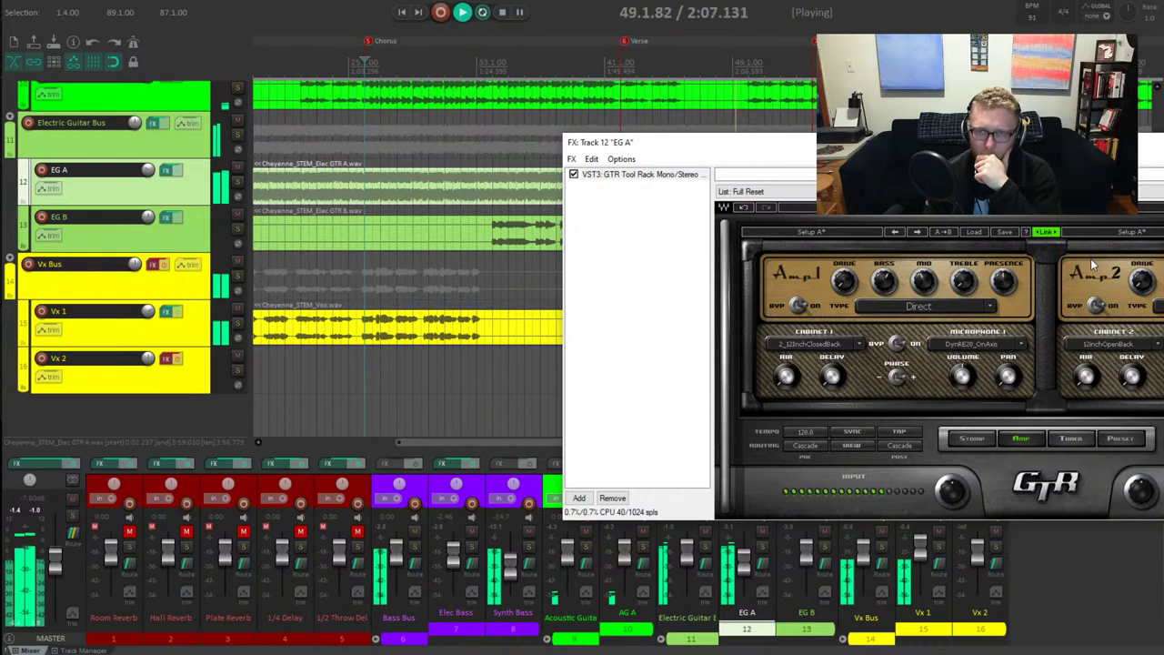
Raise Amp 1's mid slightly and set its treble to about 0.7 while the full mix plays
mouse_move(925, 289)
drag(925, 289, 926, 280)
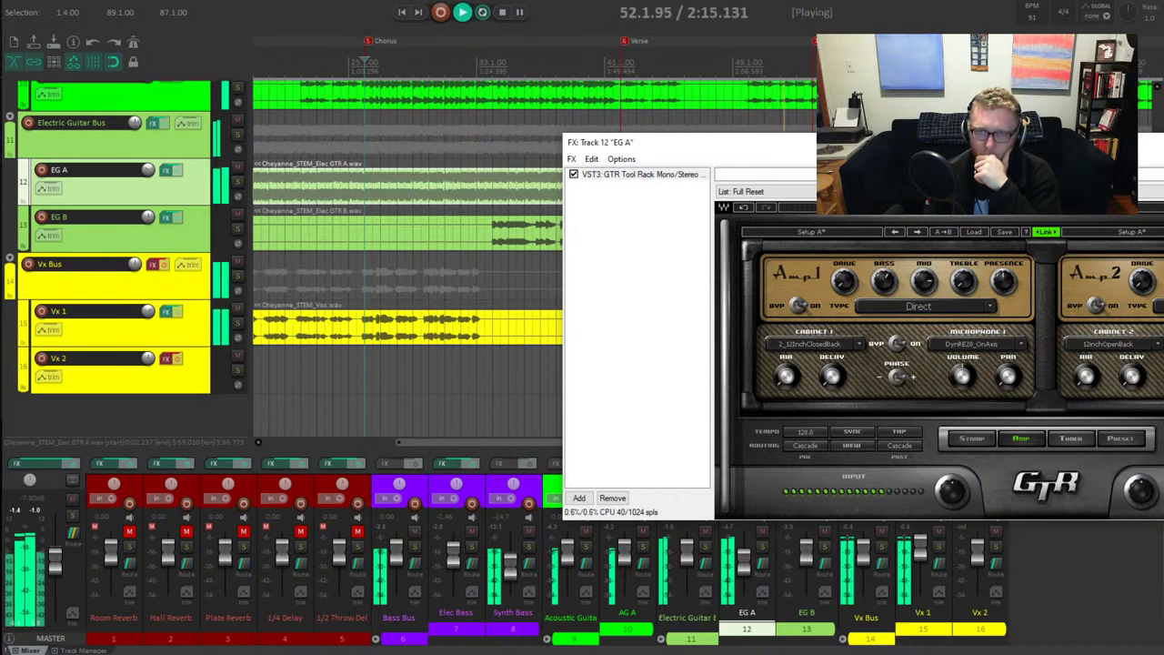
drag(967, 289, 967, 274)
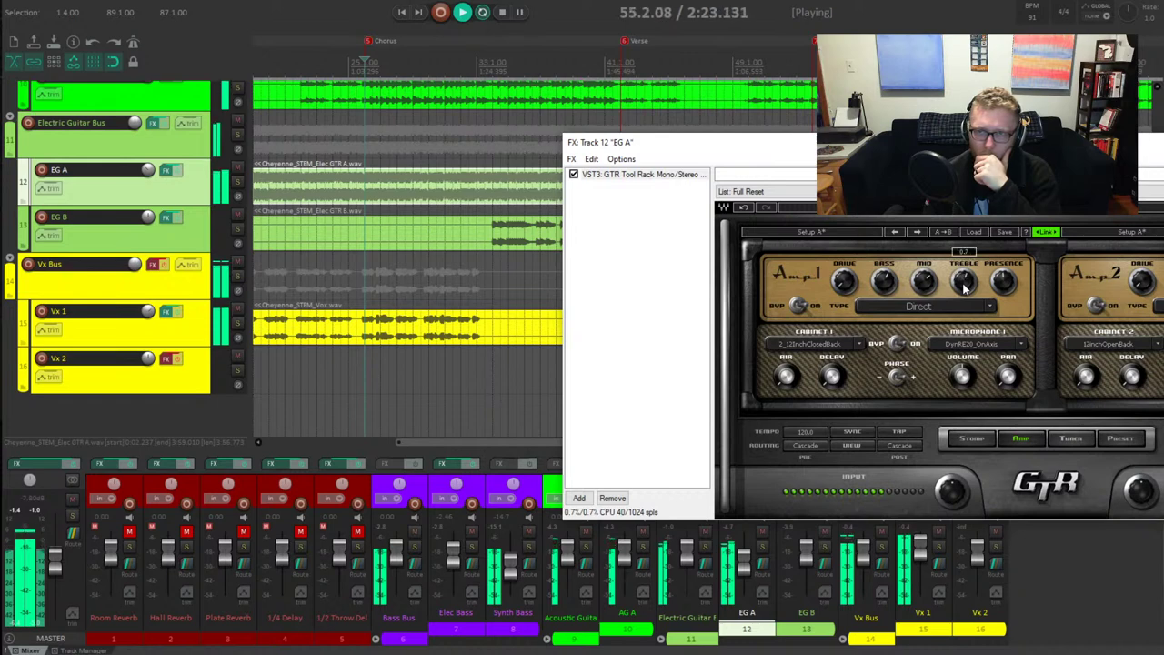
Lower Amp 1's treble to about 0.5 against the full mix and close EG A's effects window
mouse_move(965, 287)
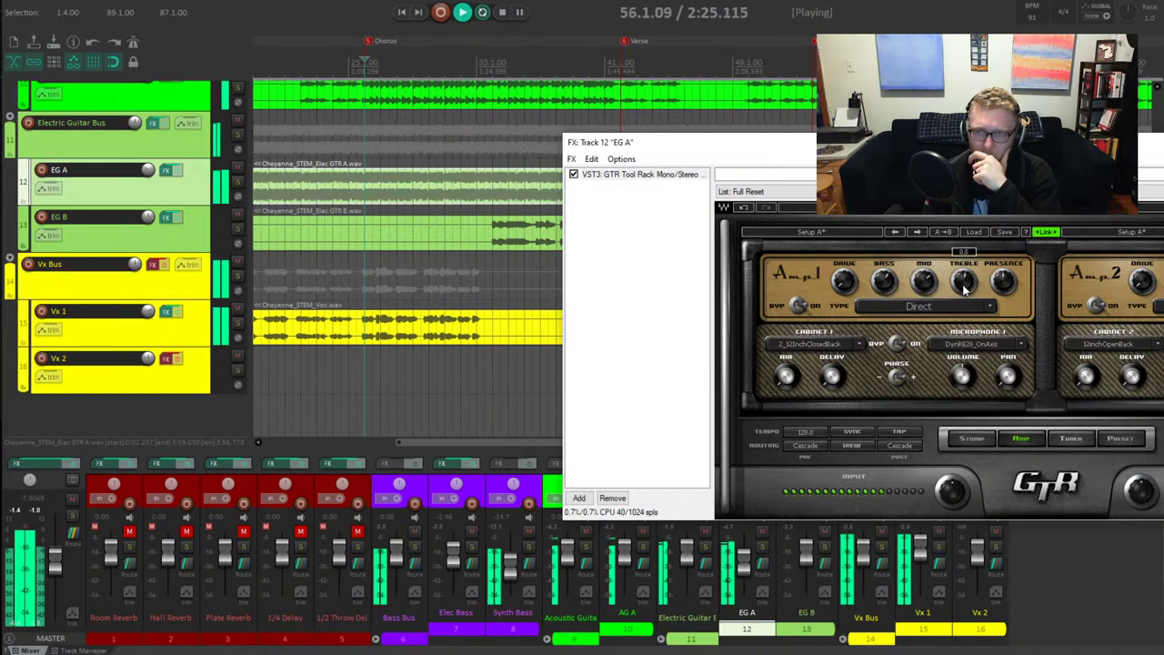
mouse_move(923, 287)
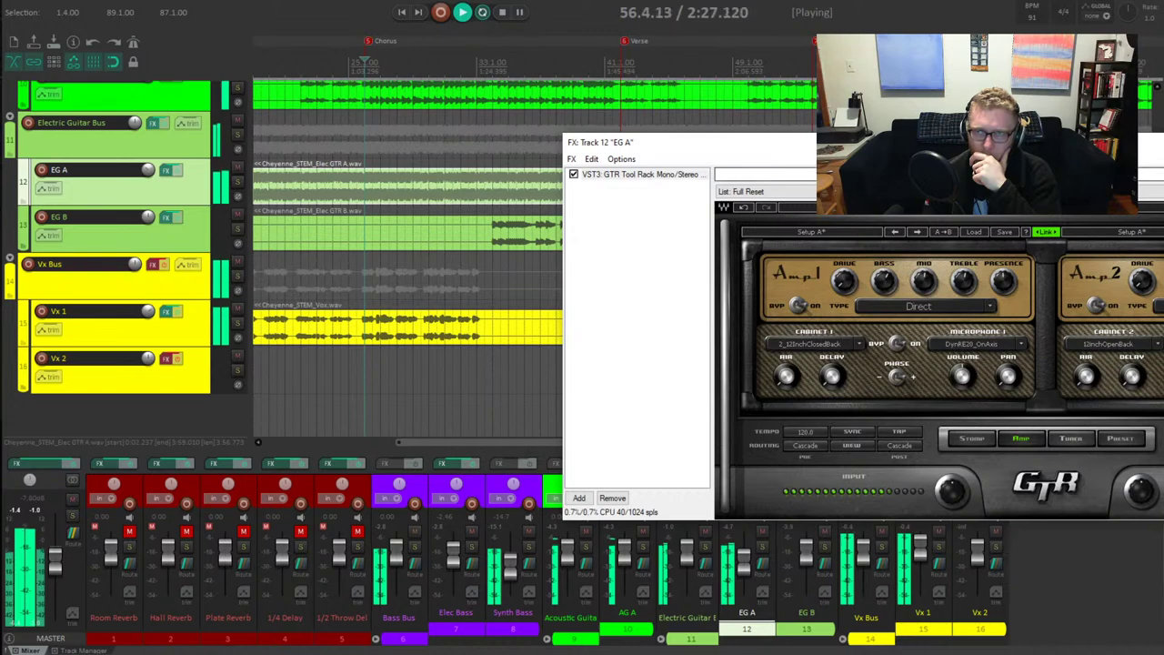
key(Escape)
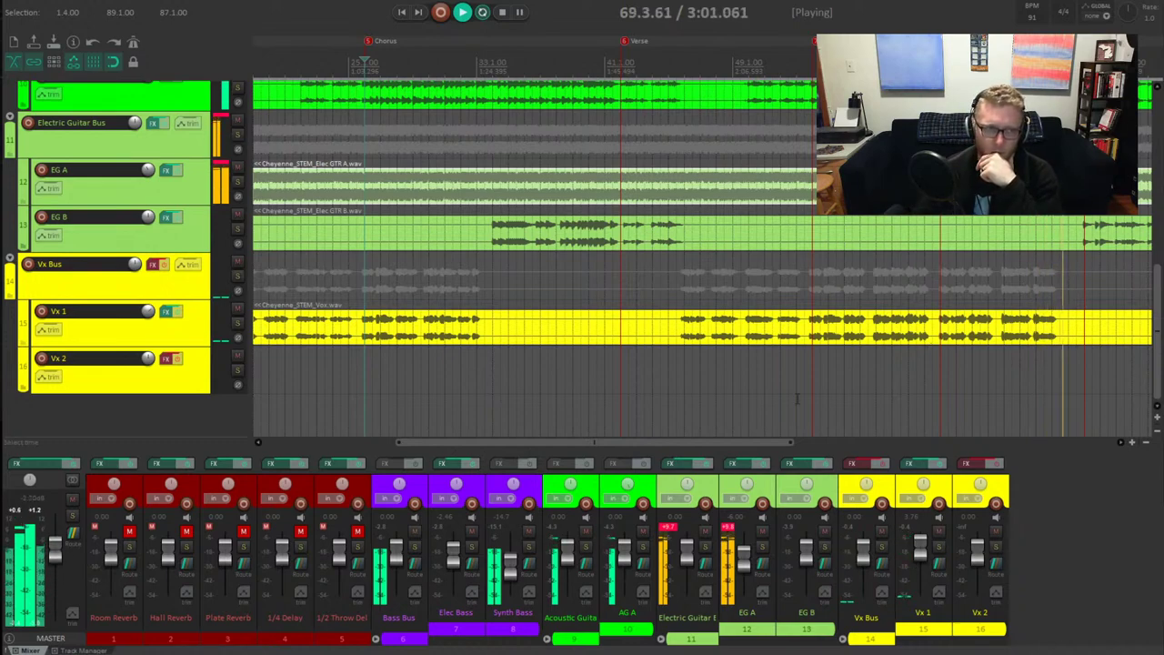
Return the master fader to 0 dB and lower the EG A and EG B faders, with EG B at about -3.3 dB
key(Page_Down)
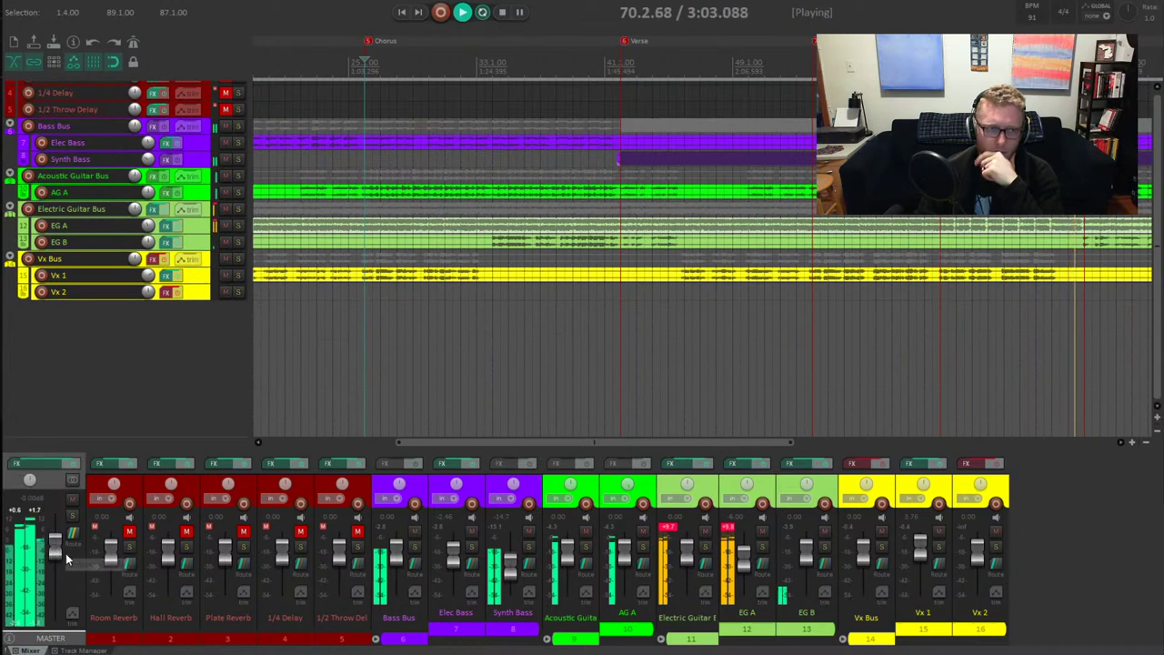
scroll(49, 349, up, 1)
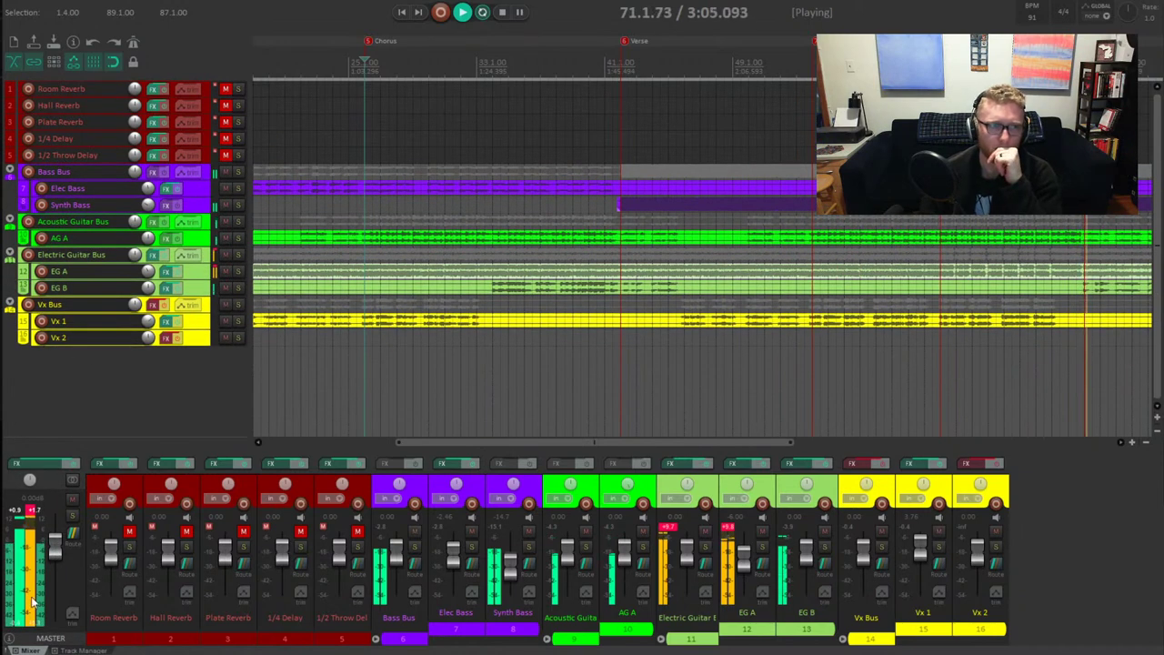
double_click(91, 321)
key(Return)
drag(191, 329, 189, 369)
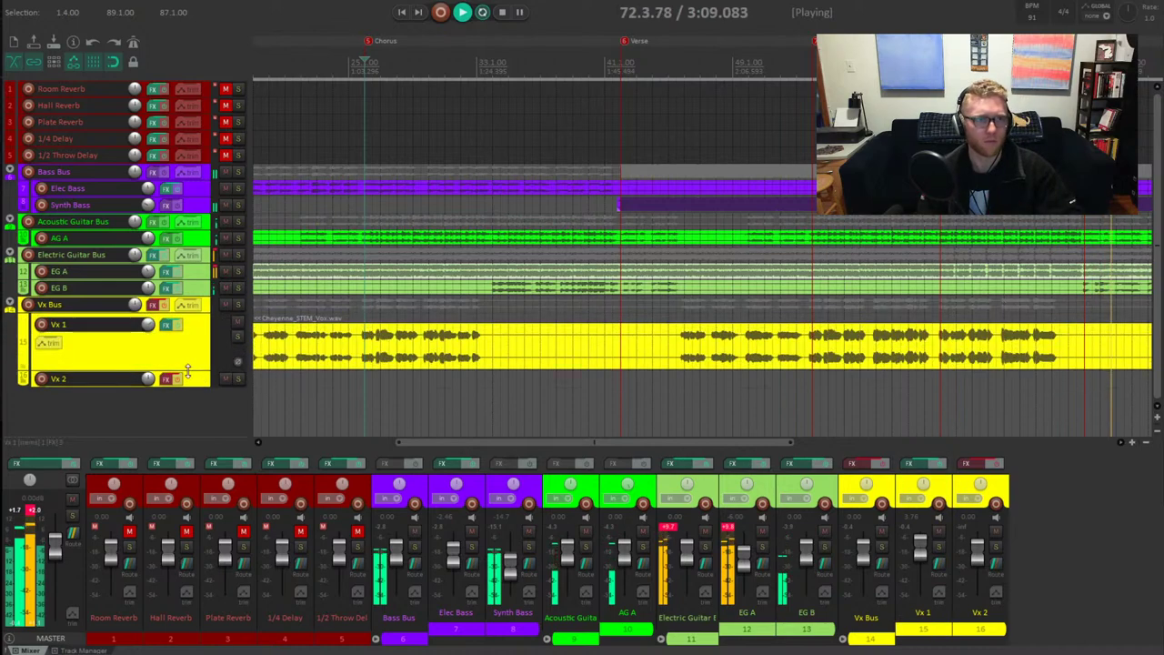
scroll(188, 370, up, 2)
scroll(188, 345, up, 2)
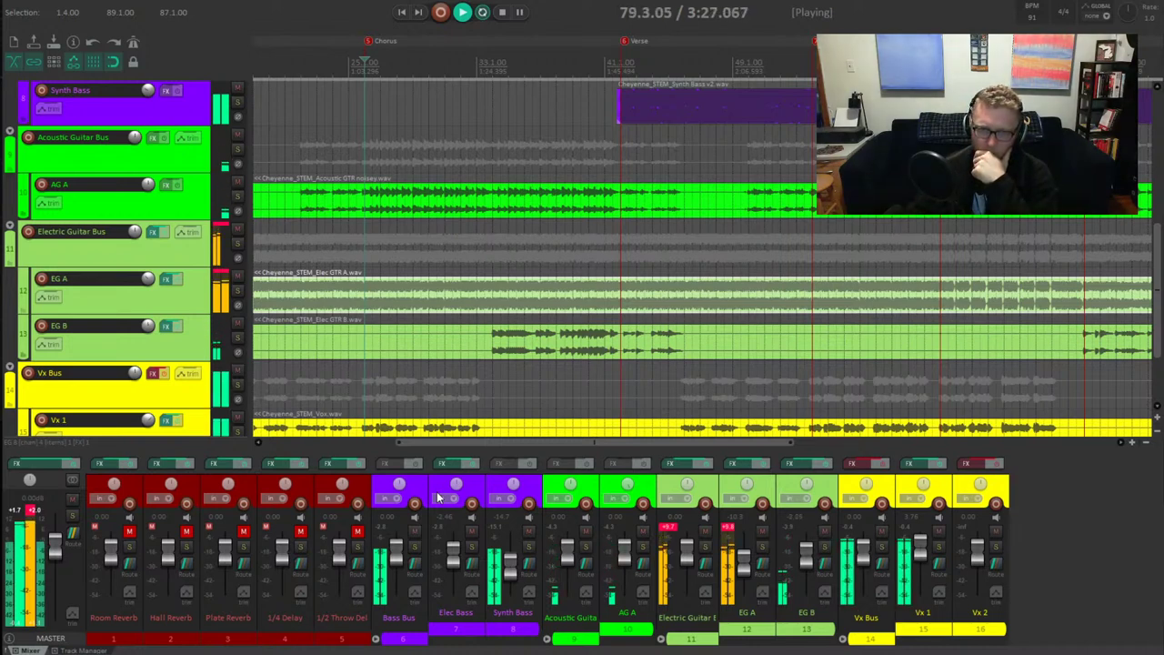
Replay the mix from the verse after the bridge and clear the peak readings on the Electric Guitar Bus and EG A
key(space)
key(space)
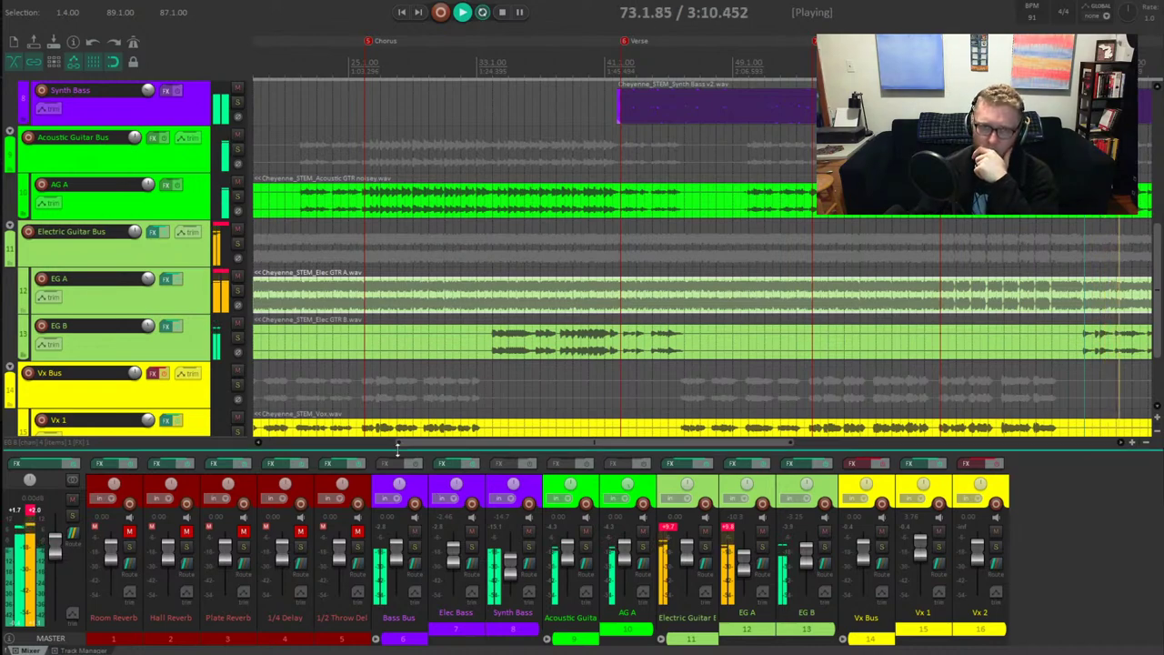
drag(470, 445, 665, 444)
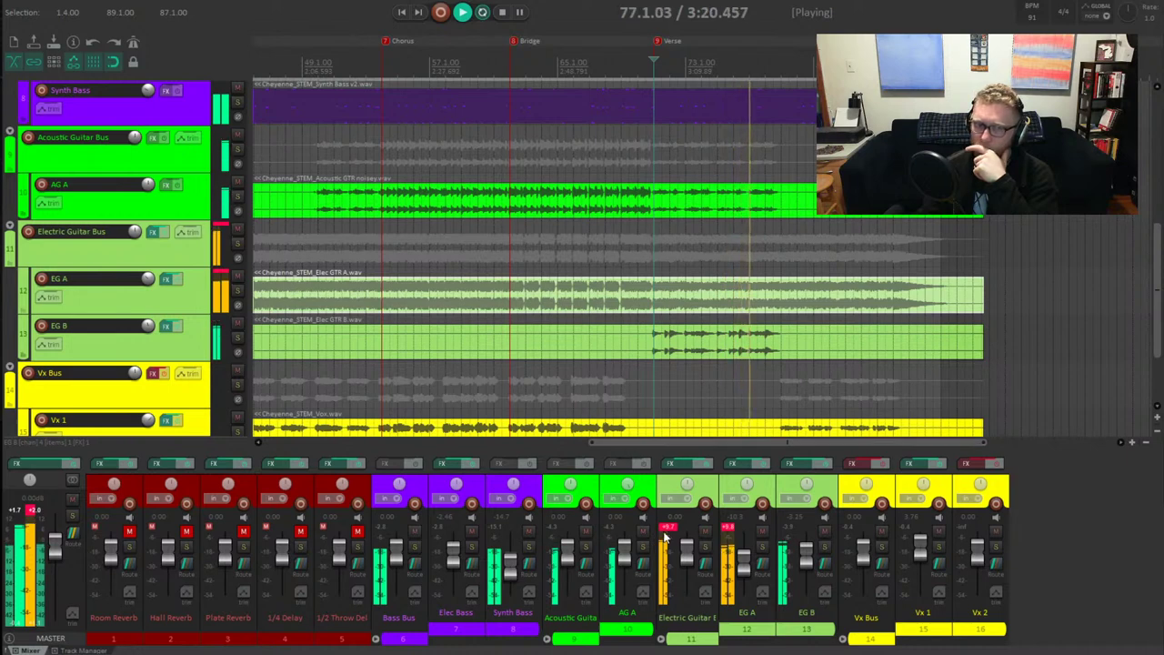
click(732, 532)
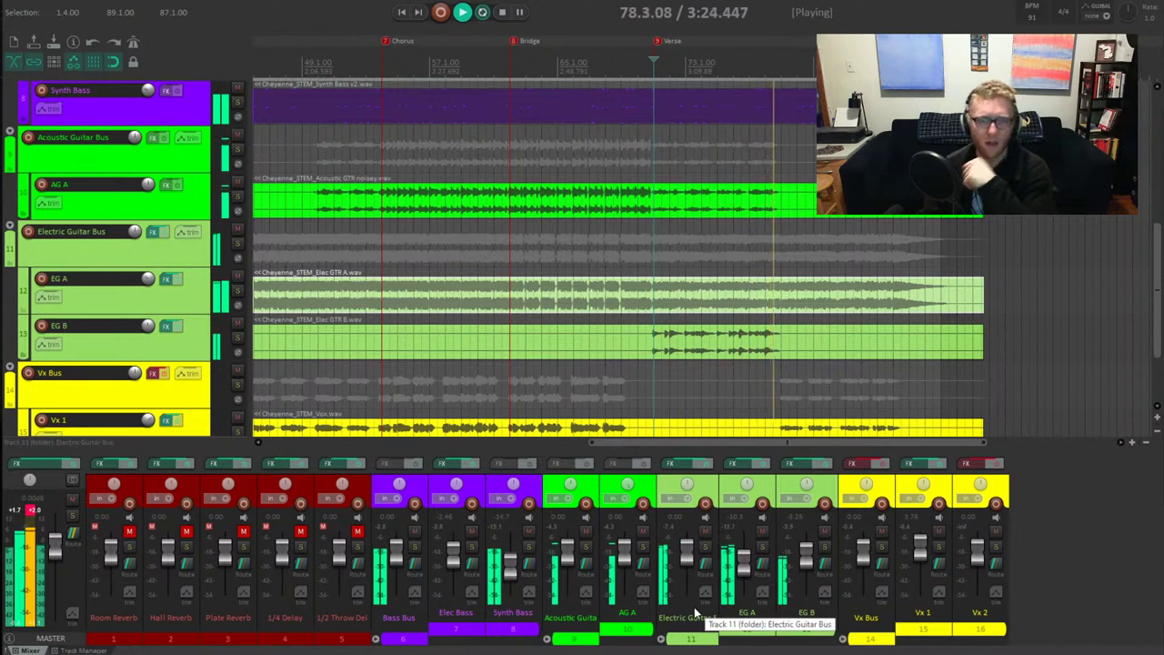
key(space)
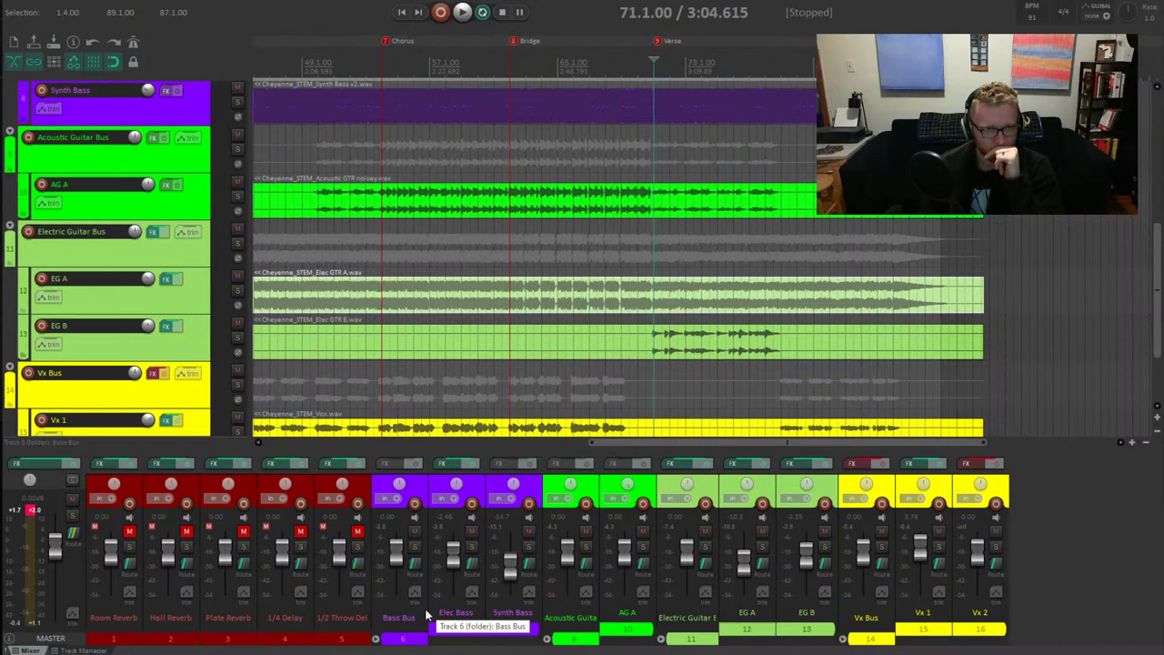
Go back through the section markers to the chorus at bar 54 and examine the bass and guitar tracks
key(bracketleft)
key(bracketleft)
key(bracketleft)
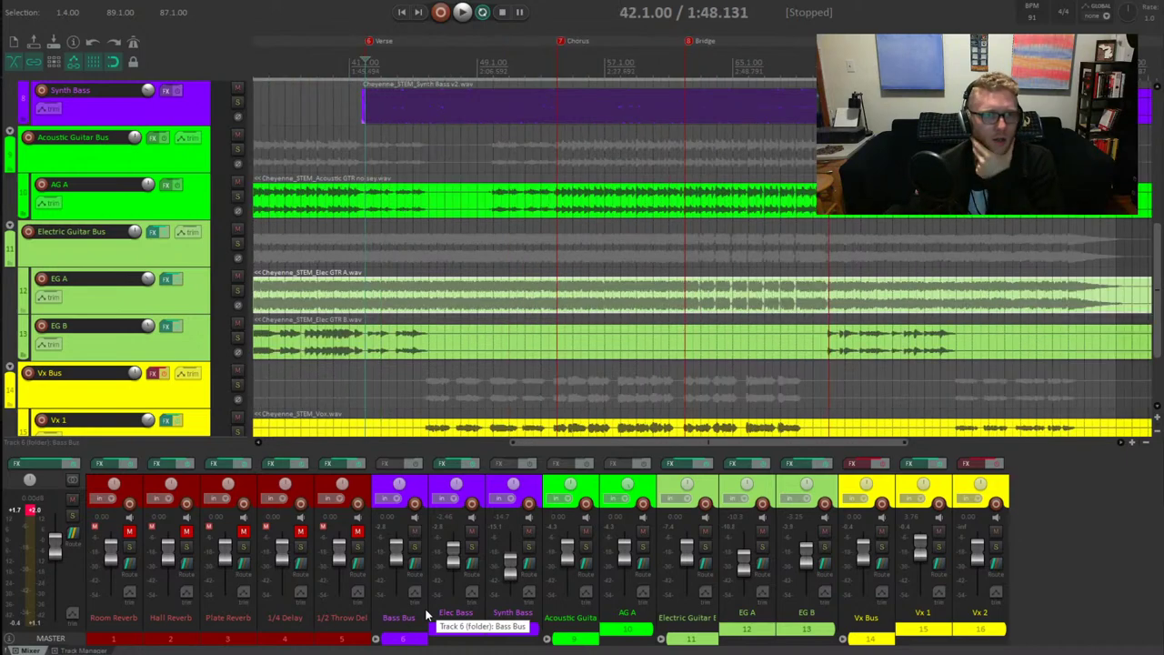
key(bracketleft)
key(bracketright)
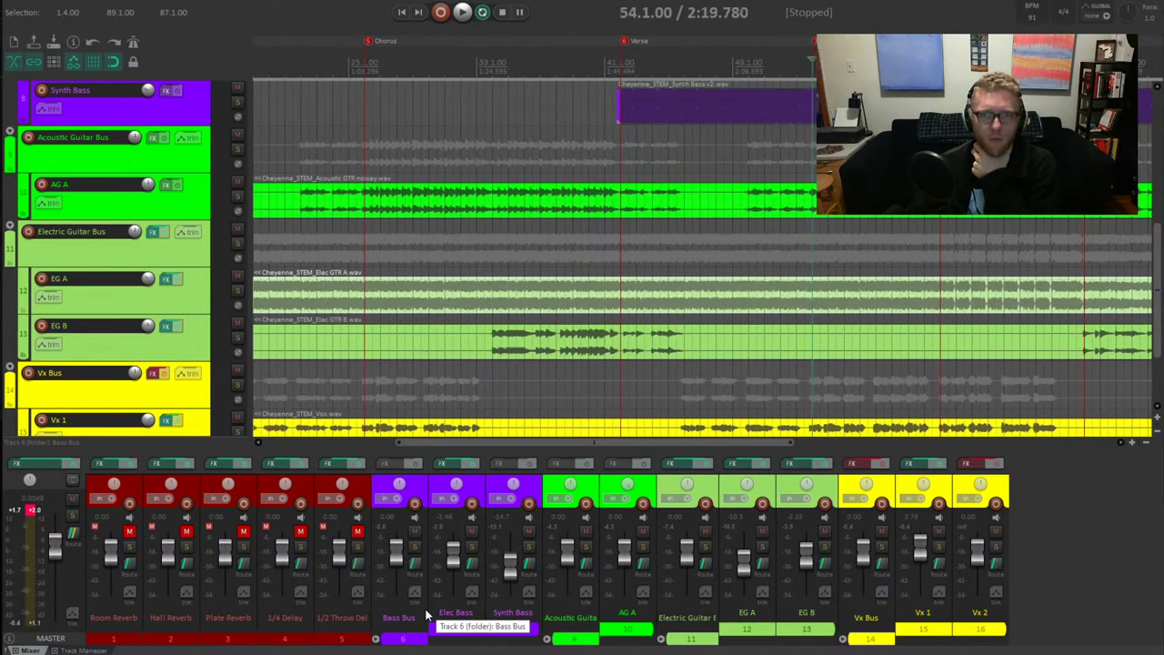
scroll(1015, 244, down, 2)
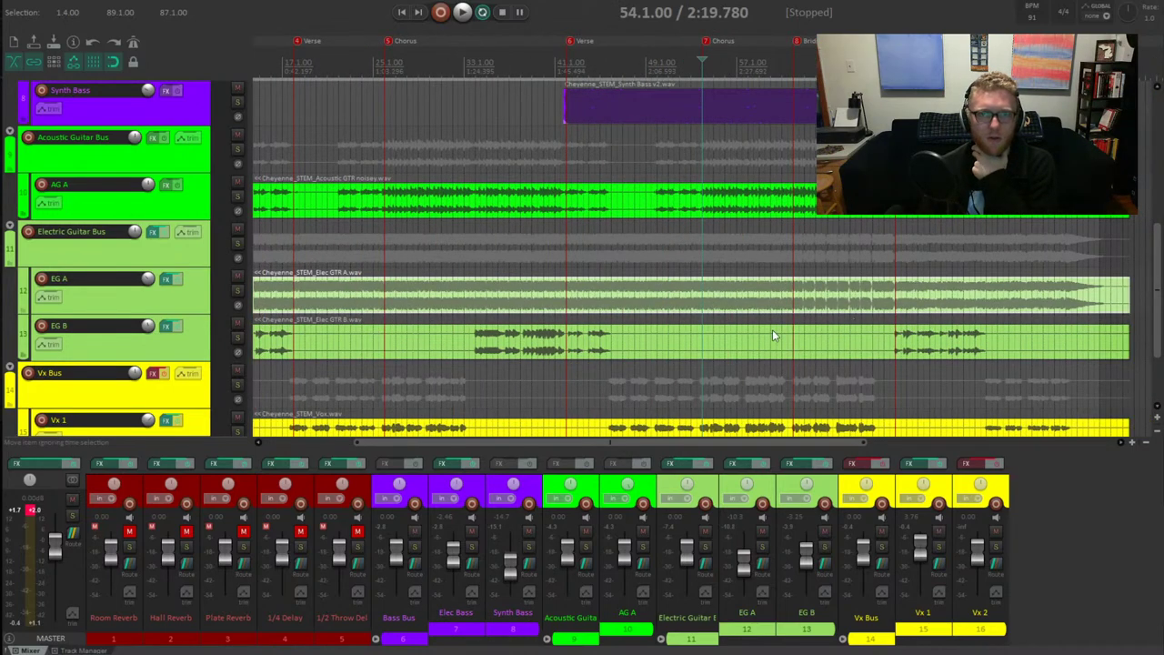
scroll(141, 291, down, 1)
scroll(143, 296, up, 3)
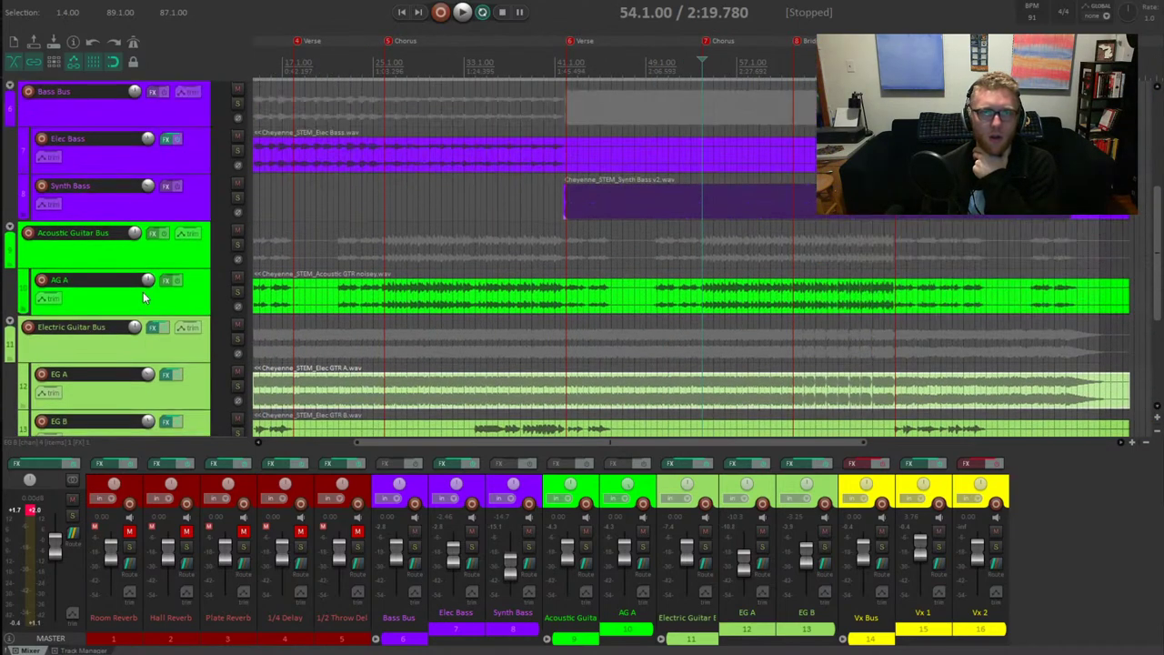
scroll(143, 296, down, 1)
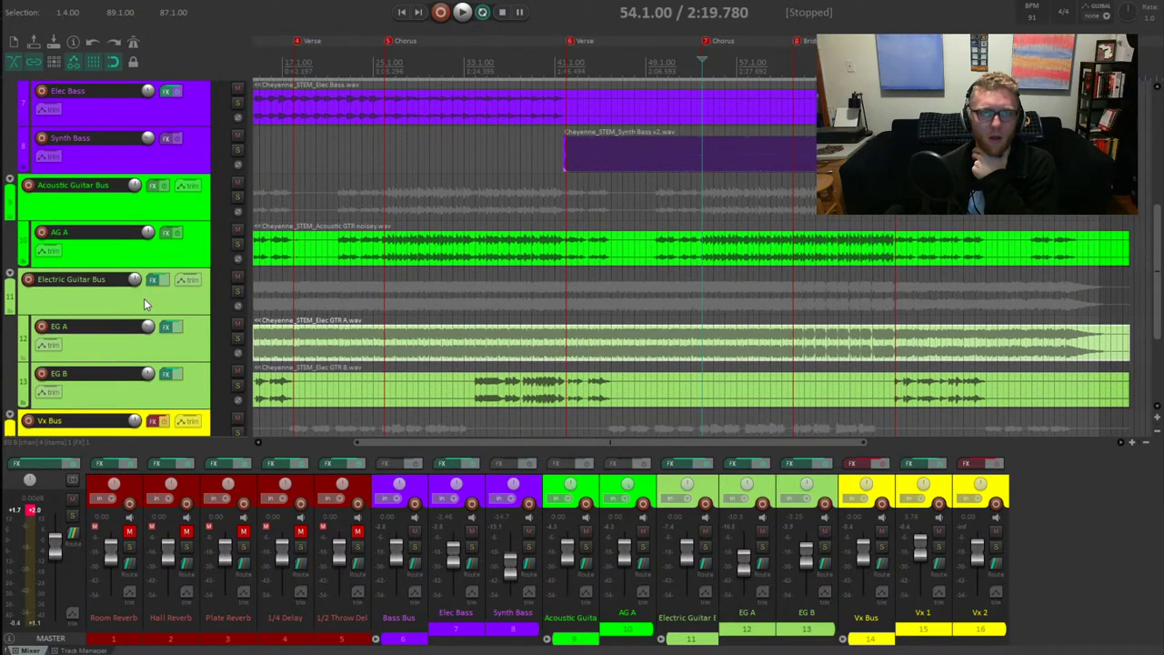
Place the edit cursor at bar 11 on EG A and play the full mix from there
click(295, 254)
drag(382, 441, 300, 413)
click(397, 240)
click(402, 249)
scroll(188, 316, down, 3)
scroll(188, 315, up, 3)
scroll(188, 316, down, 2)
click(366, 247)
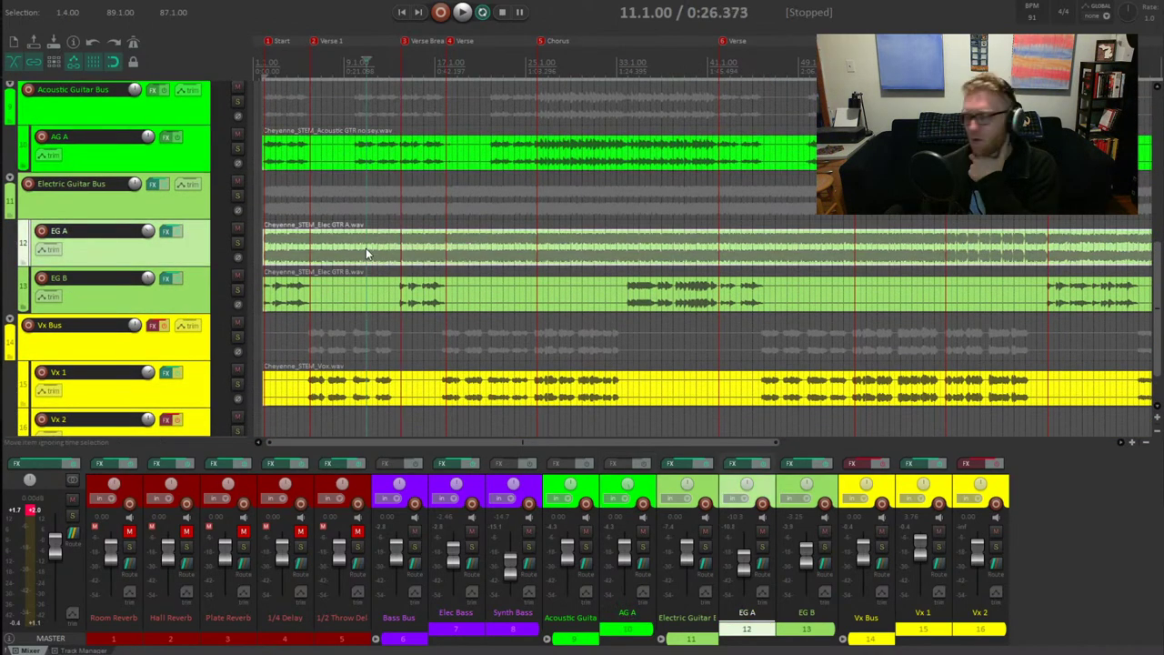
key(space)
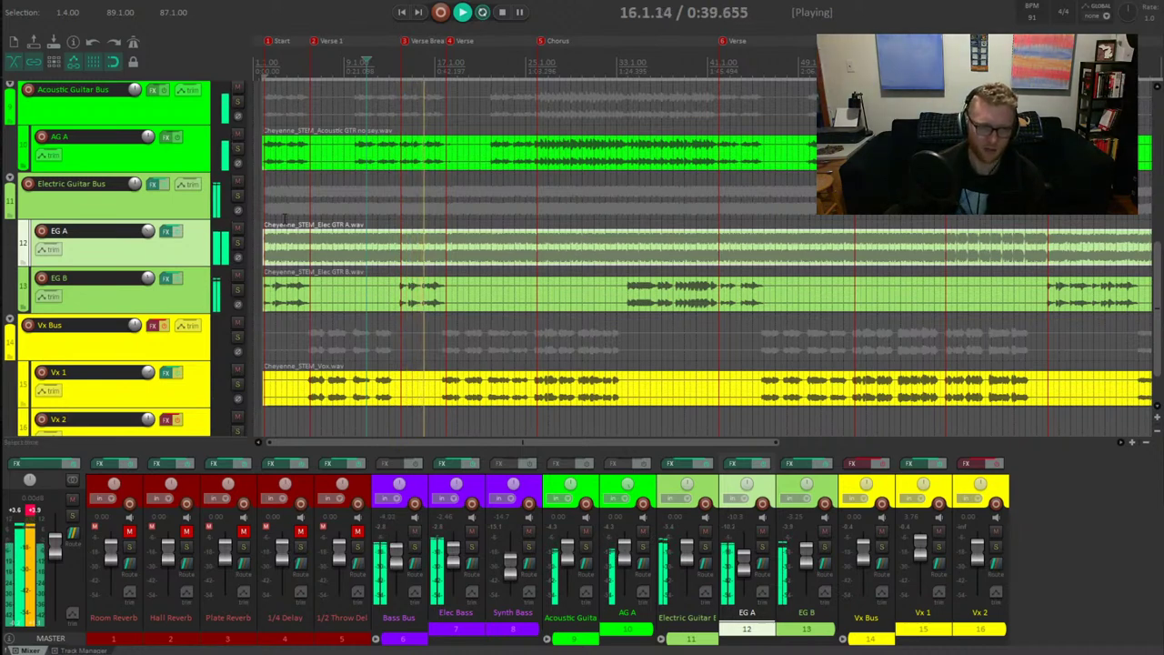
Lower the Elec Bass fader to about -8.9 dB while replaying the mix from bar 11
drag(456, 562, 454, 569)
key(space)
key(space)
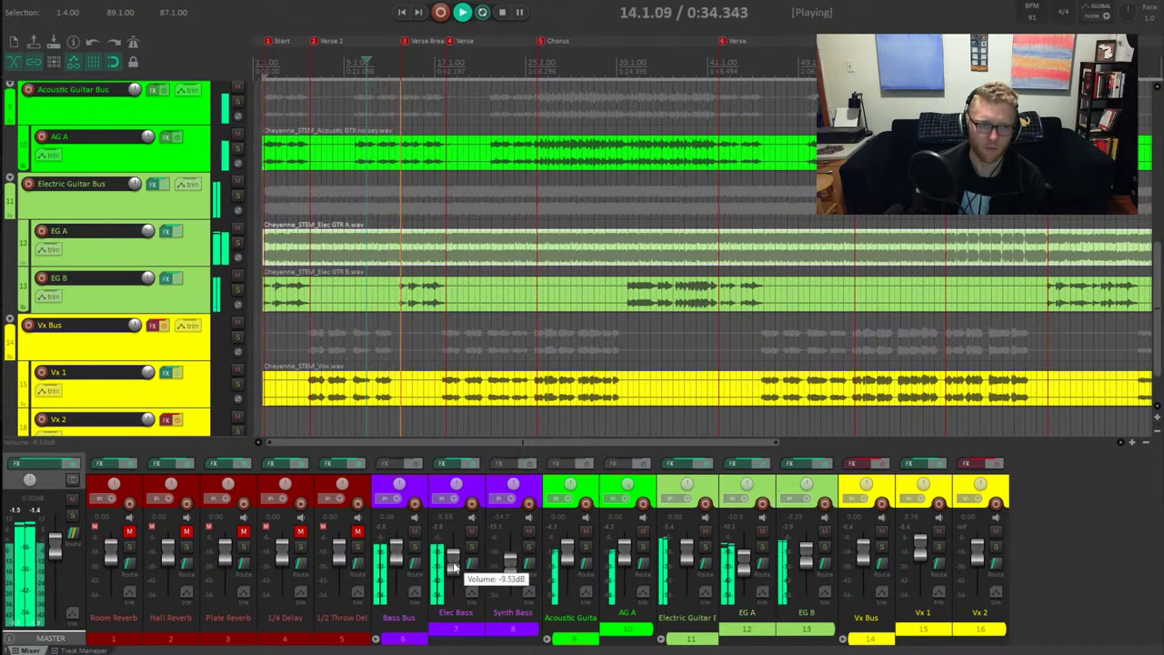
drag(454, 567, 450, 566)
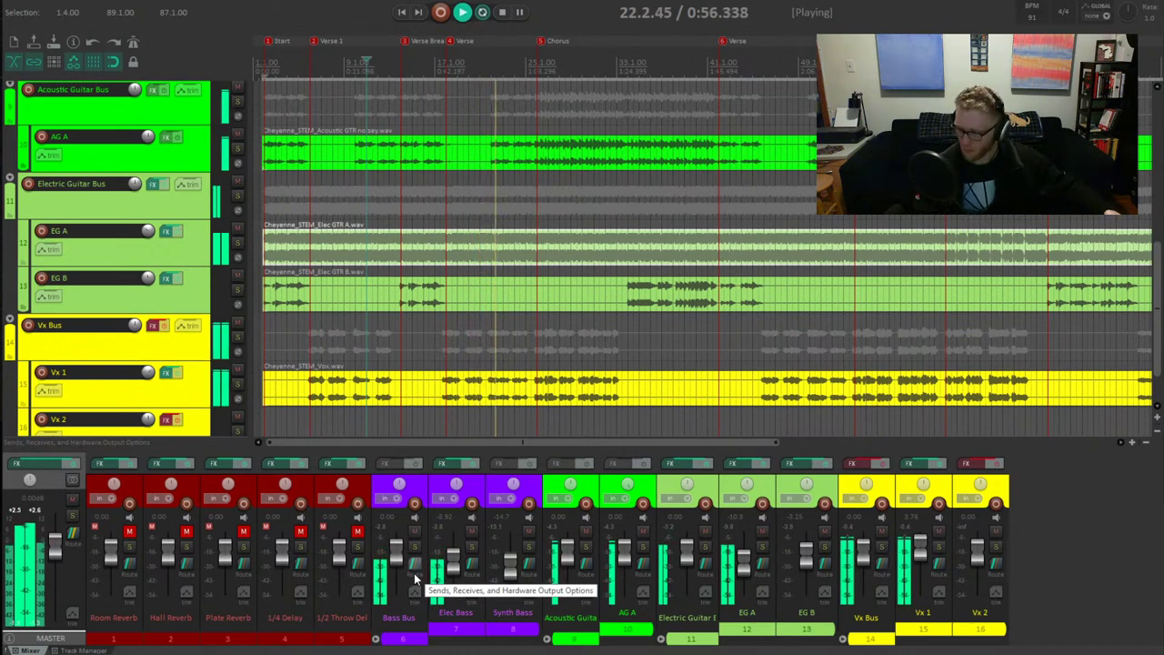
key(space)
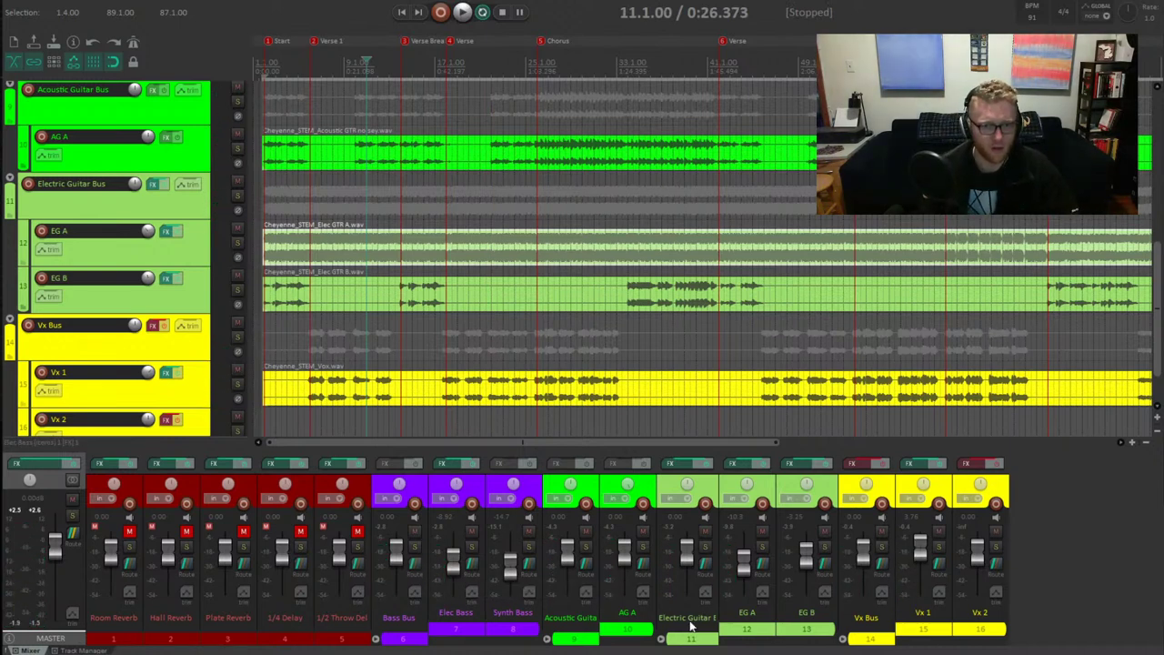
Review the GTR Tool Rack amp settings in EG A's effects chain and close the window
click(747, 617)
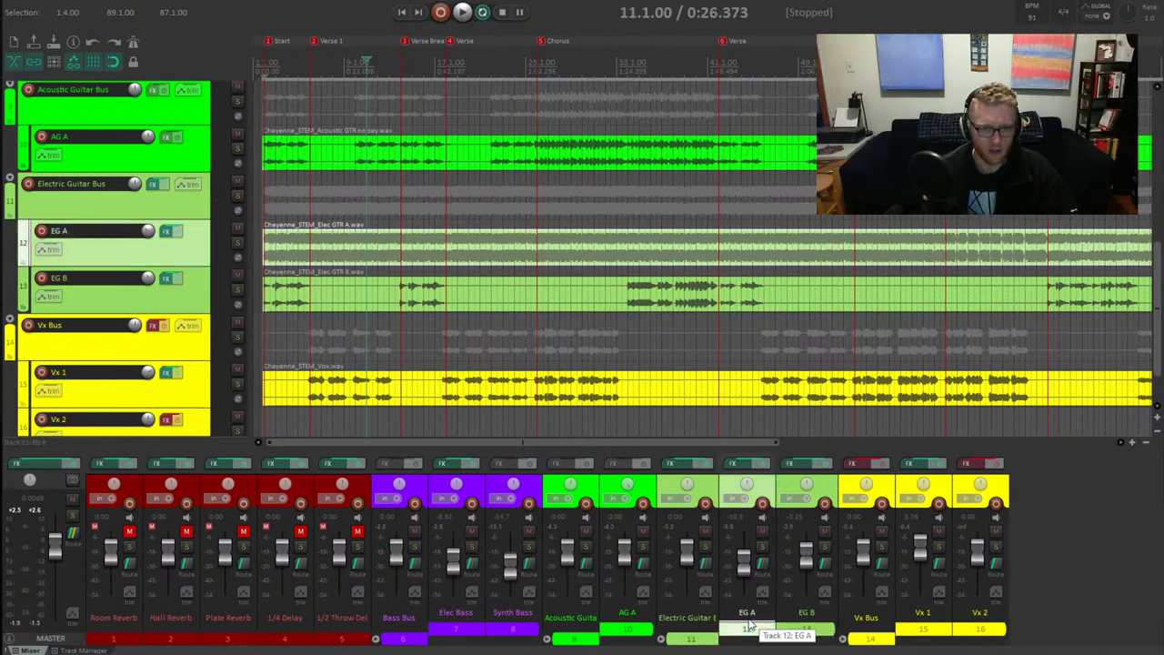
click(746, 462)
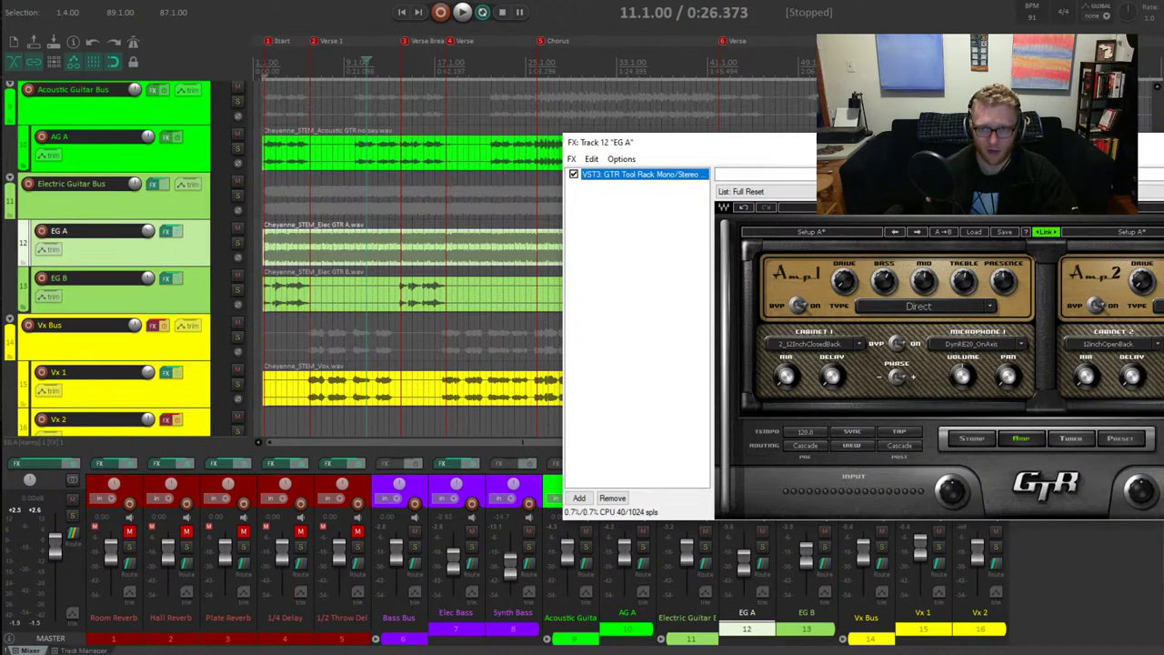
key(Escape)
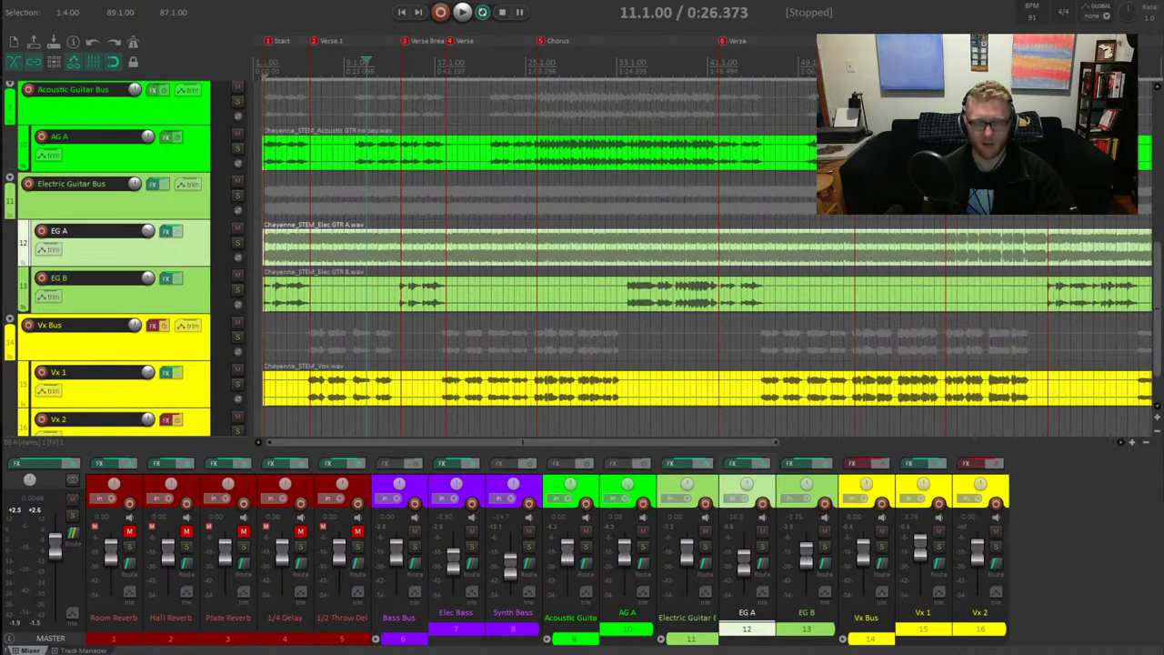
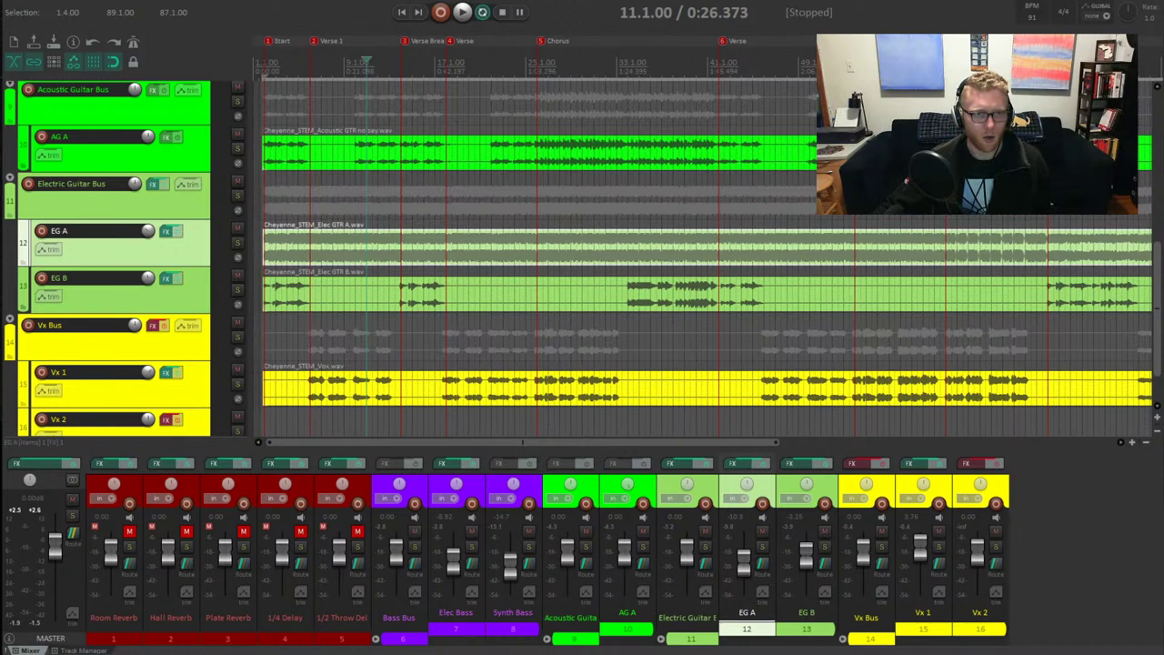
Briefly audition the full mix from the chorus marker at bar 26
key(])
key(])
key(])
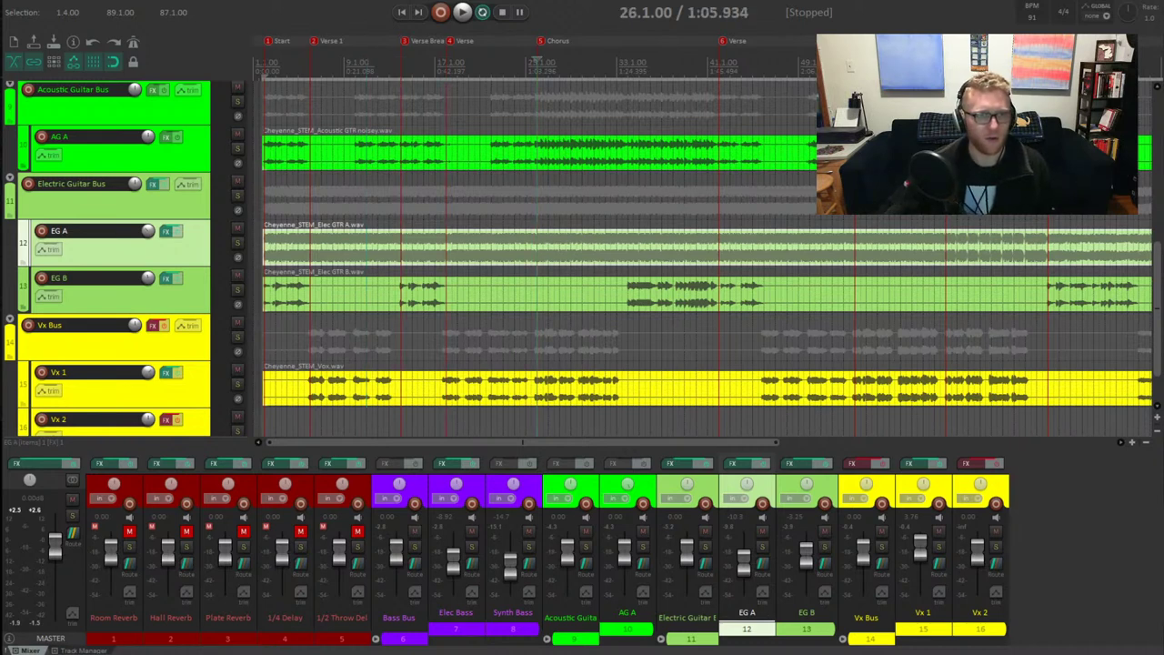
key(space)
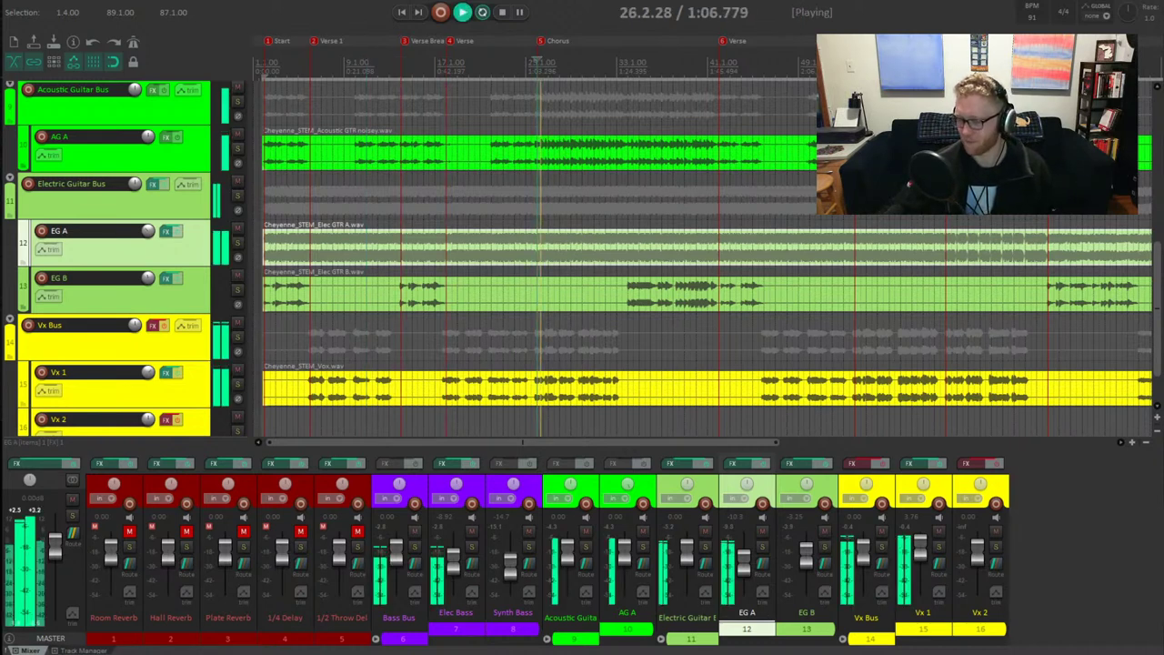
key(space)
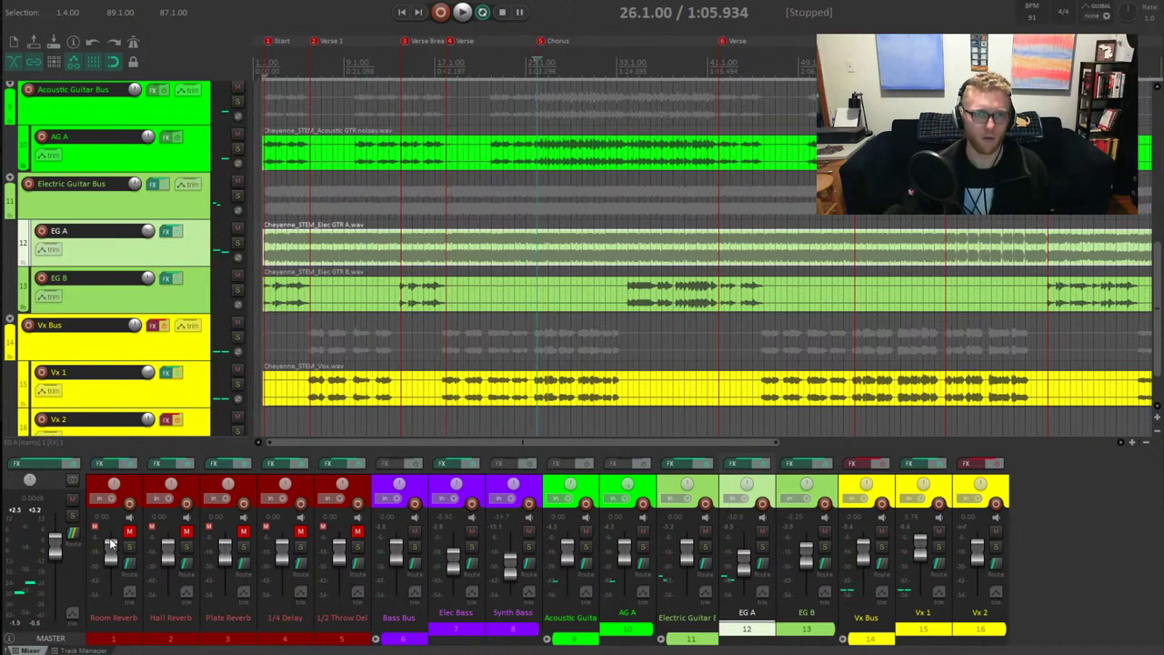
Audition the mix from bar 38 to hear the transition into the verse where the synth bass enters
drag(502, 443, 228, 210)
scroll(345, 284, up, 3)
click(674, 289)
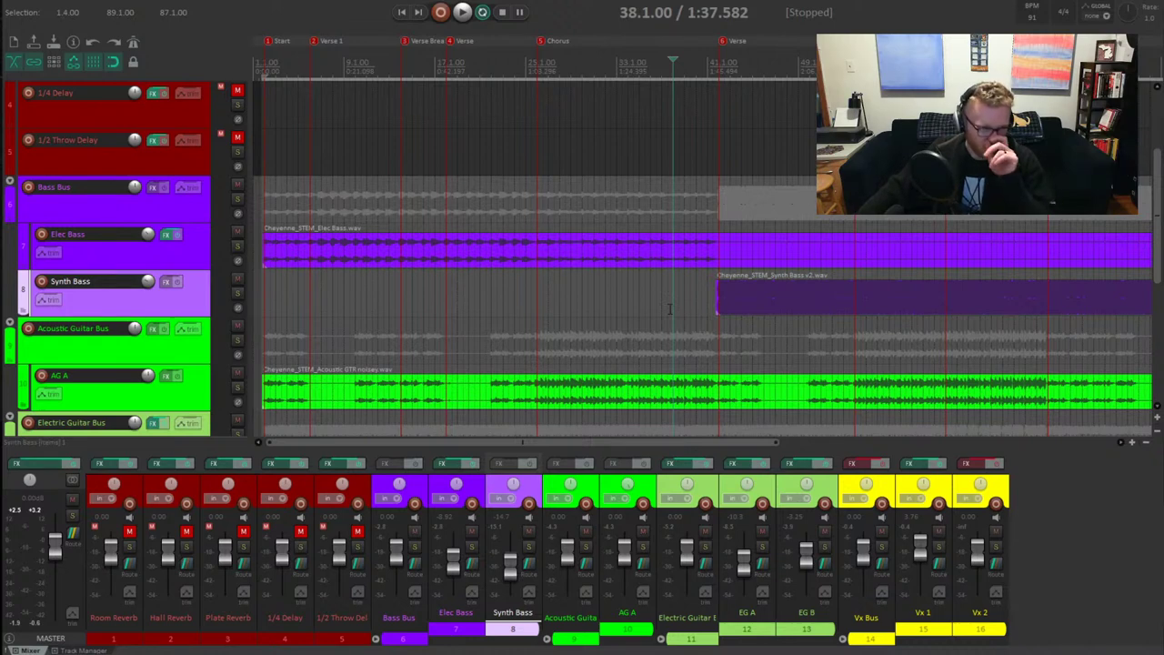
key(space)
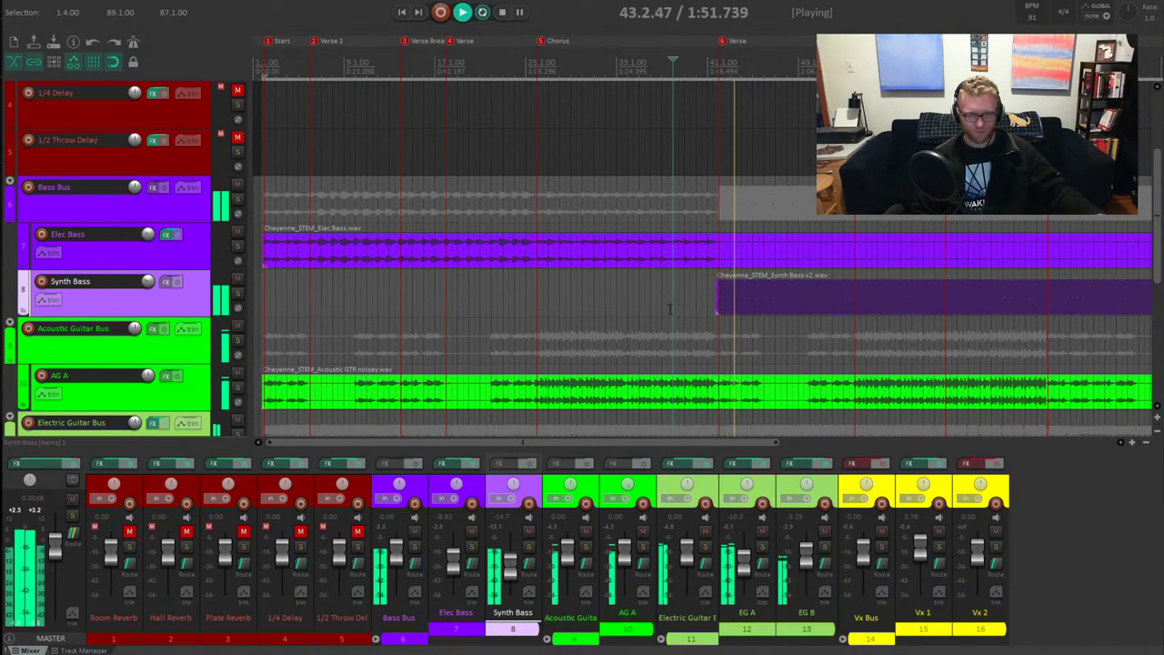
key(space)
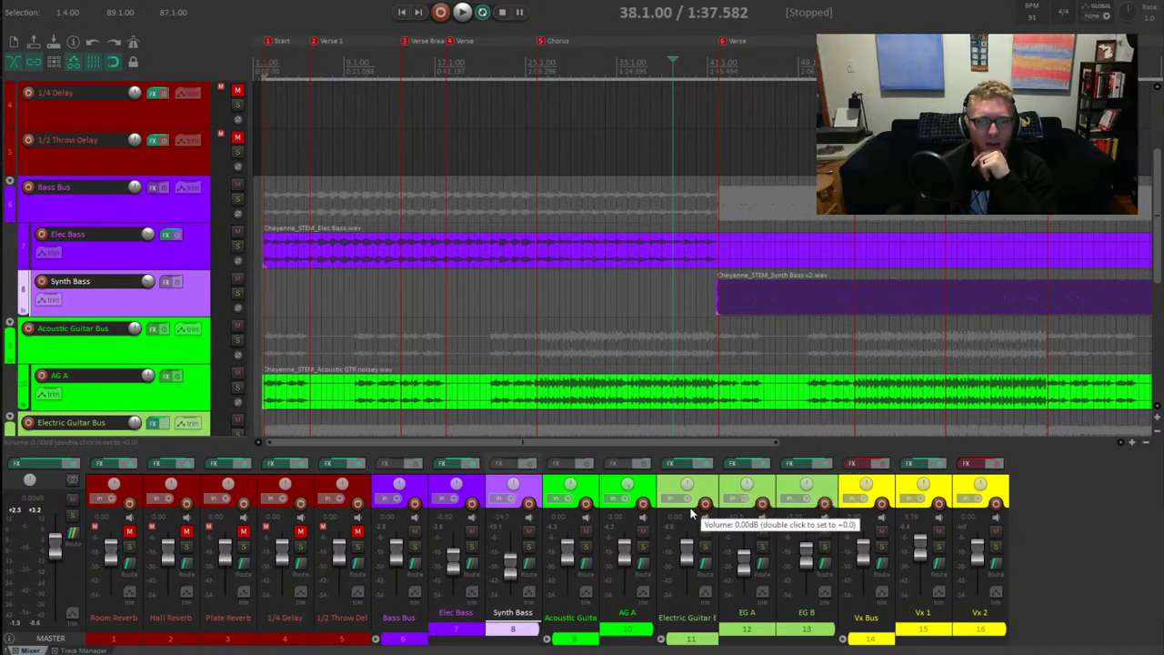
Solo the AG A track and audition it from the chorus at bar 26
scroll(176, 305, down, 4)
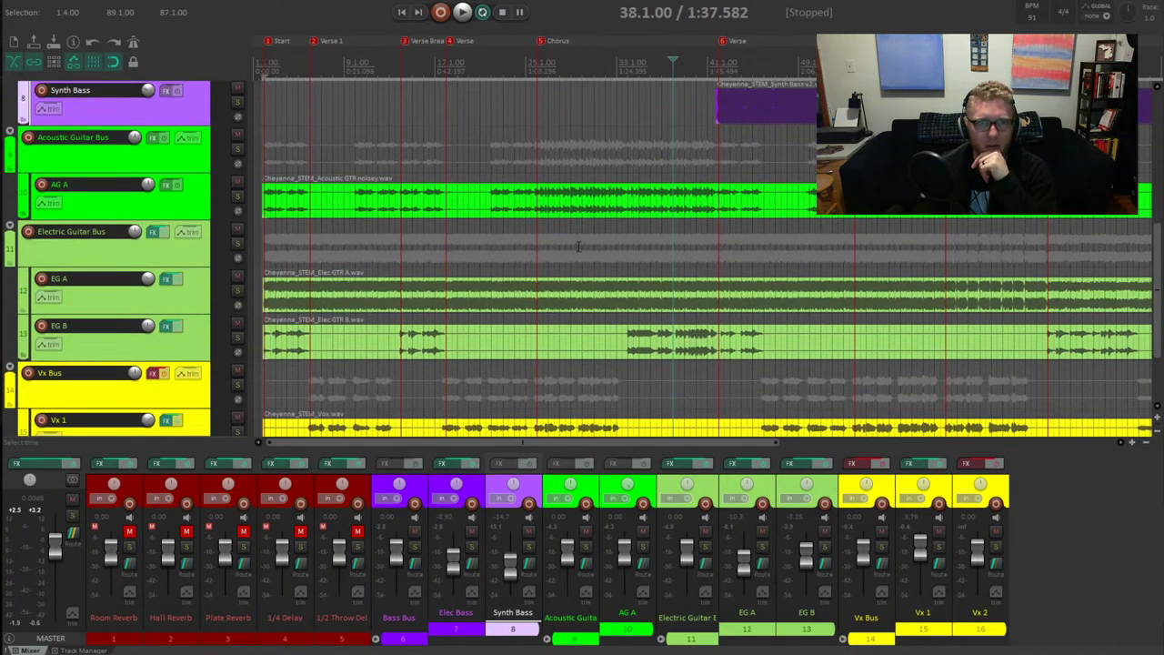
click(536, 195)
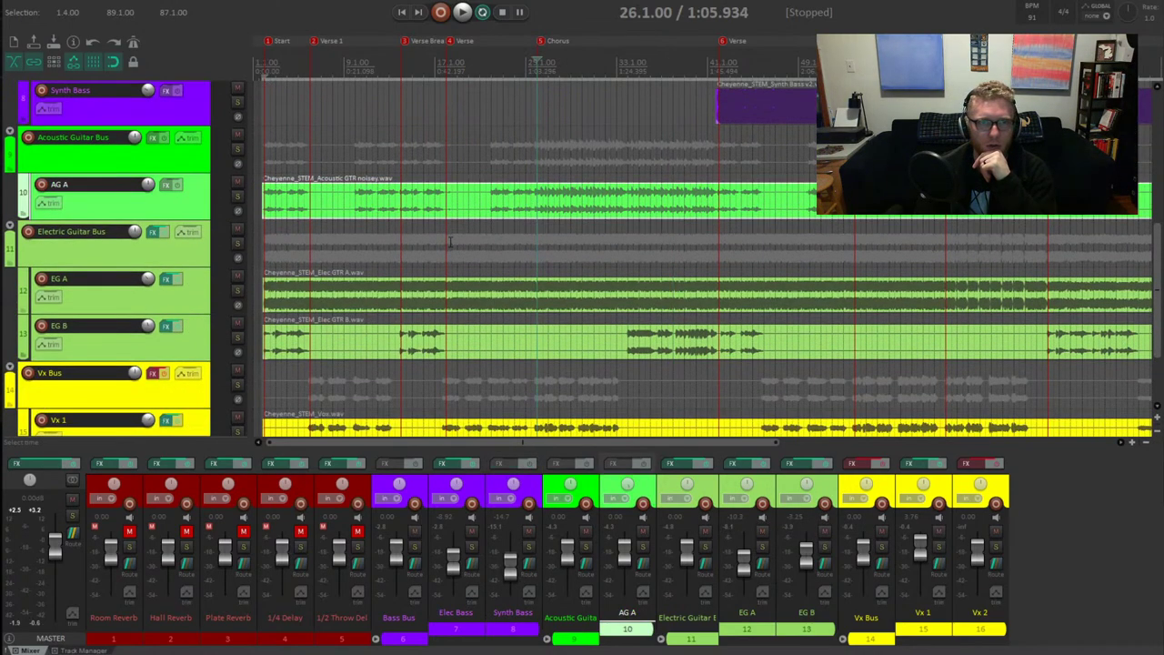
click(237, 195)
key(space)
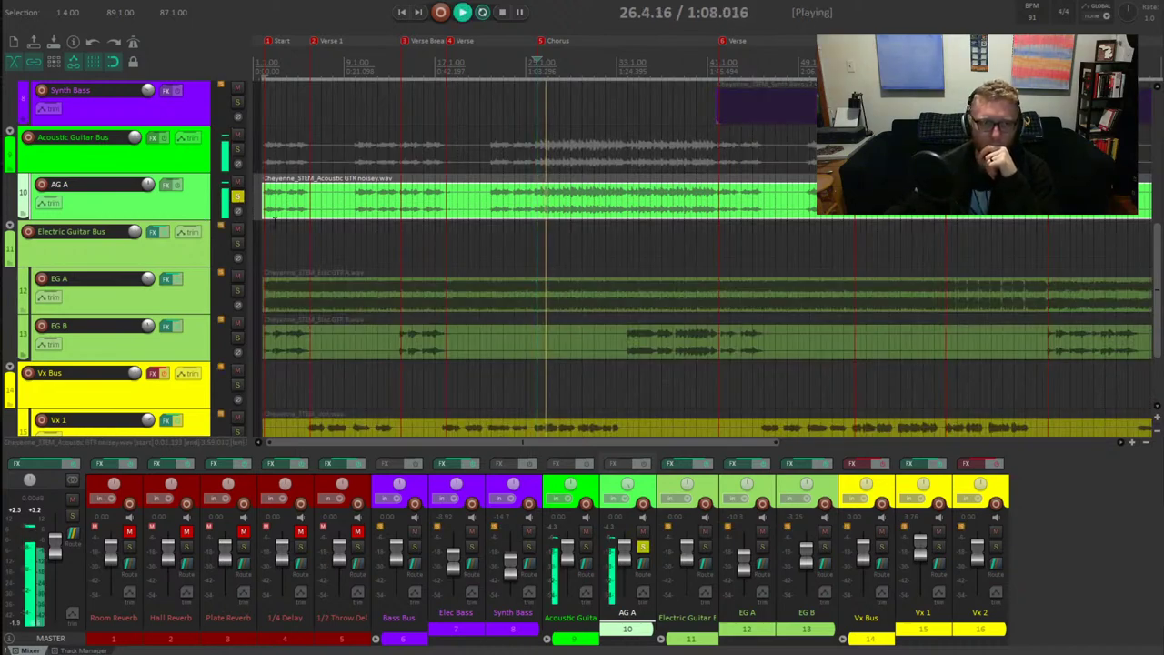
key(space)
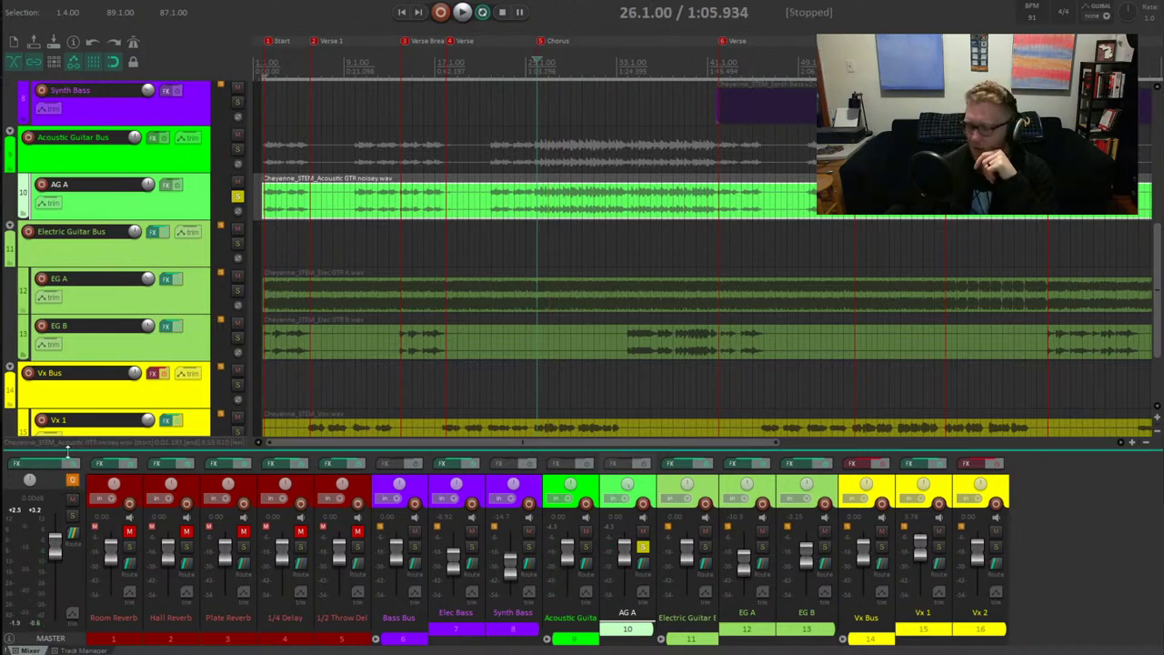
Briefly audition the soloed AG A track from the chorus and set the master output's mono mode to L-R
key(space)
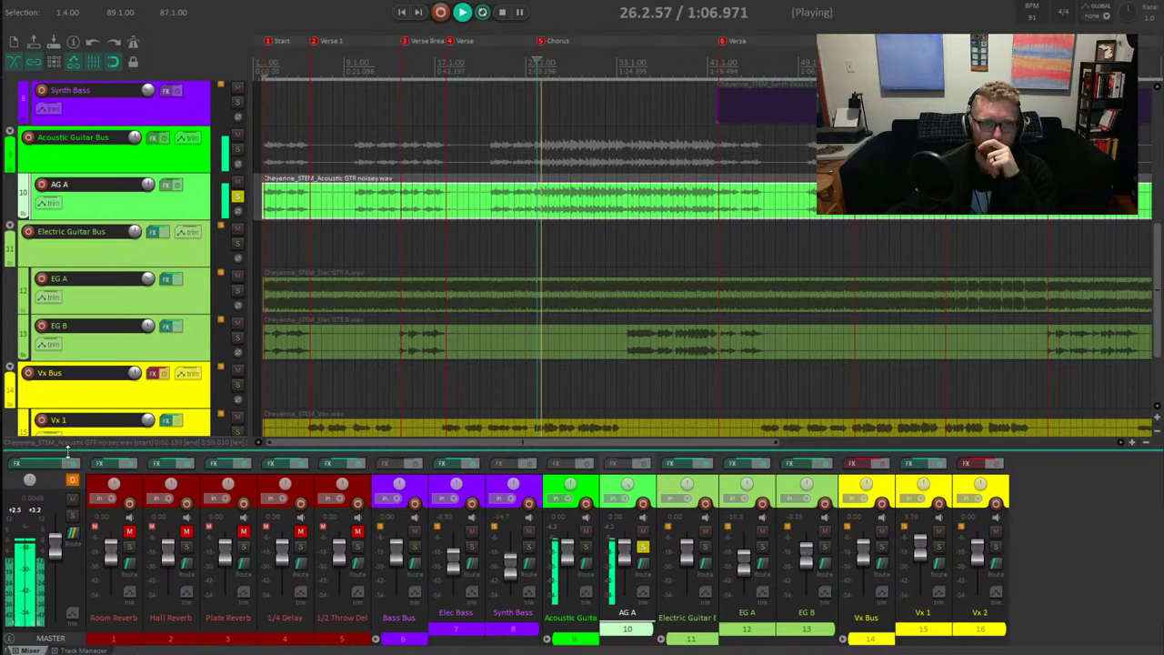
key(space)
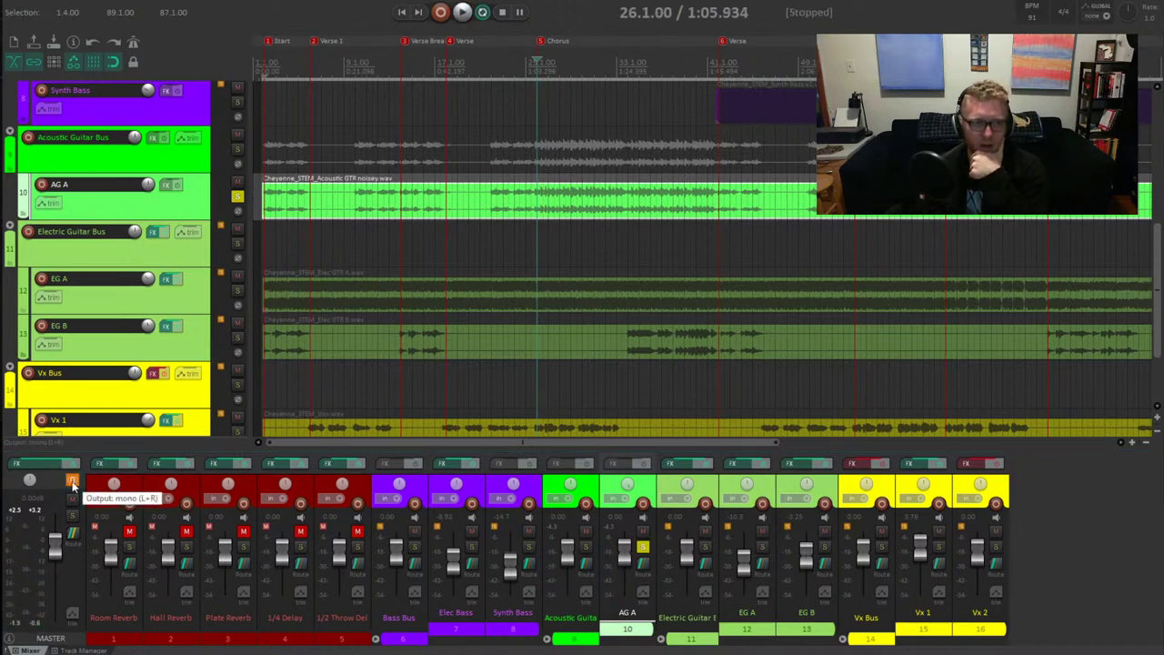
click(82, 483)
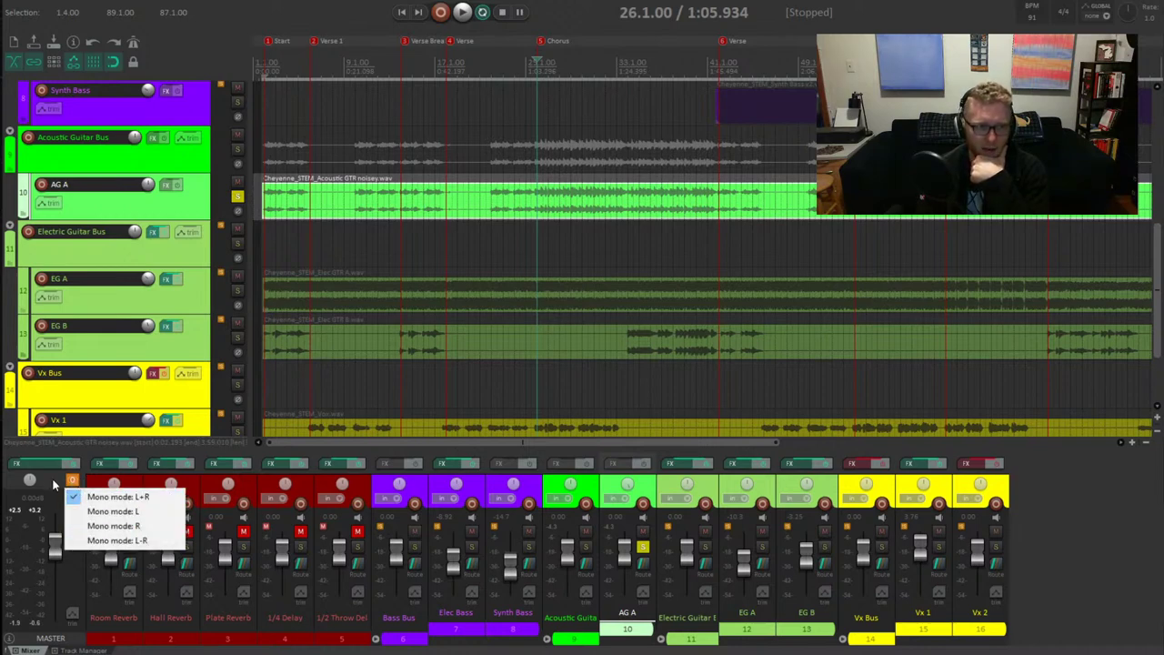
click(52, 477)
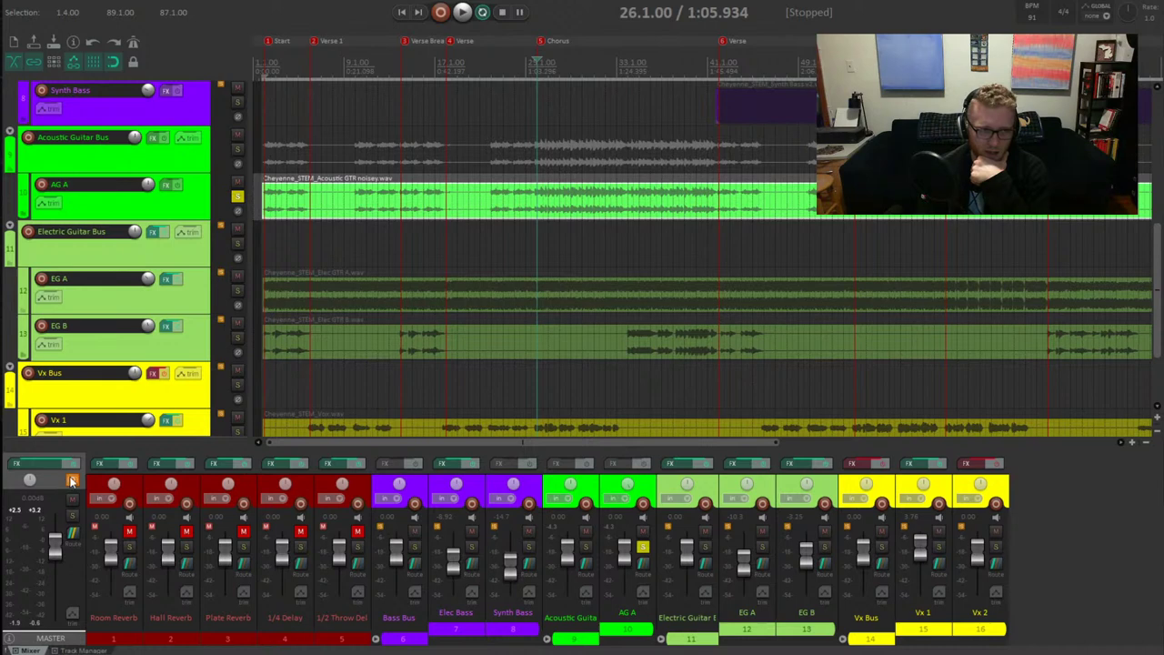
click(71, 482)
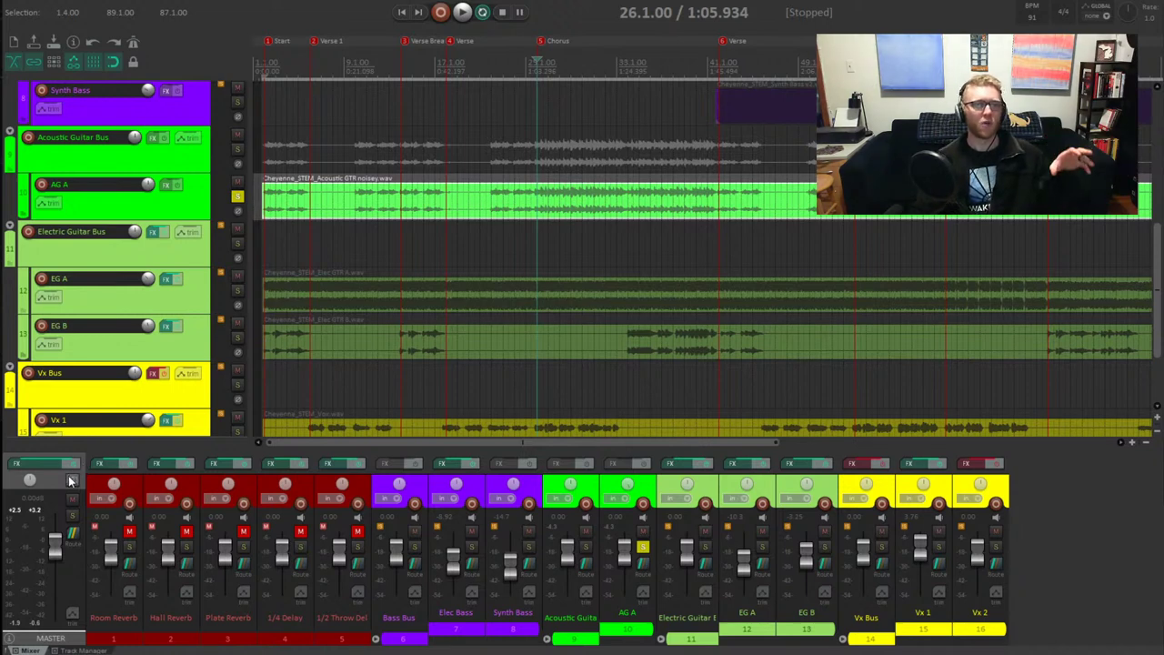
right_click(72, 480)
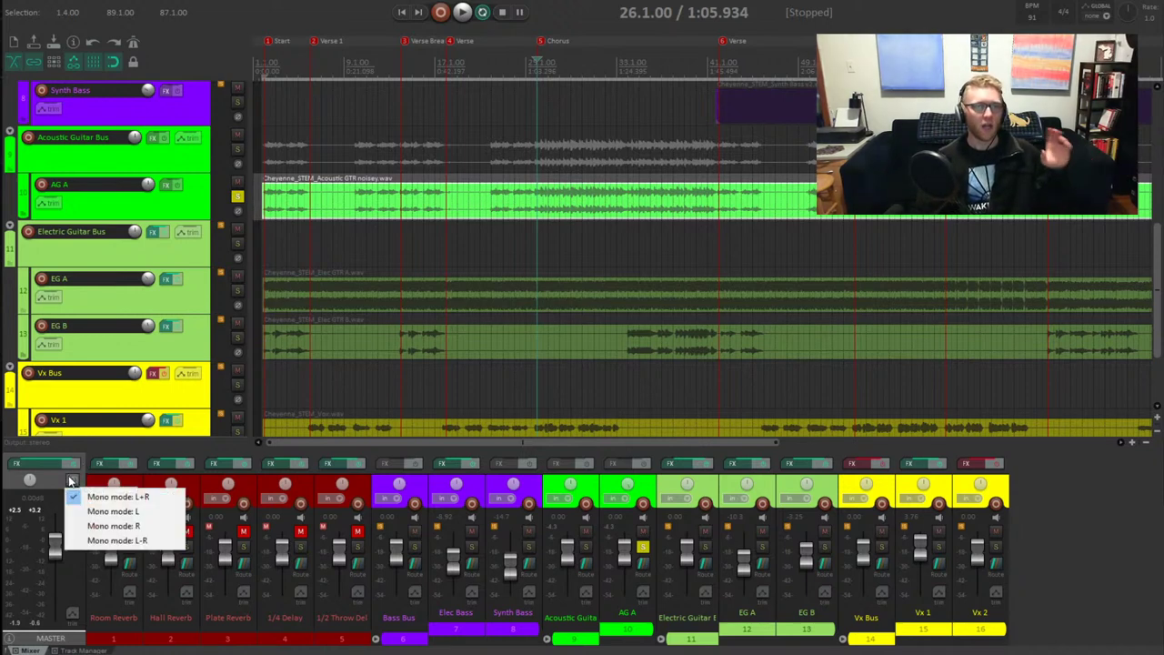
click(126, 541)
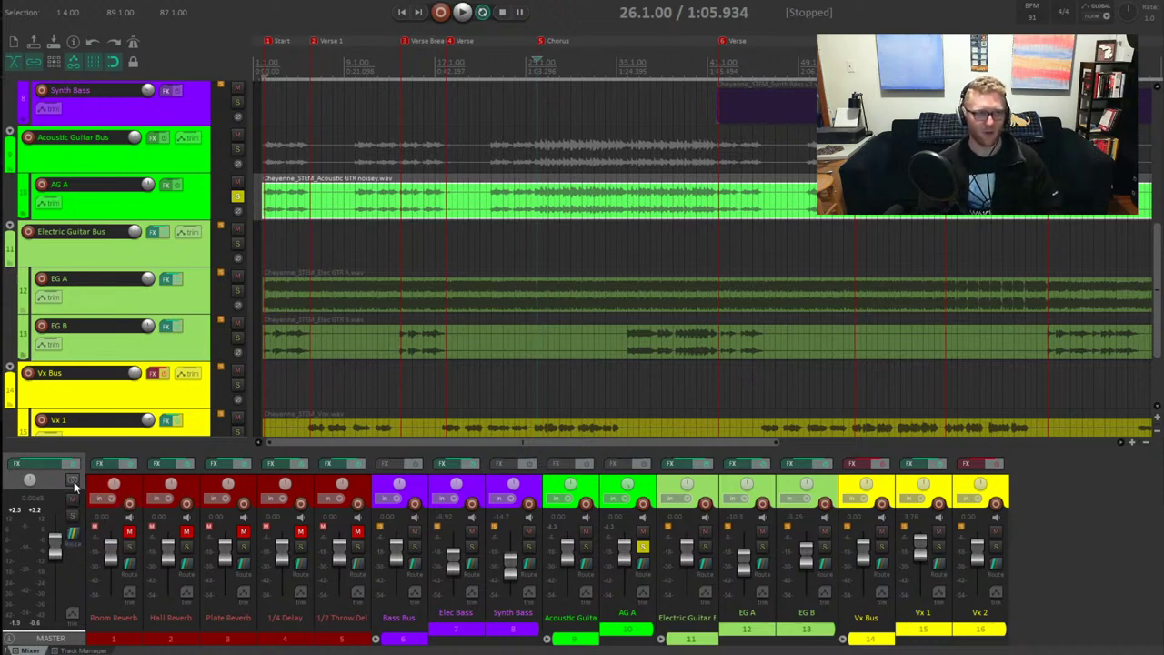
Audition AG A through the master's L-R mono output, unsolo it to hear the full mix, and stop playback
key(space)
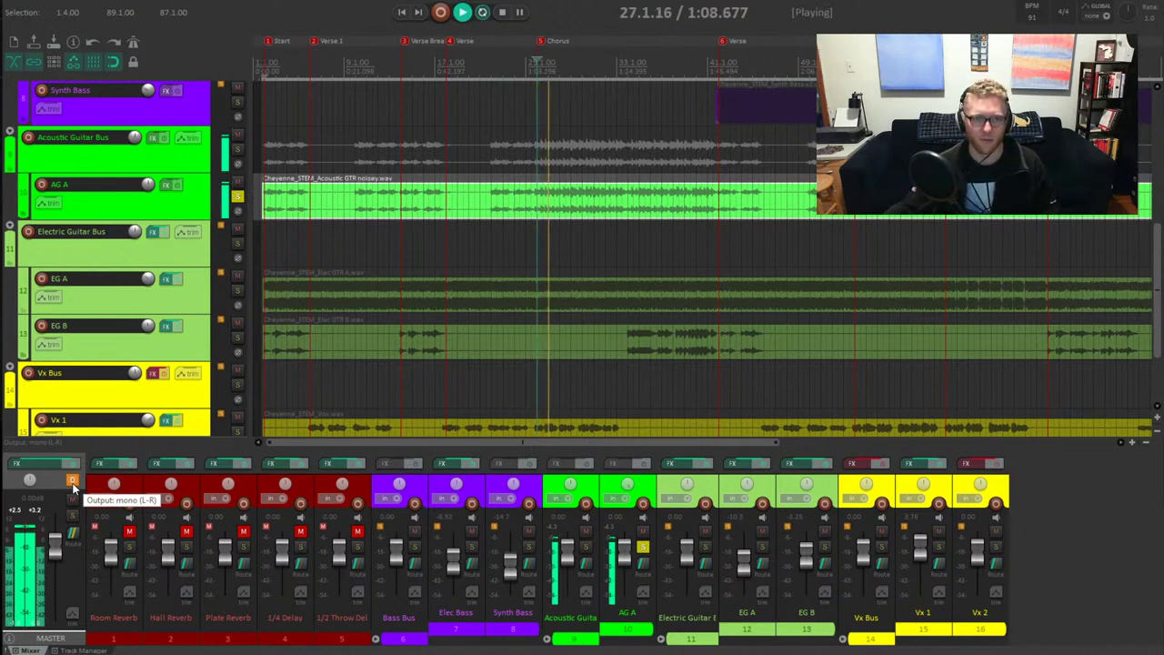
click(641, 548)
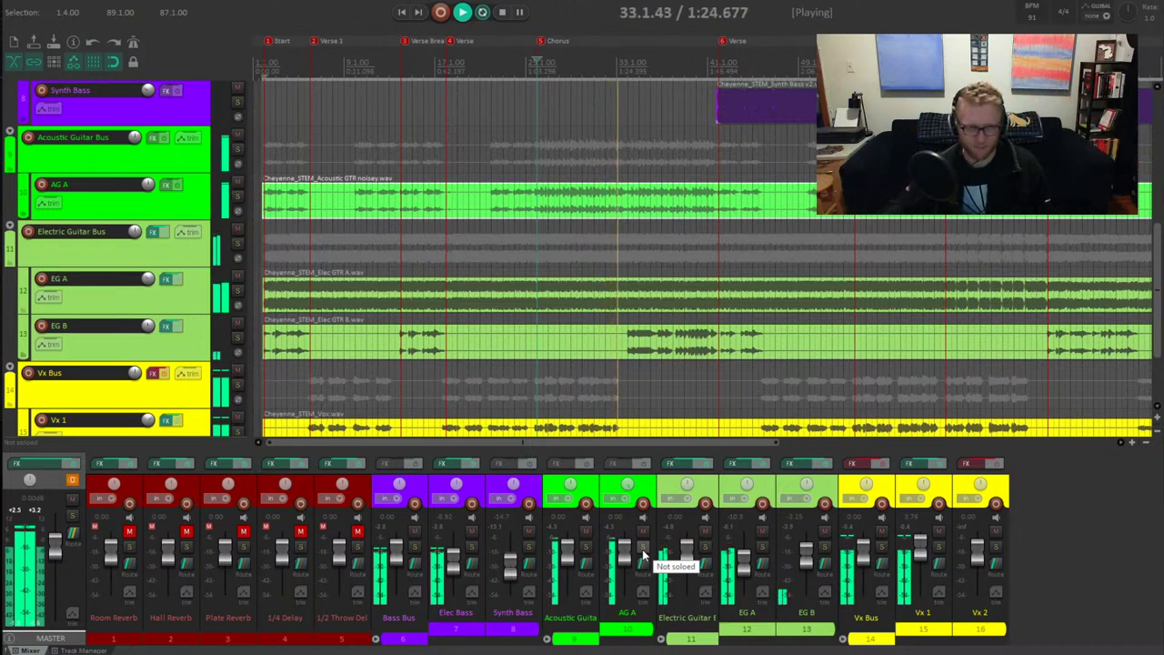
key(space)
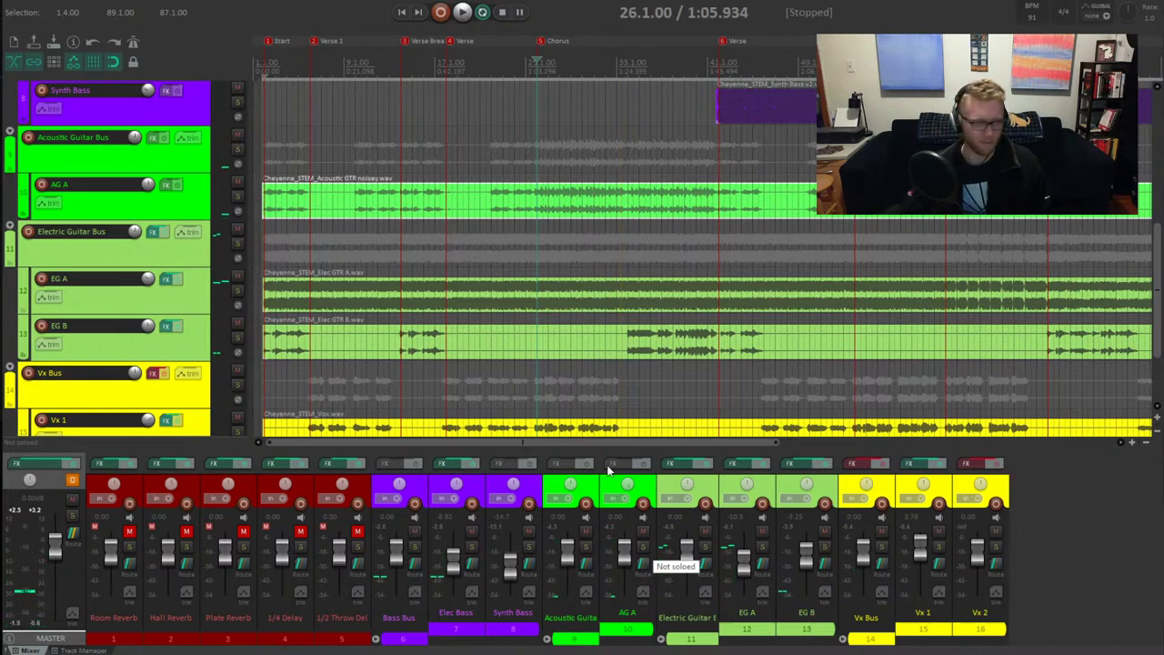
Return the master output's mono mode to L+R
right_click(65, 482)
key(Escape)
right_click(72, 480)
click(93, 498)
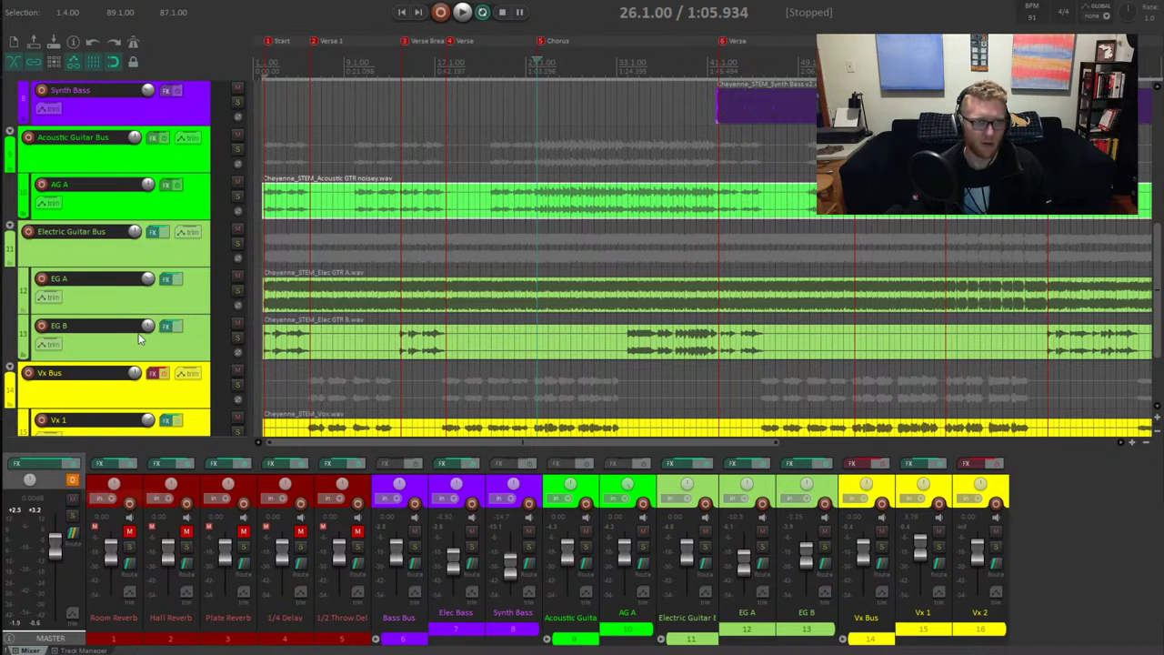
Solo AG A, start playback, and set a loop selection over the chorus from bar 26 to bar 42
click(238, 197)
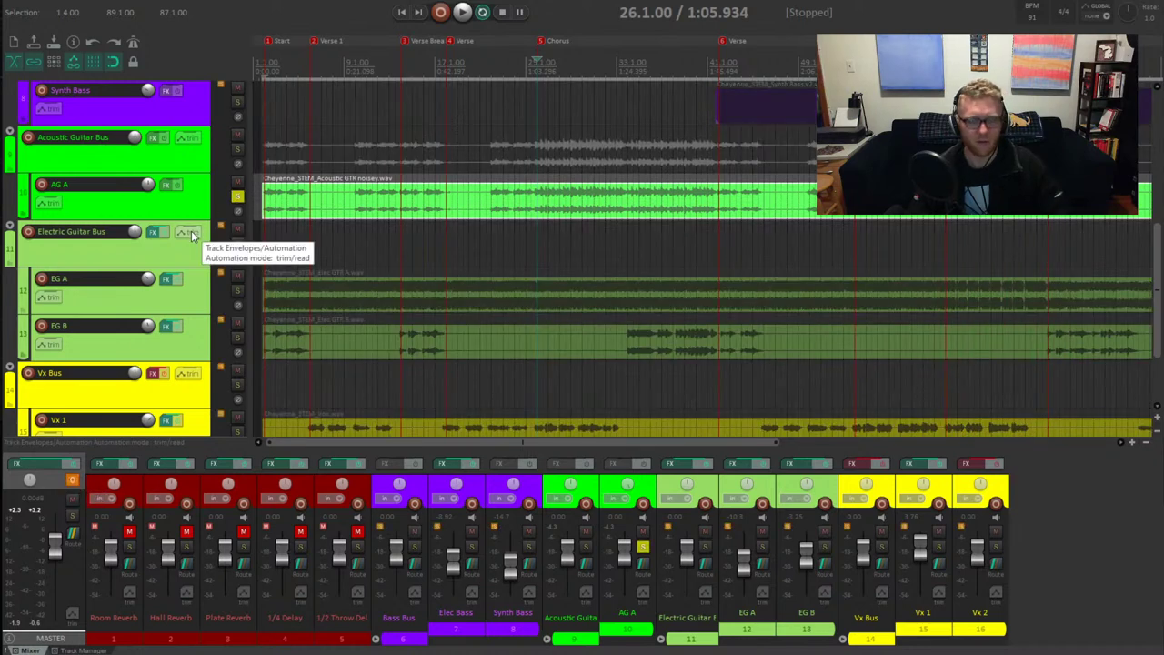
key(space)
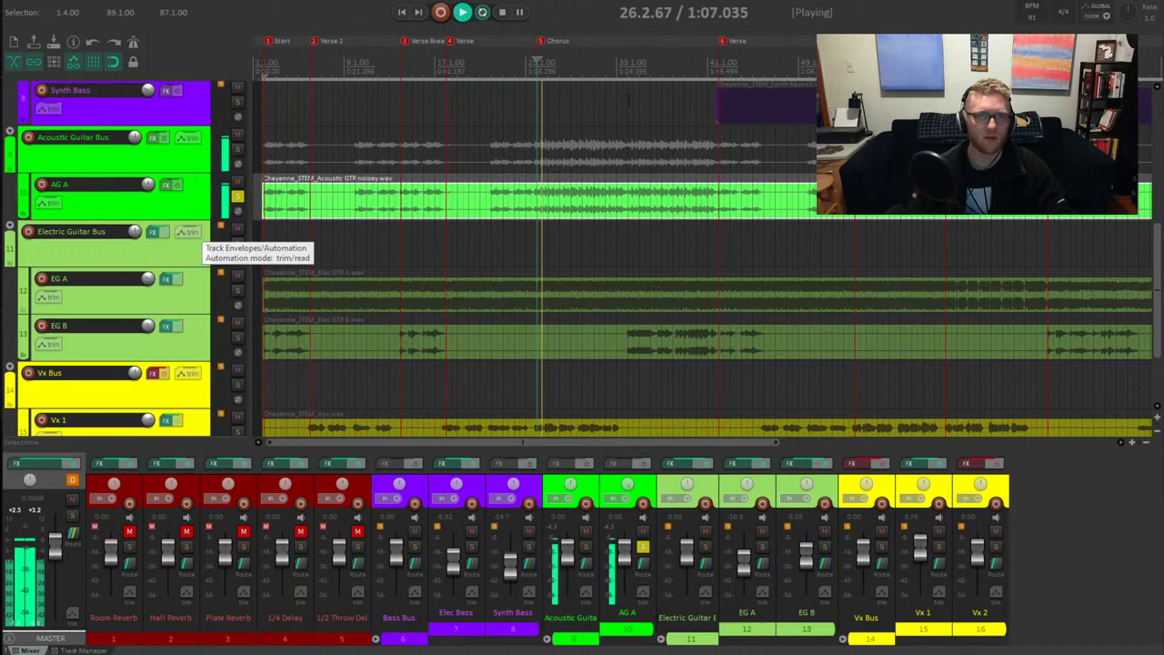
drag(544, 69, 720, 78)
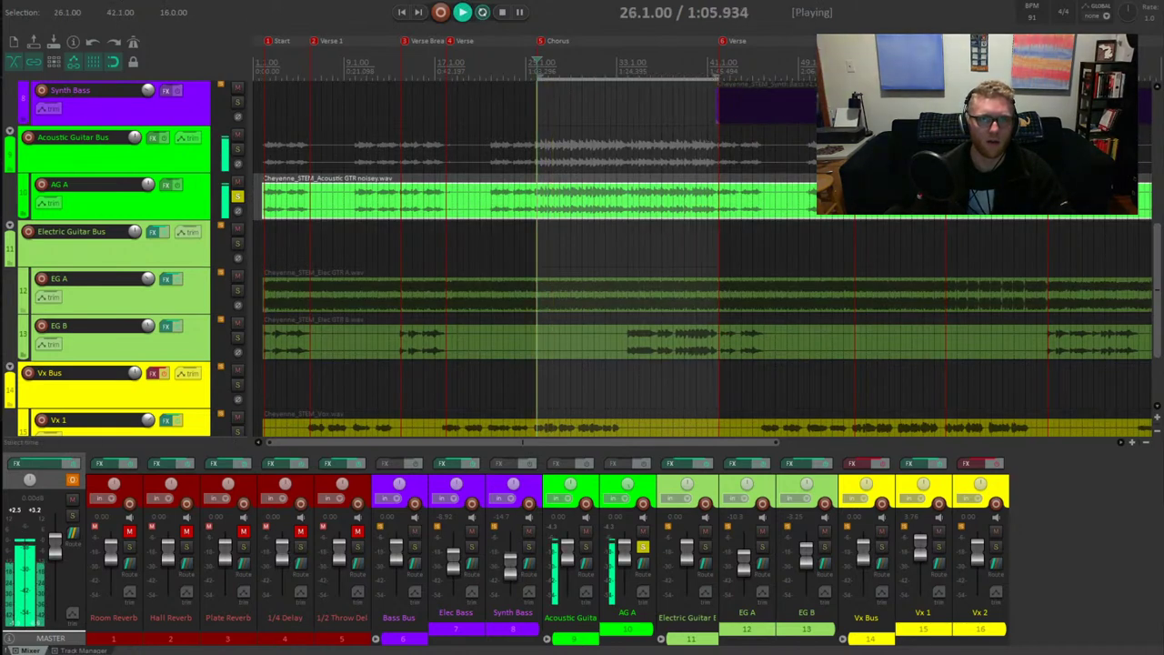
Add the Waves Q8 Stereo equalizer to AG A's empty effects chain and move its window clear of the track list
click(167, 186)
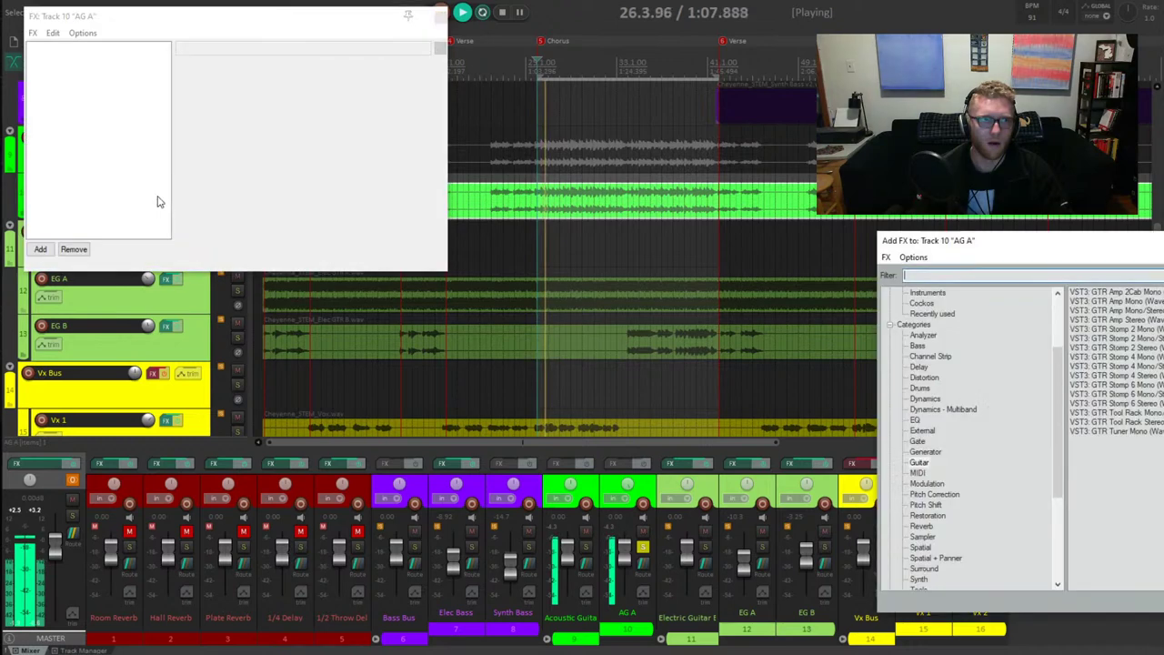
click(914, 420)
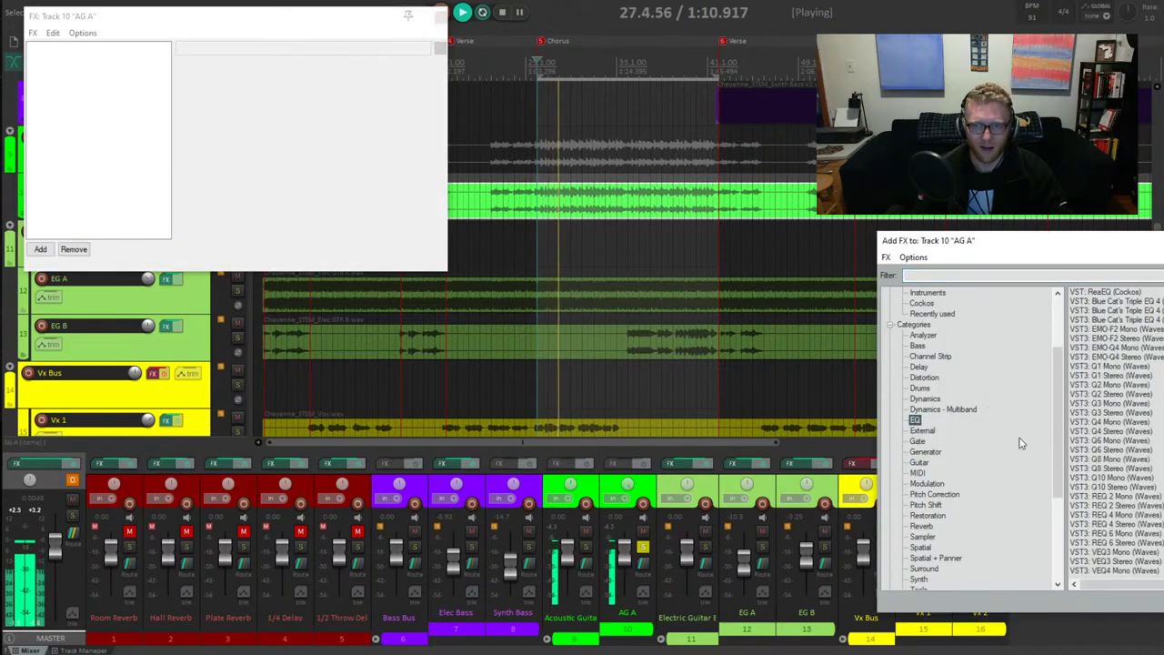
click(936, 357)
click(915, 420)
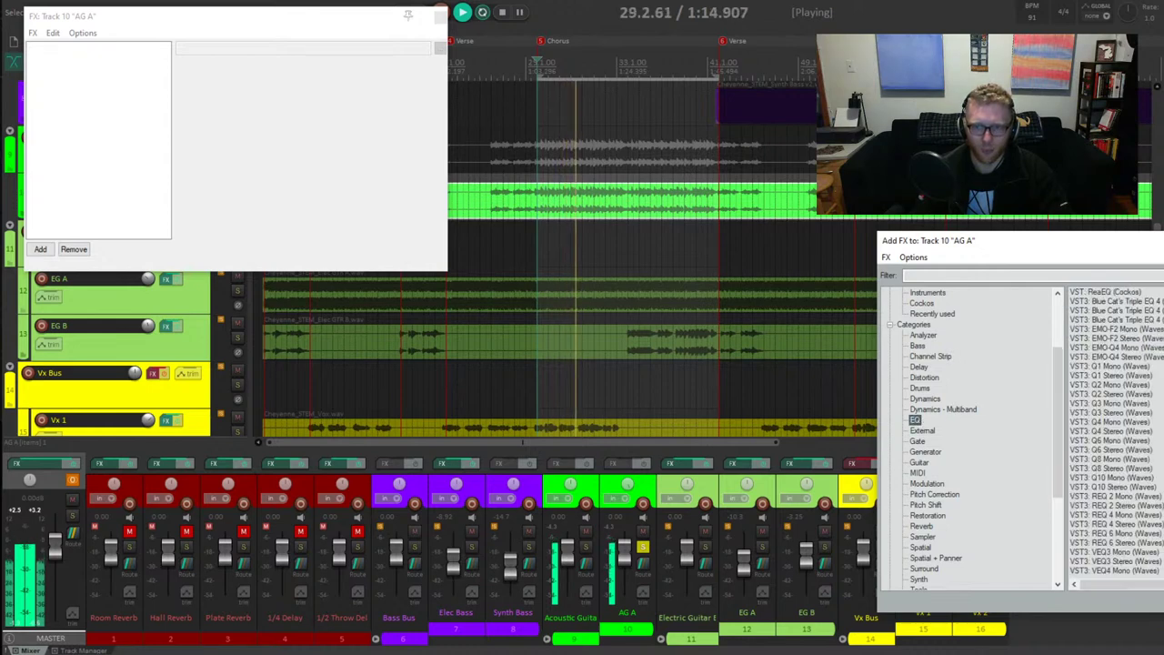
click(1114, 467)
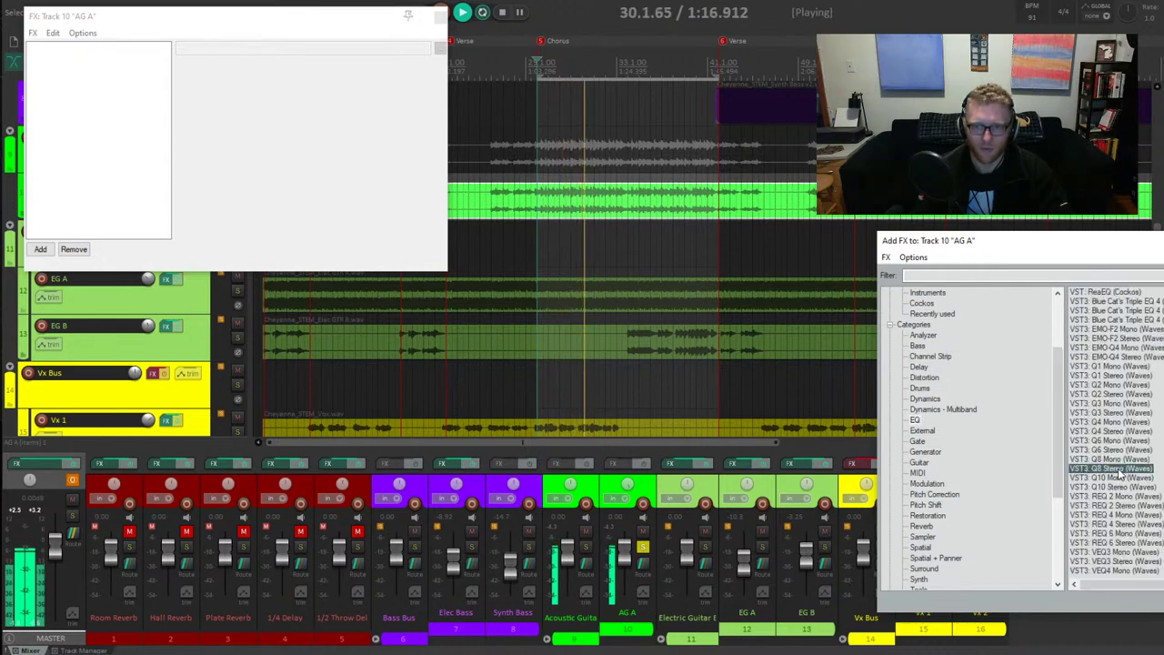
double_click(1114, 467)
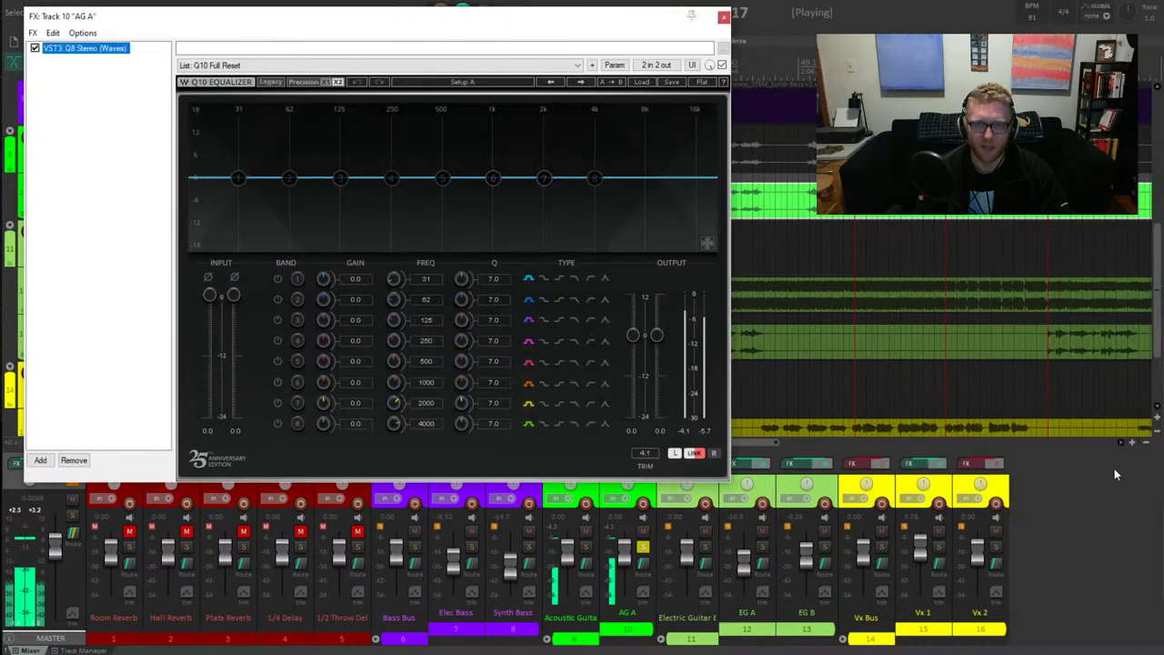
drag(348, 19, 667, 289)
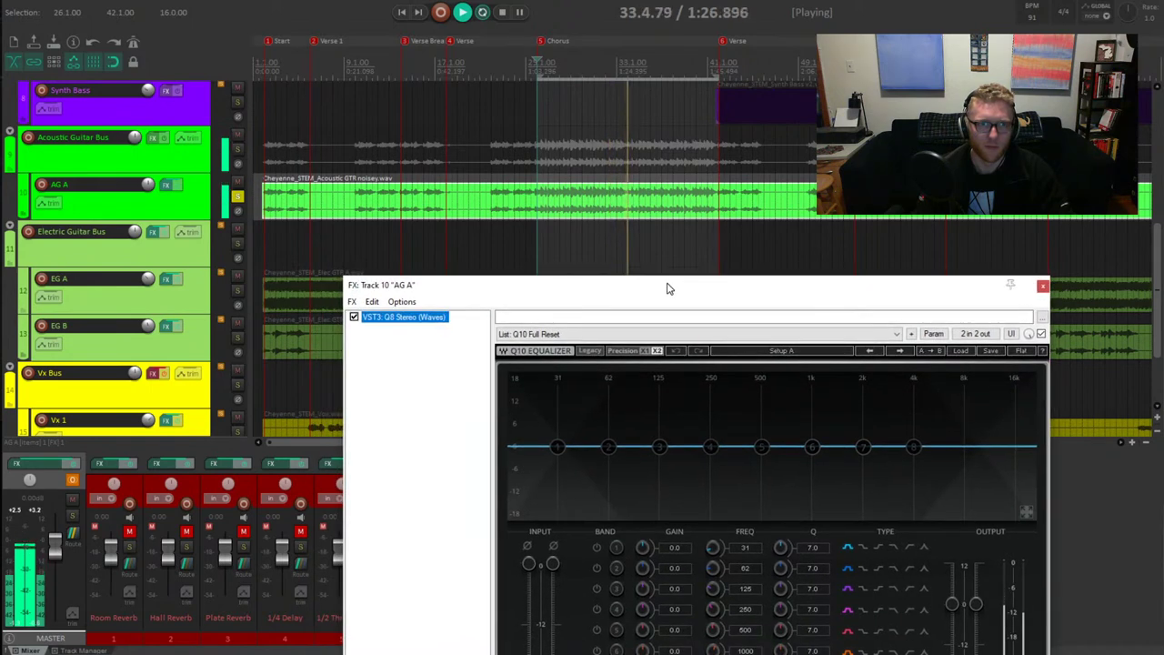
drag(667, 288, 590, 121)
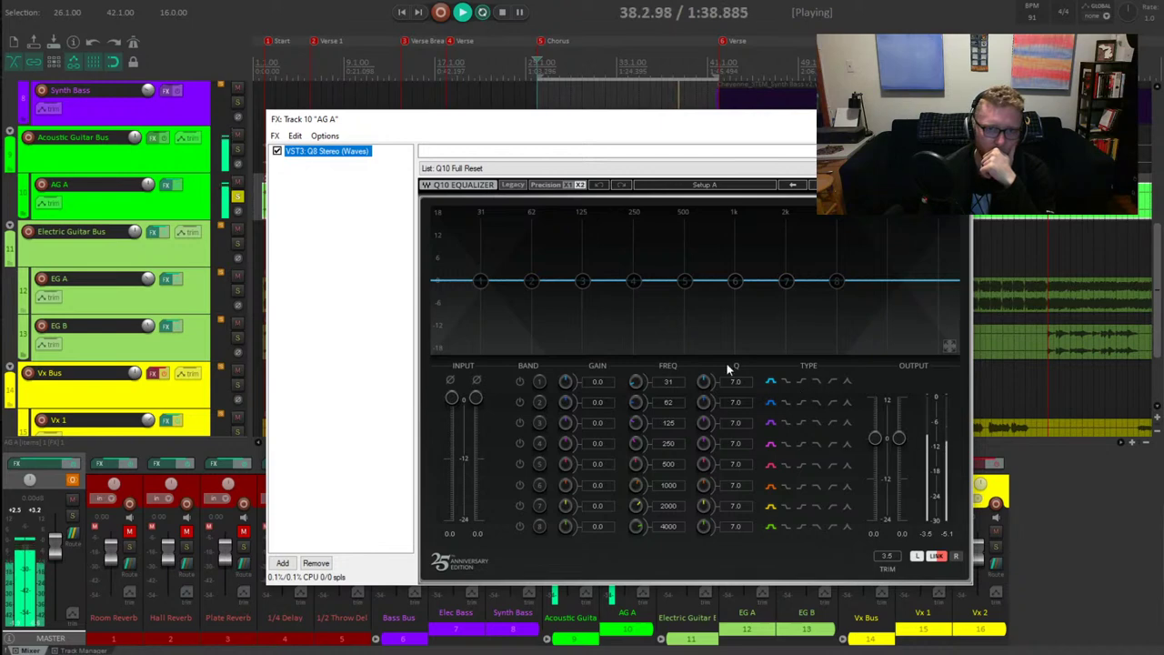
Enable band 1 of AG A's Q8 as a high-pass filter with its cutoff at 64 Hz
click(520, 381)
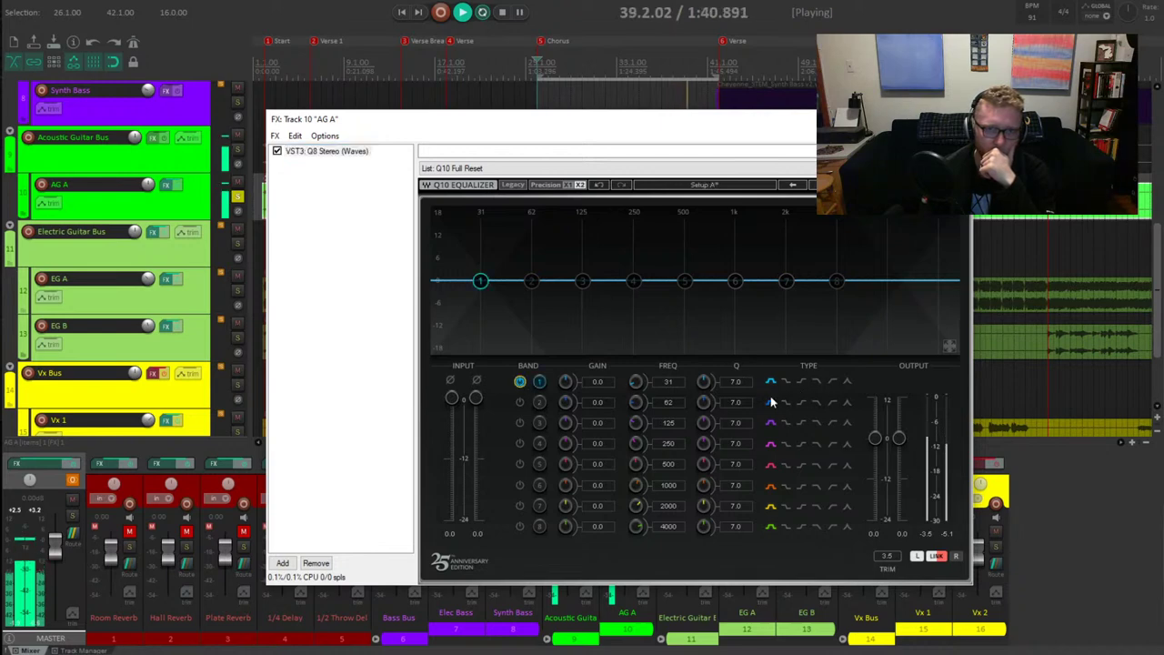
click(831, 382)
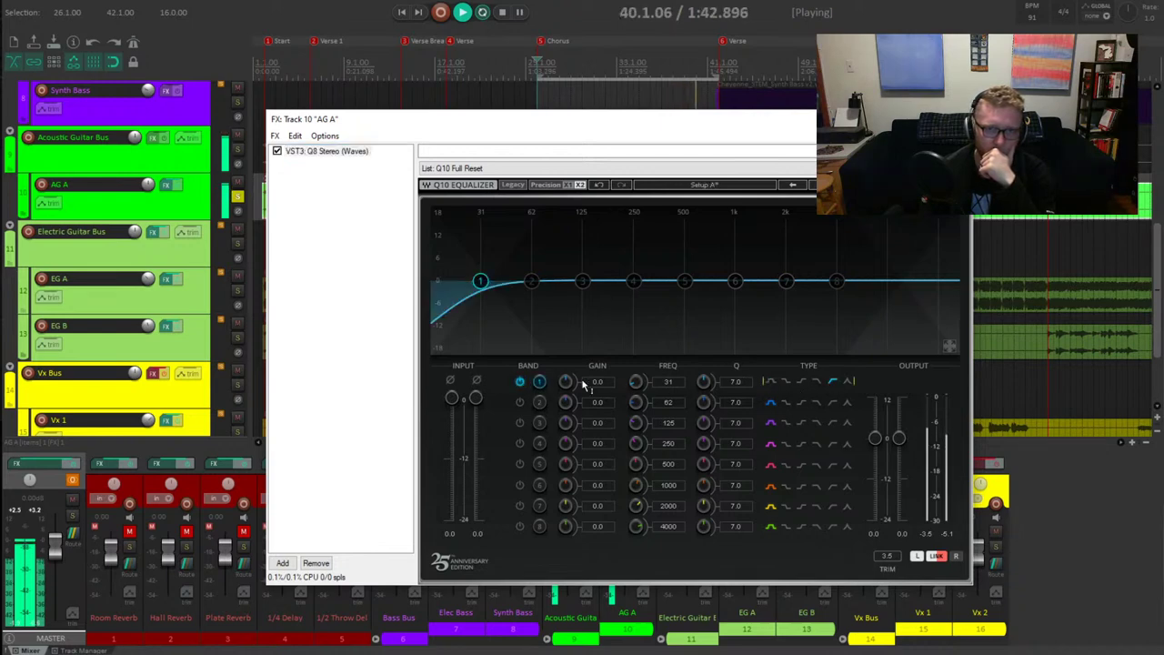
drag(639, 384, 639, 366)
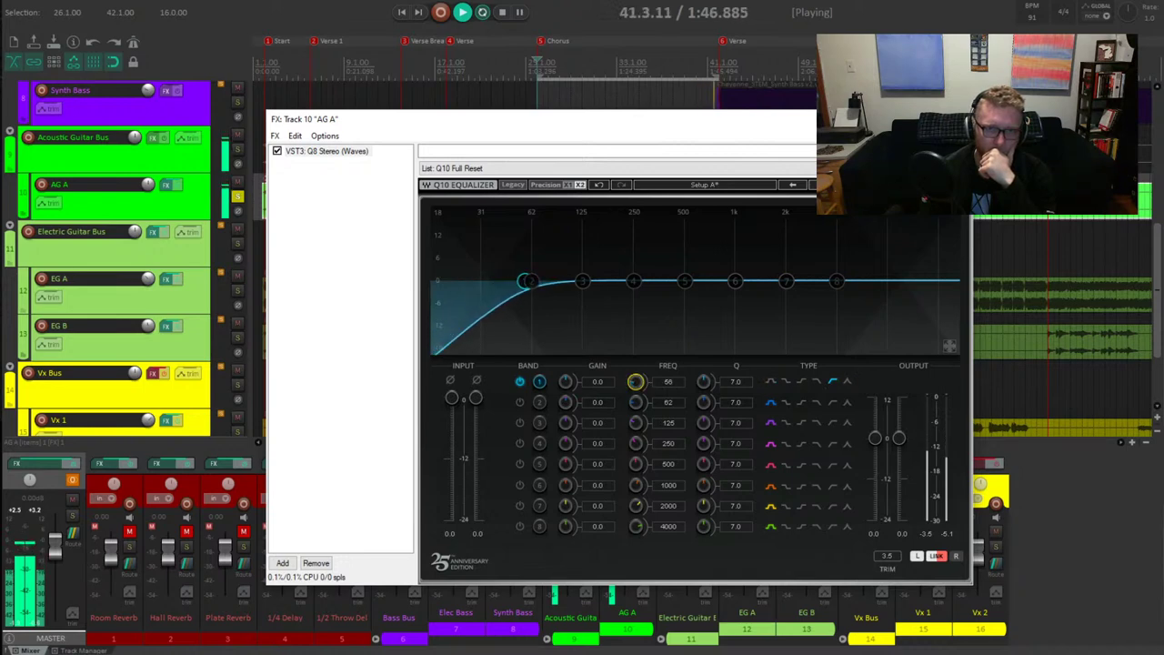
drag(640, 366, 639, 359)
Compare AG A's sound with band 1 off and on, and raise the high-pass cutoff to 77 Hz
click(520, 382)
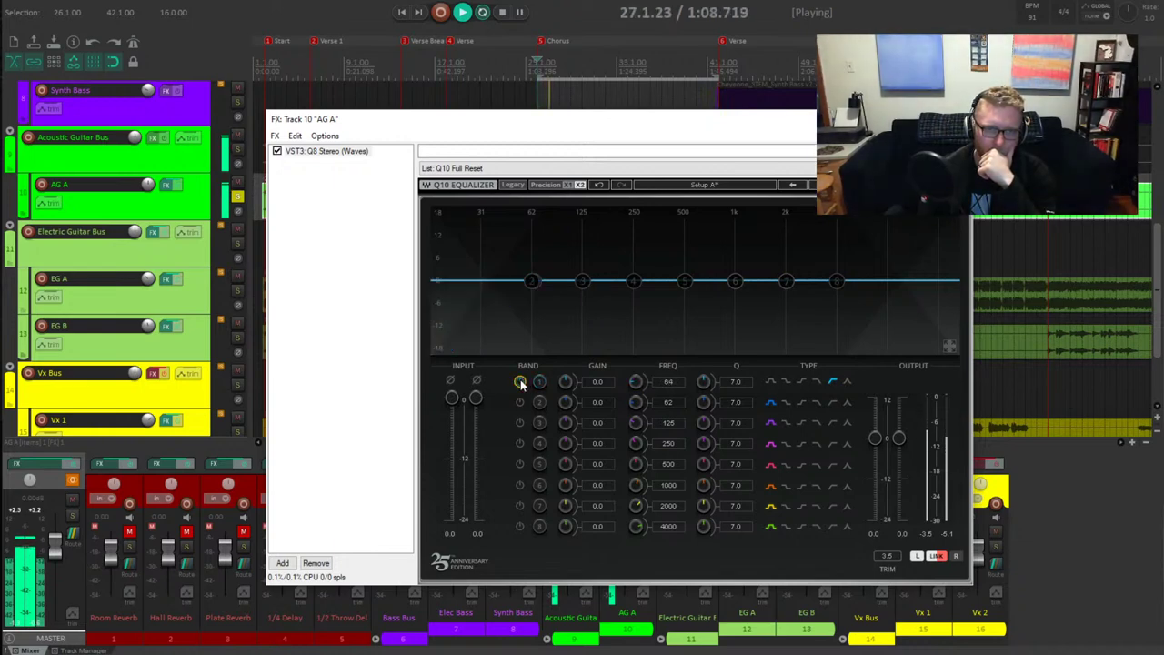
click(520, 382)
click(520, 382)
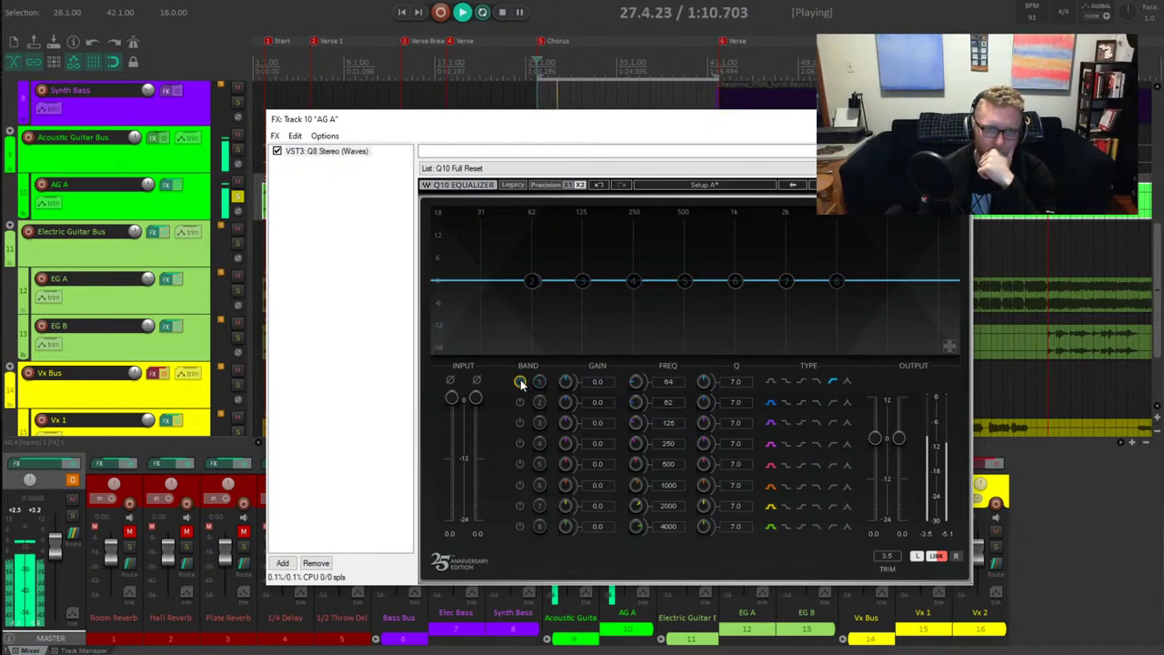
click(520, 381)
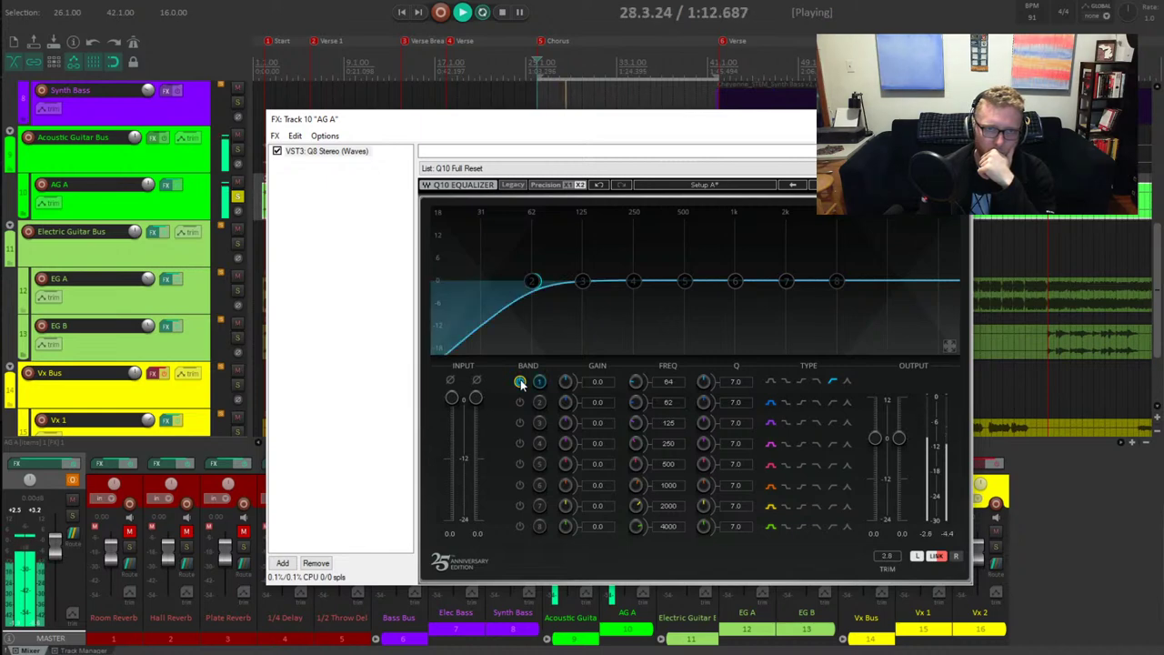
scroll(622, 393, up, 4)
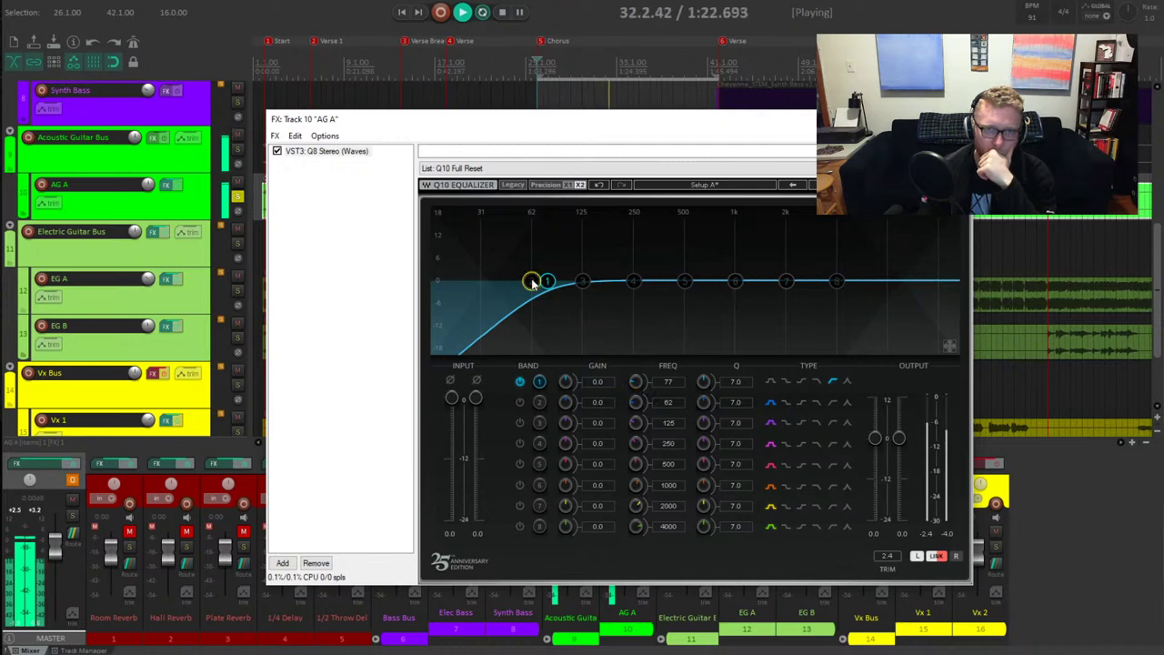
Enable band 2 and shape it into a narrow cut of -4.0 dB at 201 Hz with a Q of 21.7
click(520, 402)
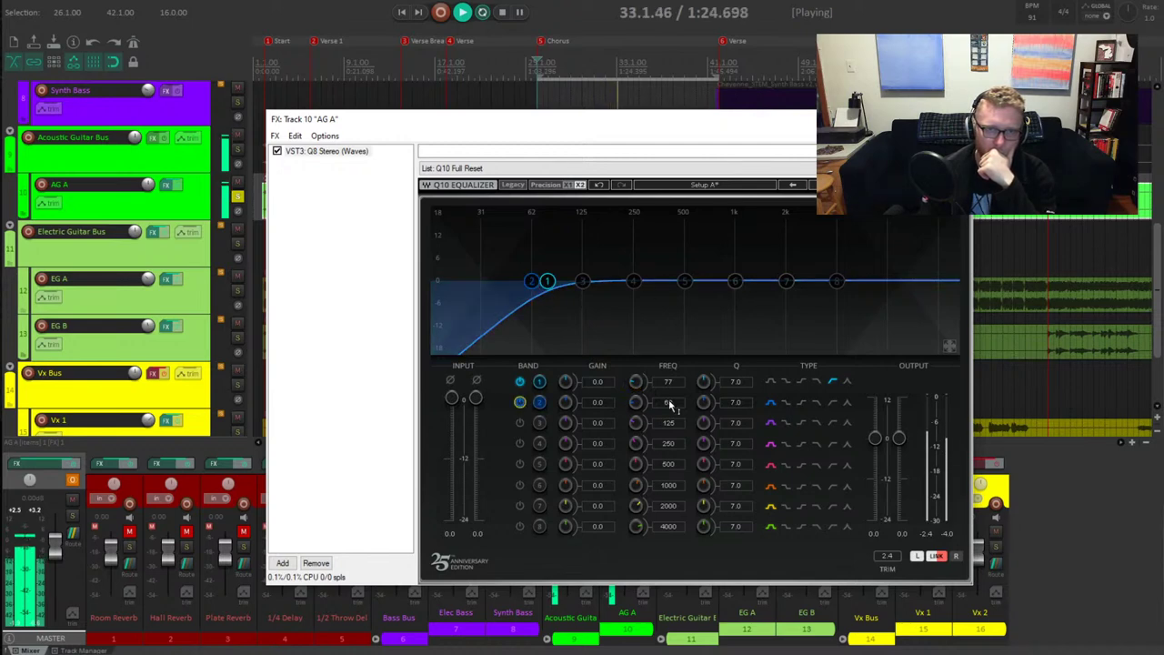
drag(532, 281, 640, 263)
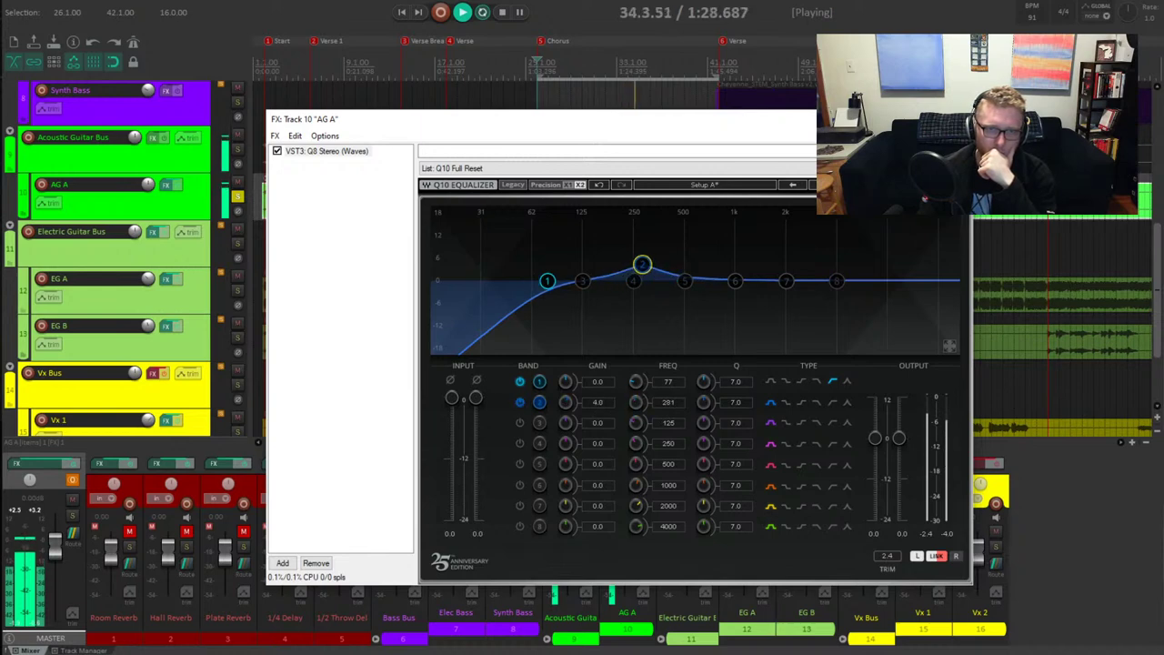
drag(704, 403, 597, 319)
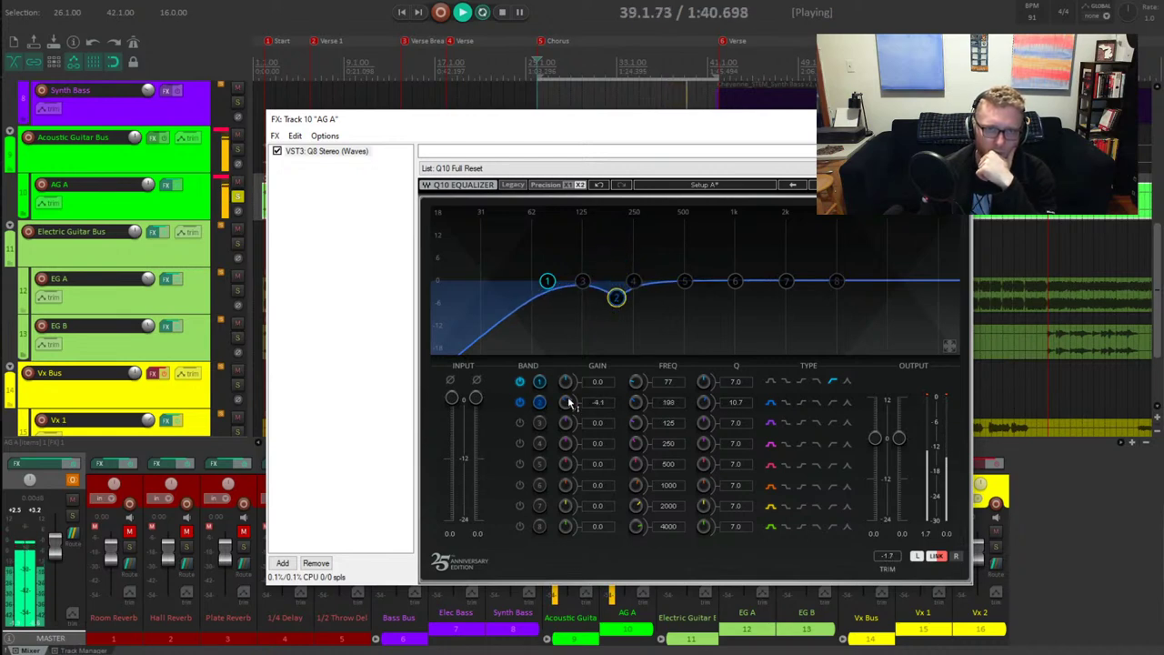
drag(710, 405, 710, 374)
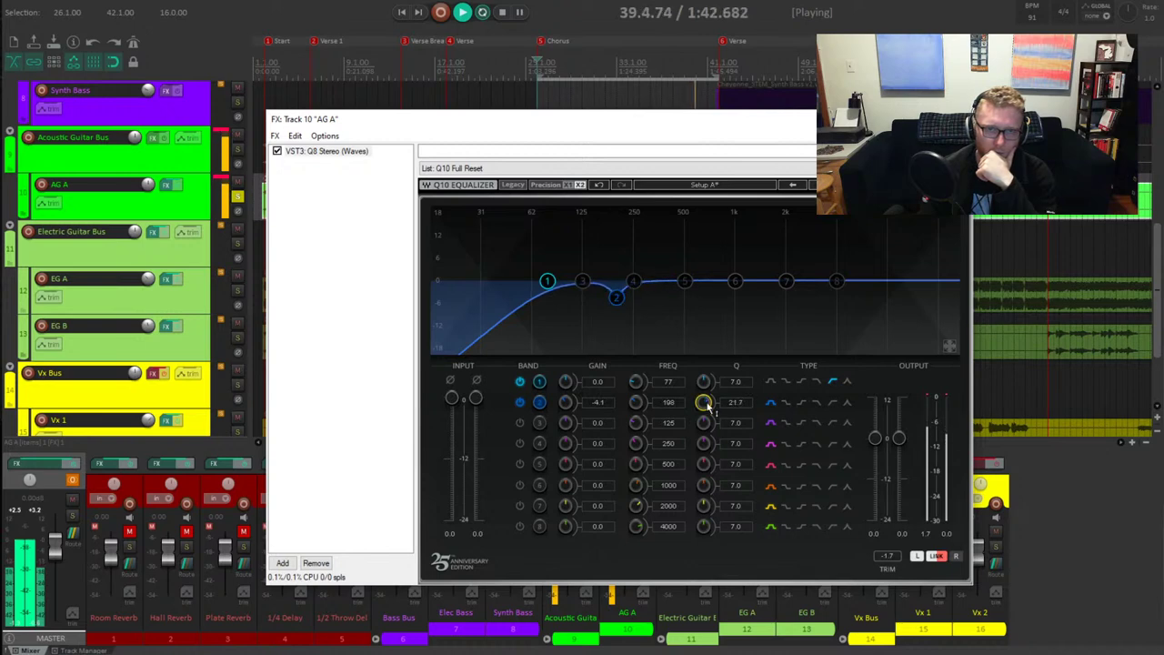
drag(616, 303, 618, 303)
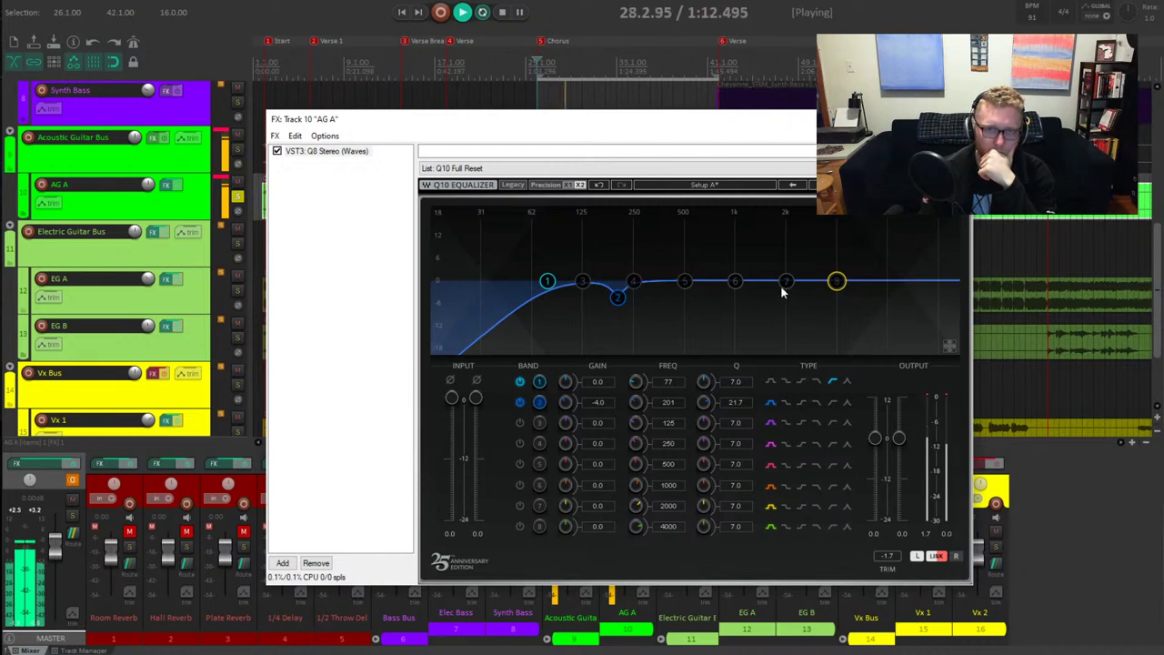
Try a 4.4 dB boost at 717 Hz on band 7, and switch the band off
drag(788, 284, 710, 263)
click(519, 504)
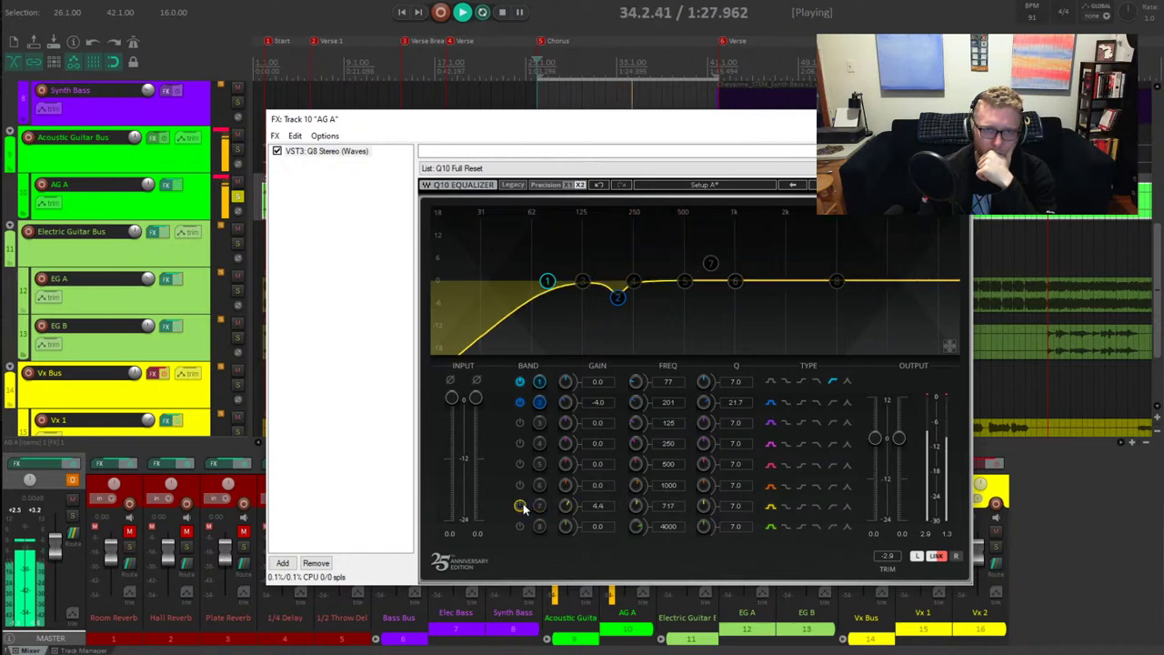
Audition band 2 of AG A's Q8 with an 18.0 dB boost, and set its gain to a -6.0 dB cut
click(617, 298)
drag(569, 407, 569, 367)
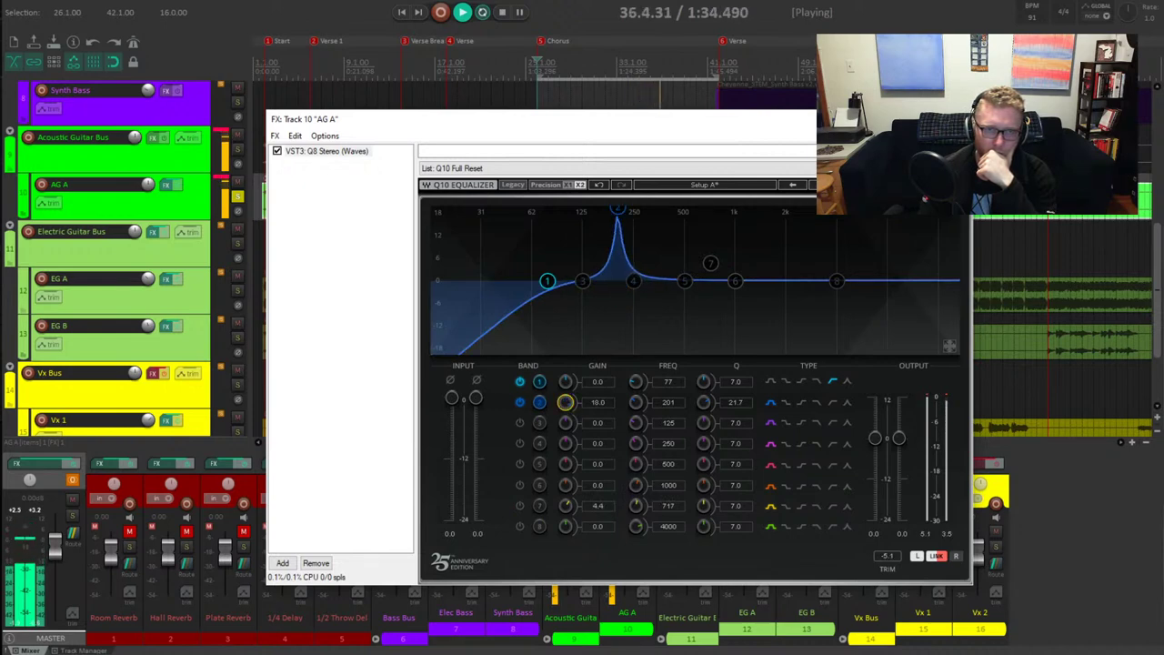
drag(568, 368, 568, 409)
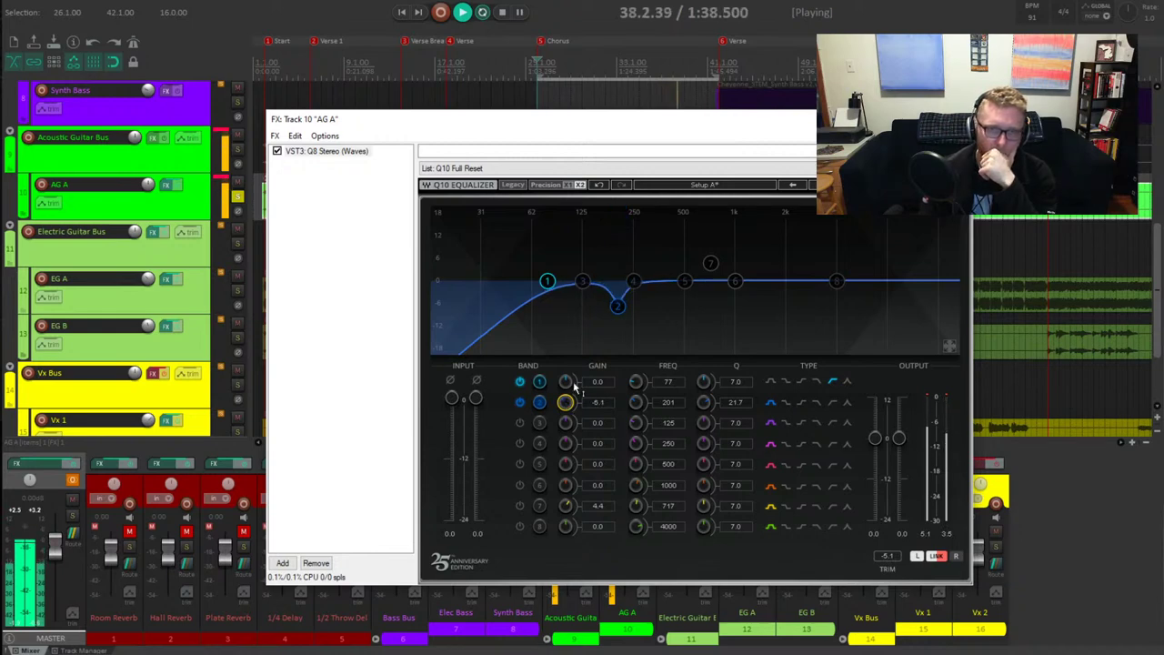
drag(568, 406, 568, 409)
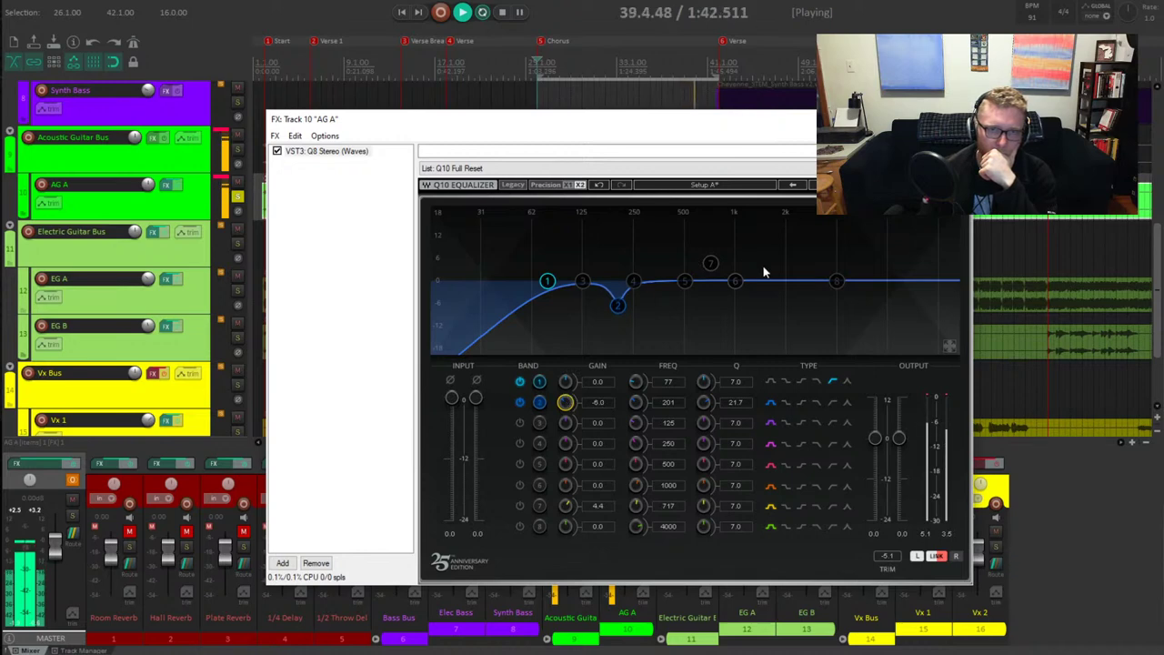
click(835, 284)
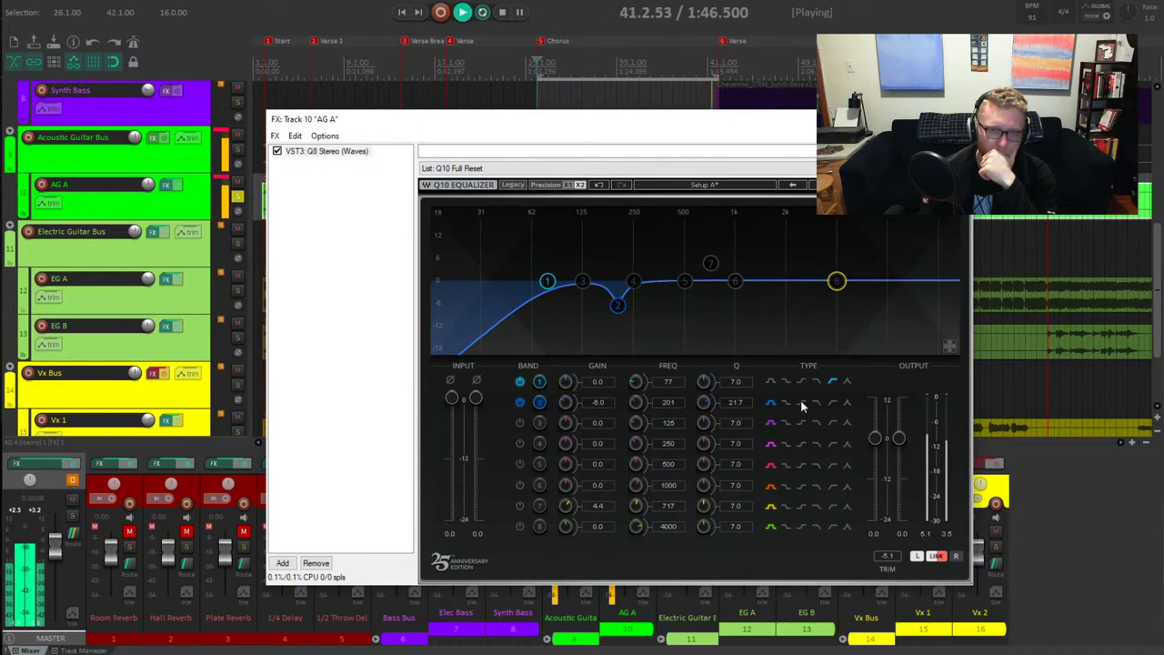
click(801, 405)
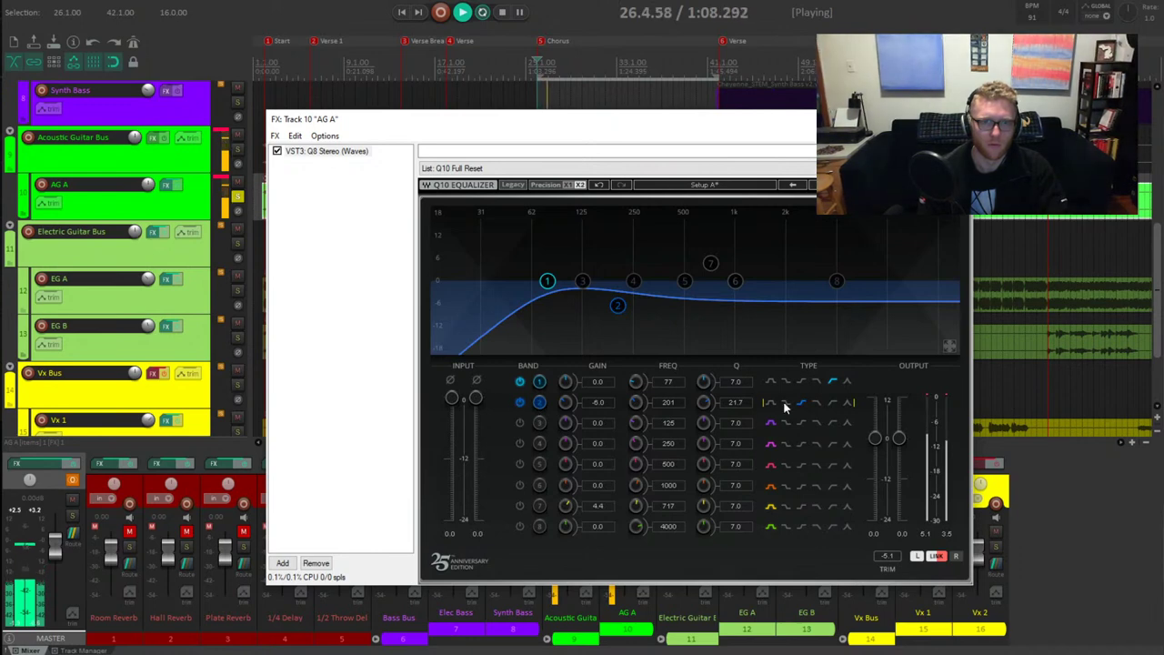
click(766, 403)
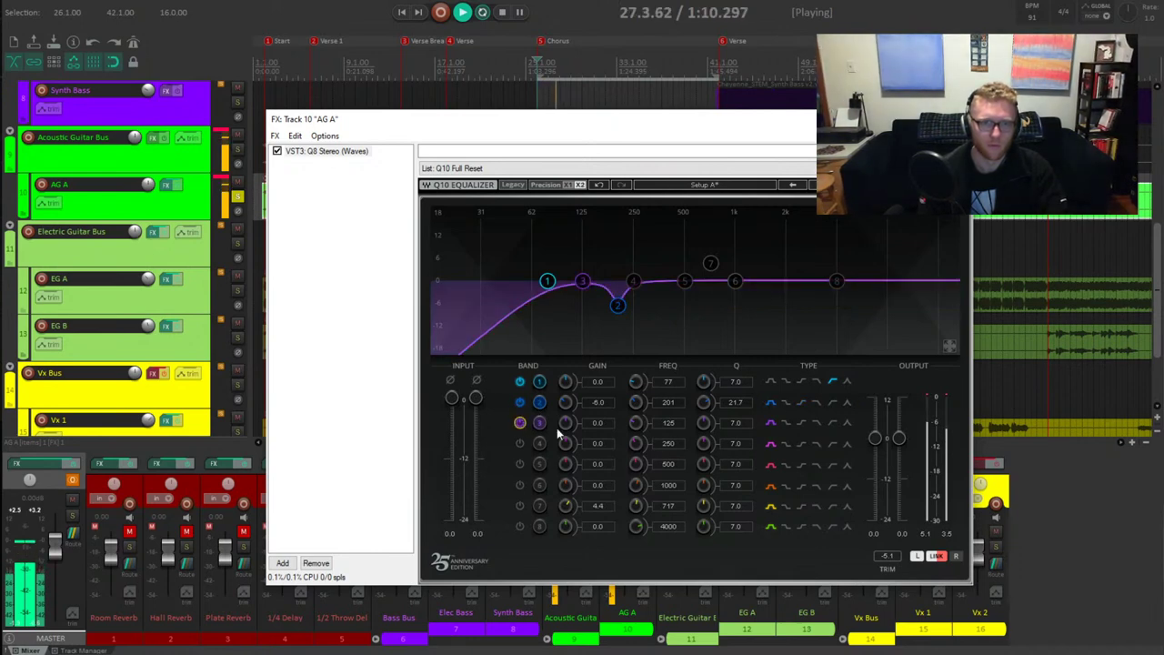
Shape band 3 into a high shelf of 2.1 dB at 1957 Hz, and mute the Vx Bus
drag(583, 286, 784, 272)
click(803, 420)
drag(766, 119, 612, 101)
click(882, 531)
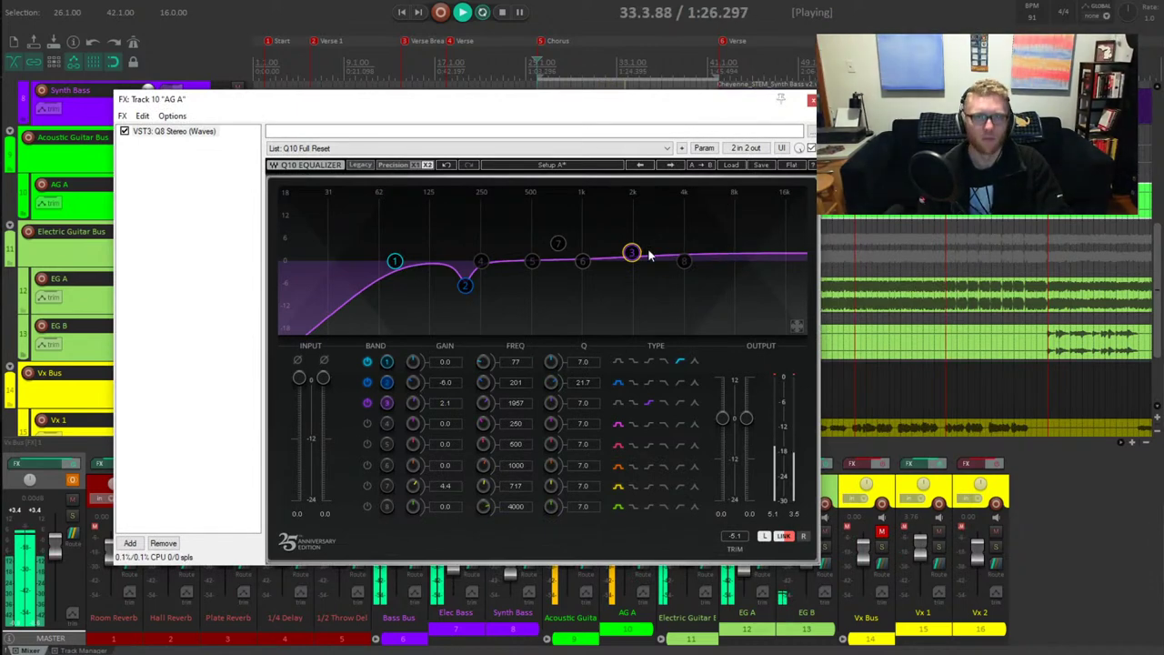
Refine band 3's high shelf against the full mix to 1.8 dB at 4058 Hz, and close the AG A effects window
drag(631, 252, 638, 263)
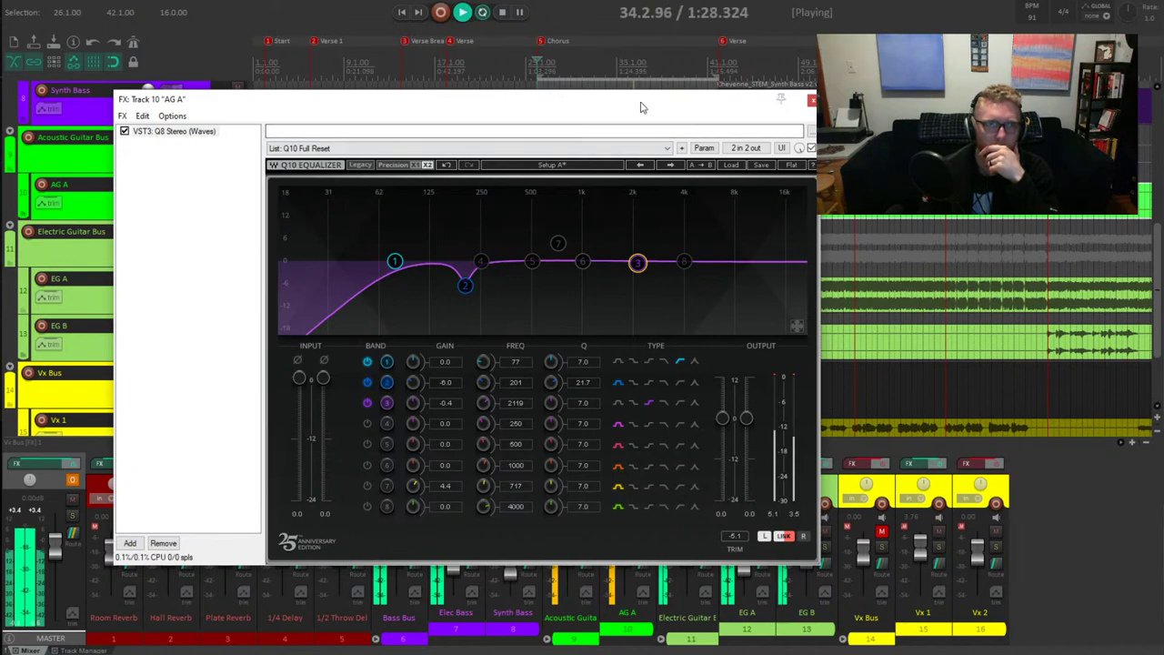
drag(608, 109, 750, 116)
drag(773, 266, 819, 258)
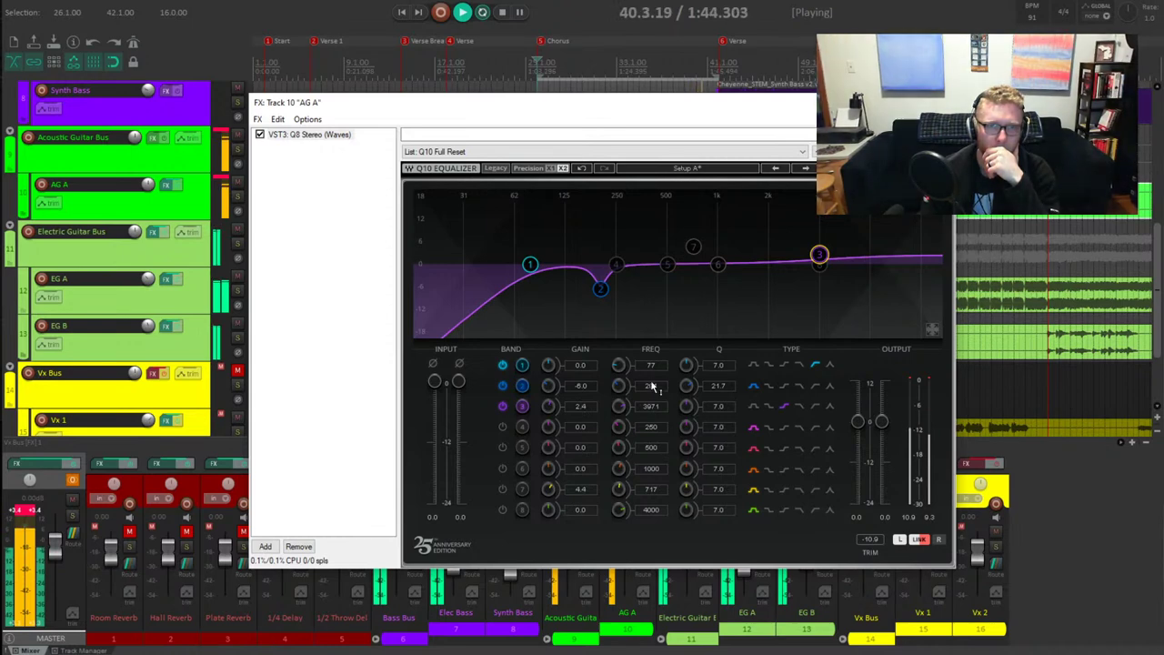
drag(826, 259, 828, 261)
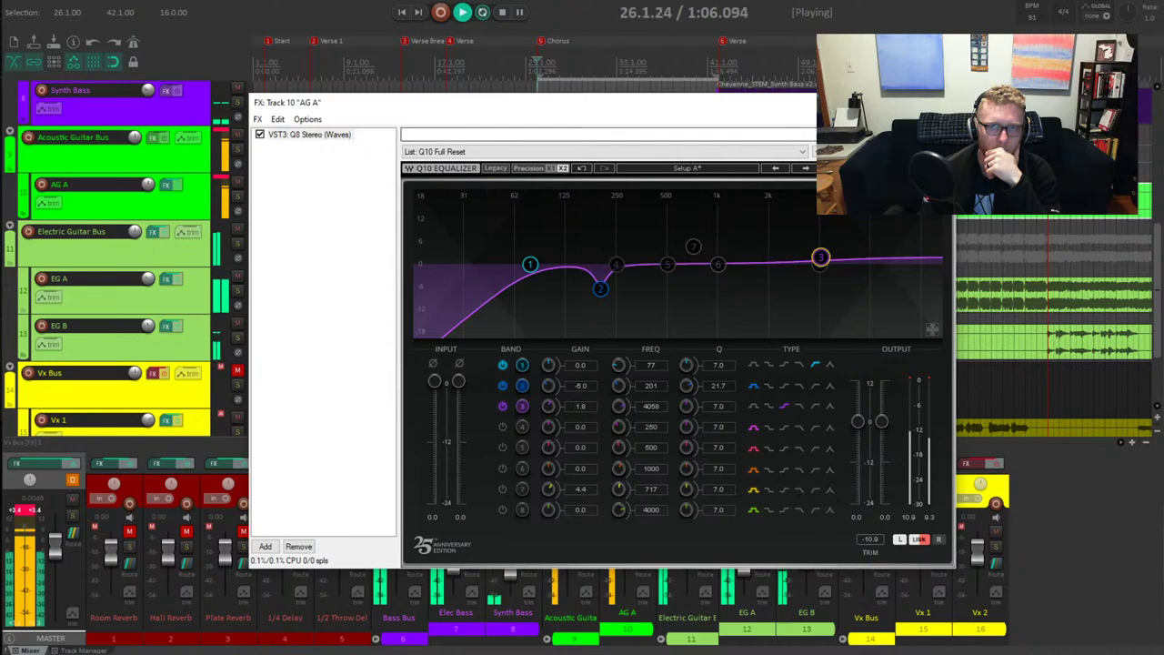
key(Escape)
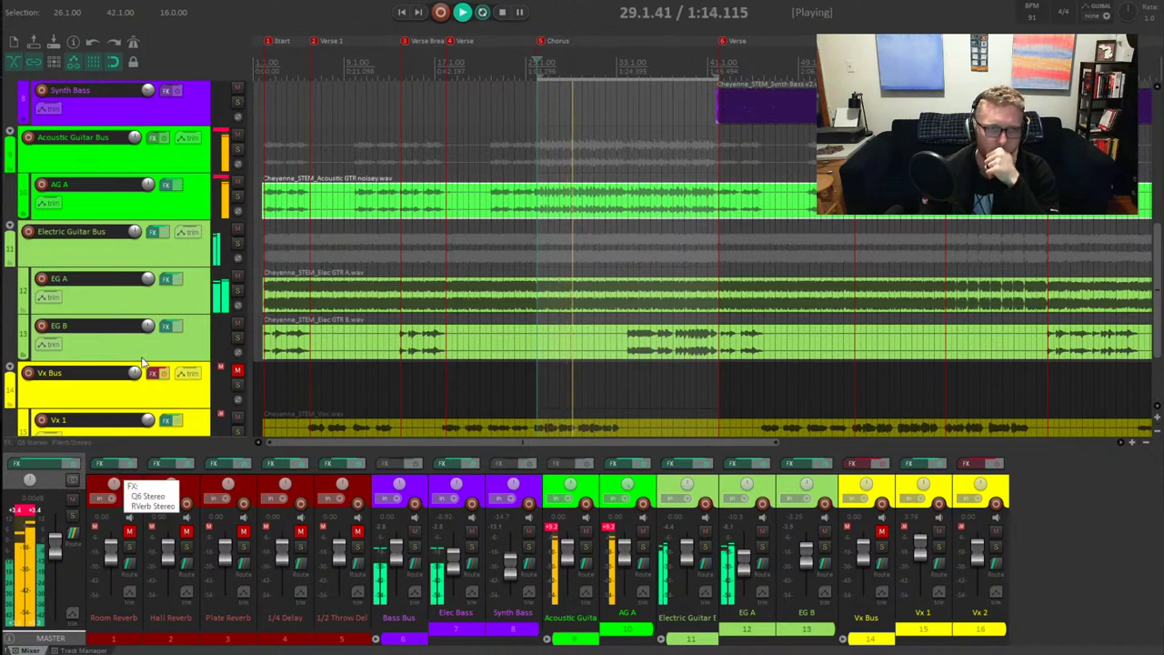
click(166, 278)
click(634, 368)
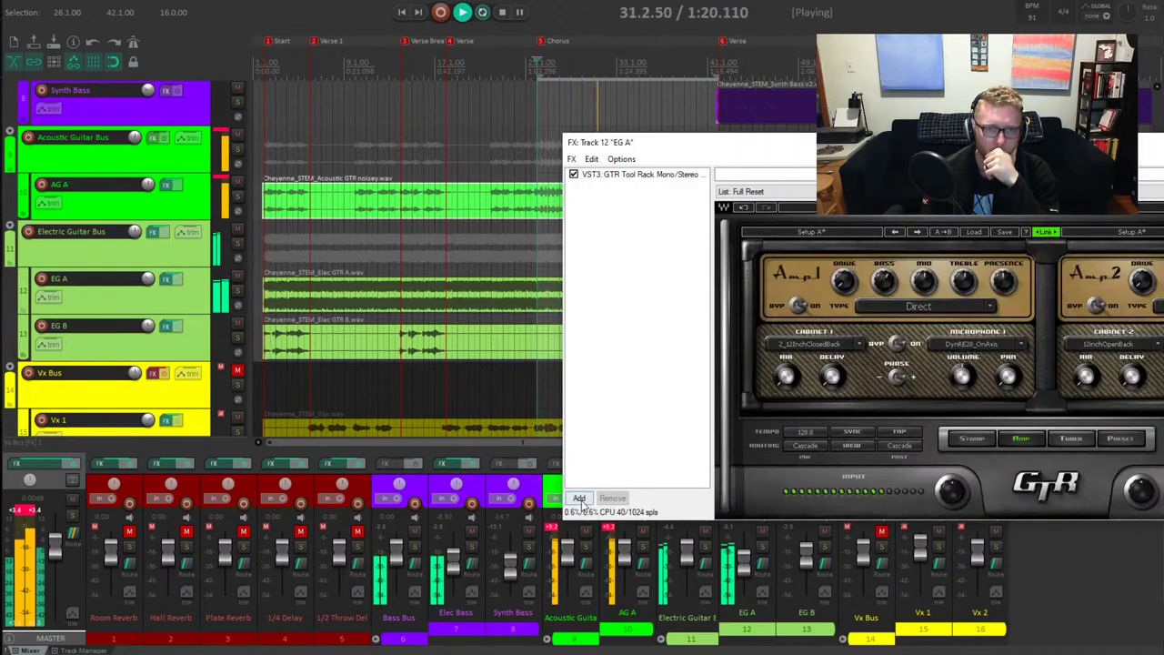
click(582, 499)
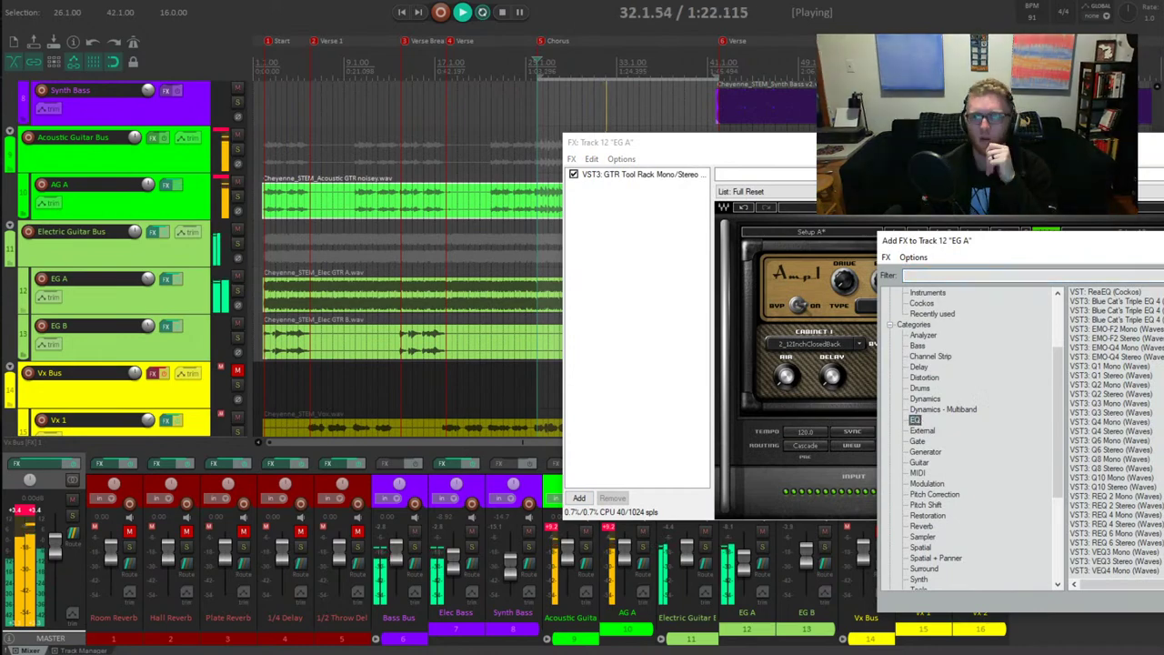
key(Escape)
key(Escape)
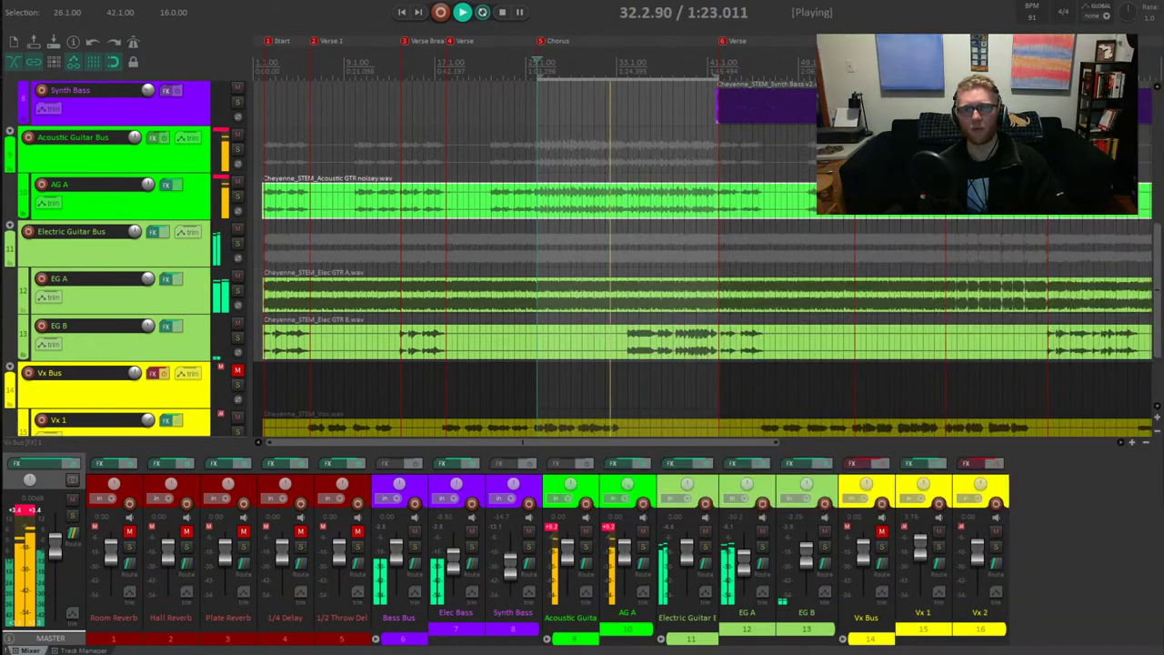
Review AG A's Q8 equalizer curve once more, stop playback and close the effects window
click(167, 184)
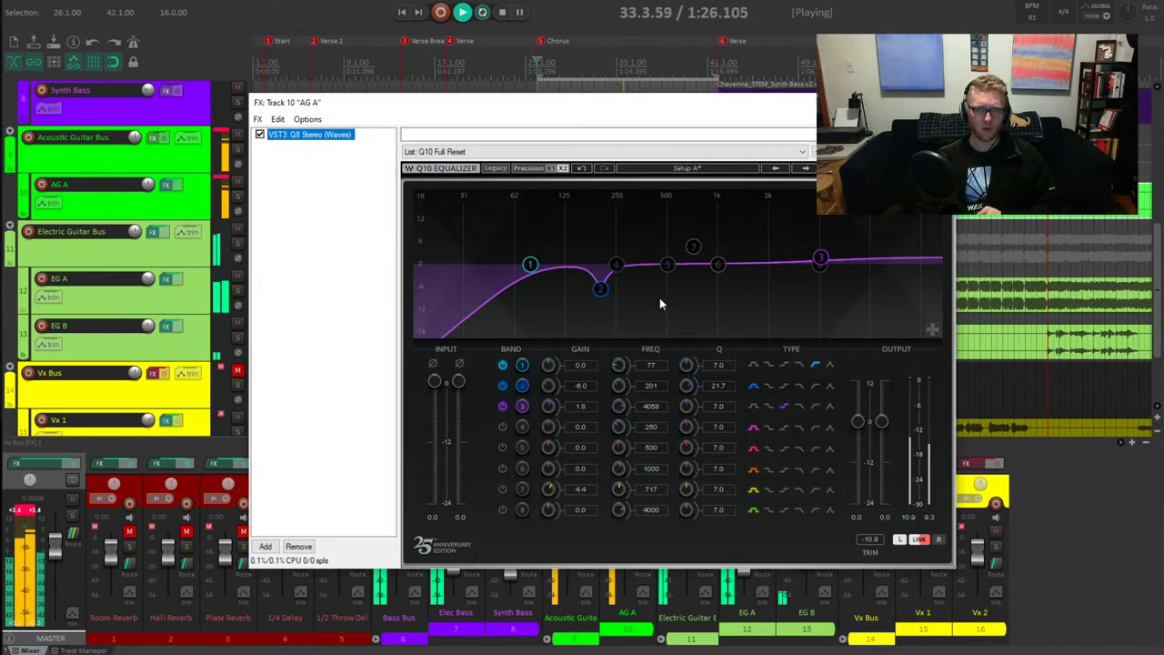
key(space)
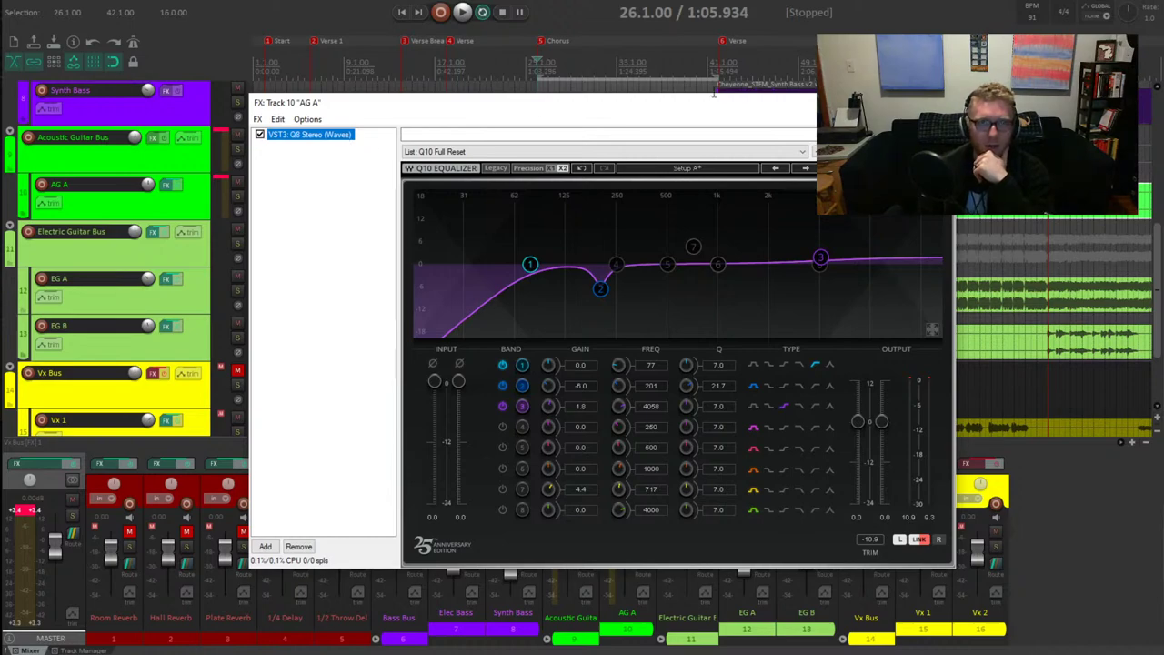
key(Escape)
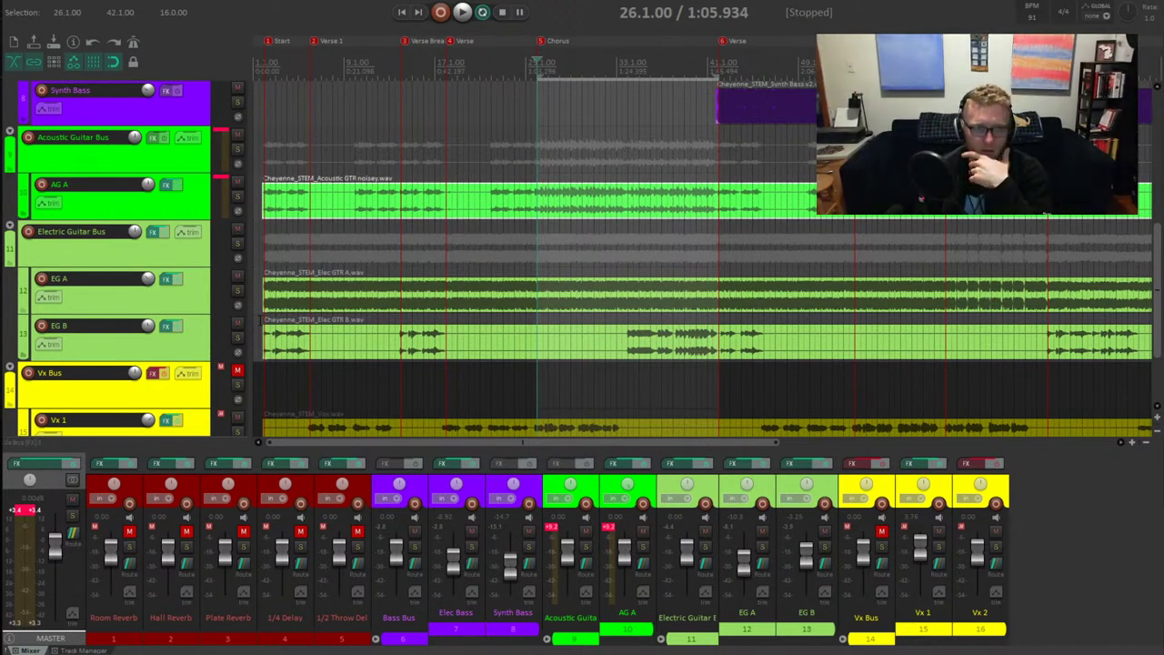
Check EG B's GTR Tool Rack effects, and place the edit cursor at bar 33.3 on that track
click(166, 327)
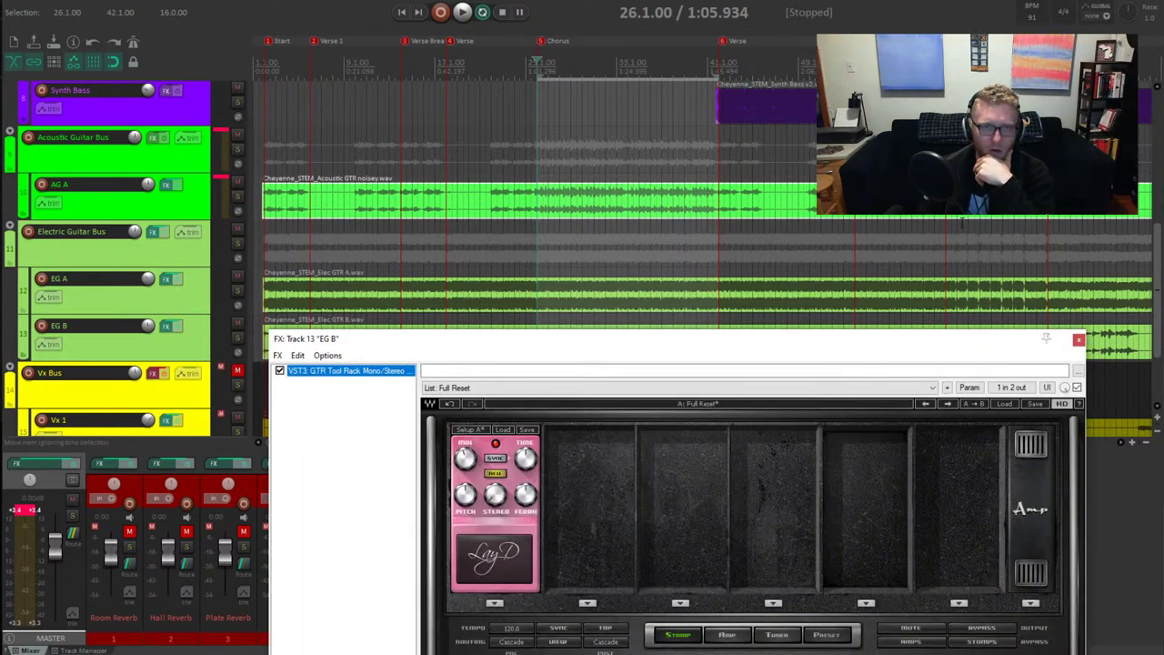
drag(854, 352, 1163, 171)
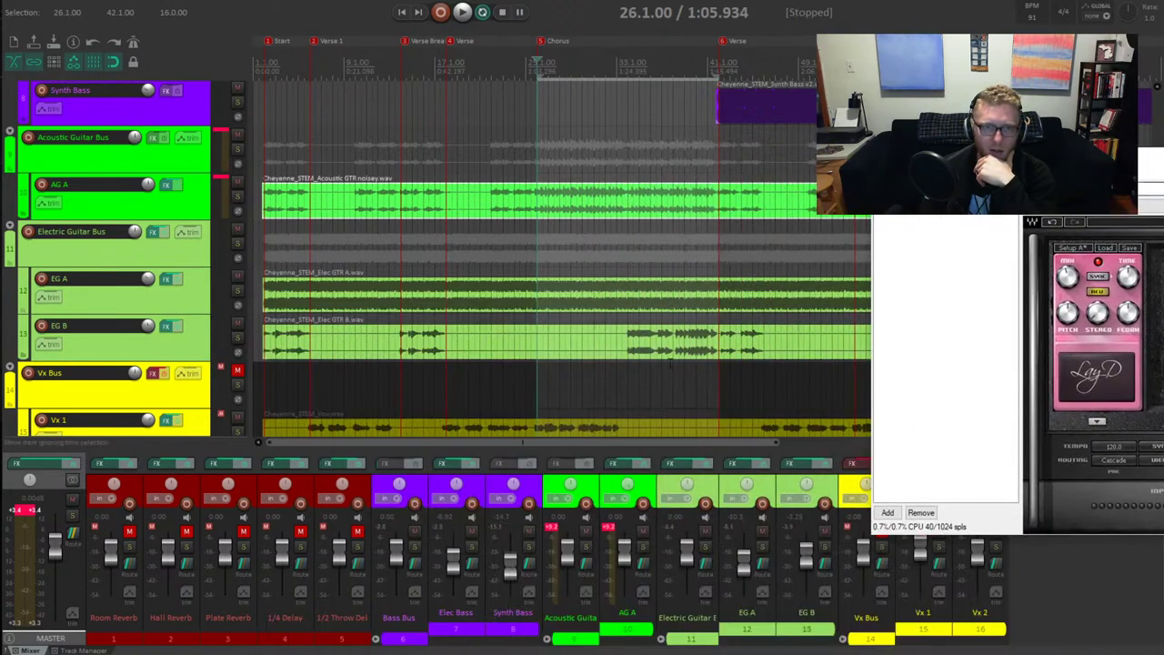
click(623, 354)
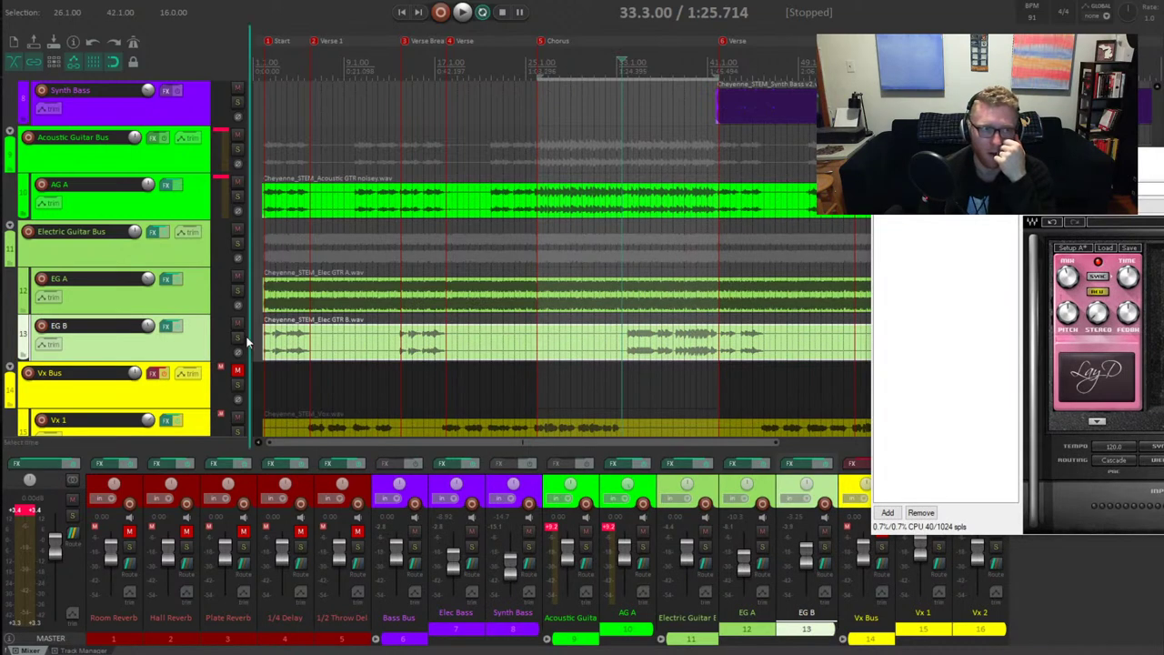
key(Escape)
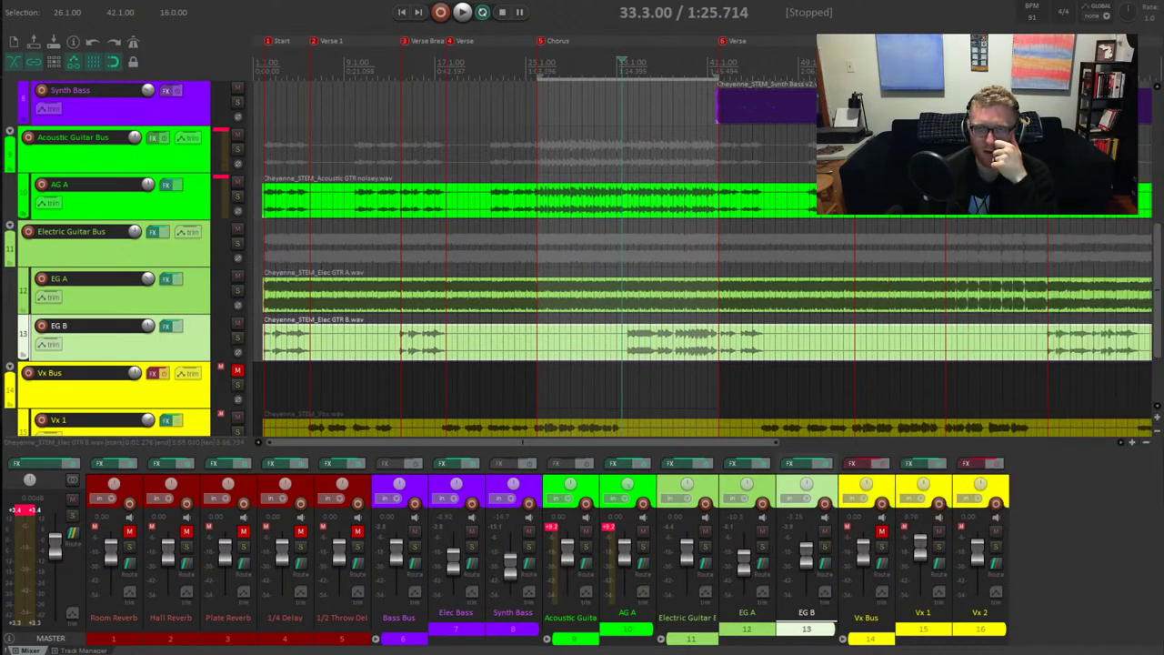
Clear the time selection and place the edit cursor at bar 14 on the AG A track
key(Escape)
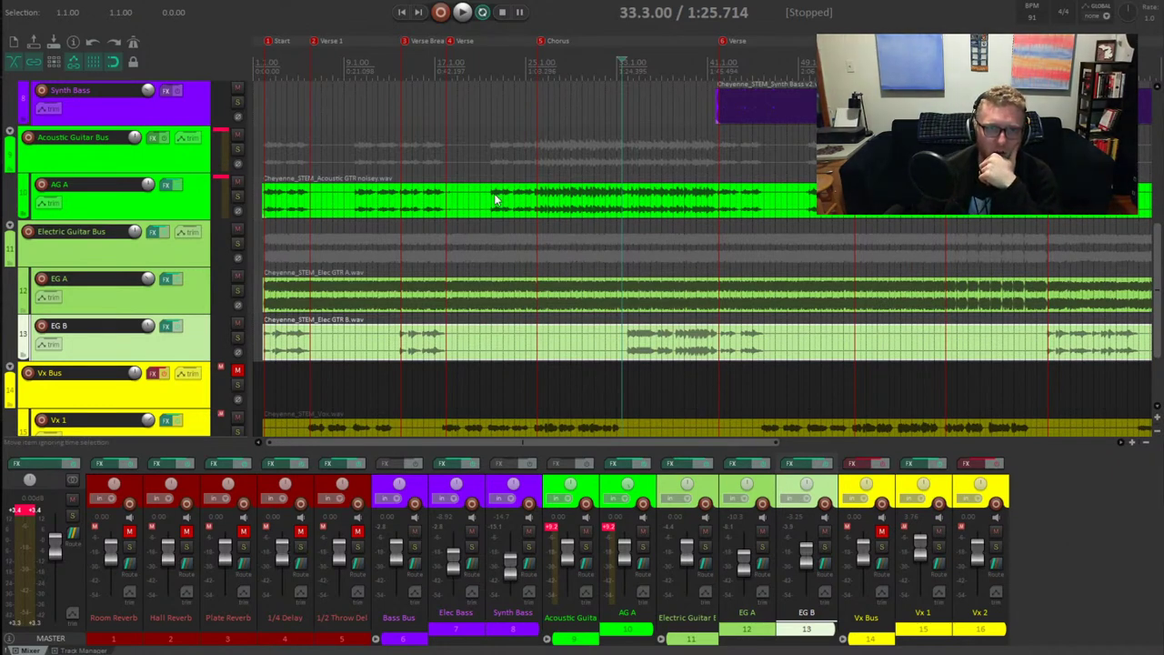
click(537, 198)
click(615, 208)
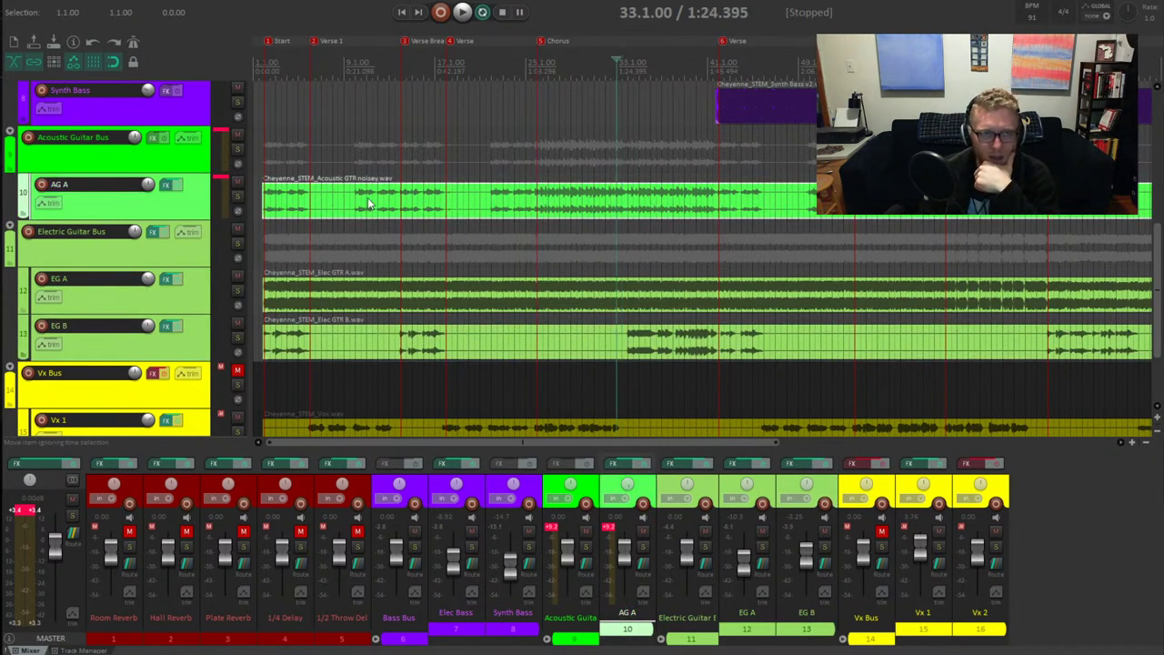
click(403, 201)
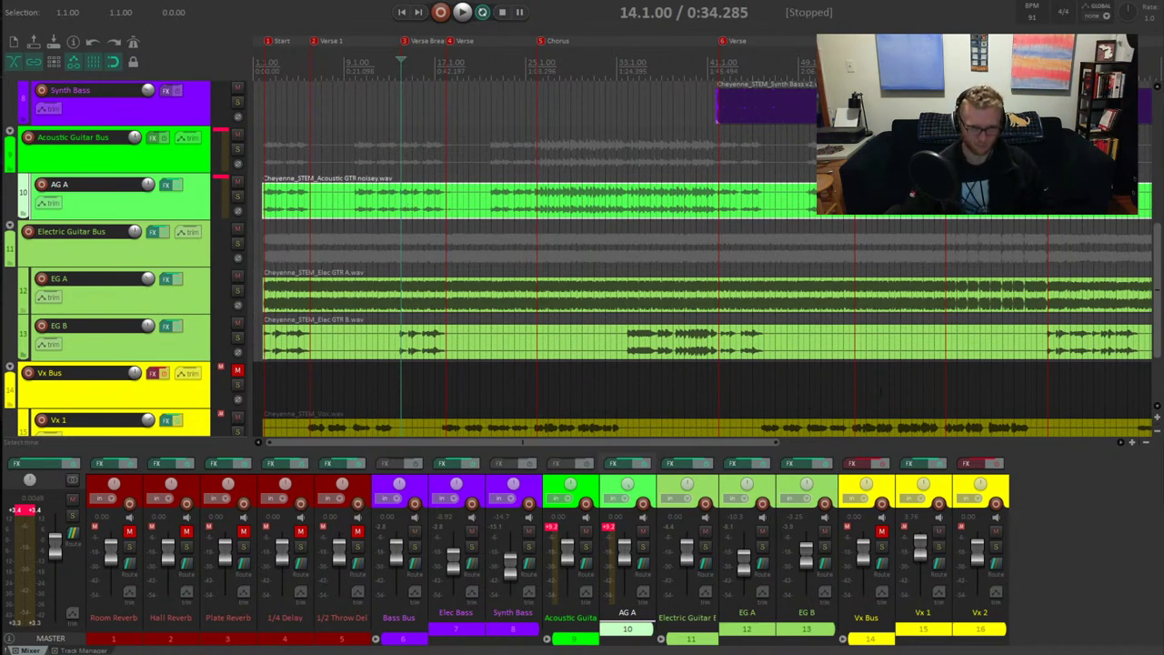
Unmute the Vx Bus and audition the mix with vocals from bar 14
click(881, 532)
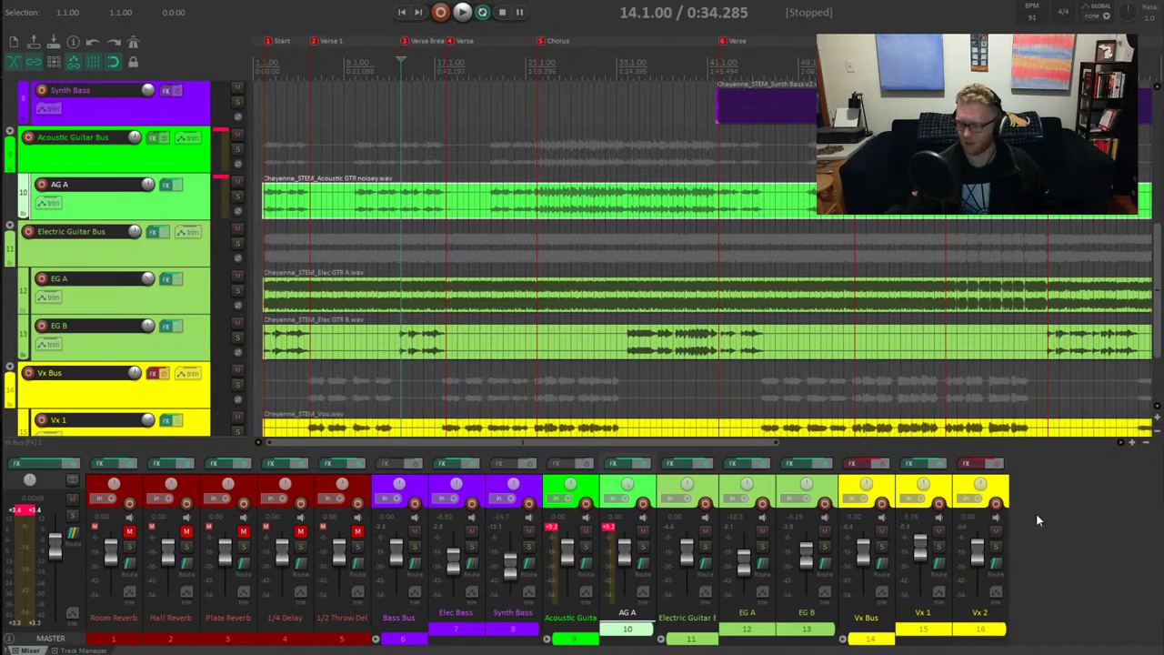
key(space)
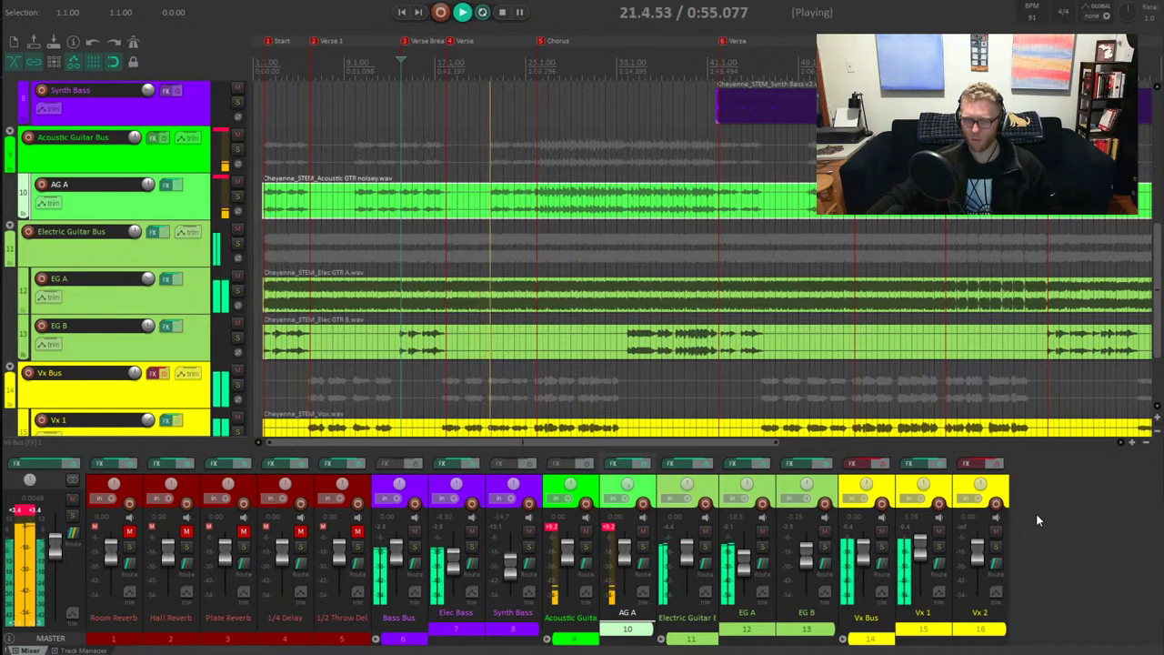
key(space)
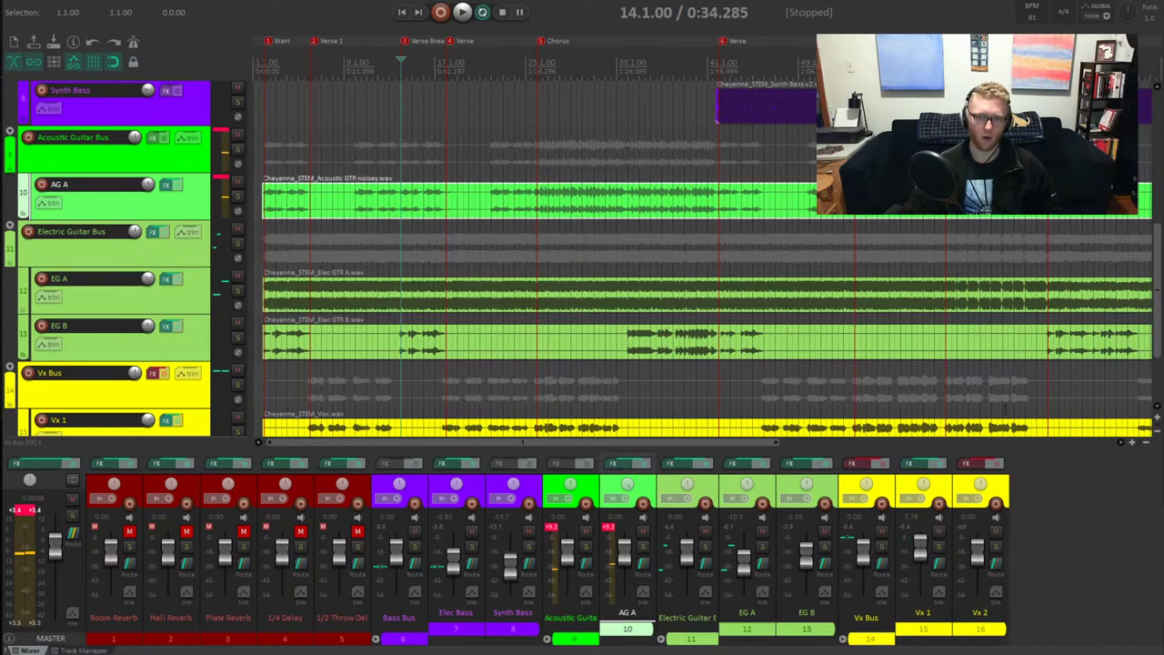
Show the AudioTrack plug-in on Vx 1, and play the mix from bar 18 with the vocal unsoloed
click(940, 548)
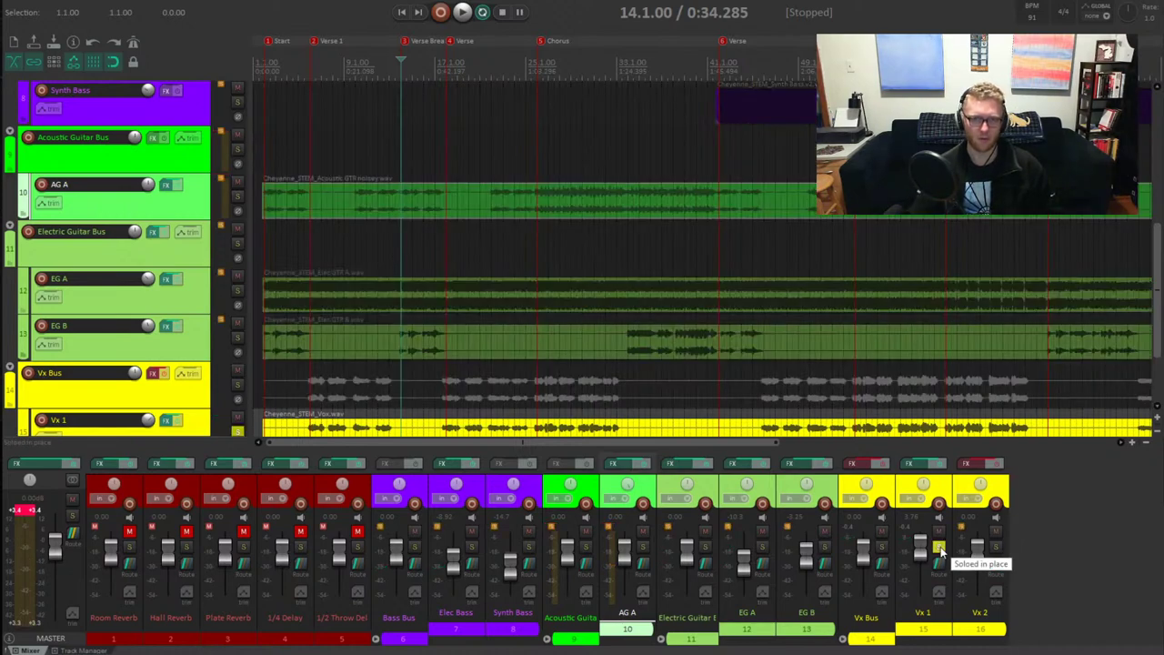
click(940, 548)
click(908, 465)
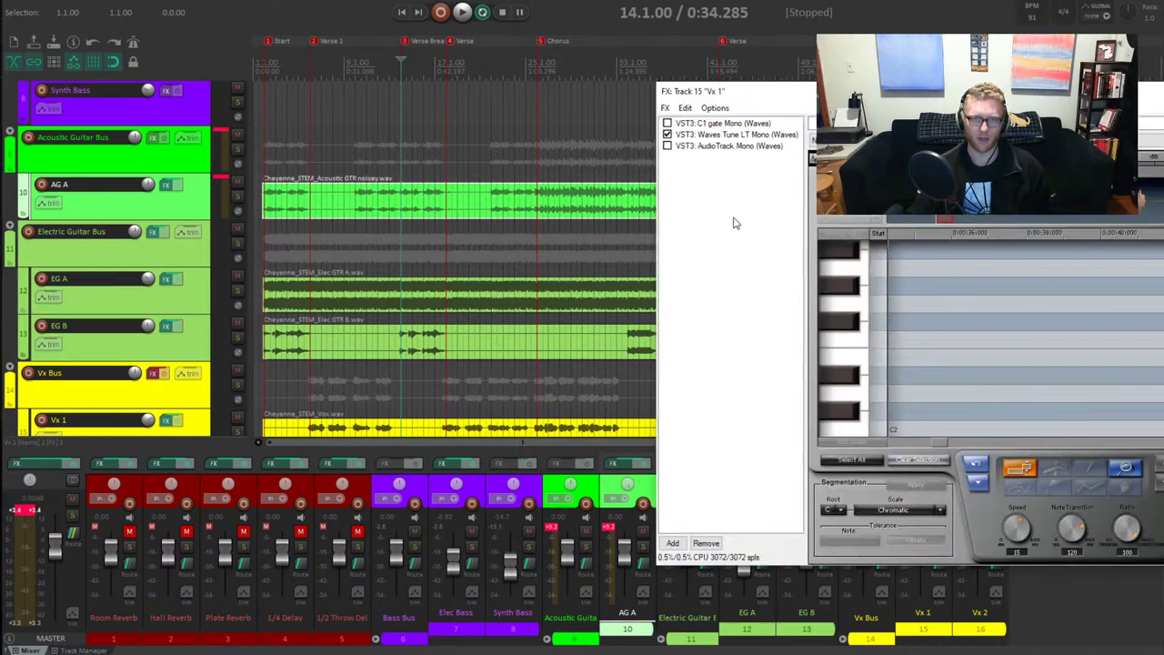
click(715, 148)
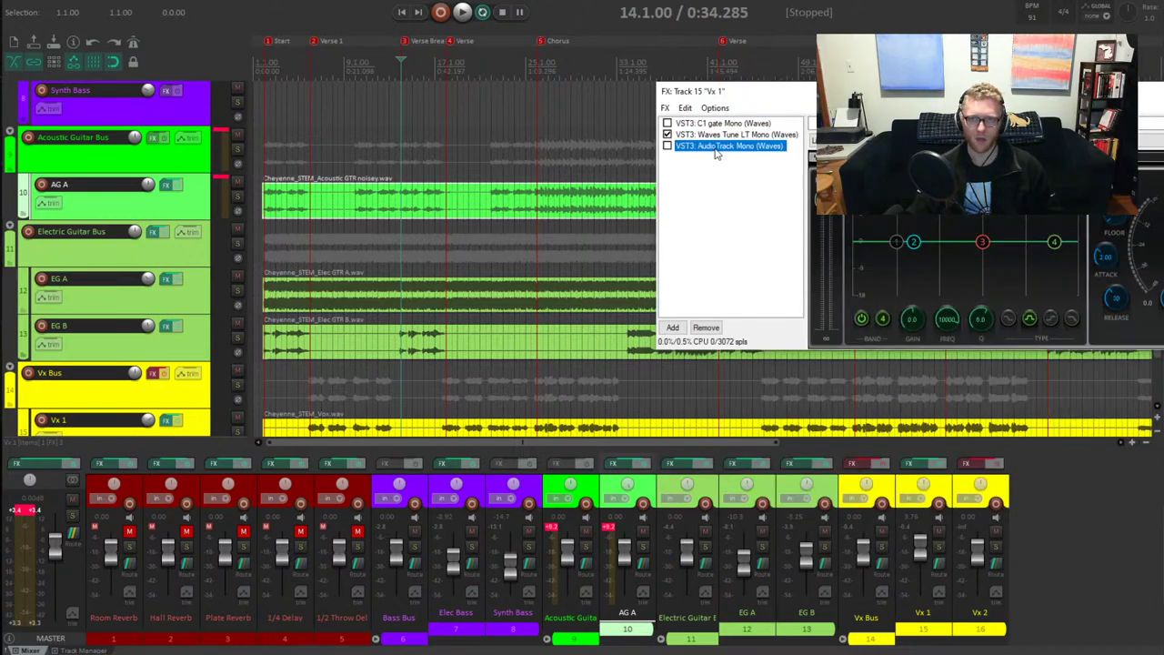
drag(1141, 94, 1163, 122)
click(444, 389)
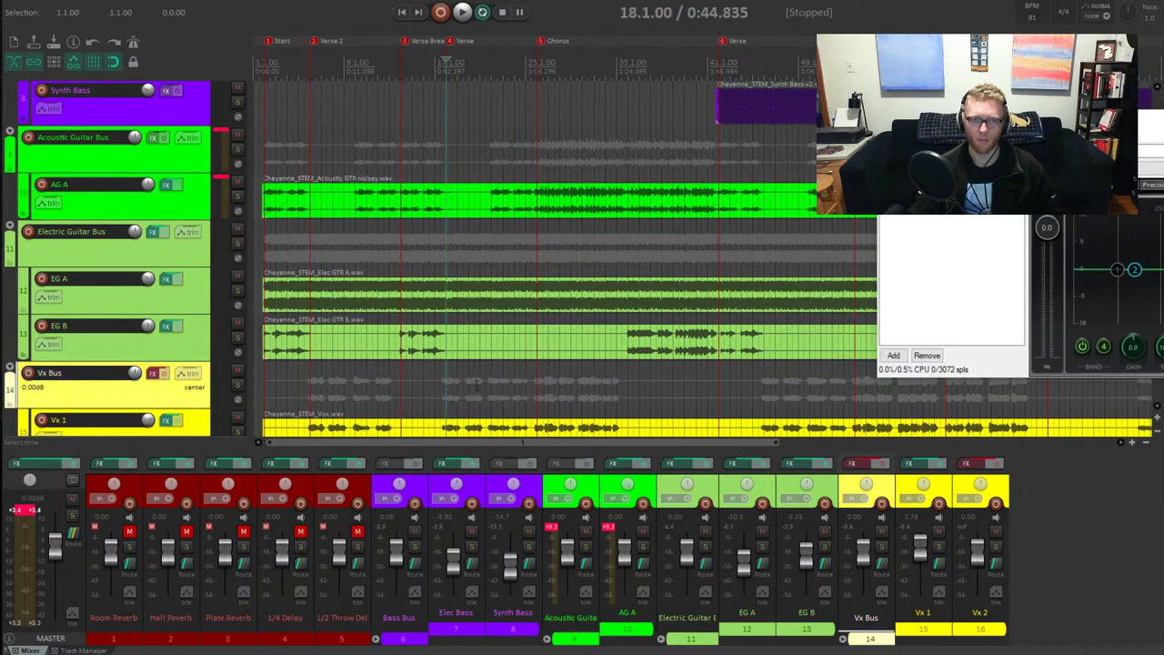
key(space)
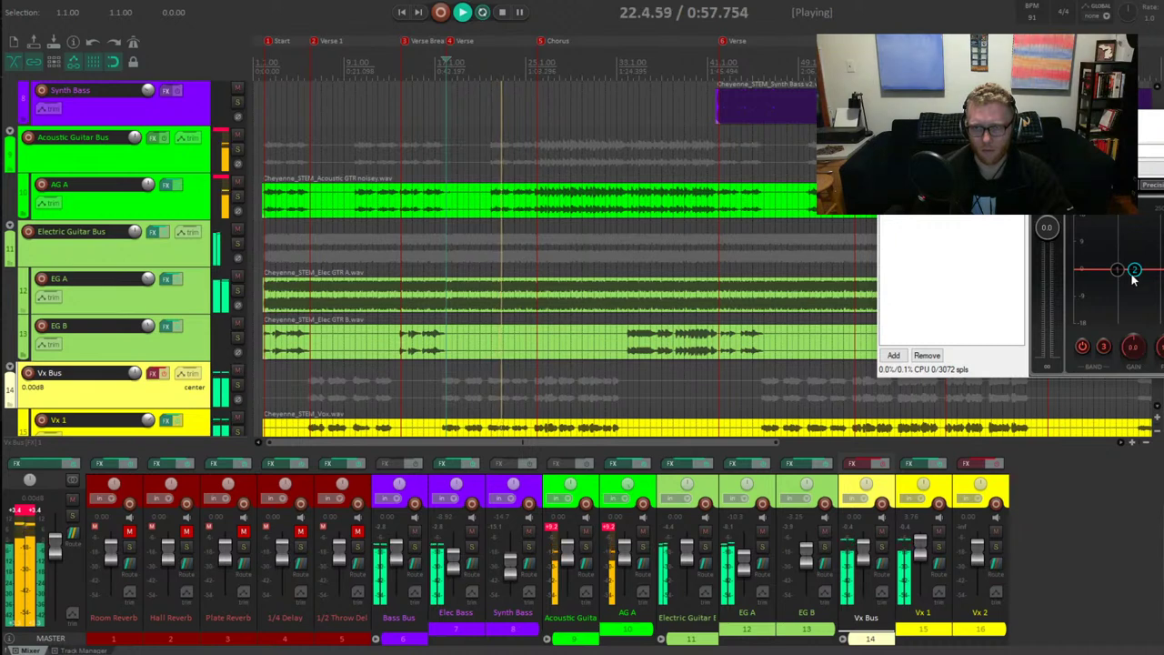
Try gain cuts on the AudioTrack EQ bands of Vx 1 during playback, reset the gain, and stop the transport
mouse_move(1133, 353)
mouse_down()
mouse_move(1134, 409)
mouse_move(1134, 363)
mouse_up()
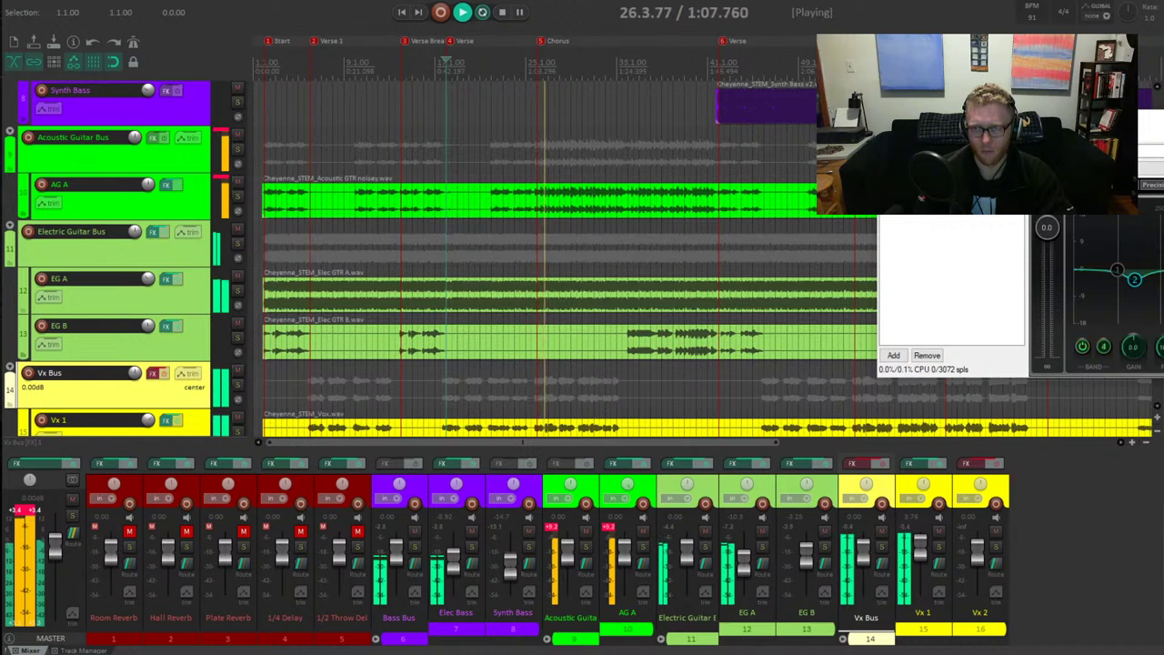
drag(1134, 348, 1134, 340)
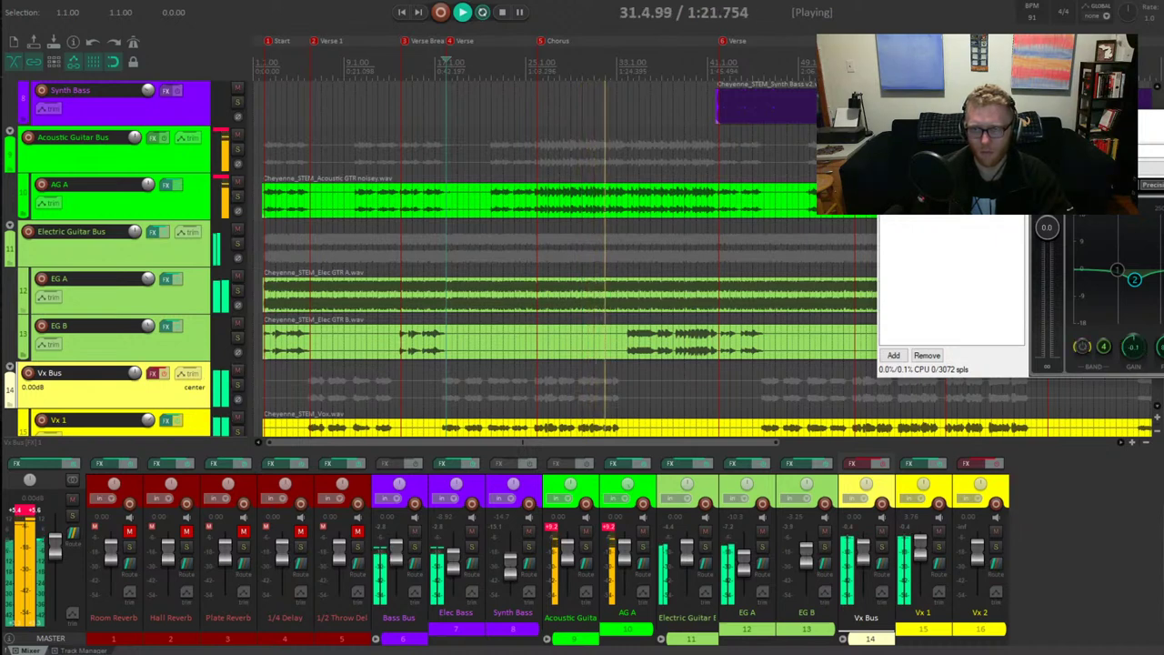
drag(1159, 340, 1159, 291)
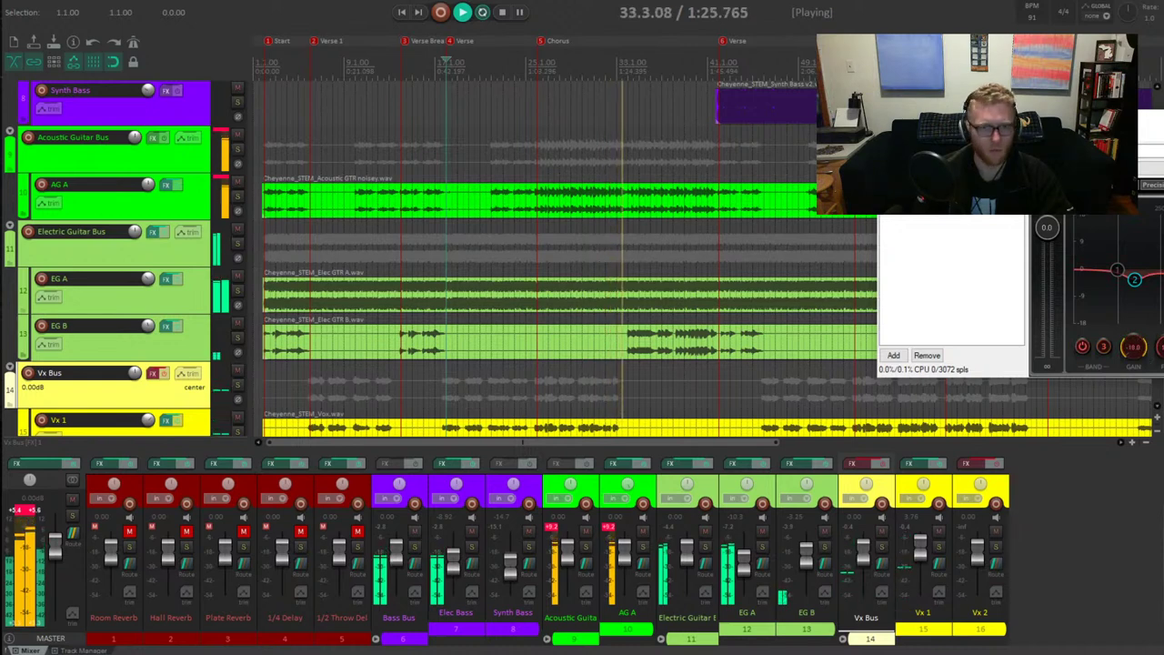
double_click(1133, 350)
key(space)
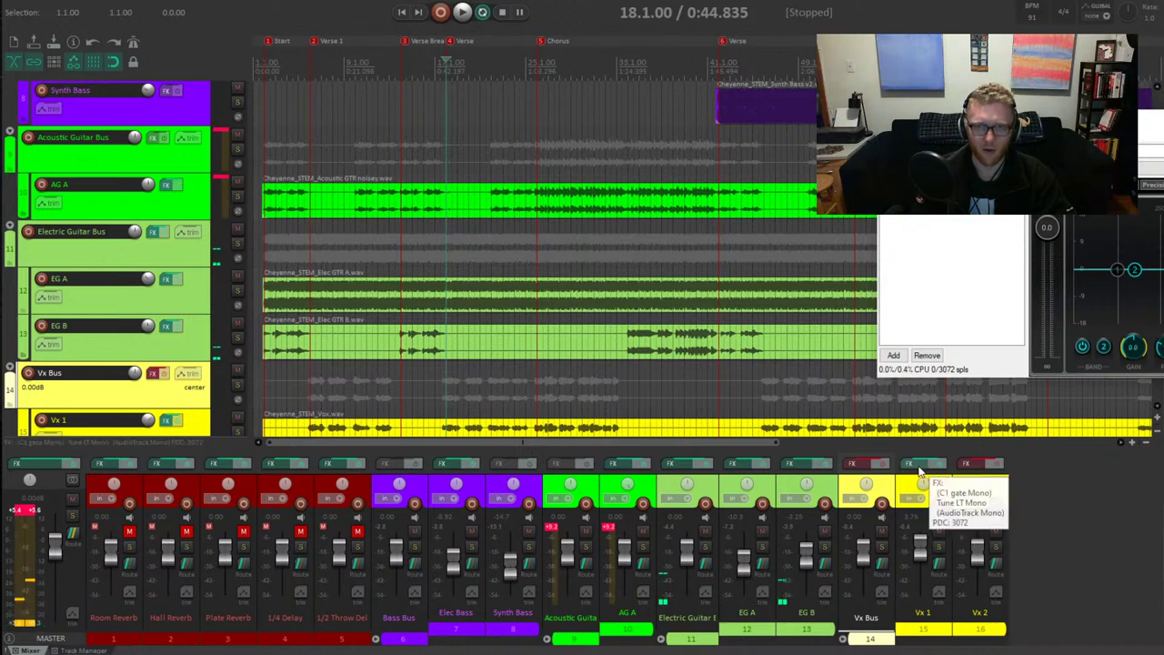
Play the mix from bar 18, try small gain changes in Vx 1's AudioTrack EQ, and move playback to bar 45.3
click(947, 226)
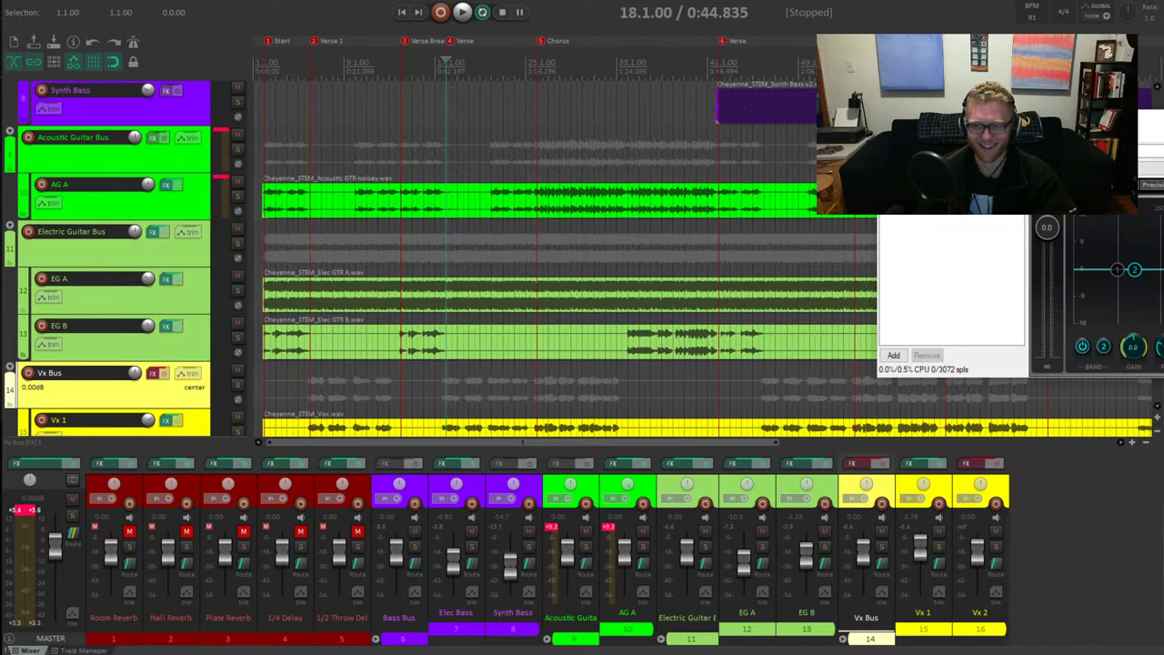
key(space)
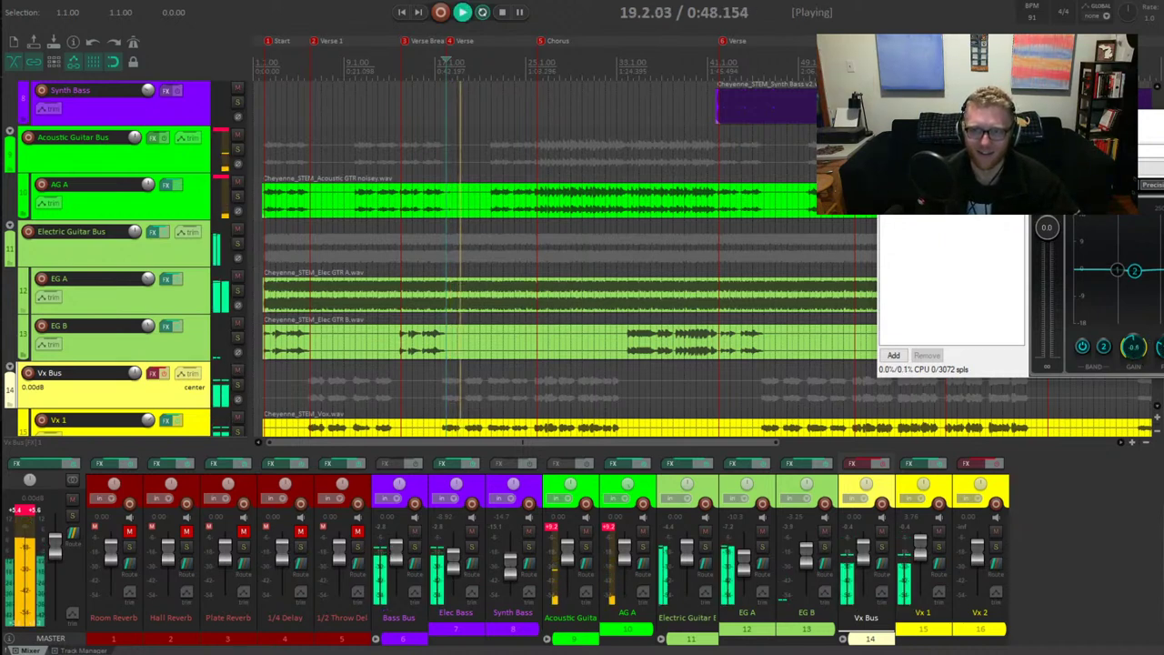
mouse_move(1133, 346)
mouse_down()
mouse_move(1132, 363)
mouse_move(1132, 320)
mouse_move(1133, 349)
mouse_up()
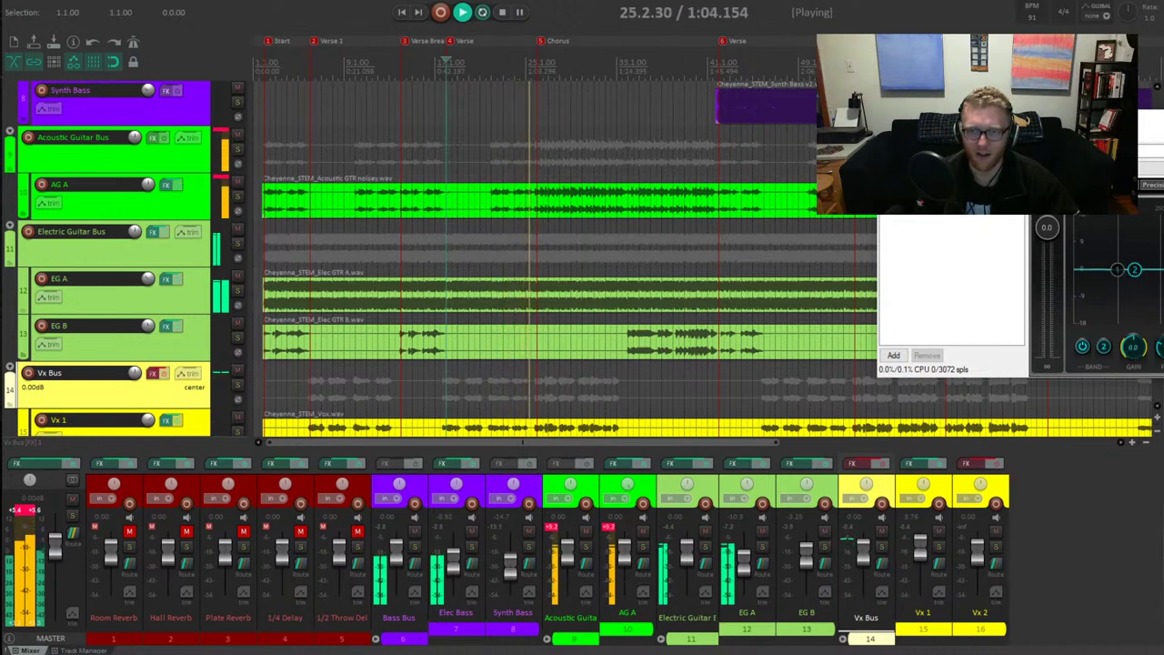
click(1103, 345)
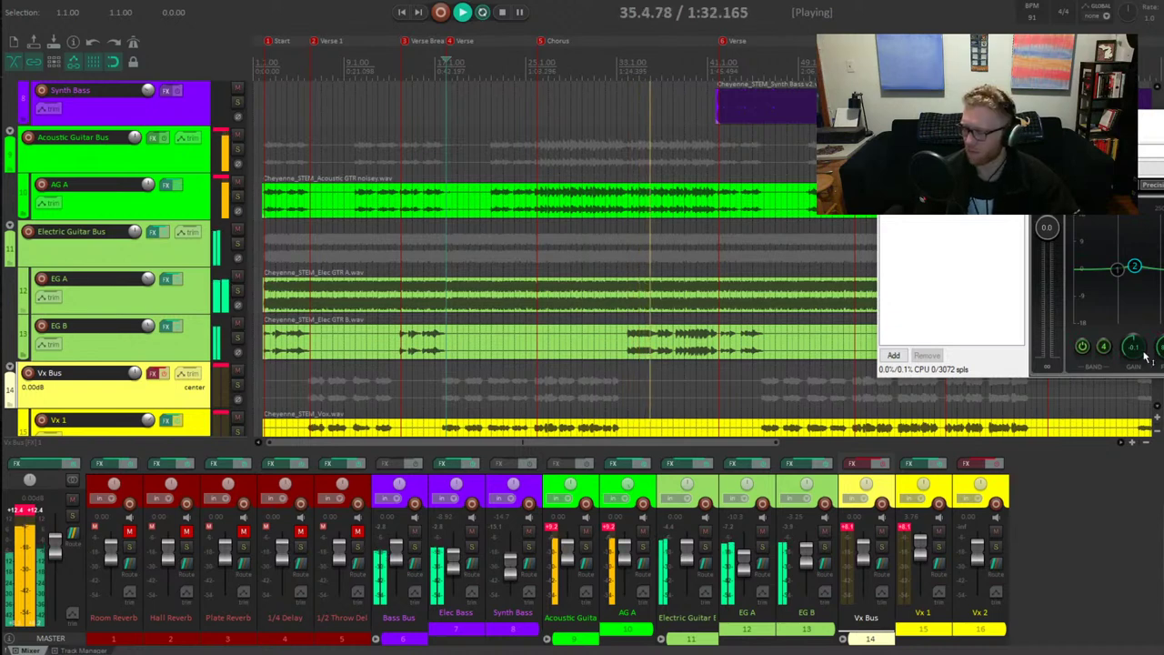
key(6)
key(7)
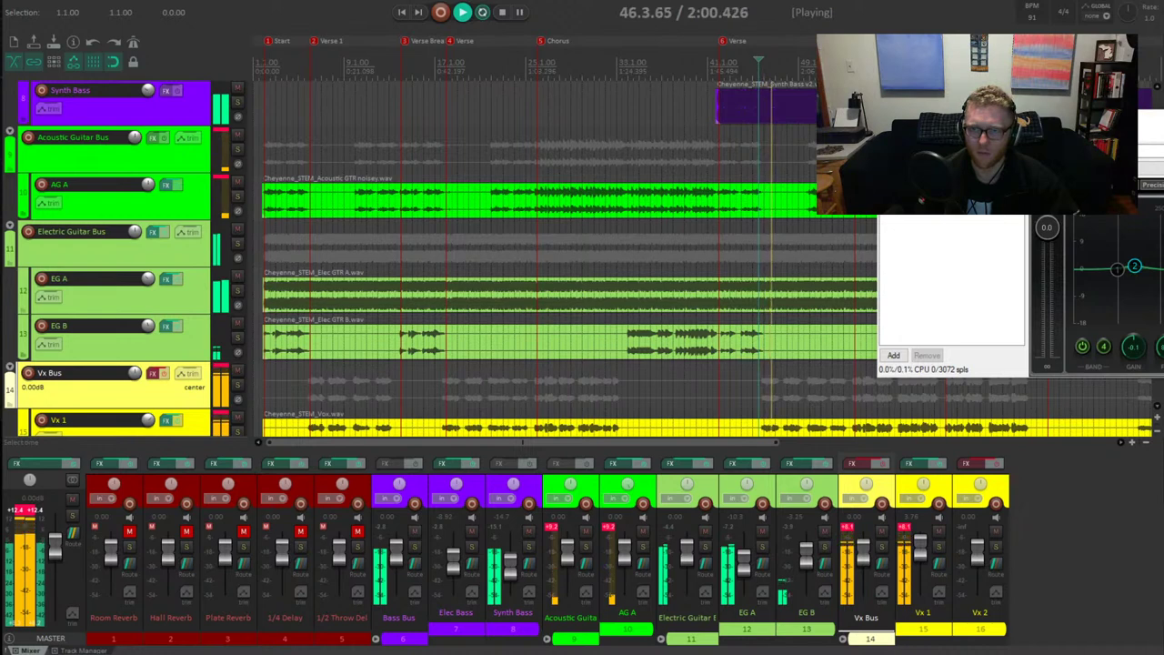
Boost band 2 of Vx 1's AudioTrack EQ to 7.7 dB, then cut it to -2.5 dB while replaying the verse
key(space)
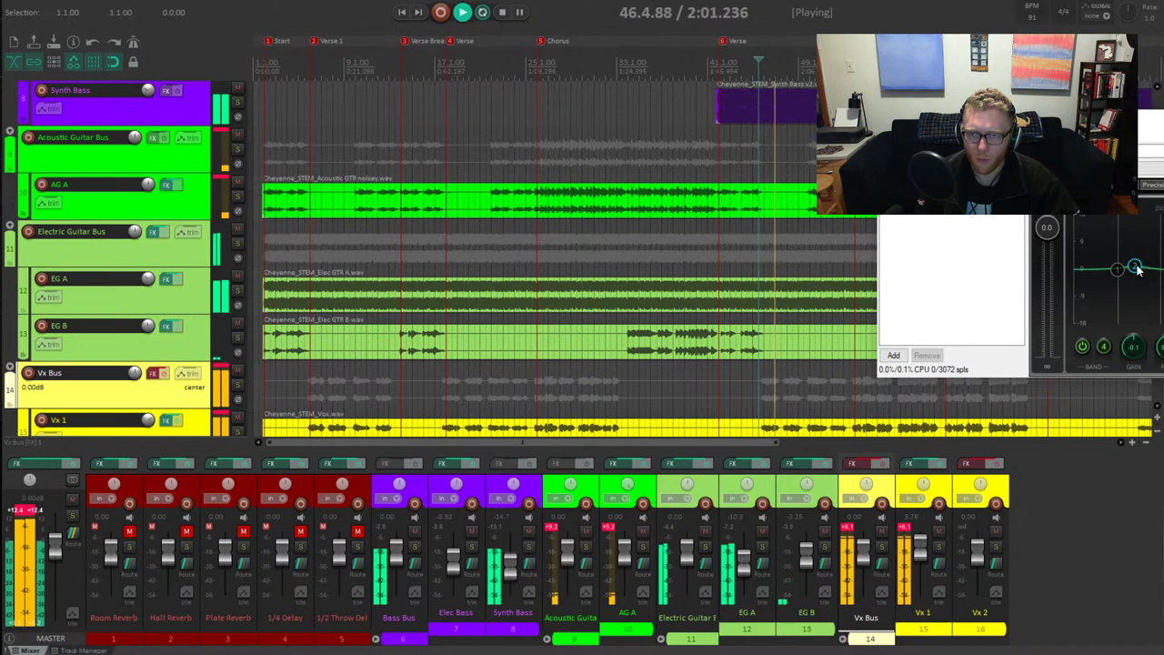
key(space)
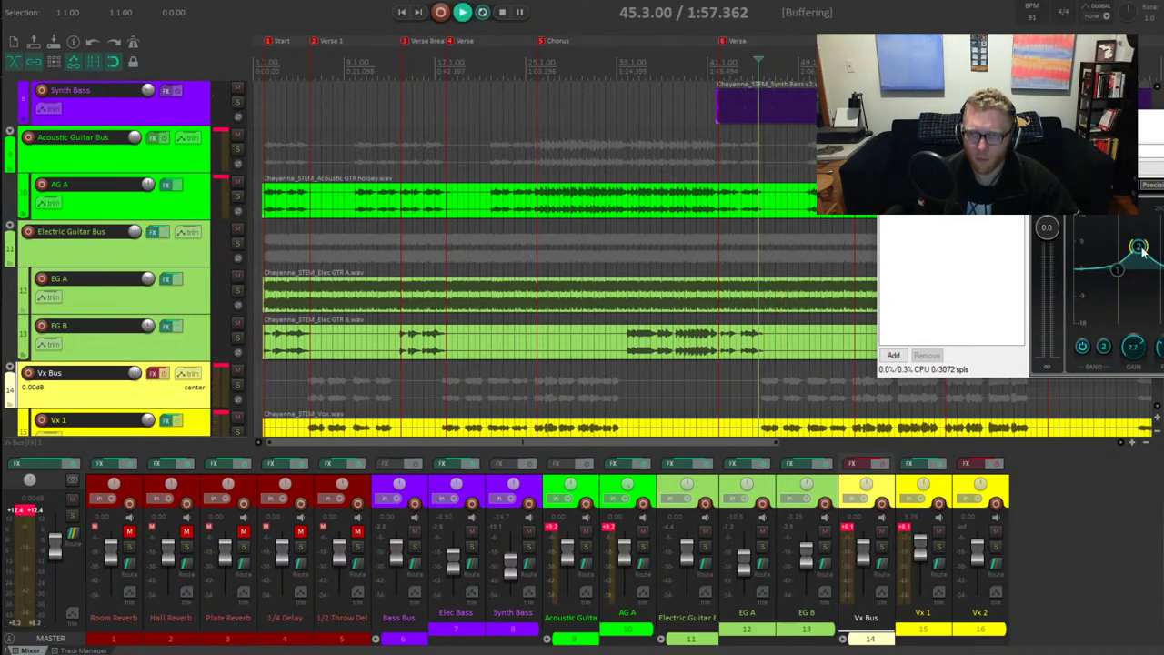
key(space)
drag(1140, 249, 1151, 277)
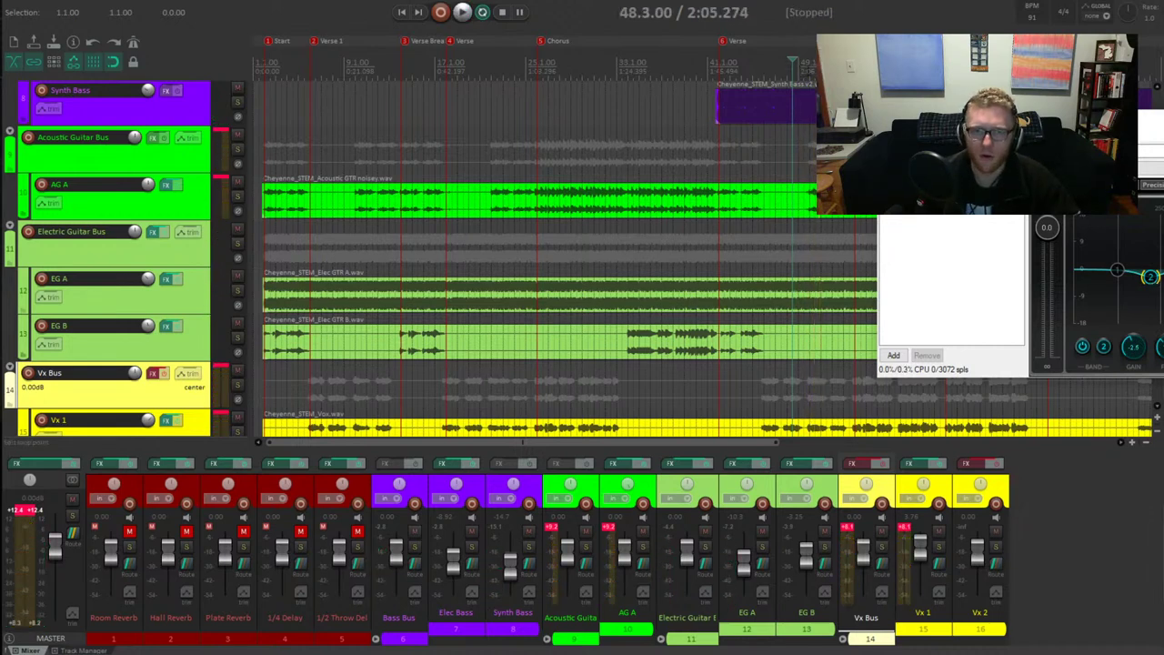
key(space)
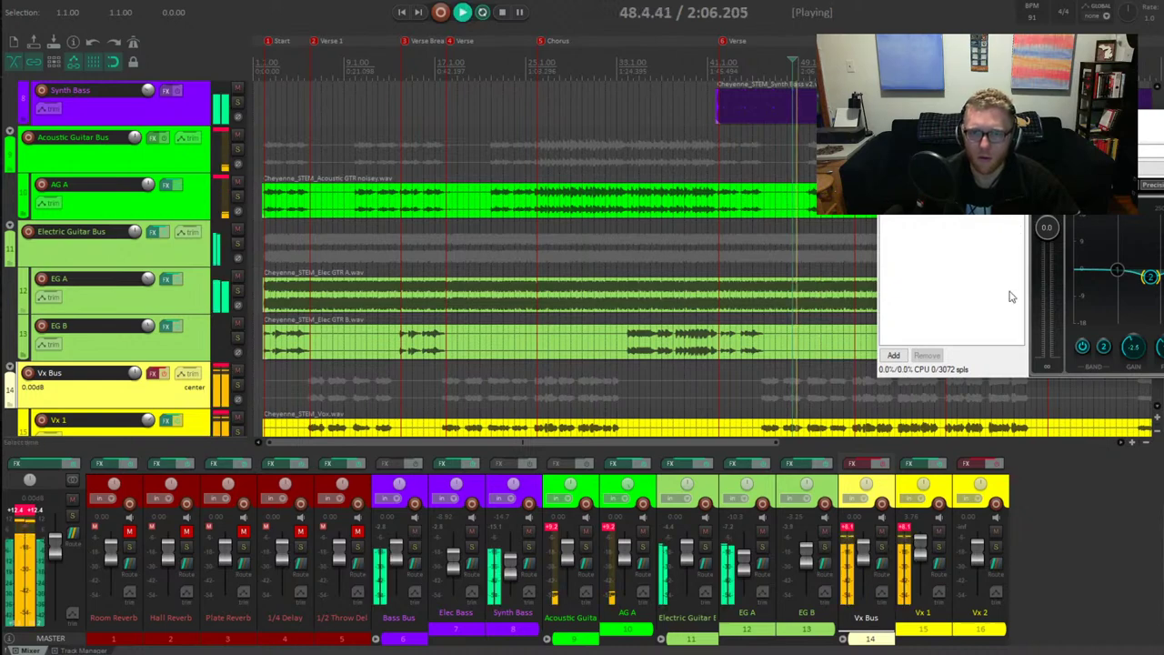
key(space)
key(space)
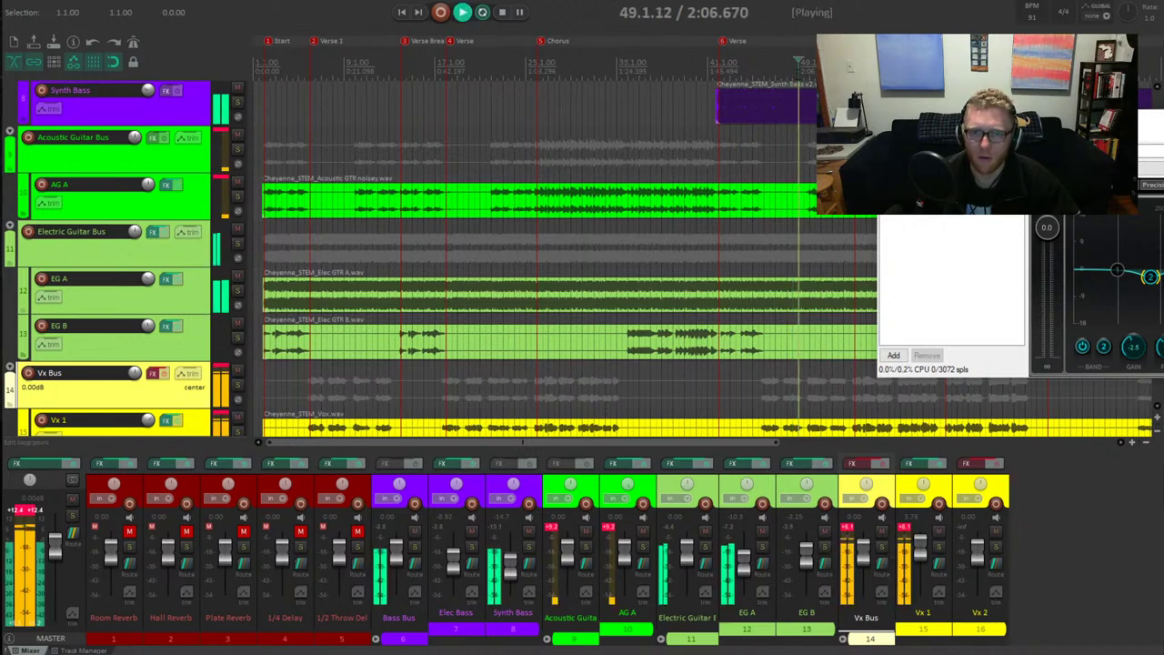
Replay from bar 49.4, sweeping the vocal EQ's band 2 with a 17.2 dB boost and then cutting it to -3.2 dB
scroll(738, 403, up, 4)
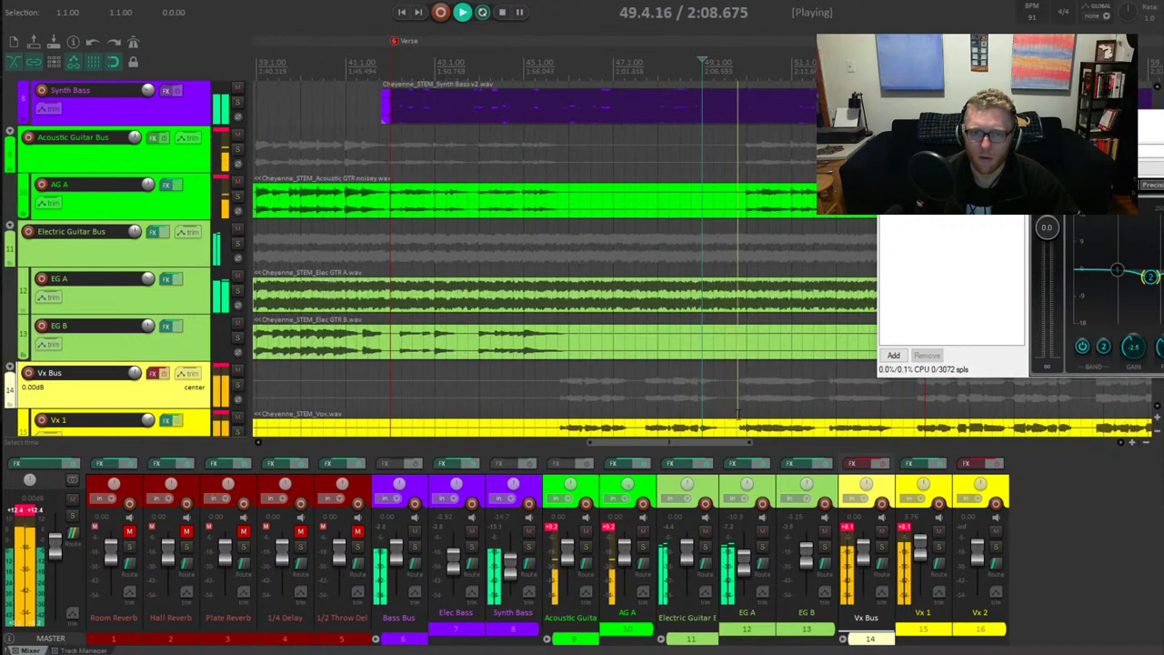
key(space)
key(space)
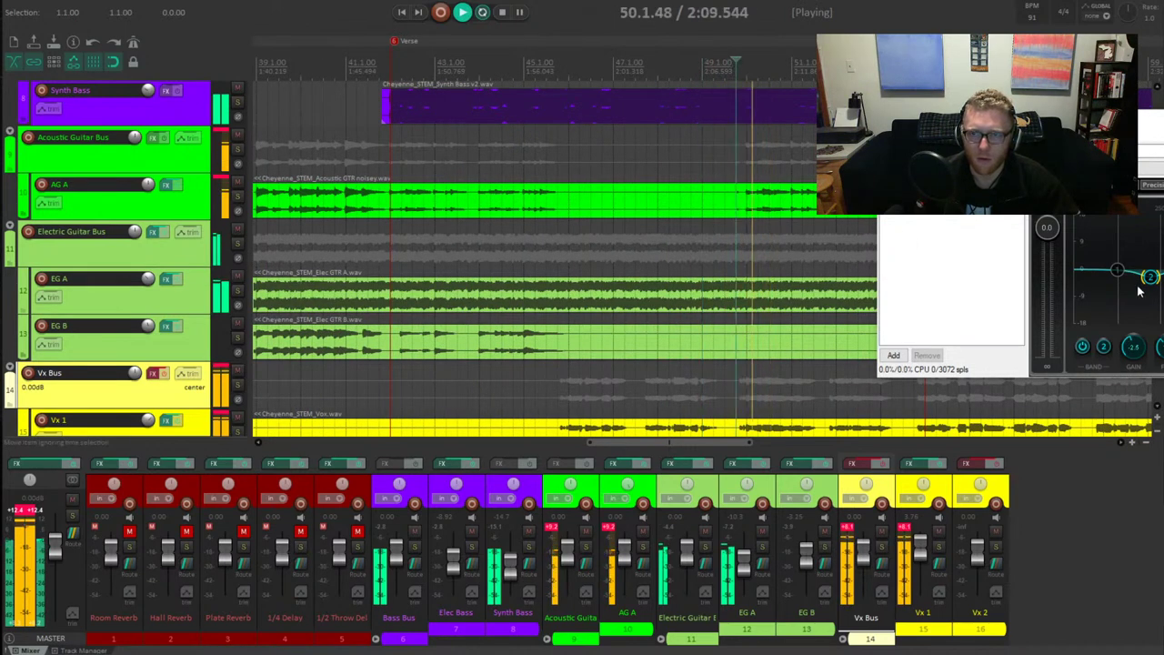
key(space)
drag(1153, 284, 1143, 219)
key(space)
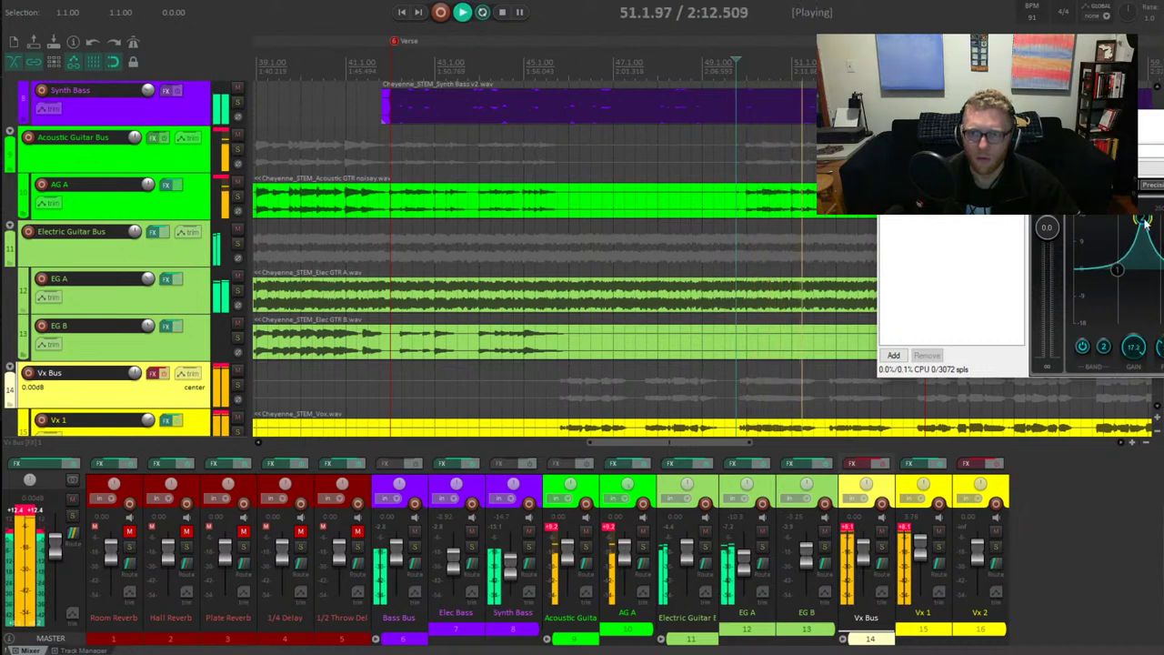
key(space)
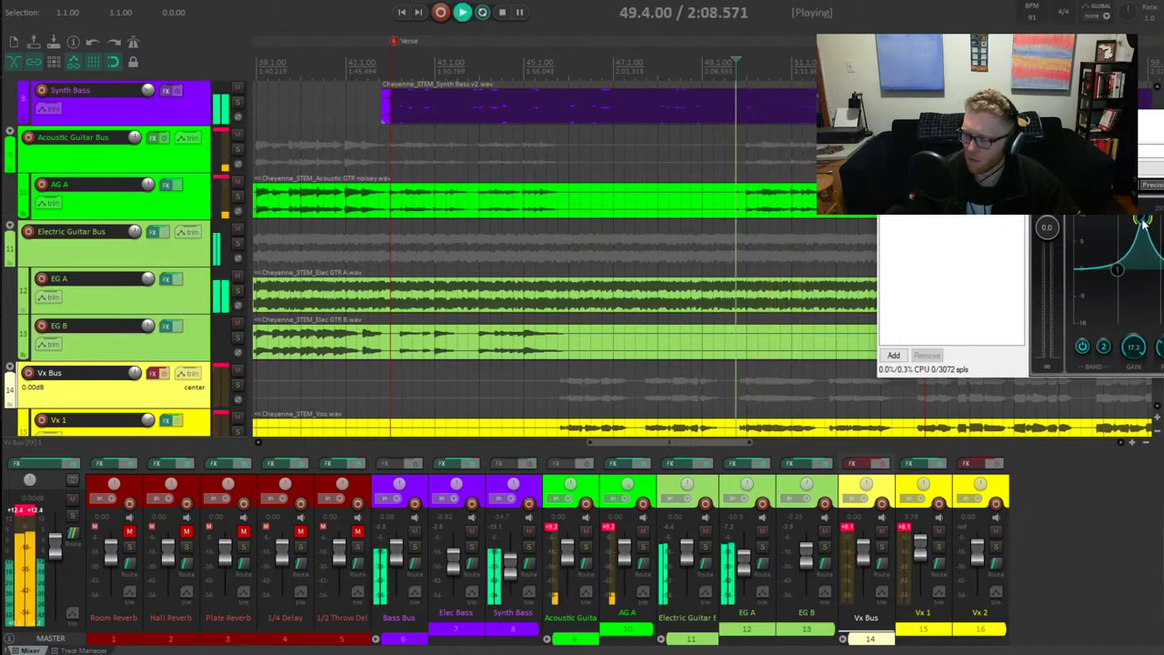
drag(1144, 222, 1150, 269)
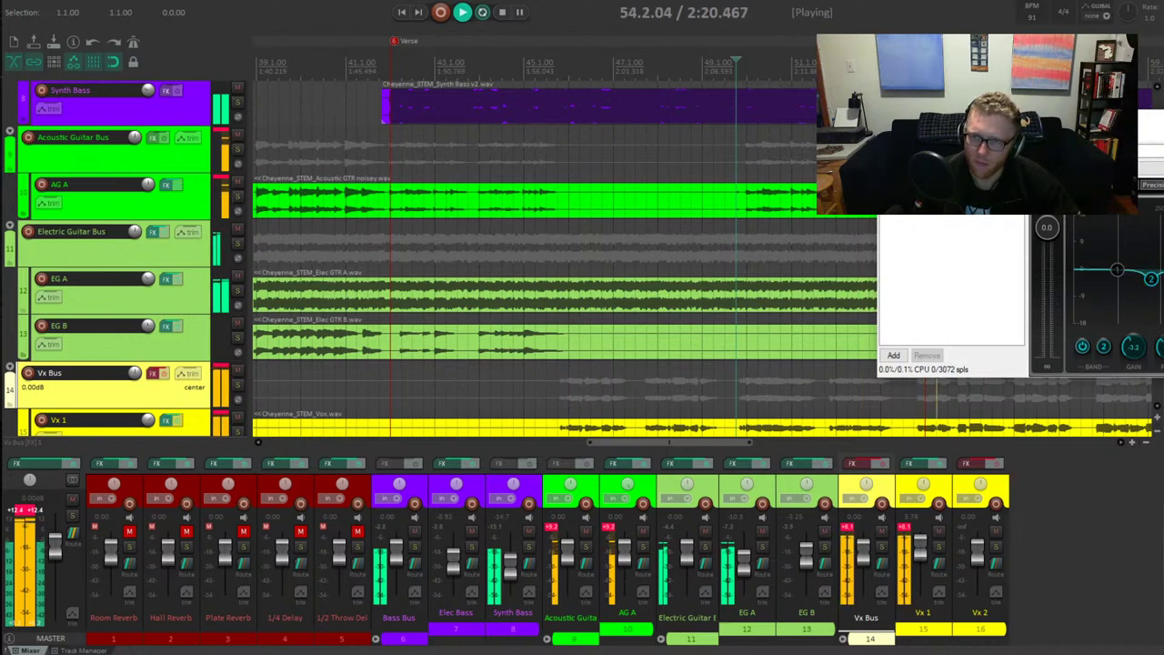
Locate band 2's frequency with a 17.2 dB boost, set its gain to -3.7 dB, and close the Vx 1 effects window
key(space)
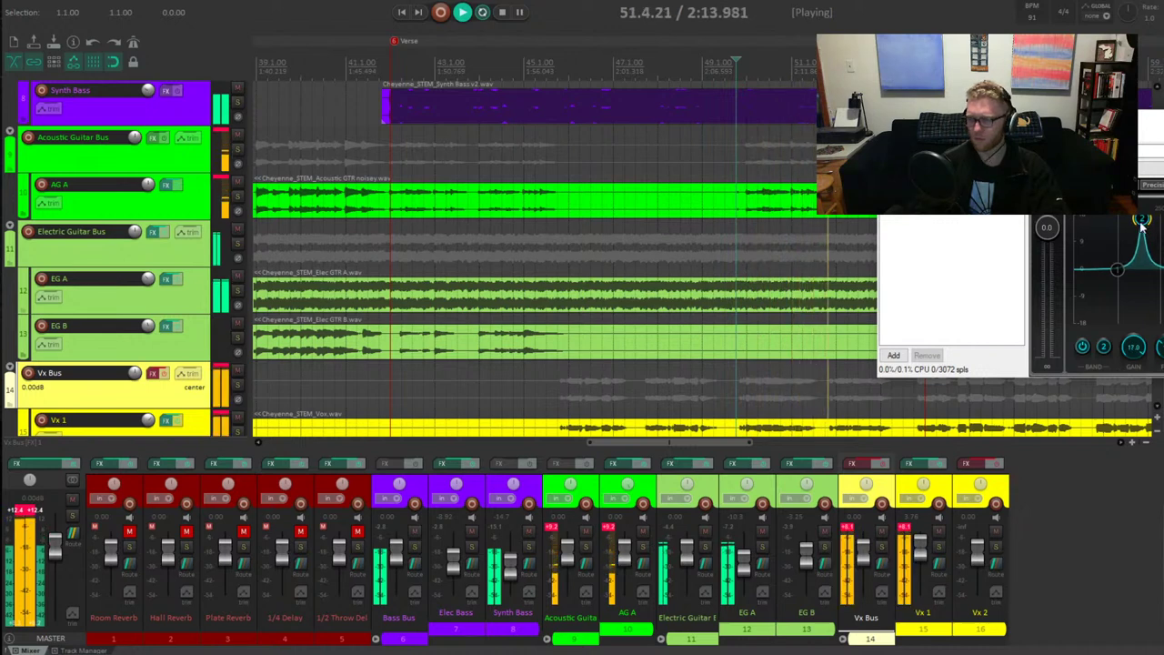
mouse_move(1148, 216)
mouse_down()
mouse_move(1158, 216)
mouse_move(1148, 221)
mouse_up()
key(space)
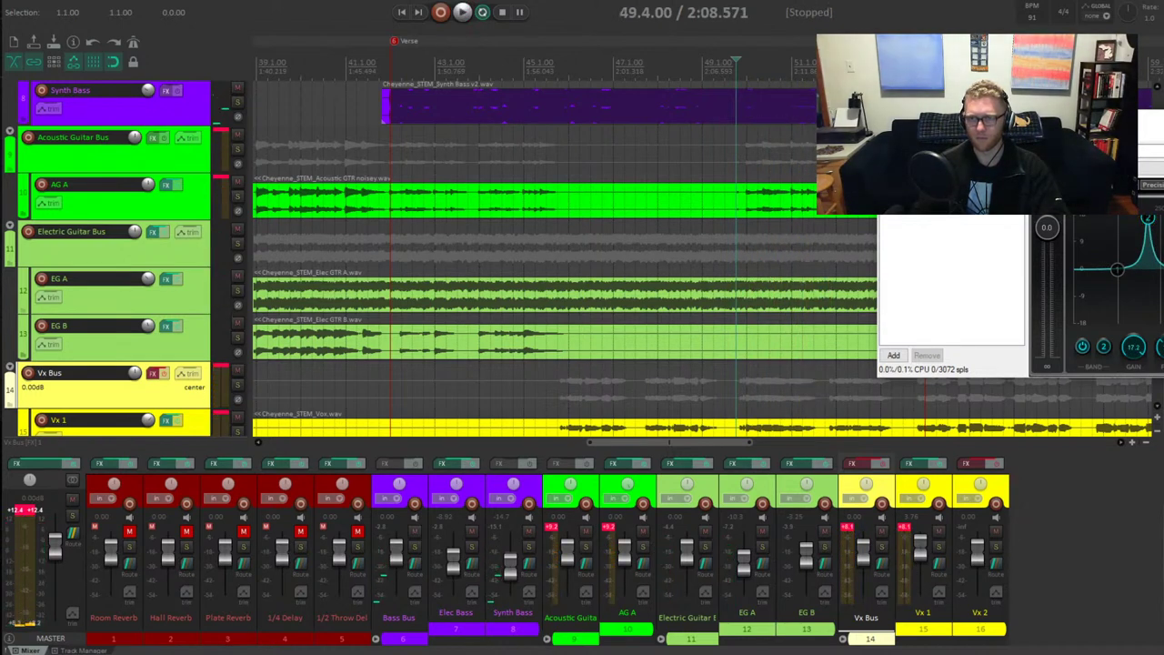
key(space)
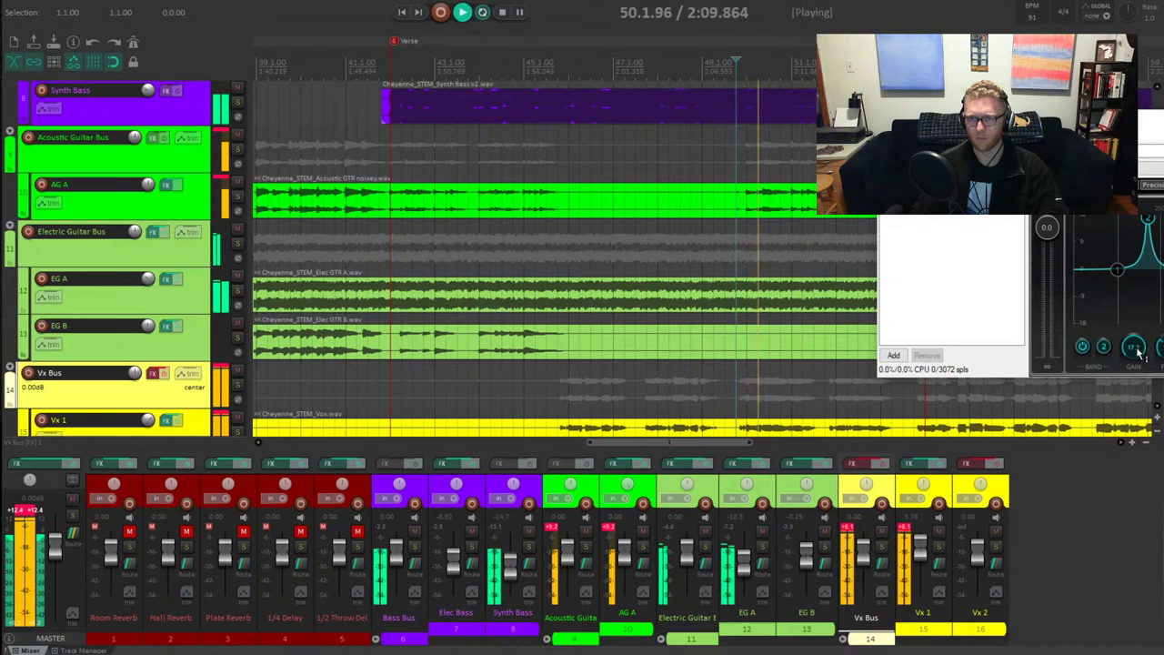
drag(1137, 351, 1137, 405)
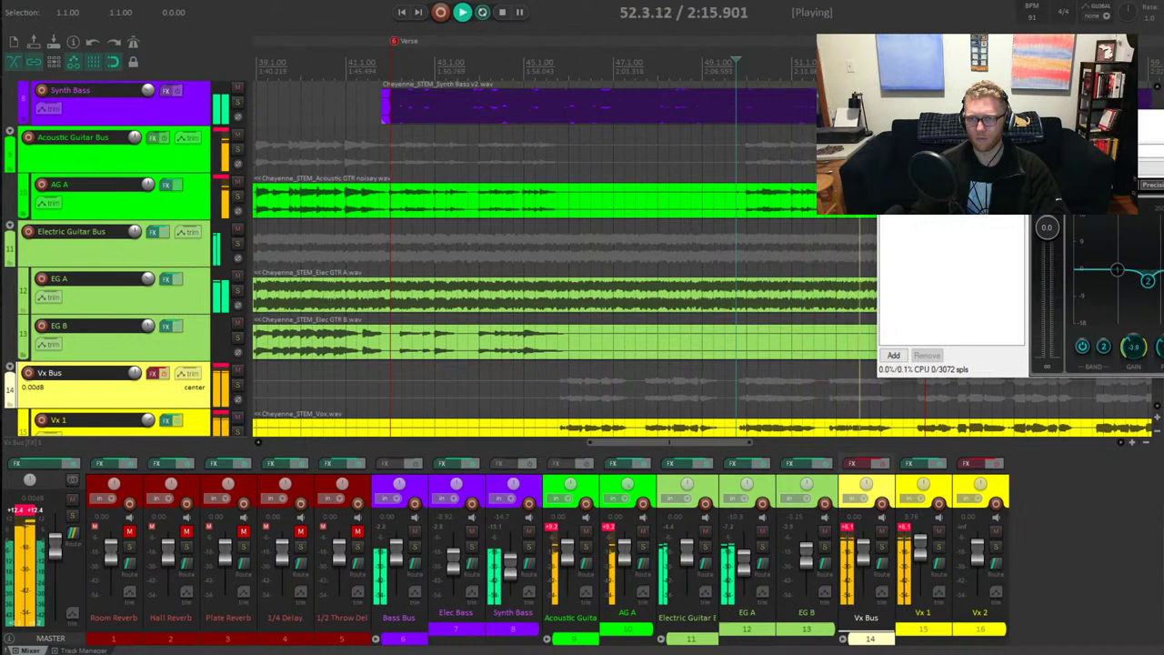
key(space)
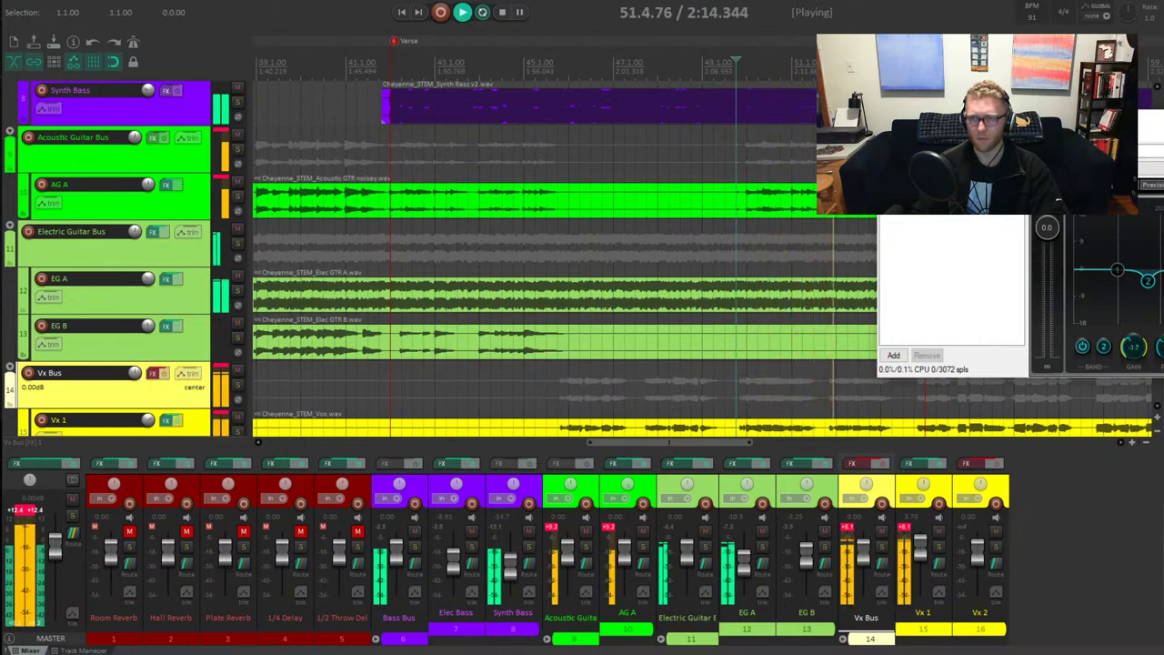
key(Escape)
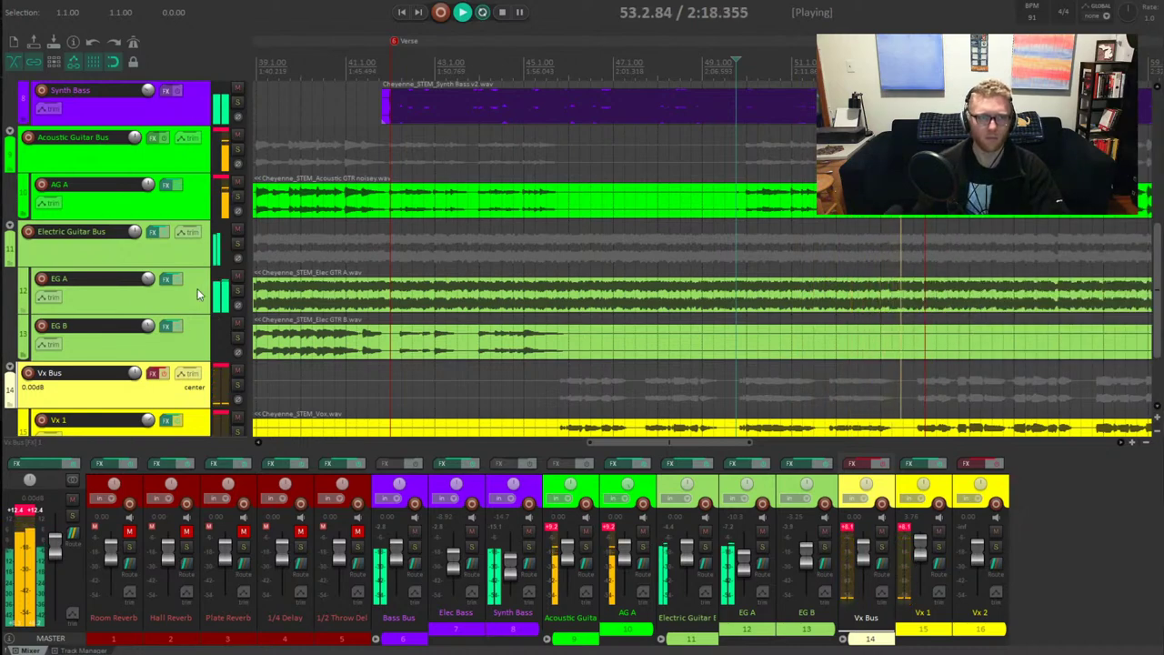
Add the Waves Q6 Stereo equalizer after GTR Tool Rack on the EG A track
click(168, 279)
click(592, 281)
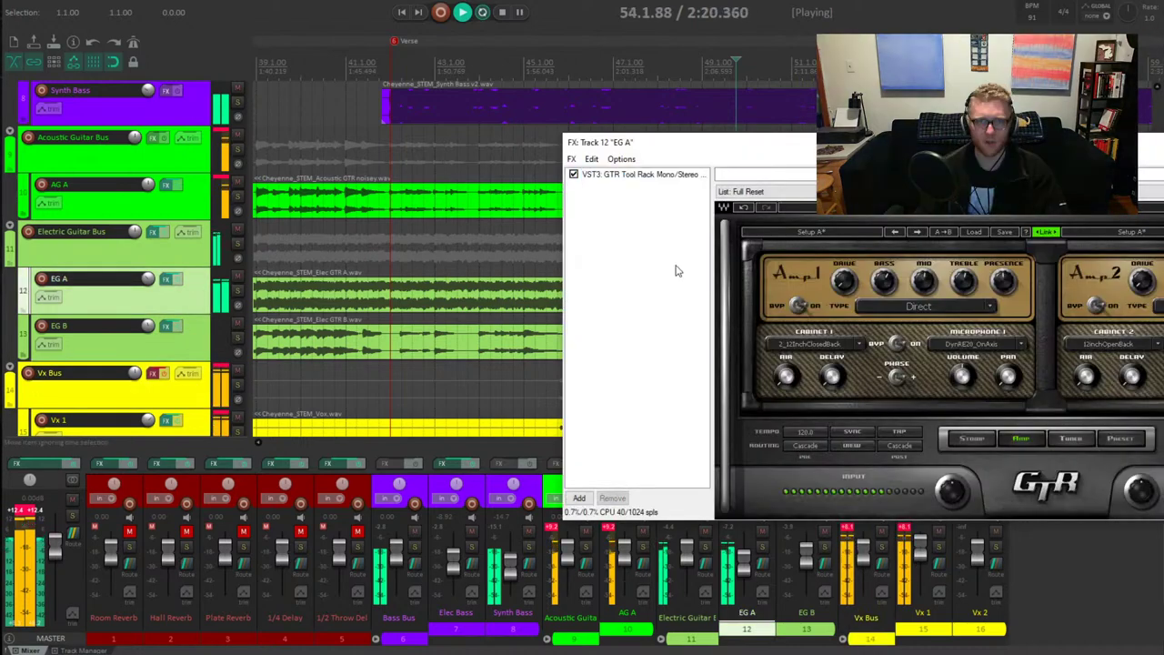
click(579, 499)
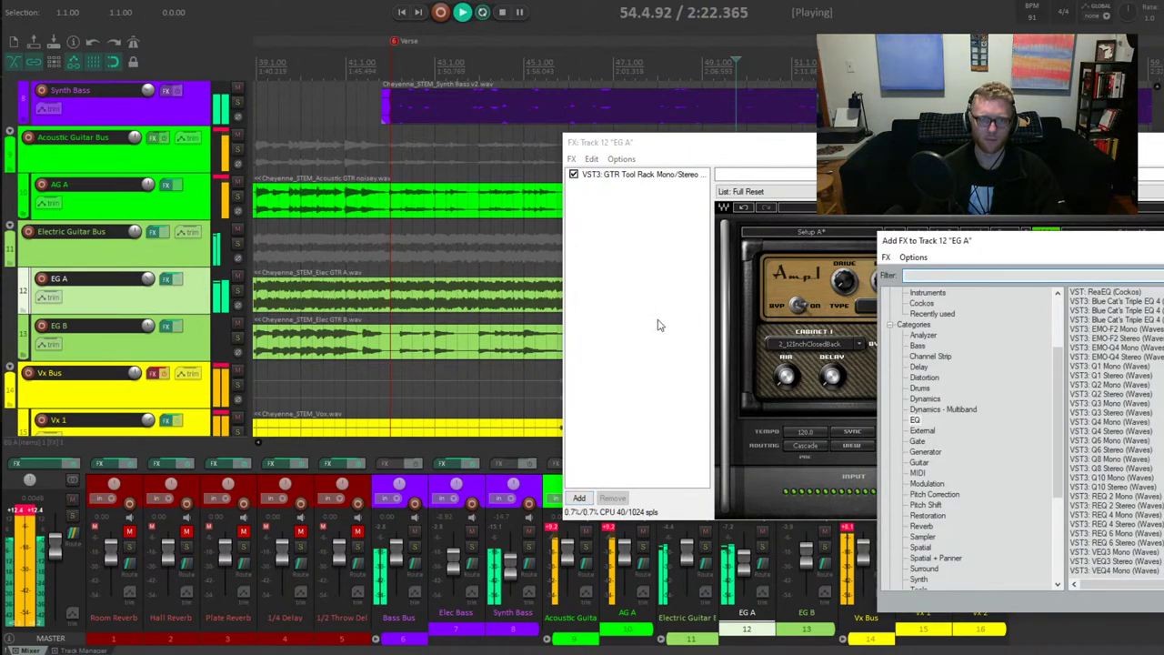
double_click(1111, 450)
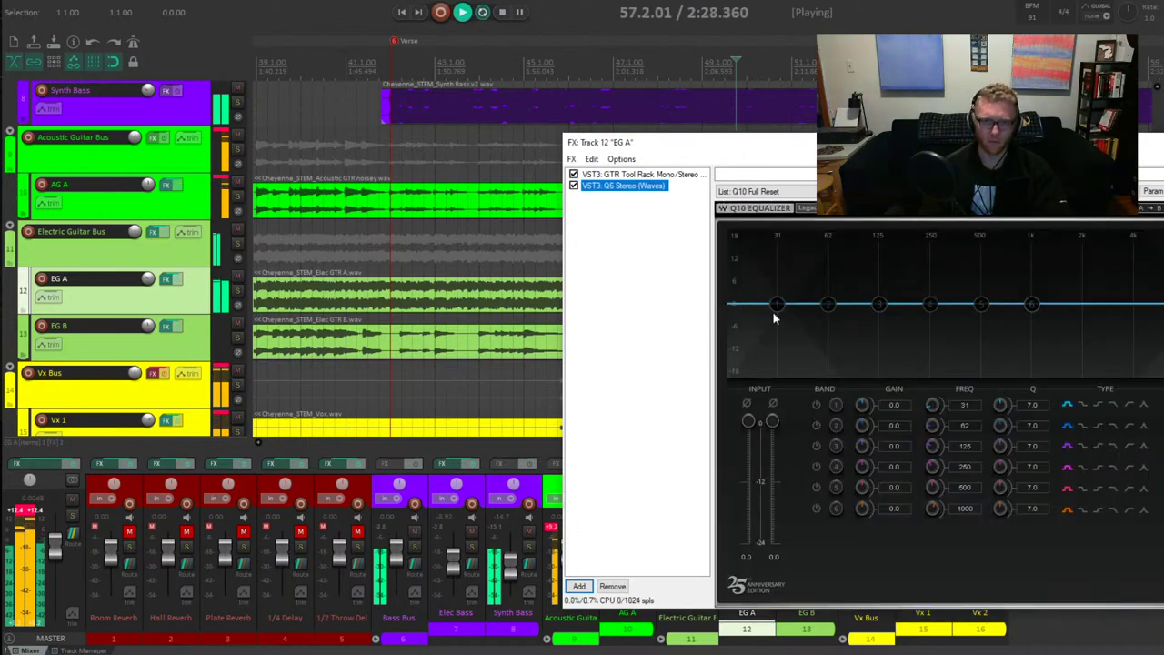
Set band 2 of EG A's Q6 equalizer to 80 Hz with 1.8 dB gain, and stop playback
drag(829, 311, 836, 311)
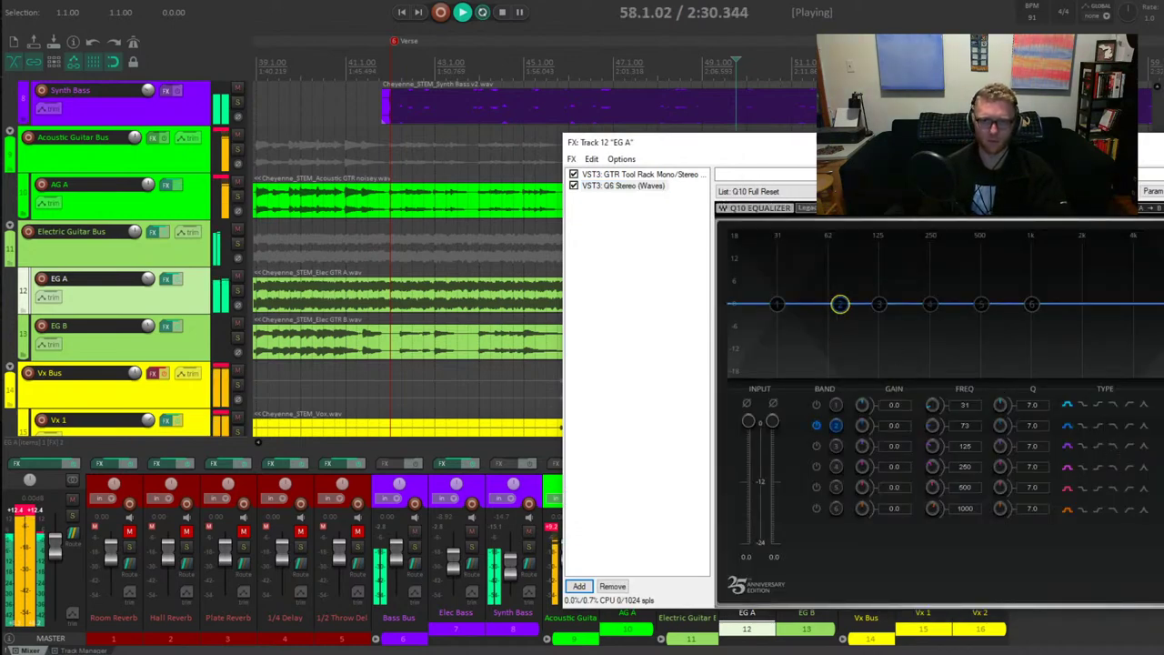
drag(878, 277, 846, 305)
key(space)
key(space)
key(space)
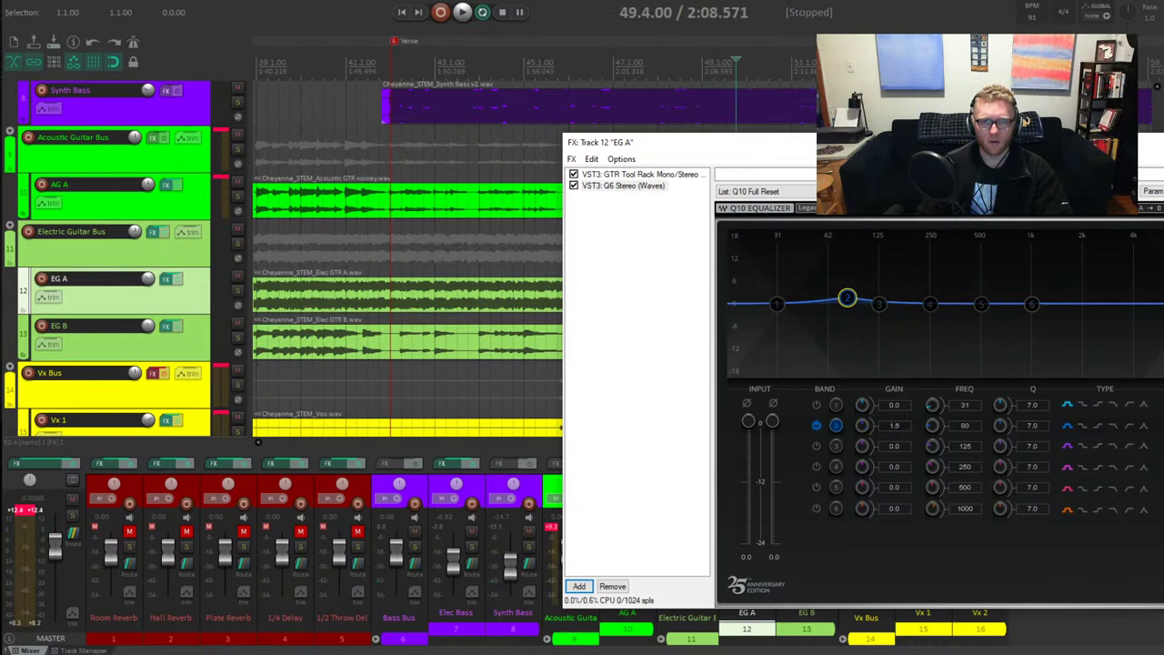
Solo EG A and sweep Q6 band 2 while playing from bar 49.4, ending at 86 Hz with 0.1 dB gain
click(236, 292)
drag(847, 303, 900, 301)
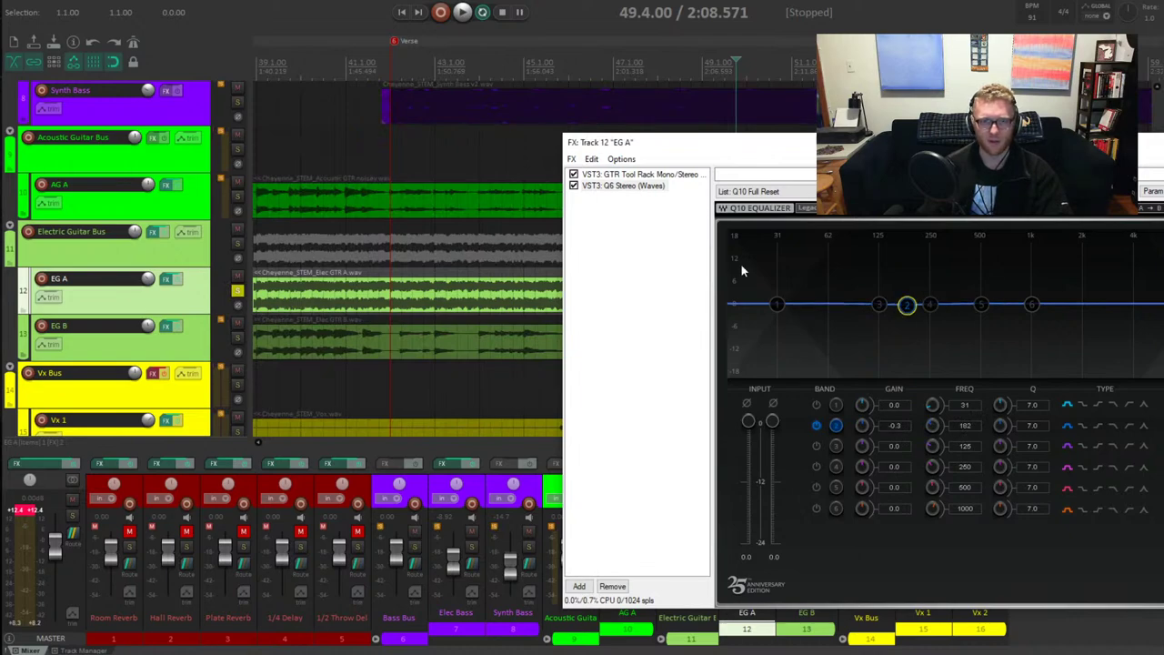
drag(753, 142, 842, 174)
key(space)
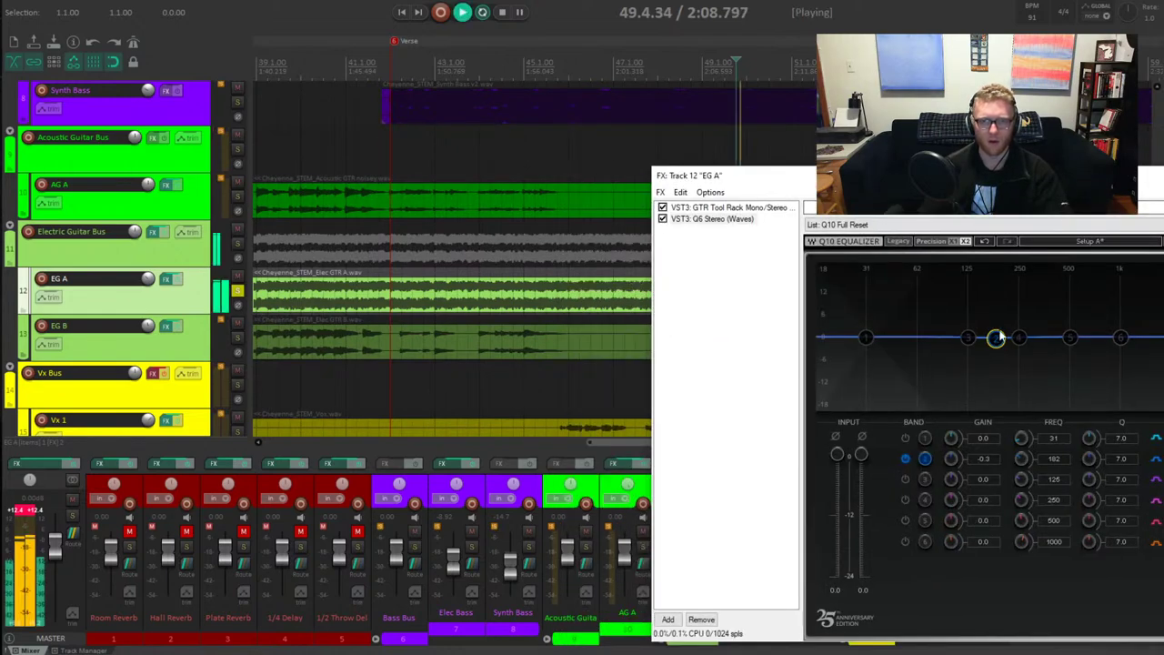
mouse_move(995, 339)
mouse_down()
mouse_move(1114, 338)
mouse_move(987, 337)
mouse_up()
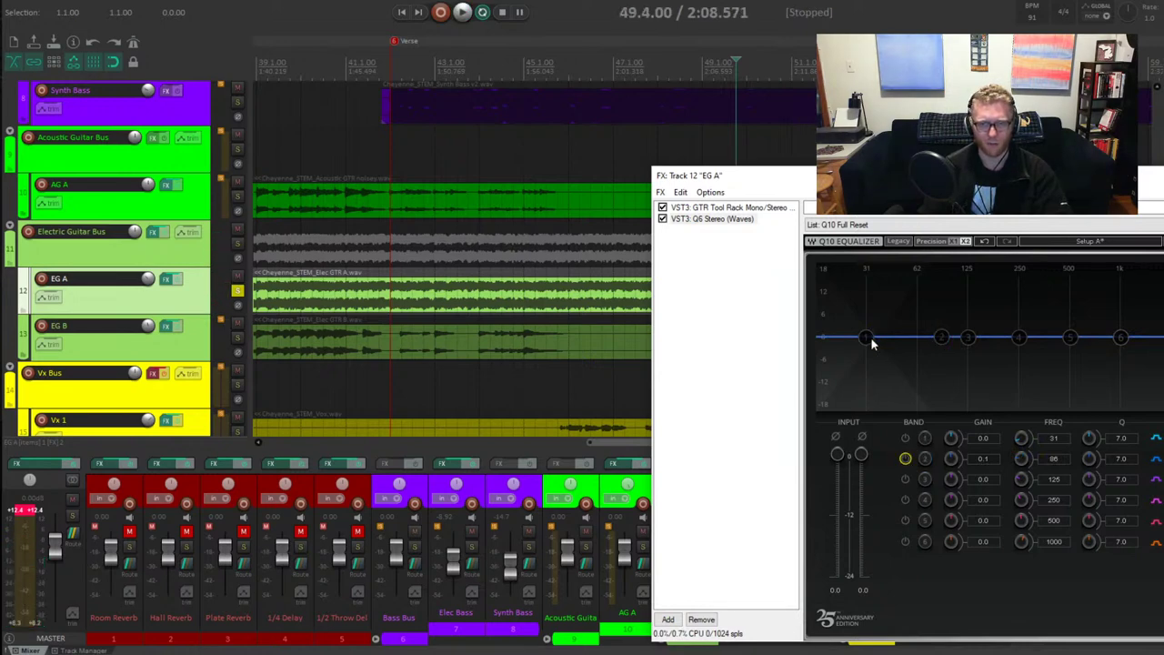
Set a loop time selection from measure 42 to measure 54 and start playback of the soloed EG A track
drag(781, 180, 799, 338)
drag(391, 91, 925, 91)
key(space)
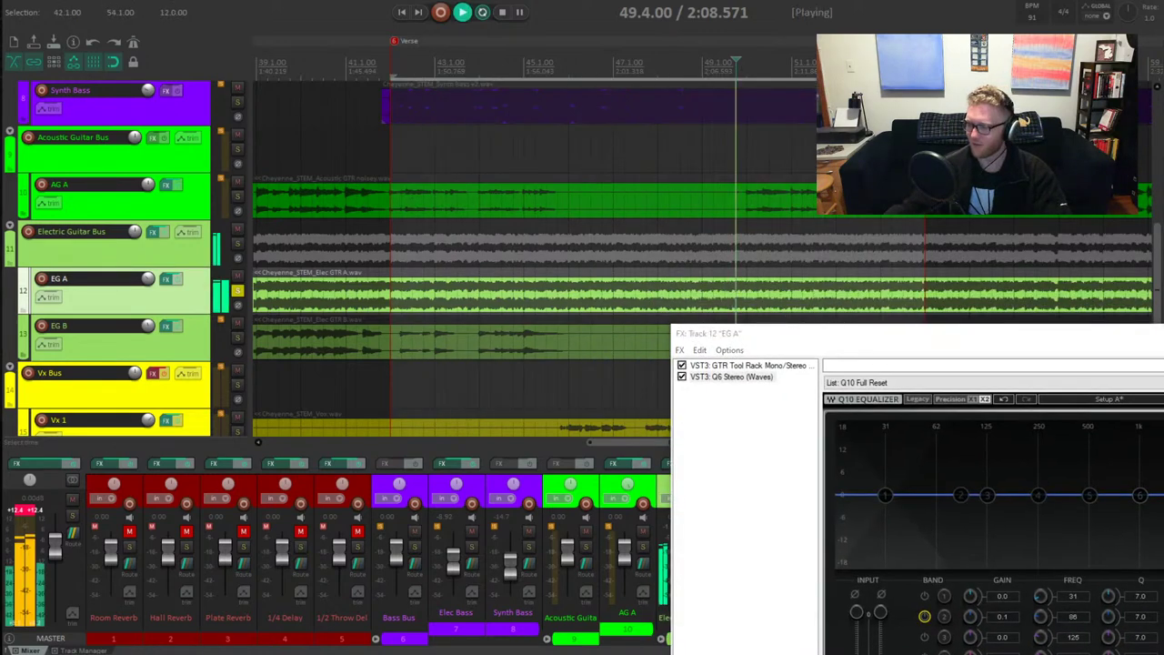
Set band 2 of EG A's Q10 equalizer to a -3.3 dB bell cut at 148 Hz with Q 18.0, comparing it bypassed
drag(891, 342, 812, 170)
drag(876, 318, 827, 252)
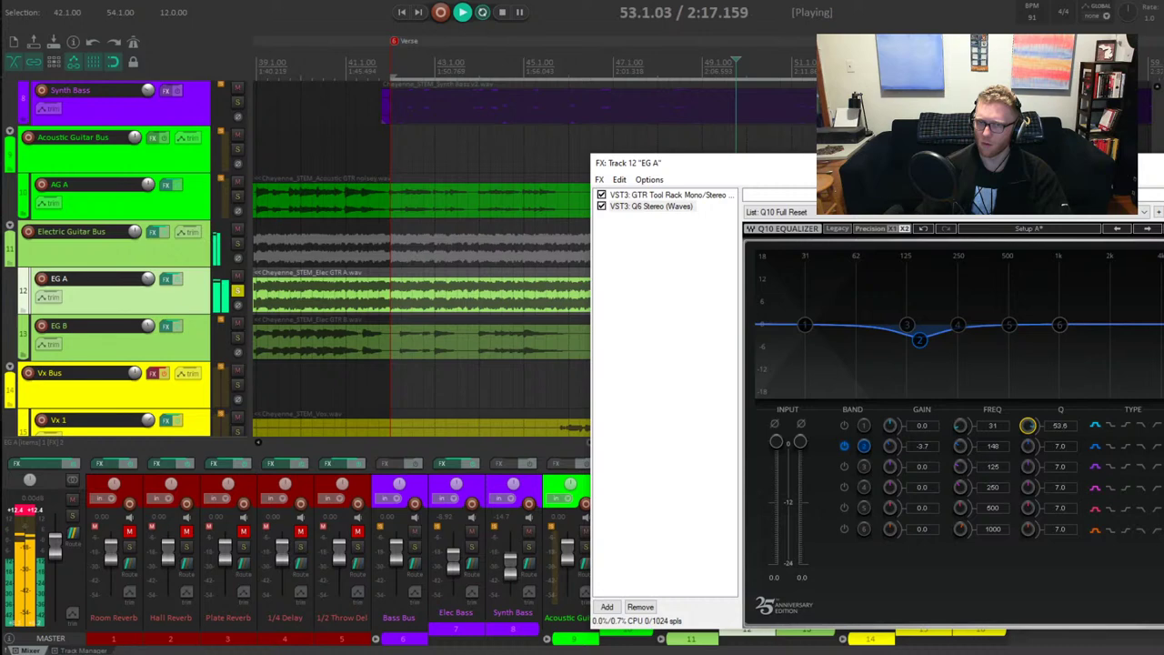
alt+click(1027, 427)
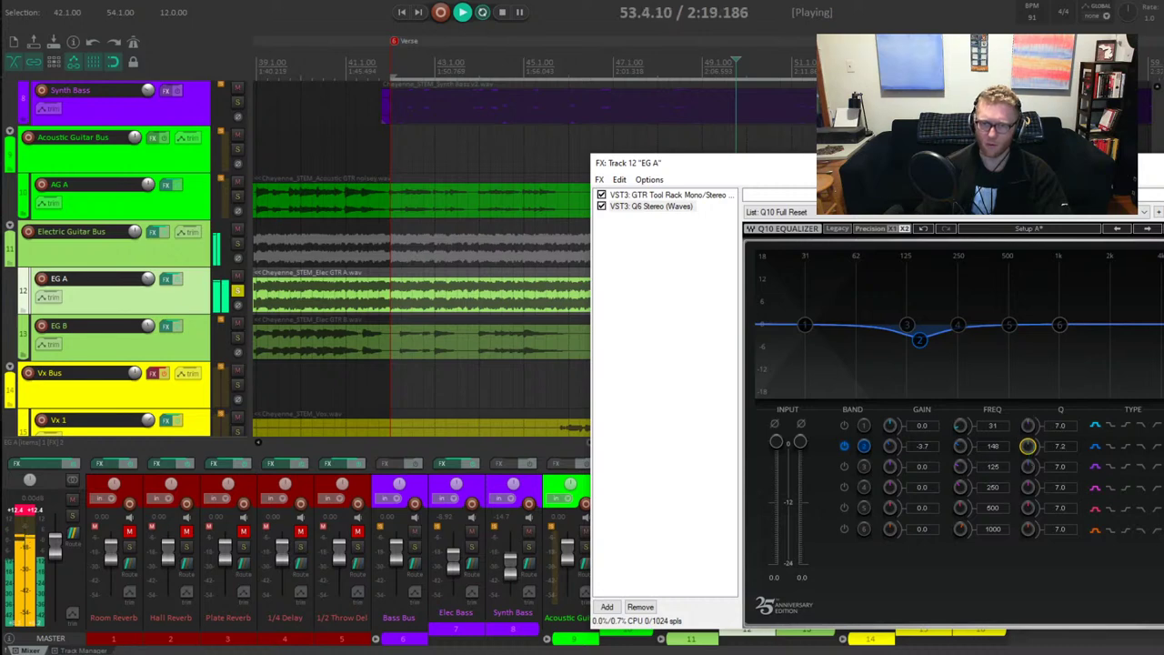
drag(1027, 446, 1028, 428)
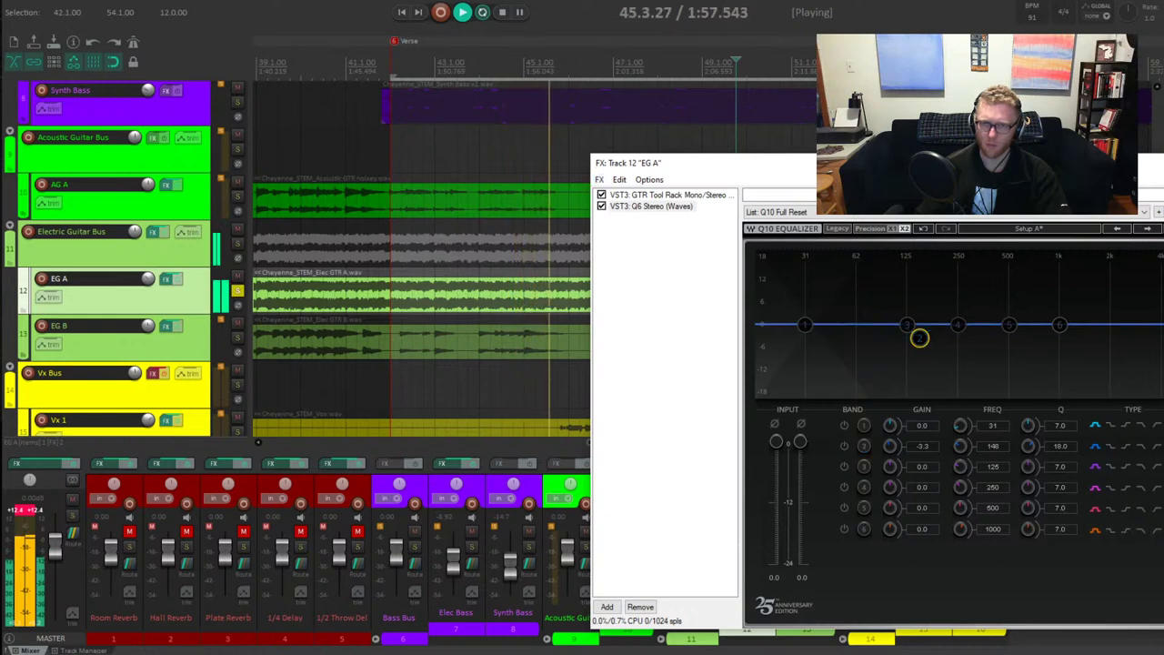
click(918, 338)
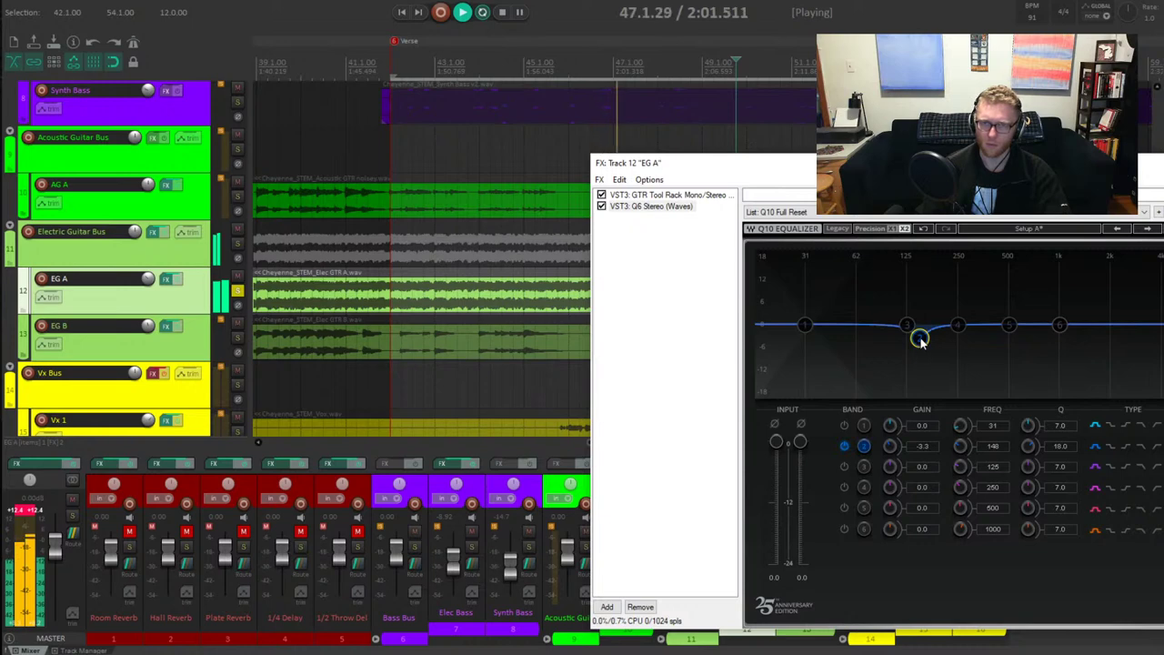
Sweep a boosted band 2 through the low mids during playback, settling on a -4.2 dB cut at 243 Hz
mouse_move(921, 338)
mouse_down()
mouse_move(914, 276)
mouse_move(877, 267)
mouse_move(955, 270)
mouse_move(909, 281)
mouse_move(934, 326)
mouse_up()
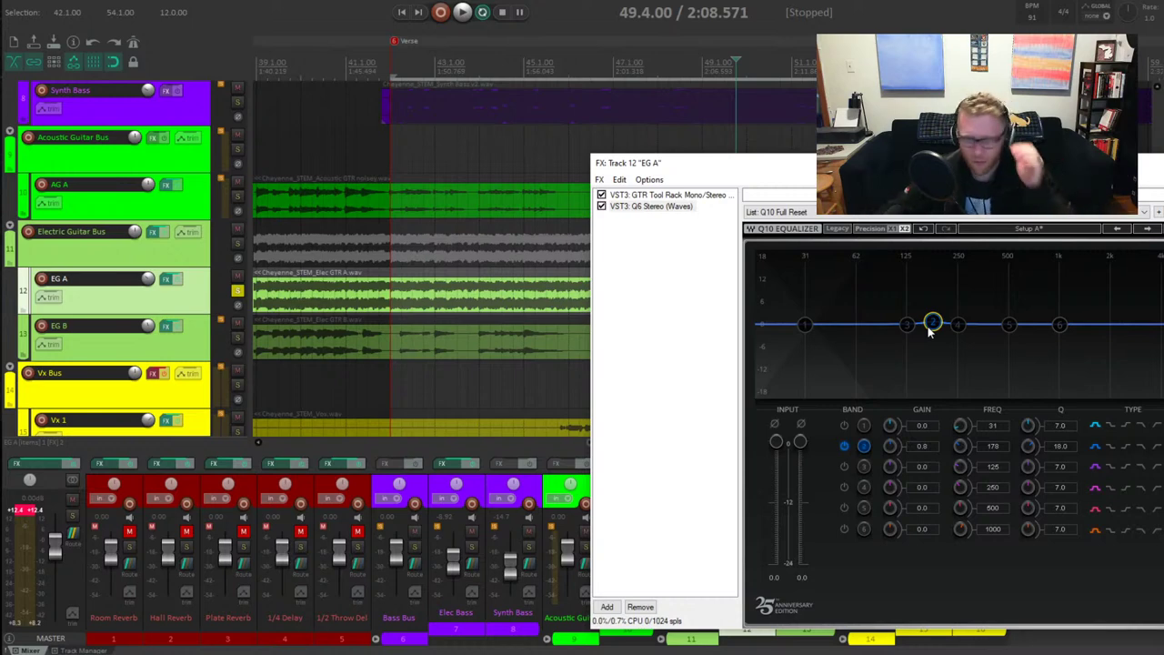
key(space)
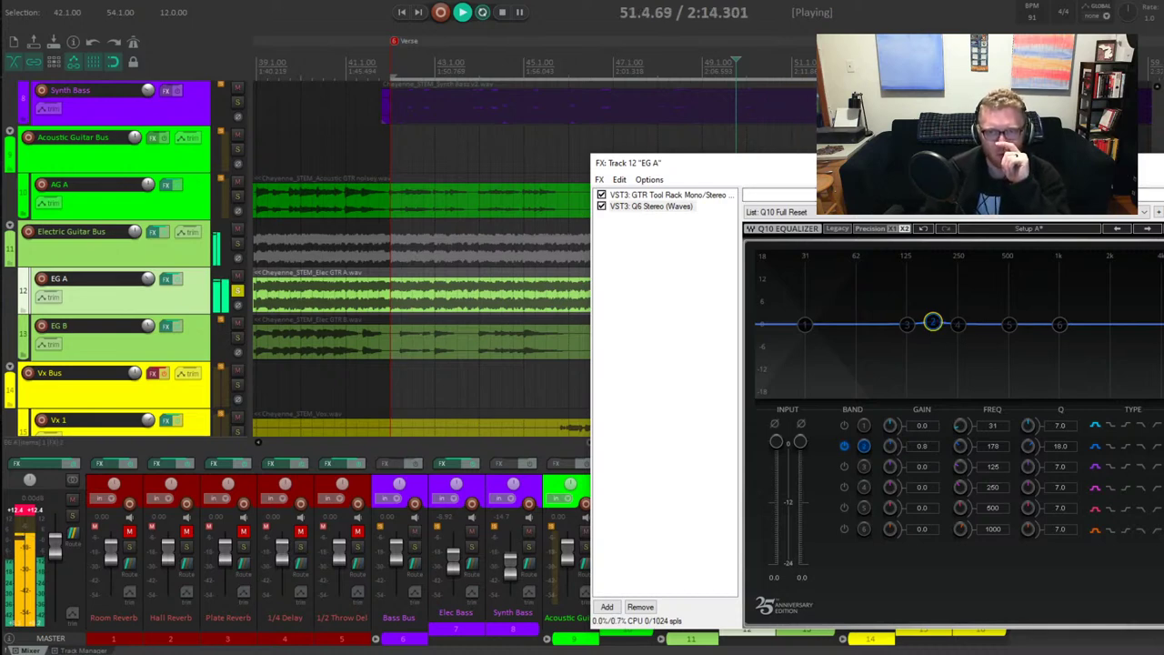
drag(959, 321, 944, 261)
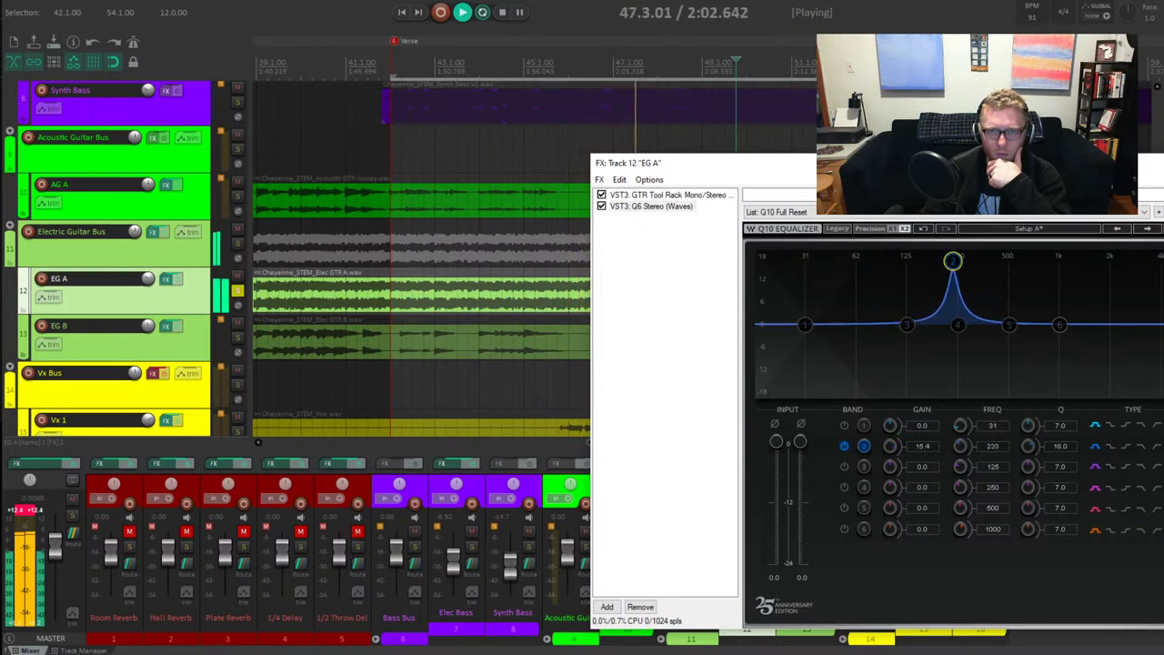
drag(953, 260, 956, 251)
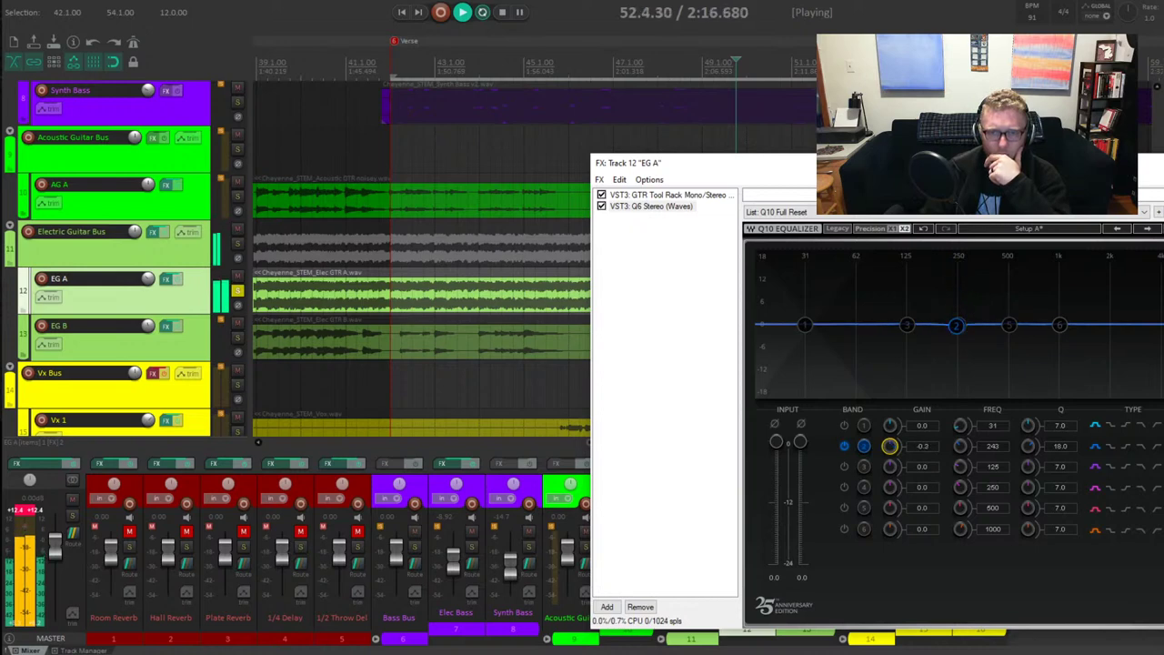
drag(889, 446, 889, 440)
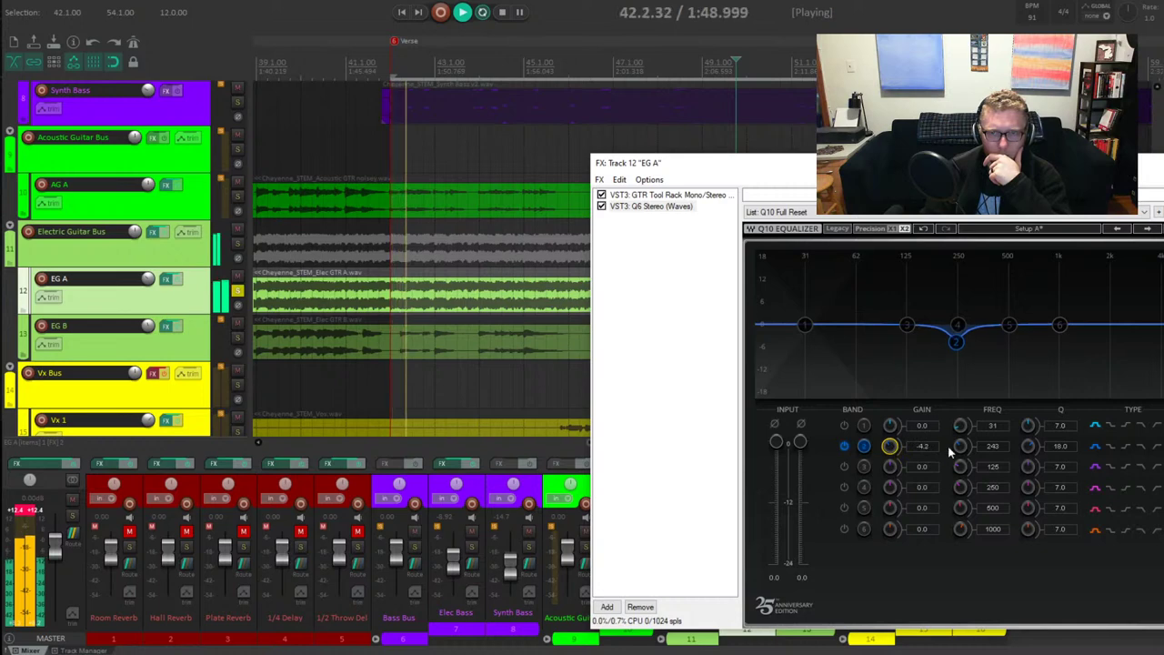
Try band 2 as a high-cut filter during playback, starting at 70 Hz and raising it to about 297 Hz
drag(960, 446, 960, 482)
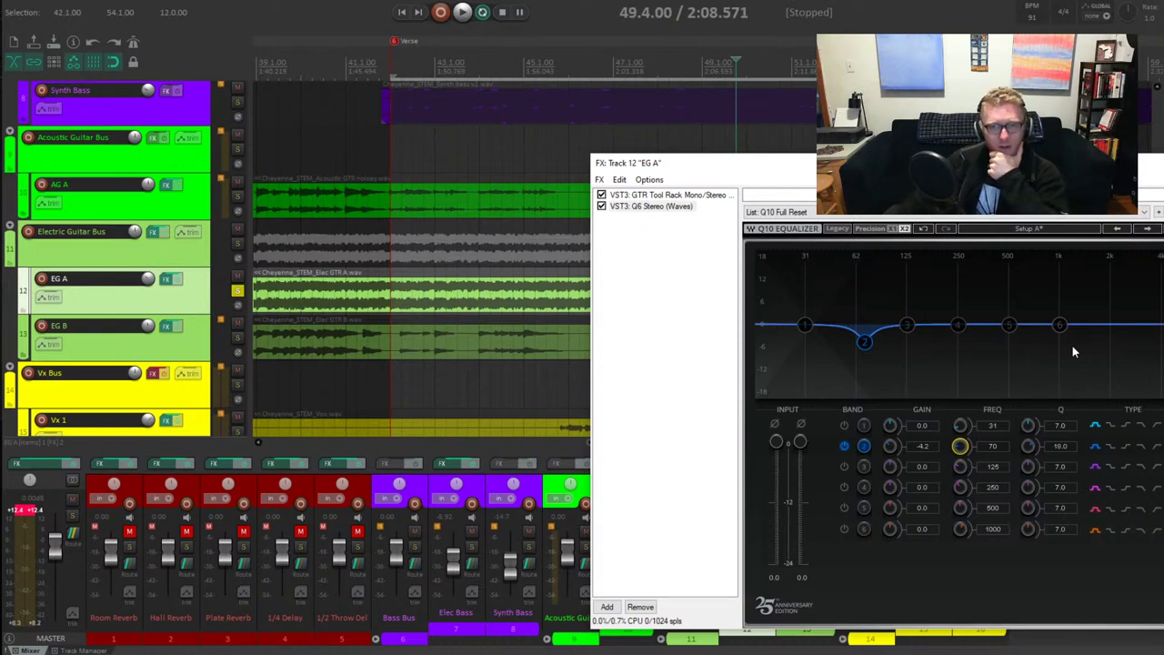
click(1141, 446)
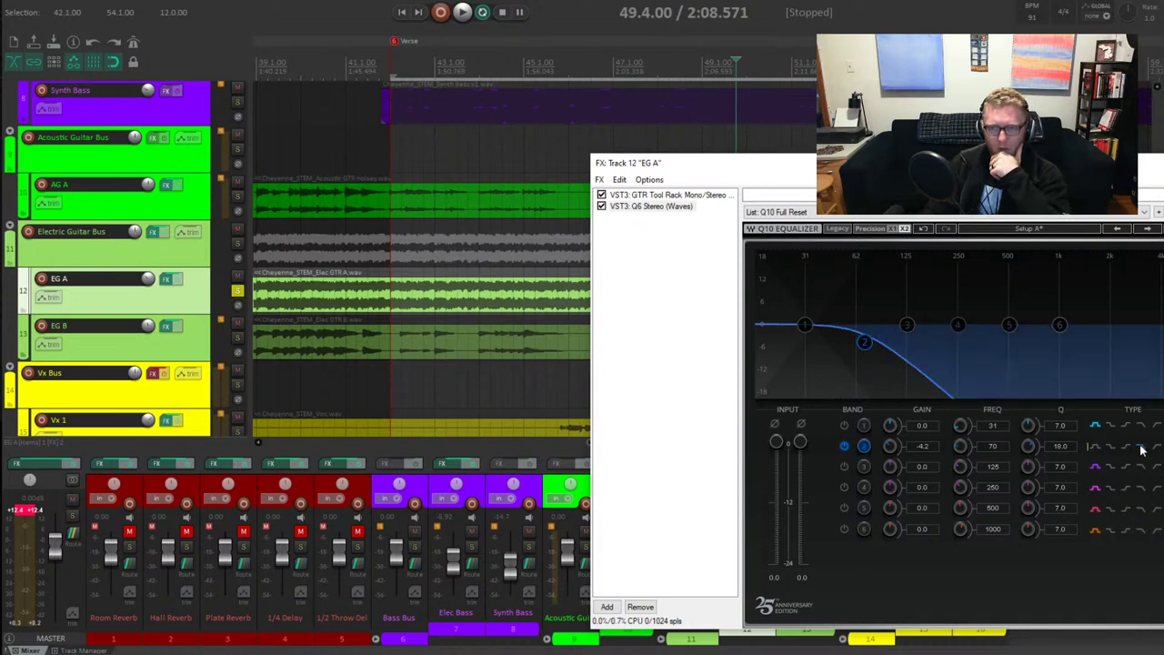
key(space)
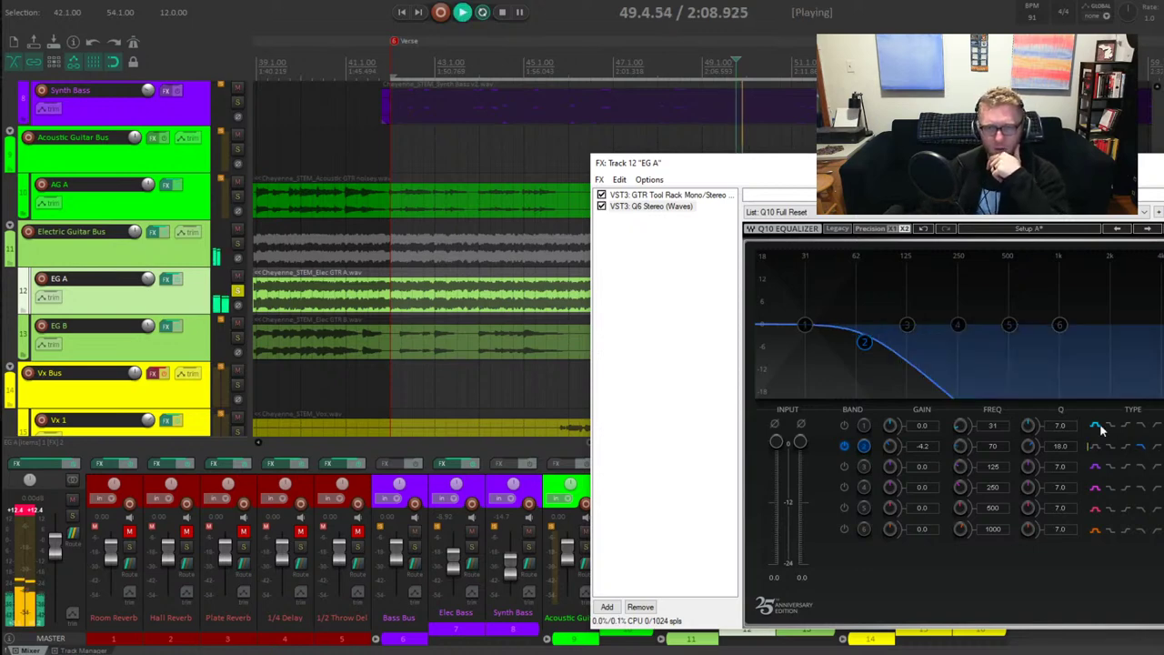
drag(865, 341, 971, 346)
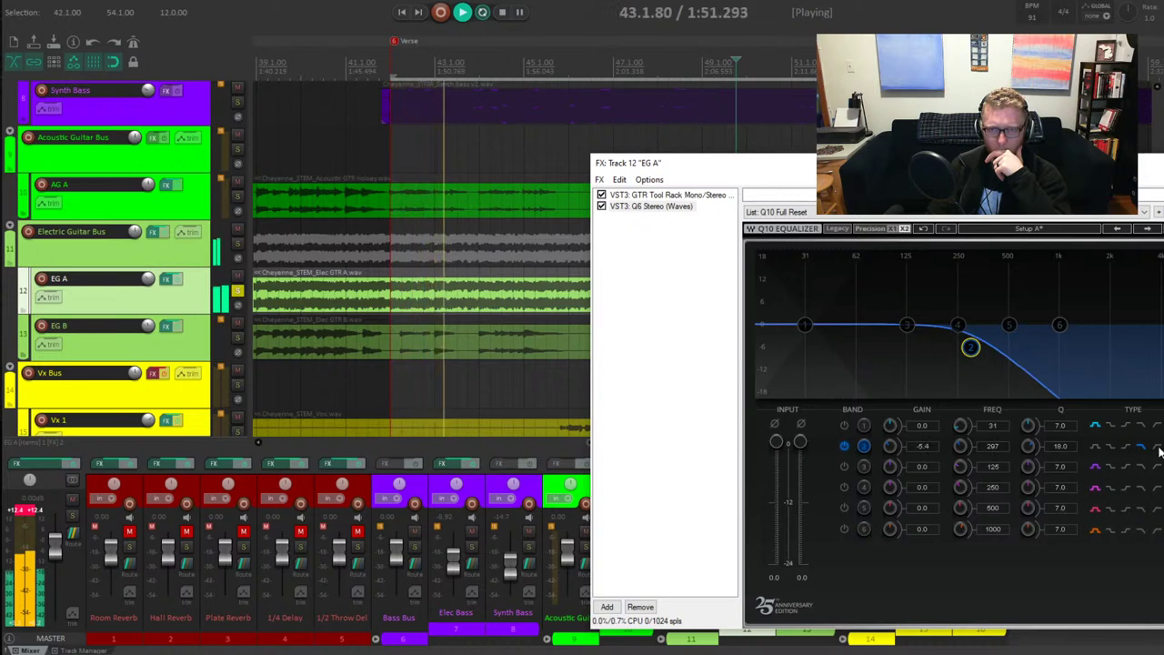
Alternate band 2 between bell and high-cut shapes down to about 103 Hz, and return it to a flat bell at 162 Hz
click(1094, 445)
drag(971, 347, 926, 348)
click(1144, 447)
drag(906, 348, 893, 351)
key(space)
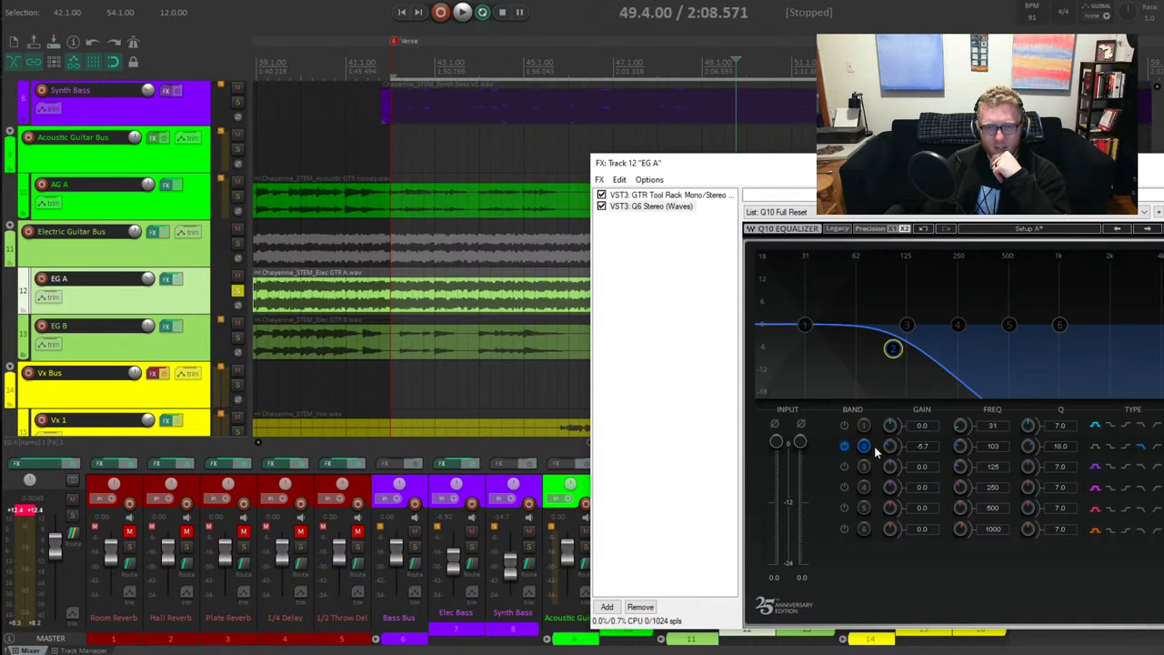
click(1094, 447)
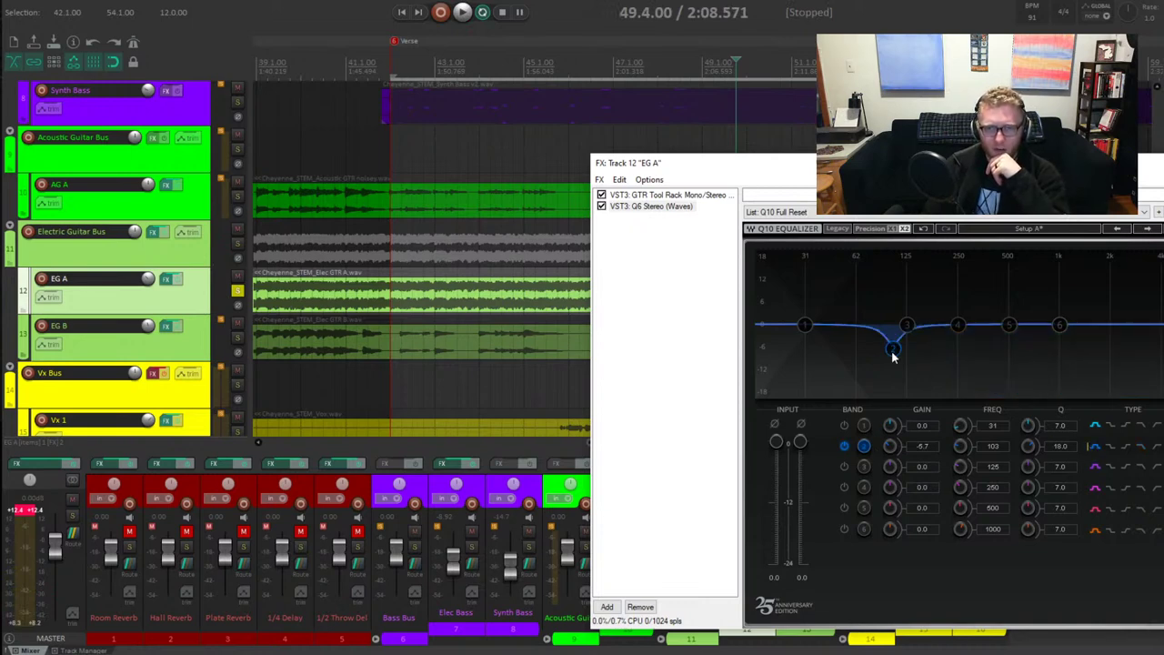
drag(893, 347, 921, 326)
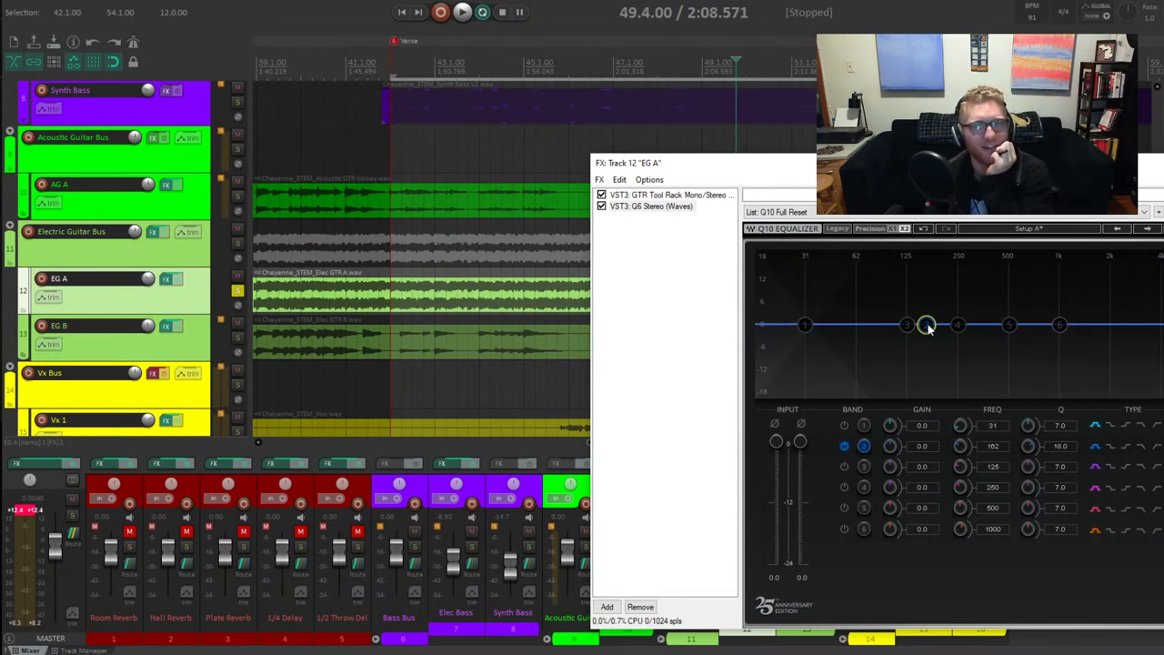
Enable band 1 as a high-pass filter and raise its frequency to 56 Hz while EG A plays
click(805, 327)
click(1155, 425)
click(844, 426)
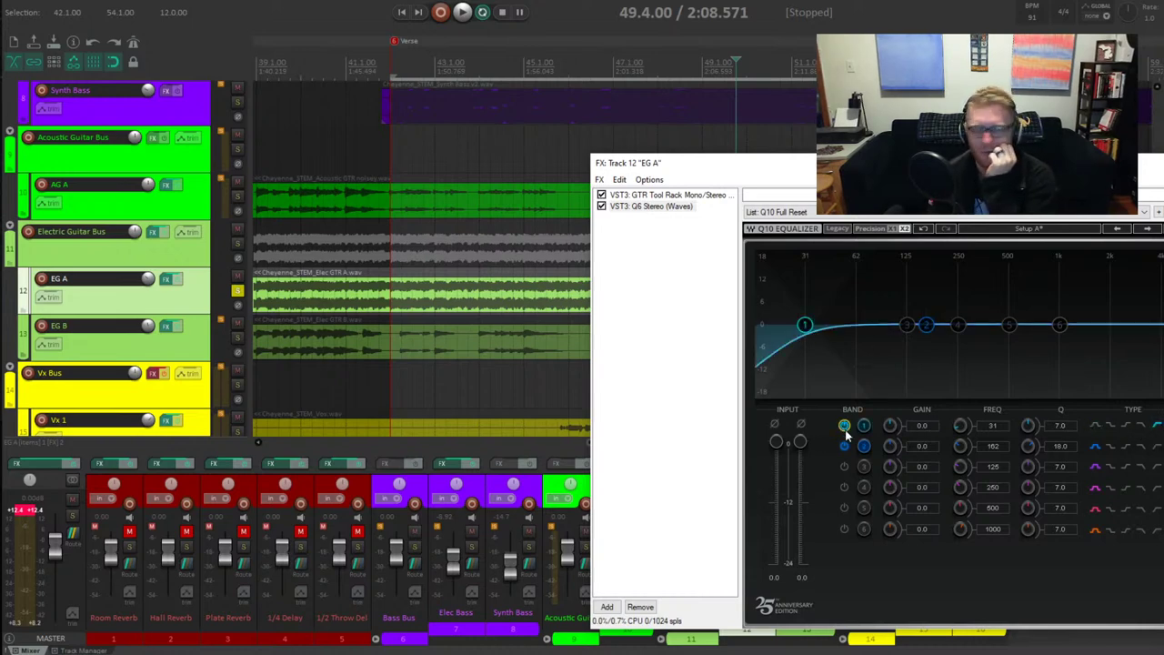
key(space)
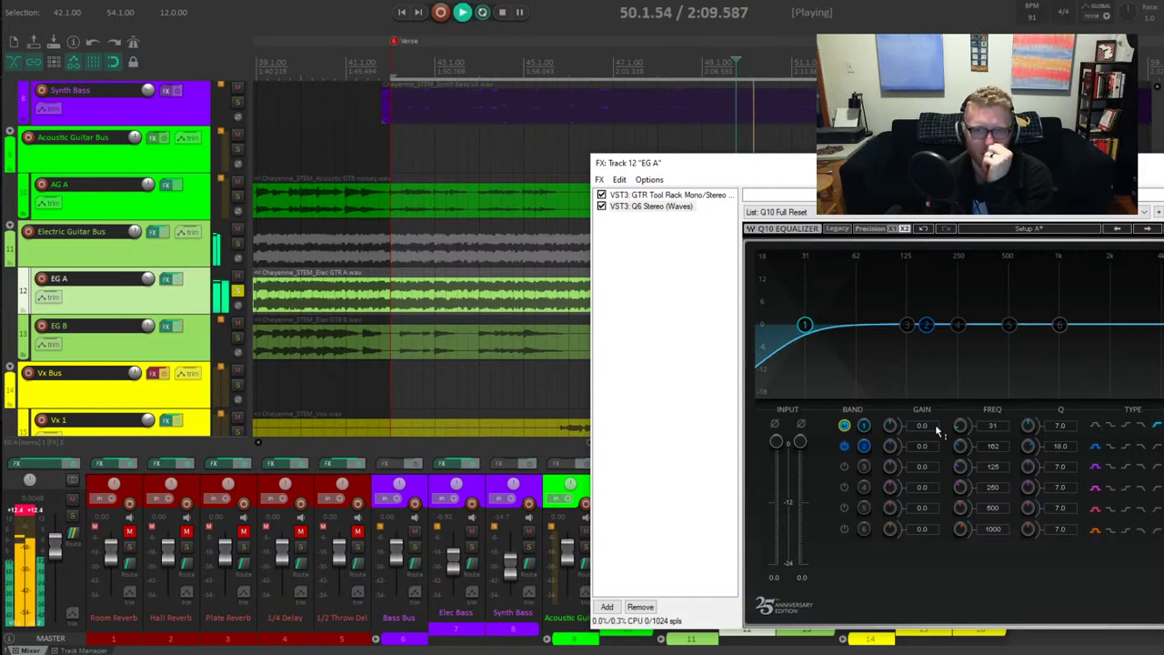
drag(960, 425, 960, 392)
Set band 2 to a -4.8 dB cut at 243 Hz and bypass the band
drag(926, 326, 946, 348)
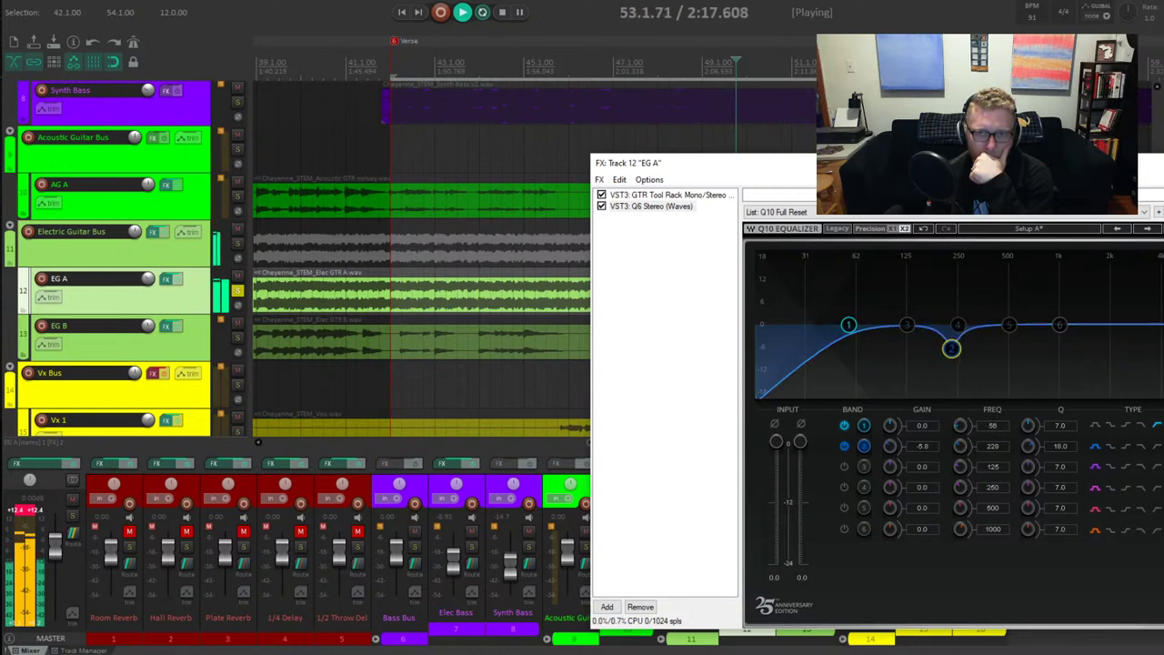
drag(953, 347, 956, 354)
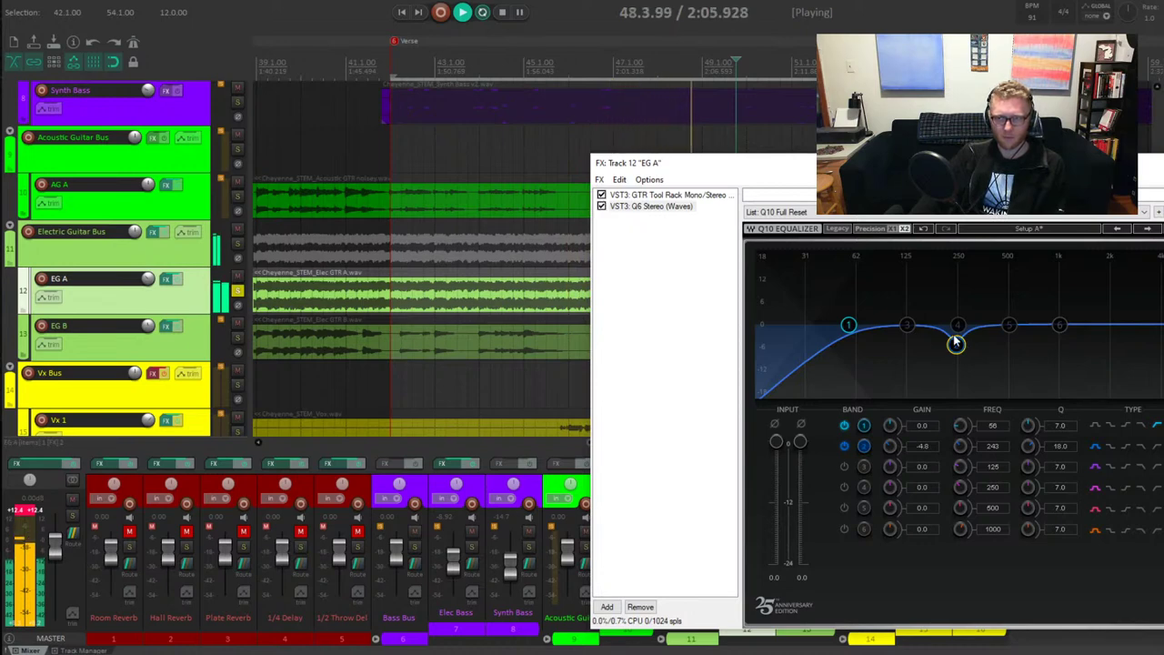
click(844, 446)
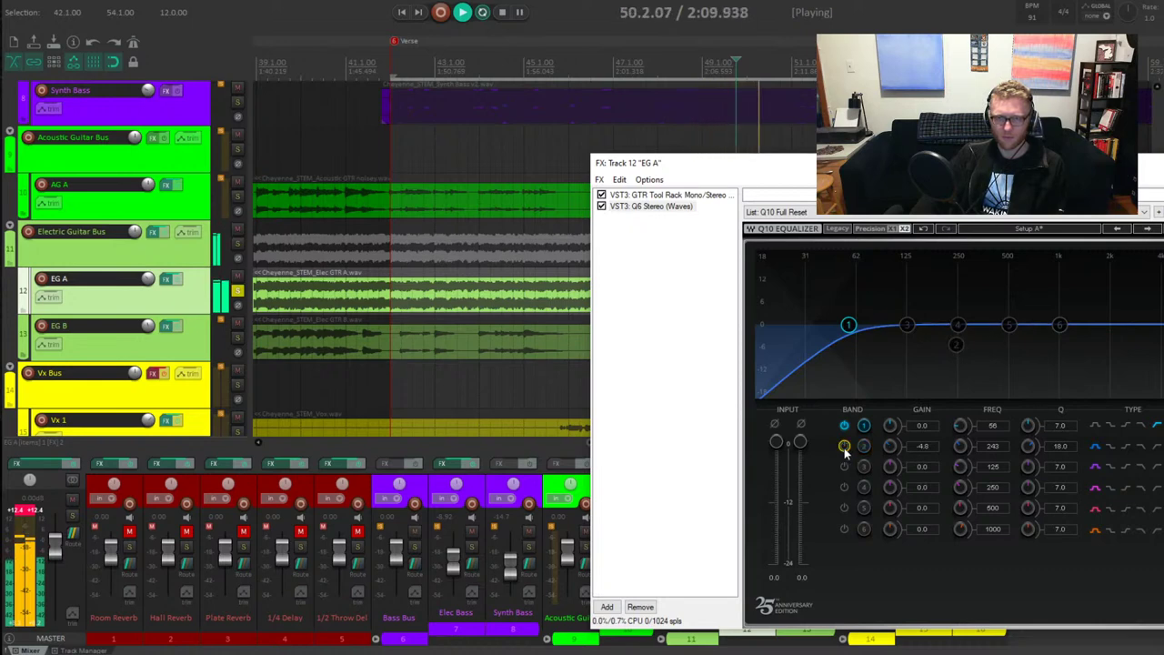
Sweep band 5 of EG A's equalizer through the upper mids, set it to -3.1 dB at 3198 Hz with Q 9.4, and close the effects window
drag(845, 162, 1019, 157)
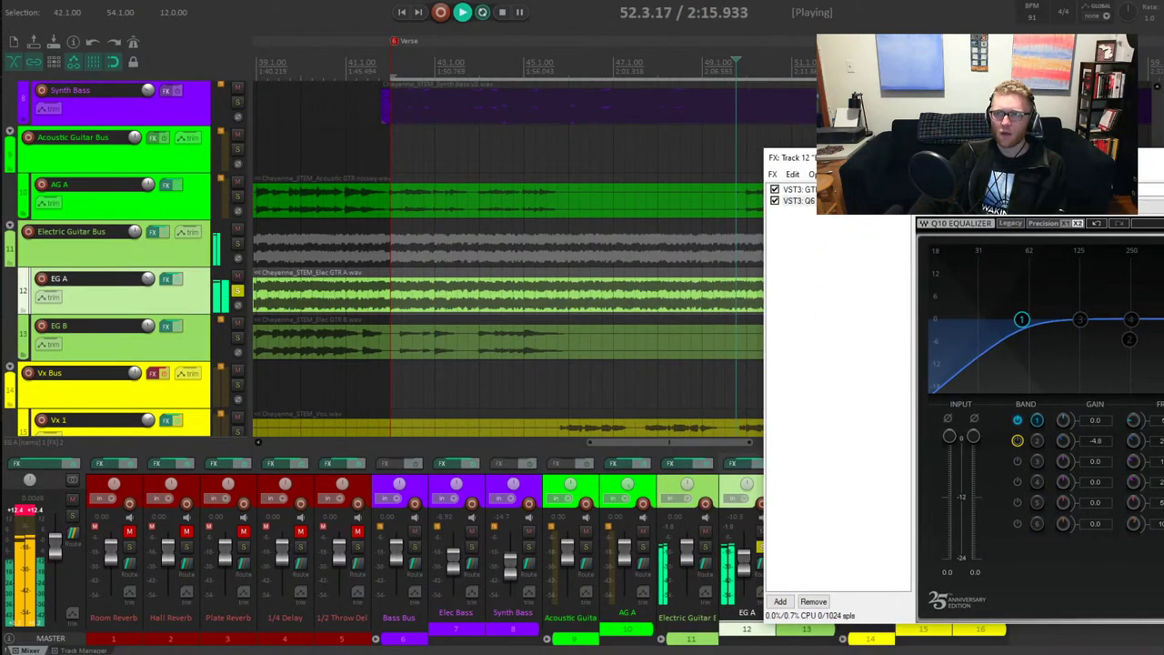
key(Escape)
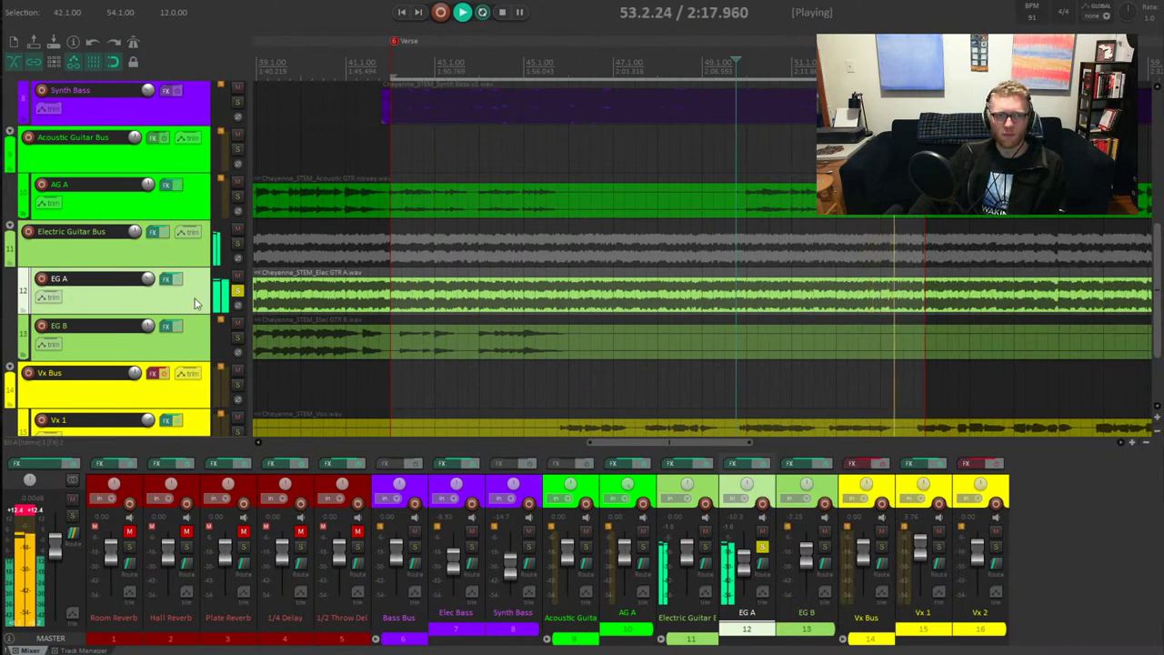
click(166, 278)
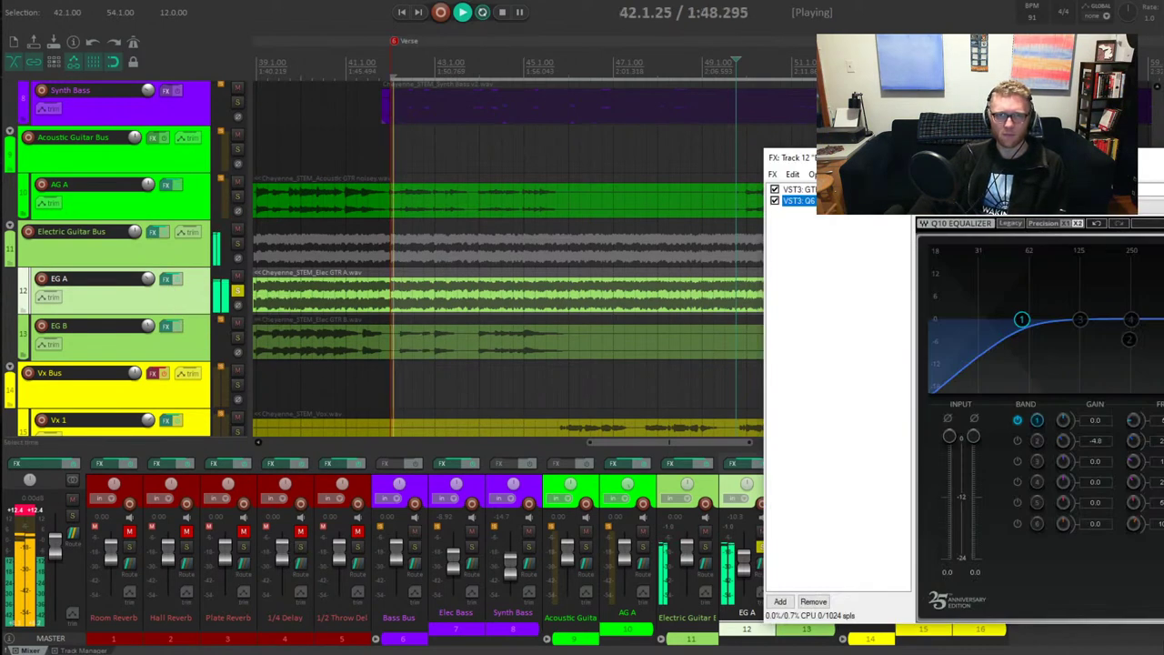
drag(1068, 289, 1160, 301)
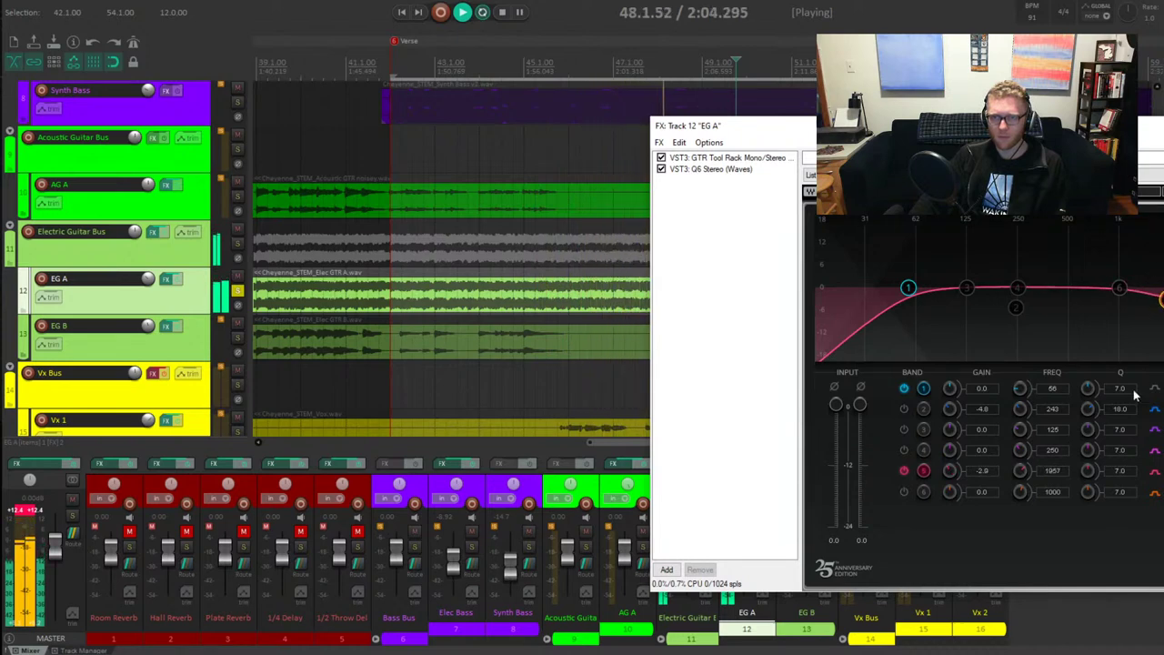
drag(1089, 477, 1089, 446)
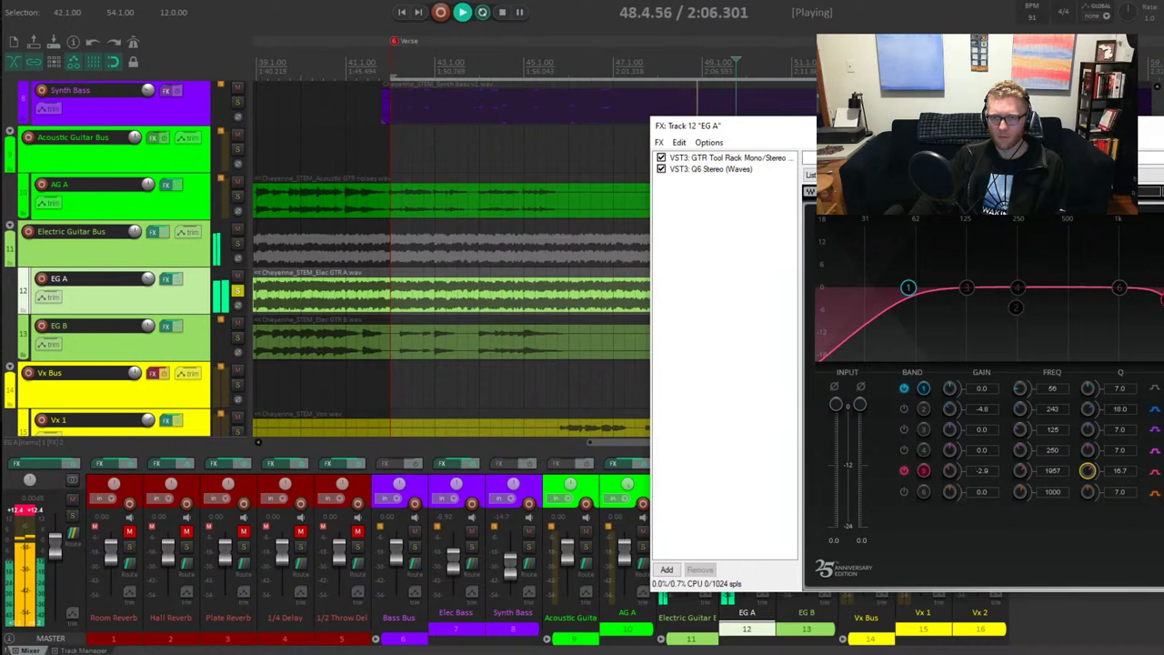
drag(1160, 307, 1163, 245)
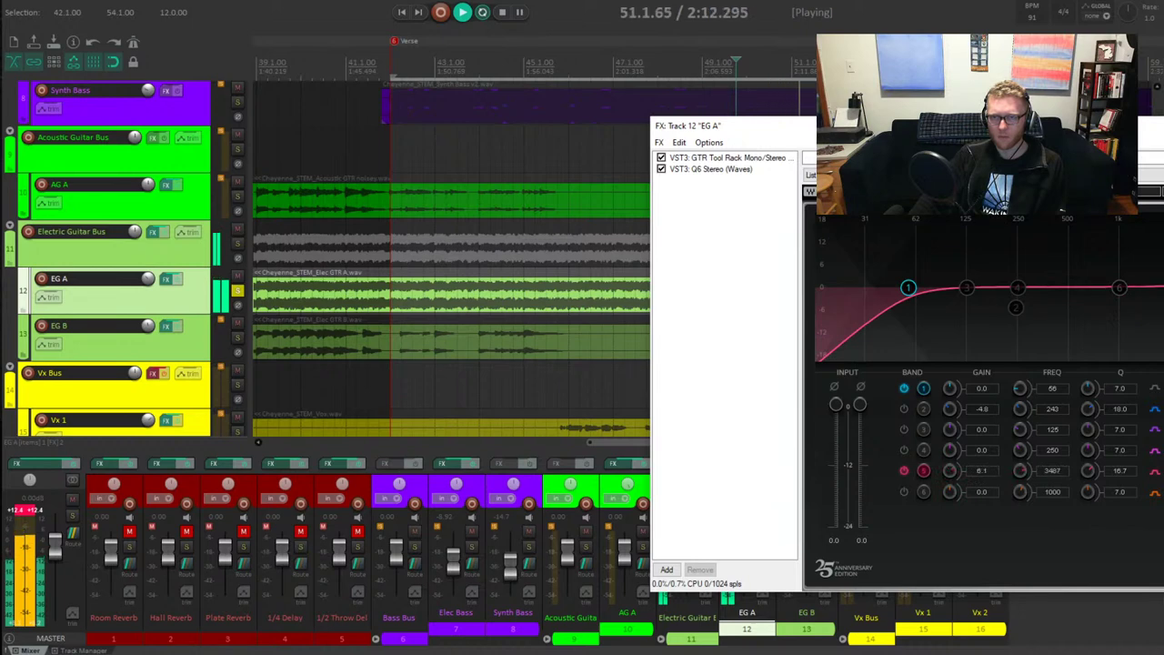
drag(1088, 470, 1087, 477)
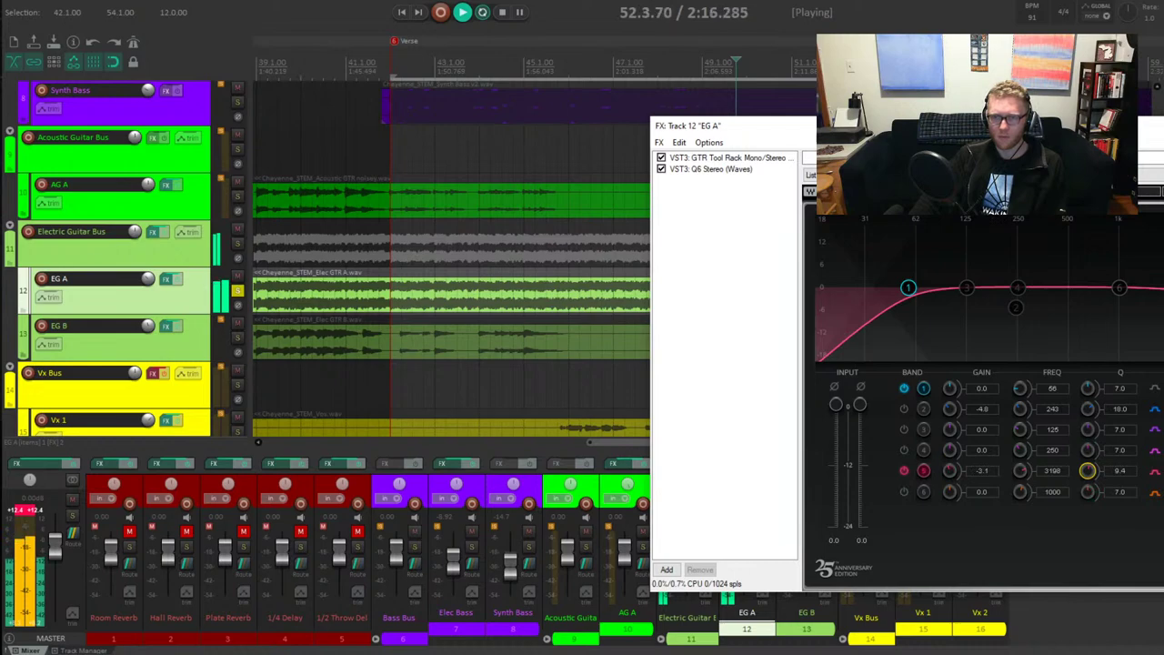
key(Escape)
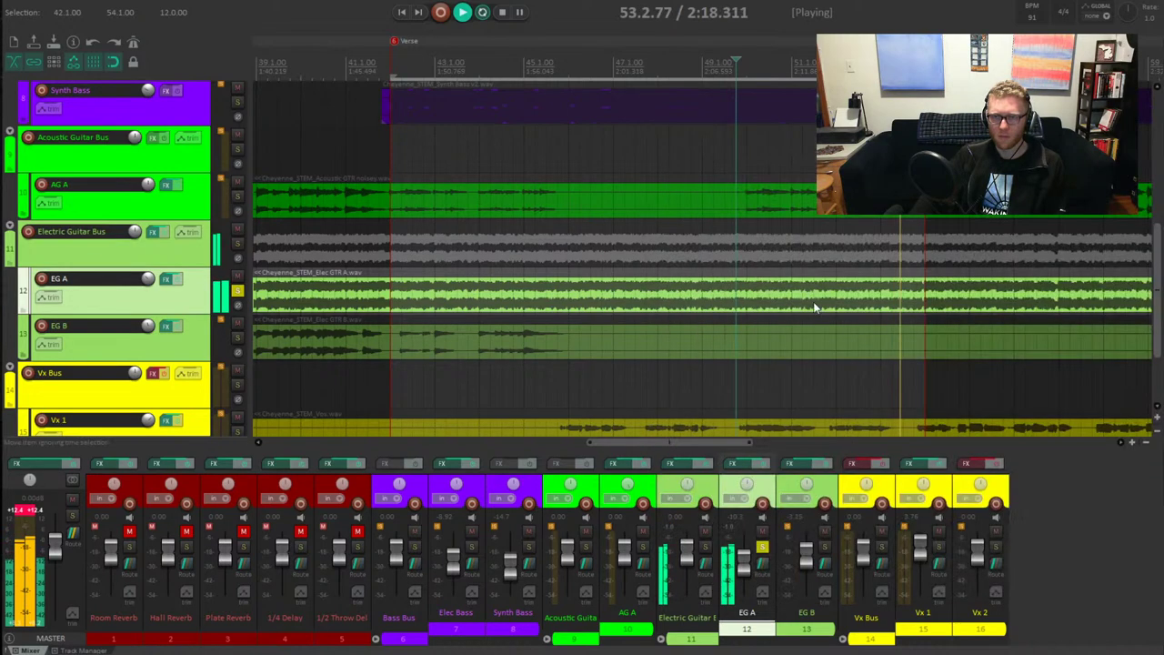
Unsolo EG A to hear the full mix, and review the effects chains of Vx 1 and the master track
click(238, 292)
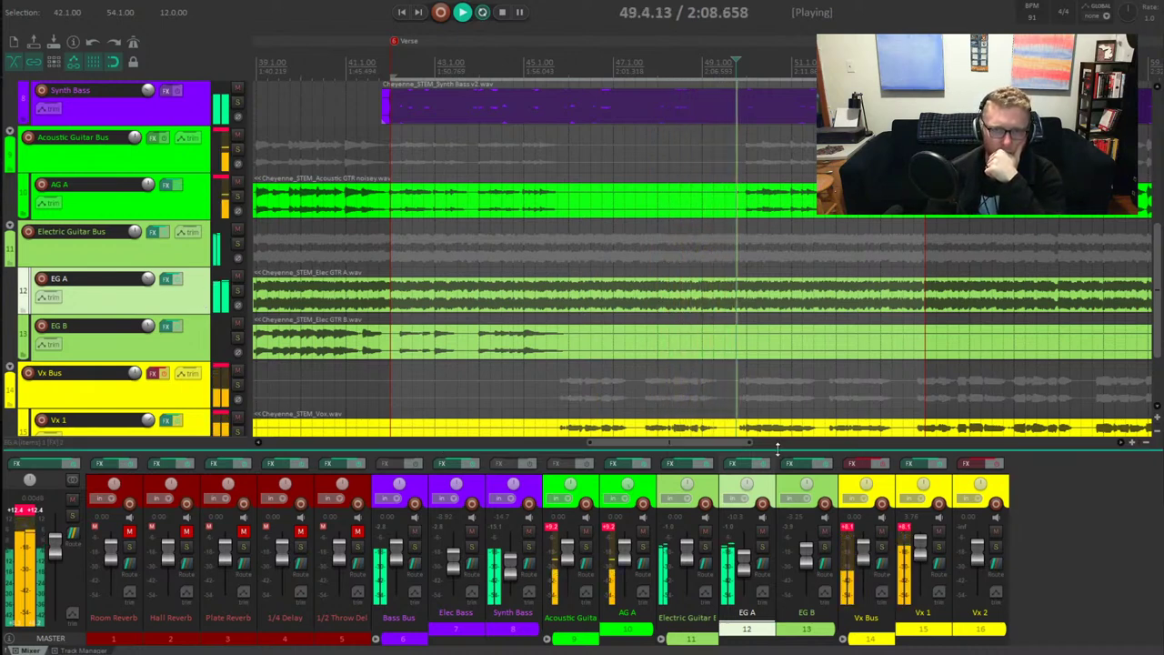
click(909, 463)
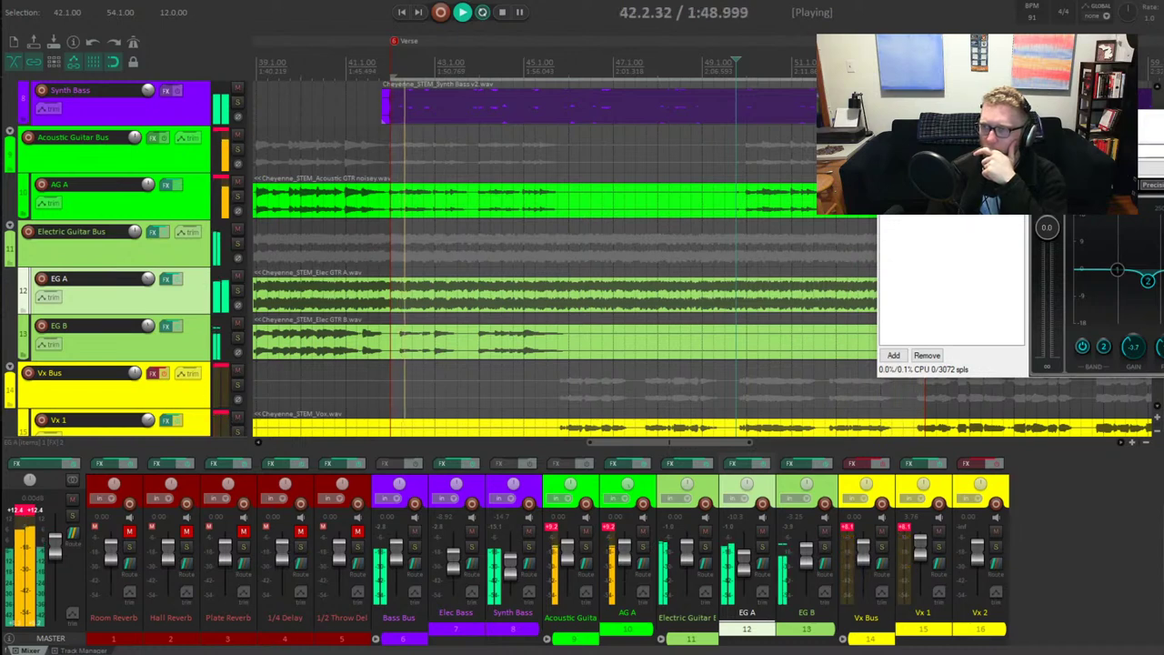
key(Escape)
key(space)
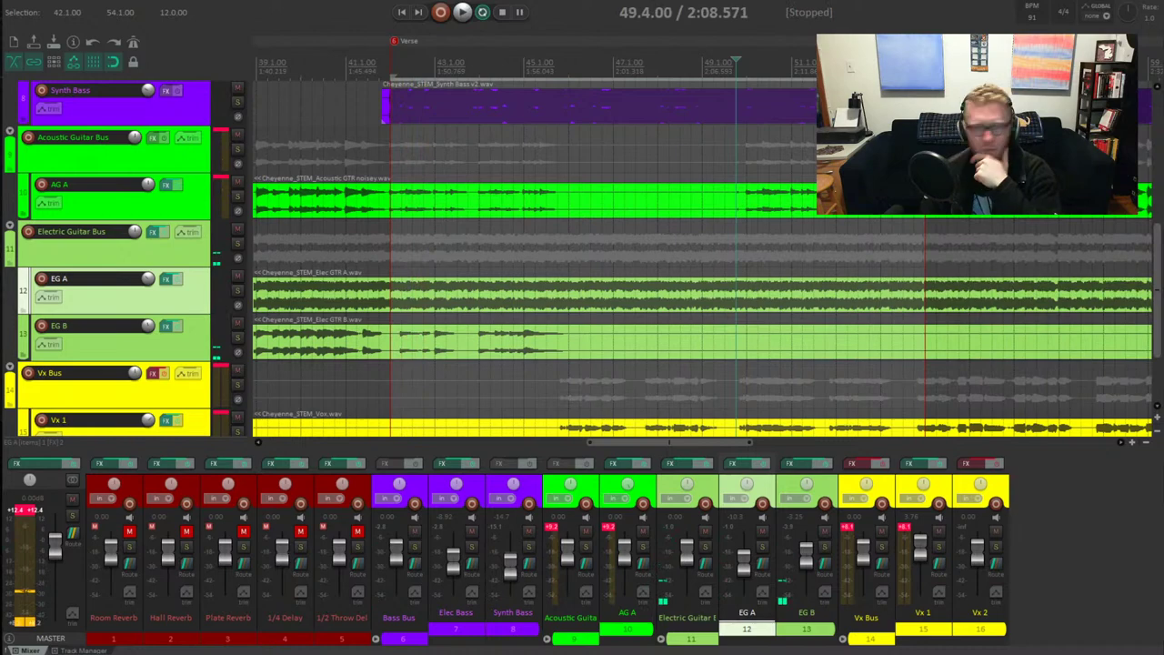
click(41, 462)
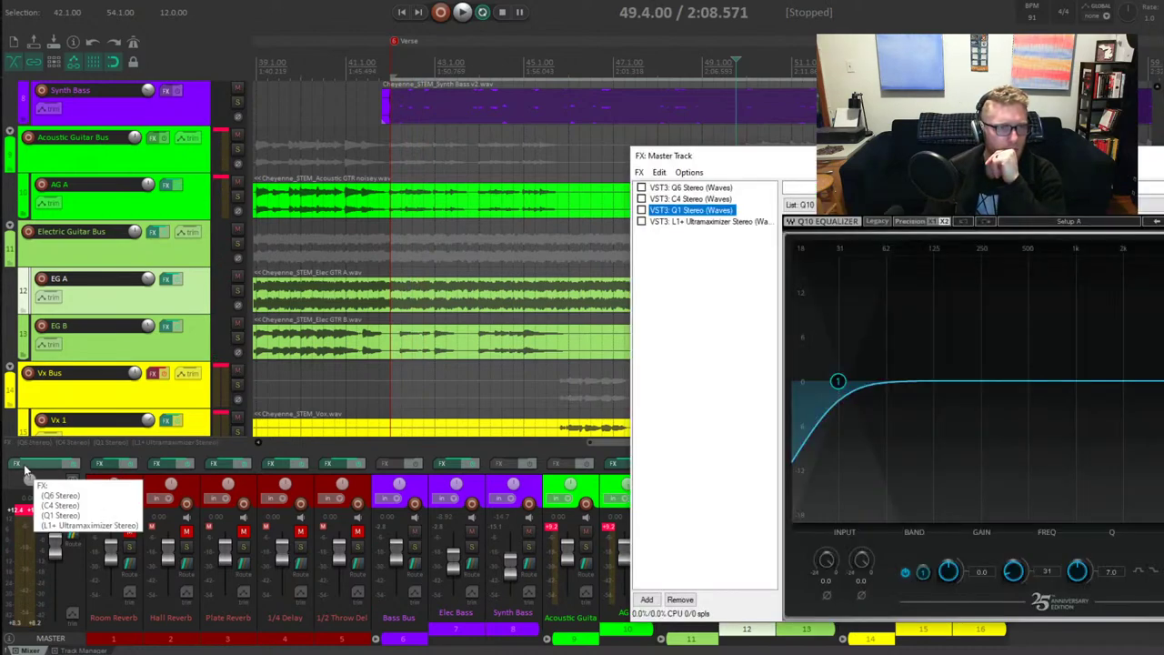
key(Escape)
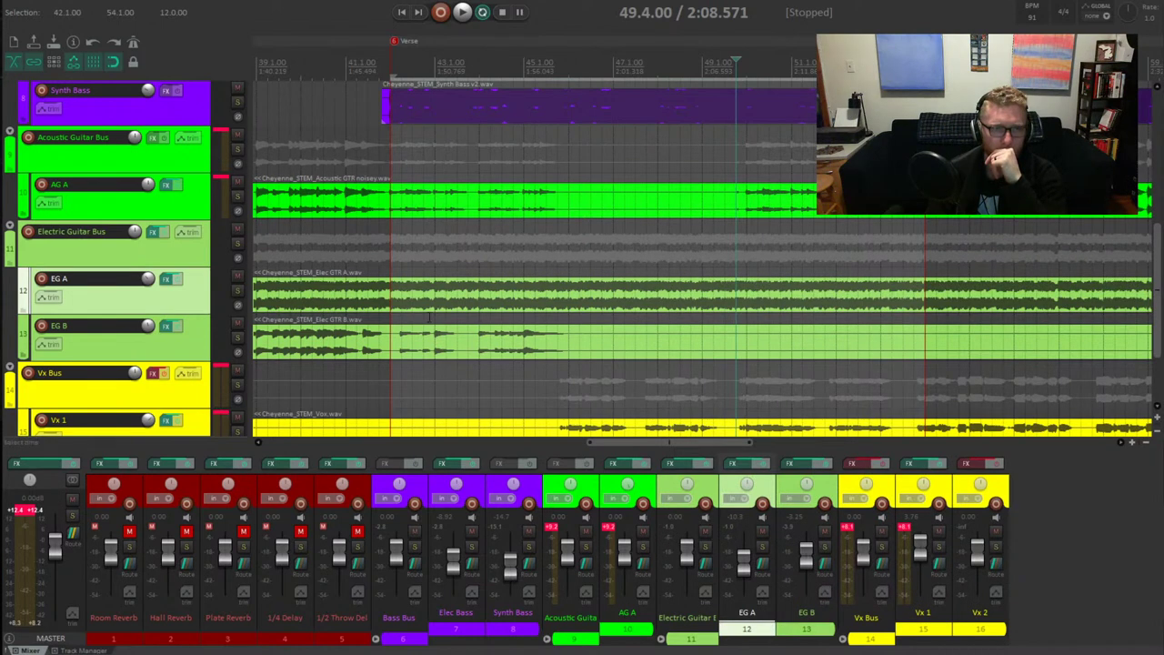
Play the mix briefly from the verse at bar 42, and clear the time selection
click(389, 260)
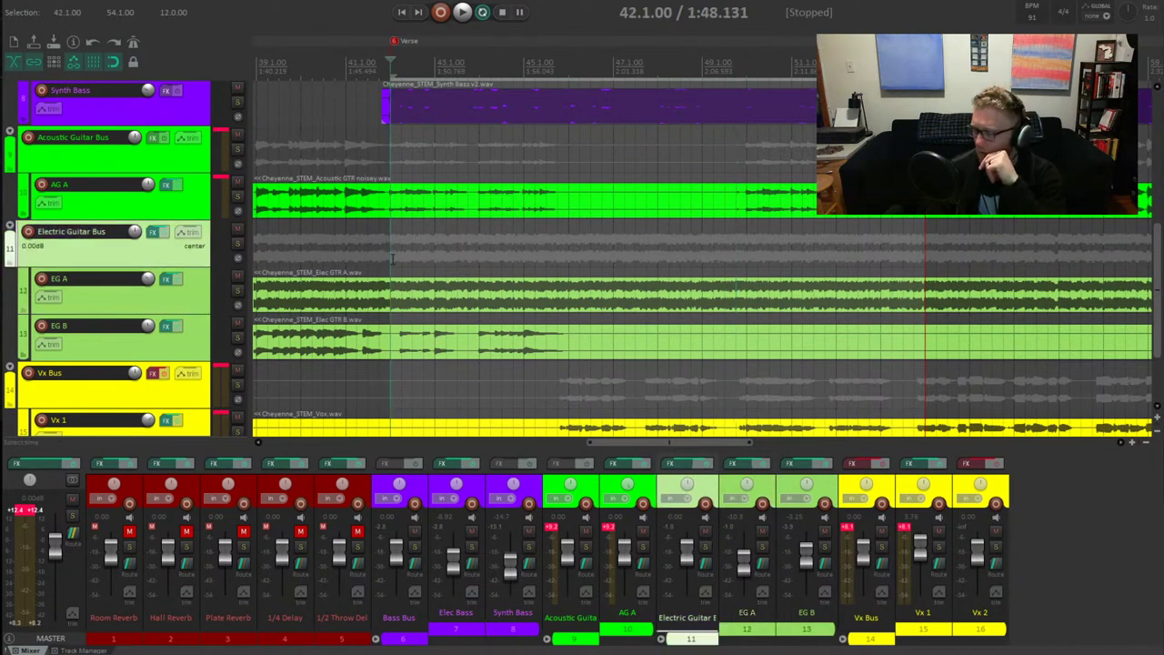
key(space)
key(space)
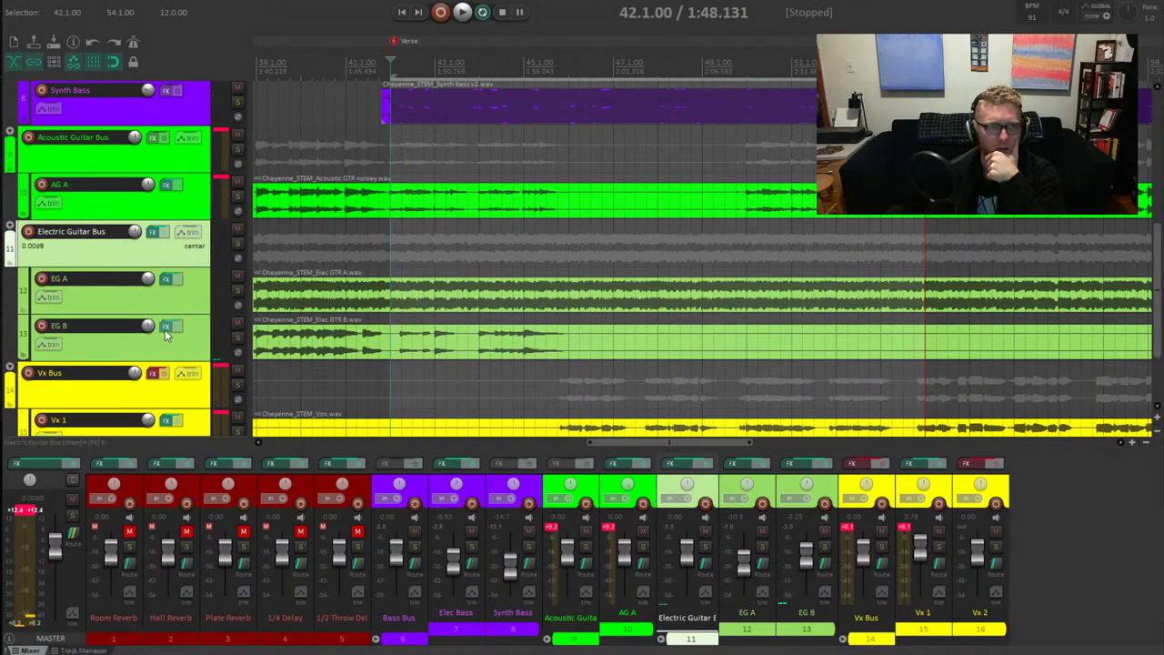
scroll(173, 338, up, 5)
scroll(361, 313, down, 4)
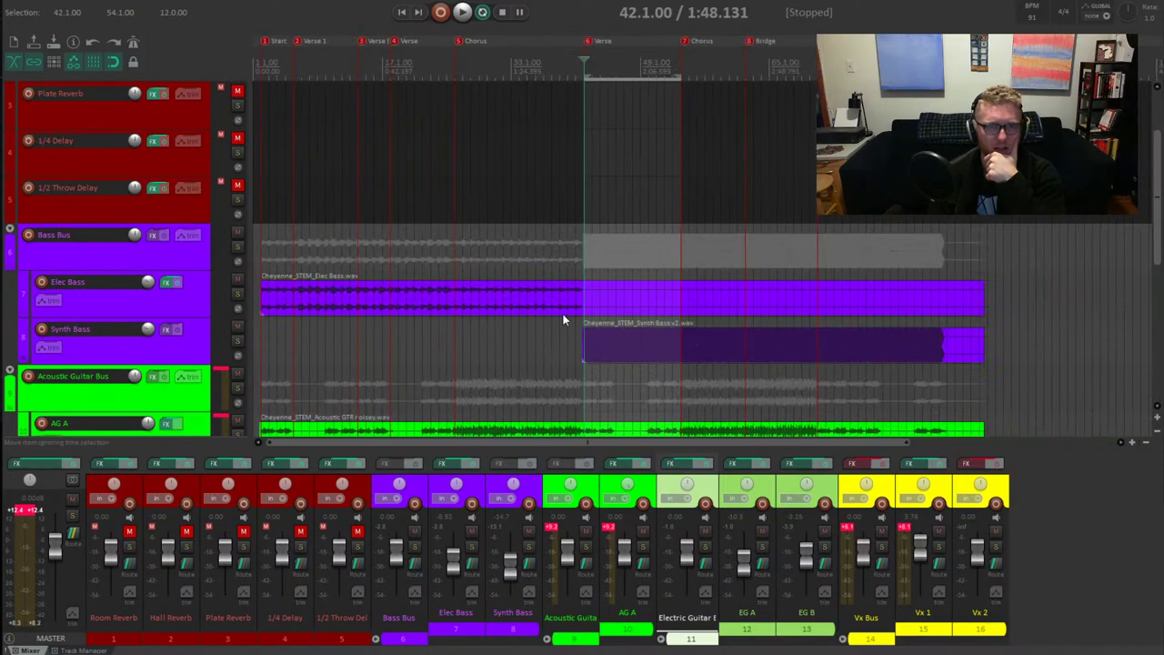
key(Escape)
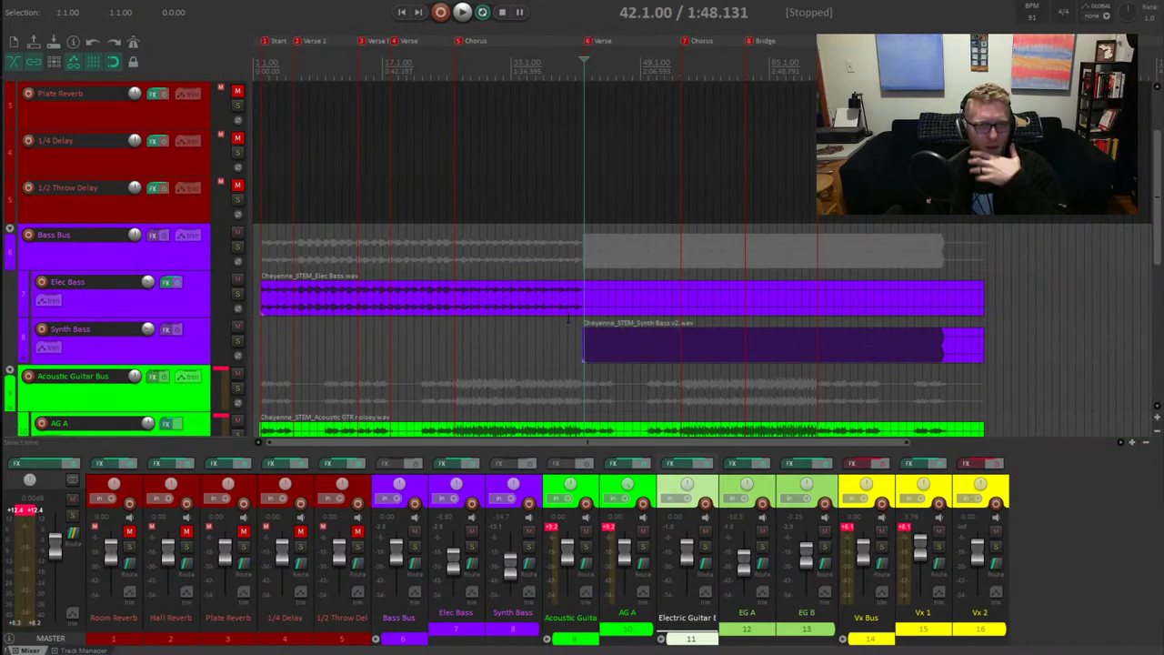
scroll(207, 293, down, 4)
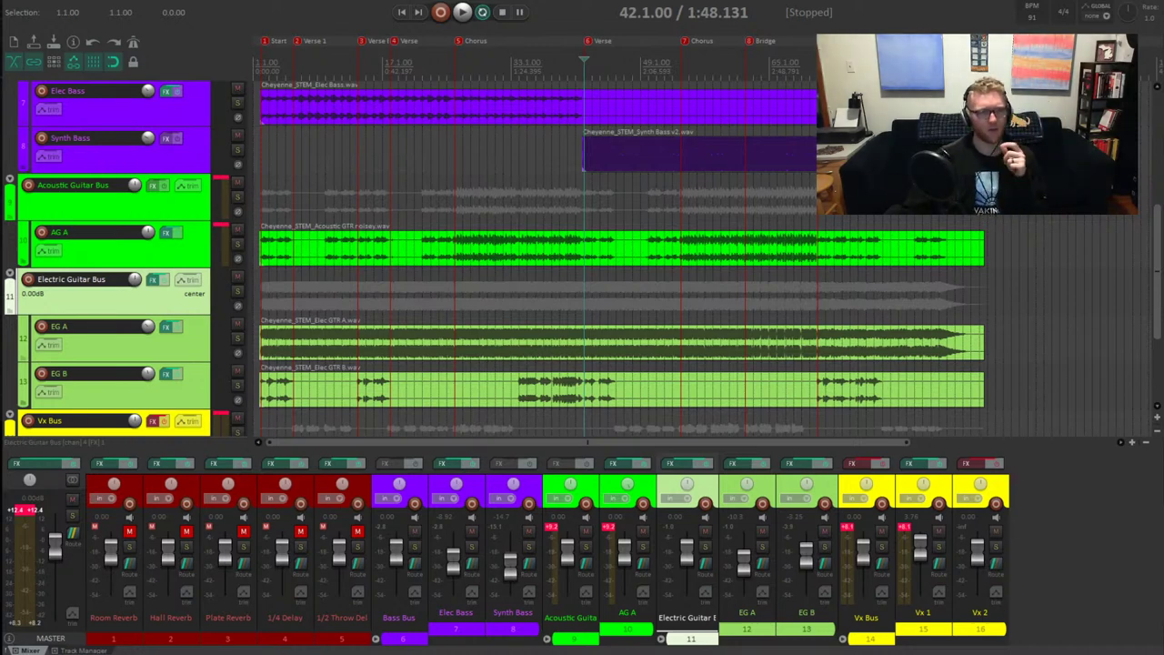
Remove the C4 and Q1 plug-ins from the master track's effects chain and review the remaining L1+ Ultramaximizer and Q6
click(42, 467)
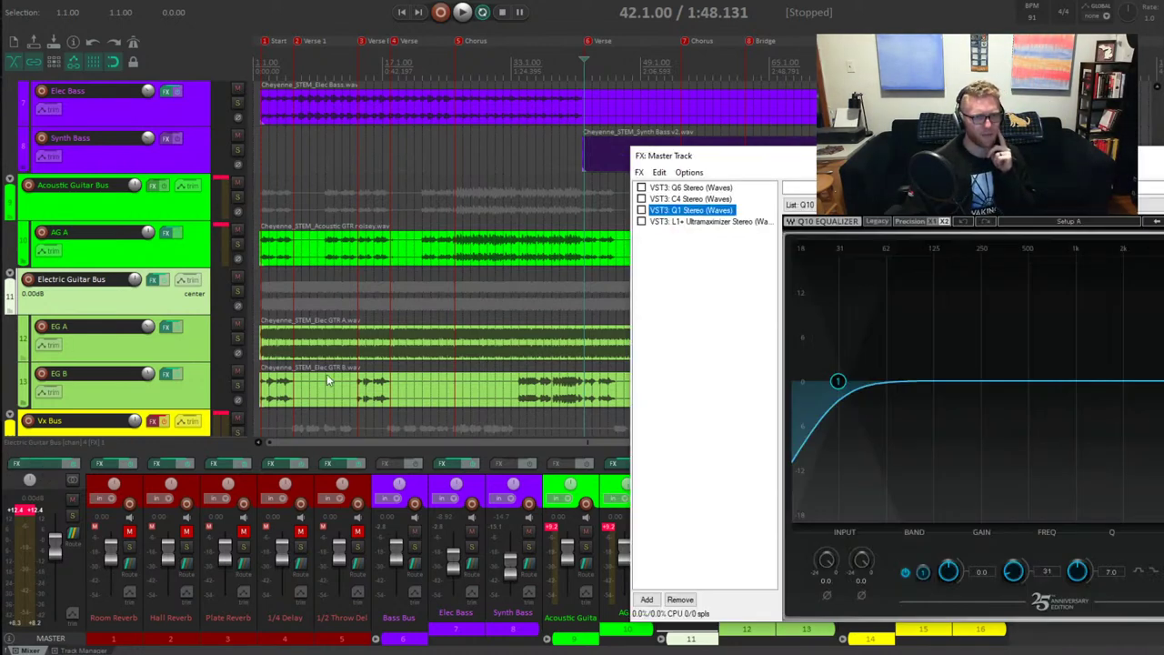
click(689, 285)
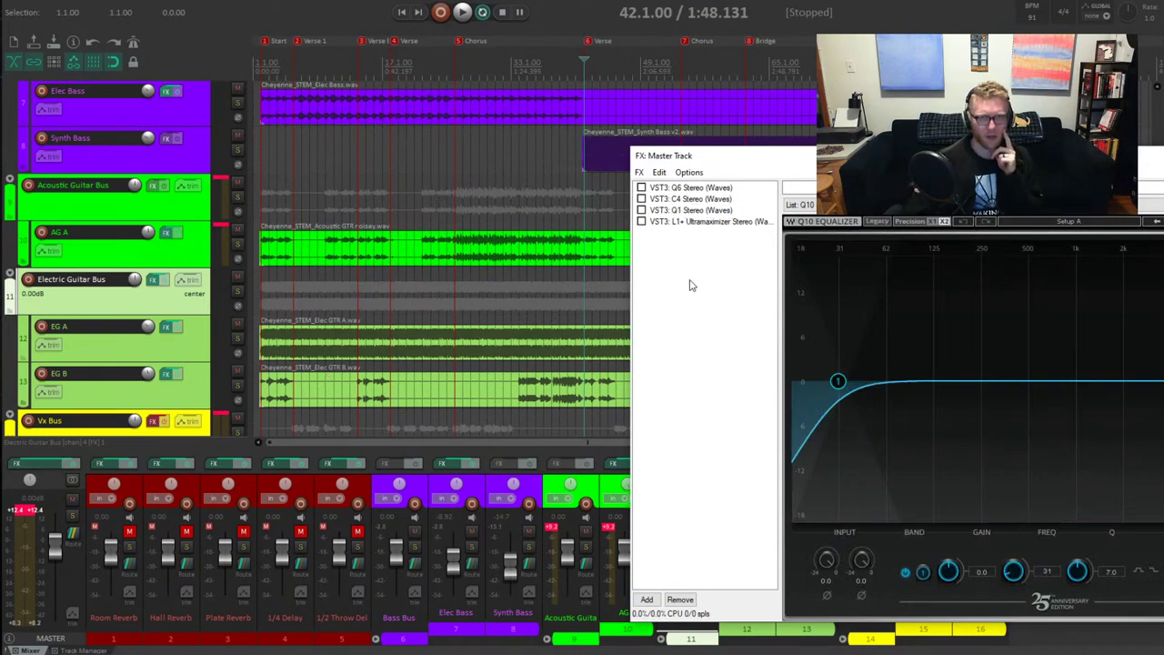
click(691, 198)
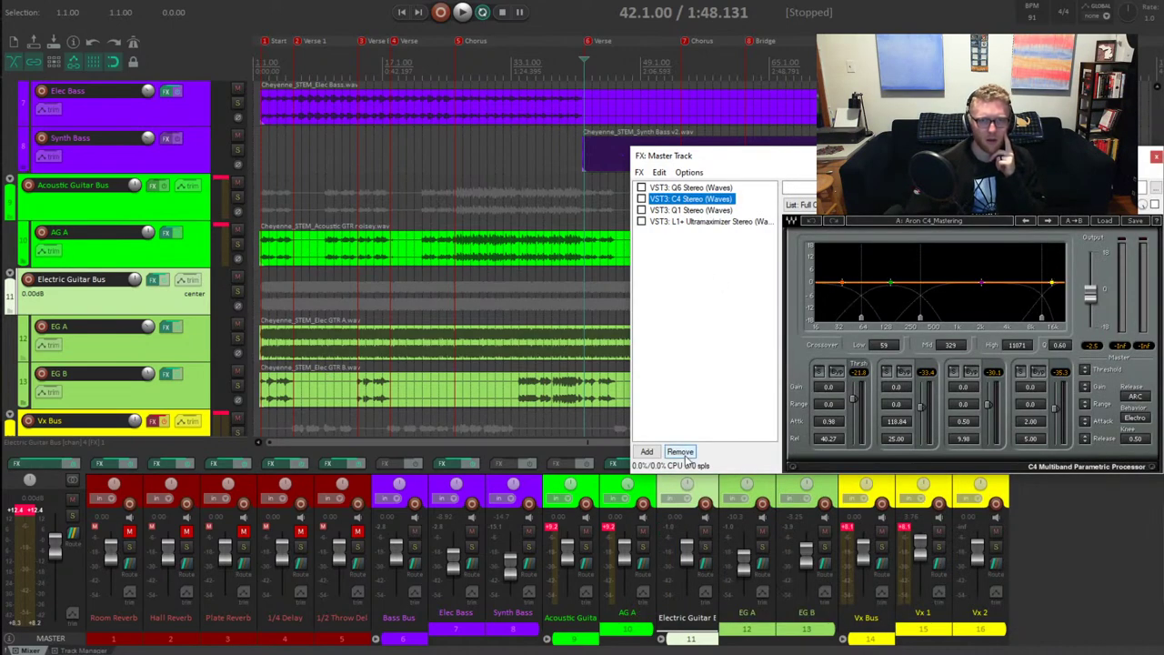
click(682, 454)
click(683, 198)
click(682, 600)
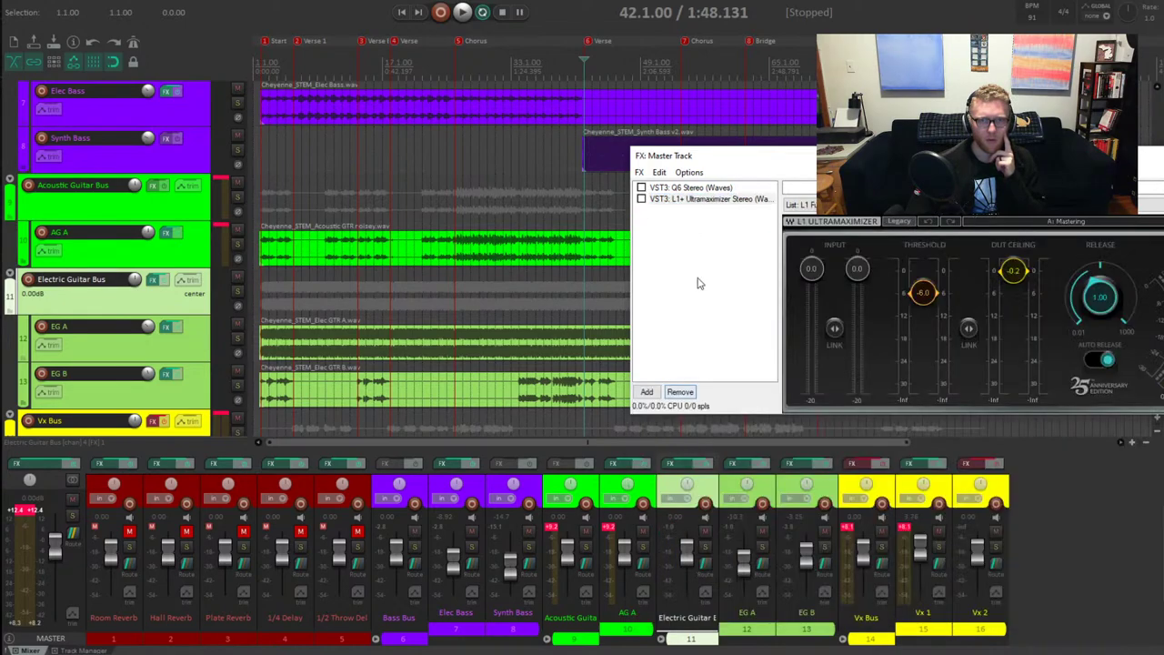
key(Up)
click(691, 200)
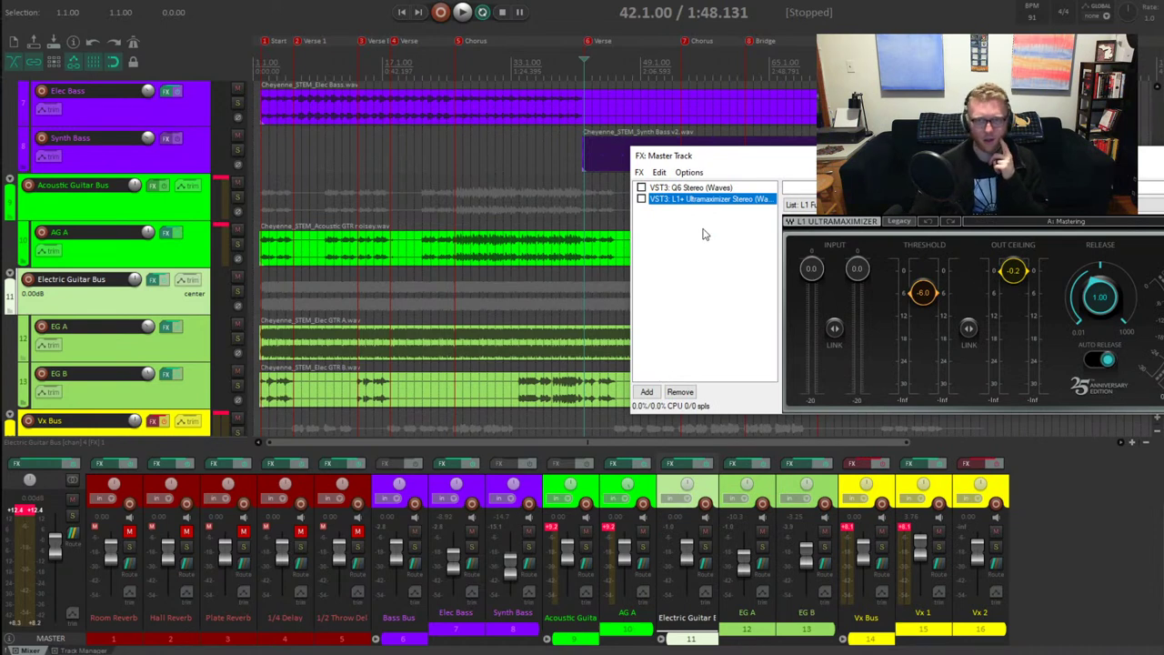
key(Up)
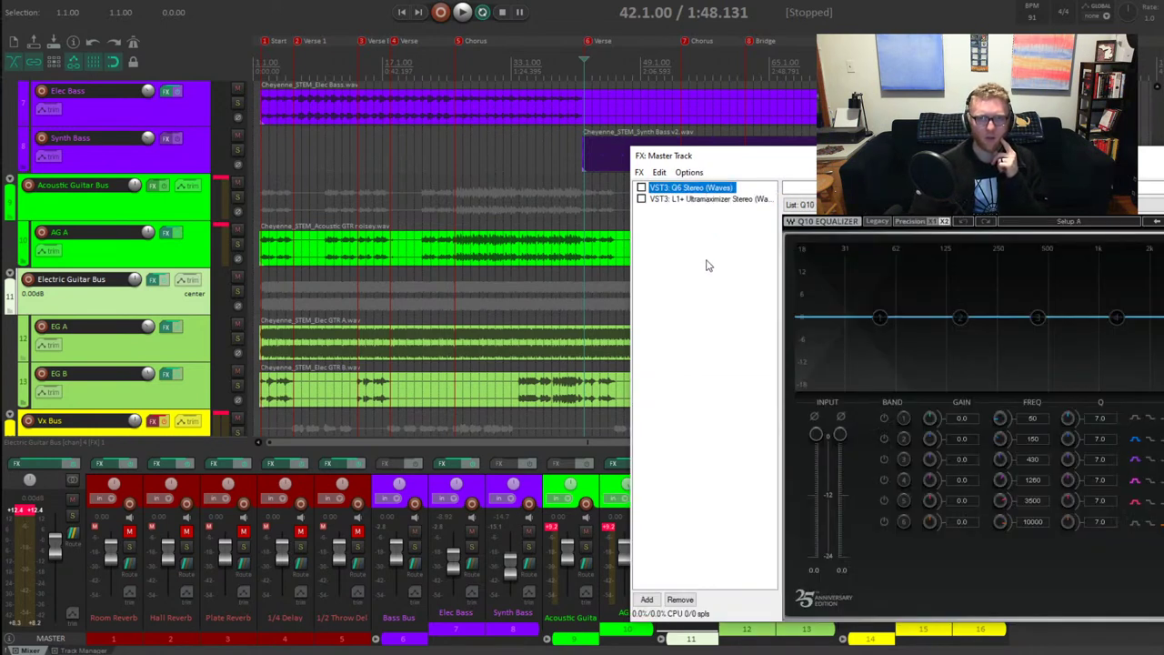
click(682, 515)
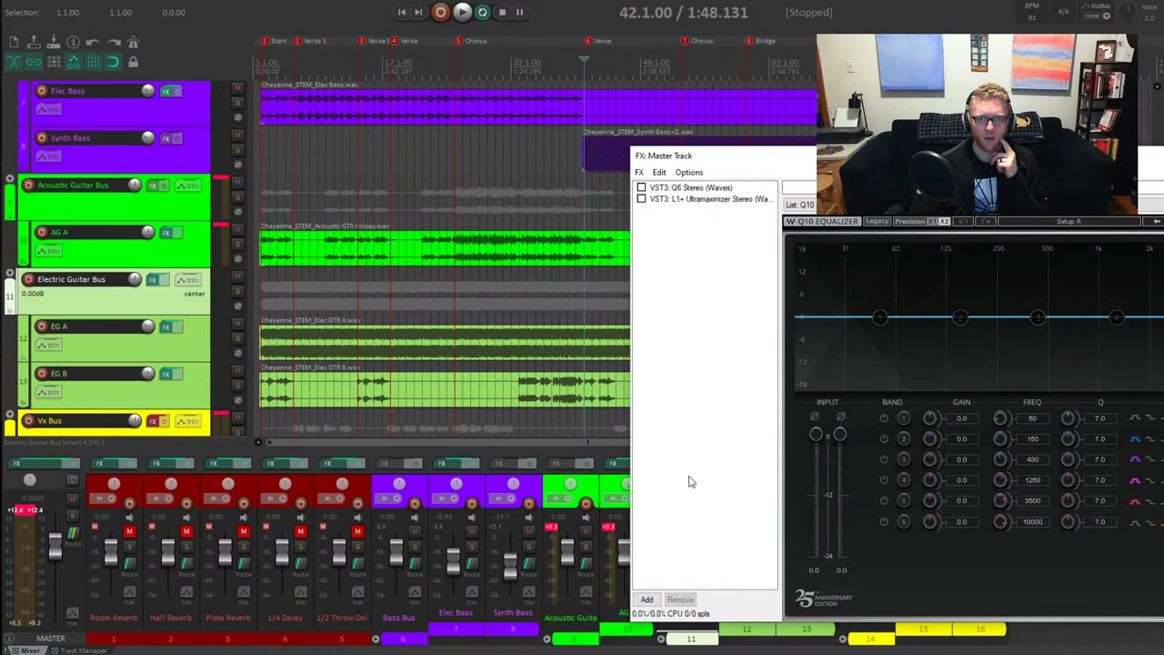
Find Native Instruments' Solid Bus Comp, add it to the master track, and move it to the start of the effects chain
click(646, 600)
scroll(989, 487, down, 3)
scroll(954, 436, up, 3)
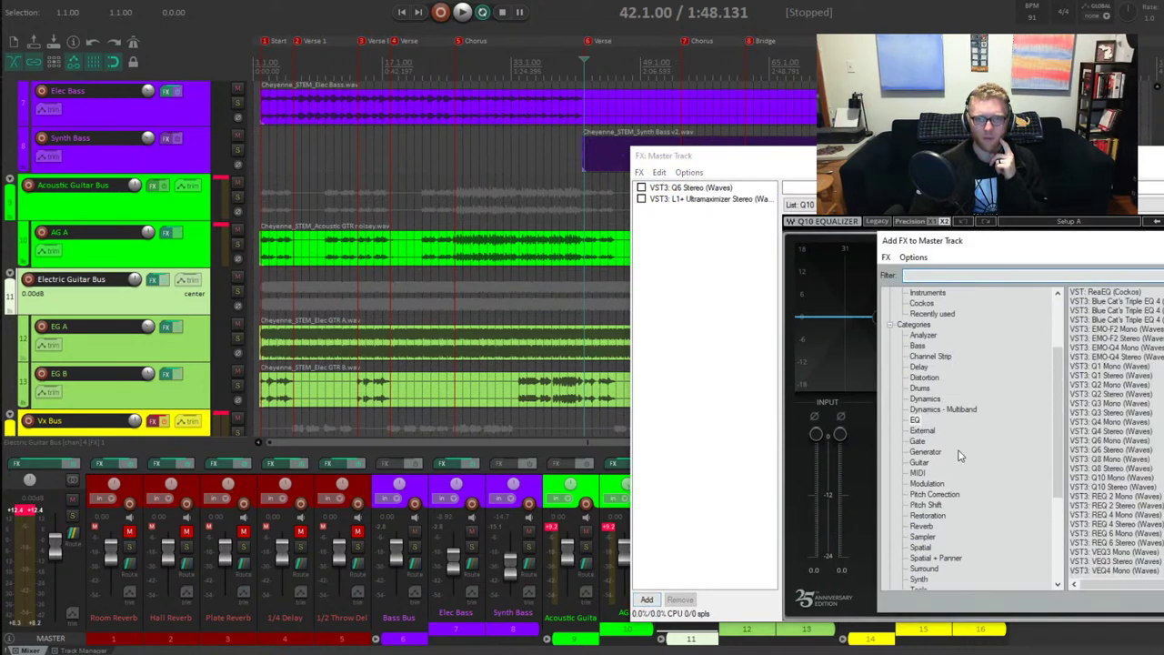
click(931, 411)
click(928, 400)
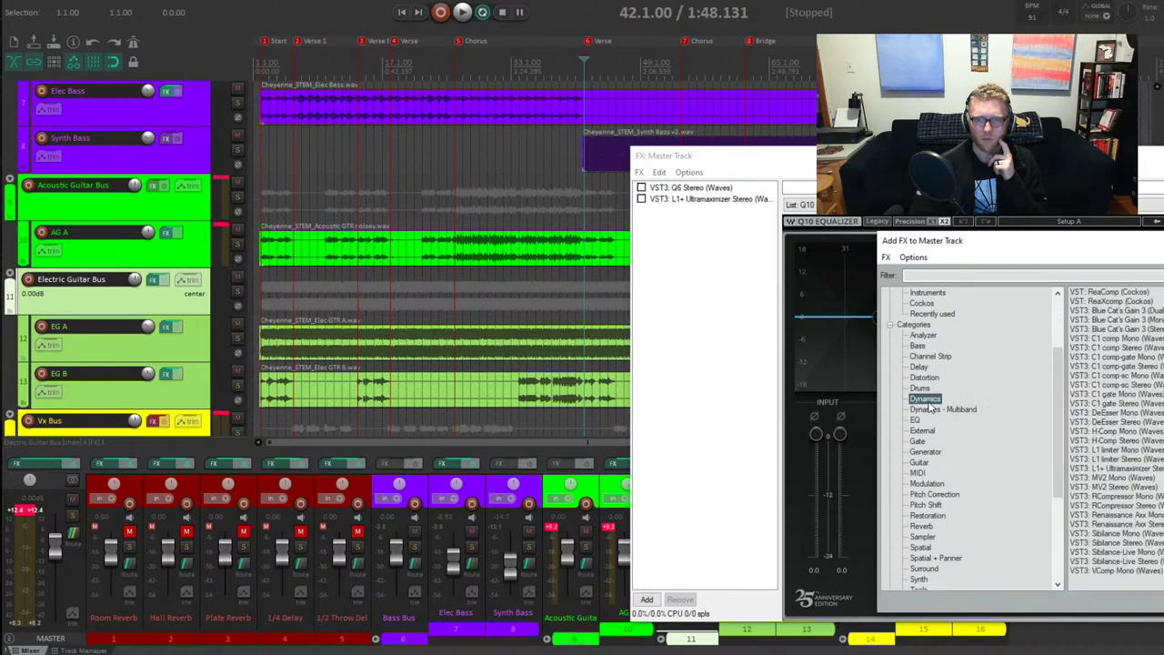
scroll(957, 432, down, 5)
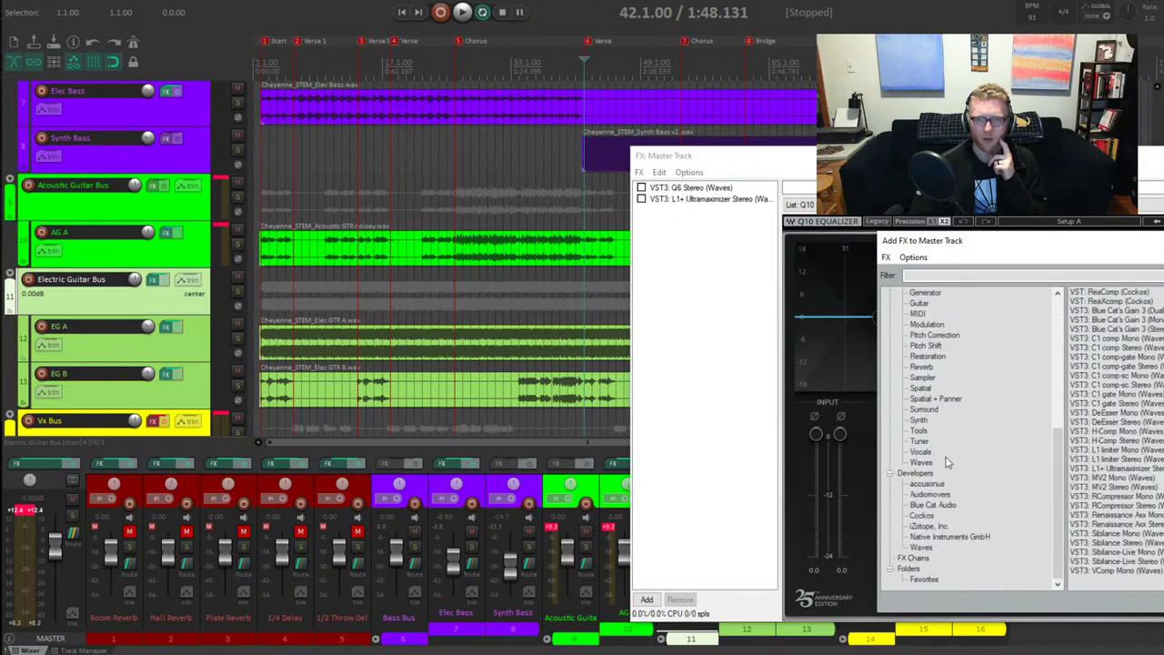
click(950, 537)
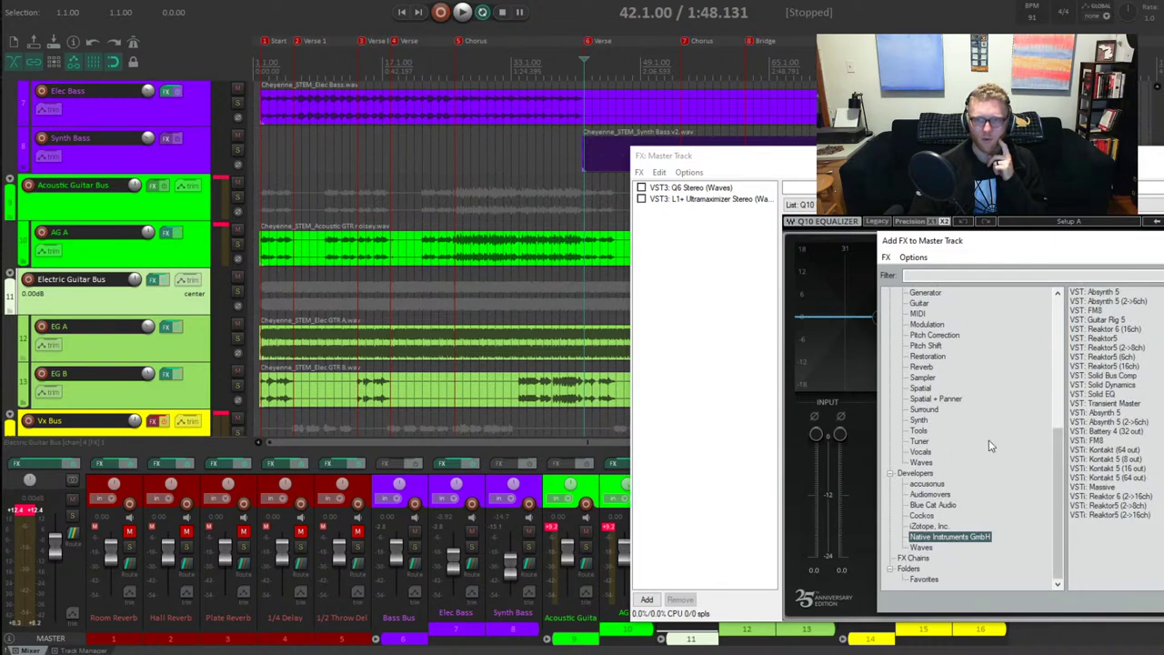
click(921, 547)
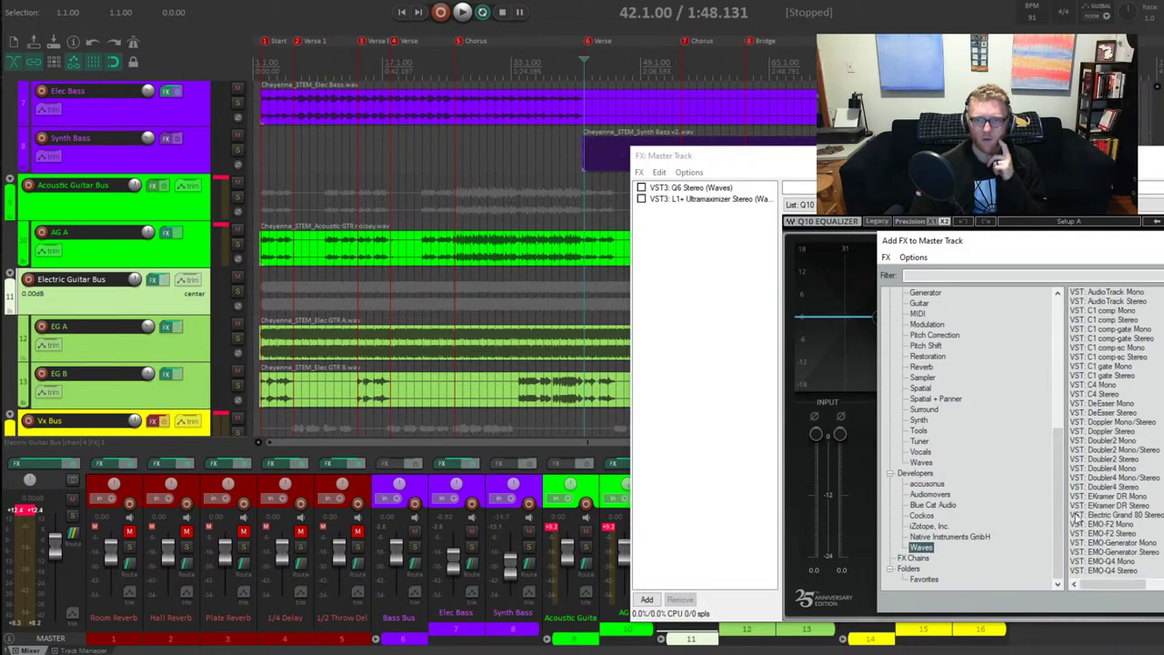
scroll(1147, 502, down, 15)
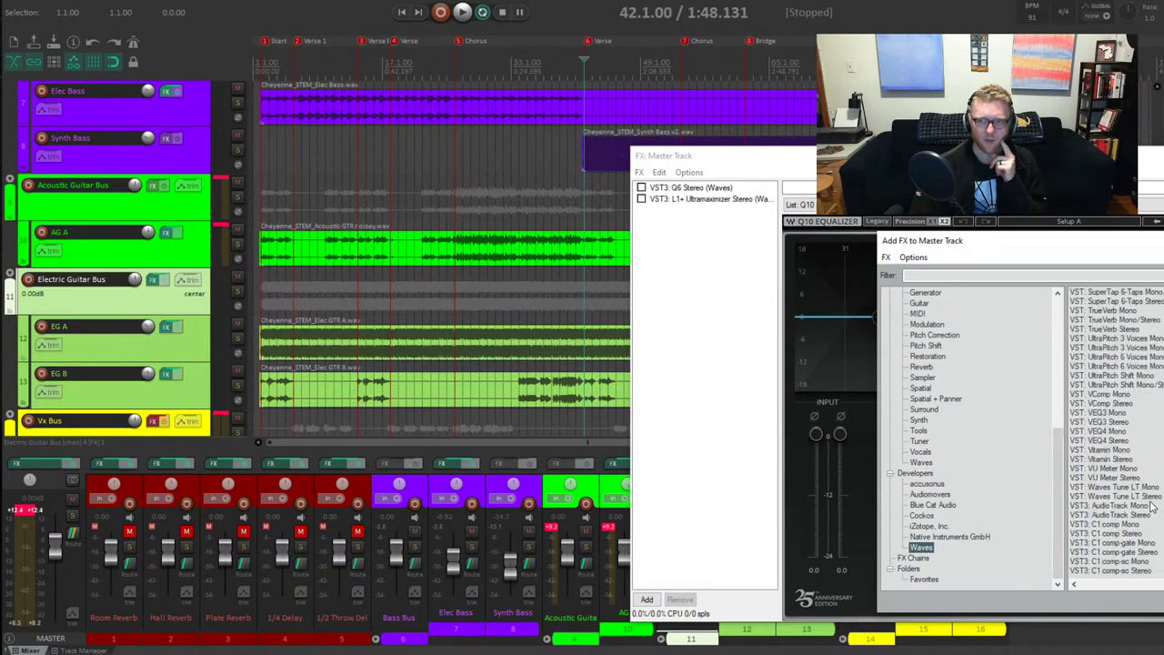
scroll(954, 464, up, 10)
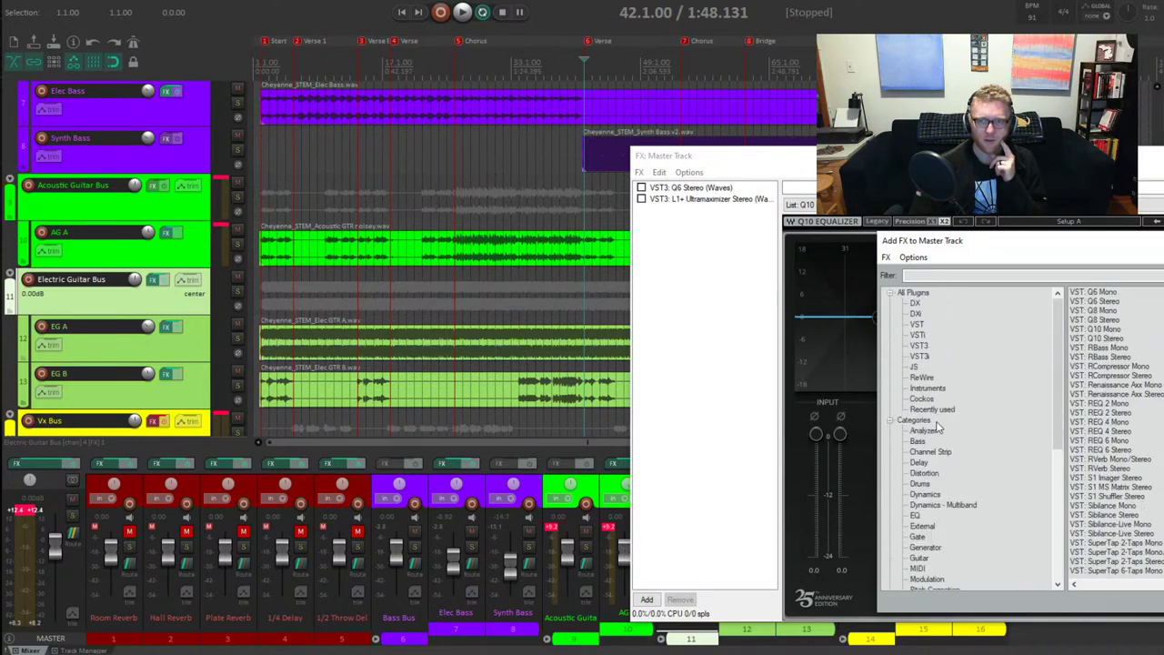
click(914, 294)
double_click(1114, 293)
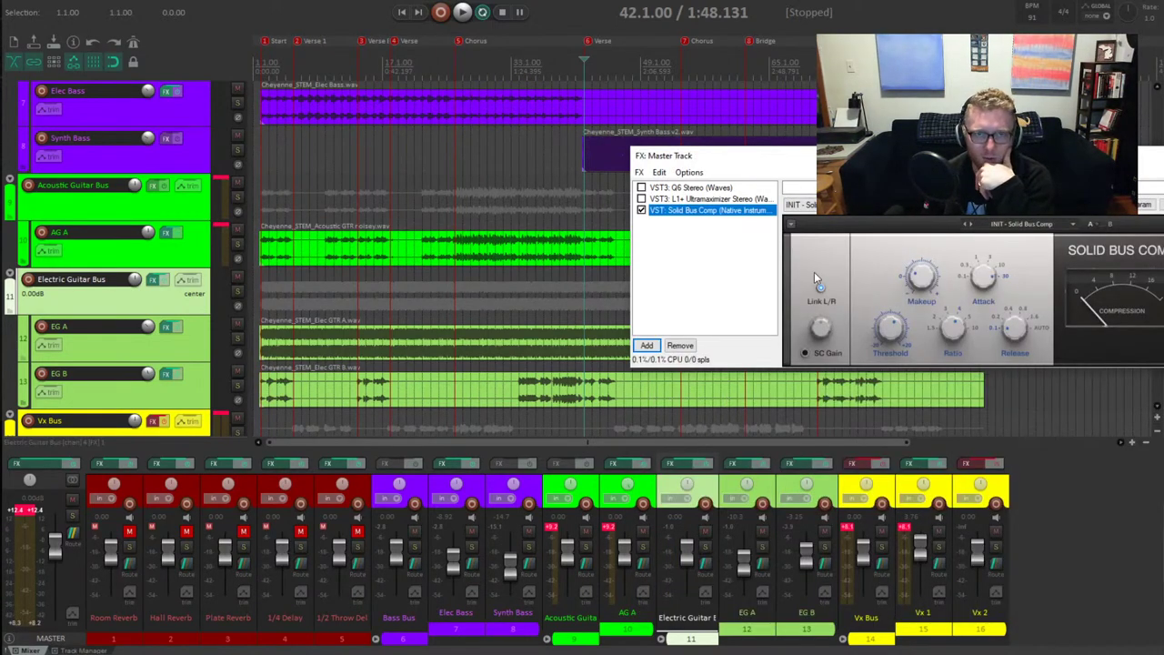
drag(726, 187, 727, 195)
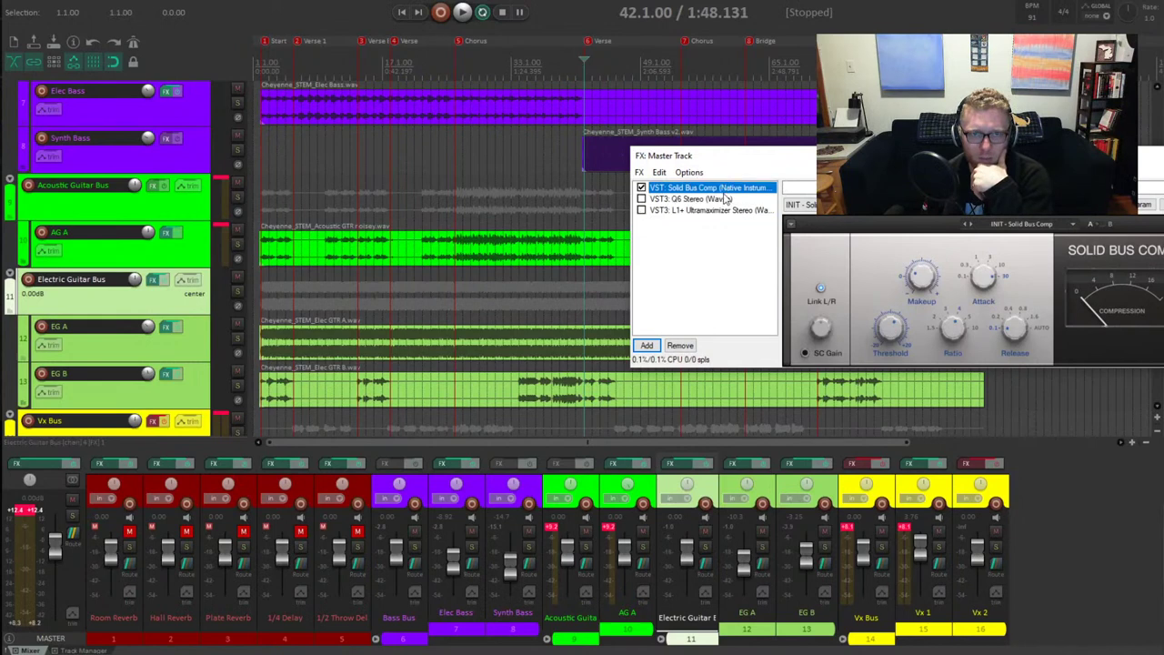
Set Solid Bus Comp's release to AUTO and play the song from the Start marker
click(1012, 331)
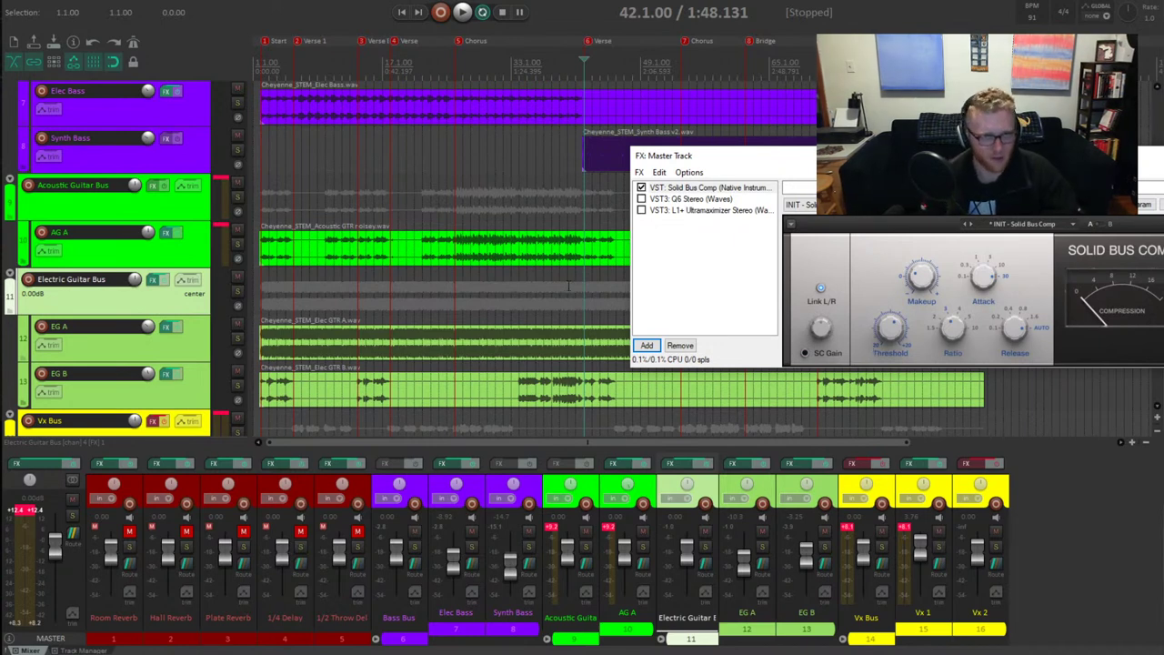
key(5)
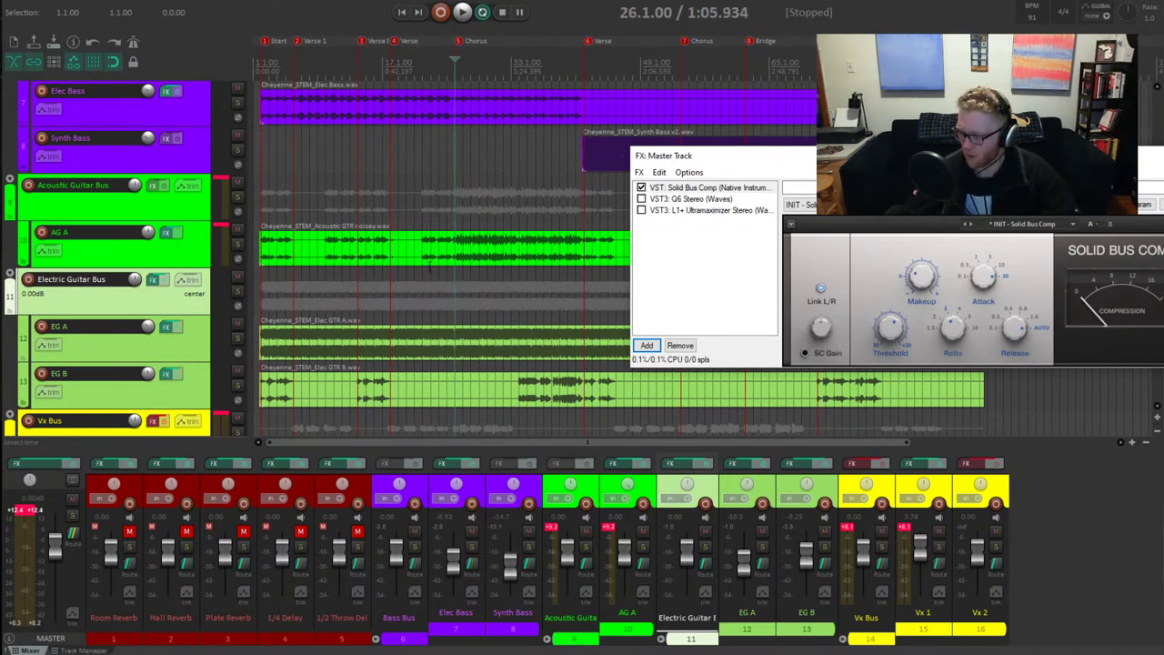
key(3)
key(2)
key(1)
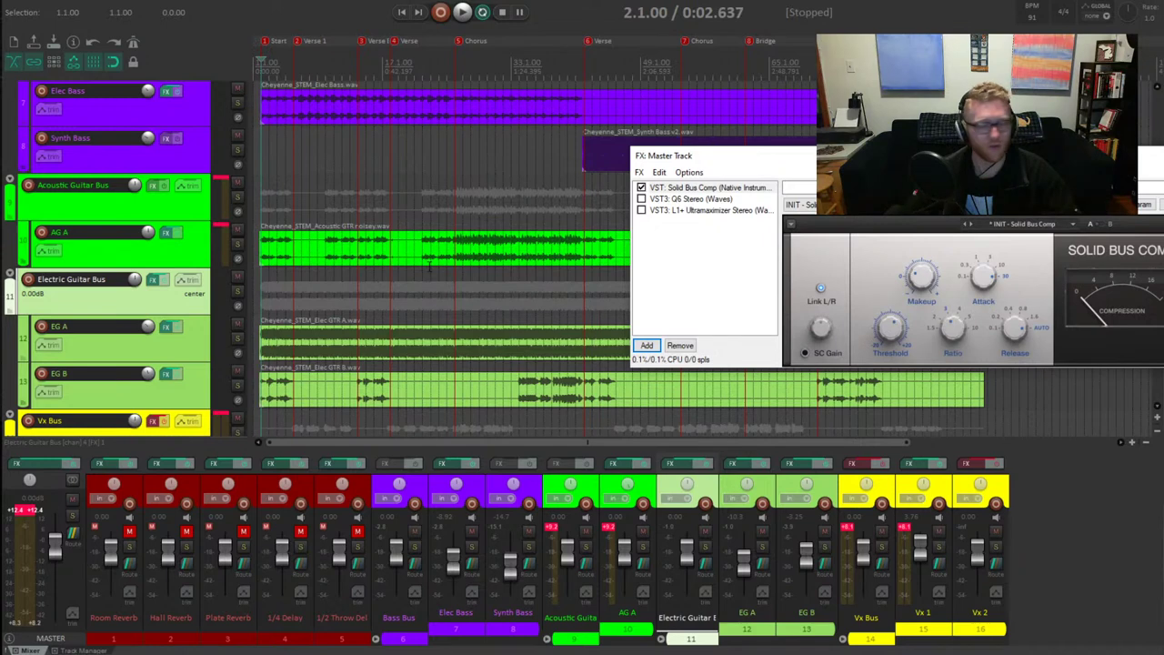
key(space)
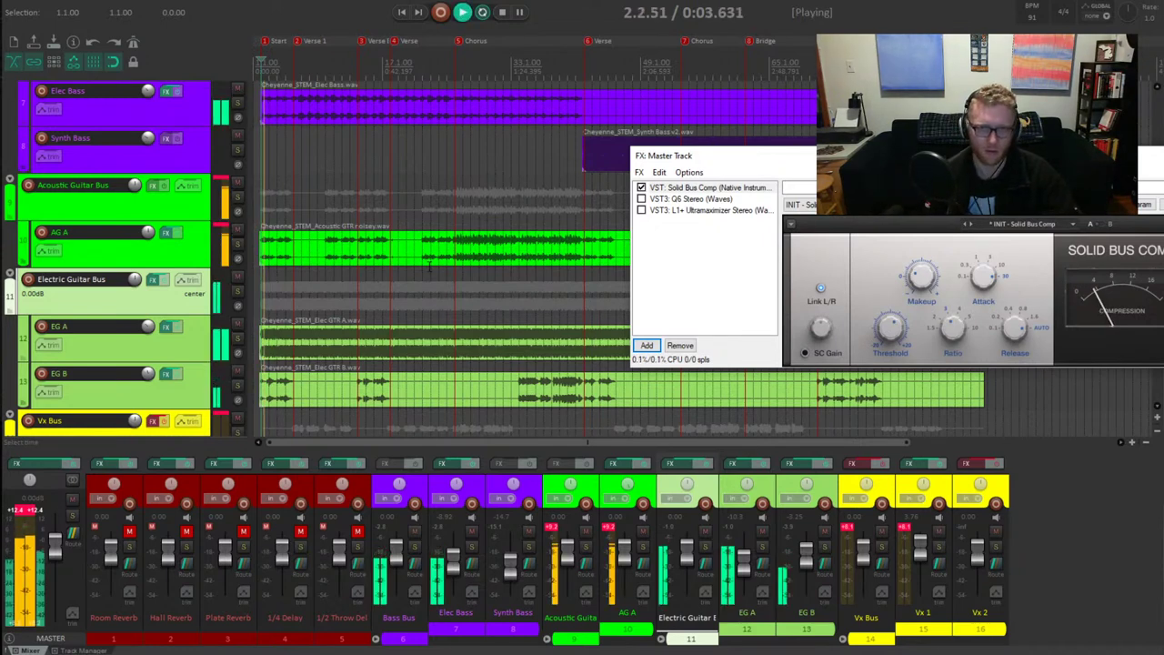
Adjust the bus compressor's threshold by ear and lower the Vx 1 track's volume to 1.54 dB during playback
mouse_move(890, 327)
drag(890, 327, 893, 334)
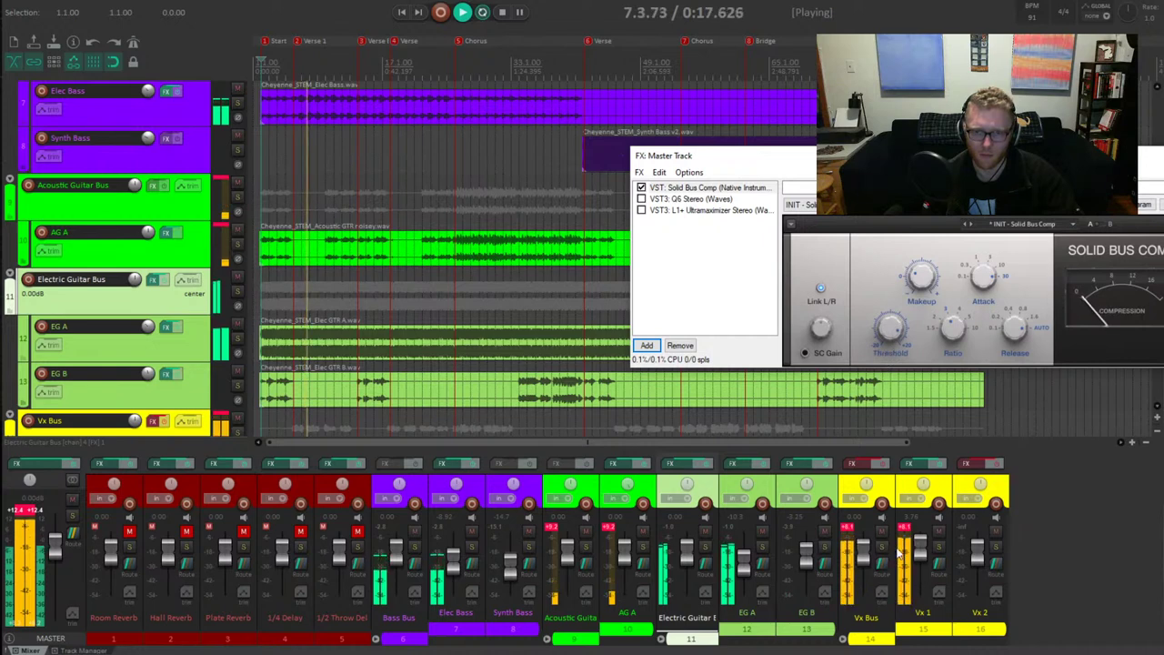
scroll(921, 563, down, 4)
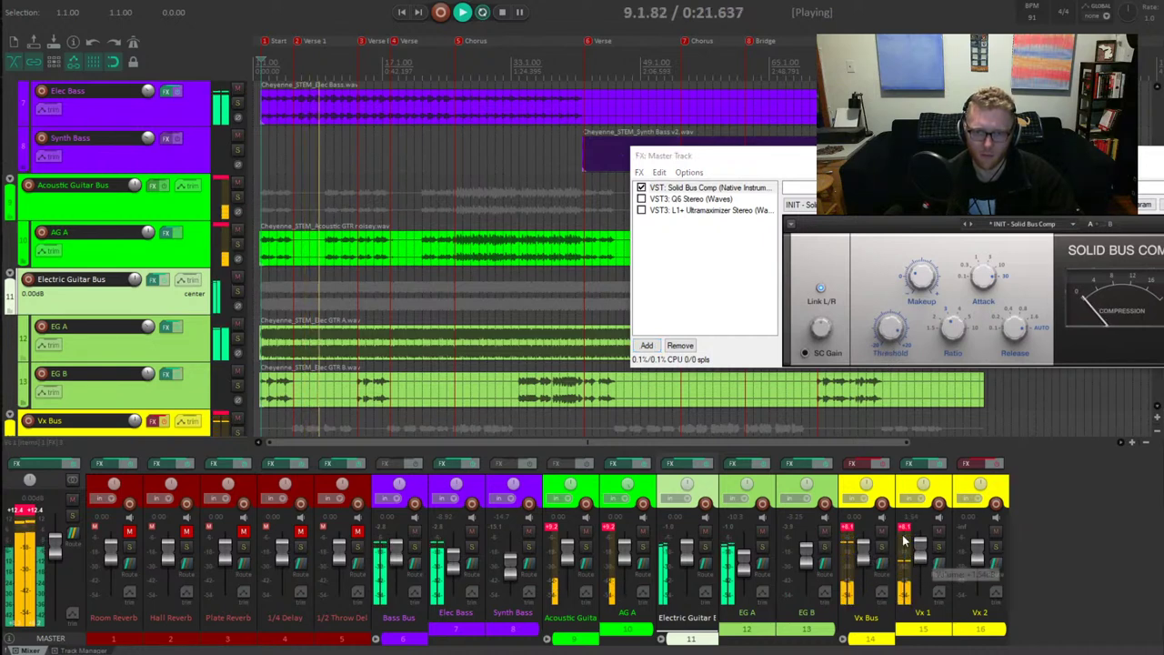
click(859, 544)
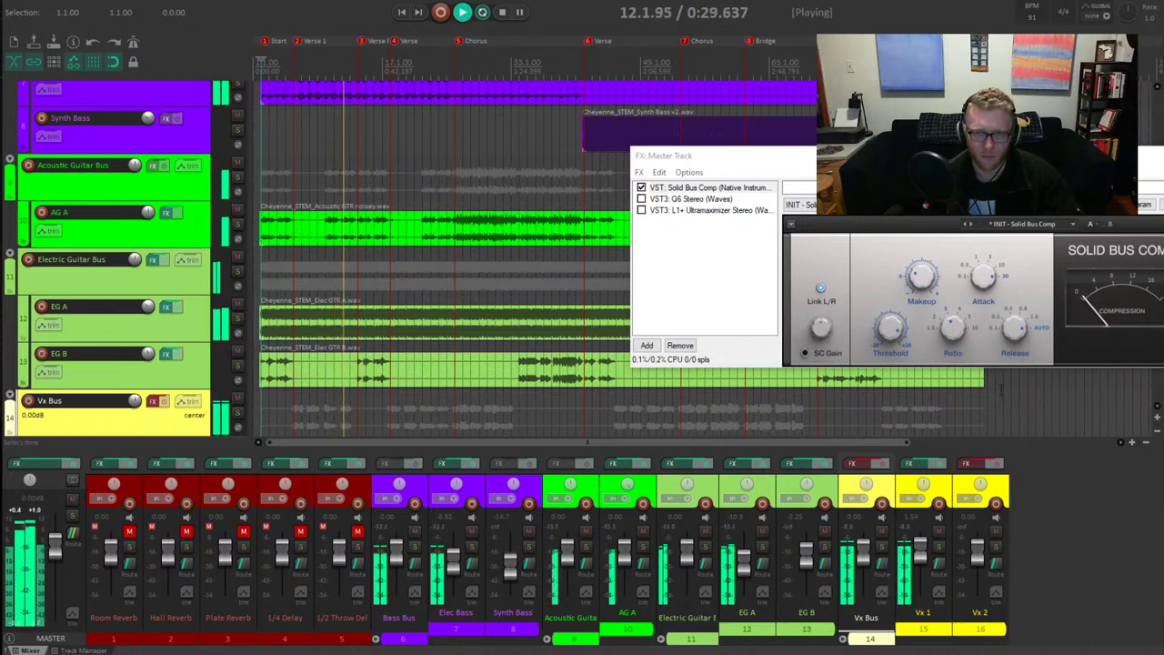
Trim the bus compressor's makeup gain to about 0.3 dB and compare the mix with the compressor bypassed and enabled
mouse_move(876, 335)
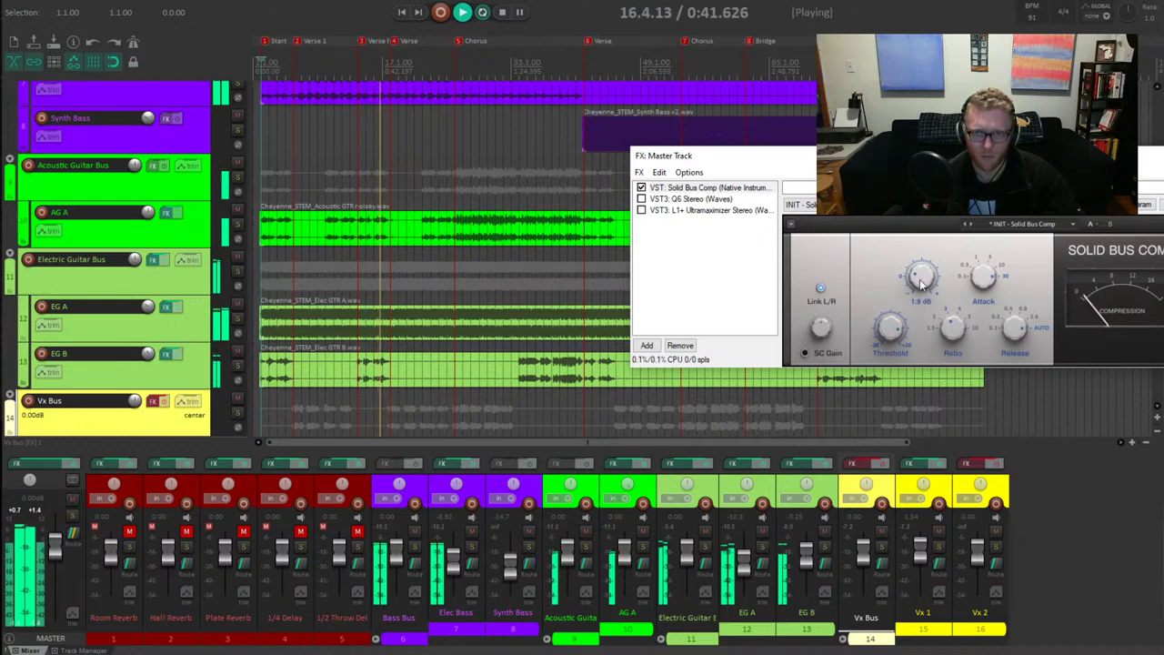
mouse_move(921, 285)
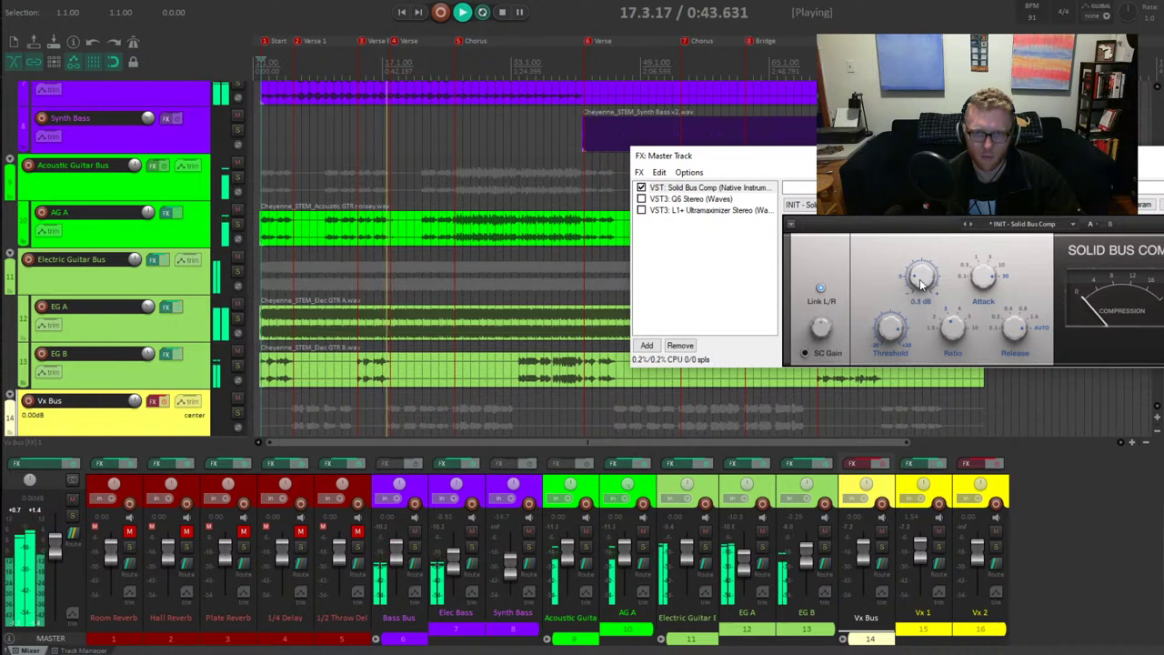
drag(921, 285, 916, 278)
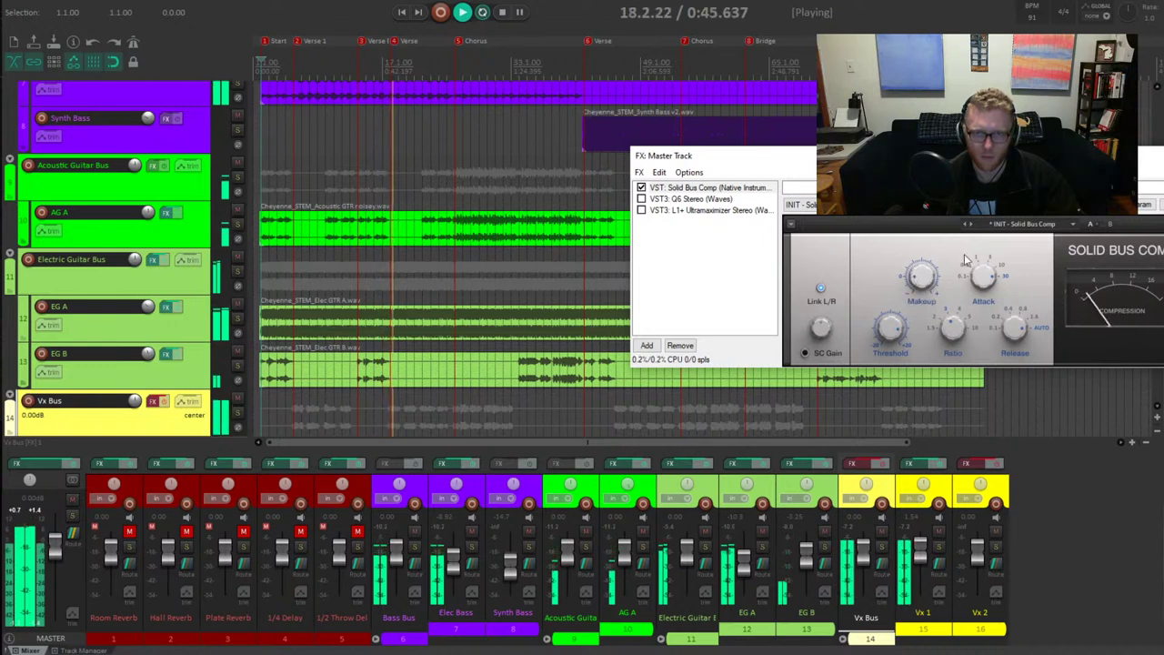
click(641, 188)
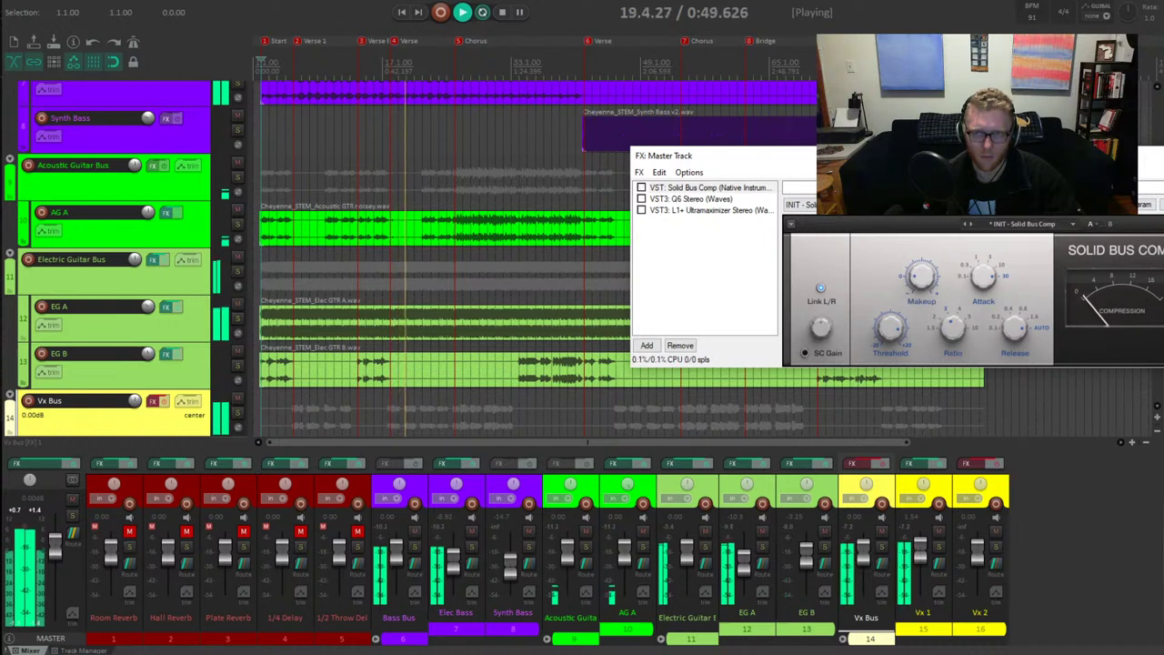
click(641, 187)
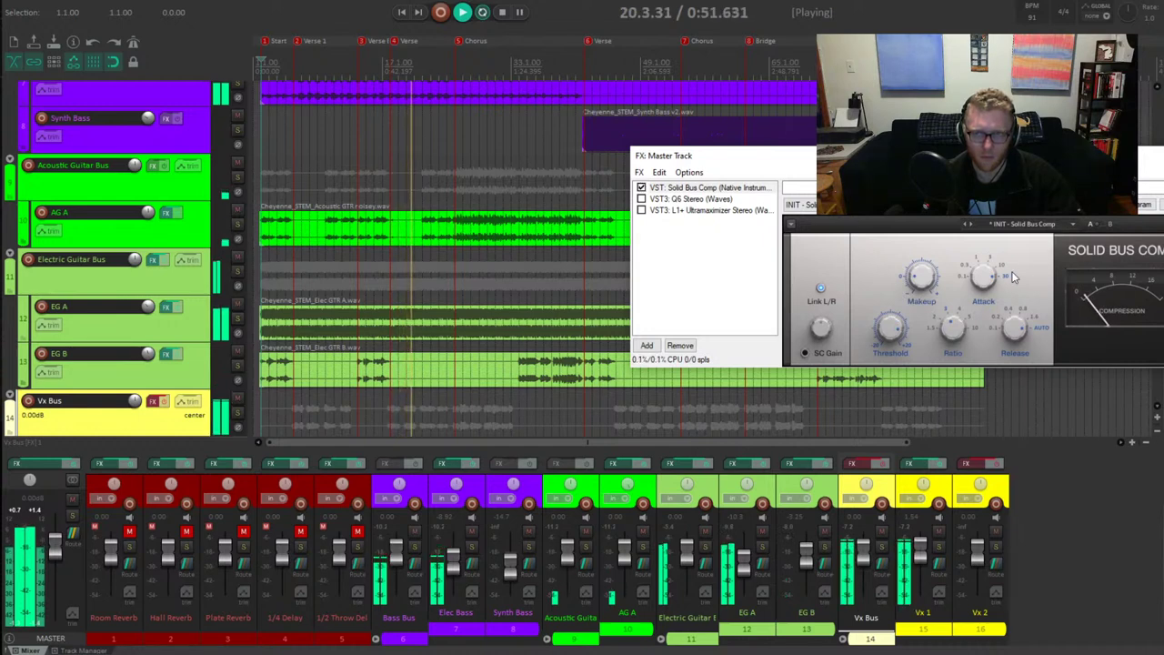
Lower Solid Bus Comp's threshold to about 11.8 dB while the chorus plays
mouse_move(917, 306)
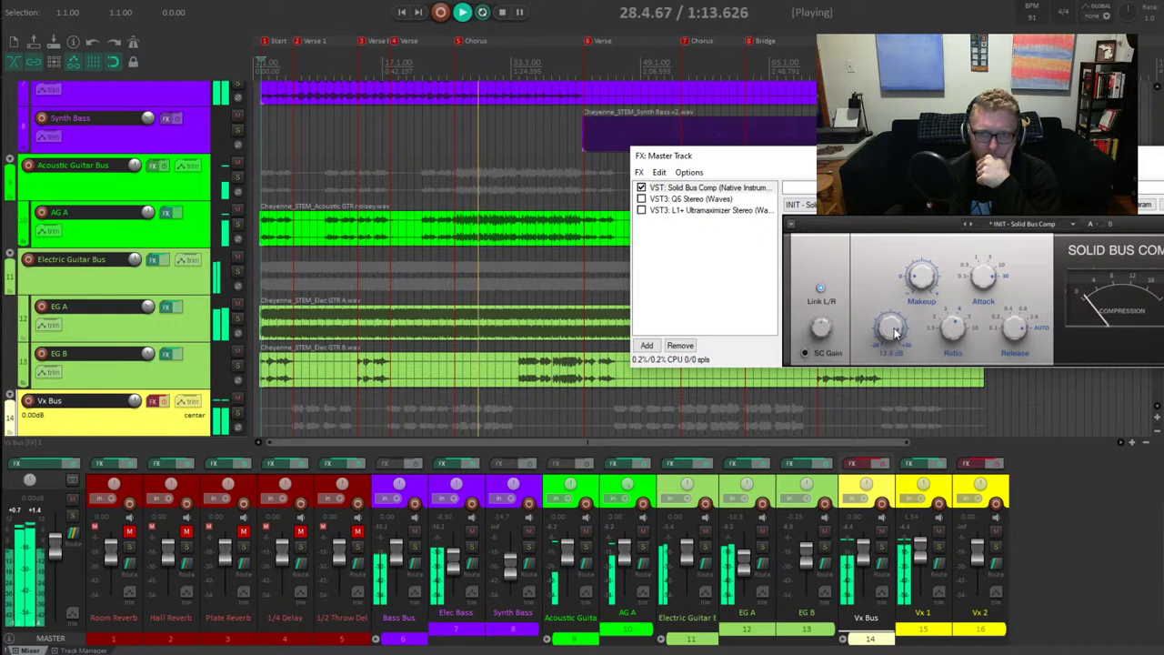
drag(895, 333, 893, 334)
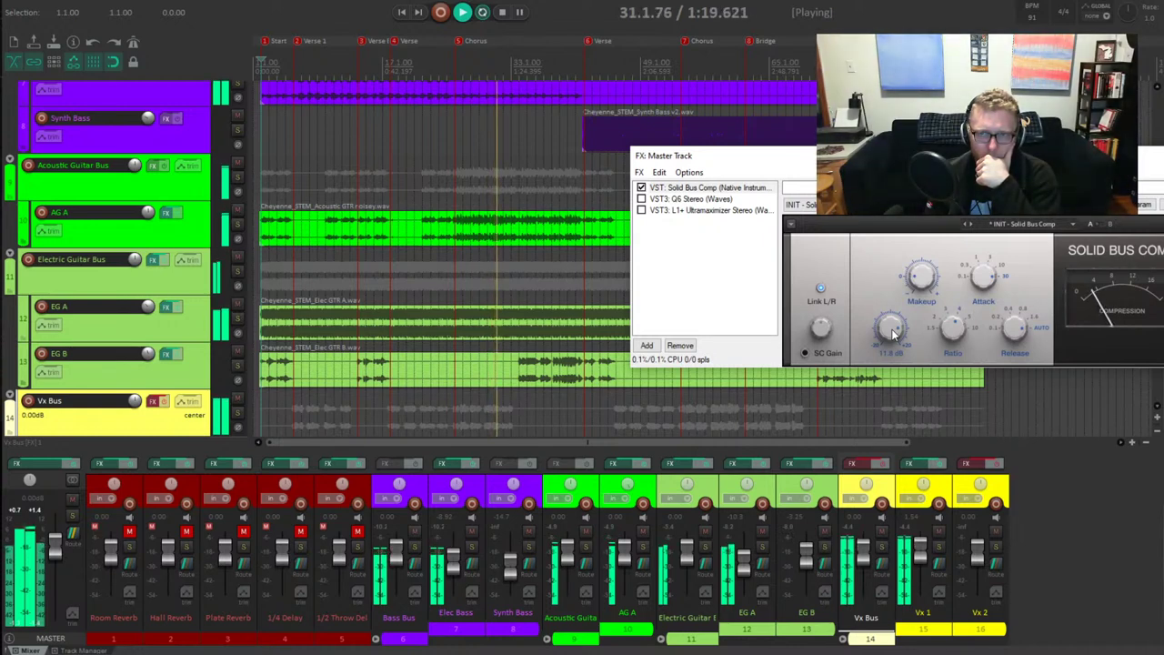
Fine-tune Solid Bus Comp's threshold to about 11.9 dB and compare the mix with the compressor bypassed and enabled during playback
drag(892, 334, 890, 339)
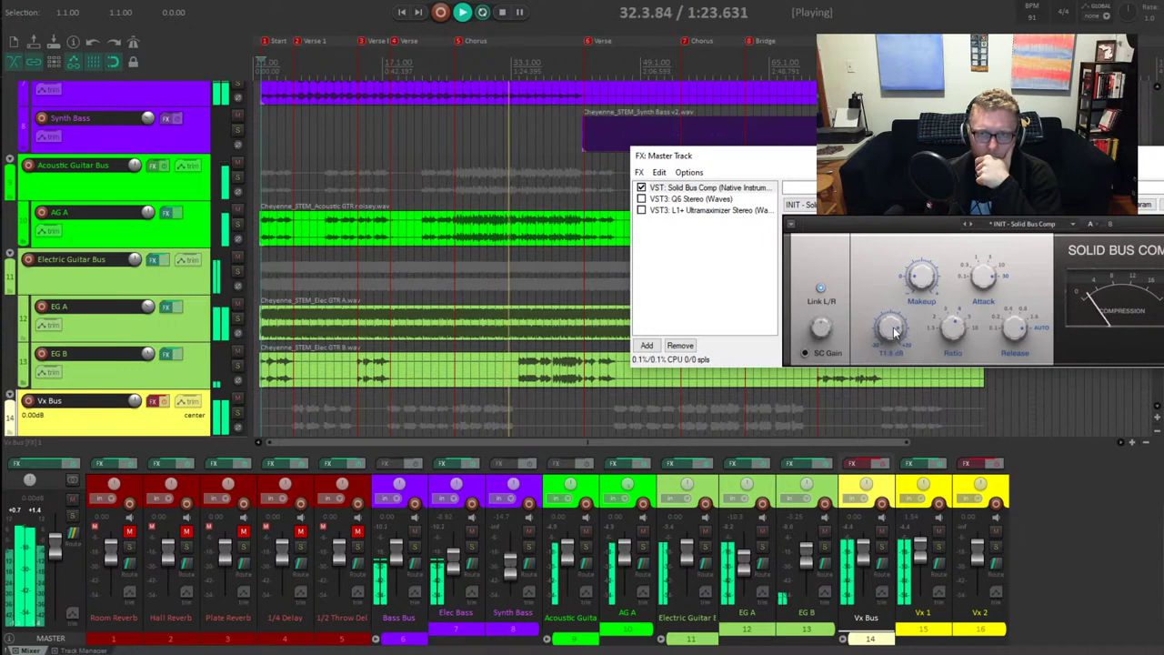
mouse_move(896, 335)
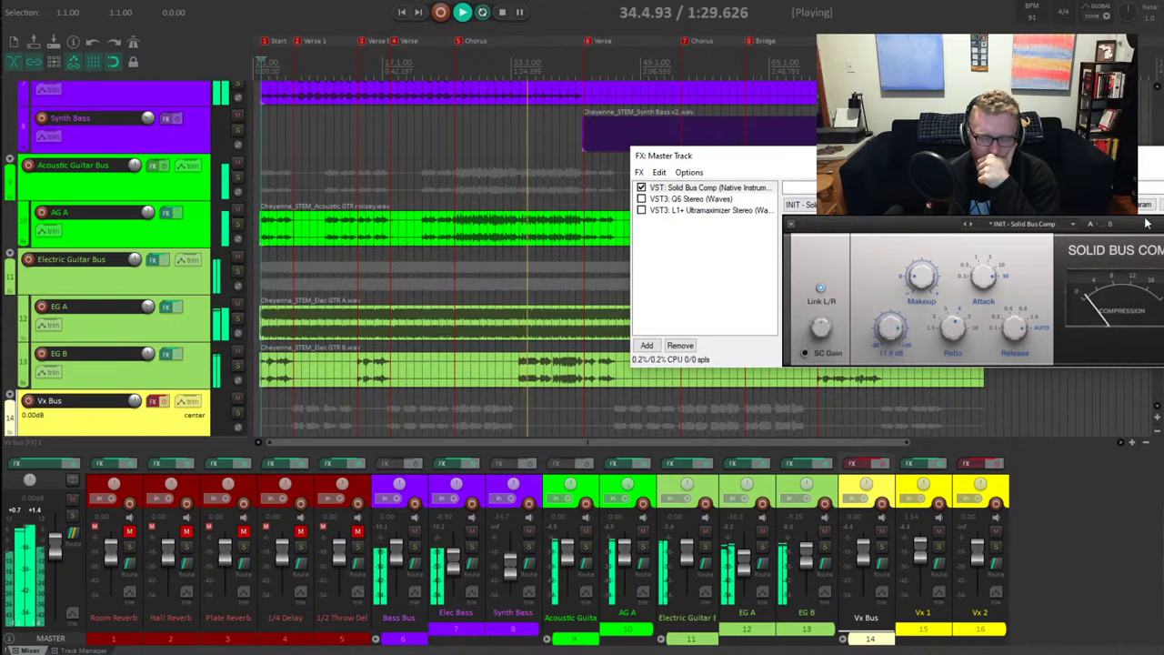
click(641, 187)
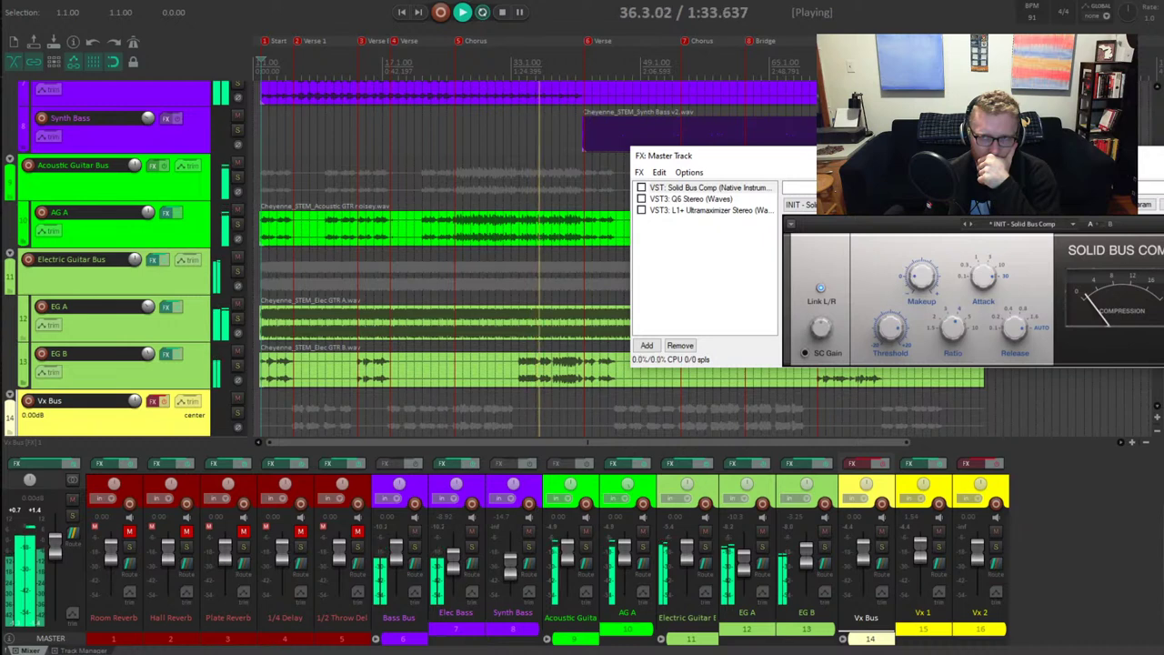
click(641, 187)
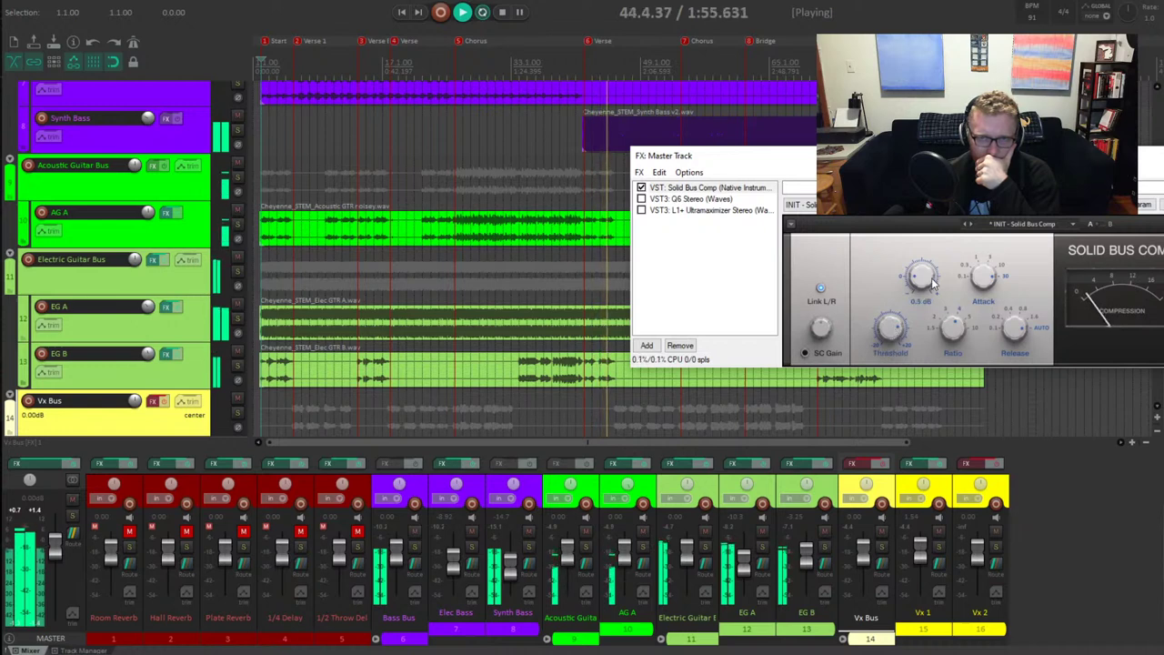
click(641, 188)
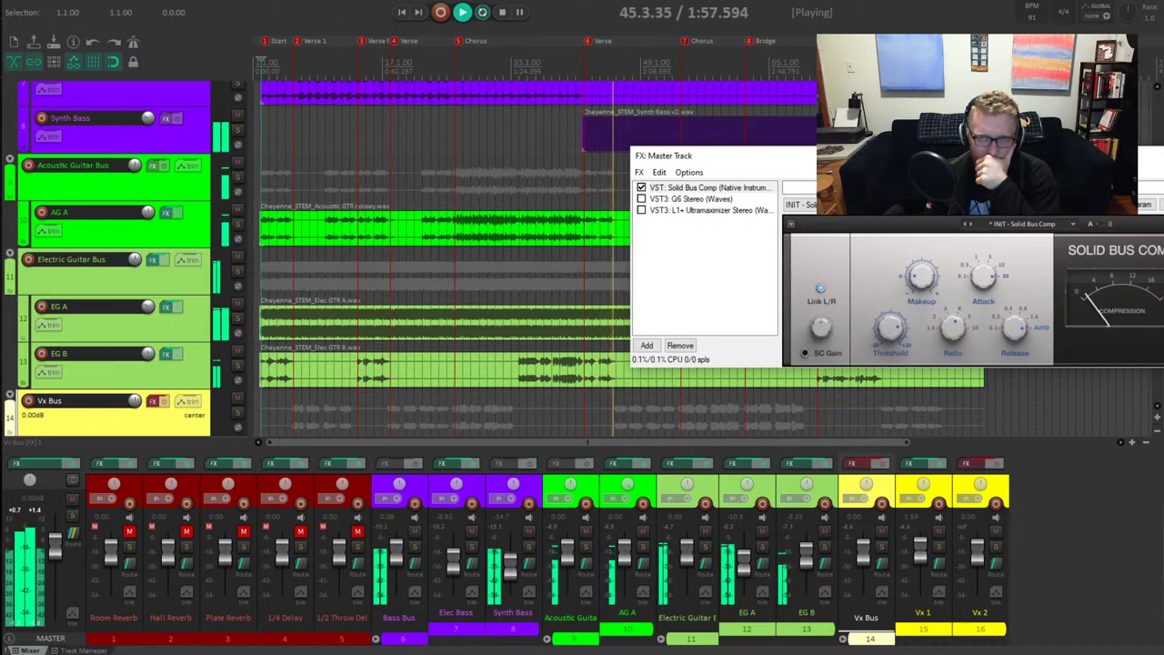
click(641, 187)
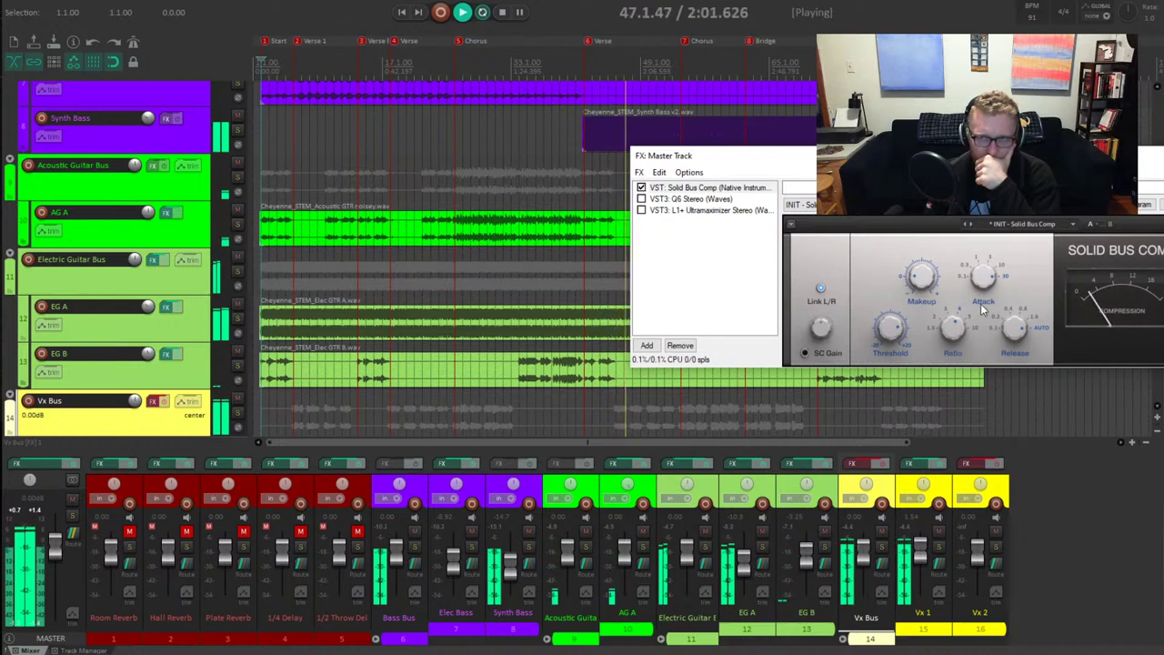
Lower the Synth Bass track's volume to about -16.4 dB while the song plays
click(765, 241)
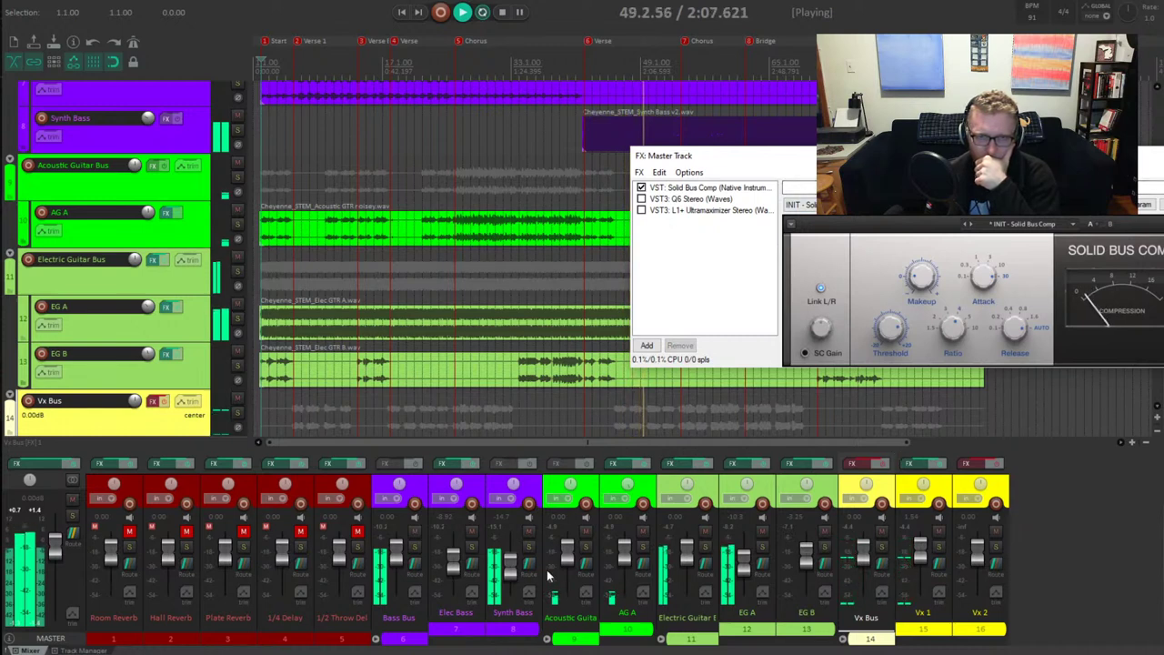
click(511, 564)
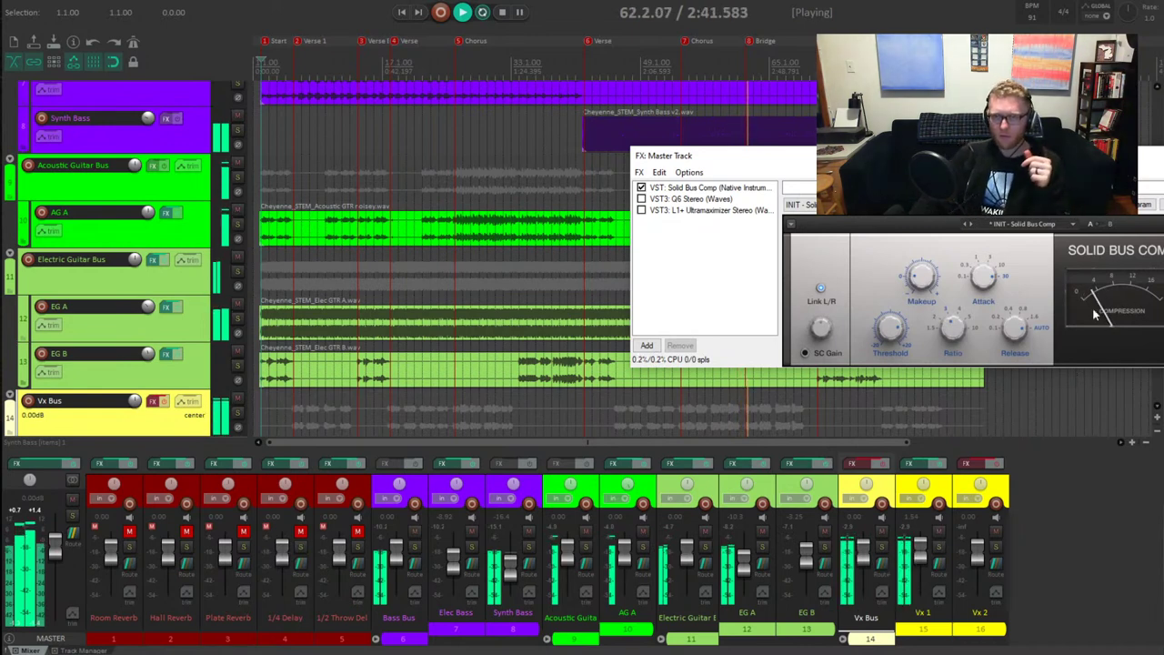
Enable Q6 Stereo on the master track and cut band 2 by about 2.2 dB at about 205 Hz, then close the effects chain
click(24, 464)
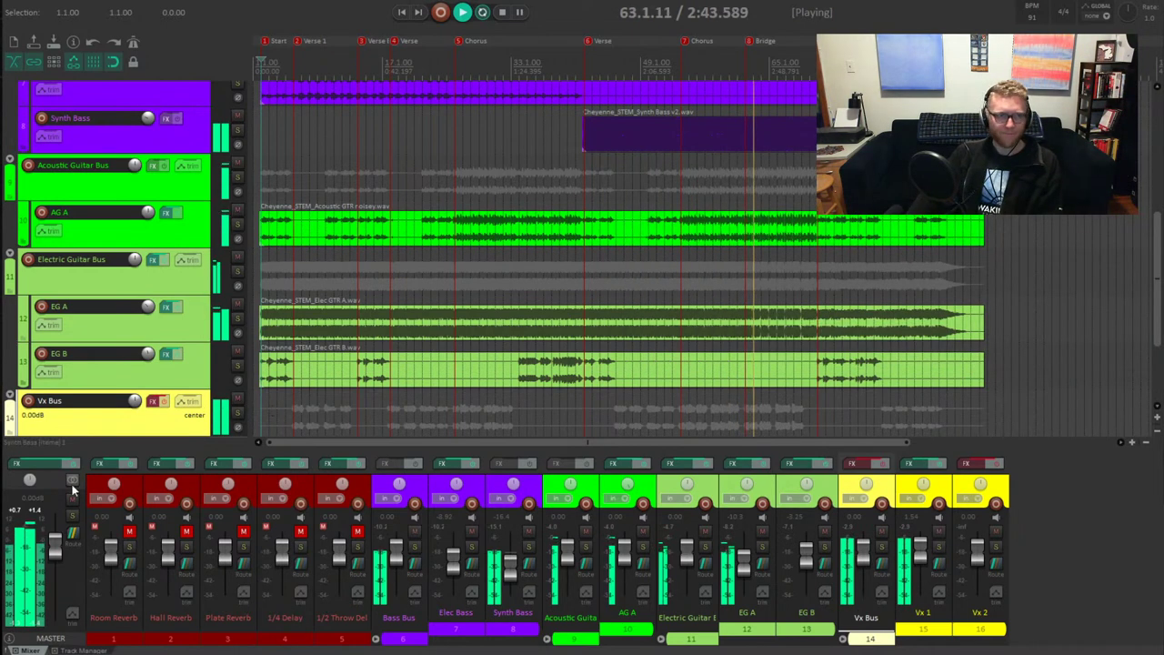
click(24, 465)
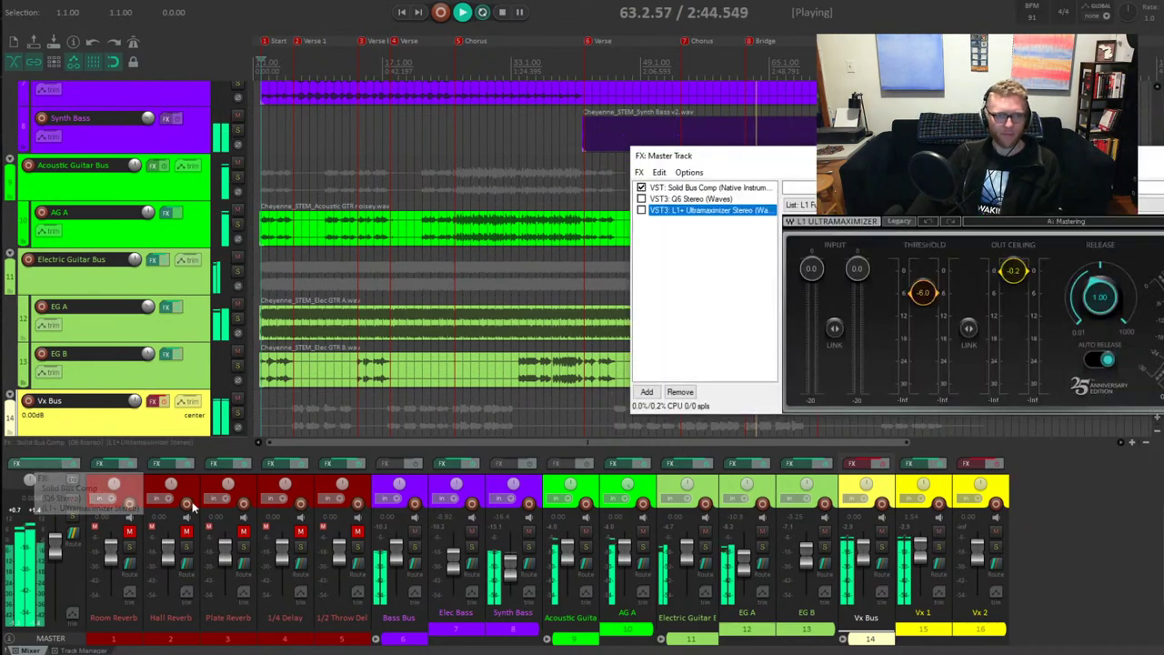
click(694, 199)
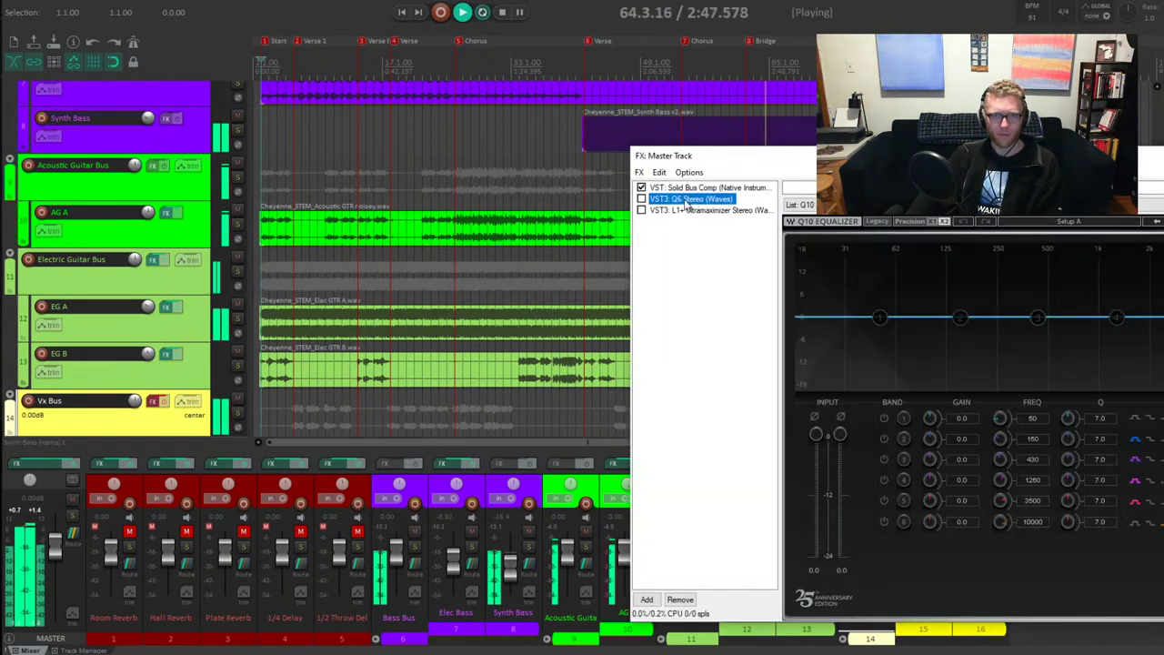
click(641, 199)
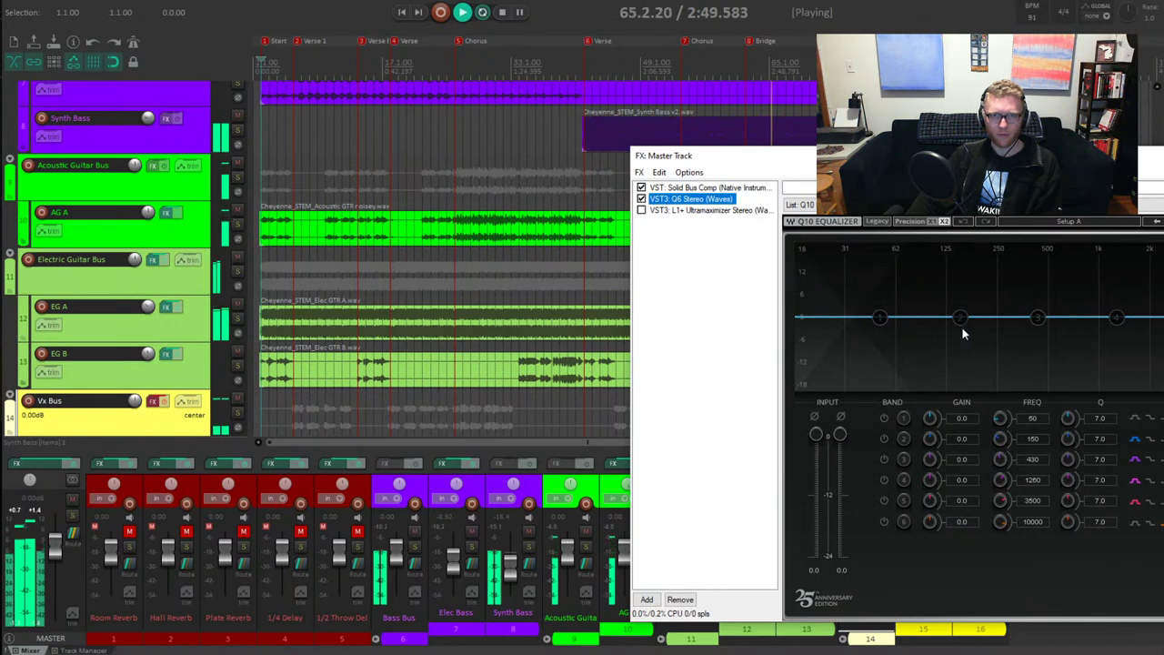
drag(960, 319, 992, 324)
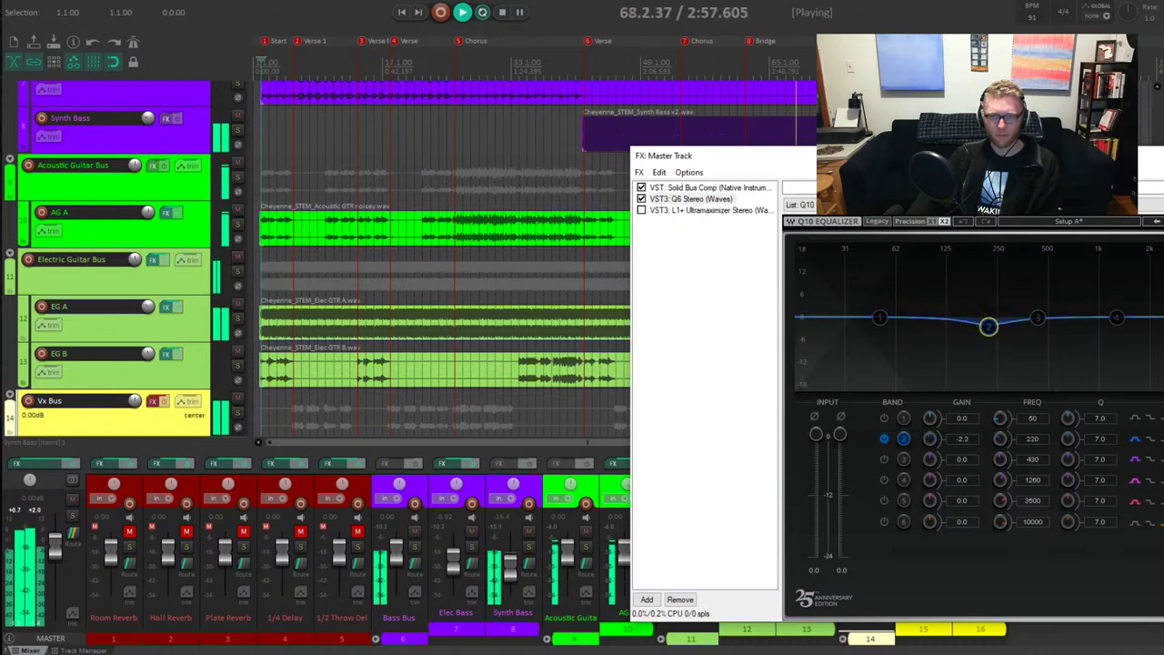
drag(988, 329, 983, 327)
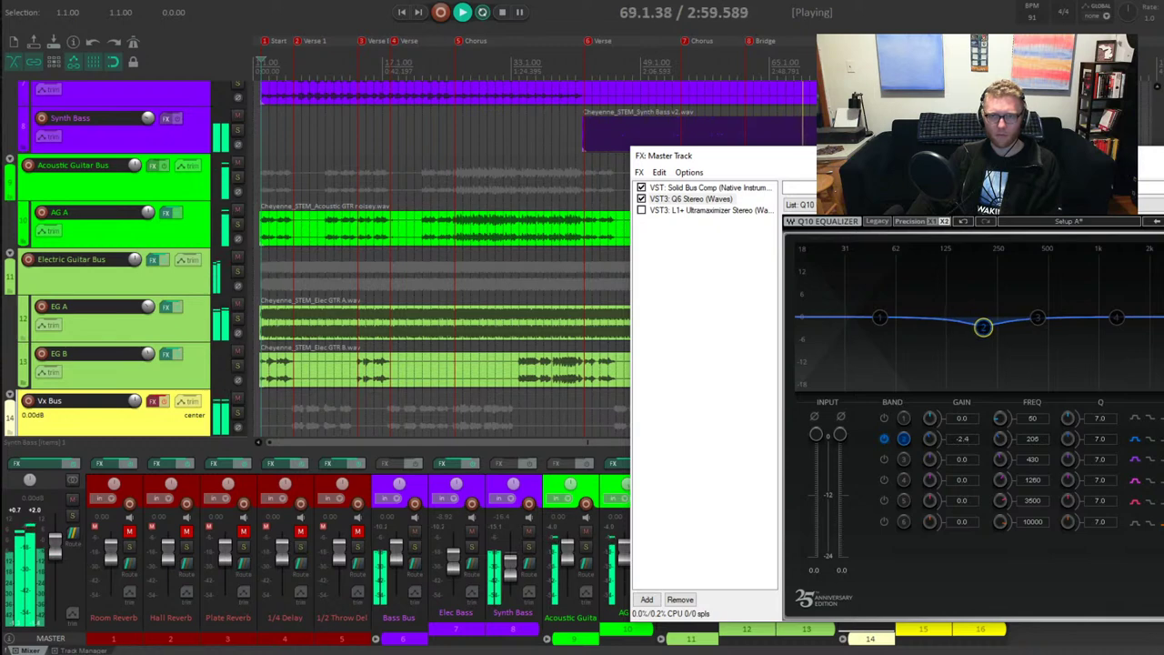
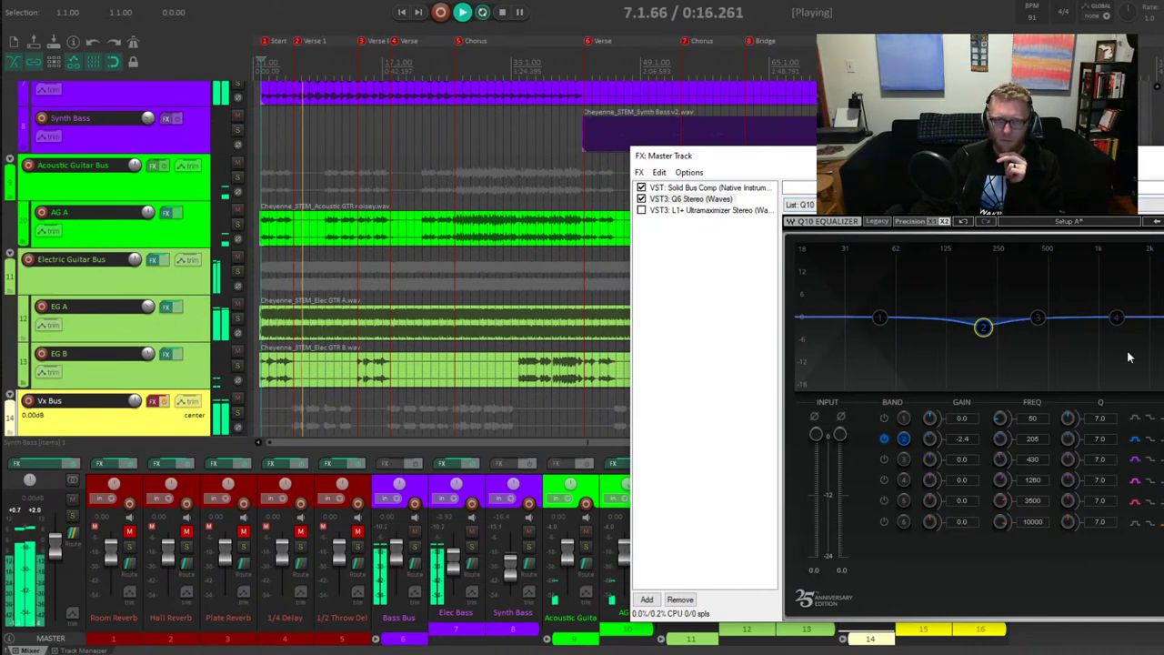
drag(981, 328, 971, 334)
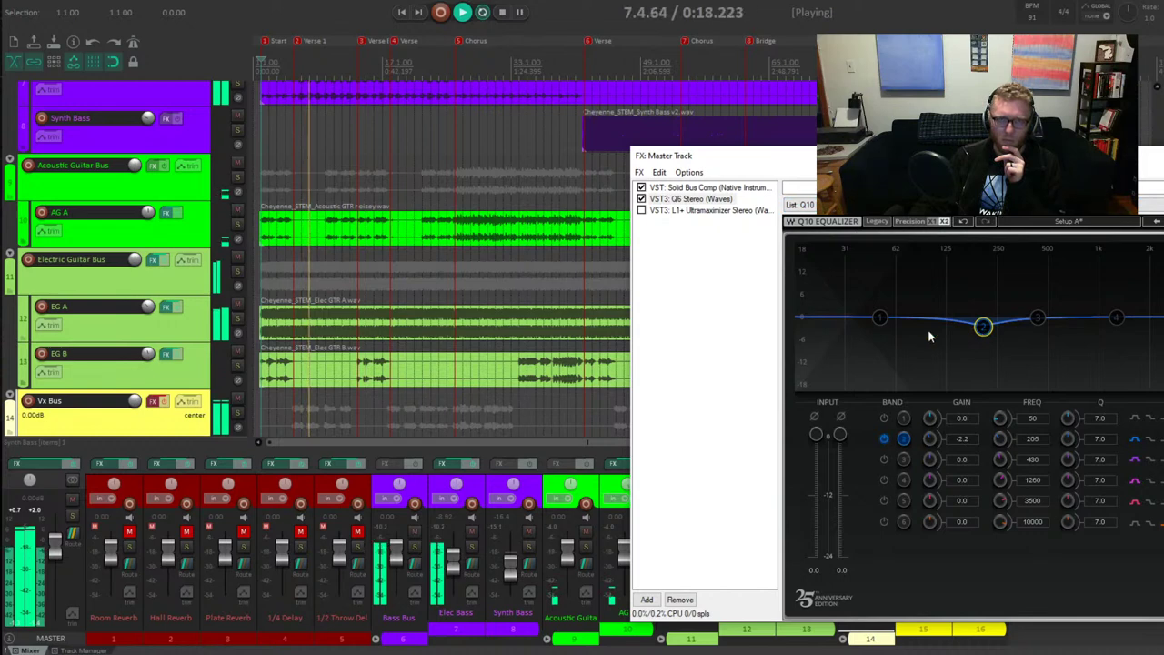
key(Escape)
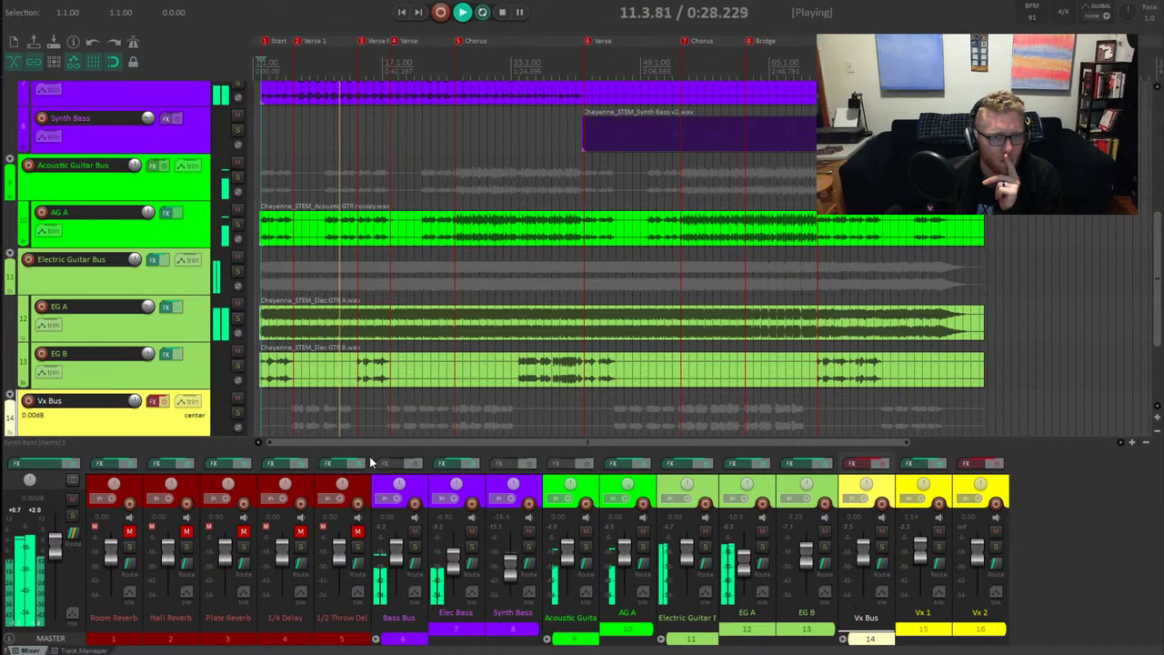
Stop playback, open the Elec Bass track's effects chain and place the play cursor at the Verse 1 marker
key(space)
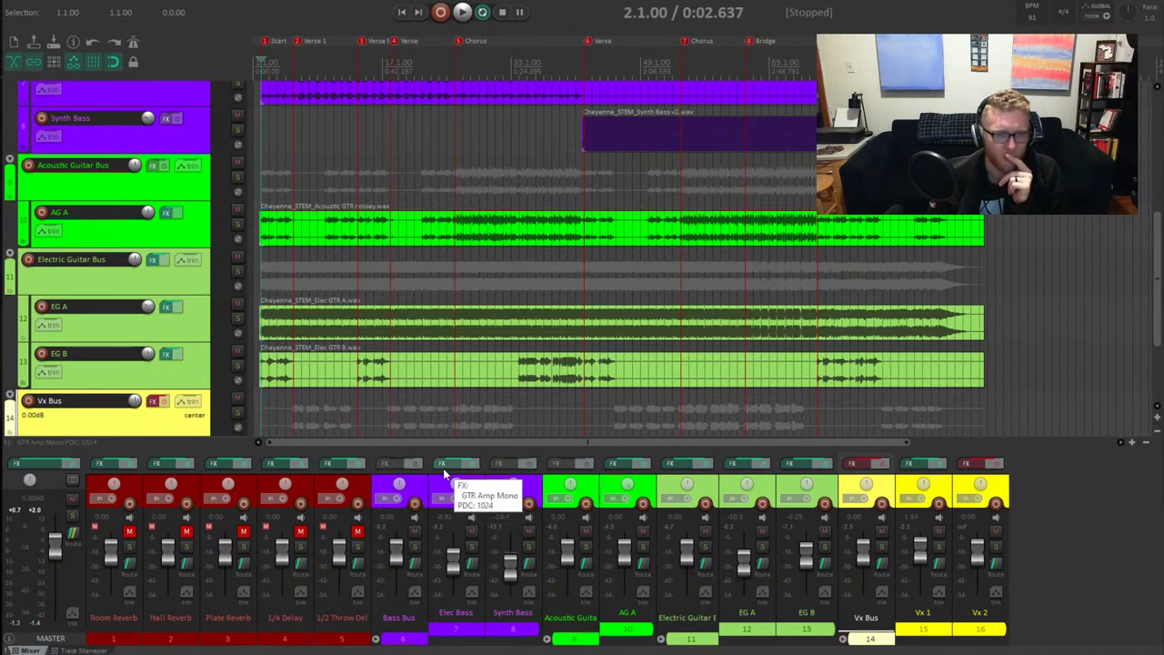
click(445, 471)
click(47, 309)
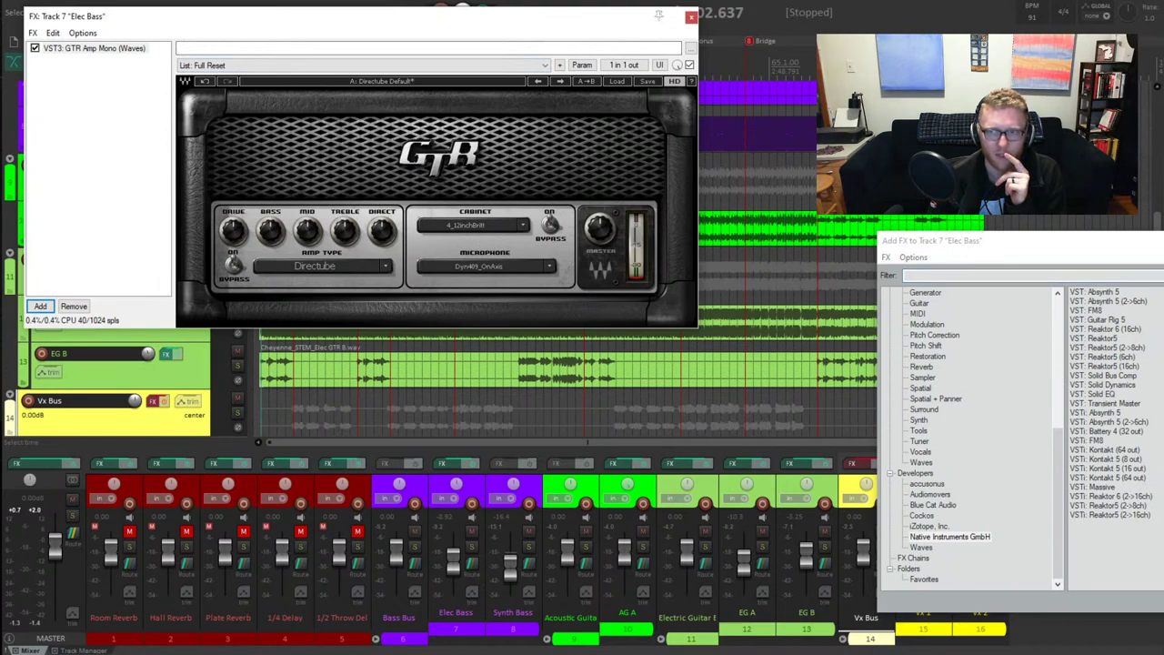
drag(354, 18, 688, 266)
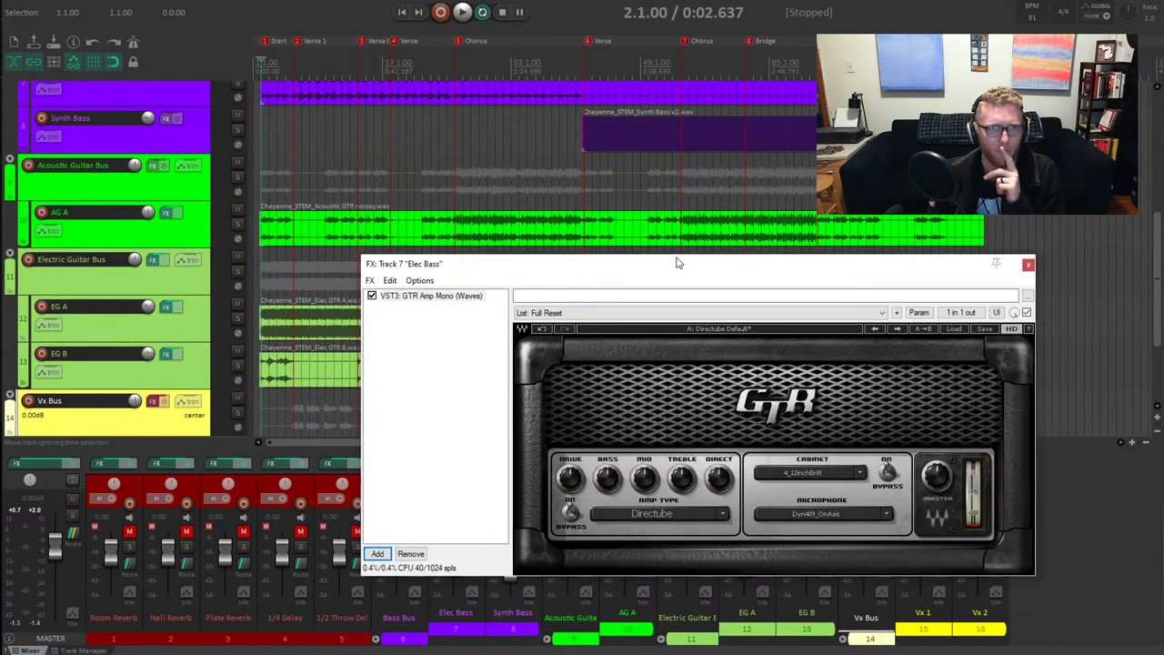
click(294, 61)
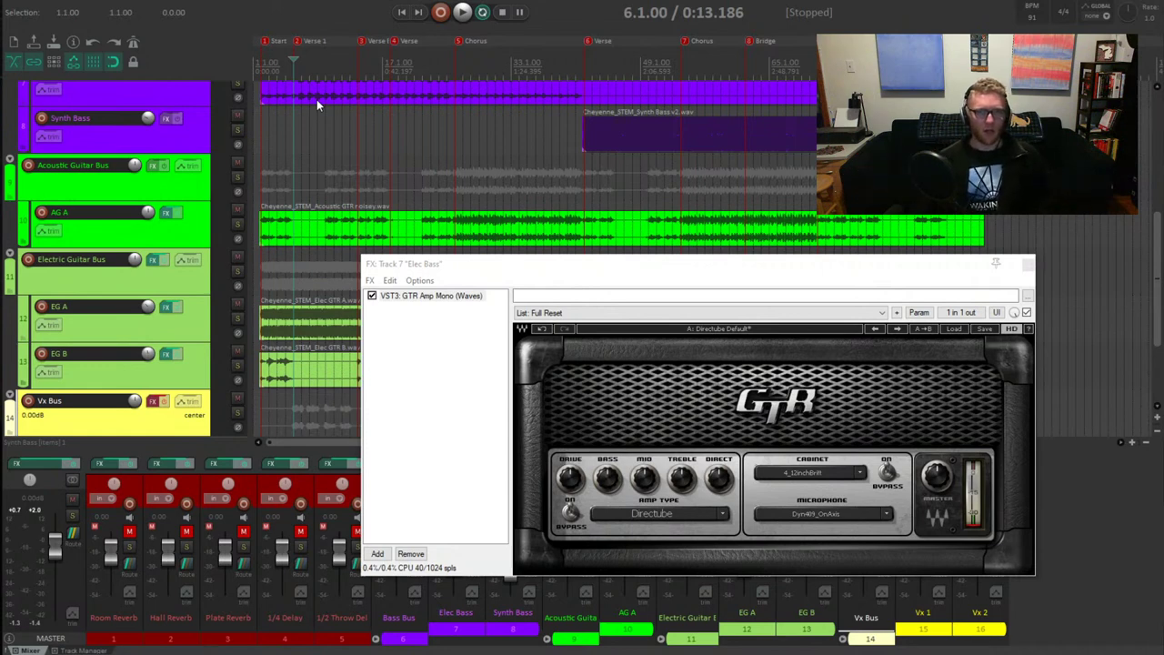
Add the Waves C1 comp Mono dynamics plug-in after GTR Amp Mono on the Elec Bass track
click(420, 393)
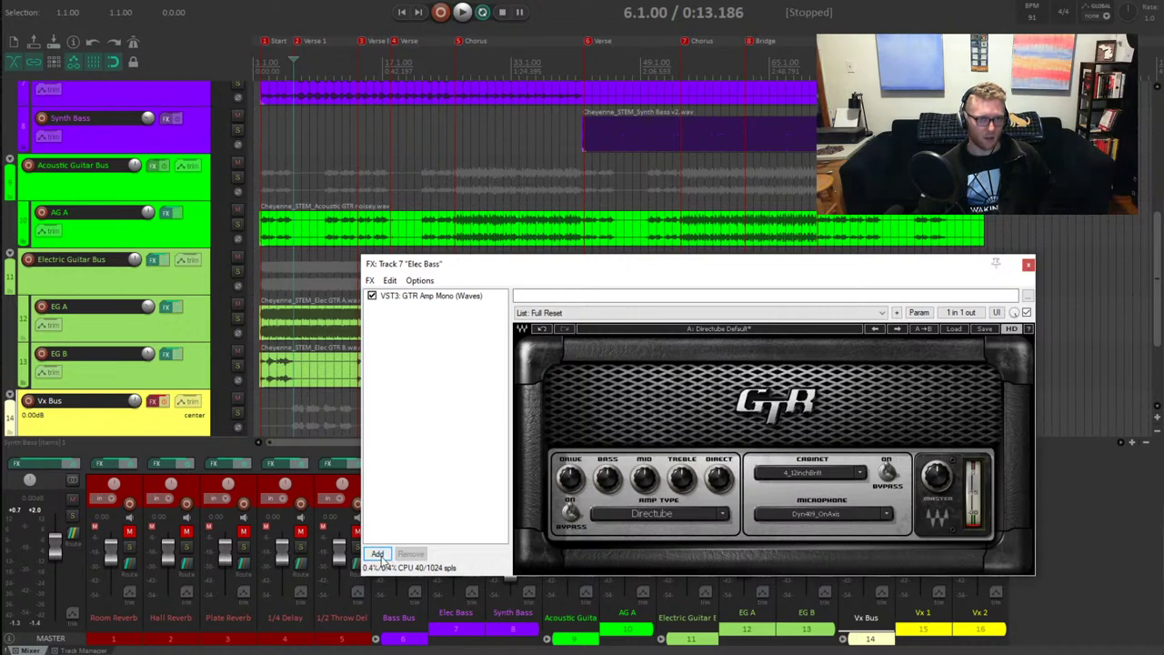
click(377, 554)
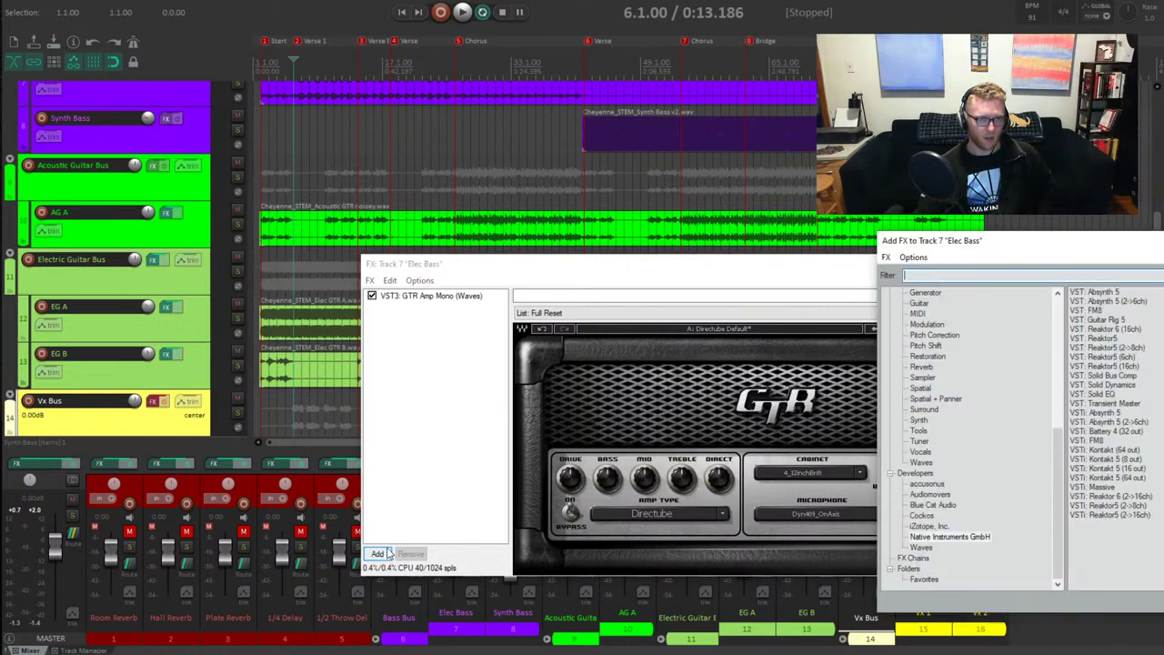
scroll(932, 345, up, 3)
click(928, 335)
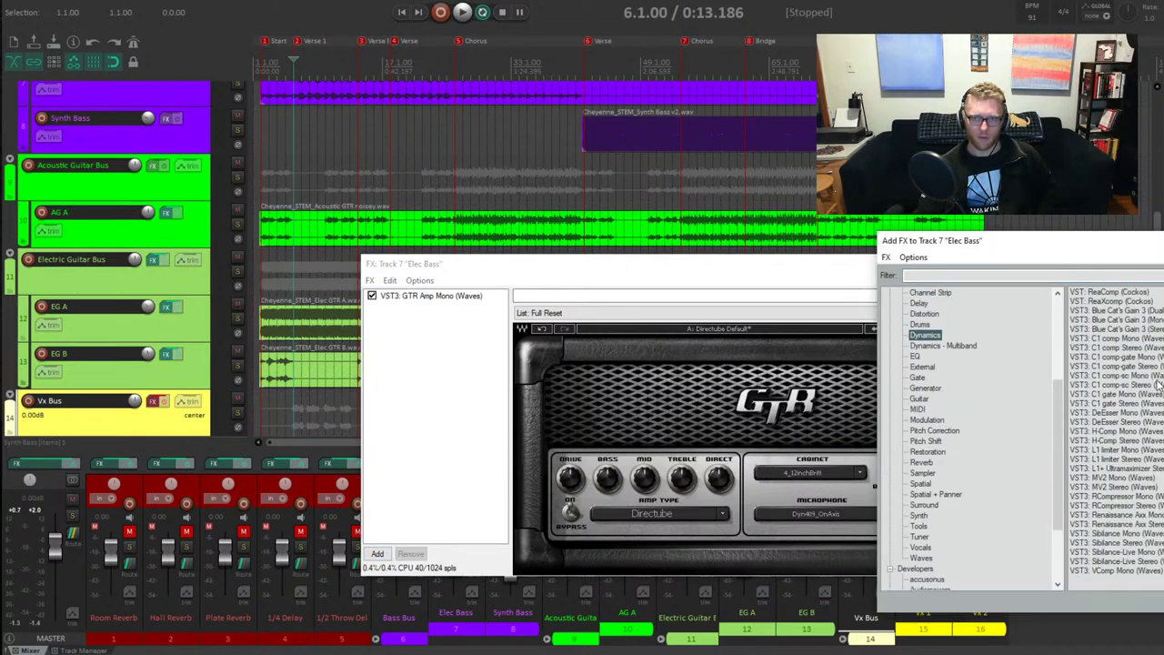
double_click(1118, 339)
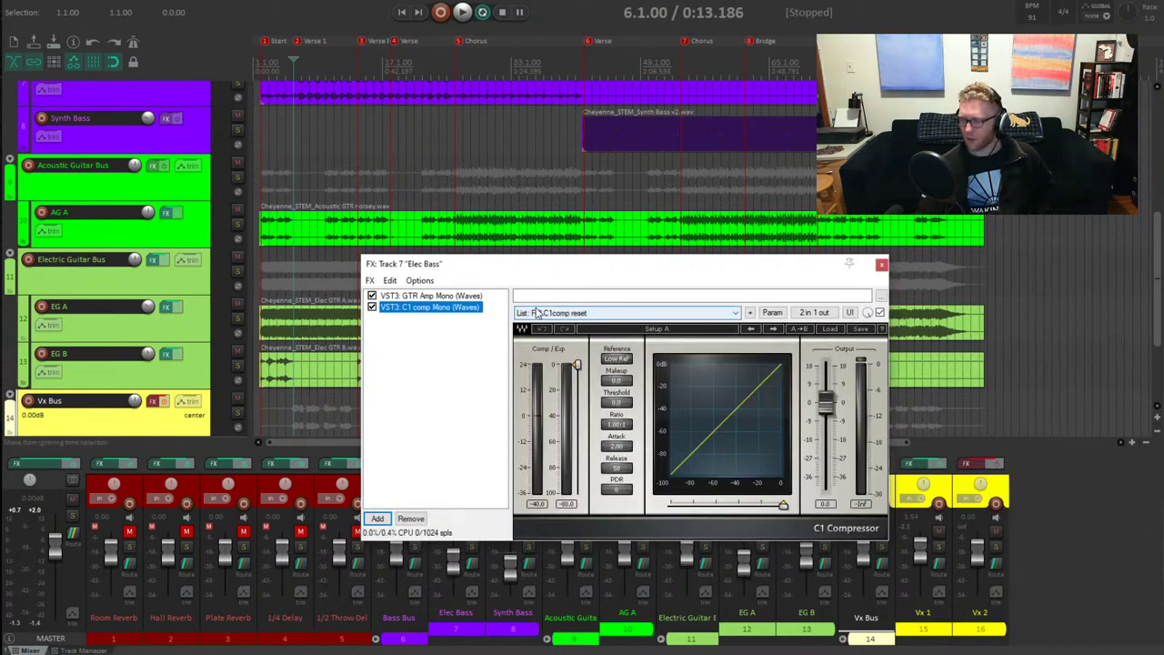
Play from Verse 1 and set the C1 compressor's threshold to -13.0, attack to about 32, ratio to 2:1 and makeup to about 3.7
key(space)
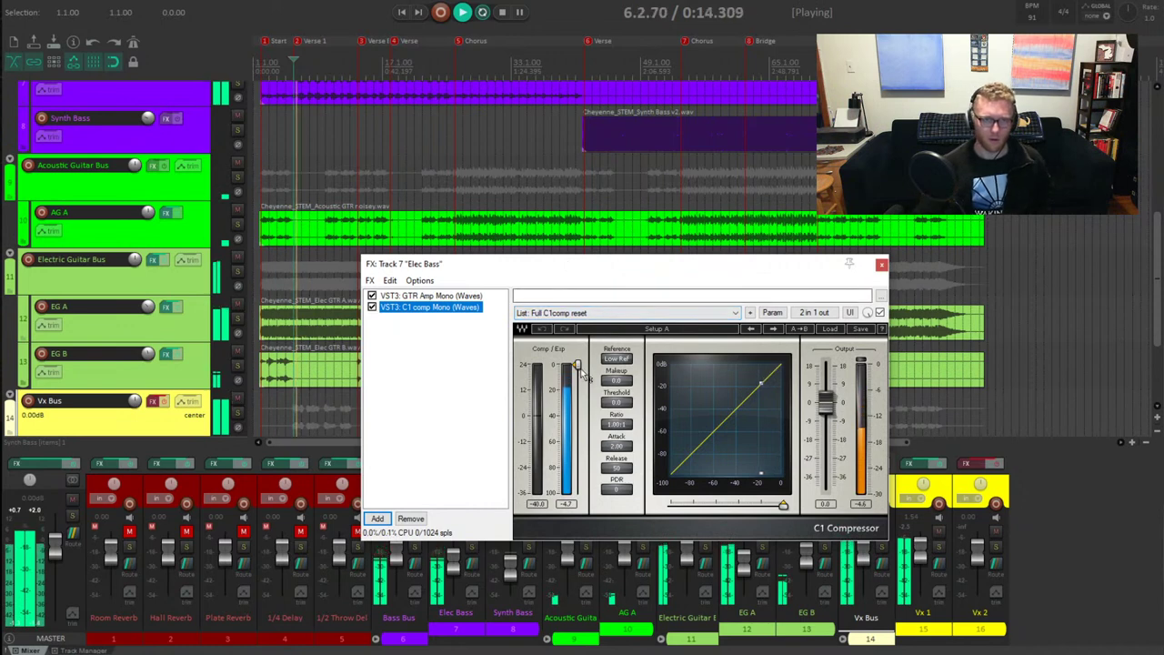
drag(576, 366, 577, 380)
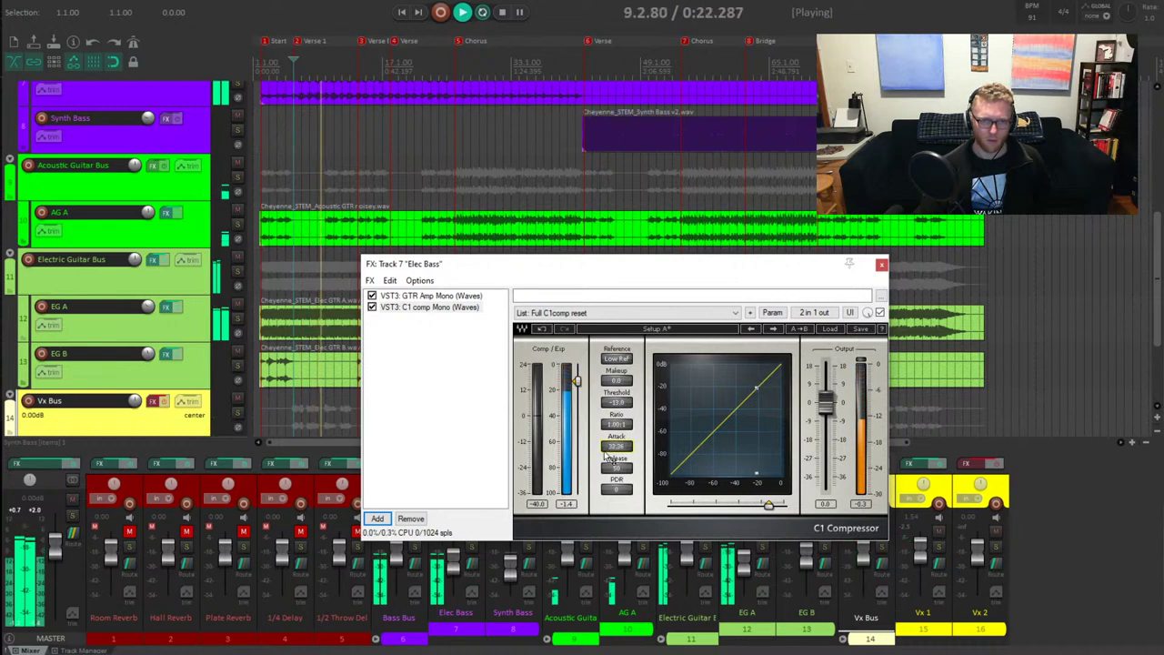
click(618, 423)
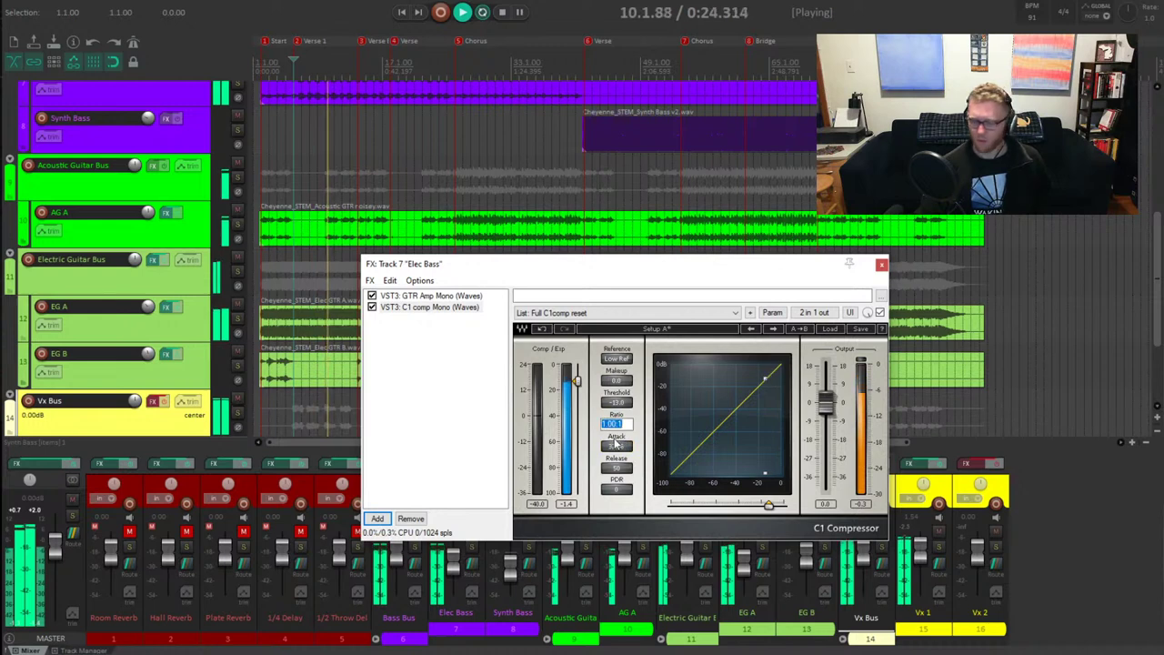
text(2)
key(Return)
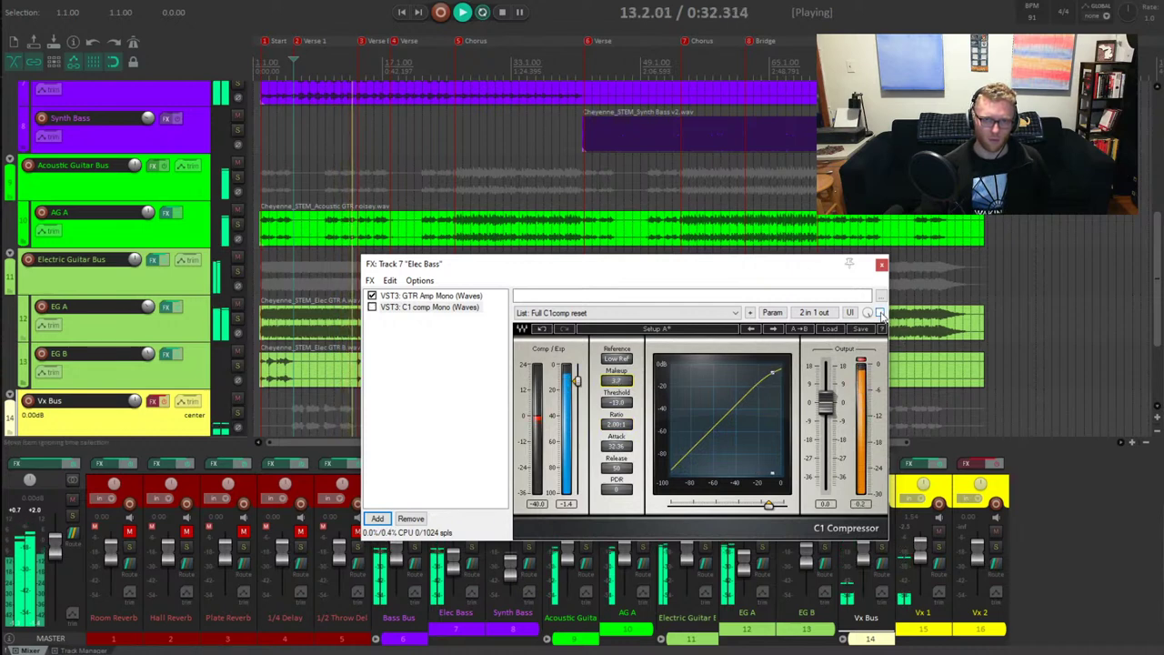
Try a release of 150 on the Elec Bass C1 compressor and settle on 200
click(617, 470)
text(150)
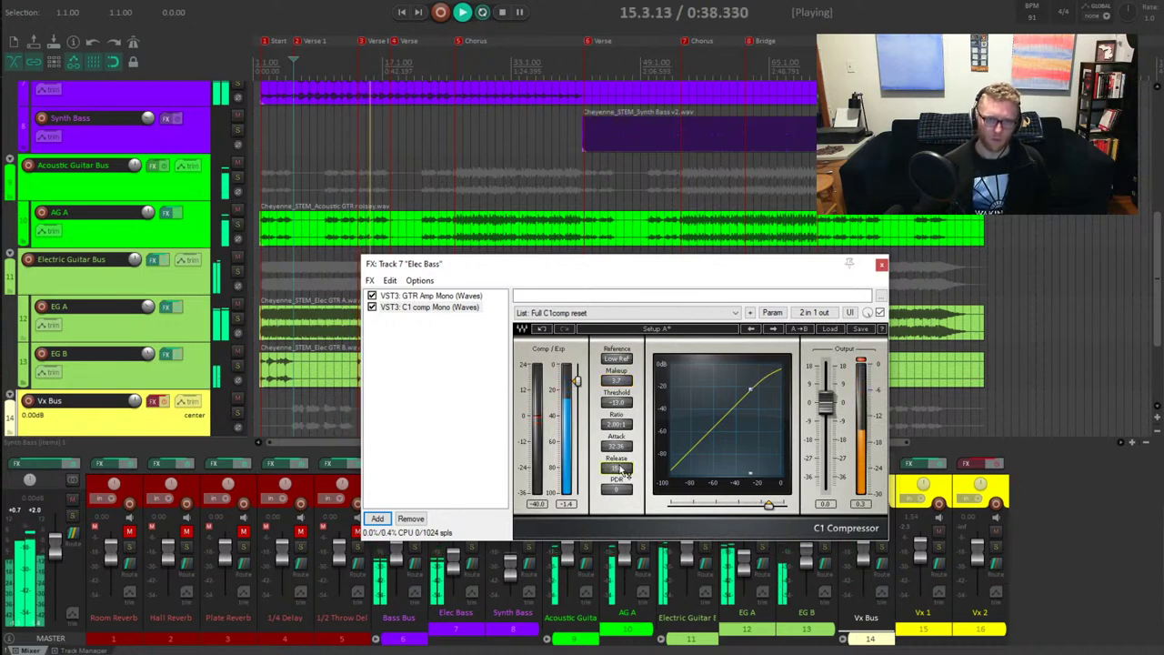
click(619, 469)
text(2)
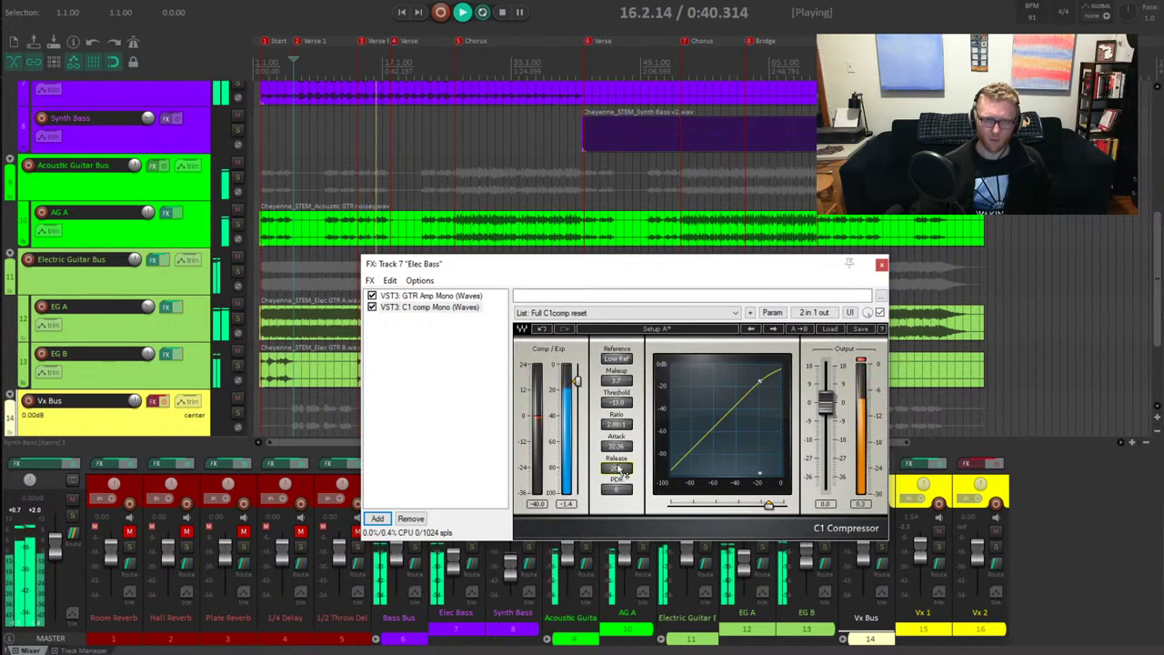
text(00)
key(Return)
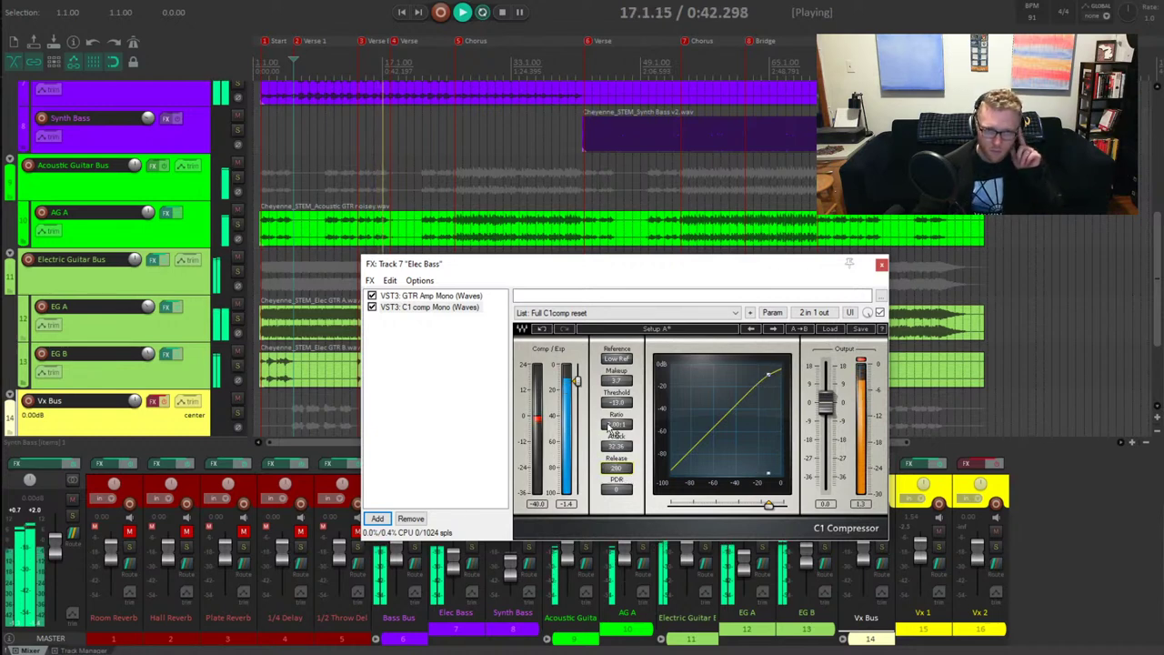
Increase the Elec Bass compression with a 3.30:1 ratio, a threshold of about -19.8, makeup of about 4.4 and a slower attack
drag(616, 424, 615, 441)
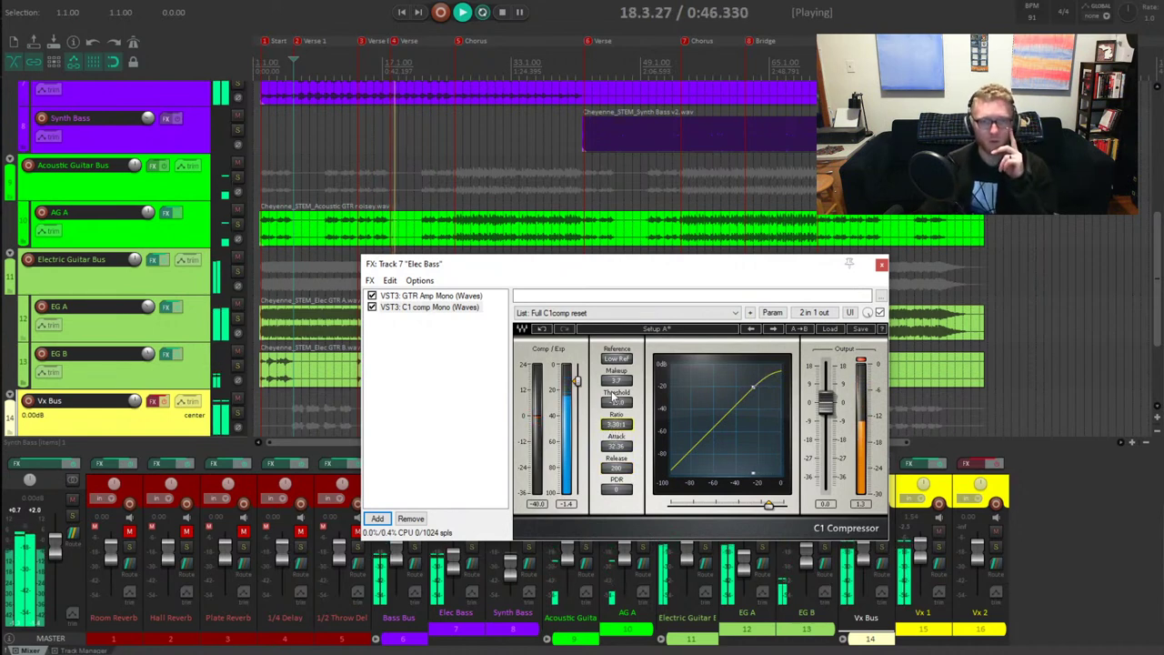
drag(579, 376, 614, 371)
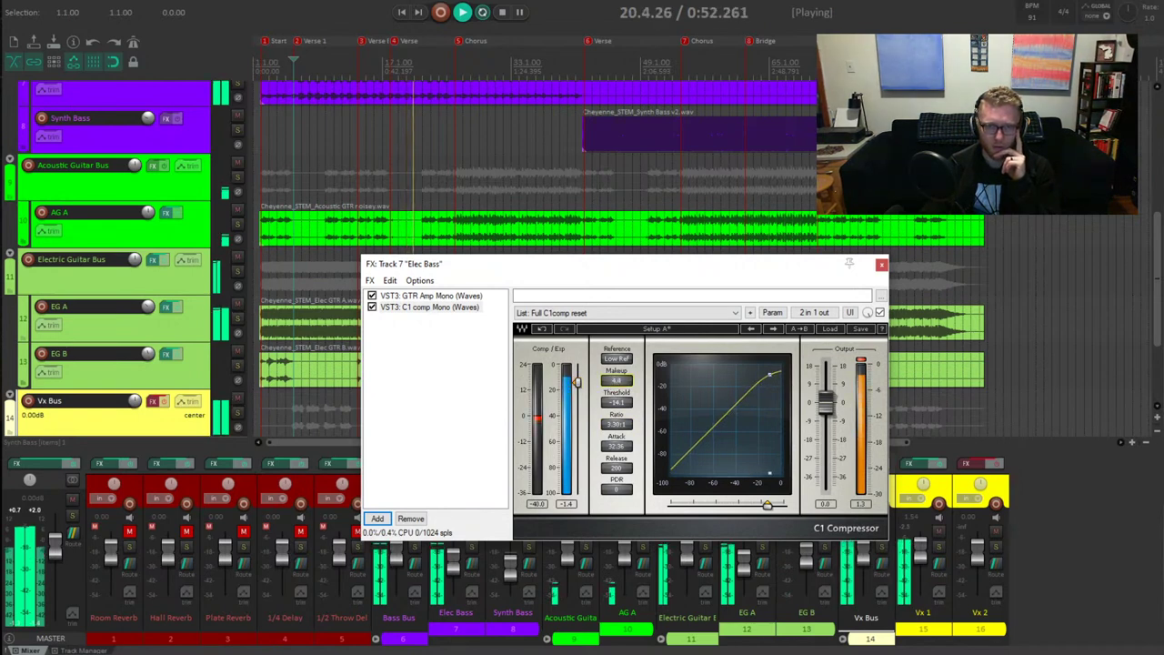
drag(576, 382, 578, 403)
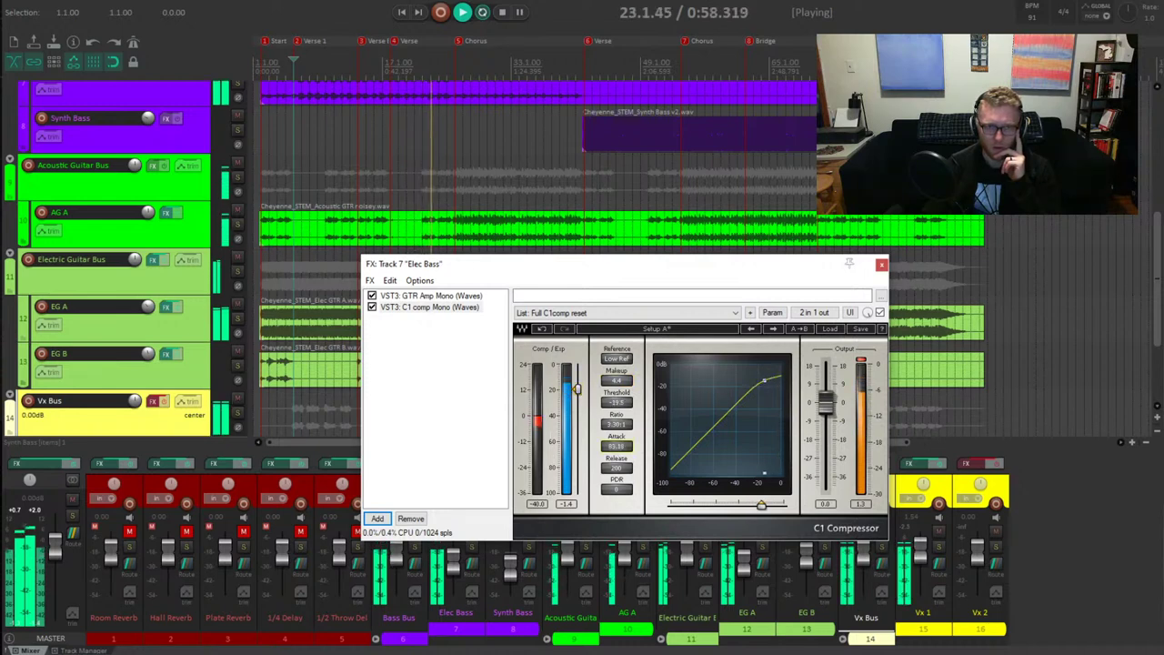
Raise the Elec Bass C1 compressor's makeup to 6.2, then solo the track and replay it from Verse 1
drag(616, 380, 616, 384)
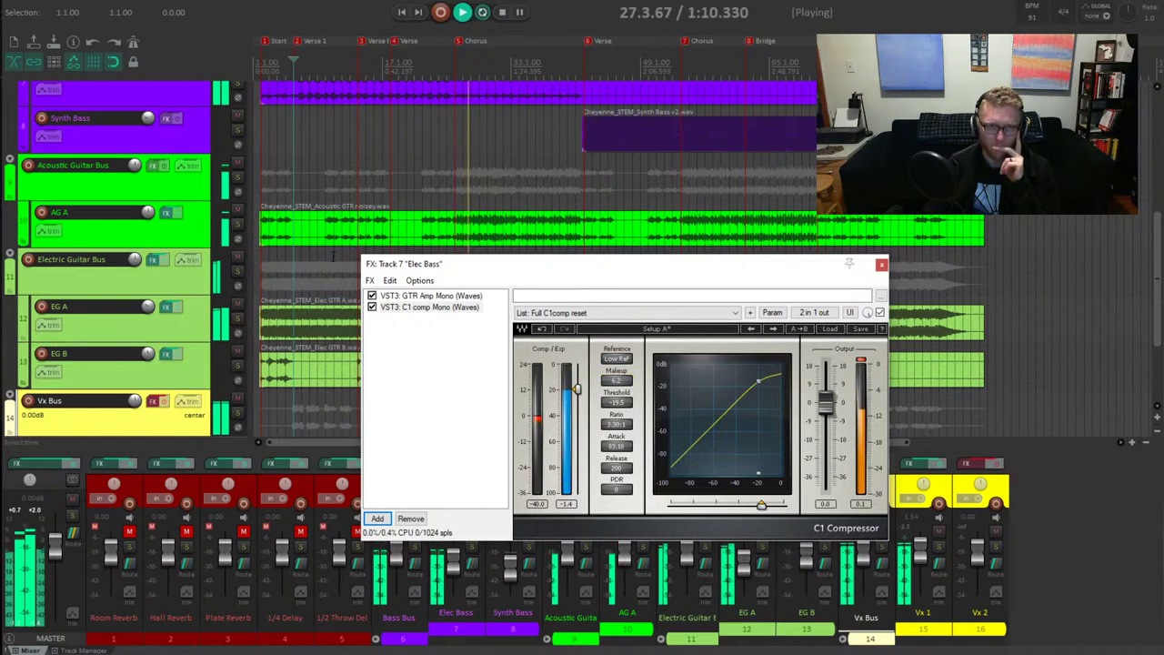
scroll(181, 187, up, 2)
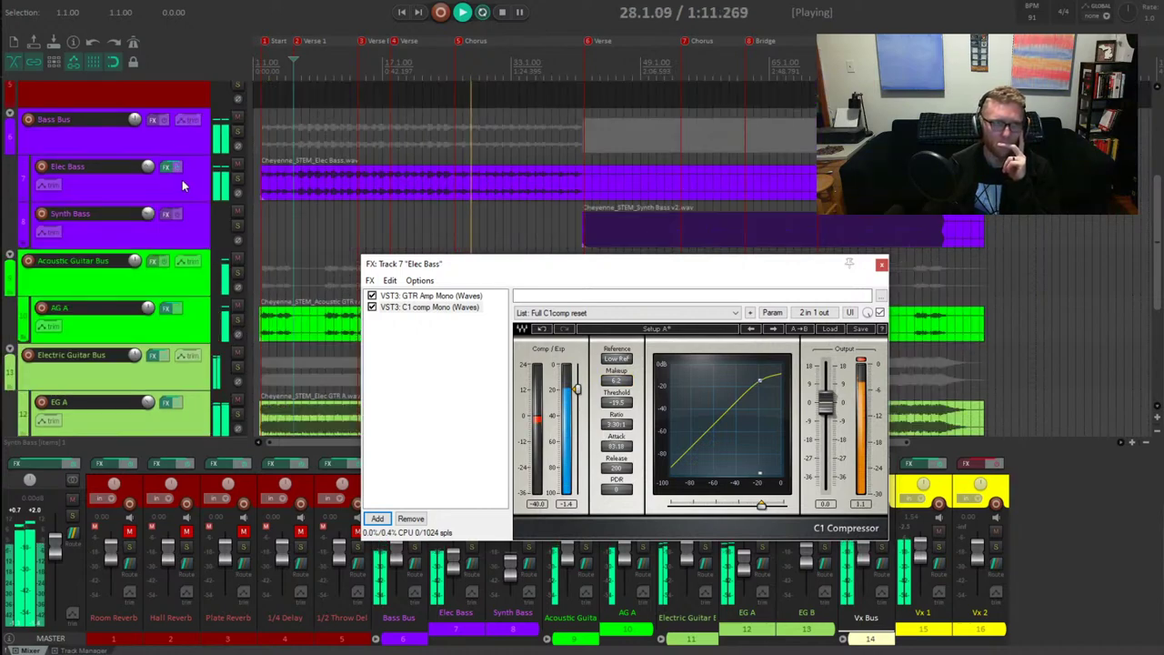
click(238, 178)
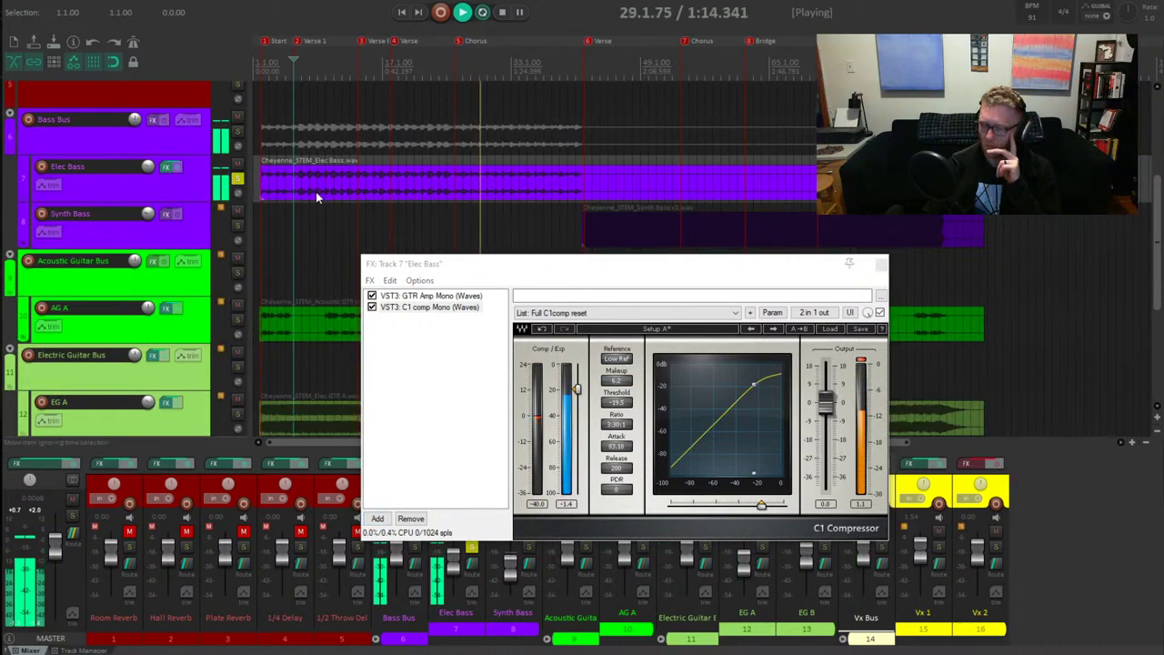
key(space)
key(space)
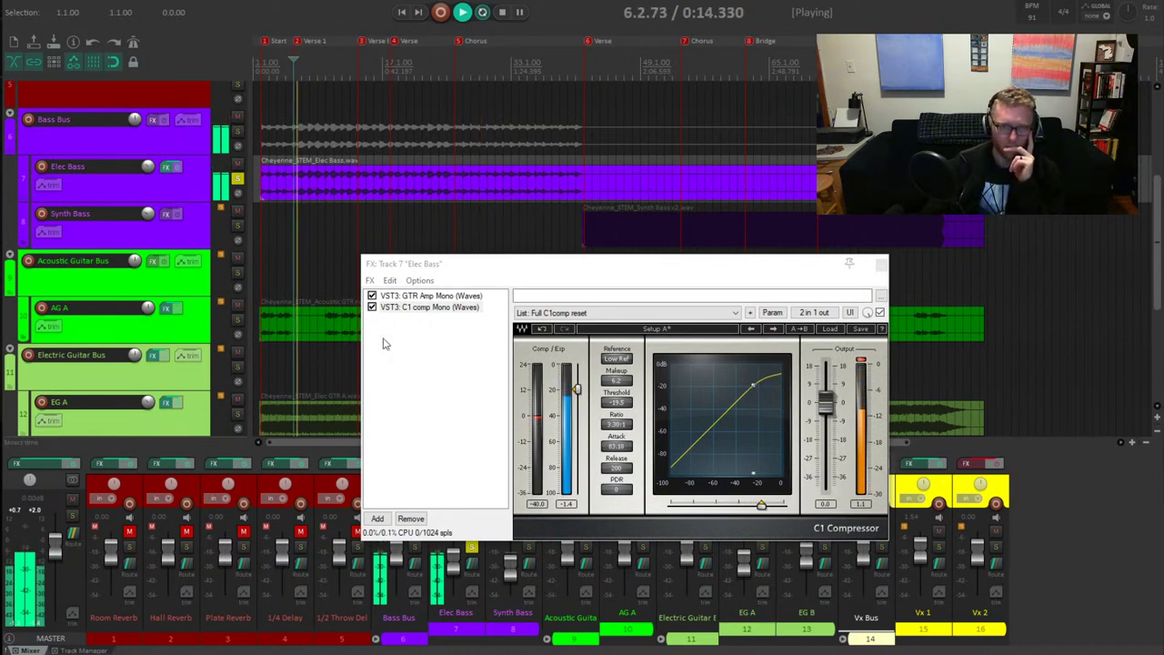
key(space)
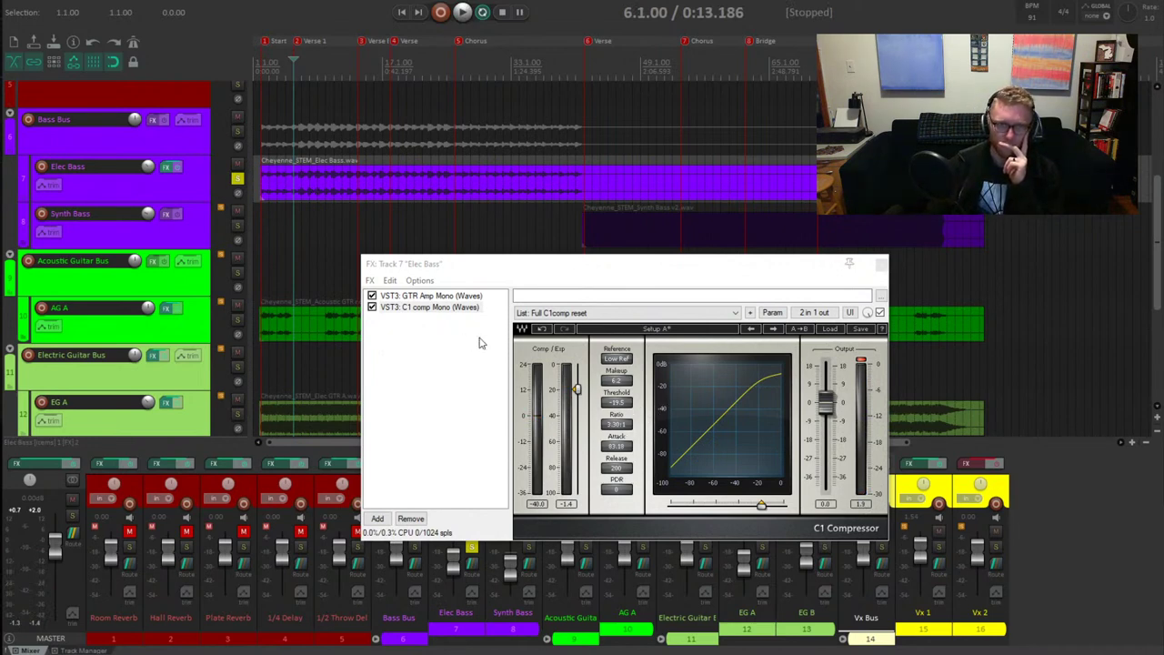
Set the C1 attack to about 133, threshold to -15.3 and makeup to 3.0, comparing with the plug-in bypassed during playback
key(space)
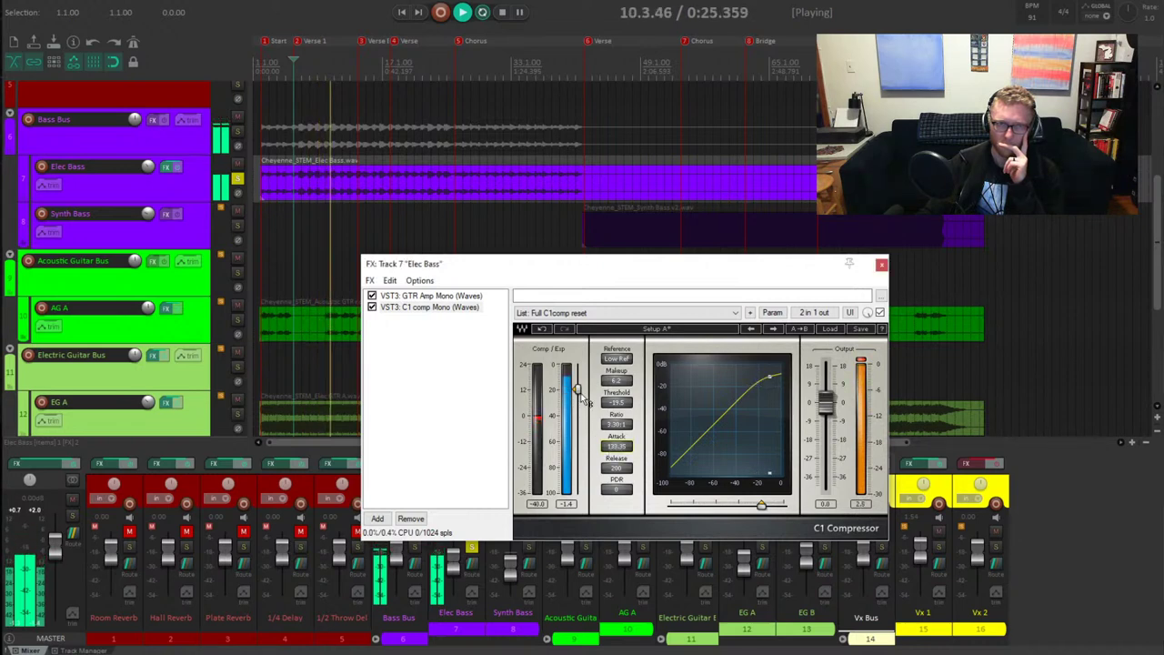
drag(583, 400, 583, 391)
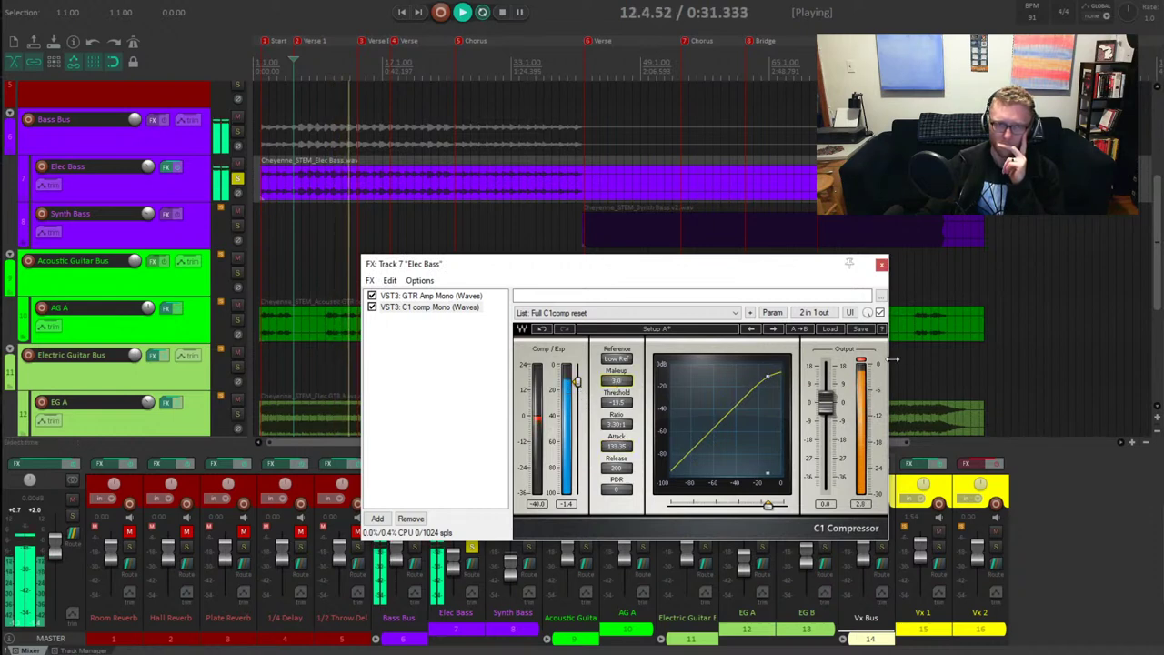
click(879, 313)
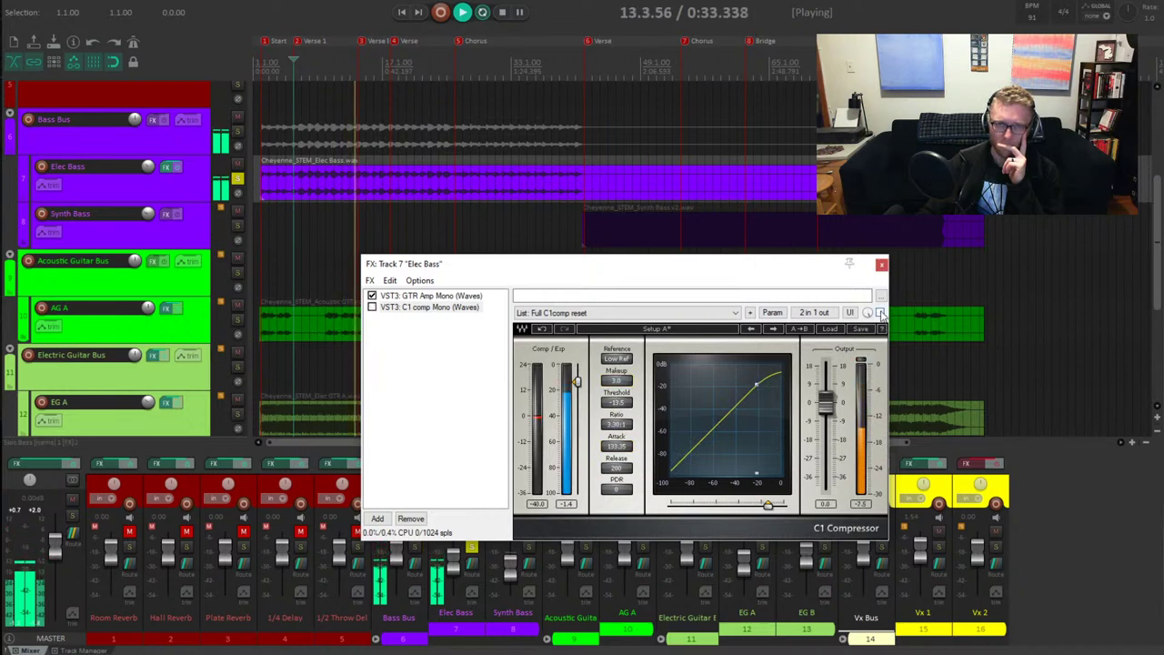
click(879, 312)
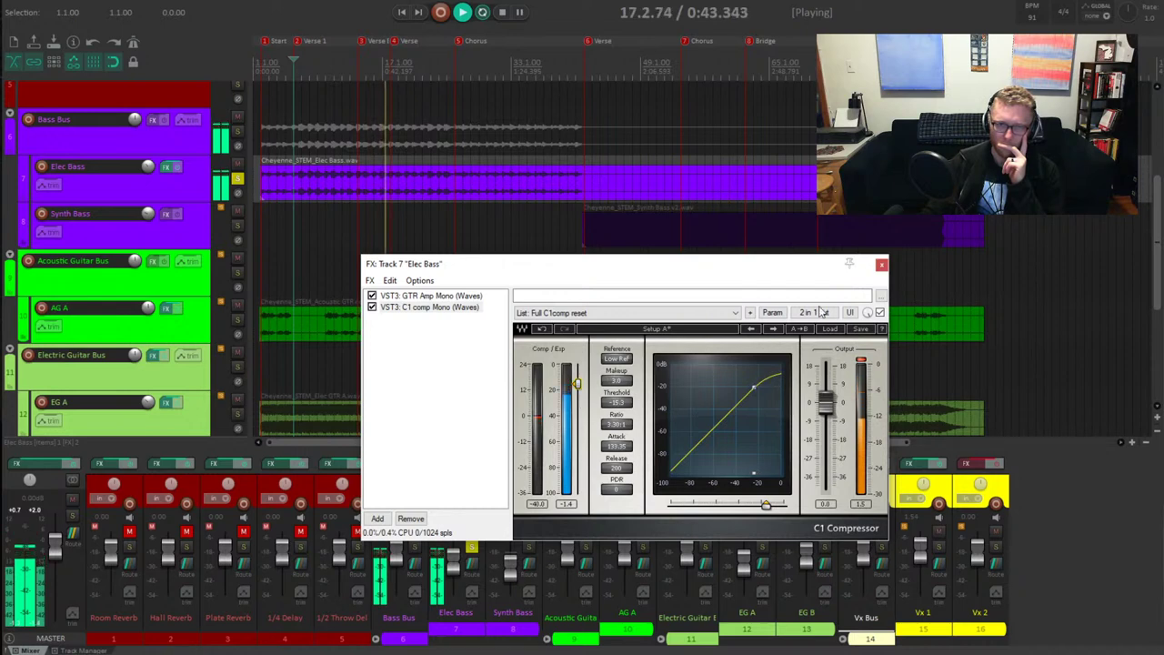
key(space)
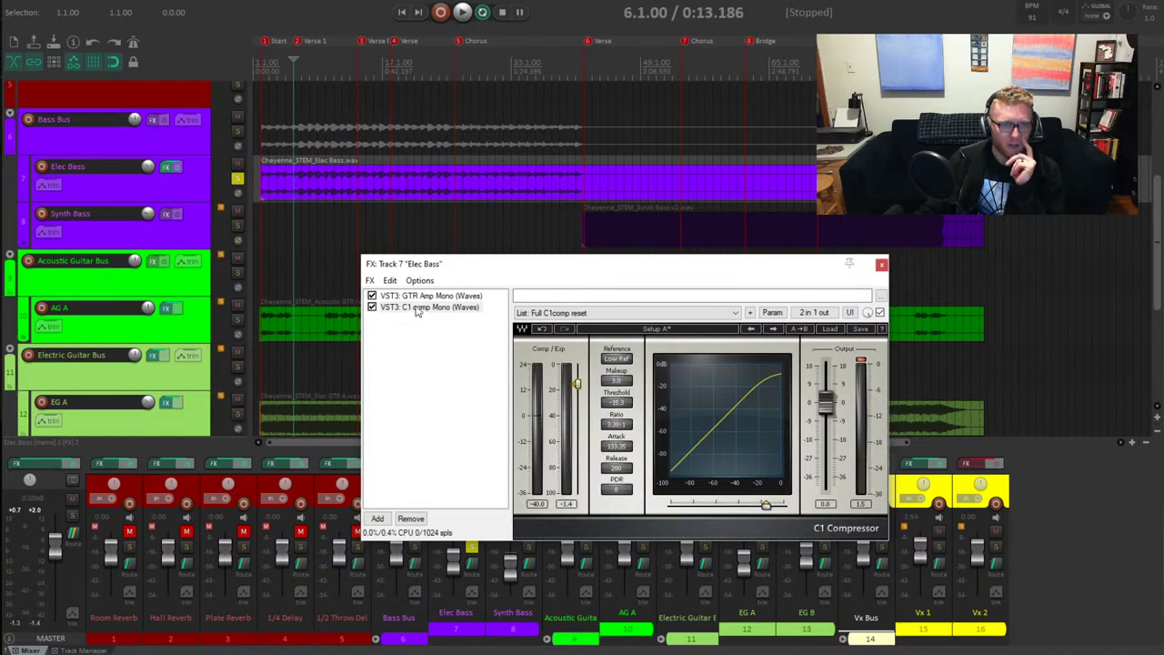
Bypass the C1 compressor and add the Waves GTR Stomp 2 Mono guitar plug-in to the Elec Bass track
click(385, 309)
click(421, 298)
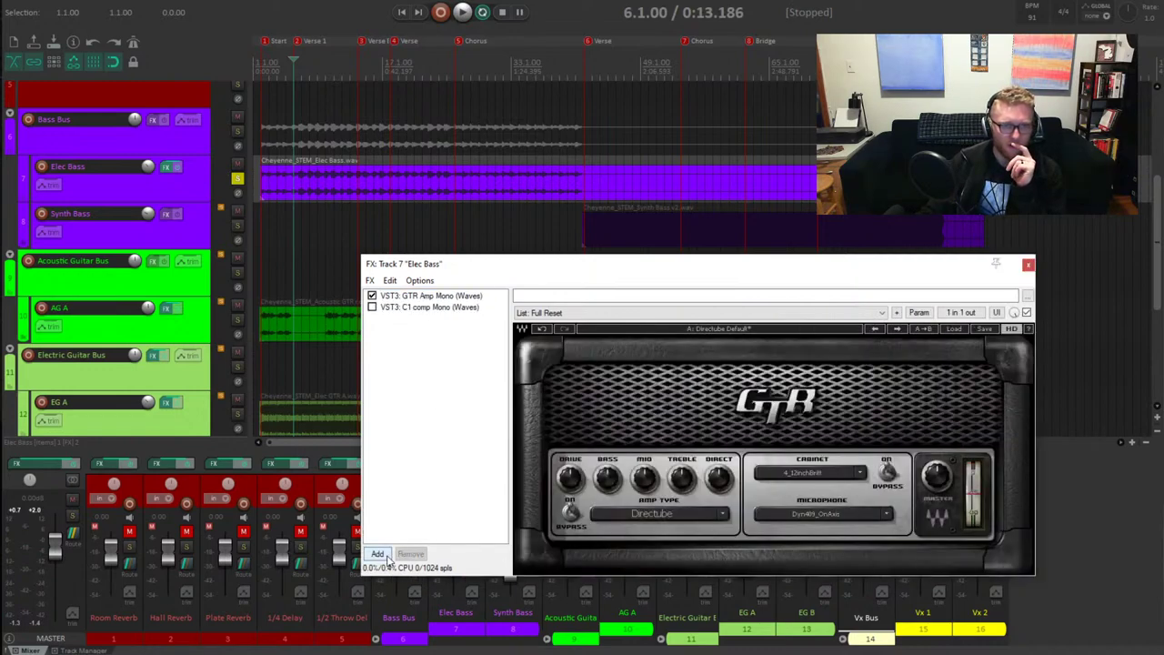
click(377, 553)
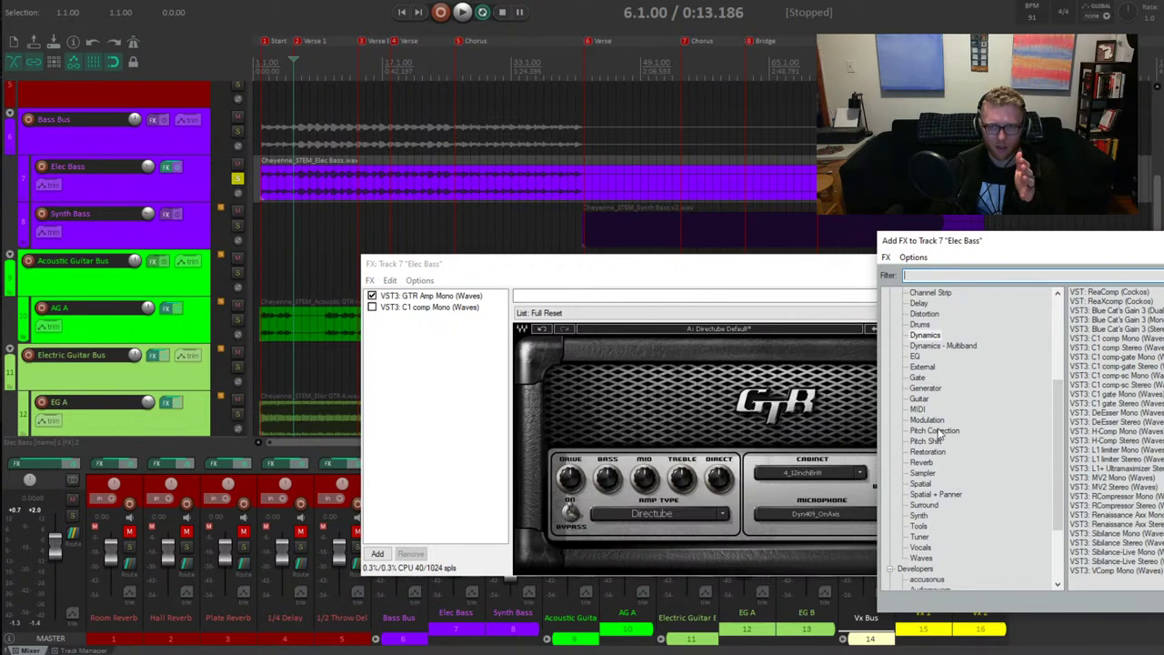
click(918, 398)
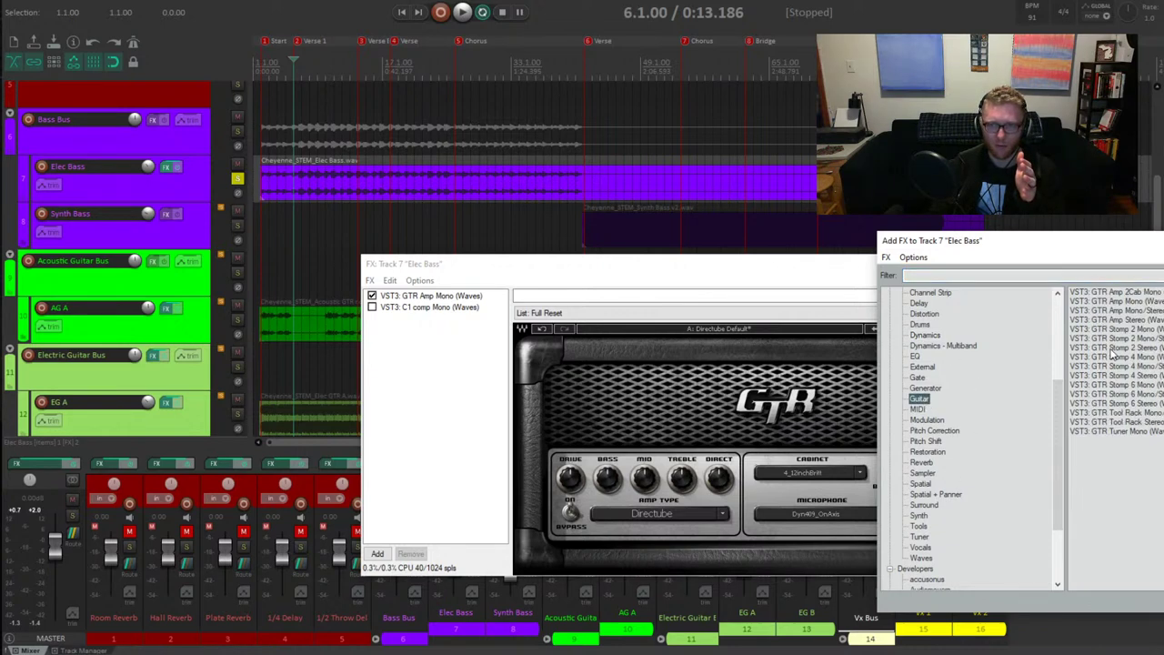
click(1135, 330)
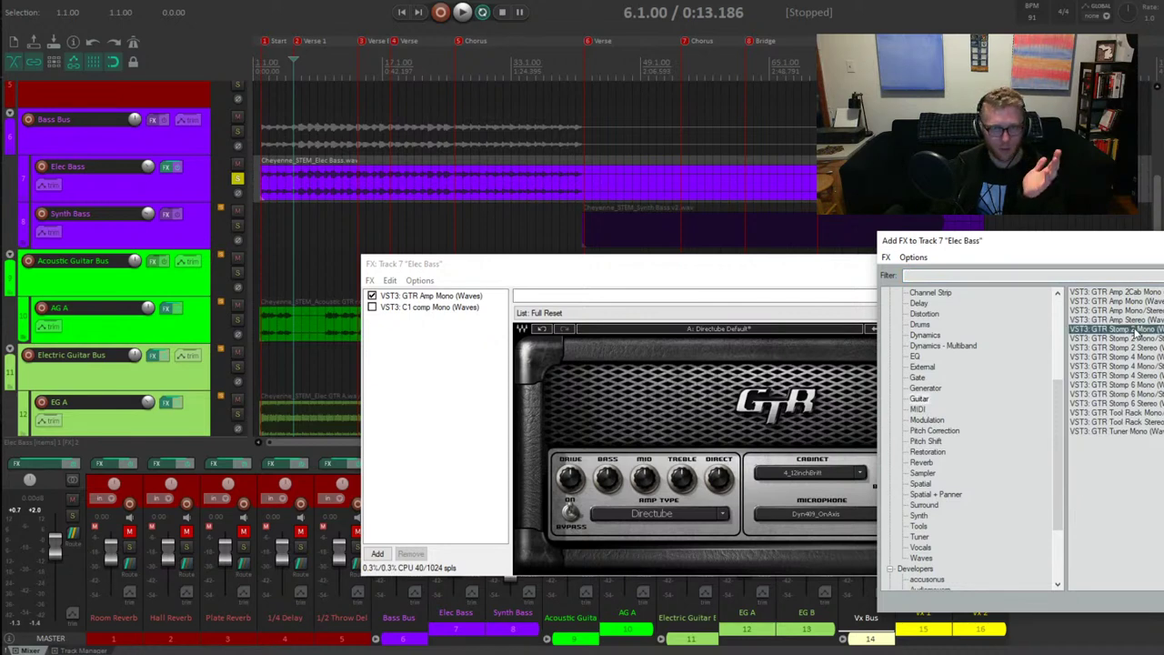
key(Return)
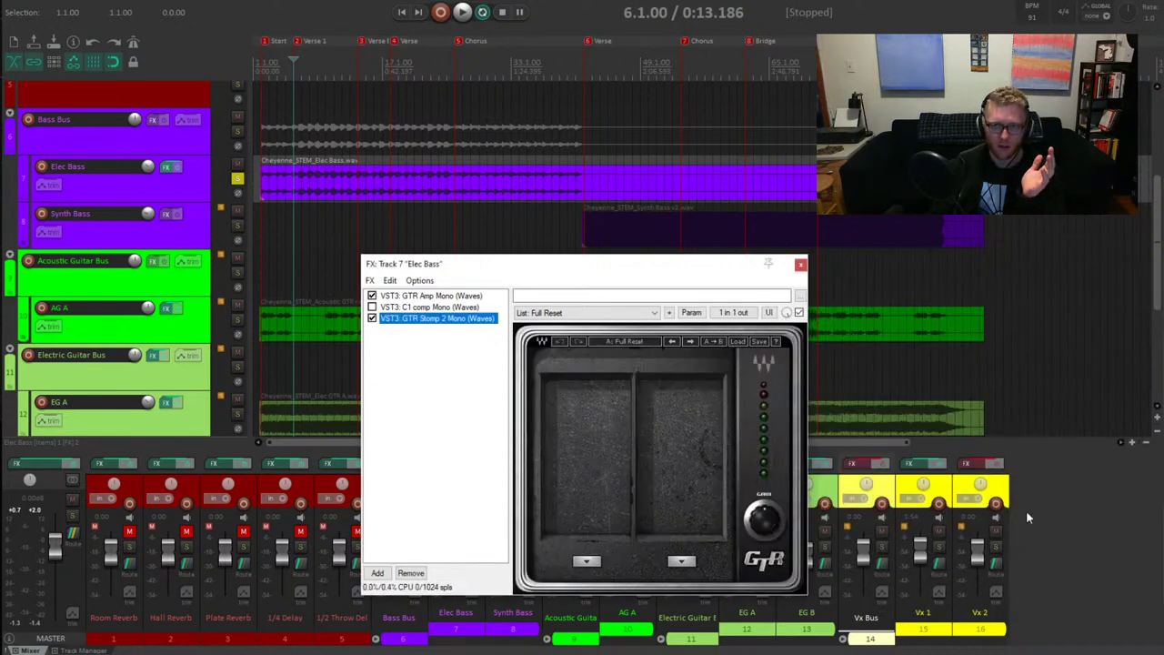
Load the Compressor pedal into the first GTR Stomp slot and adjust Comp and Gain during playback, comparing with the plug-in bypassed
click(591, 561)
click(618, 319)
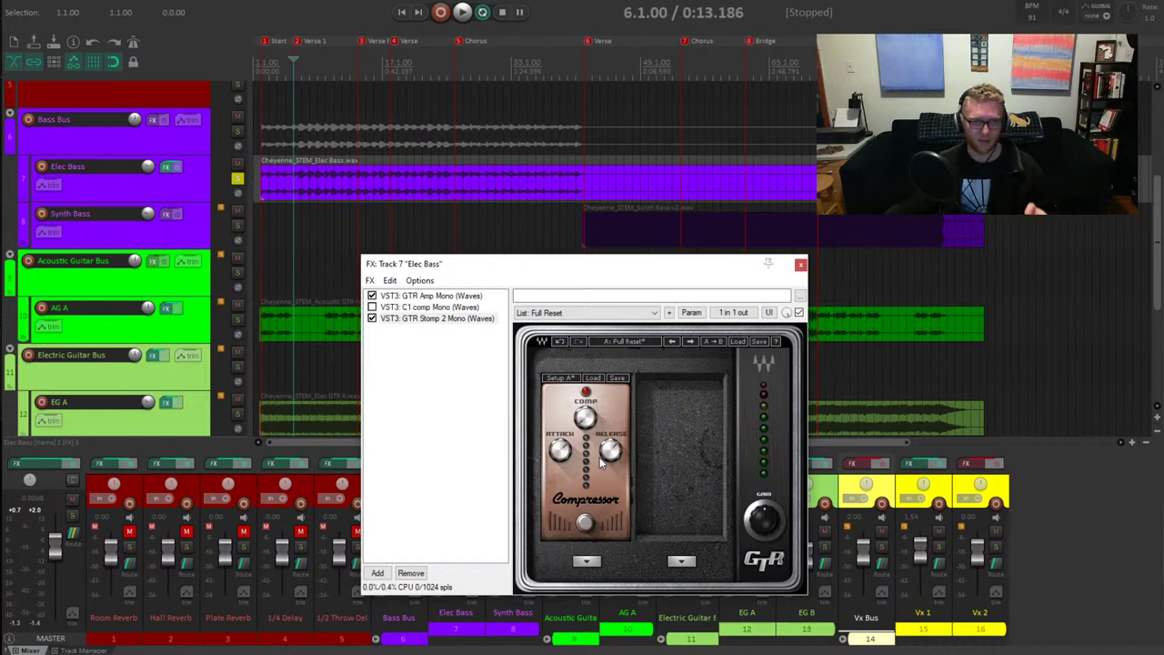
key(space)
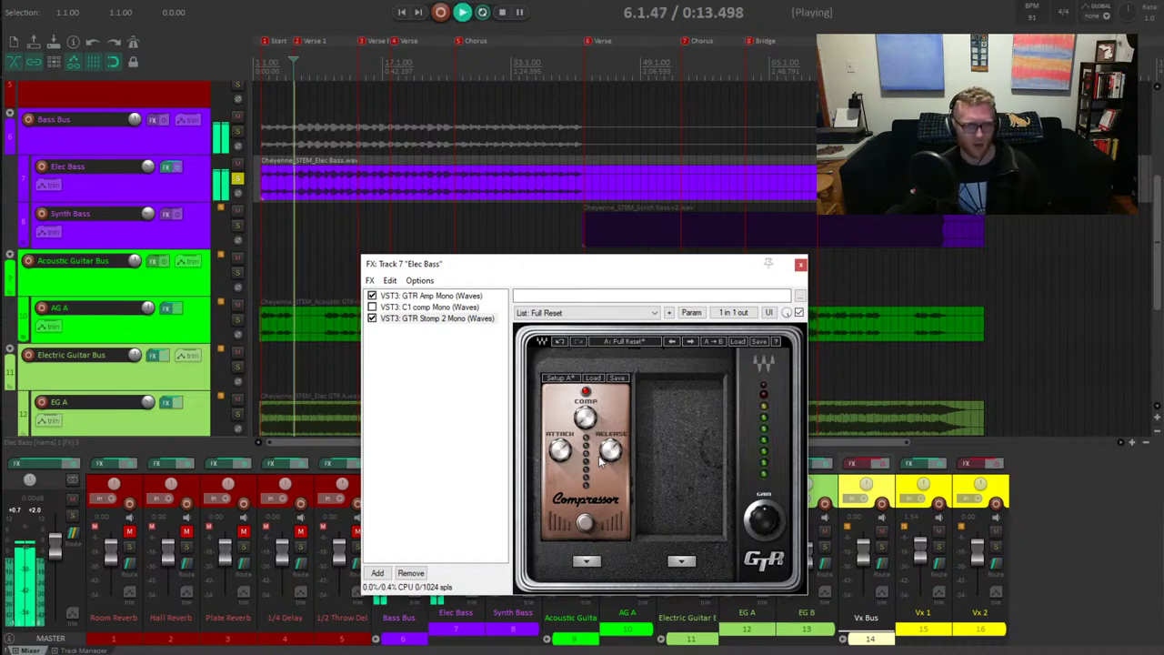
mouse_move(585, 416)
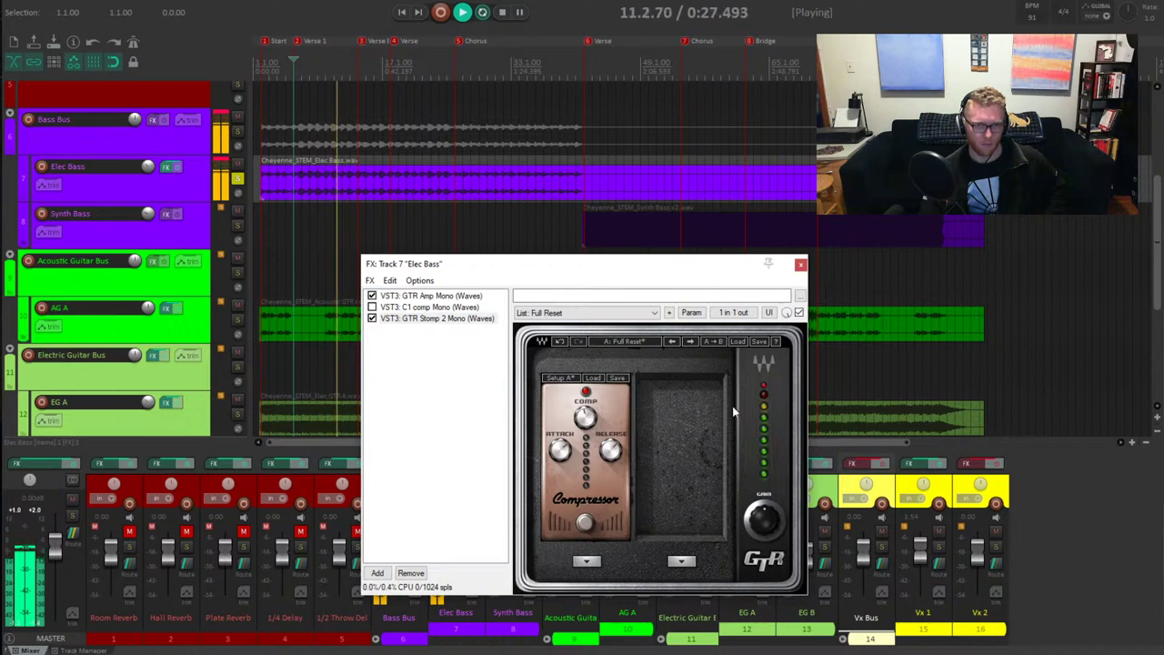
drag(764, 520, 764, 513)
click(798, 312)
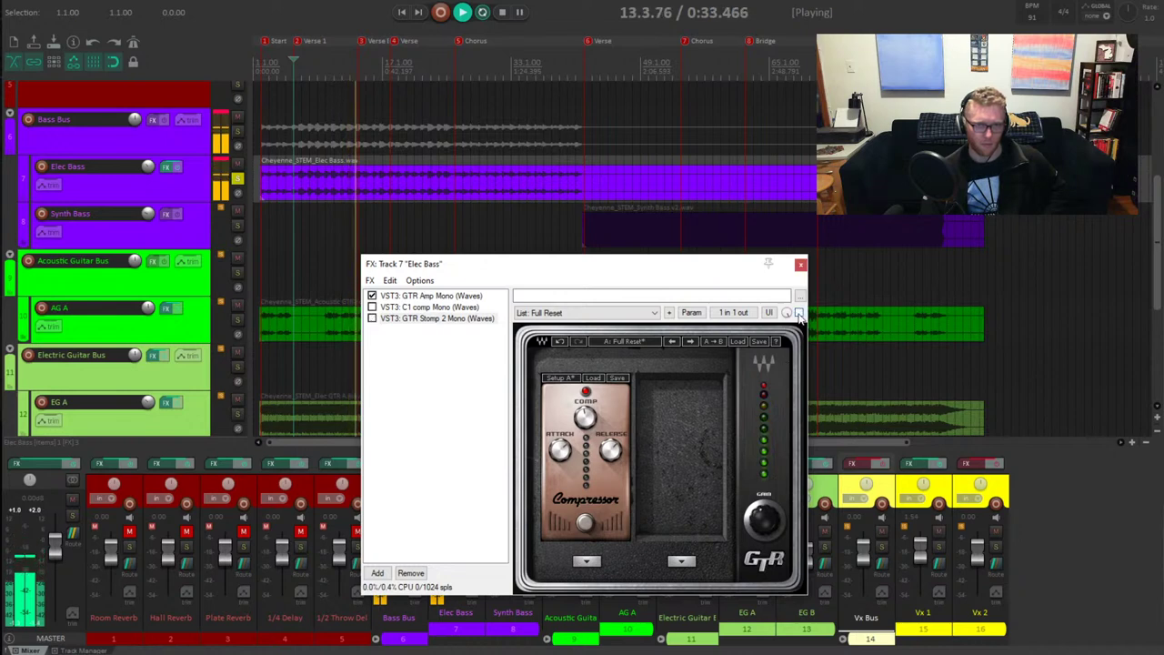
click(798, 312)
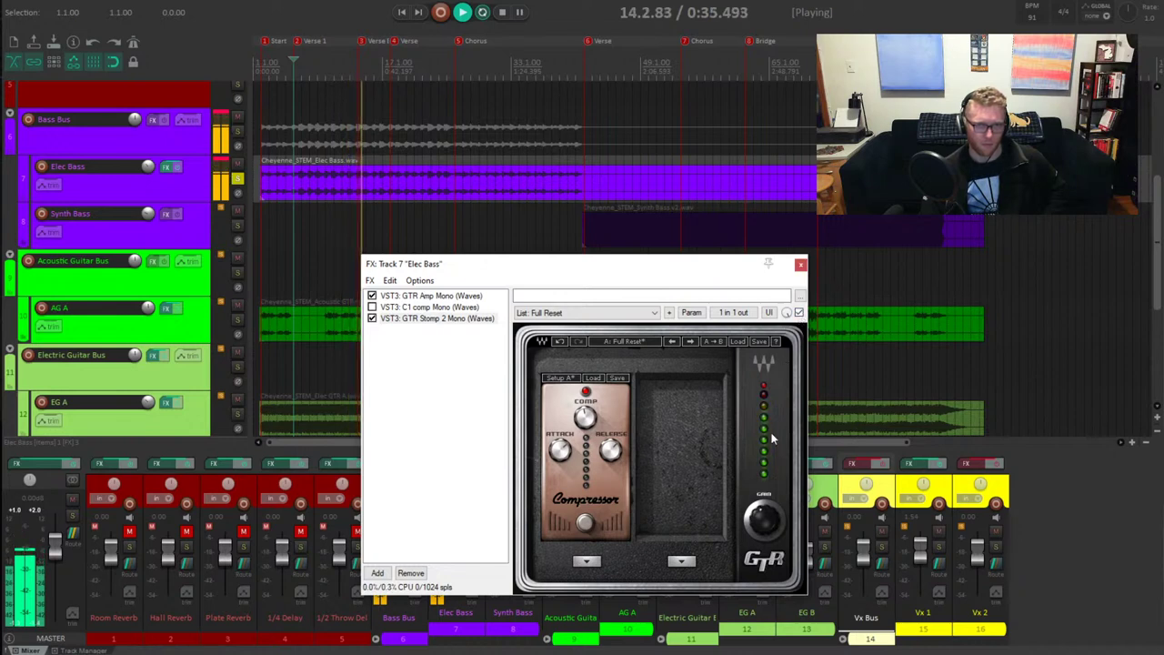
Readjust the pedal's Comp amount and the GTR Stomp output gain, checking them against the bypassed sound
mouse_move(587, 419)
mouse_down()
mouse_move(595, 428)
mouse_move(588, 418)
mouse_up()
drag(764, 518, 774, 488)
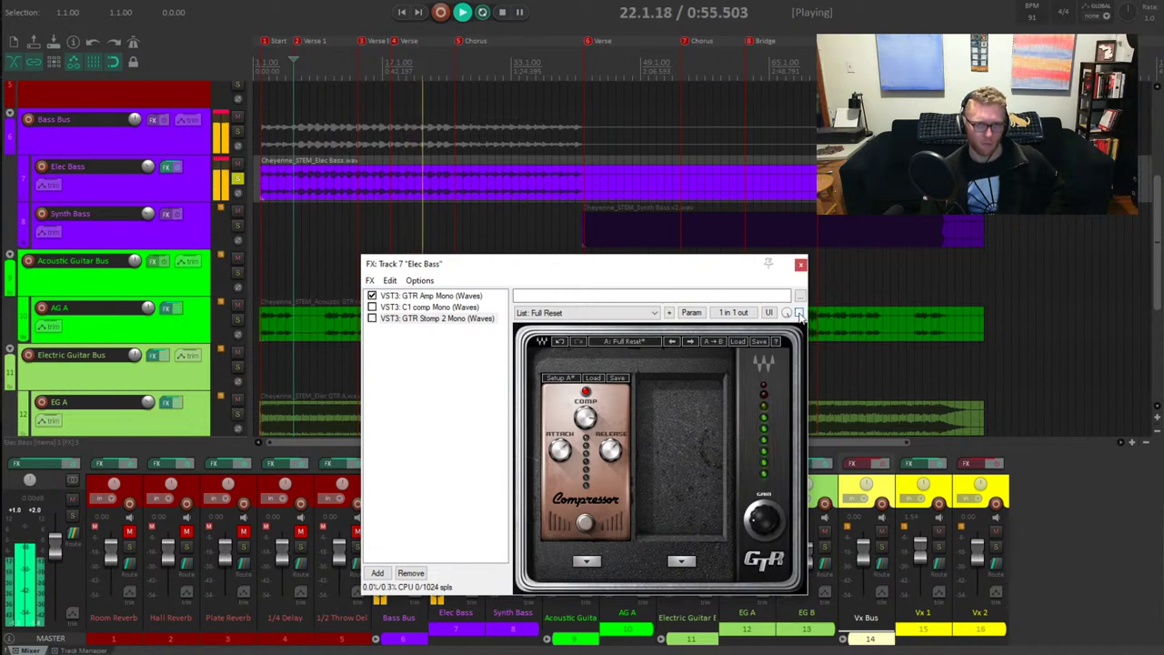
click(799, 313)
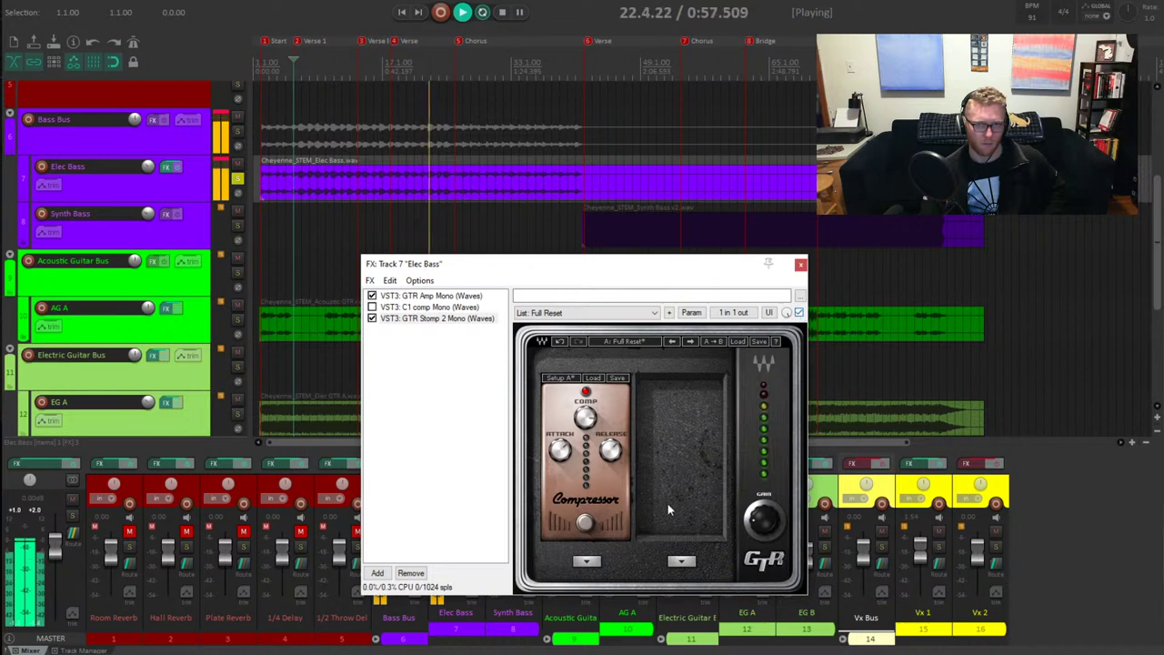
Switch off the Compressor pedal and load the AxxPress pedal into the second GTR Stomp slot
click(687, 562)
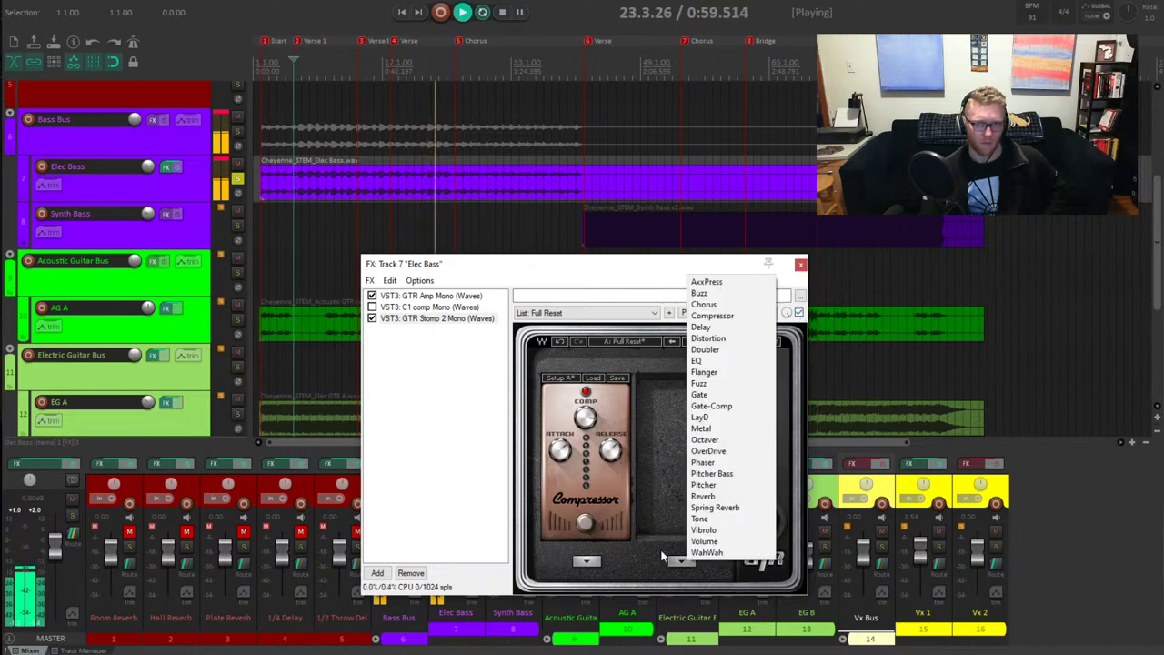
click(630, 547)
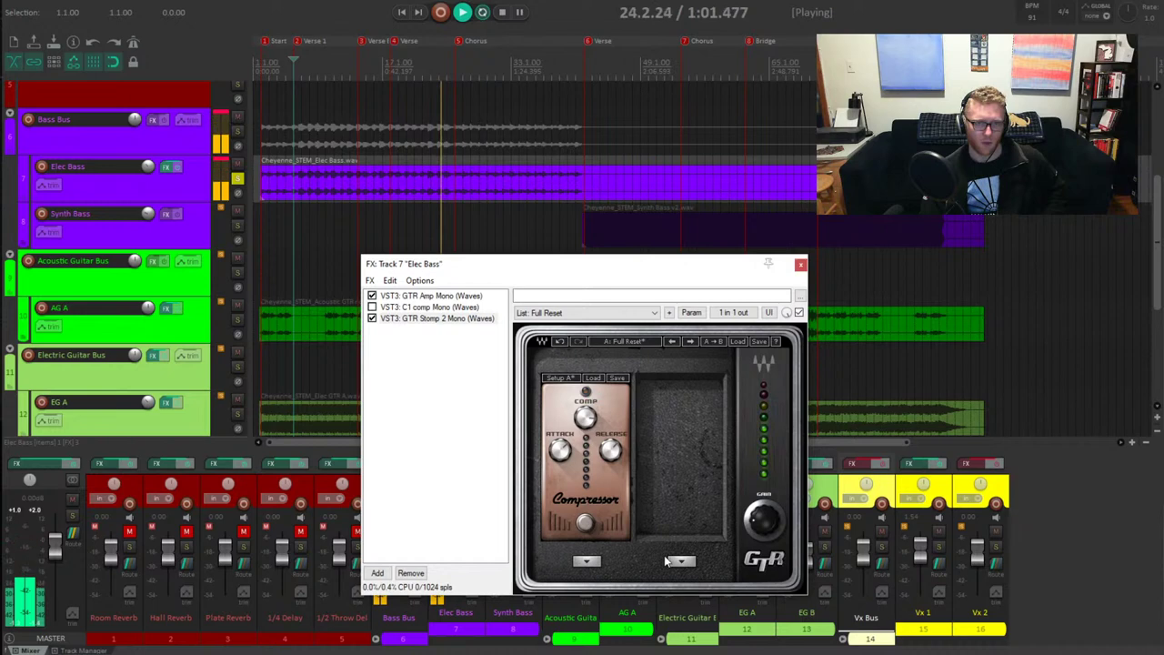
click(675, 560)
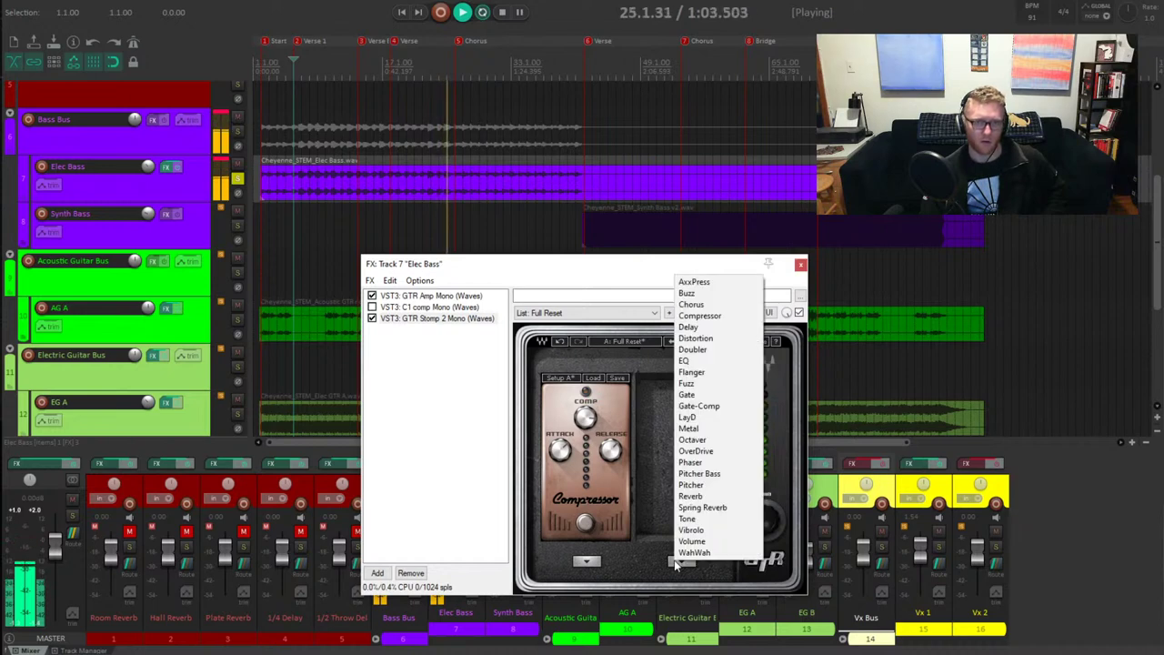
click(694, 282)
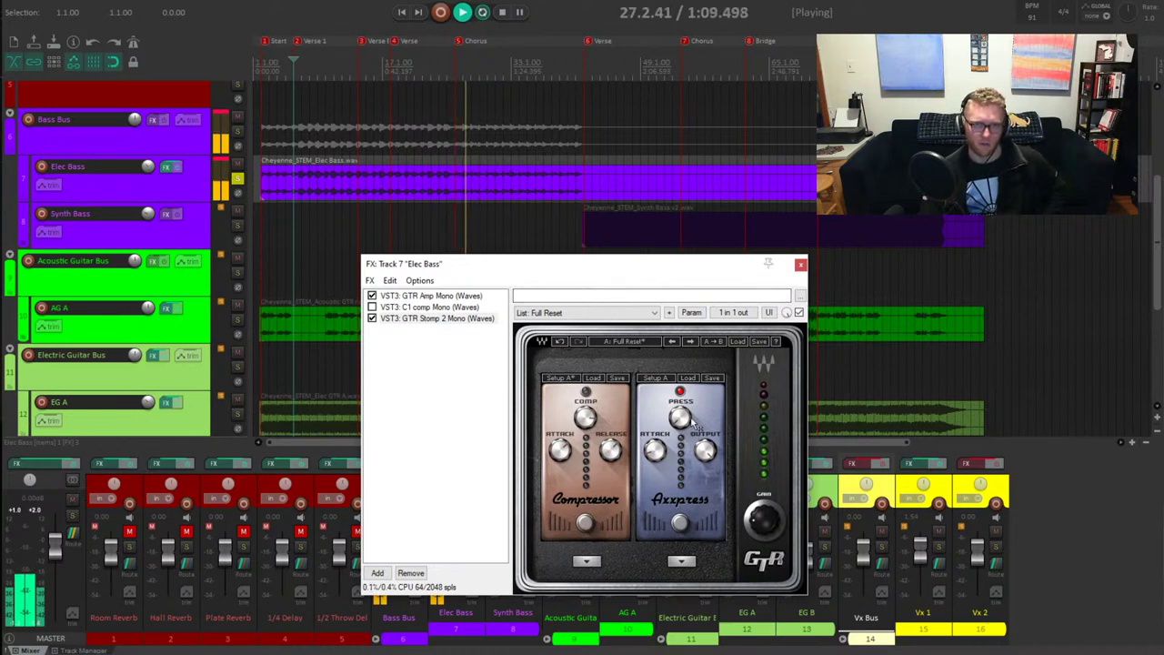
Select the range from Verse 1 to the Verse marker at 42.1.00 and adjust AxxPress's Press, Attack and Output while it plays
drag(294, 71, 582, 74)
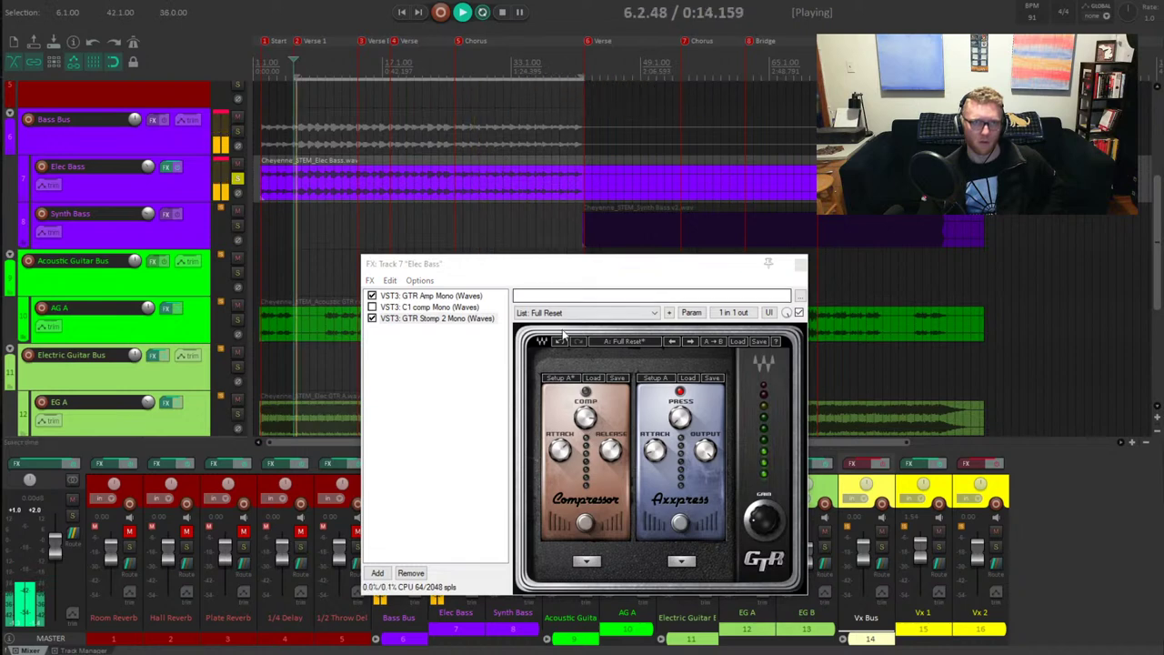
click(680, 417)
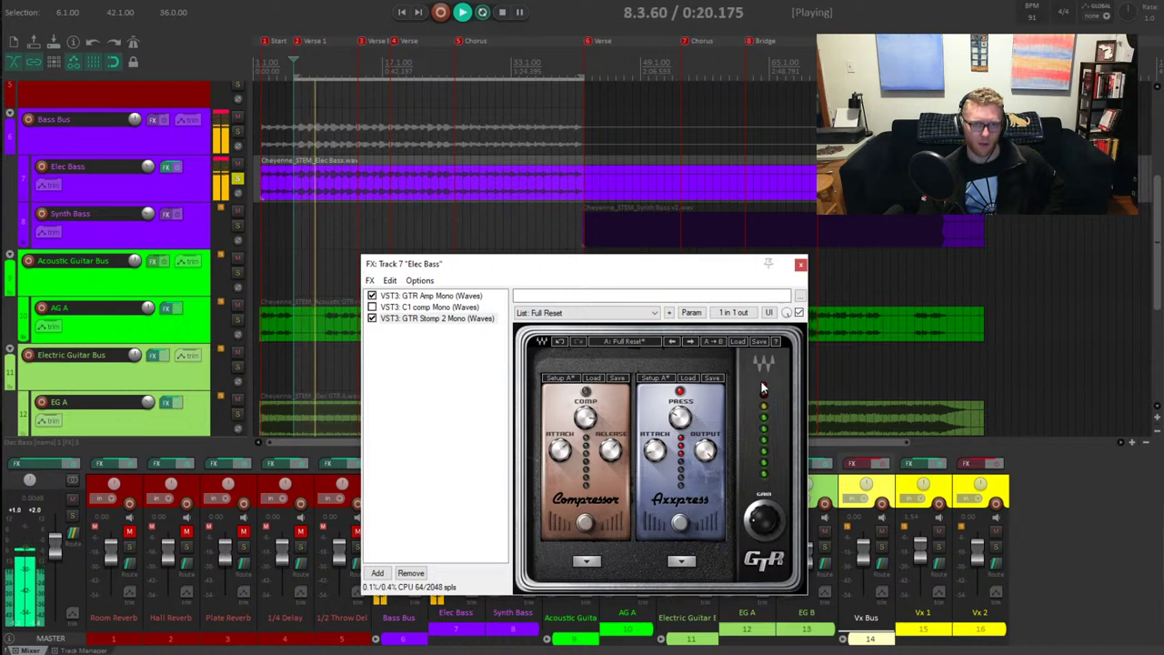
mouse_move(655, 450)
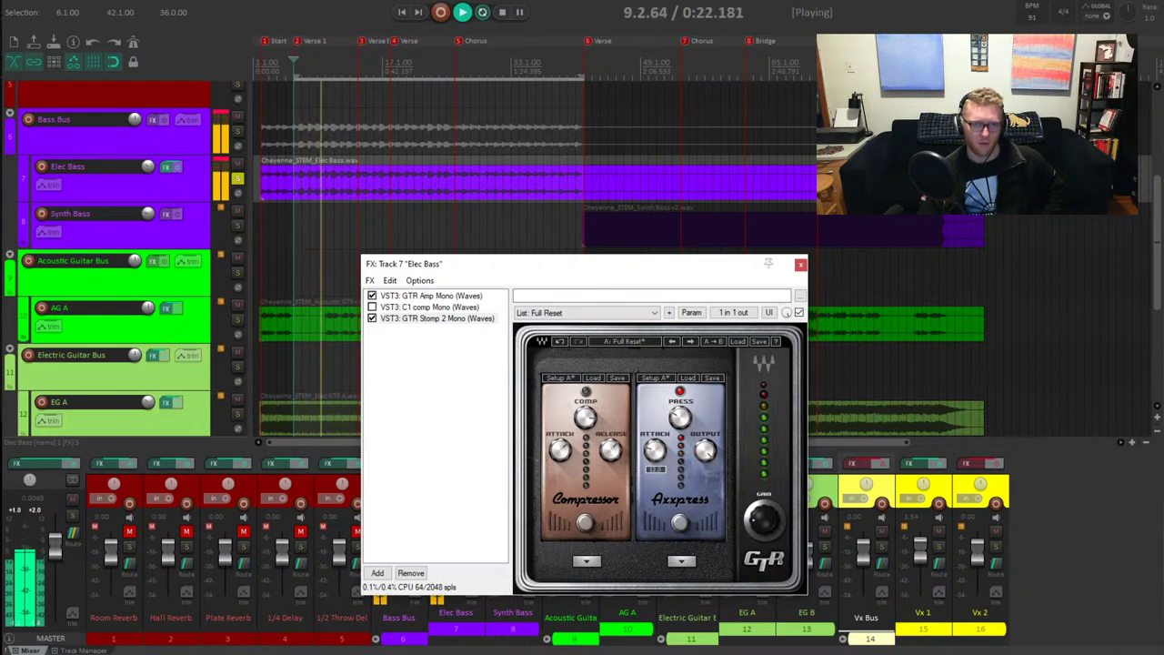
mouse_move(700, 454)
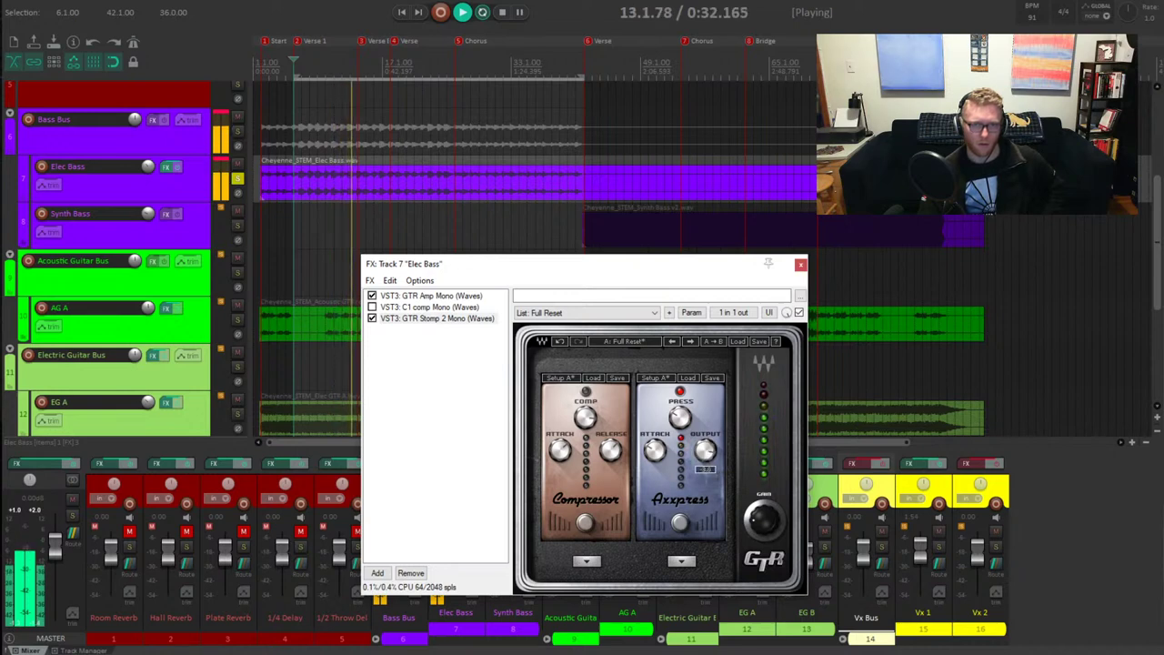
mouse_move(780, 500)
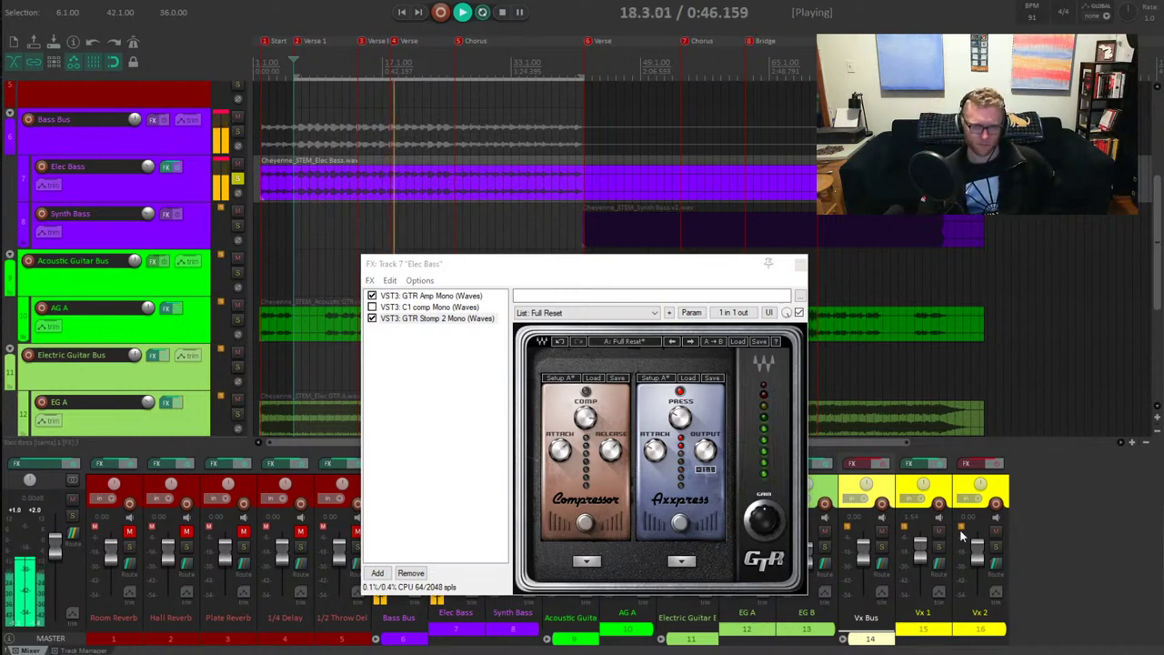
Fine-tune AxxPress's Press and Output against the bypassed sound and close the Elec Bass effects window
click(679, 417)
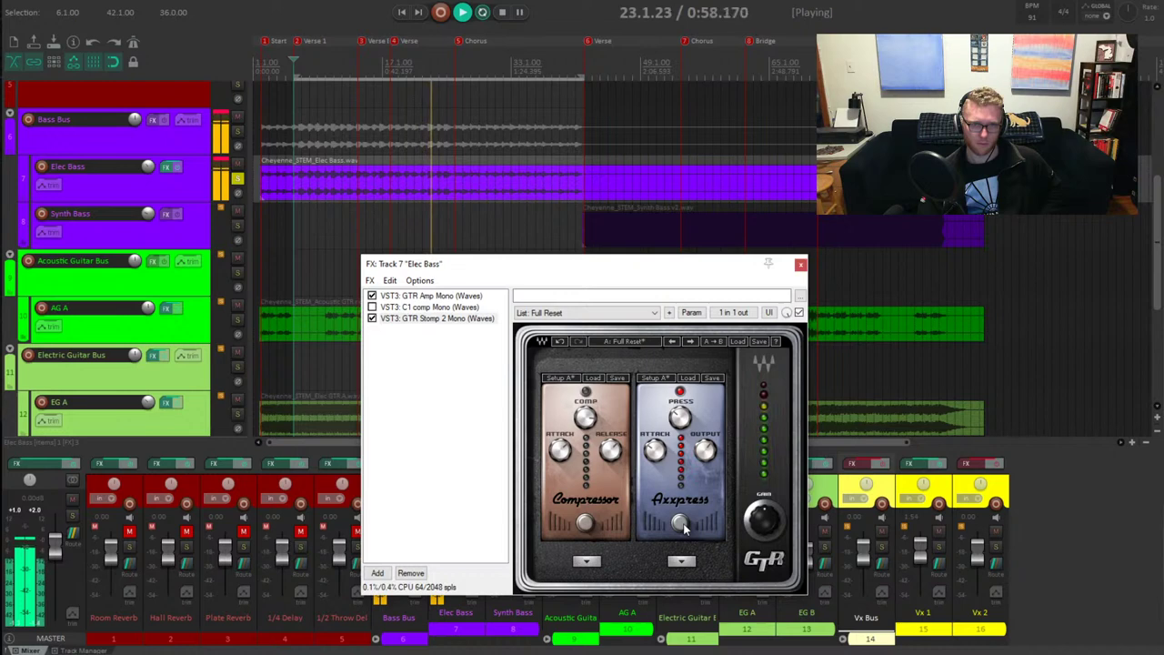
mouse_move(680, 417)
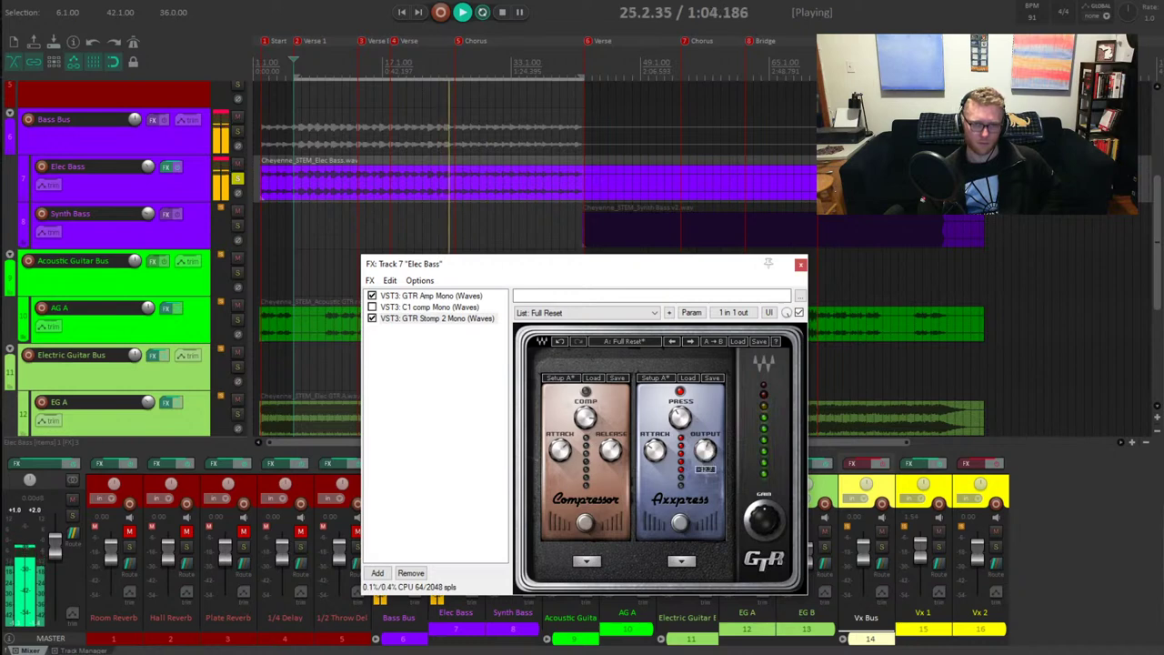
click(799, 312)
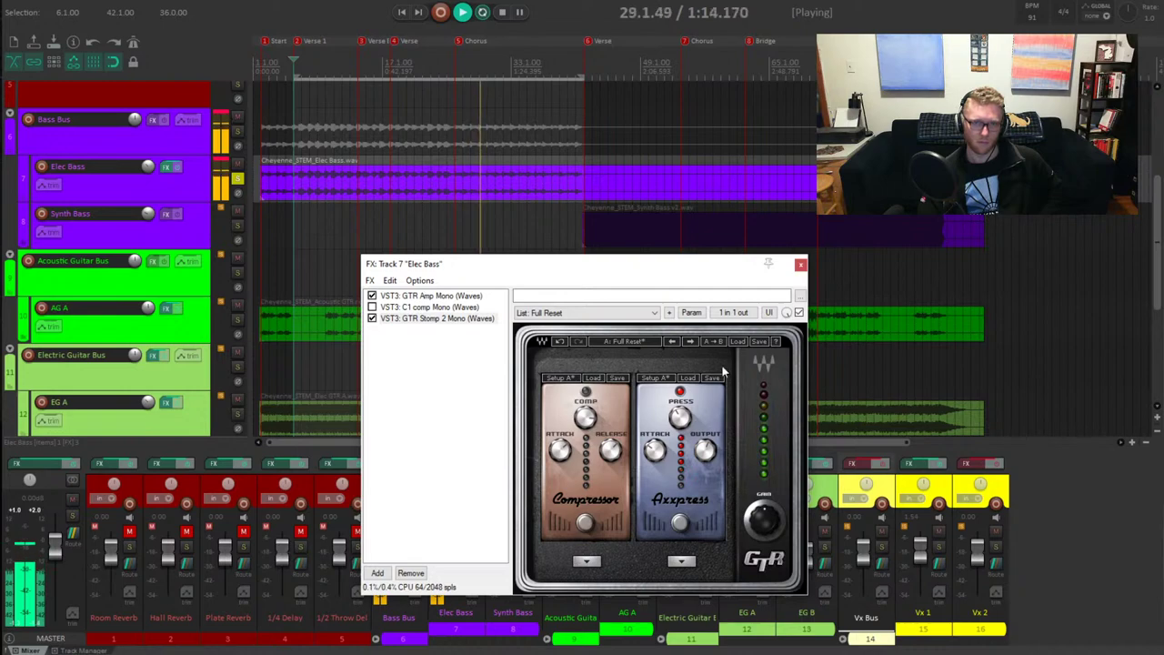
click(800, 264)
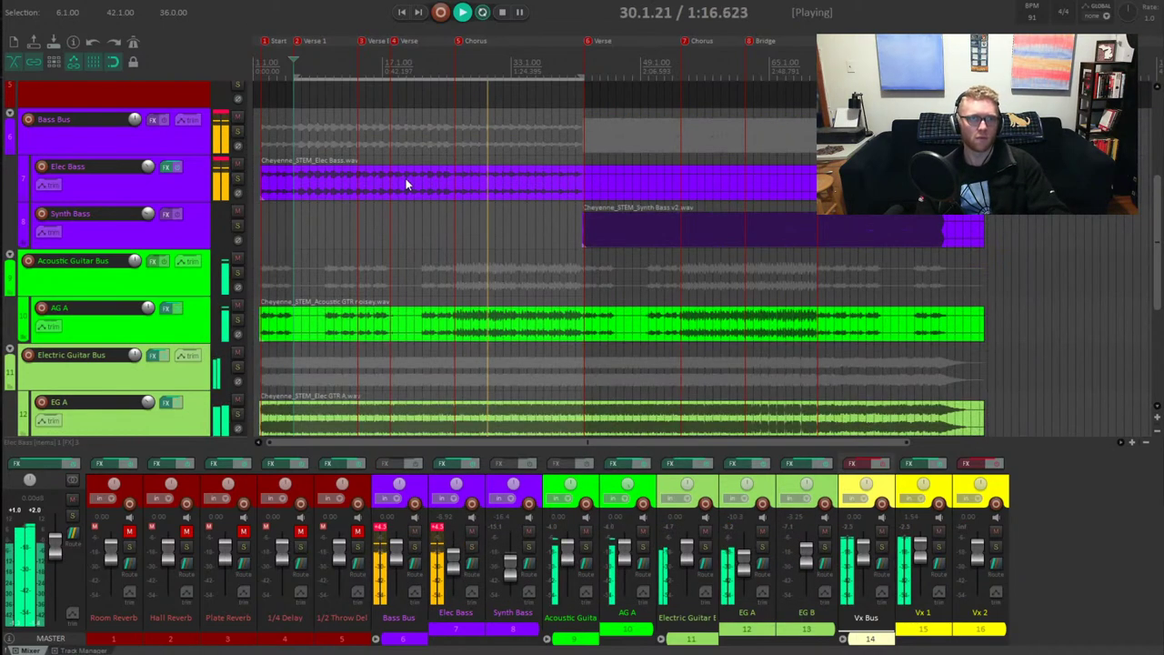
Select the Elec Bass item and play the verse from different points to judge the bass in the mix
click(386, 173)
click(386, 174)
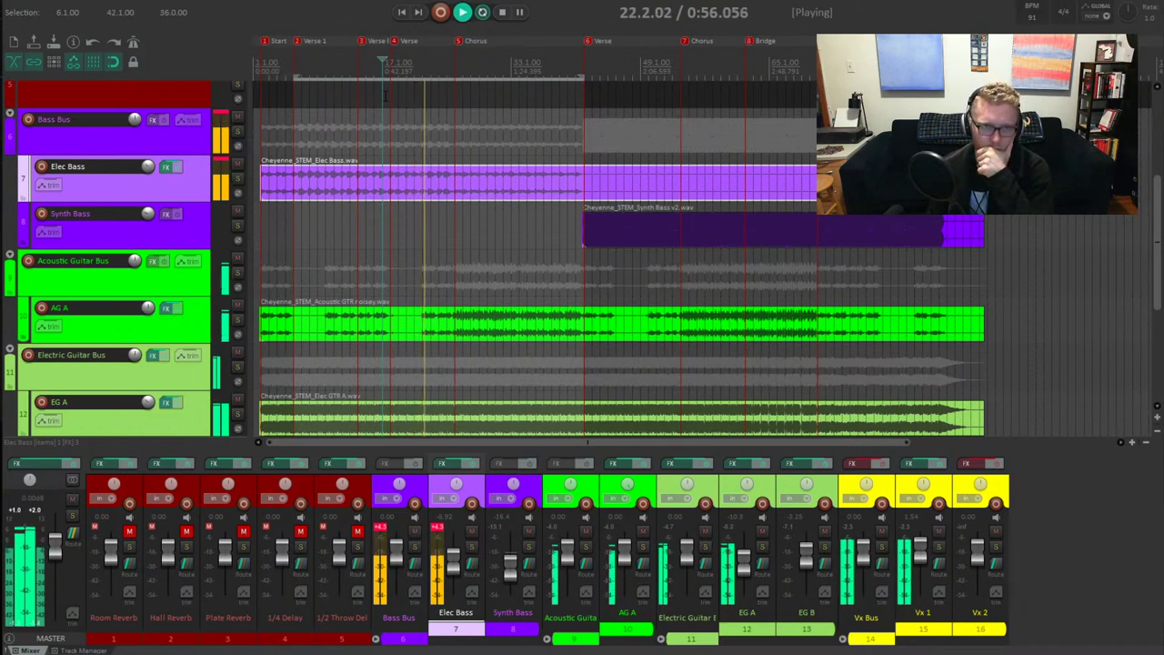
key(space)
key(3)
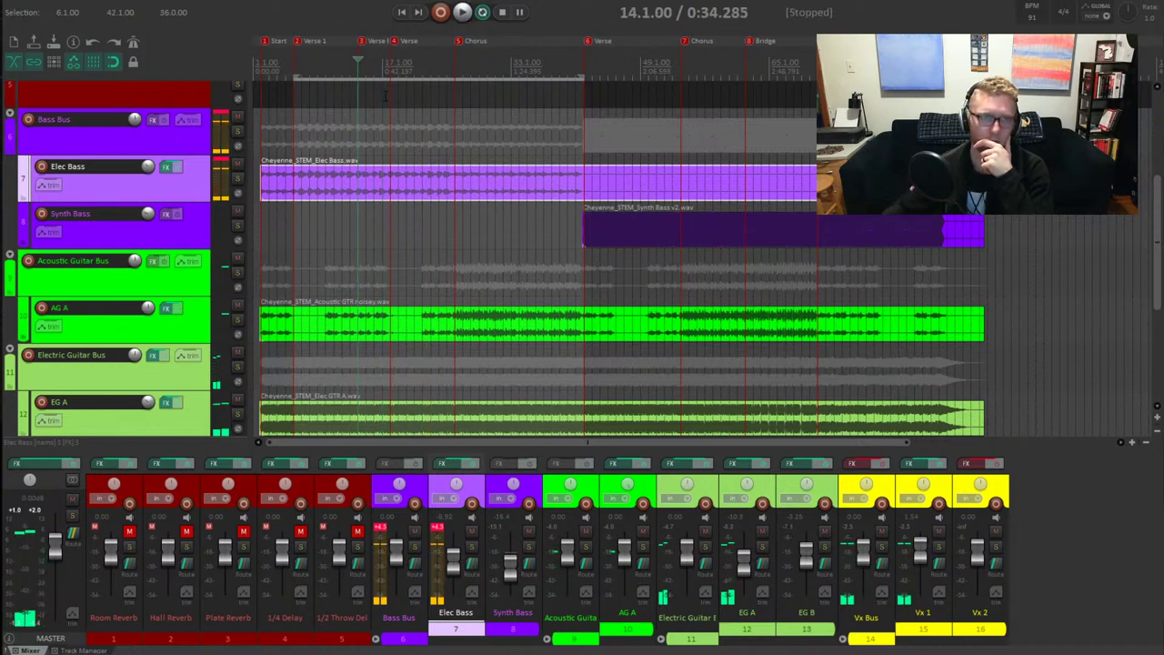
key(space)
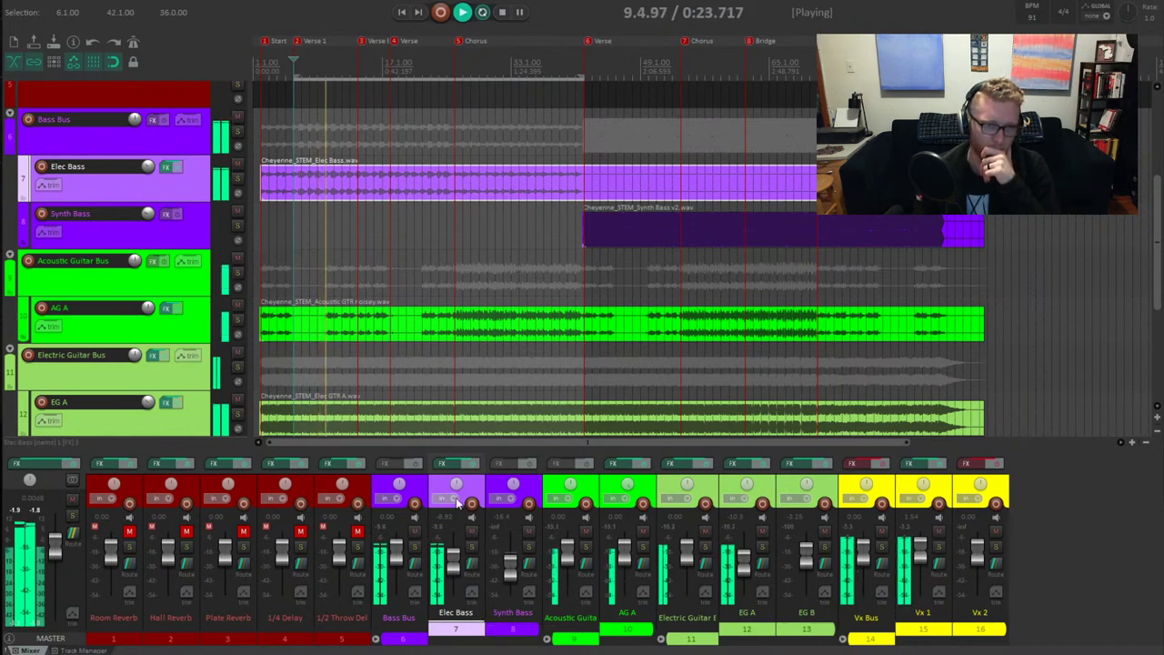
In the Elec Bass effects chain, move C1 comp below GTR Stomp 2, enable it and lower its threshold to -20.2
click(445, 463)
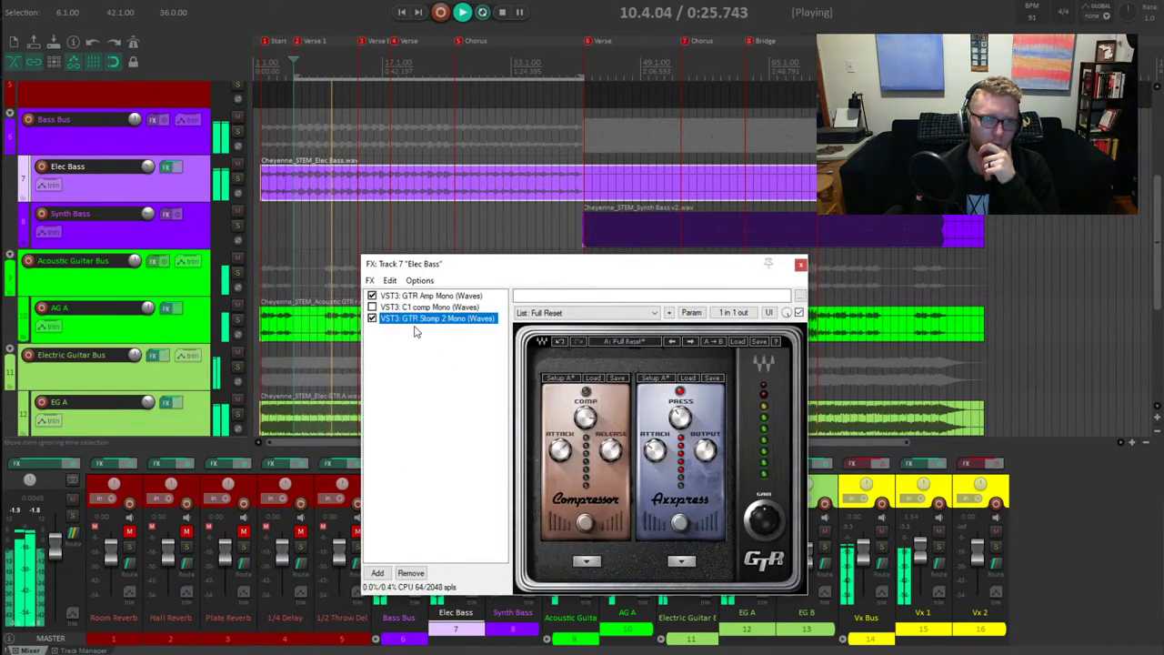
drag(413, 309, 424, 368)
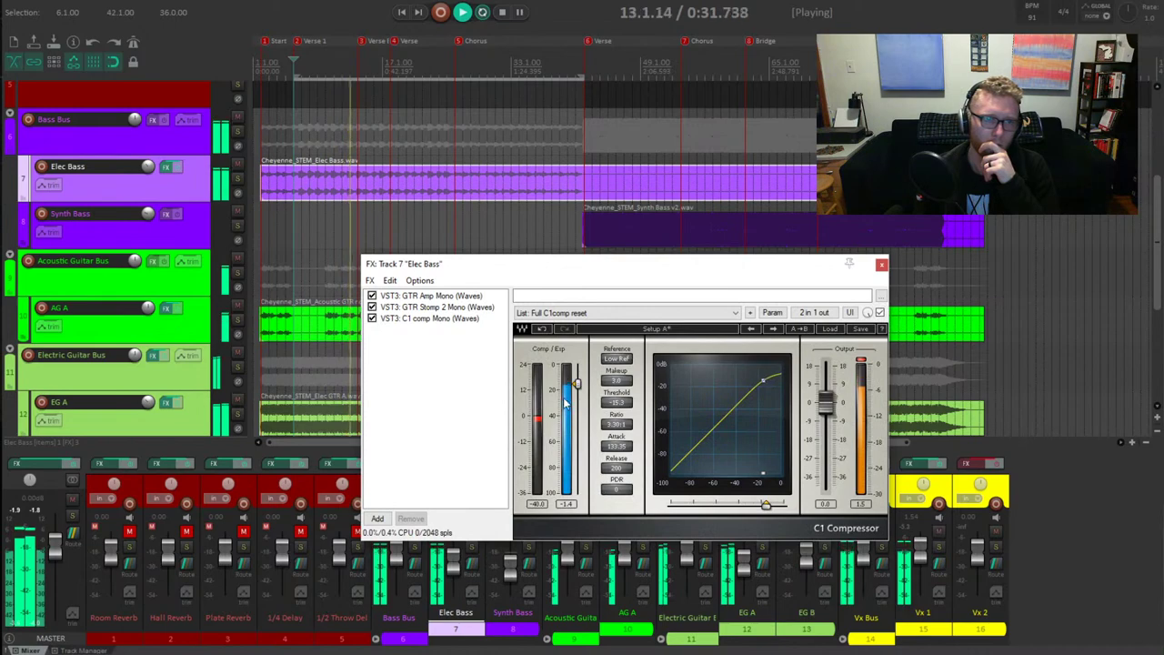
drag(577, 382, 577, 389)
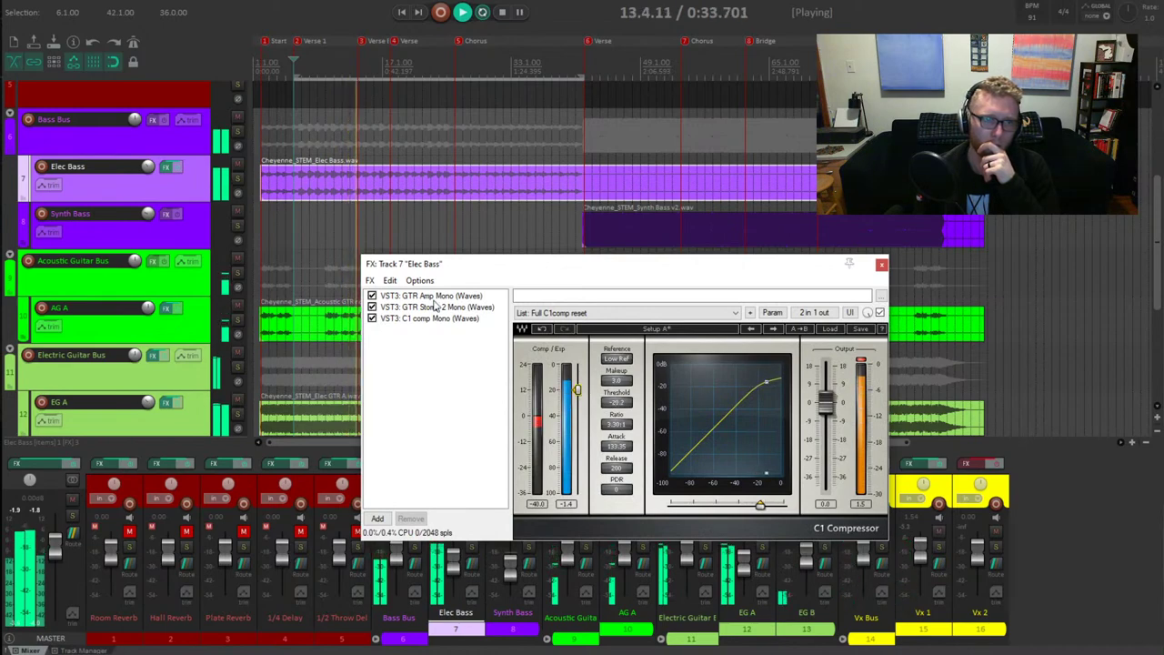
Move GTR Stomp 2 above GTR Amp in the Elec Bass effects chain and bypass C1 comp
click(436, 296)
click(445, 307)
drag(446, 308, 444, 296)
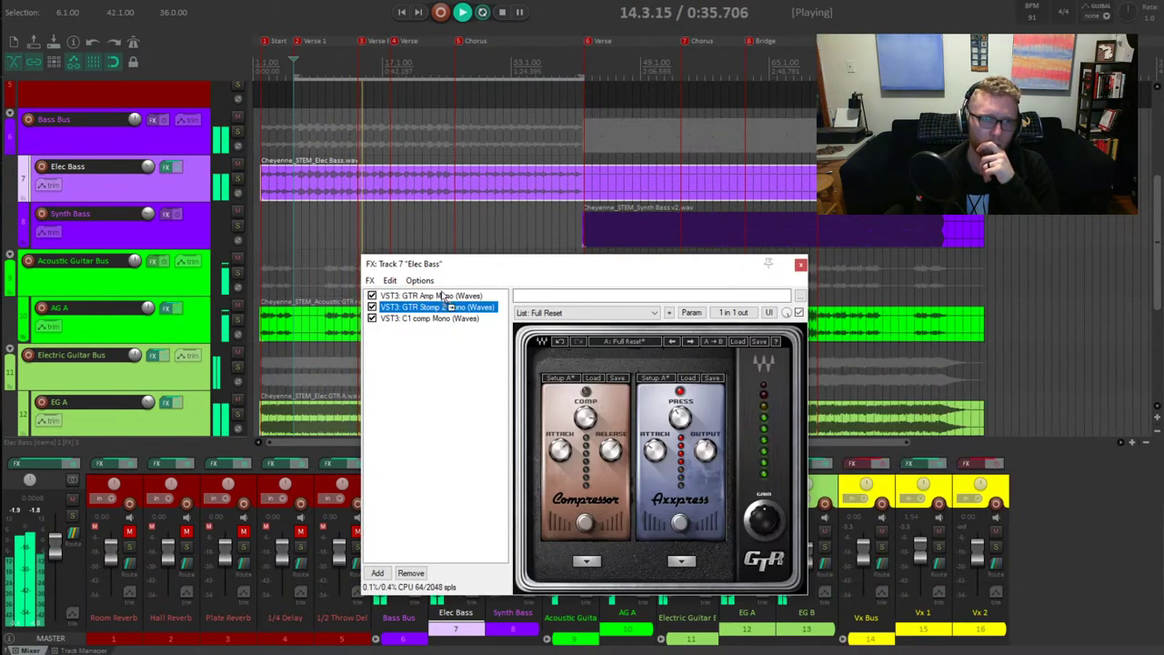
click(433, 319)
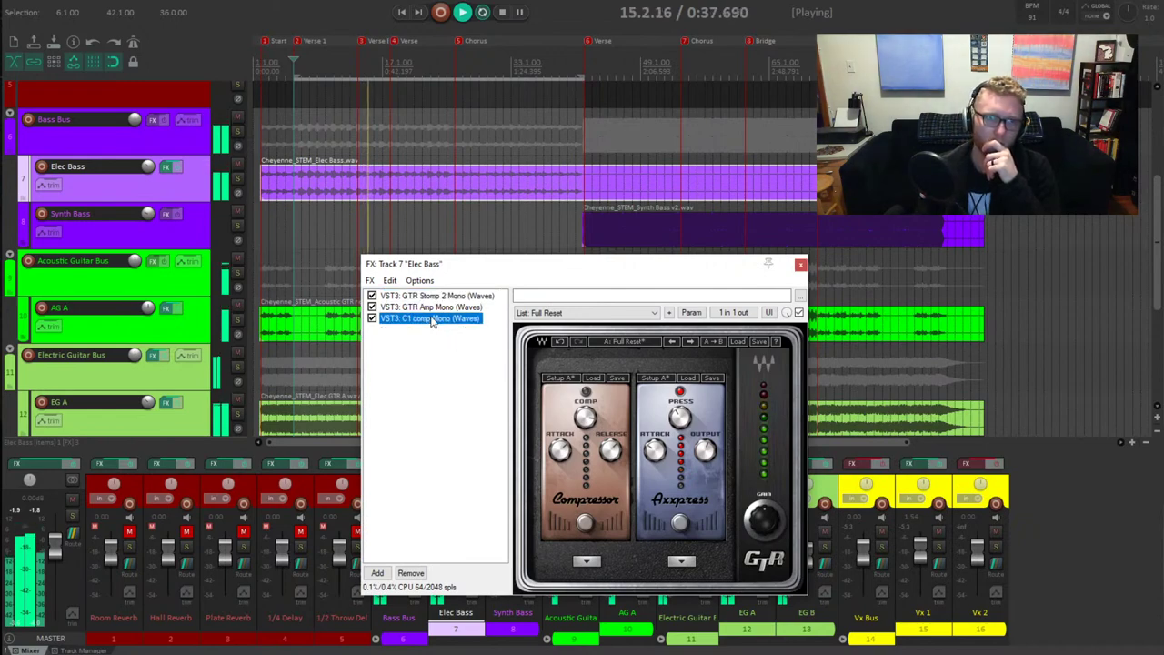
click(372, 318)
Compare GTR Stomp 2 against its bypassed sound during playback, and close the Elec Bass effects window
click(400, 295)
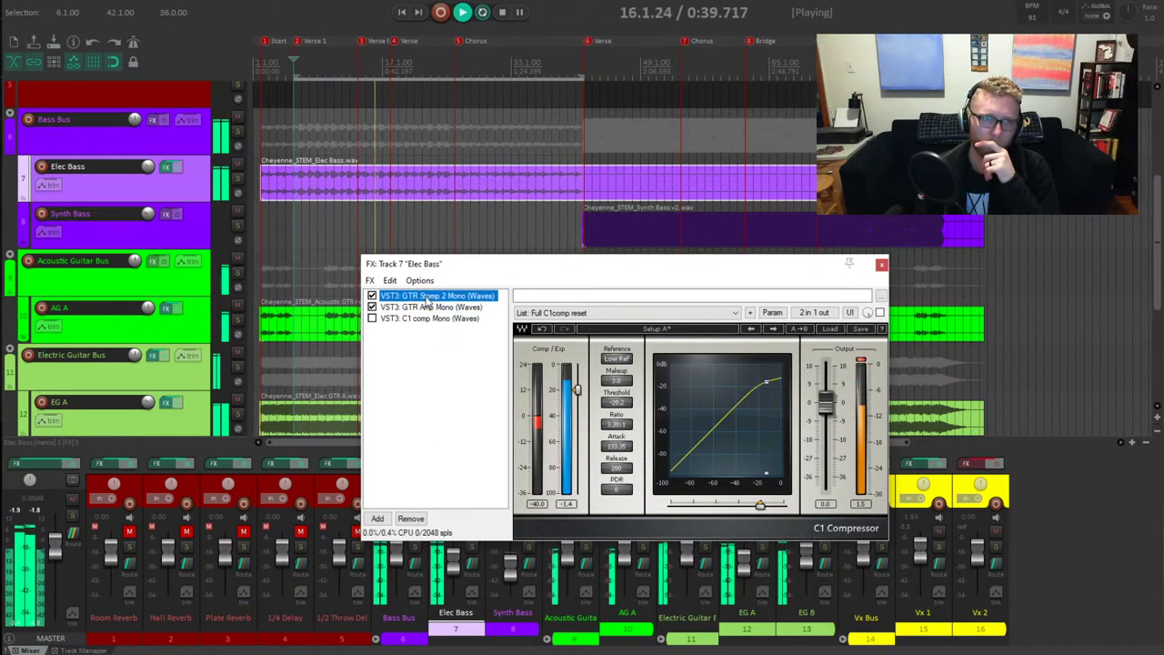
click(688, 429)
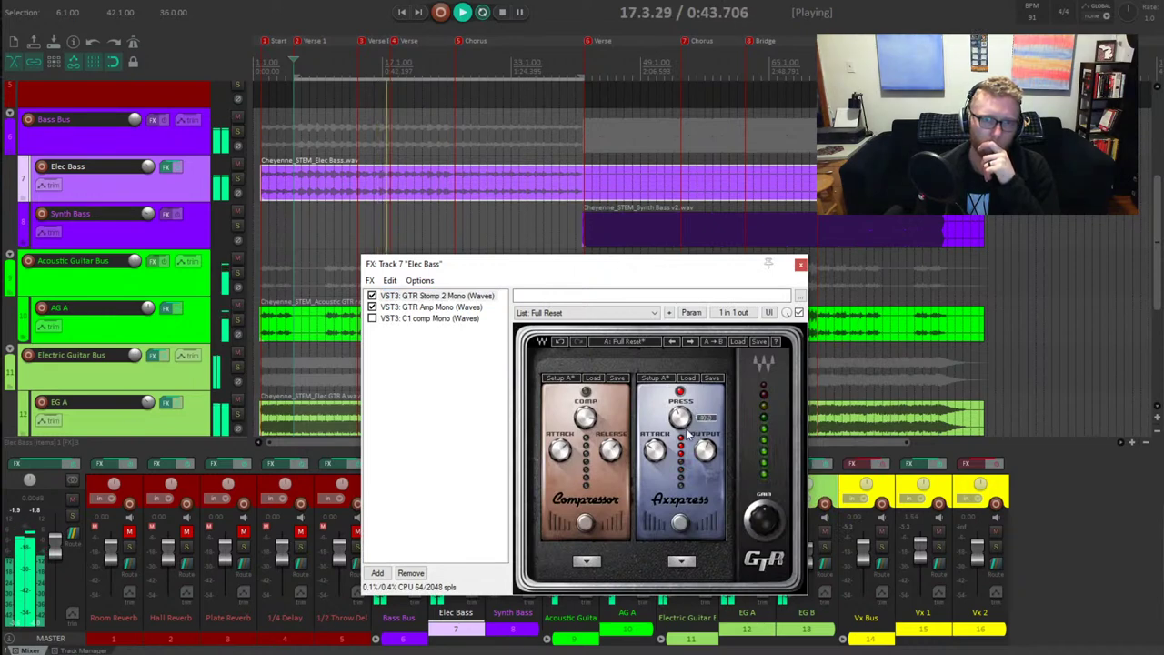
mouse_move(705, 449)
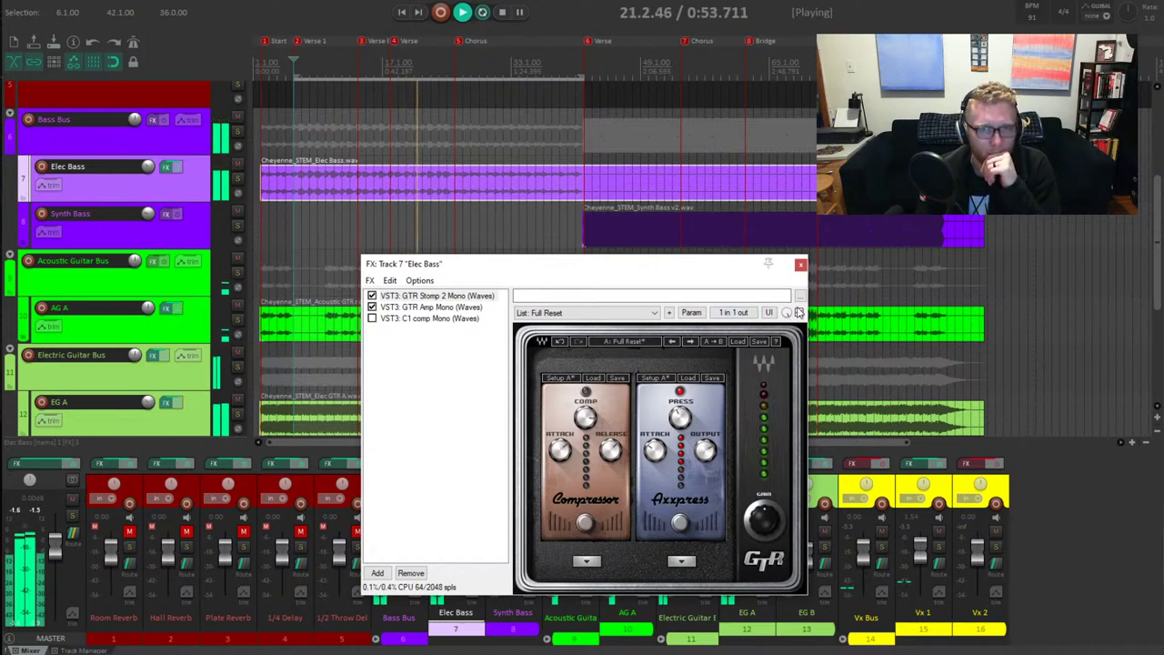
click(799, 313)
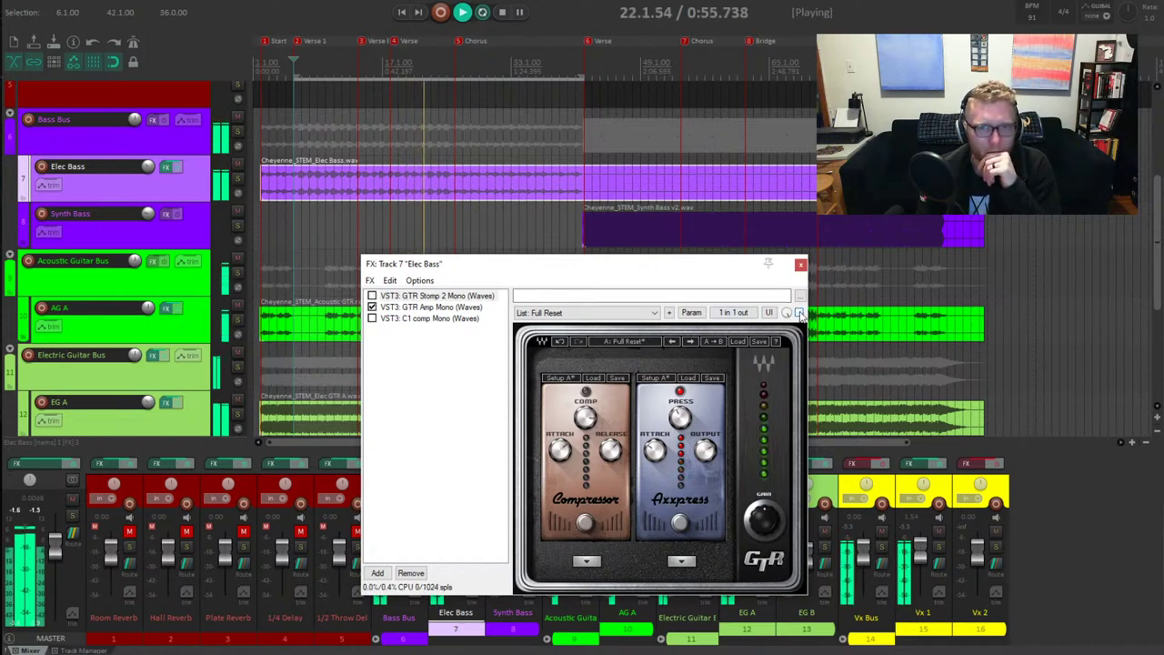
click(799, 313)
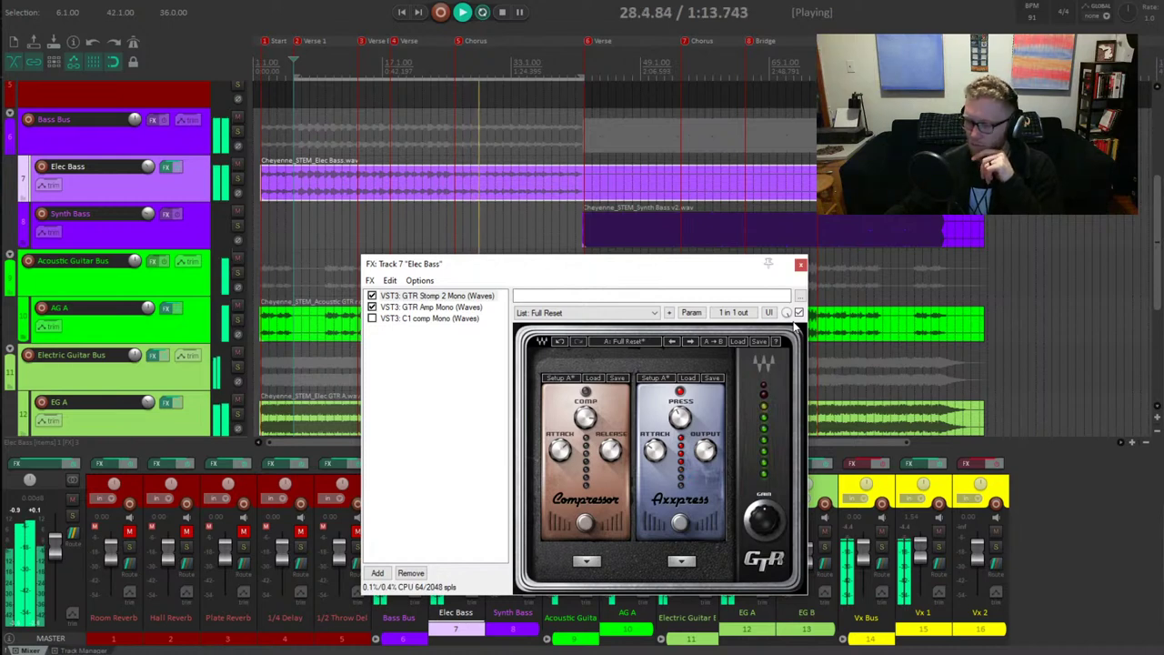
key(space)
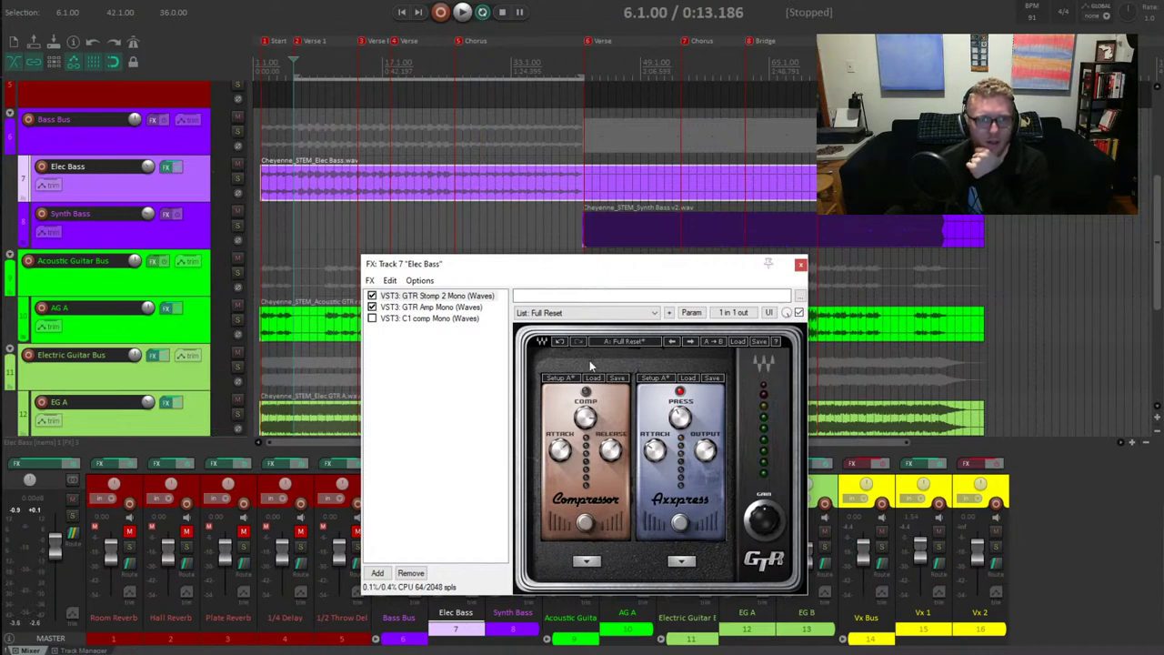
click(800, 265)
Listen to the verse from 13.1.00 and 11.1.00, with the Elec Bass effects window reopened and moved clear of the tracks
mouse_move(335, 174)
mouse_down()
mouse_move(357, 179)
mouse_move(346, 189)
mouse_up()
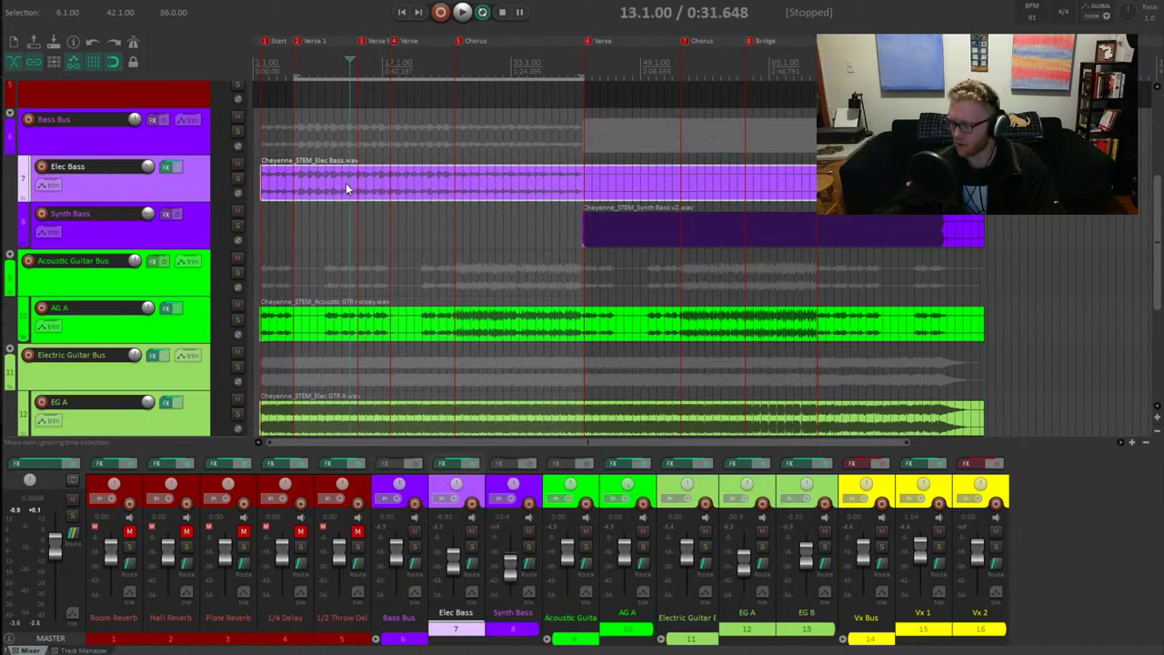
key(space)
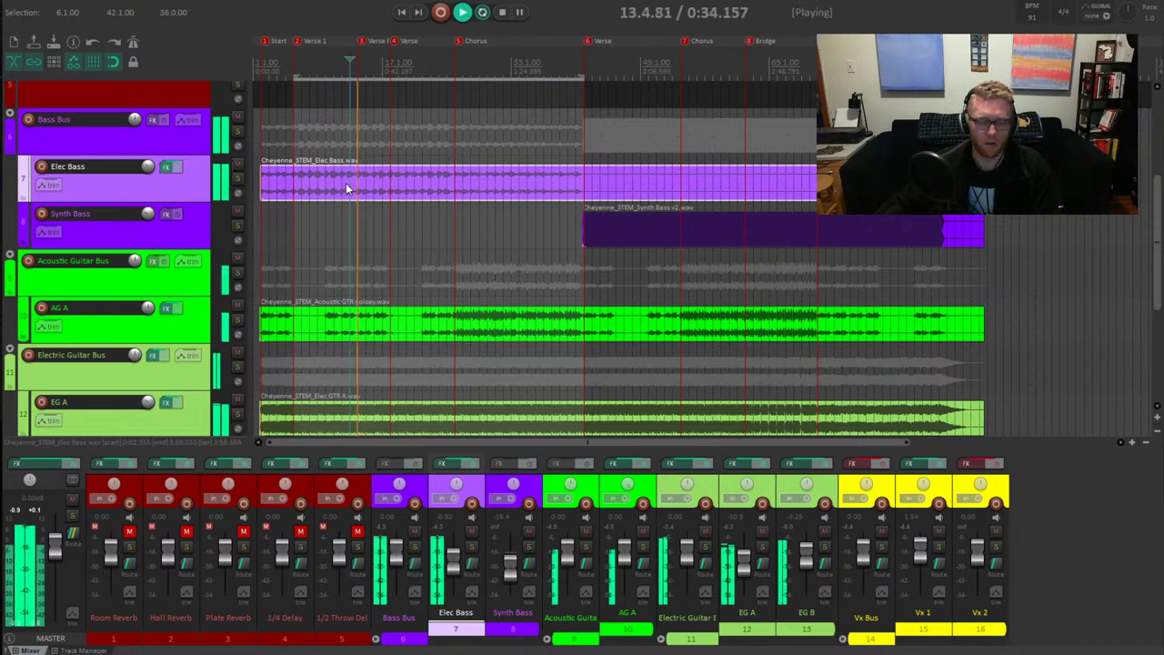
key(space)
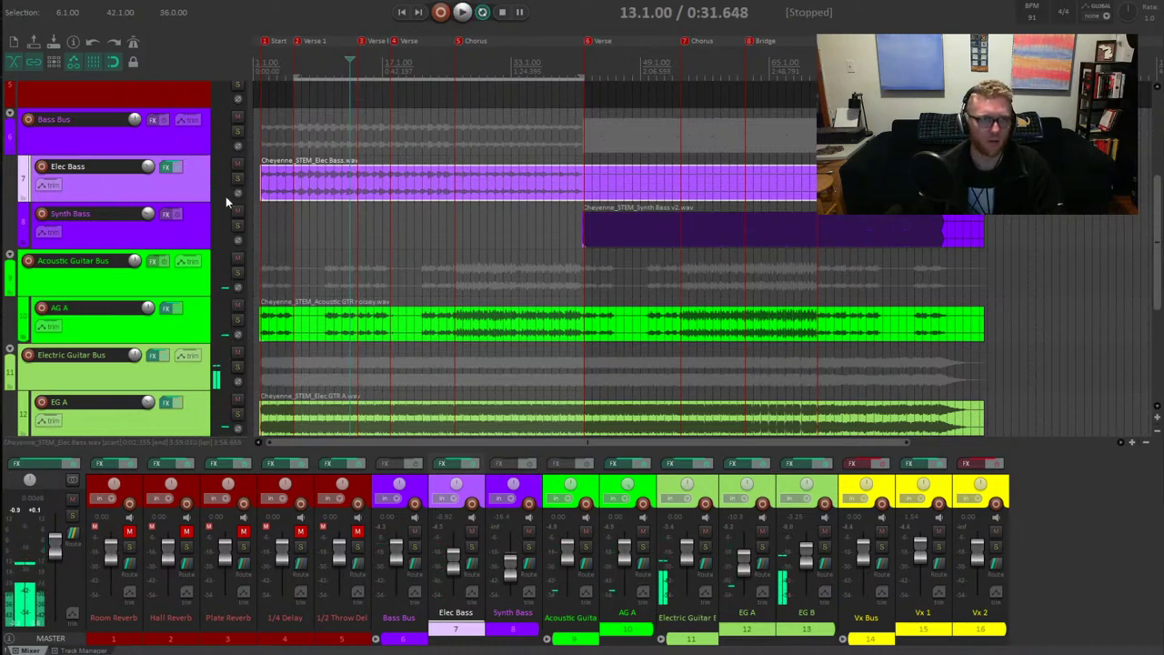
click(332, 176)
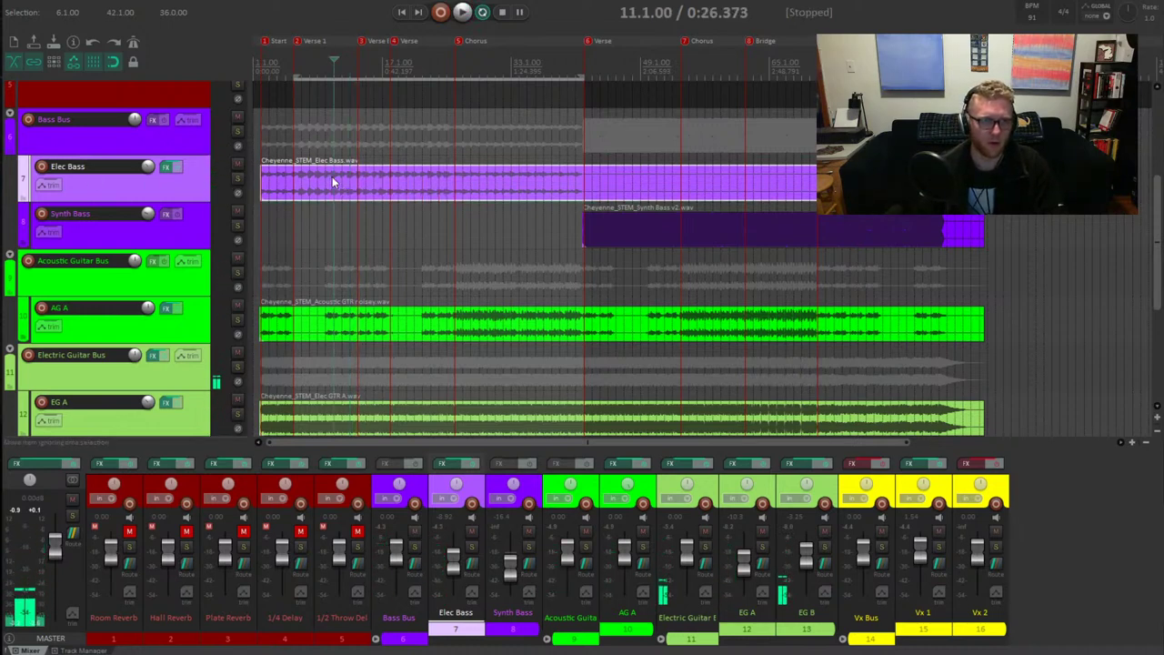
click(164, 169)
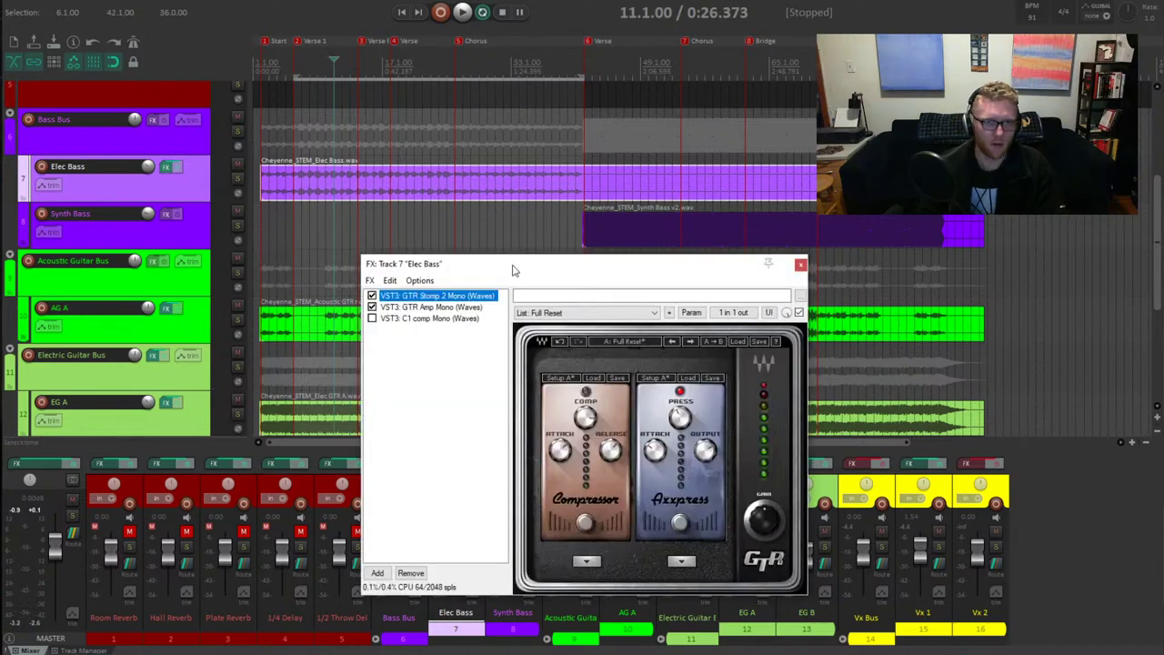
drag(504, 264, 1039, 194)
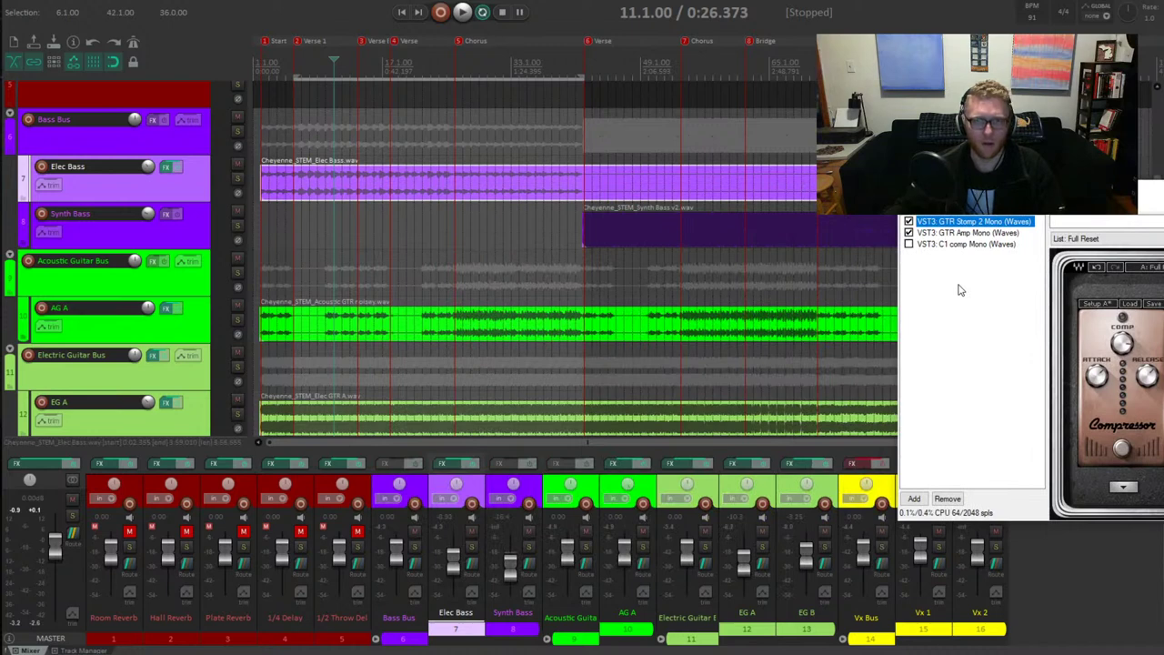
key(space)
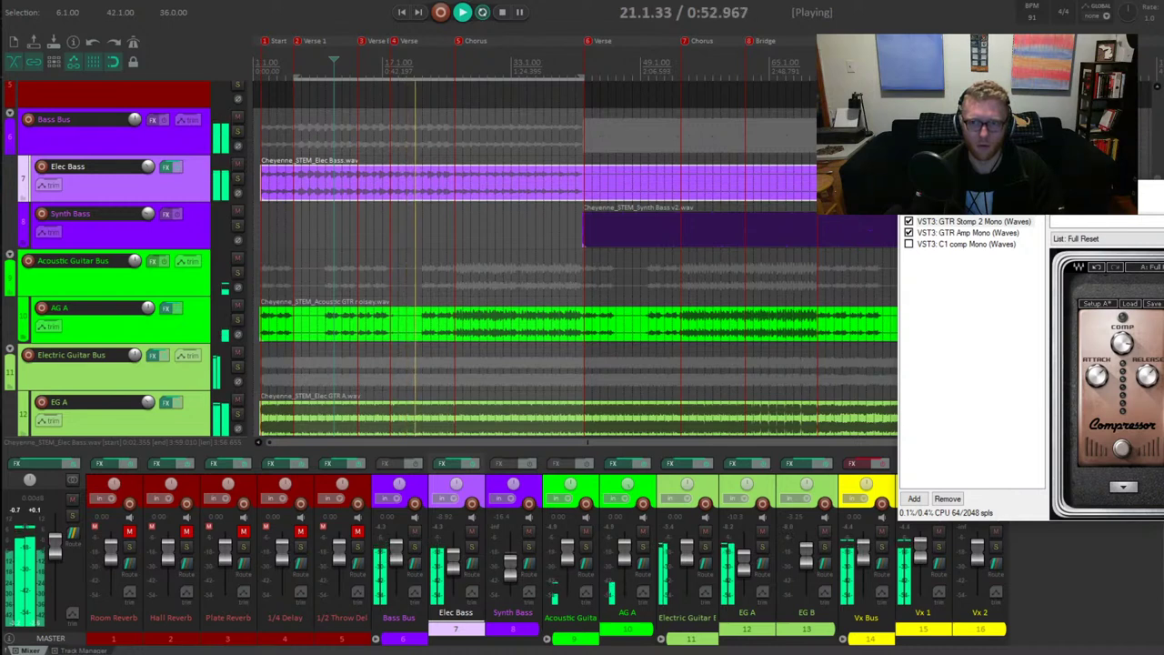
key(space)
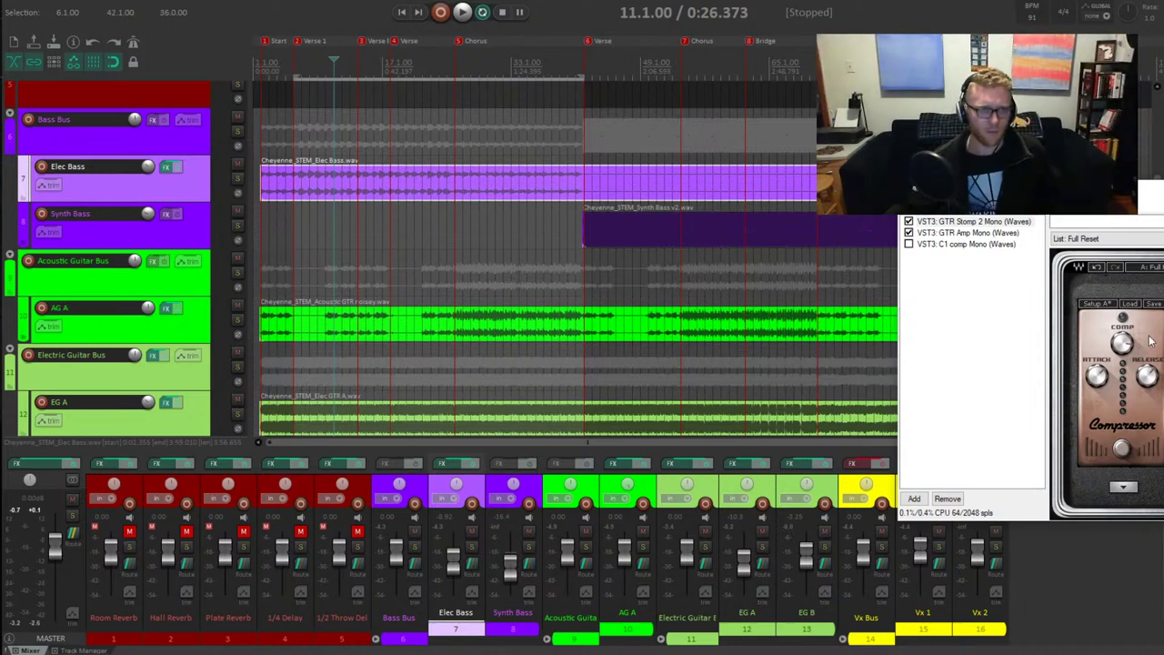
Shorten the time selection to end at the Chorus marker at 26.1.00 and play from 7.1.00
click(327, 188)
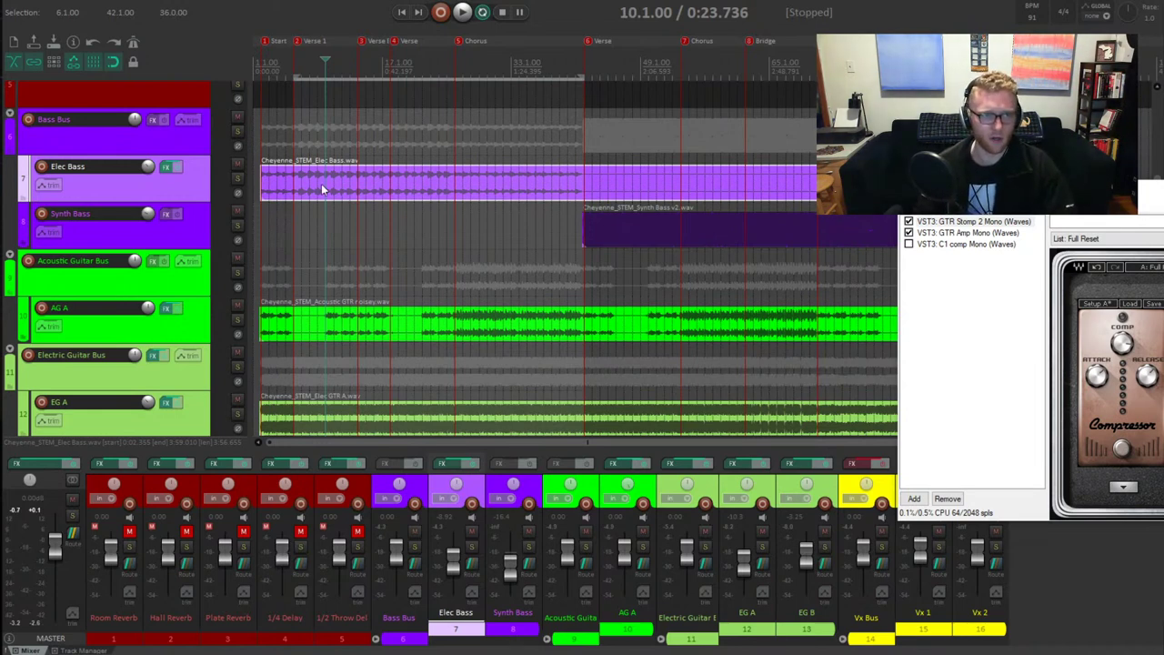
click(302, 174)
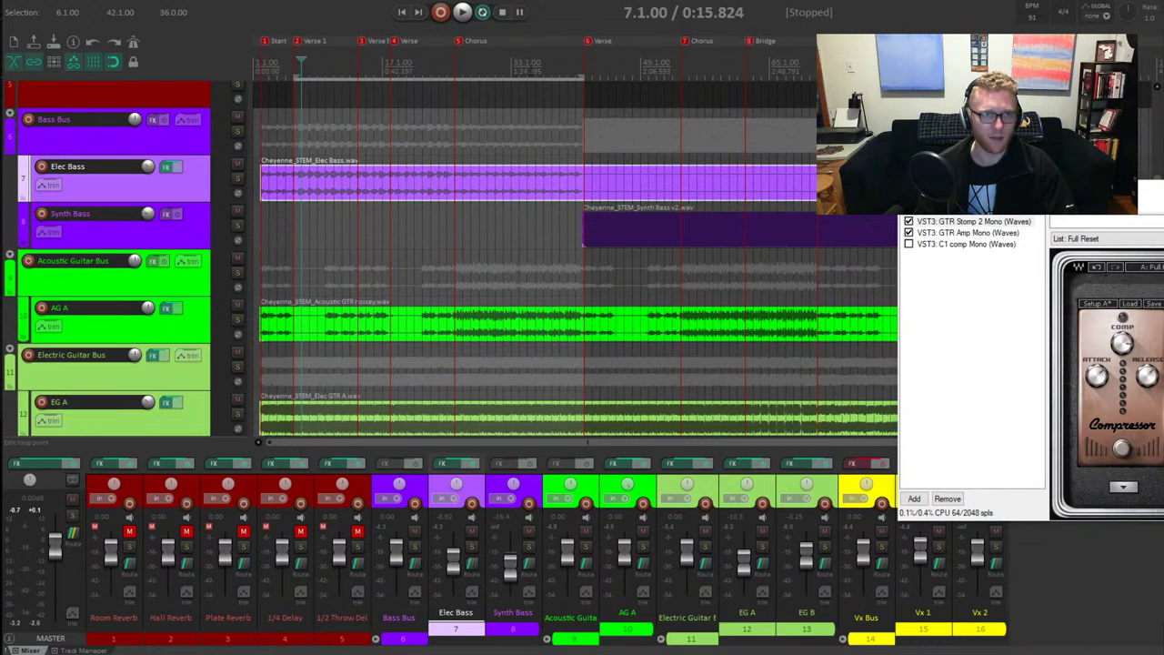
drag(582, 78, 450, 94)
key(space)
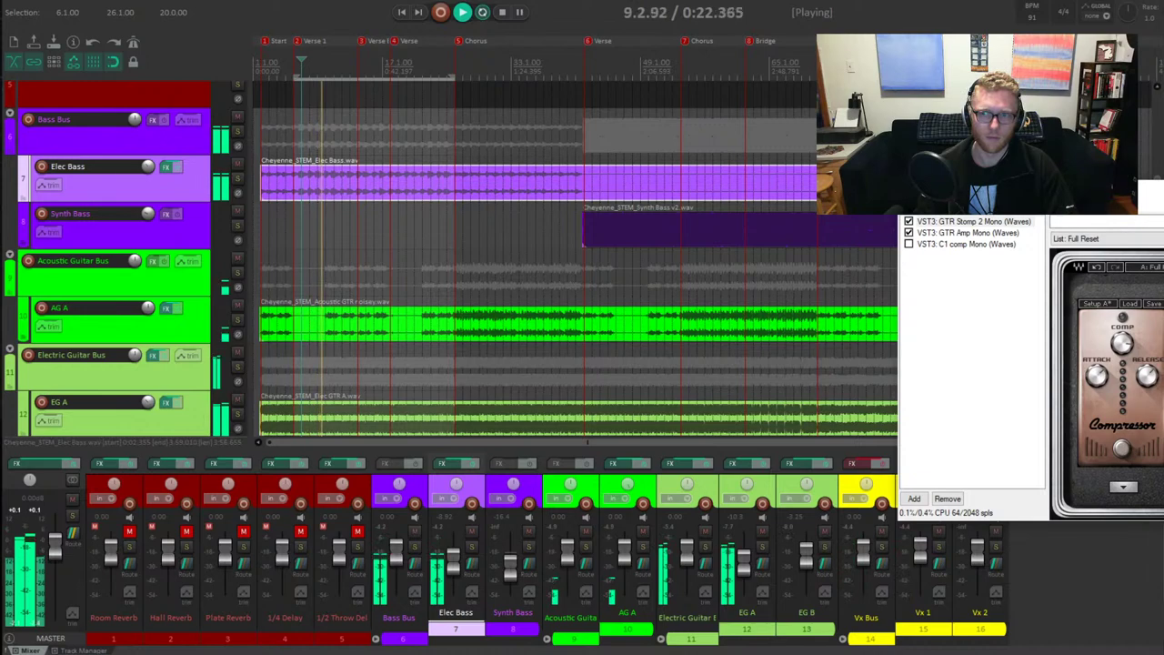
key(space)
Replay the start of Verse 1 from 7.1.00 several times to examine the Elec Bass notes, and close its effects window
scroll(317, 188, up, 3)
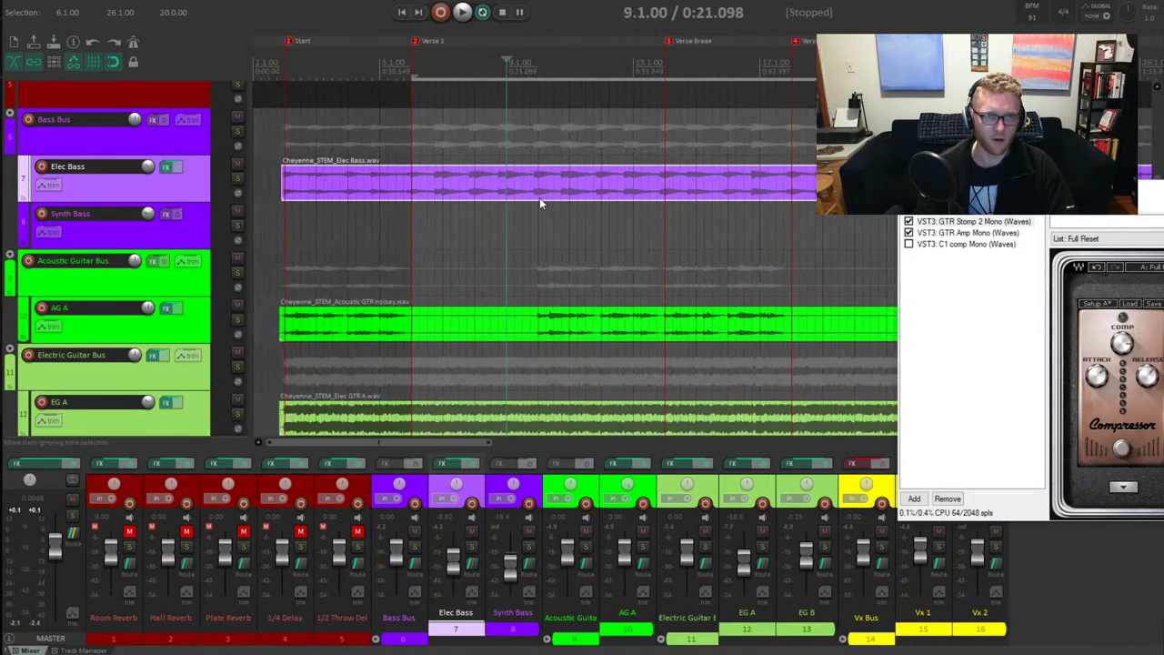
scroll(533, 196, up, 1)
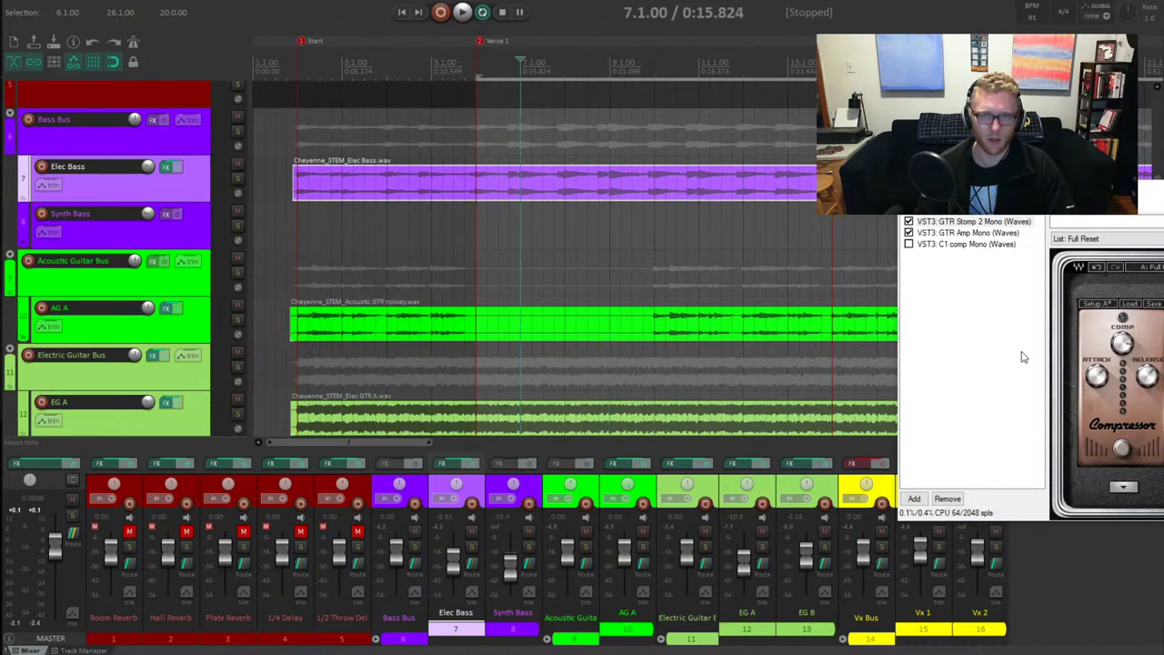
key(space)
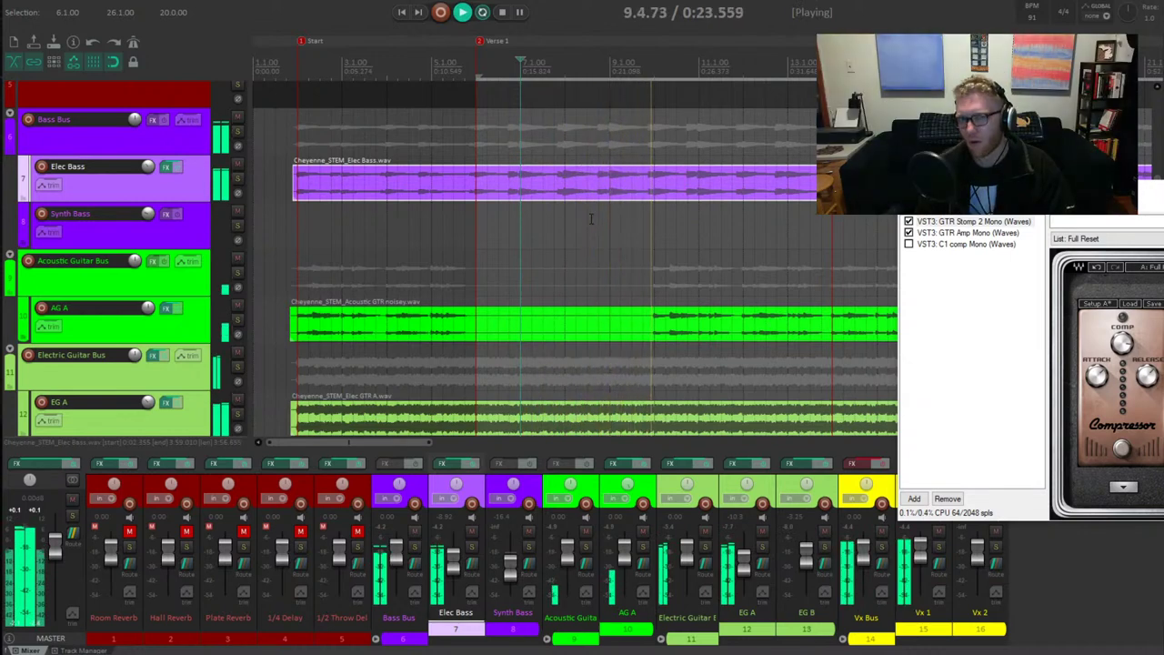
key(space)
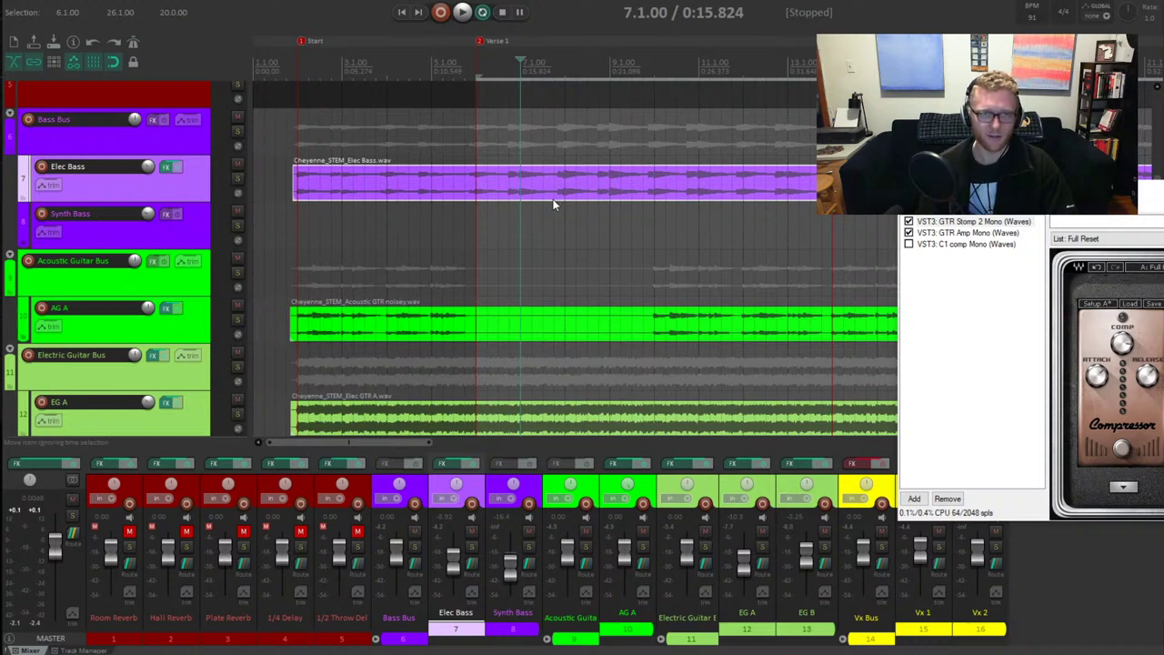
key(space)
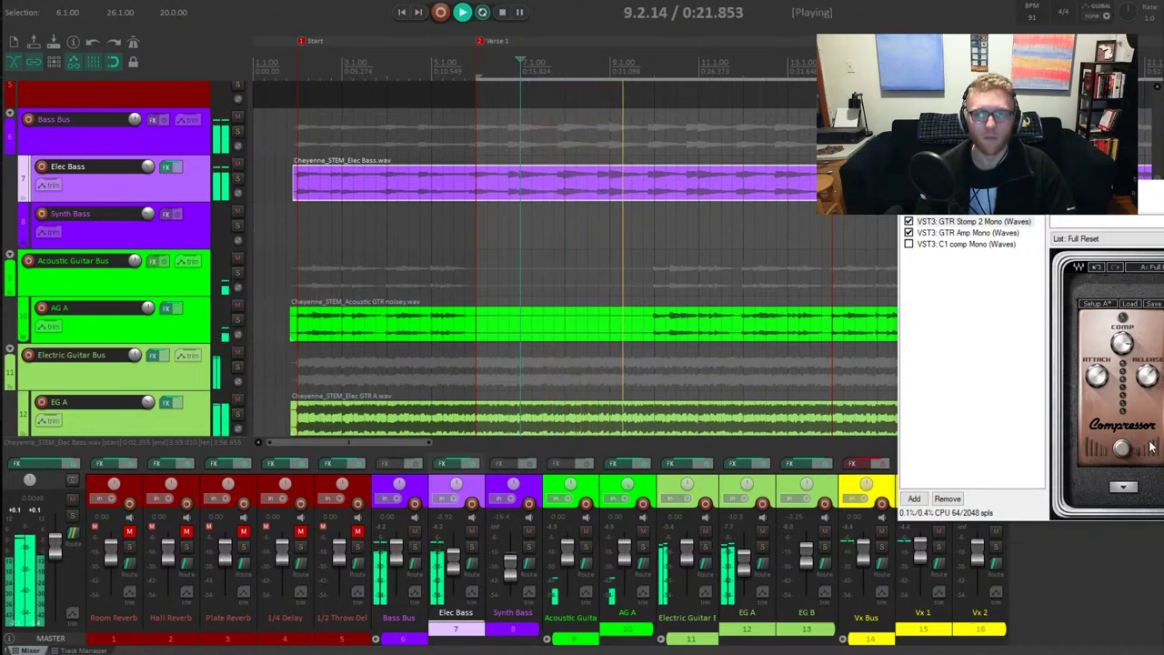
key(space)
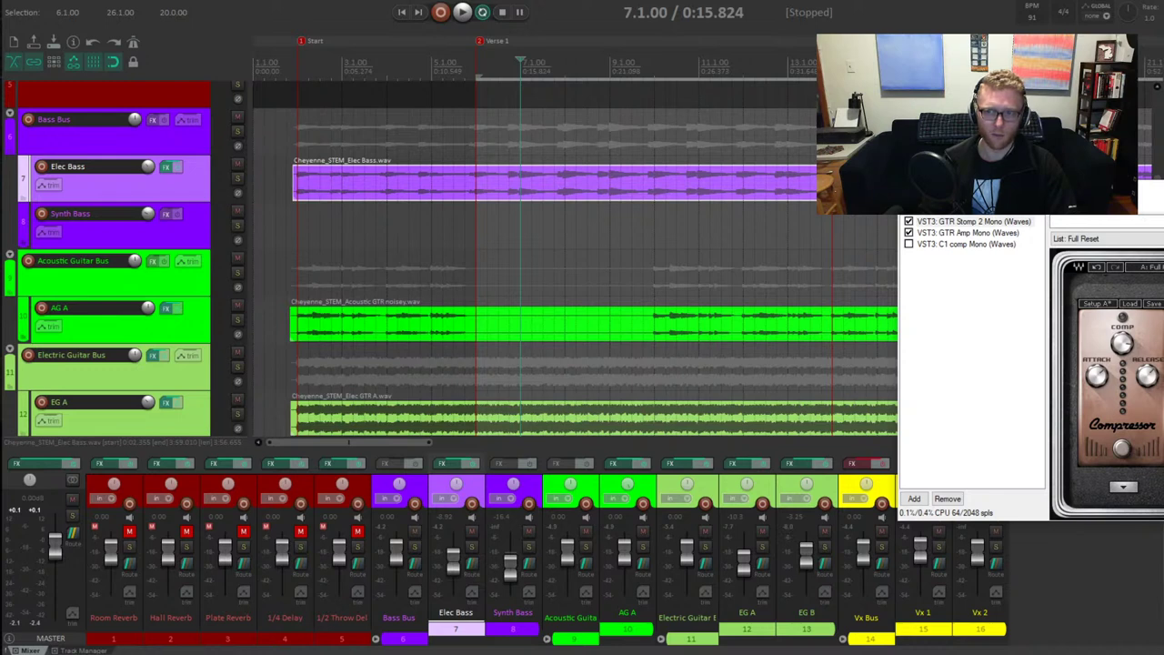
key(space)
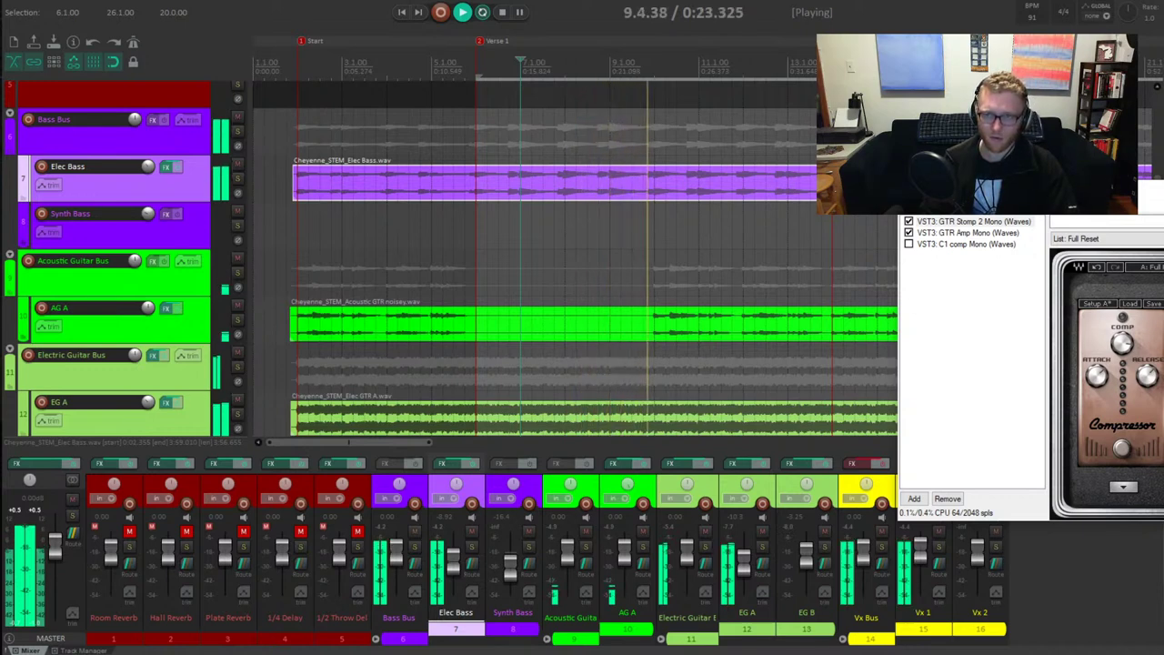
key(space)
key(space)
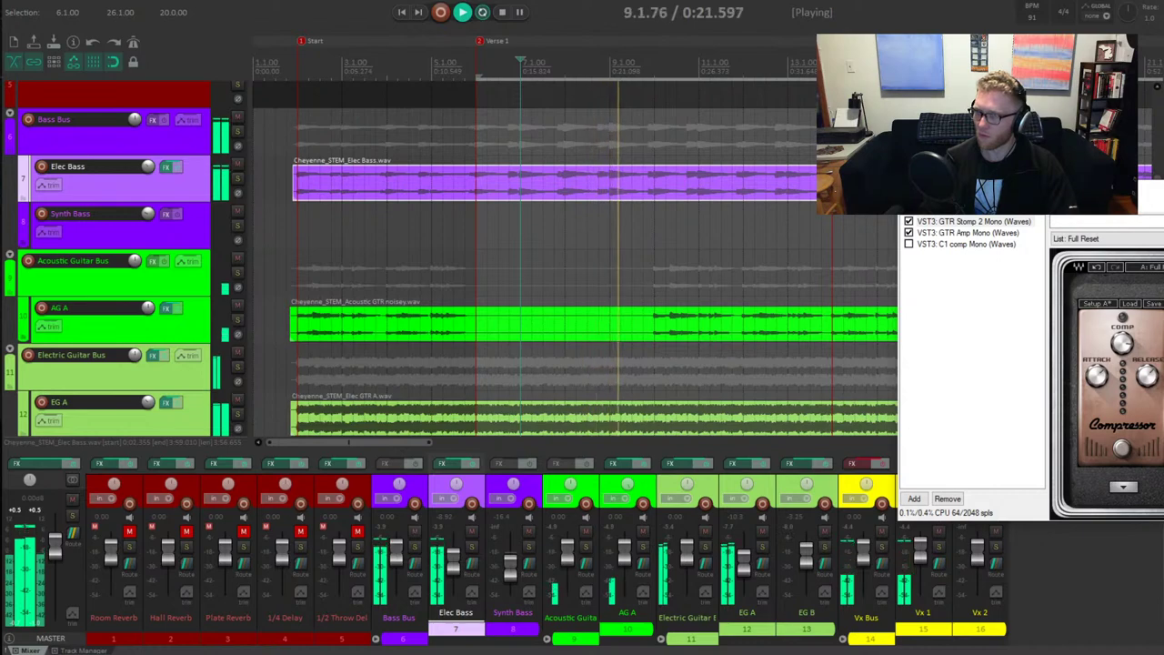
key(space)
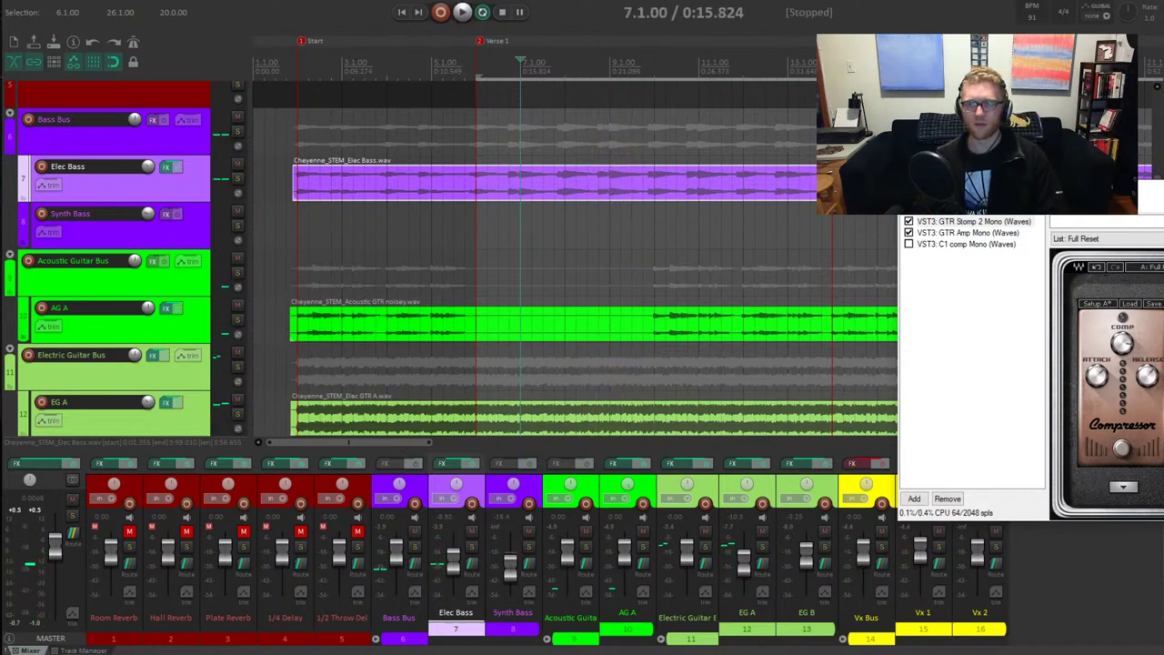
key(Escape)
scroll(680, 269, down, 5)
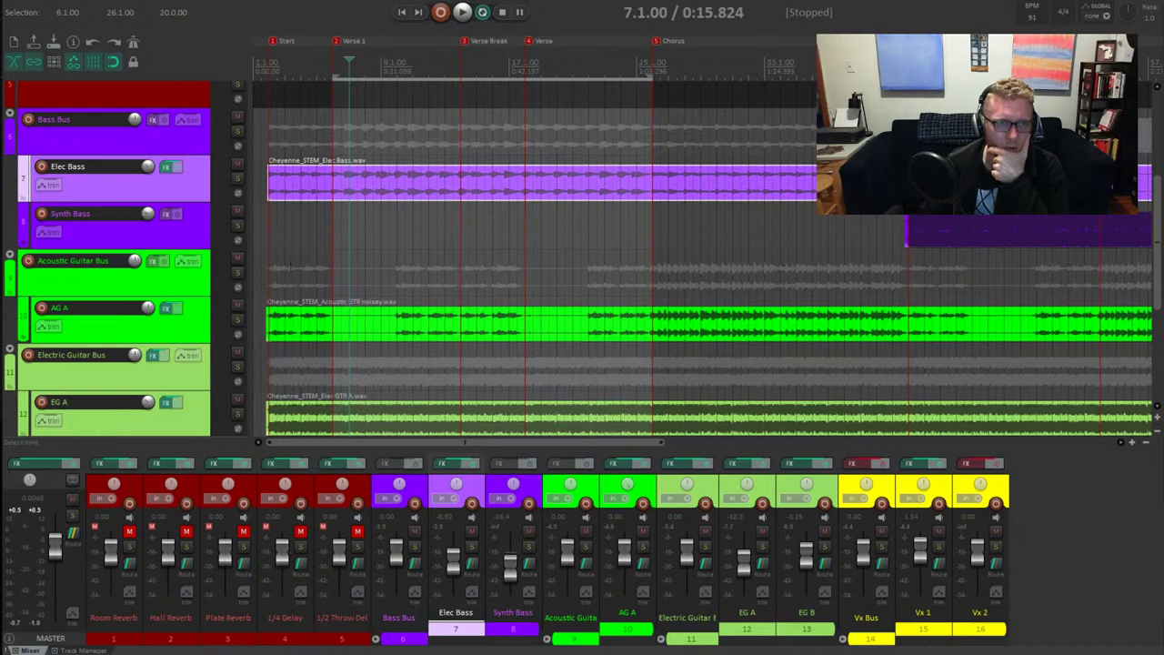
Listen to the song from its opening and from 38.3.00 through the Synth Bass entry, with the time selection cleared
click(273, 230)
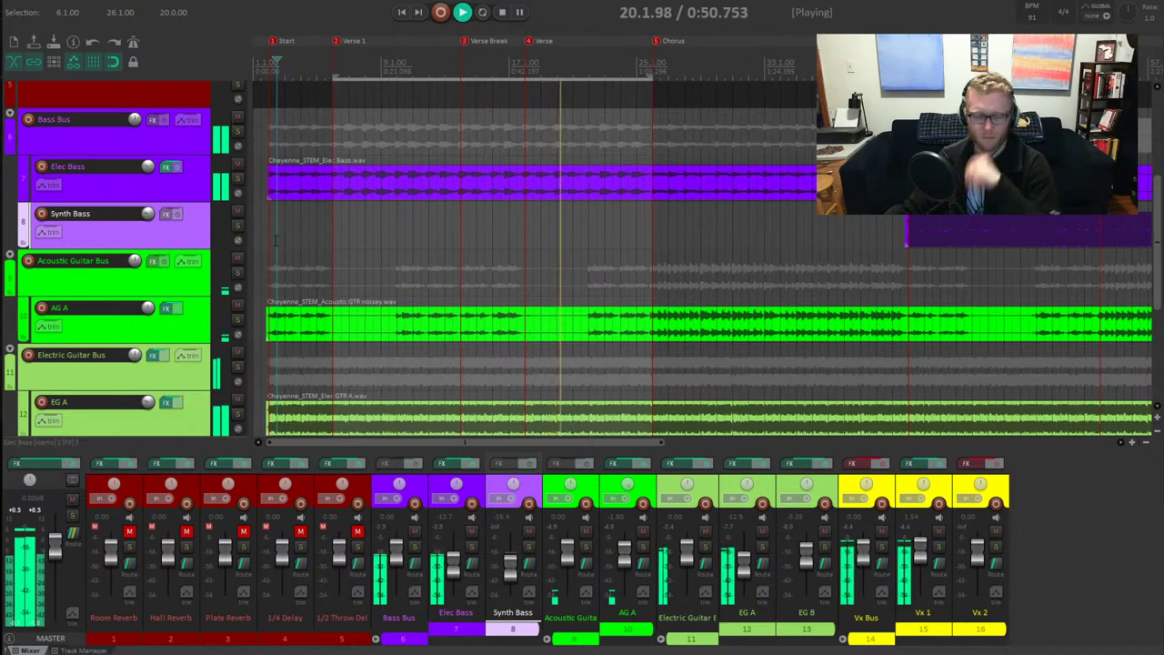
click(276, 240)
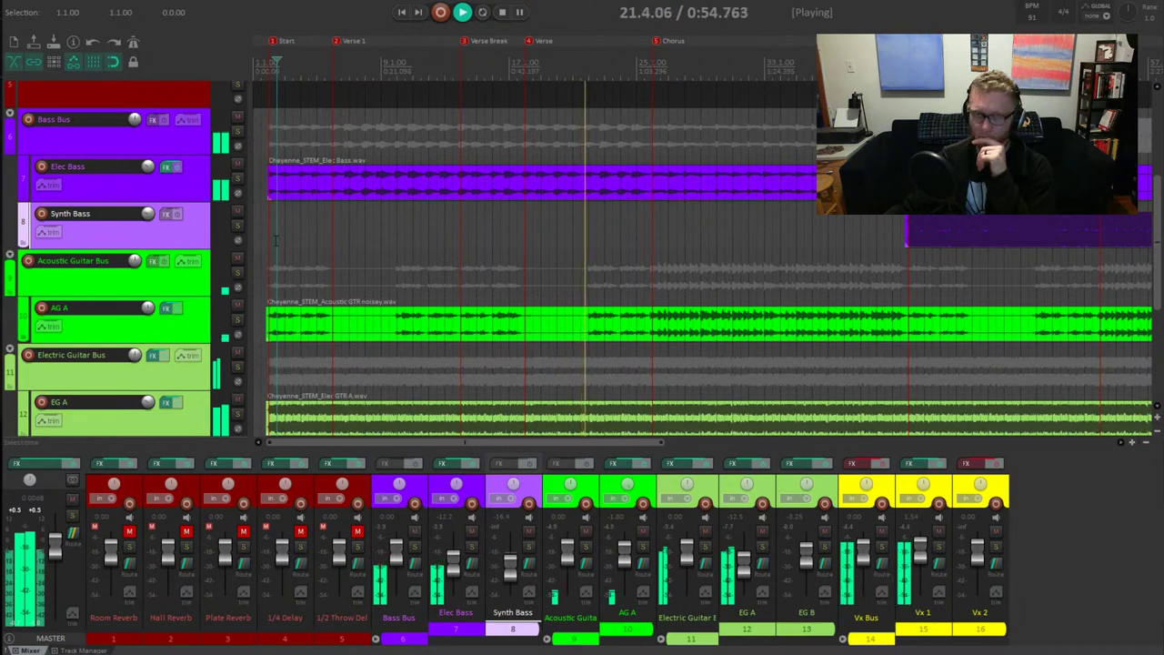
click(853, 66)
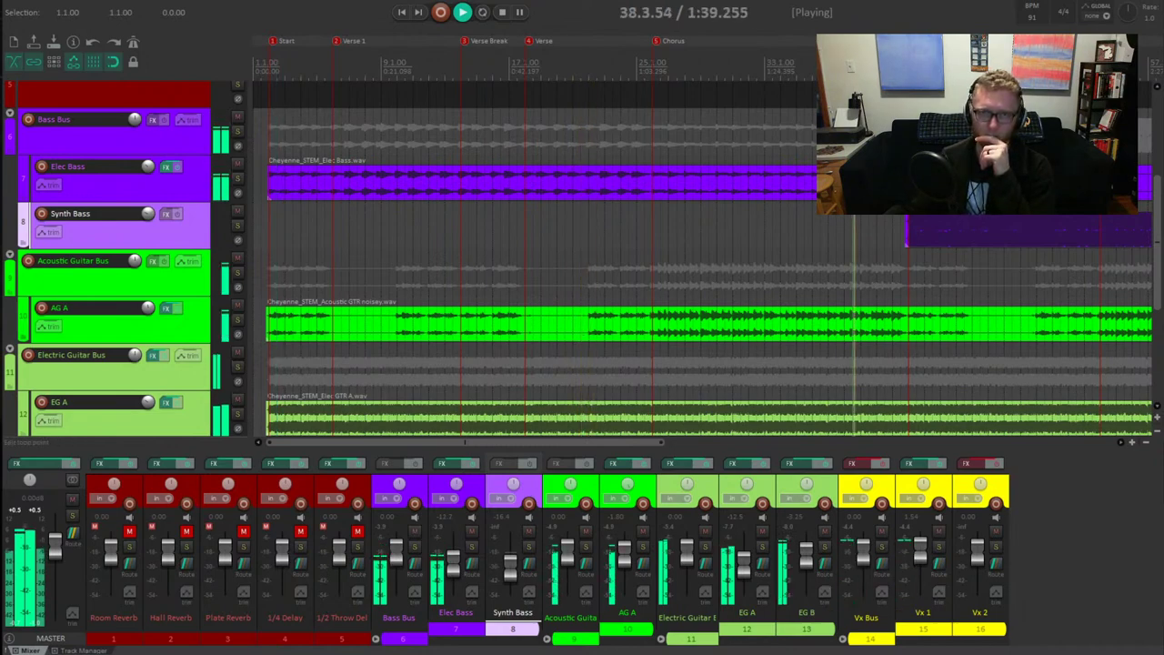
drag(401, 442, 610, 455)
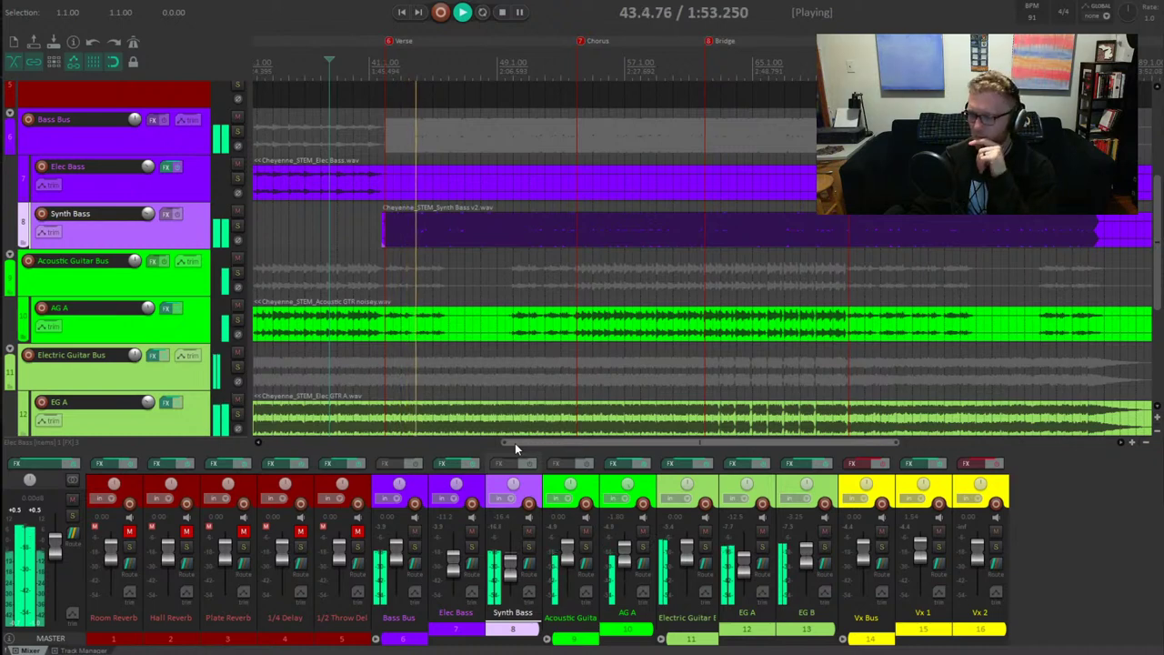
key(space)
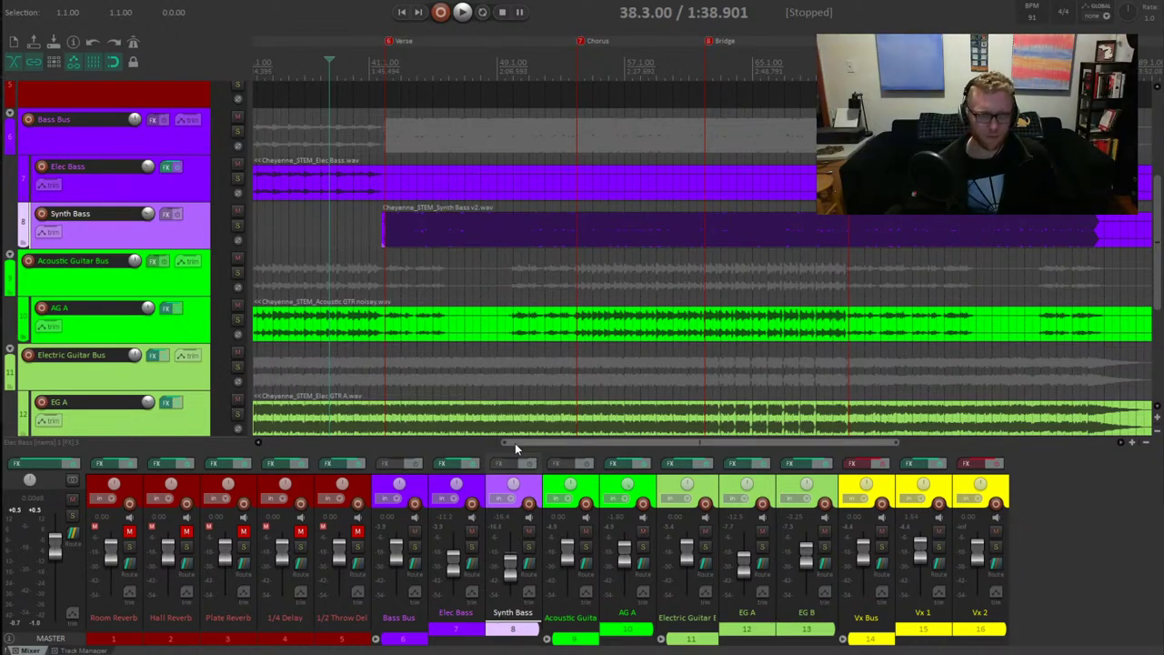
Play Vx 1 from 45.1.00, set the time selection from 45.3.00 to 69.3.00, and restart playback at its start
scroll(170, 412, down, 5)
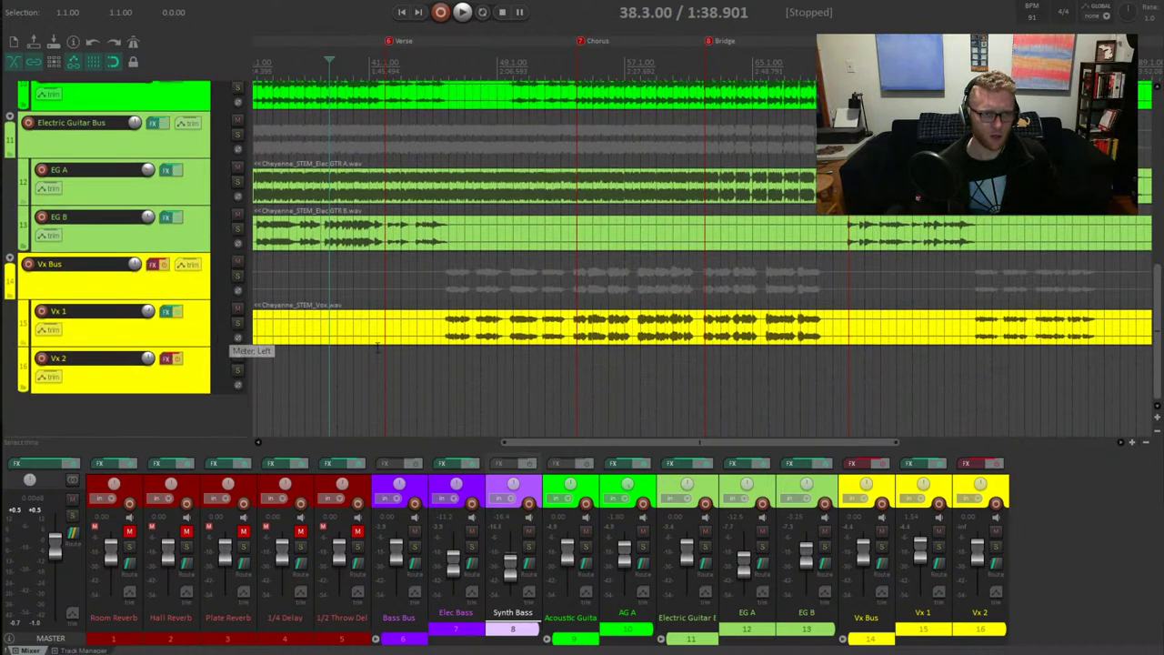
click(433, 333)
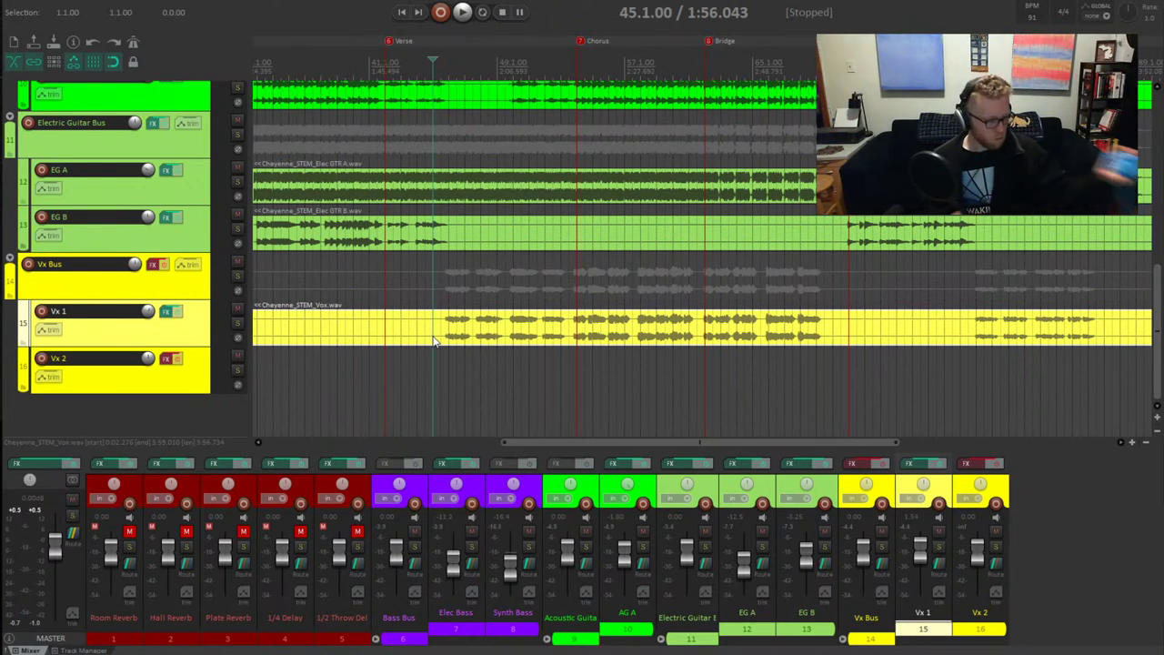
key(space)
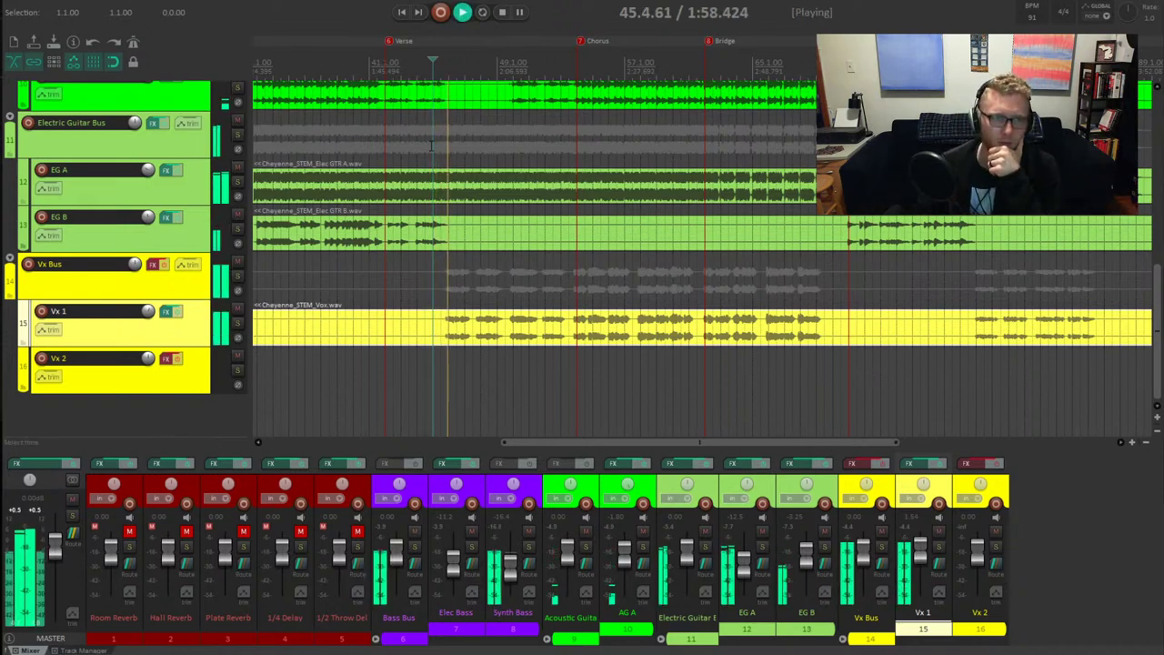
drag(440, 87, 840, 81)
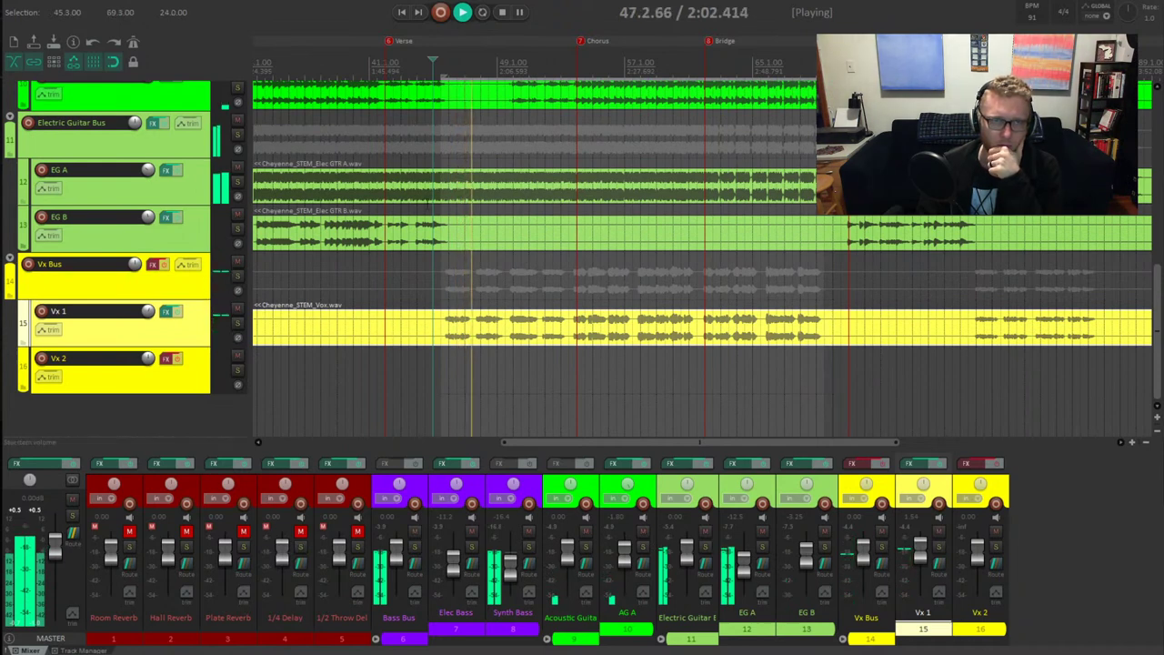
click(462, 12)
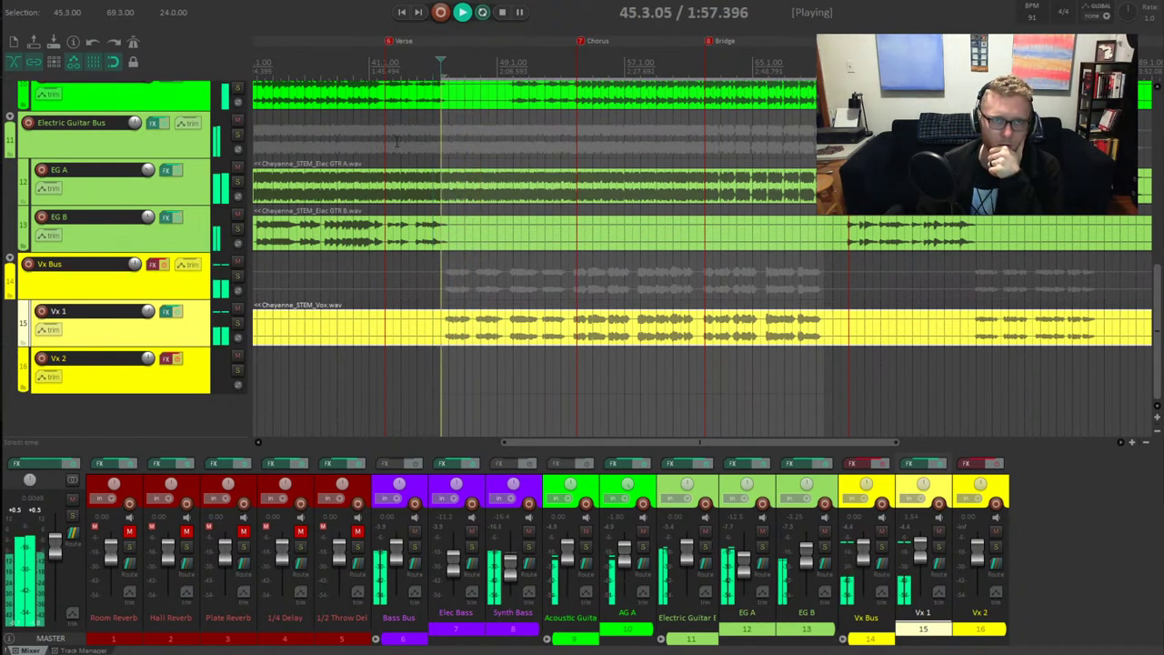
Open the Vx 1 effects window during playback and replay the vocals from 45.3.00
click(165, 311)
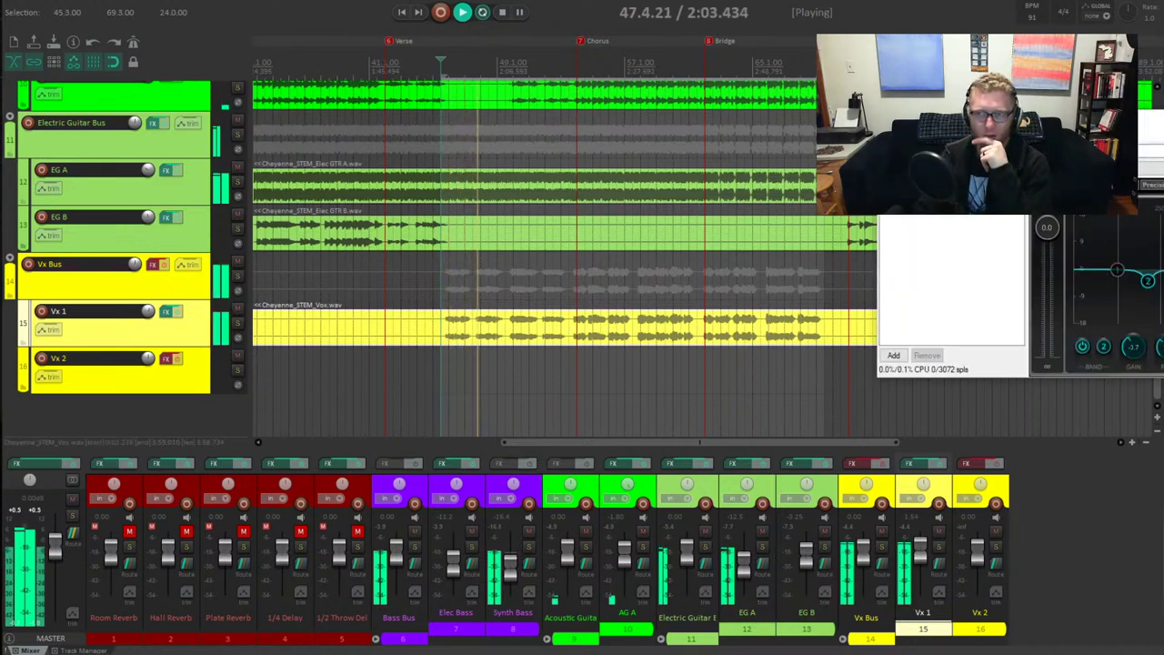
key(space)
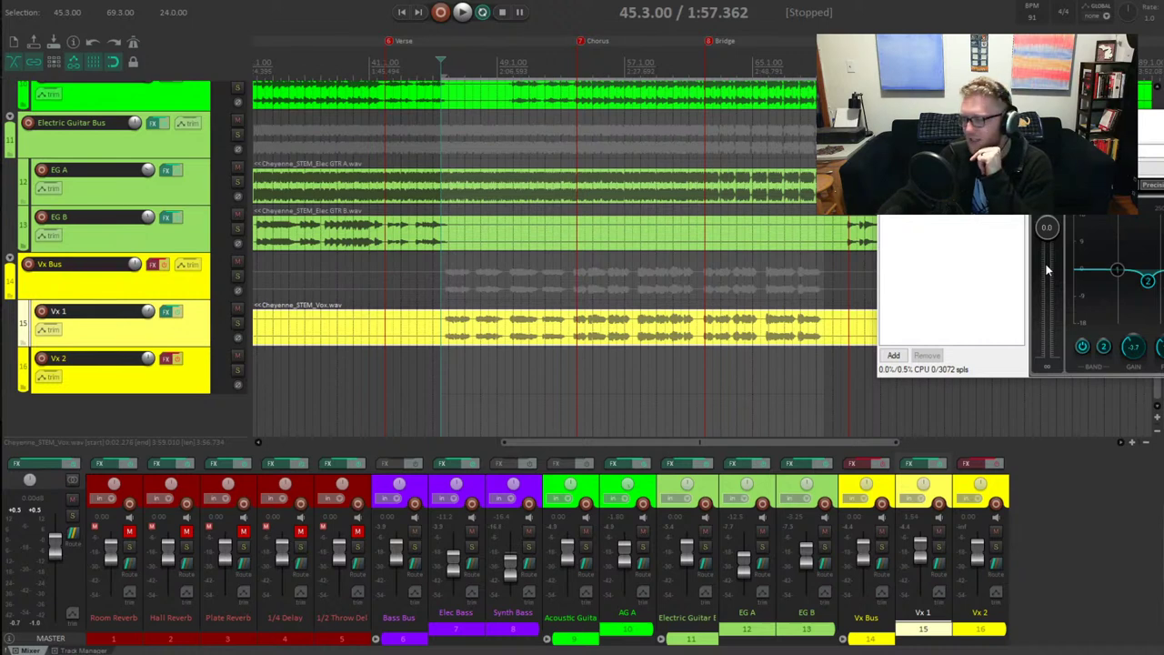
key(space)
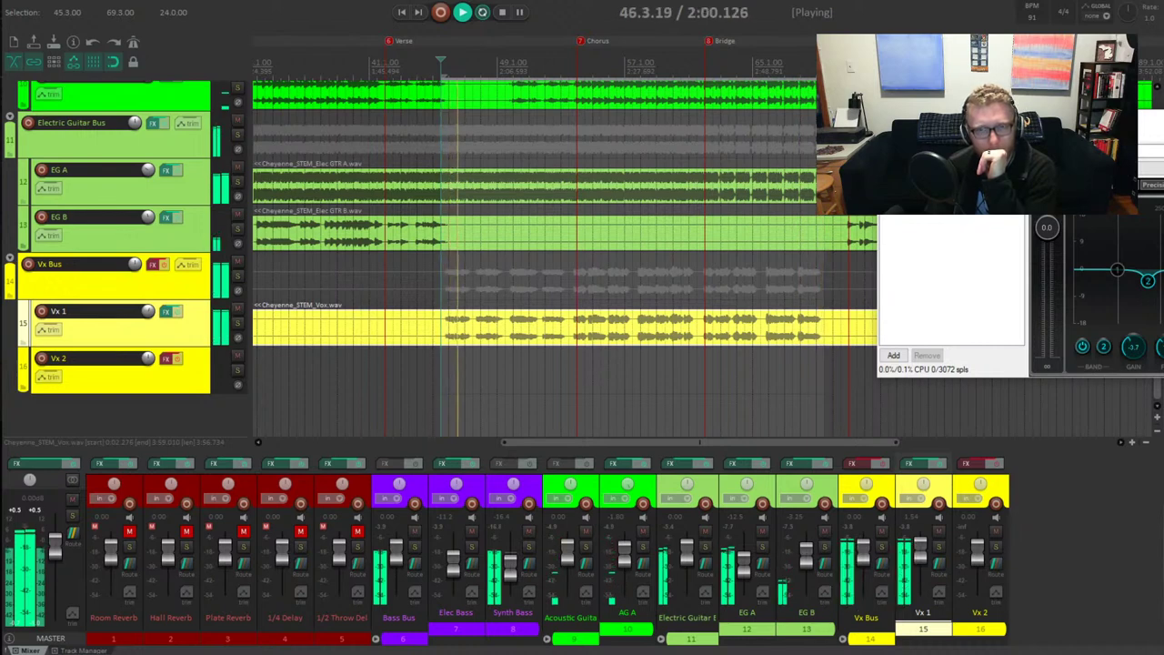
Play the lead-in to Verse 1 from 5.4.00 and examine the start of the first Vx 1 phrase closely
drag(878, 444, 630, 434)
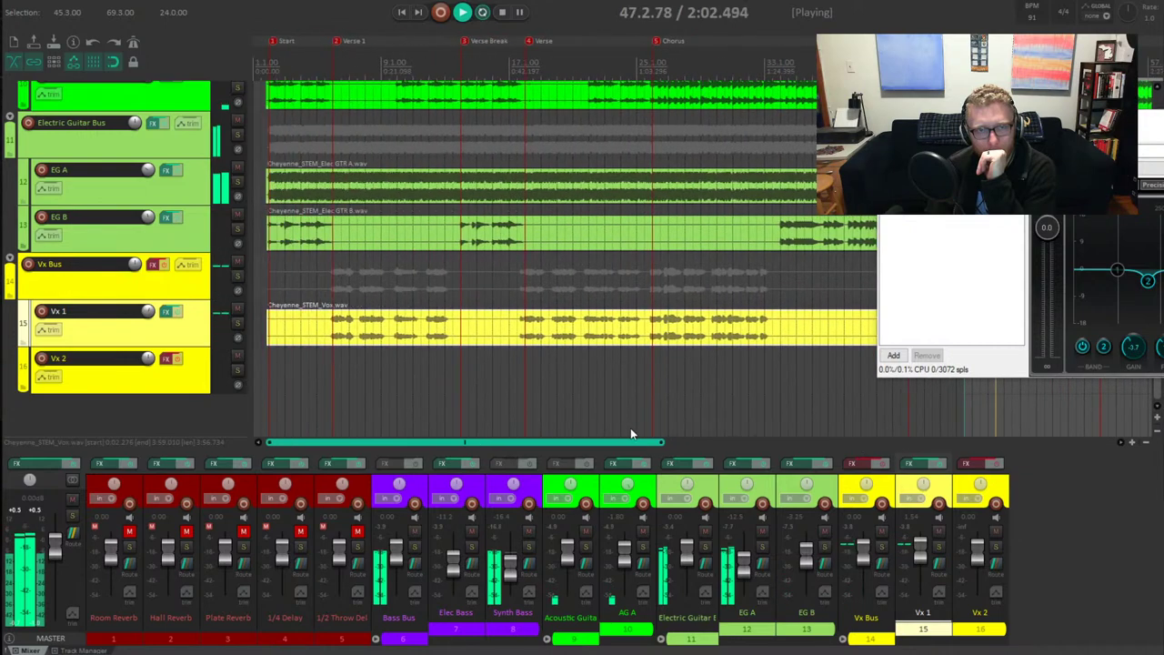
click(324, 331)
key(space)
key(space)
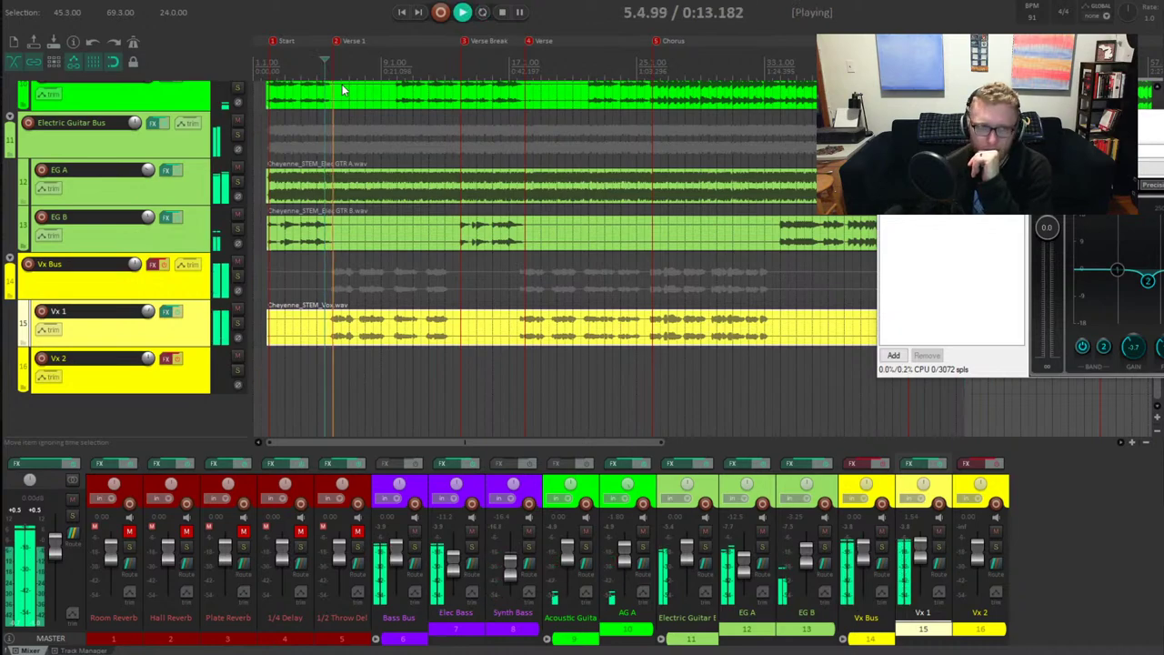
scroll(384, 358, up, 3)
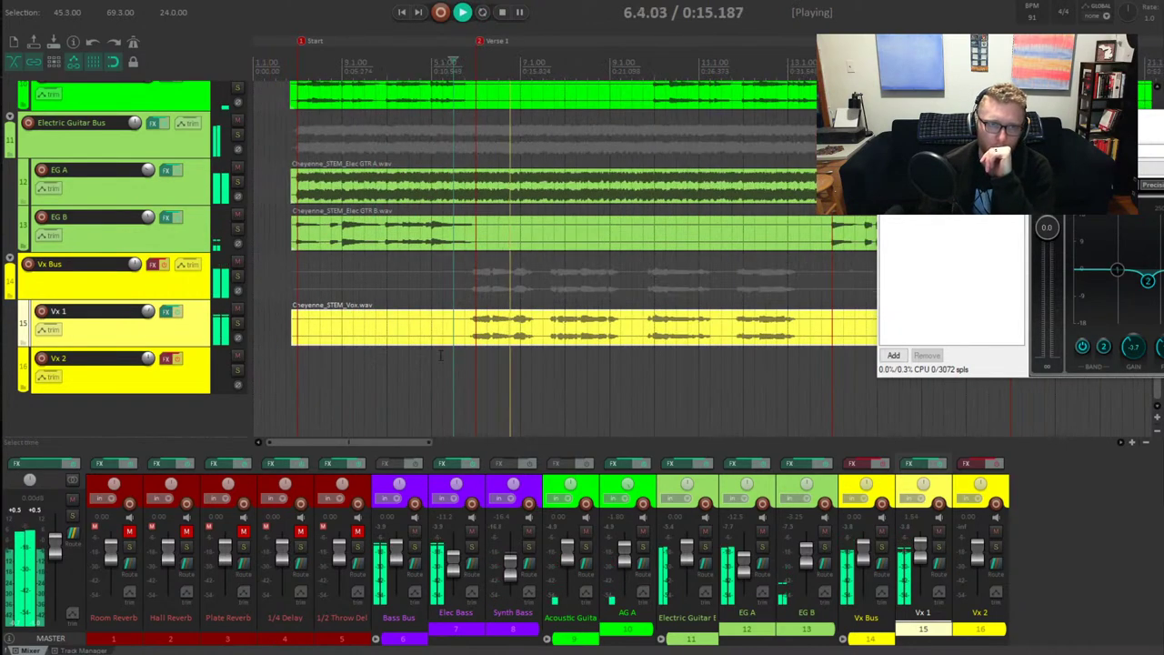
scroll(383, 357, up, 3)
key(space)
click(742, 334)
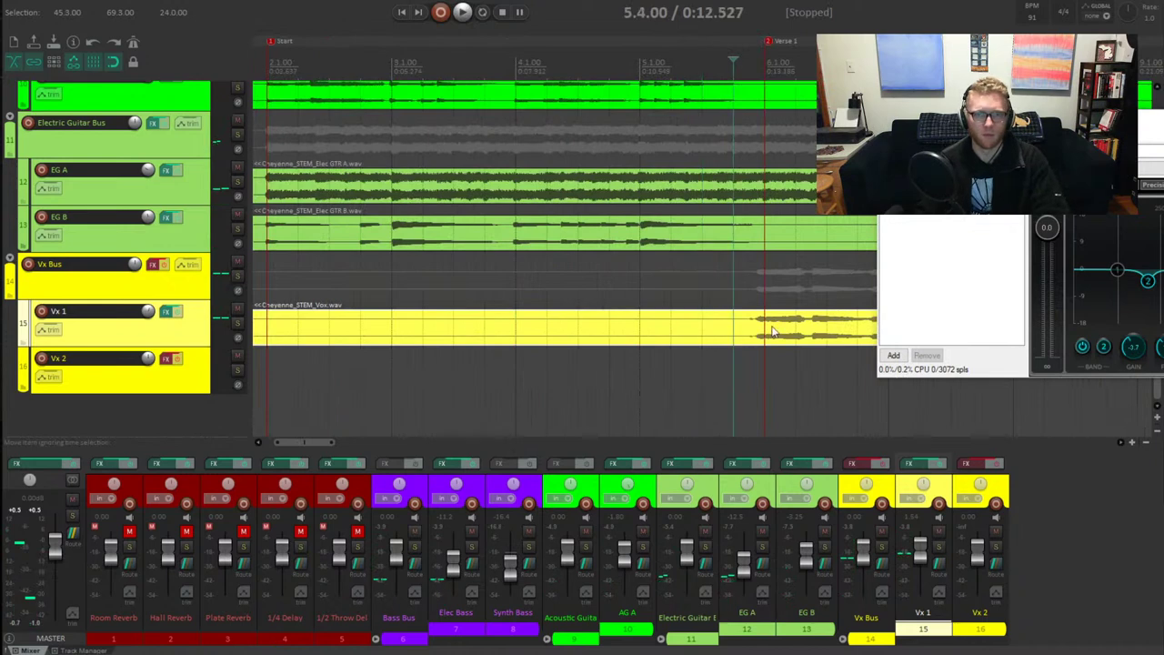
scroll(743, 334, up, 3)
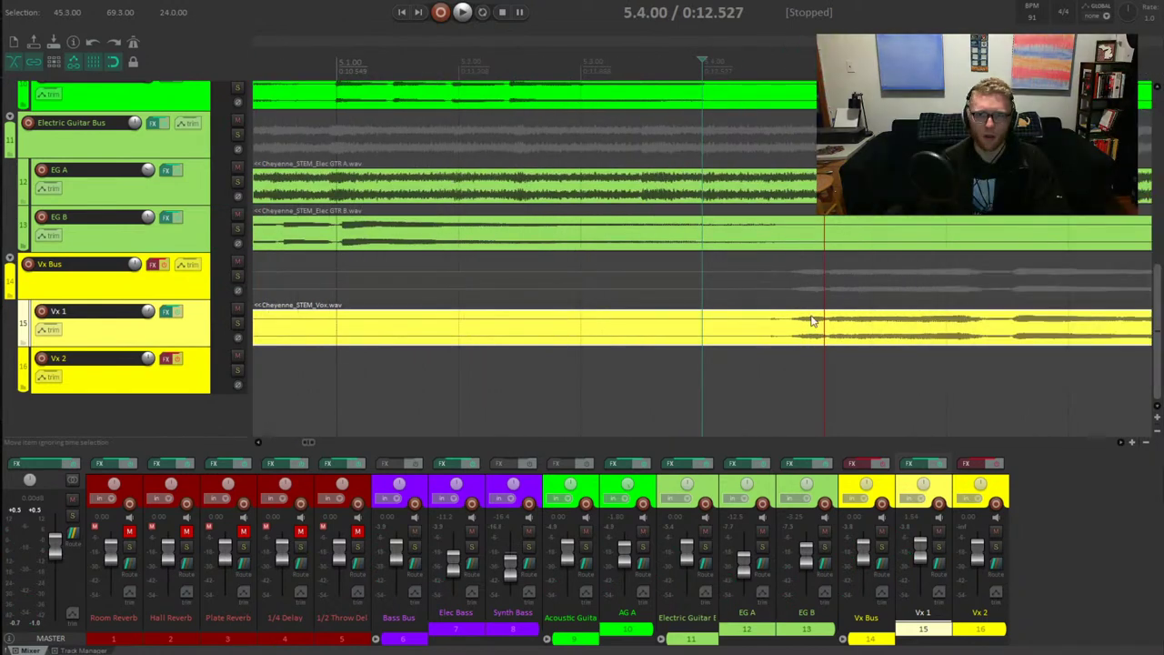
Solo Vx 1, turn off snapping, and audition the first vocal entry from 5.4.00 and 5.4.71
click(238, 324)
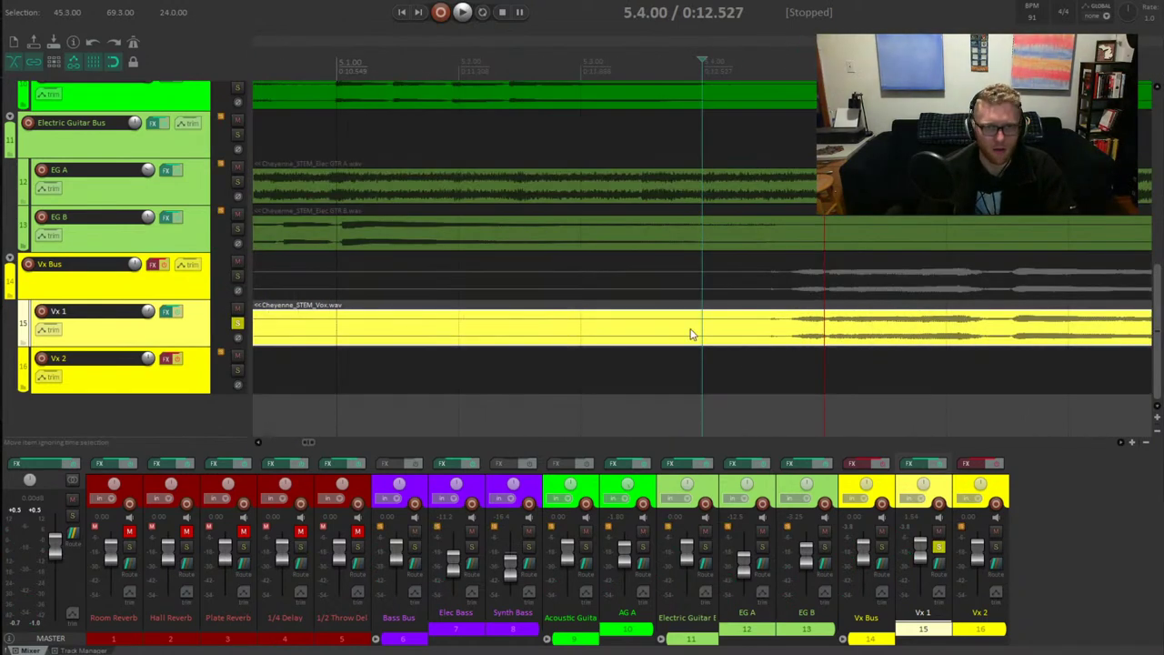
key(space)
key(space)
key(space)
key(space)
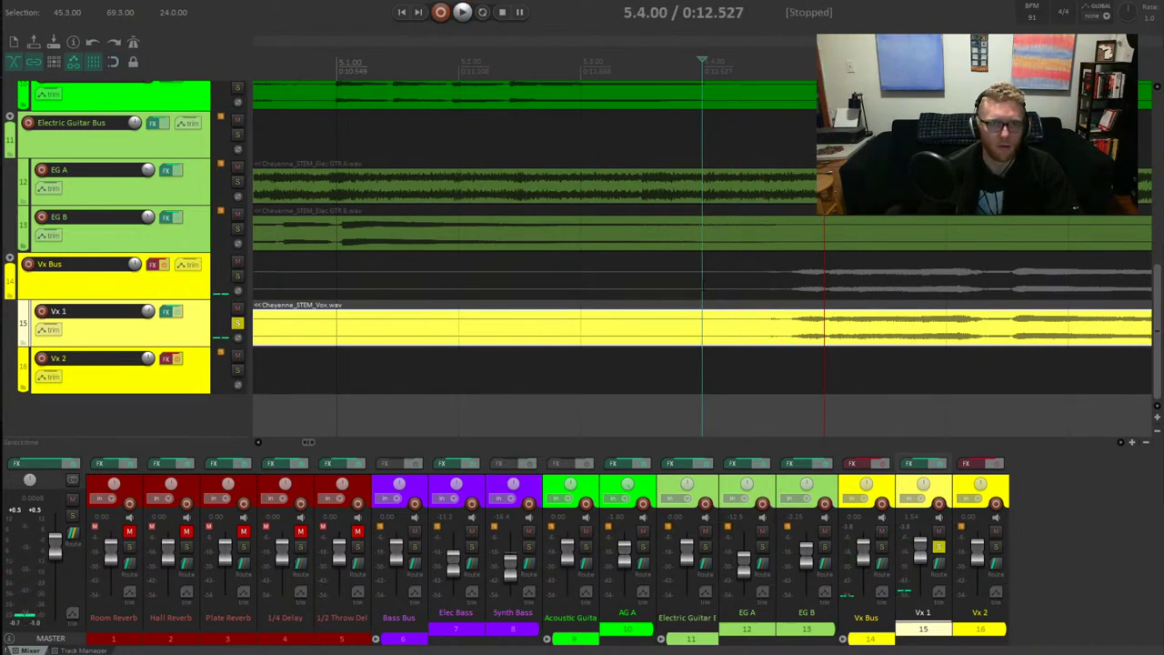
click(788, 330)
key(space)
key(space)
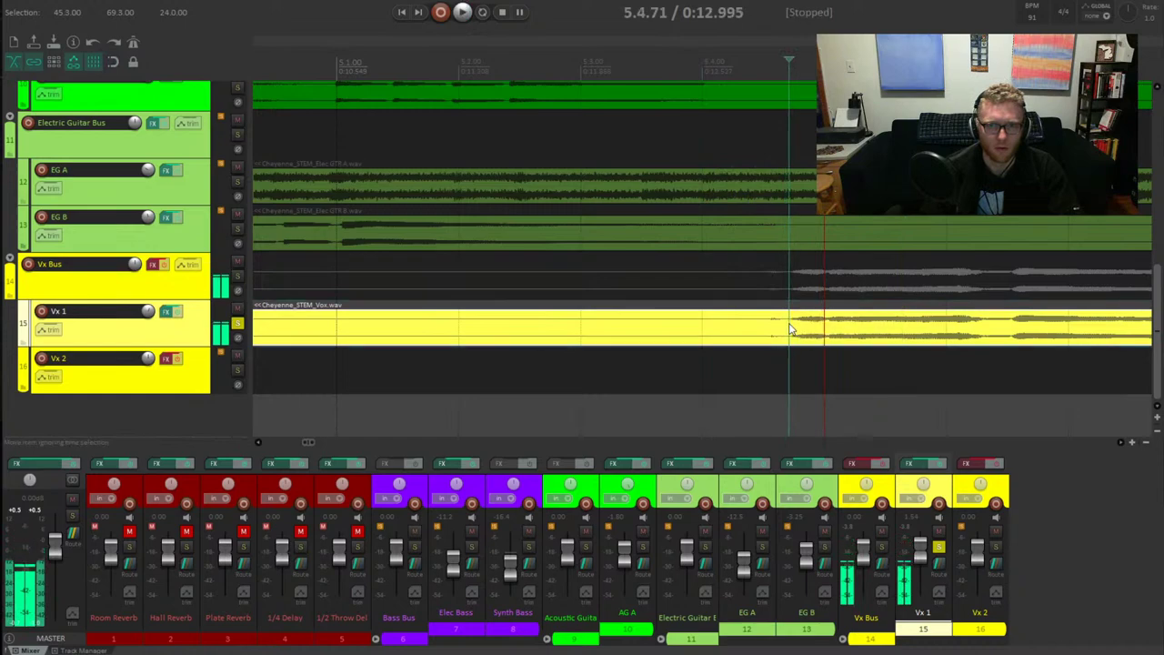
Try splitting off the quiet Vx 1 lead-in just before Verse 1 and raising that piece's item volume to +12.0 dB
drag(788, 329, 734, 333)
click(764, 339)
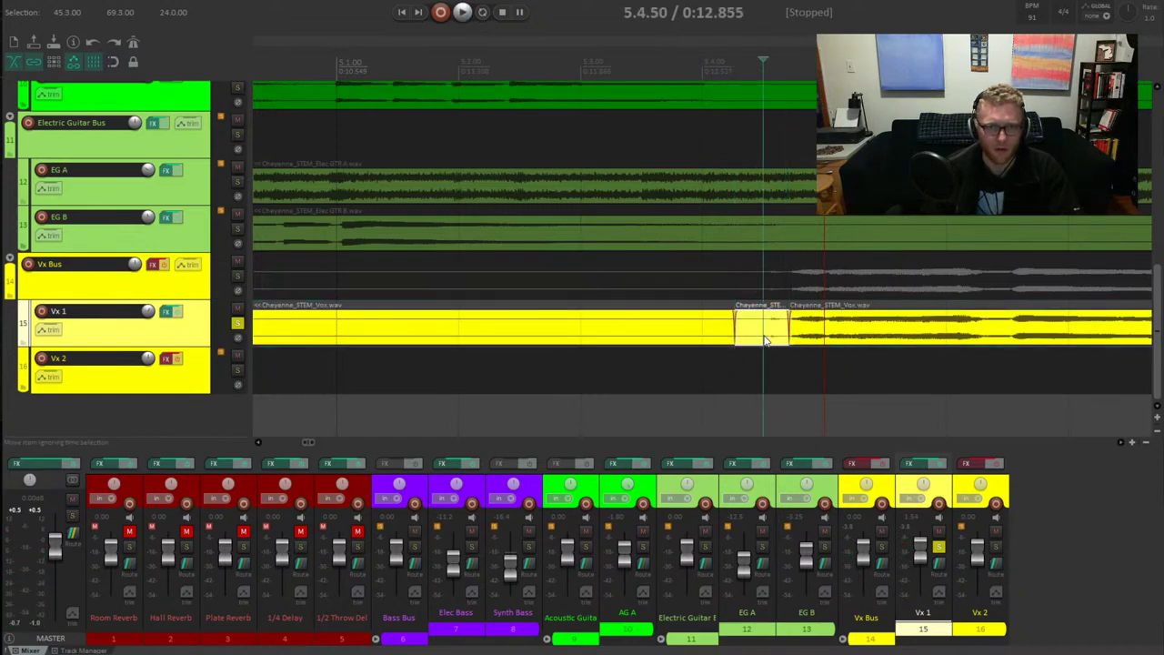
right_click(754, 341)
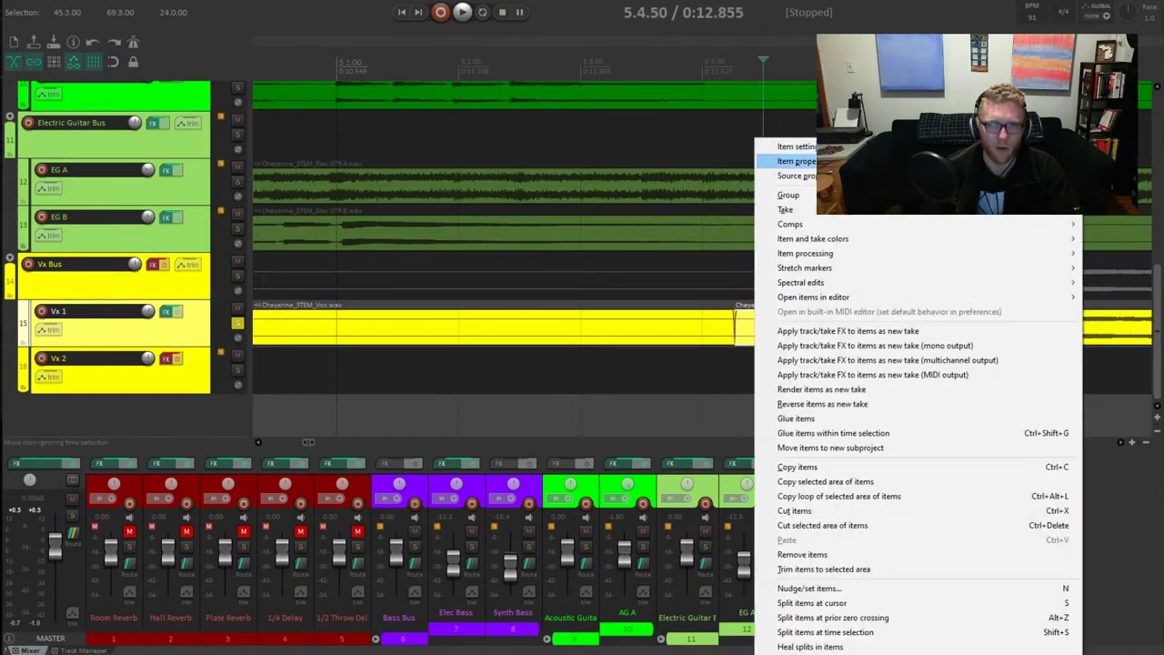
click(768, 161)
drag(651, 167, 466, 197)
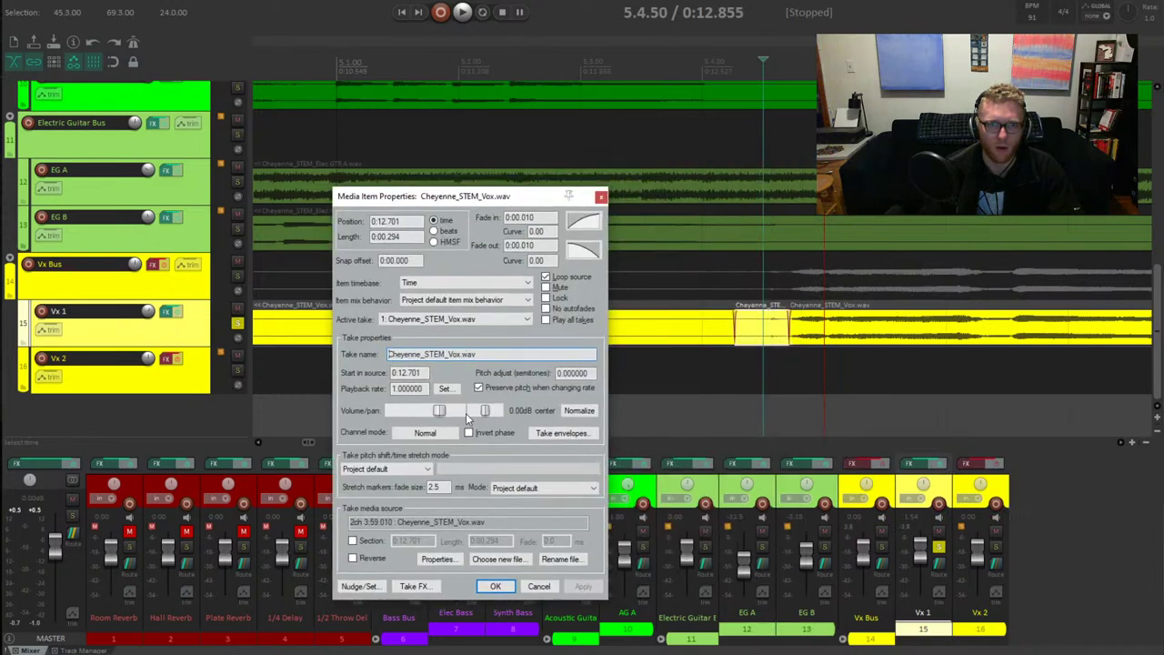
key(space)
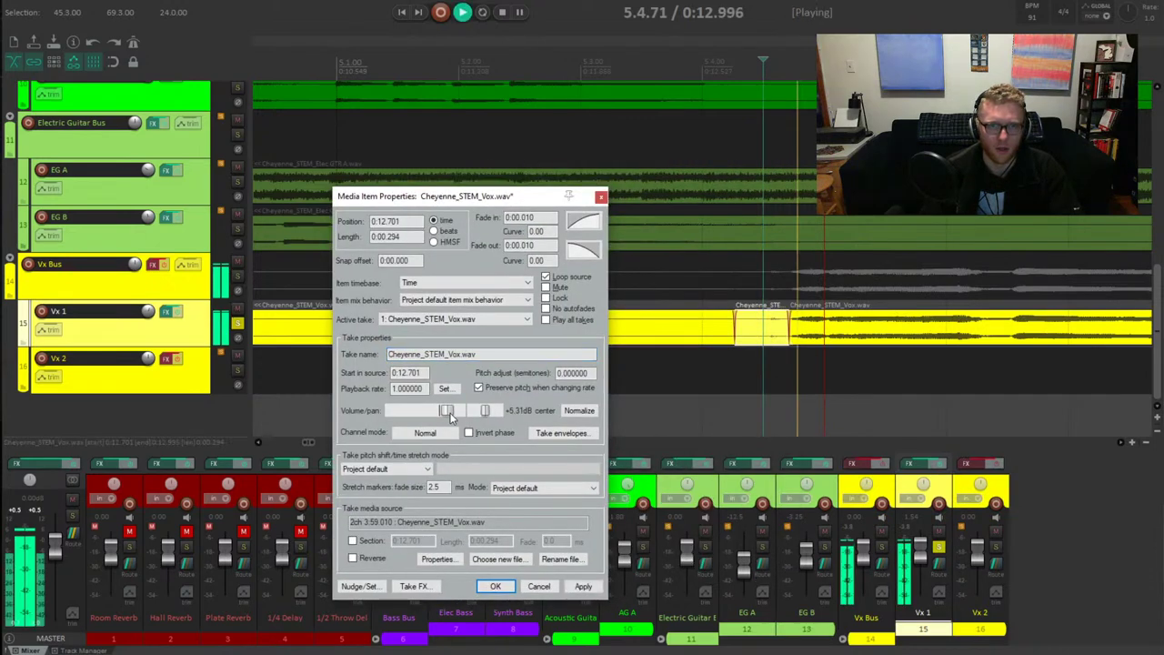
drag(449, 412, 470, 422)
key(space)
key(space)
key(space)
click(510, 586)
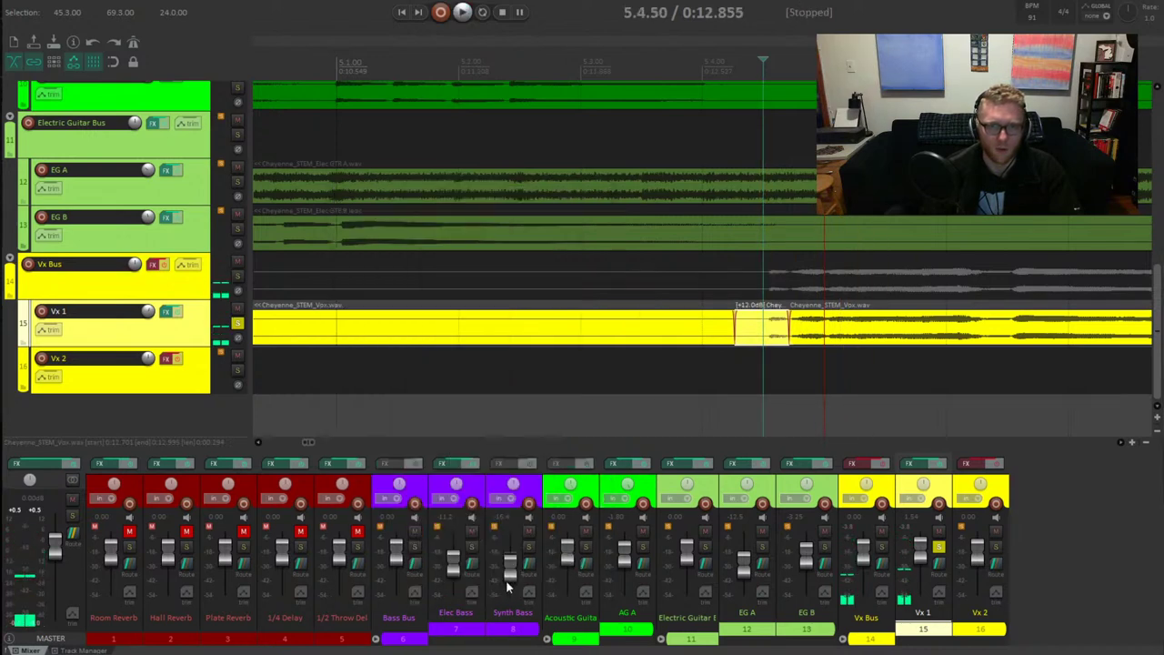
Audition the boosted Vx 1 lead-in in context and undo its volume change and splits
click(414, 326)
key(space)
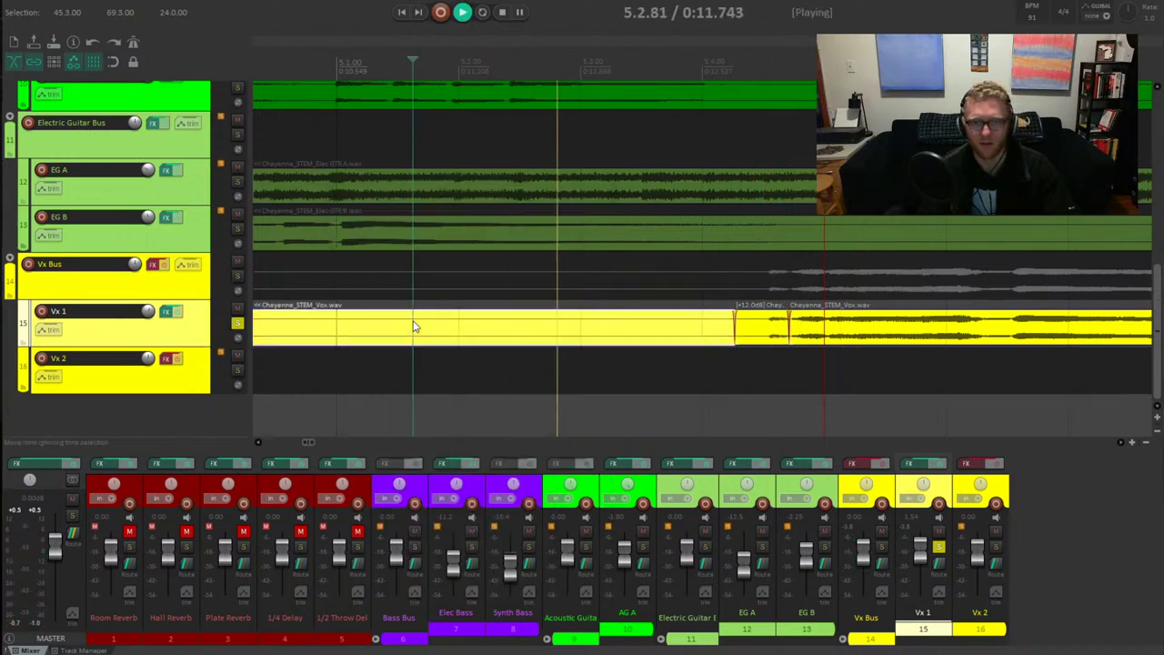
key(space)
click(766, 334)
mouse_move(773, 343)
mouse_down()
mouse_move(738, 338)
mouse_move(754, 348)
mouse_up()
key(ctrl+z)
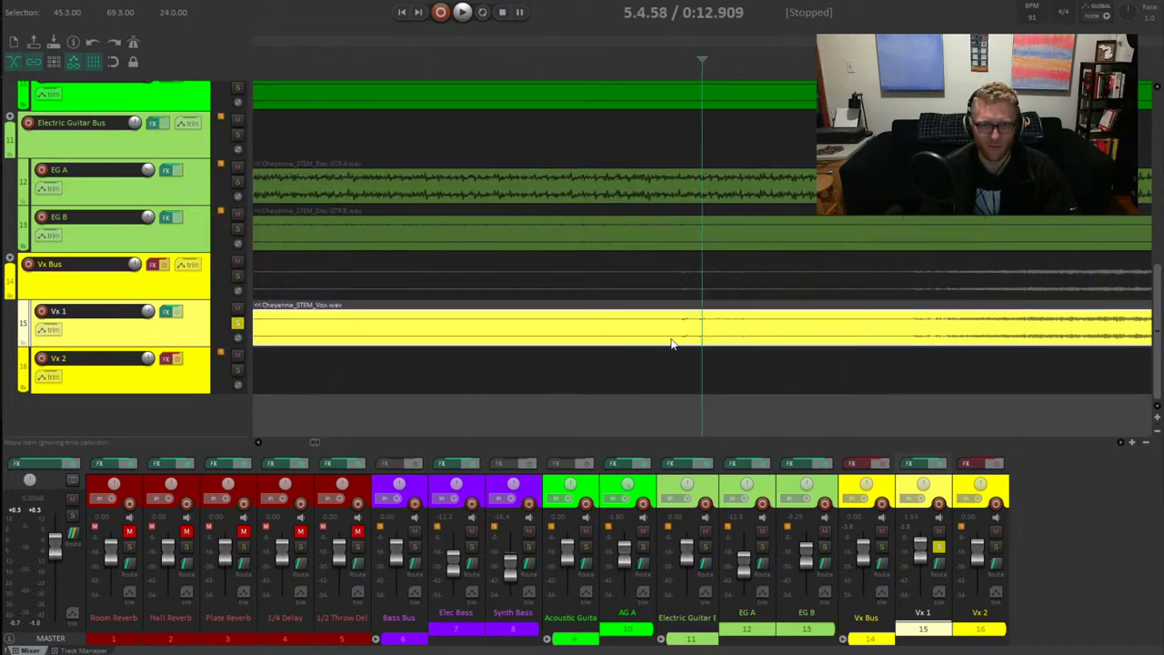
Show the Volume (Pre-FX) envelope for Vx 1 and enlarge the track's height
click(51, 332)
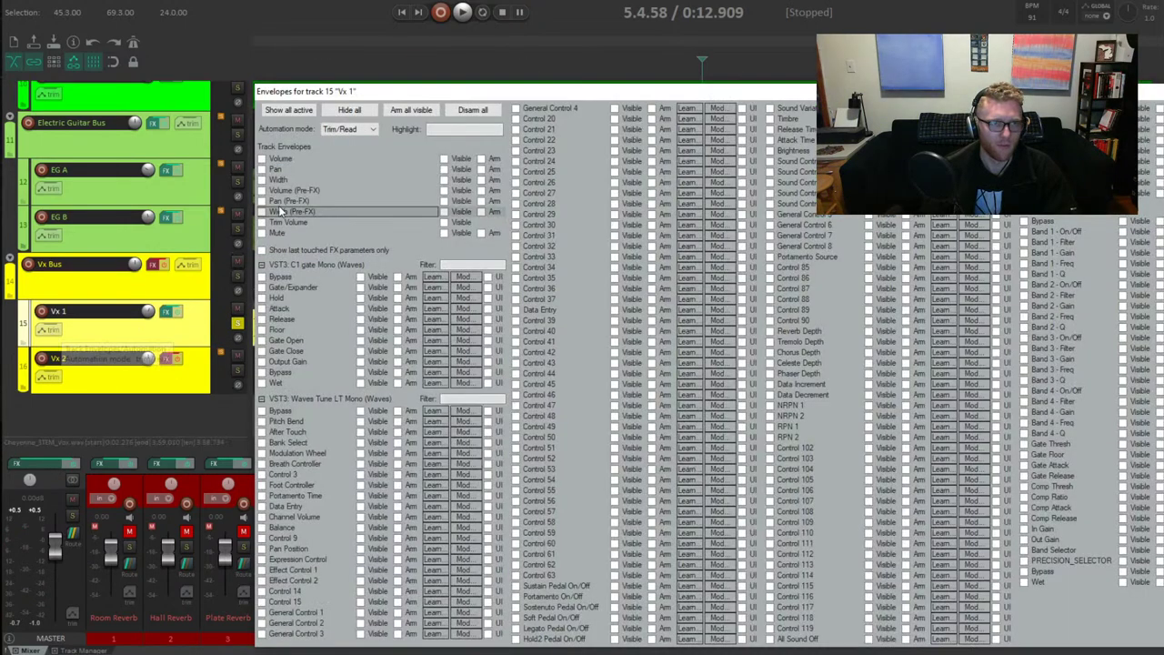
click(261, 190)
key(Escape)
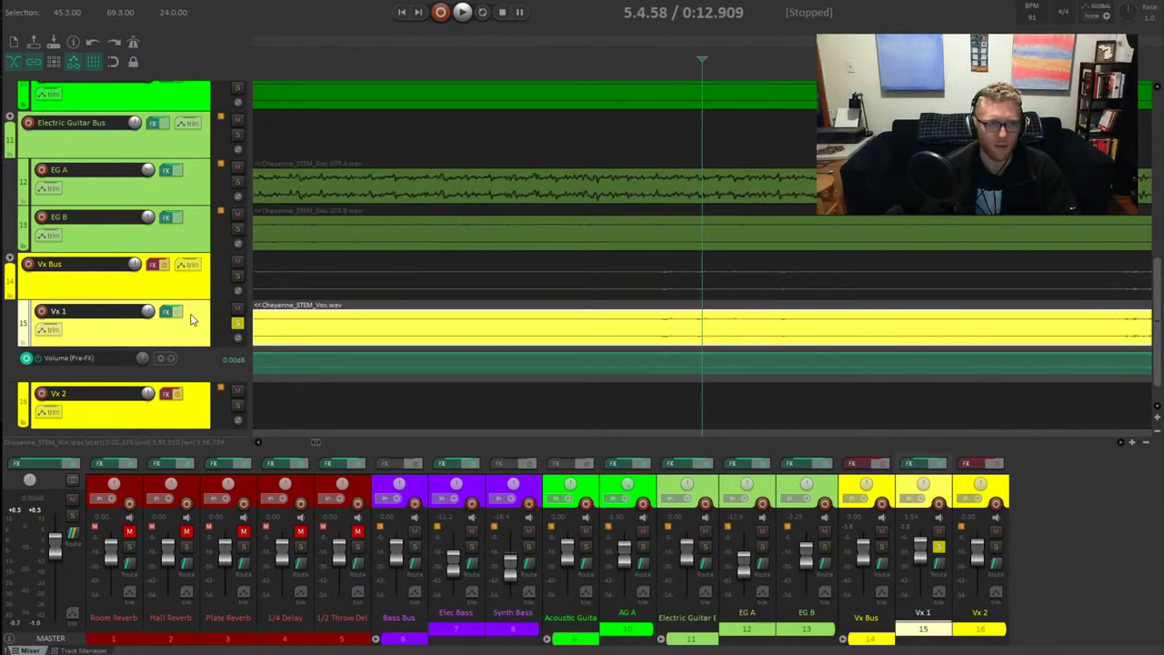
drag(193, 350, 200, 277)
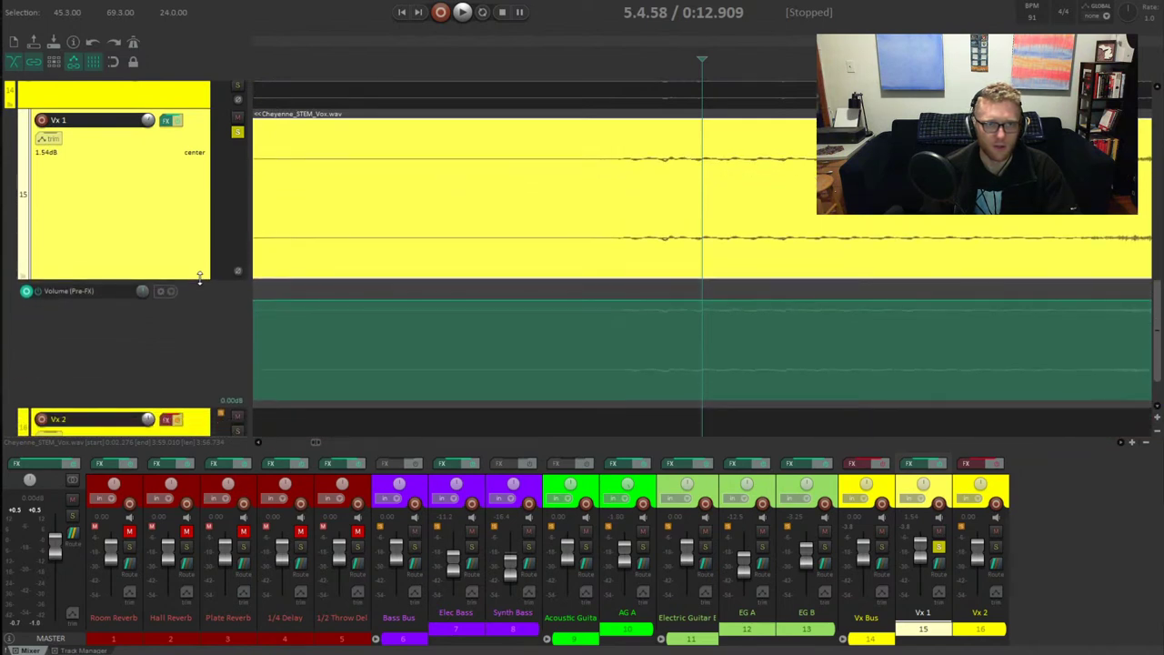
Add four pre-FX volume points around the quiet Vx 1 lead-in near 5.4.58, raise that section to +6.02 dB, and play it
click(653, 300)
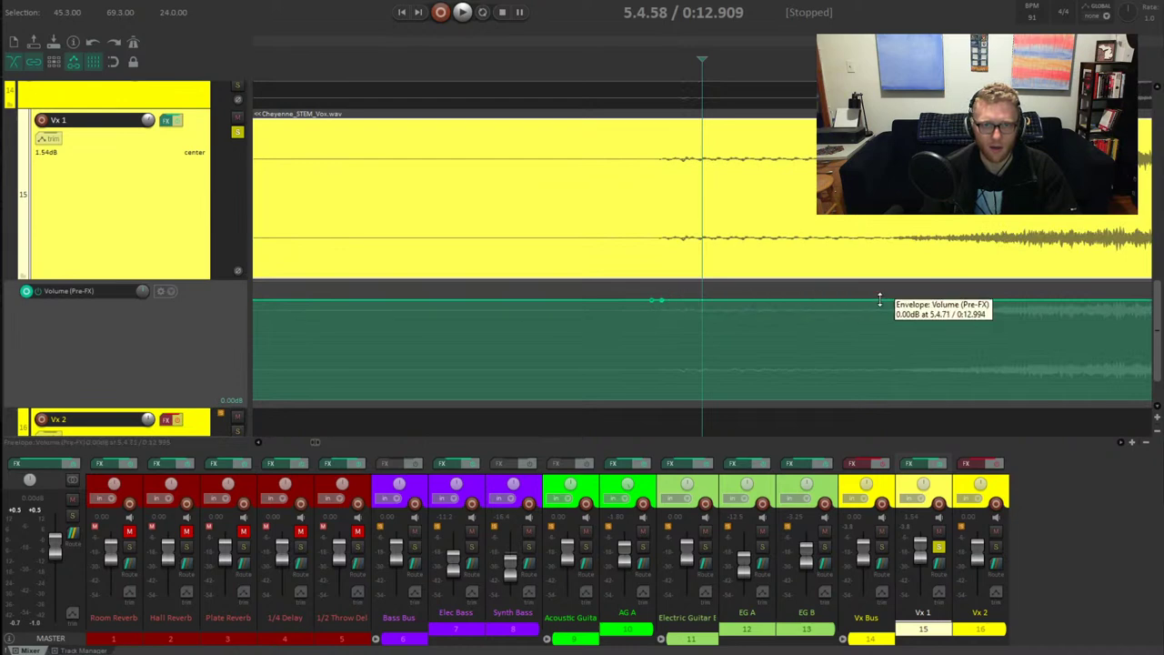
drag(918, 295, 998, 299)
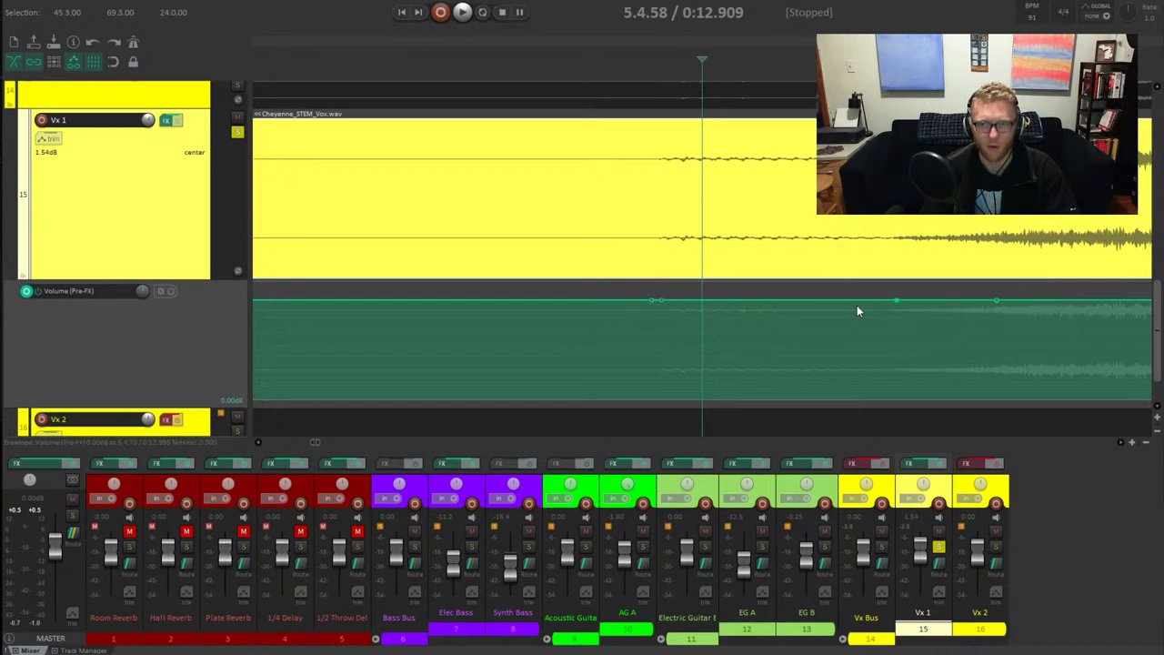
drag(790, 298, 790, 270)
click(719, 283)
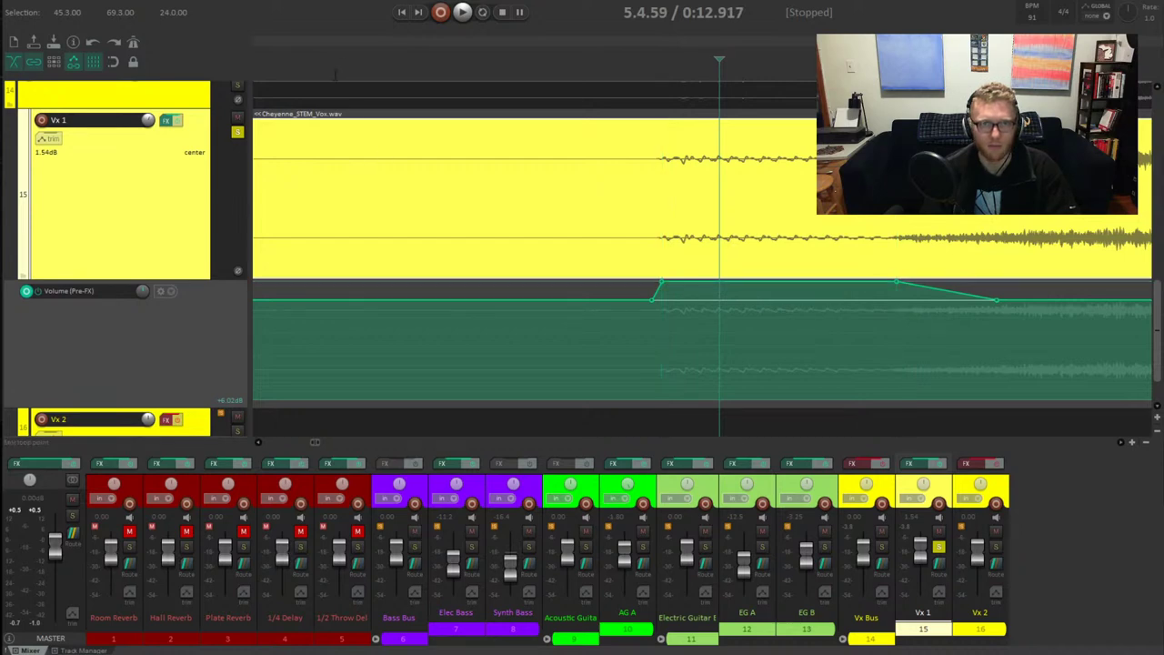
key(space)
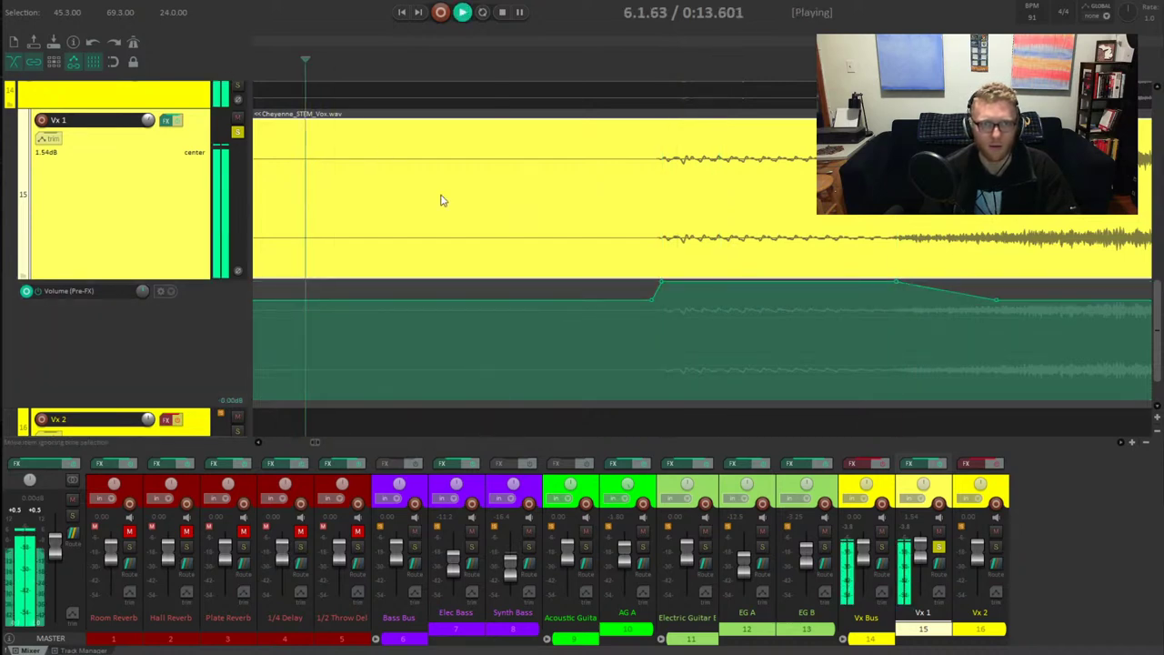
Audition the boosted Vx 1 lead-in soloed, unsolo the track, and play it in the full mix from just after 5.1
key(space)
scroll(702, 253, down, 2)
key(space)
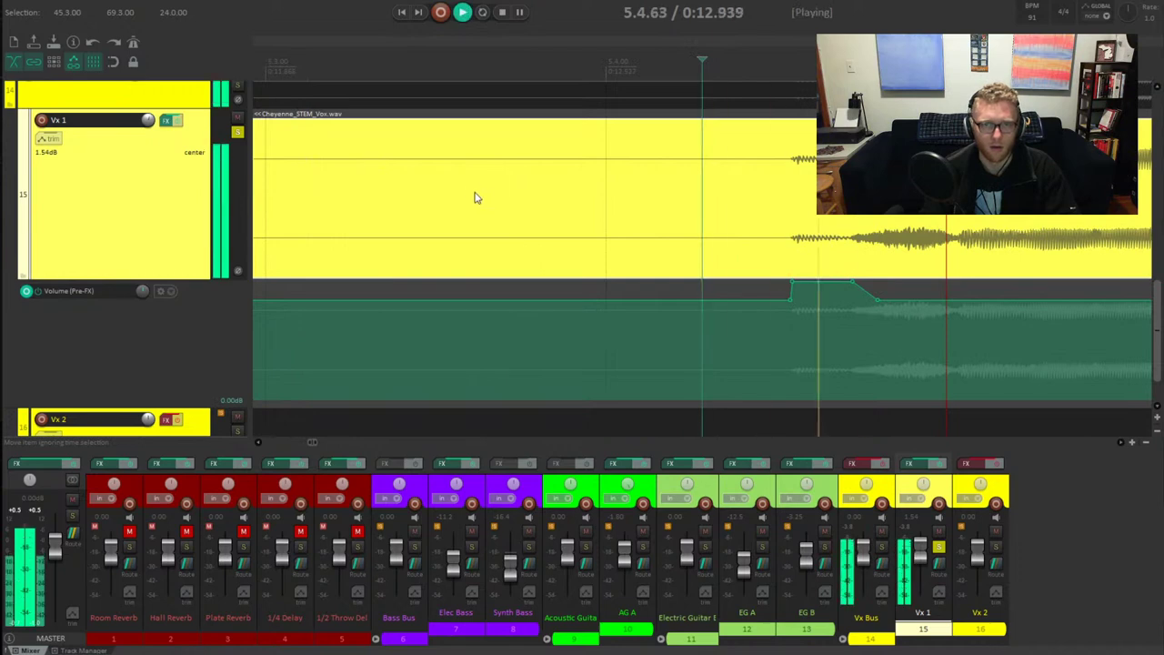
scroll(582, 213, down, 3)
key(space)
click(540, 199)
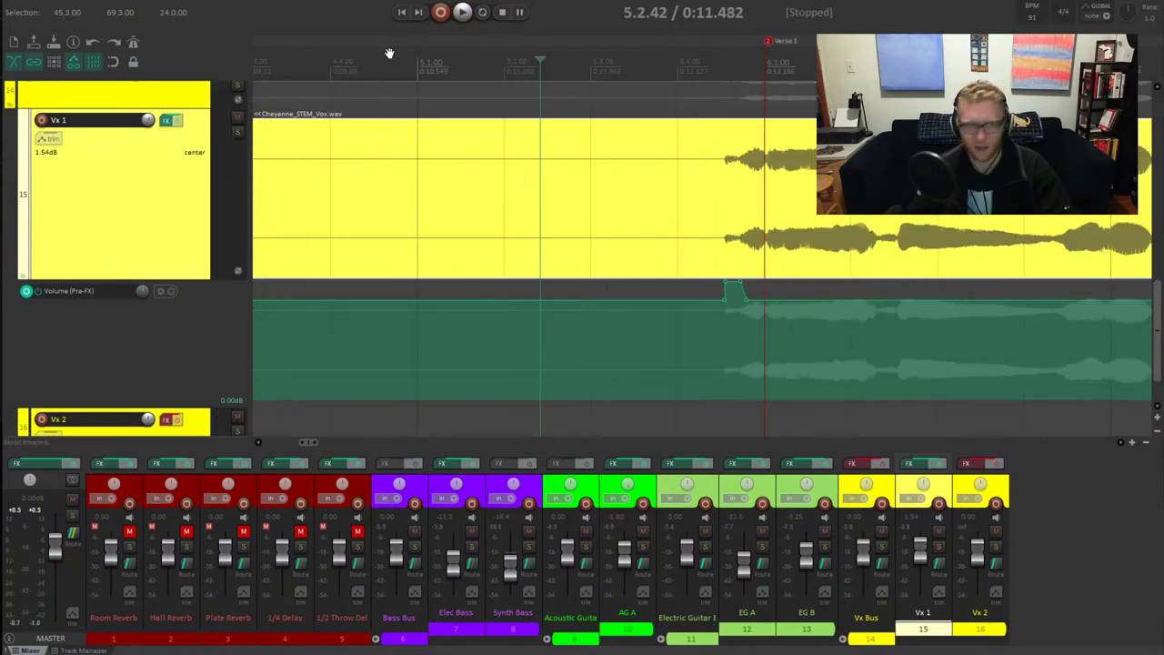
click(430, 200)
key(space)
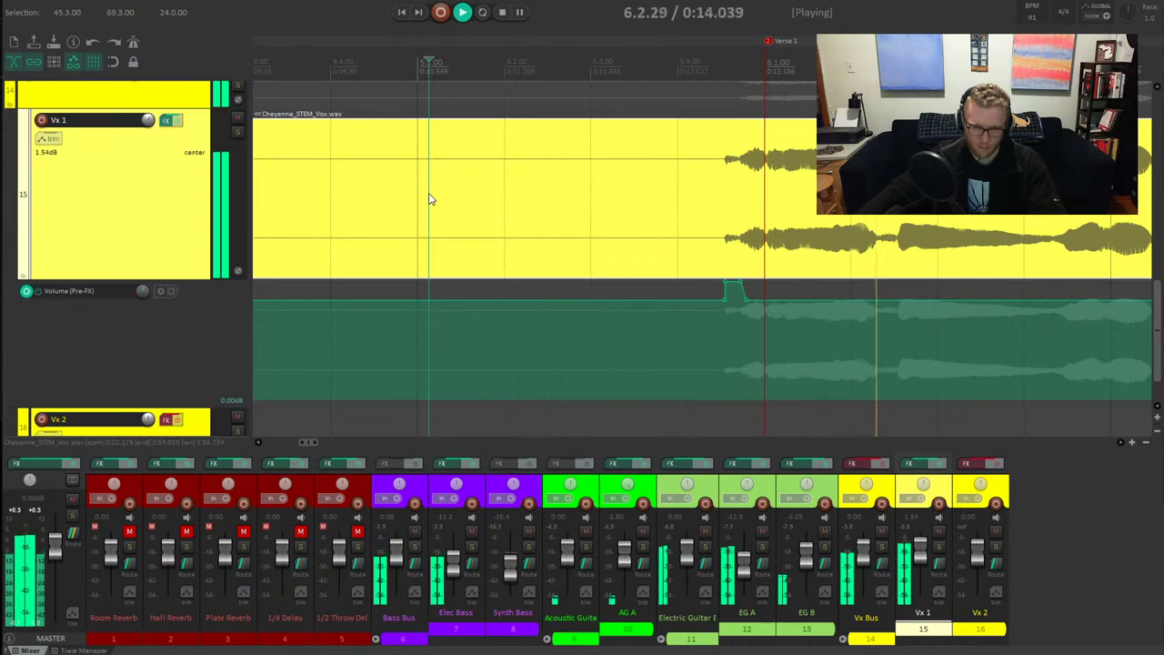
key(space)
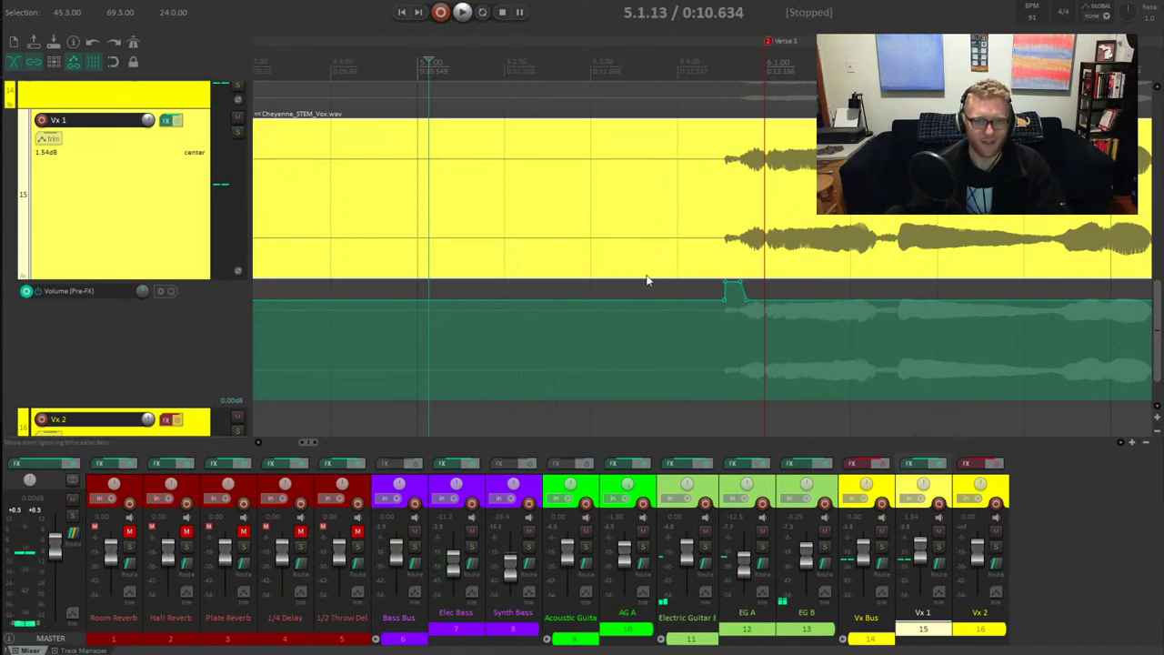
Play Verse 1 in the full mix from 6.1.61 to check the balance of the tracks
scroll(699, 257, down, 5)
drag(345, 442, 390, 448)
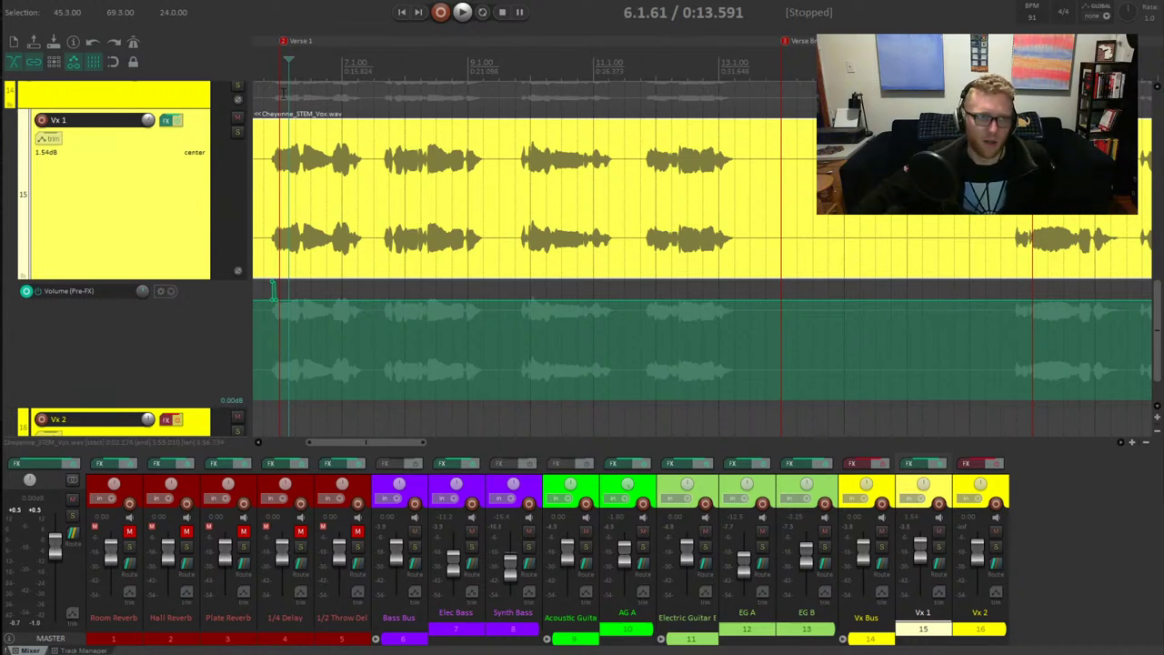
key(space)
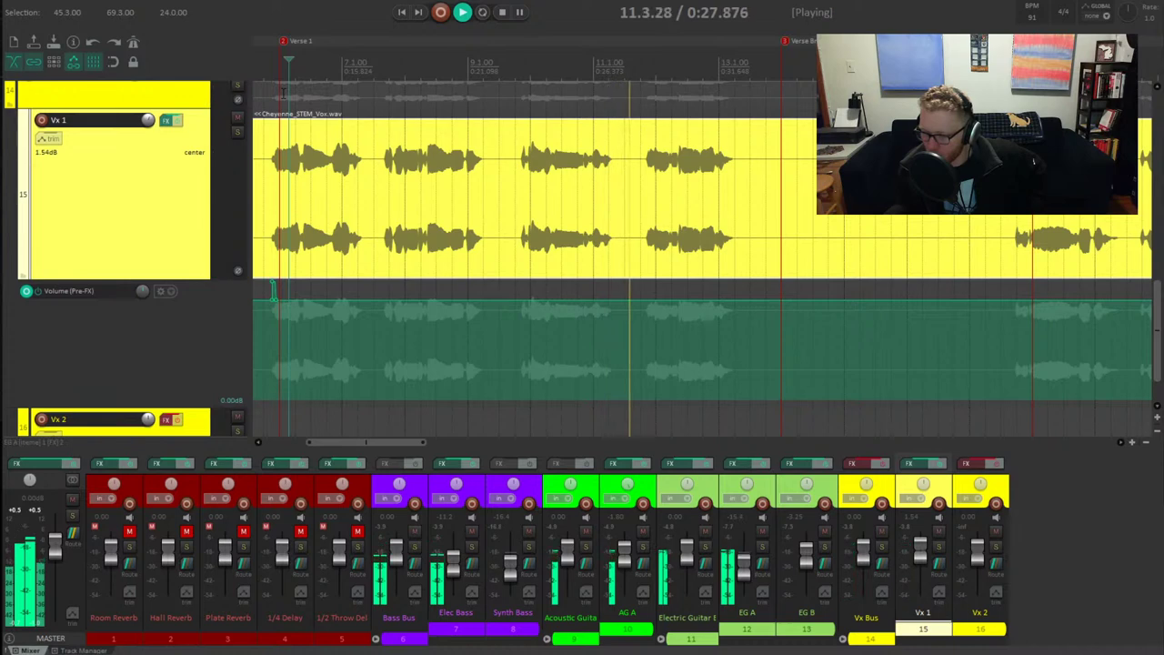
key(space)
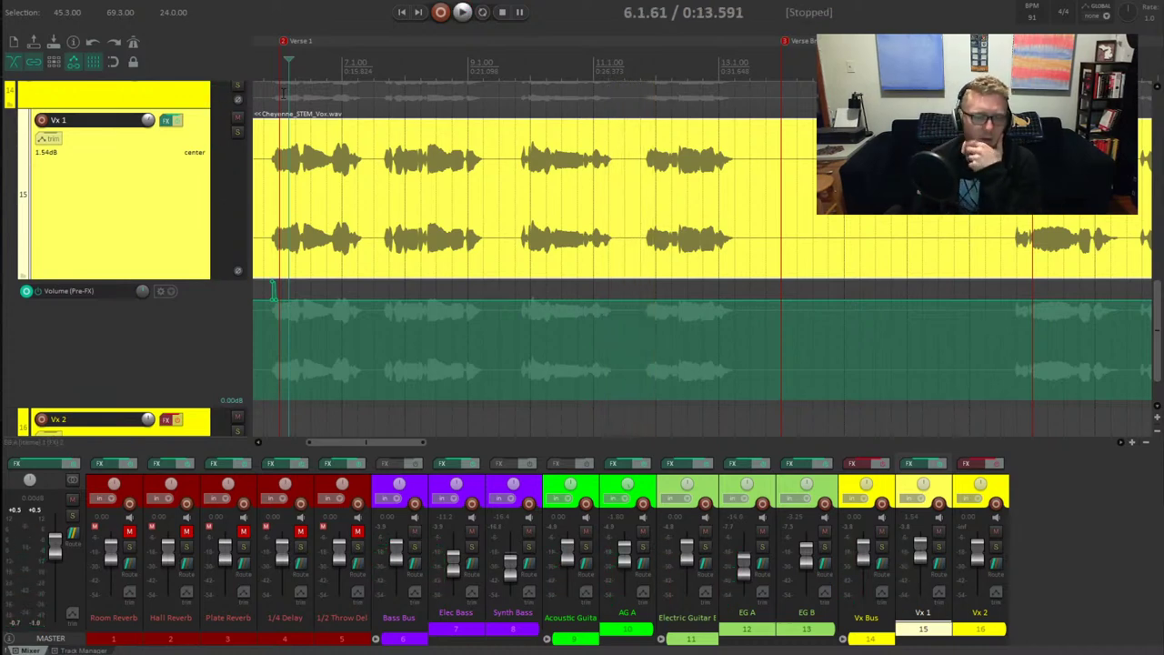
Create a send from EG A to the Plate Reverb track and set it to Pre-Fader (Post-FX)
click(756, 638)
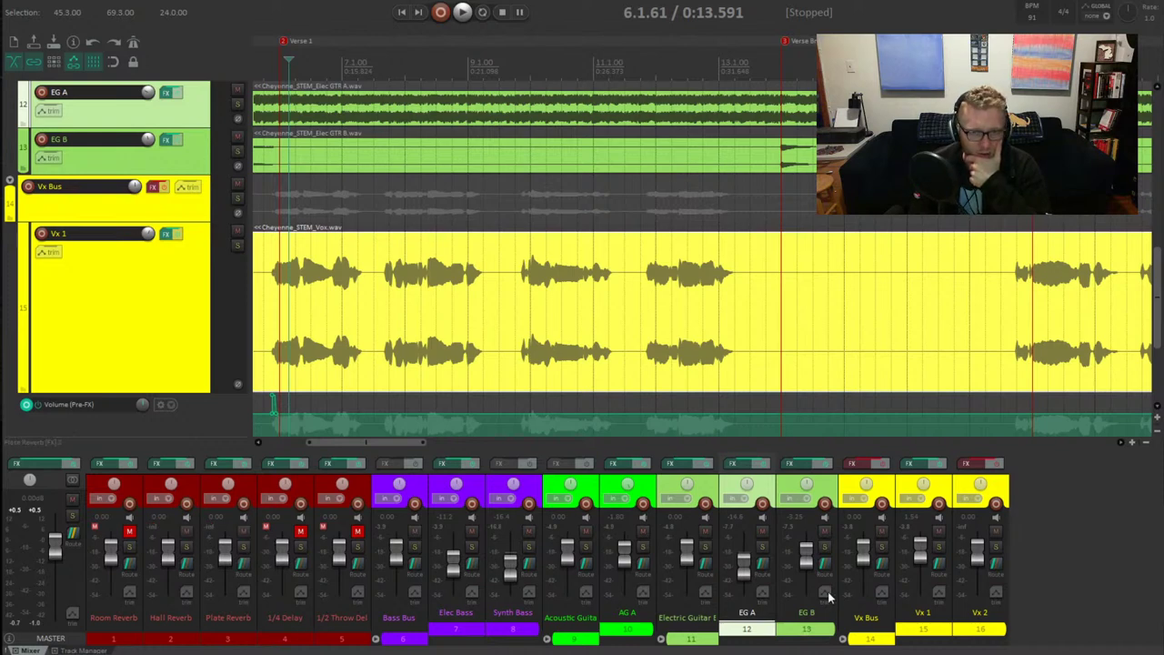
drag(381, 625, 234, 616)
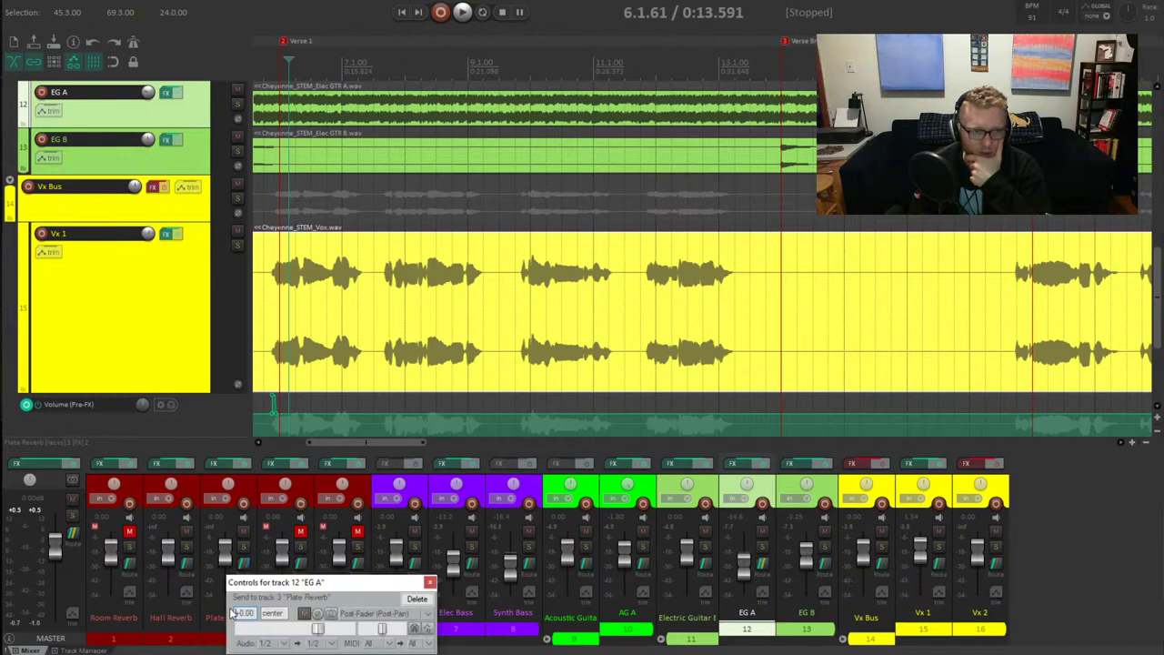
drag(365, 587, 373, 548)
click(378, 575)
click(391, 606)
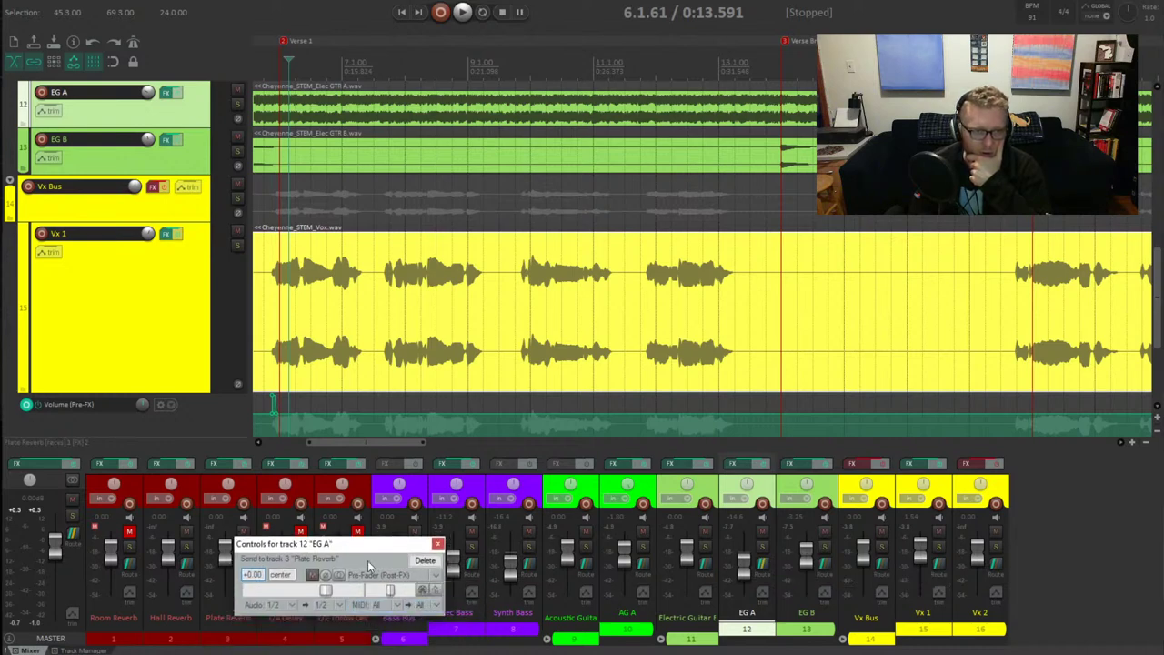
drag(362, 549, 447, 517)
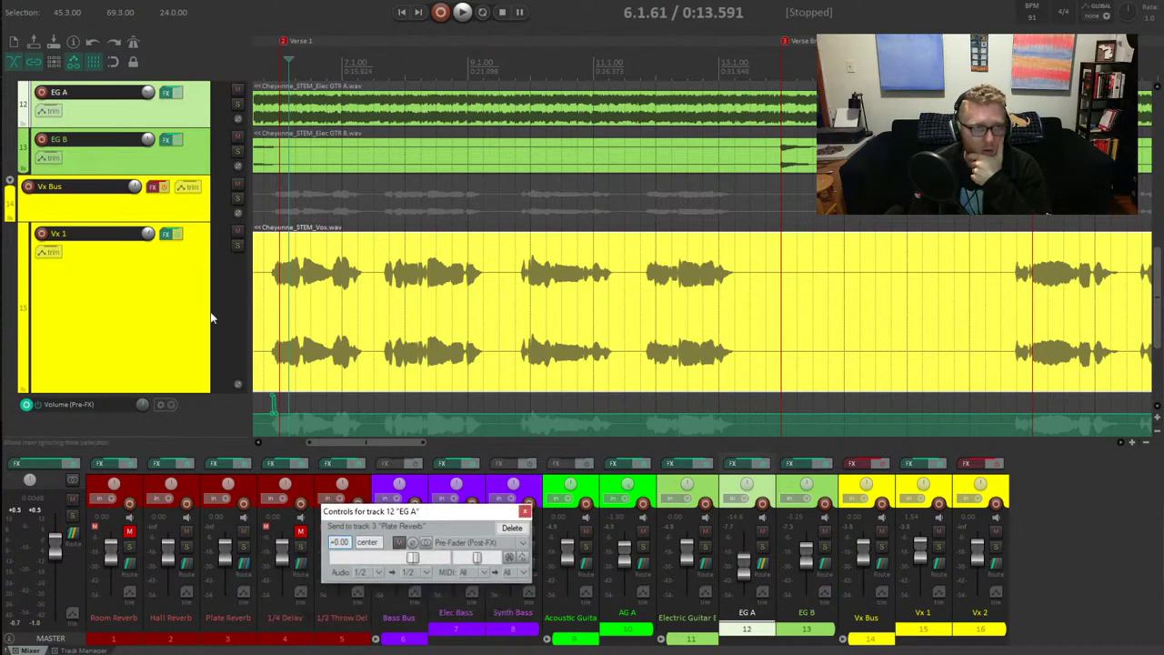
While playing Verse 1, set EG A's Plate Reverb send to about -7.8 dB and lower its track volume to about -28.1 dB
scroll(165, 303, up, 2)
key(space)
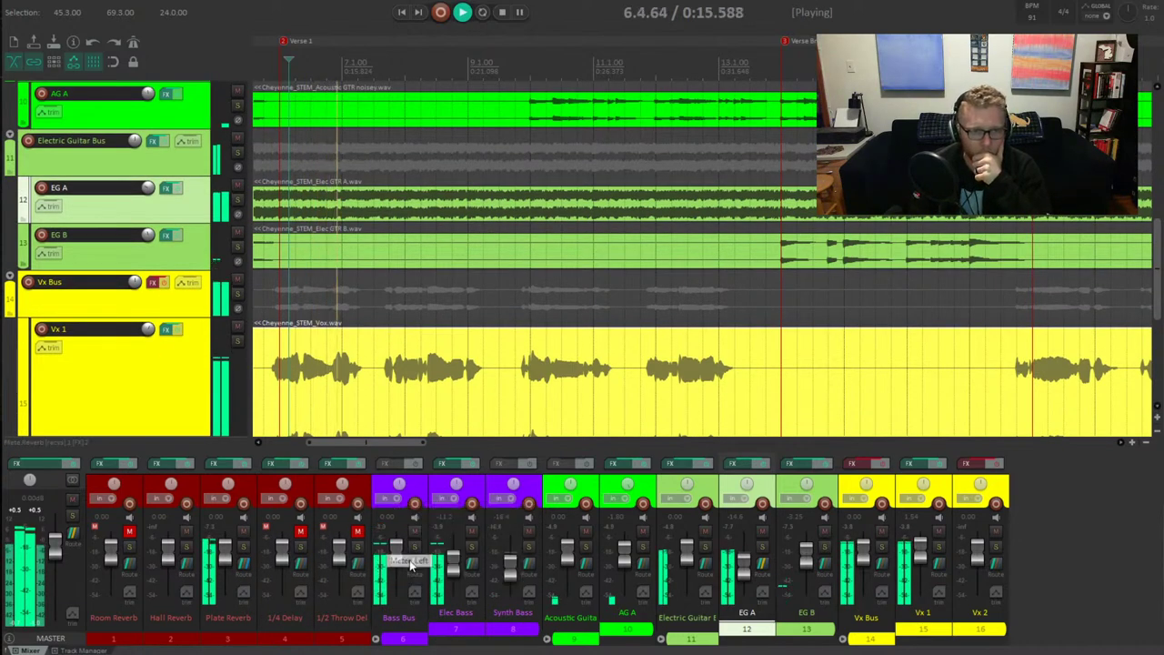
click(762, 569)
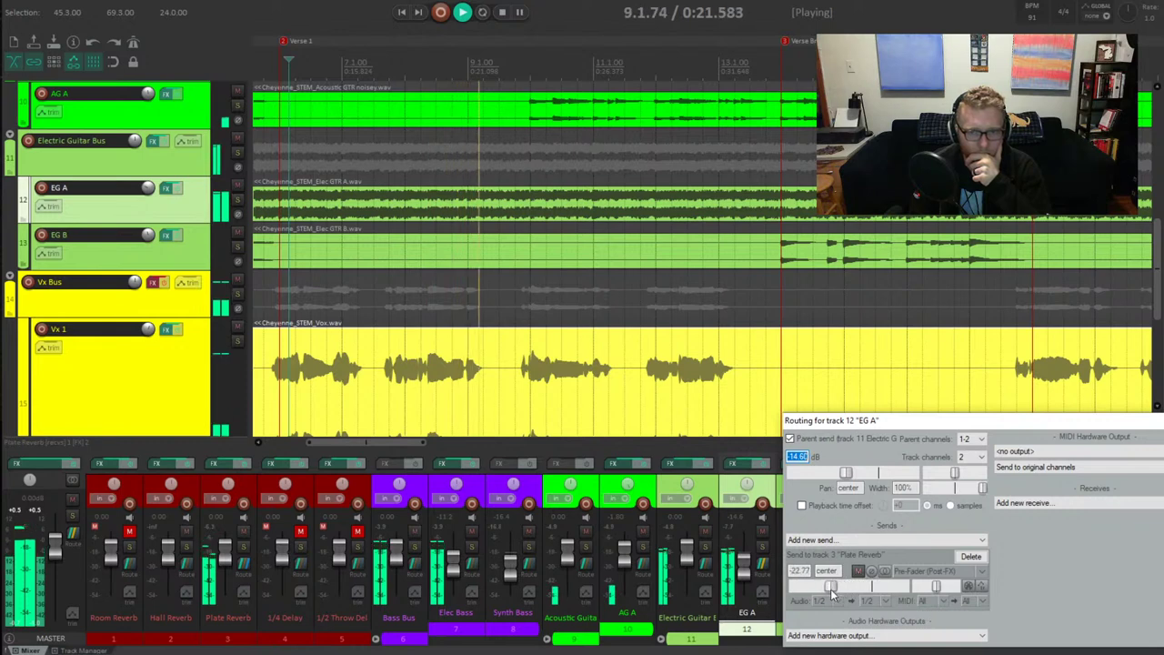
drag(842, 591, 858, 591)
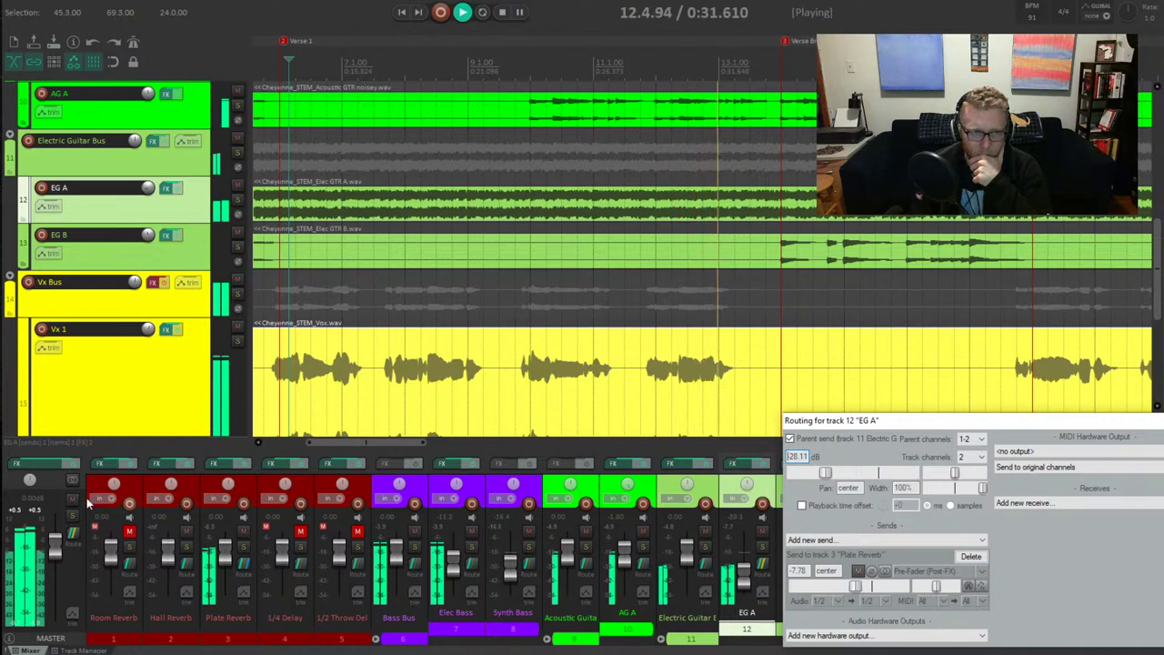
In the Plate Reverb track's RVerb, turn early reflections off and set the predelay to 0.0
click(215, 465)
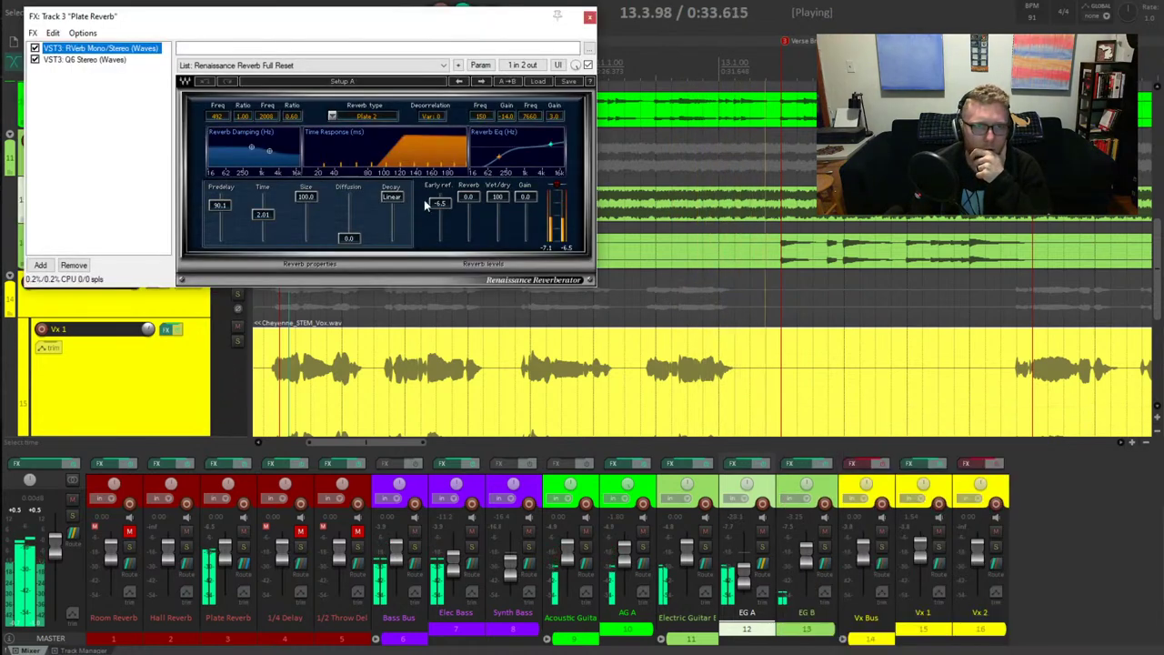
drag(439, 202, 438, 244)
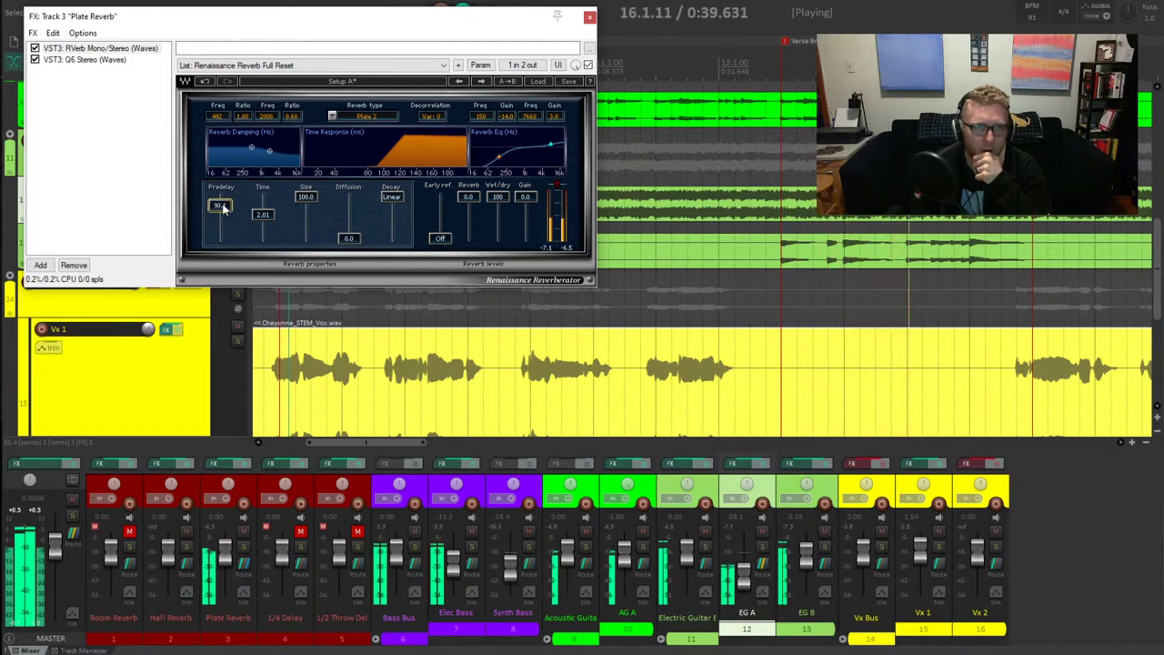
drag(223, 207, 221, 238)
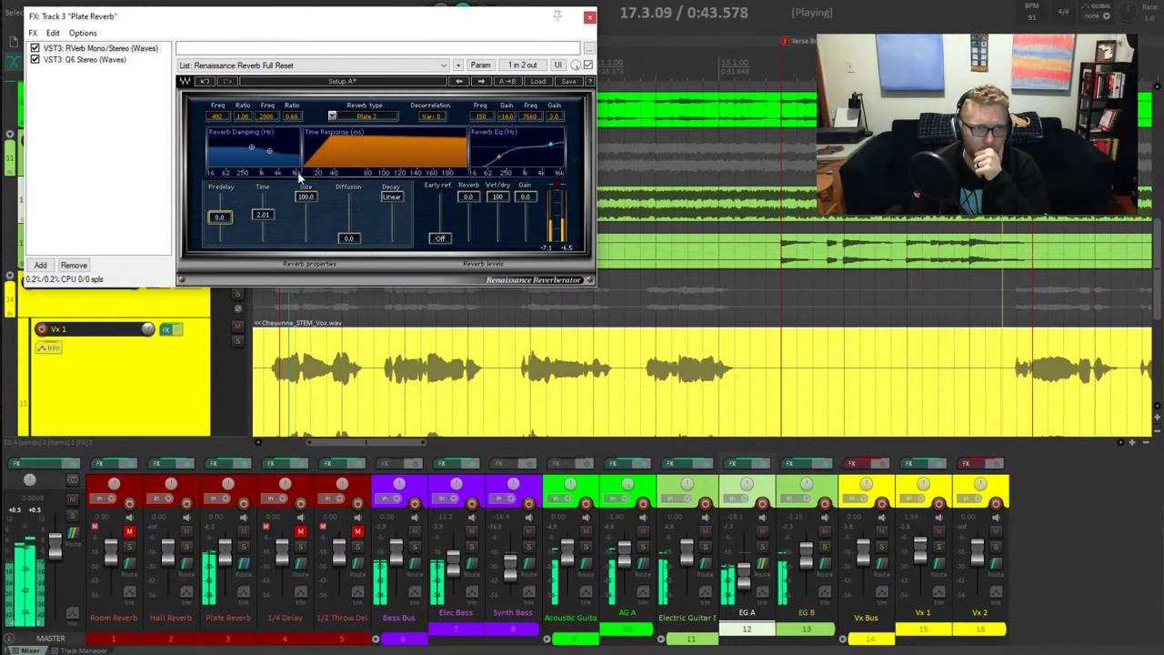
click(590, 17)
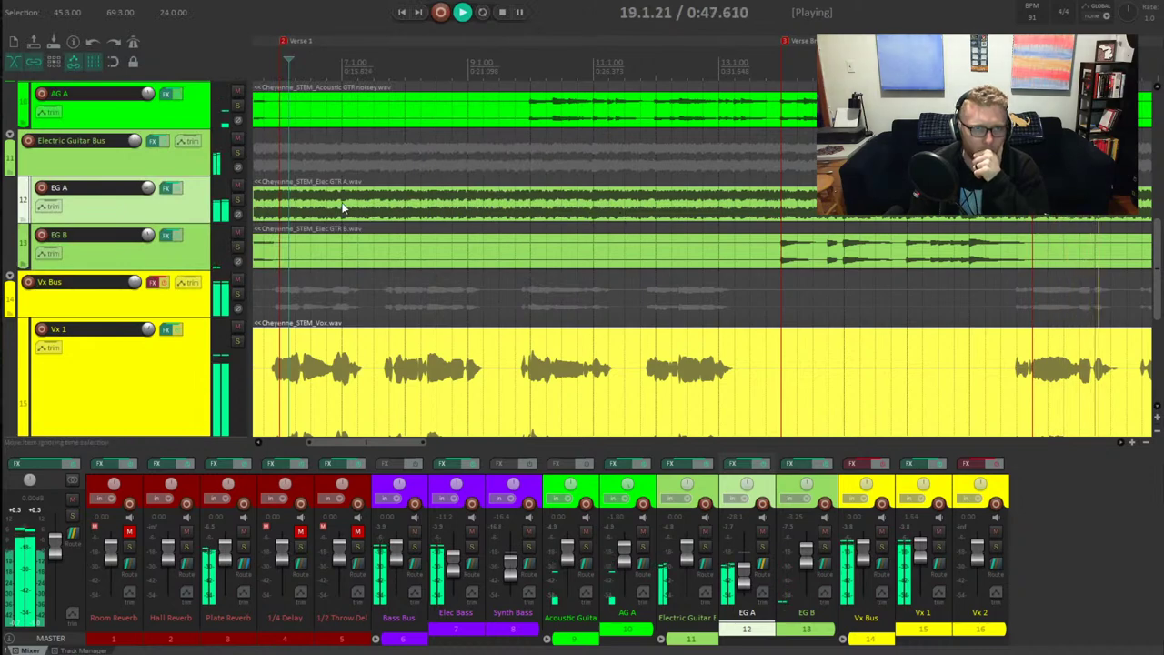
Raise EG A's volume to about -12.8 dB and compare the mix with EG A muted and unmuted
scroll(409, 260, up, 4)
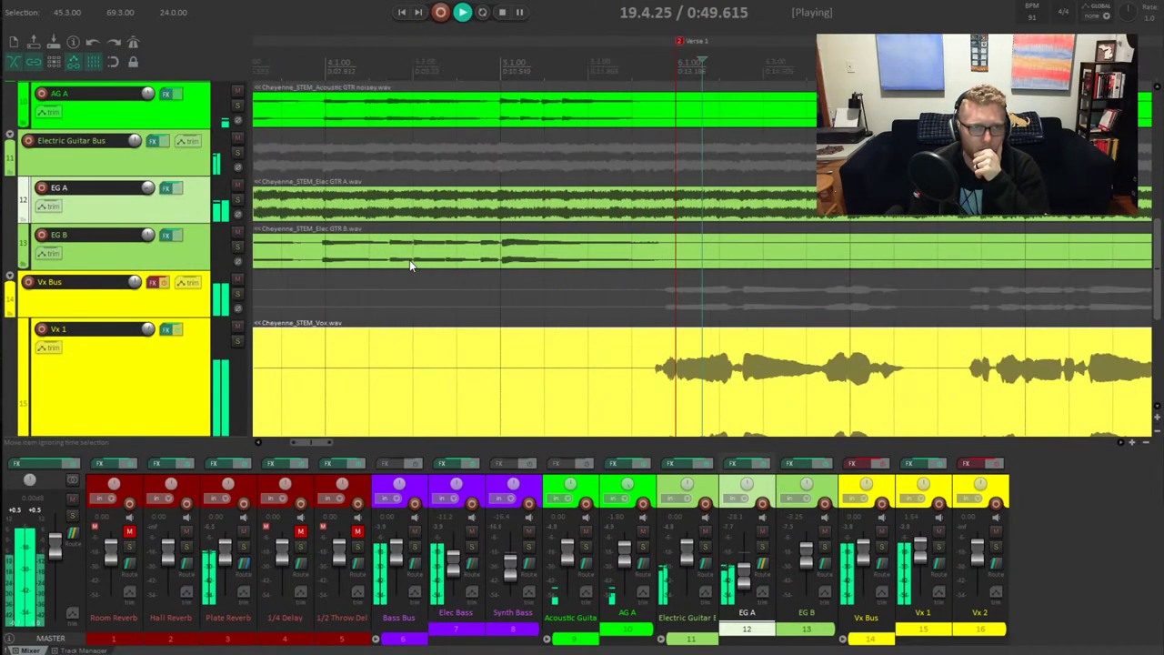
scroll(409, 260, down, 2)
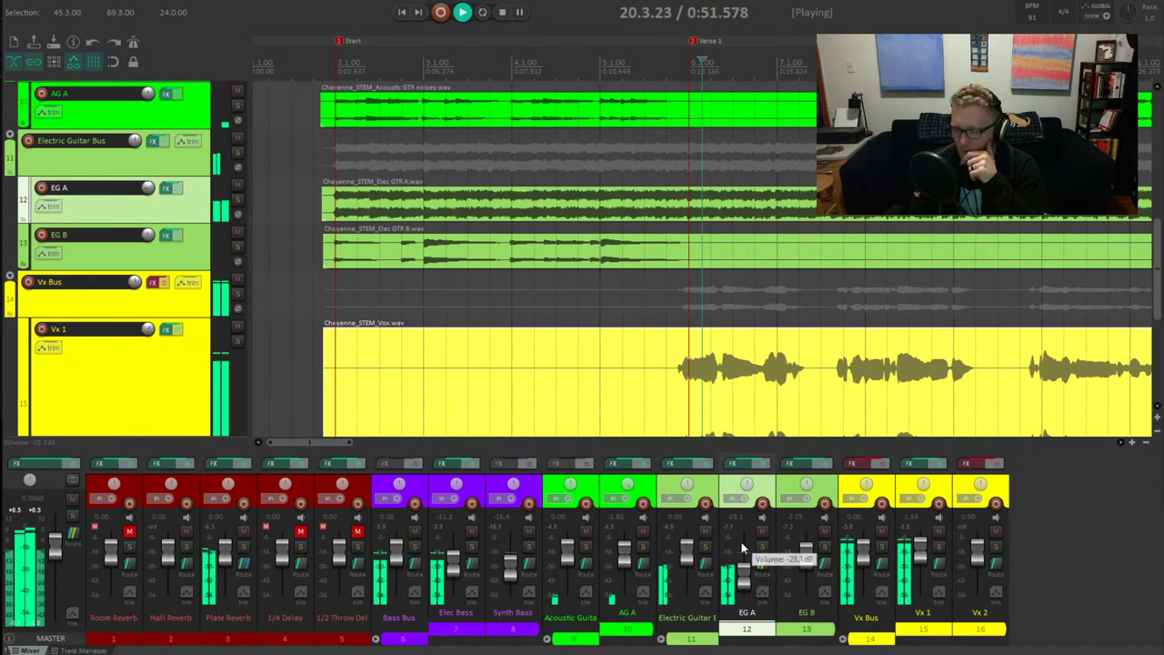
scroll(740, 540, up, 5)
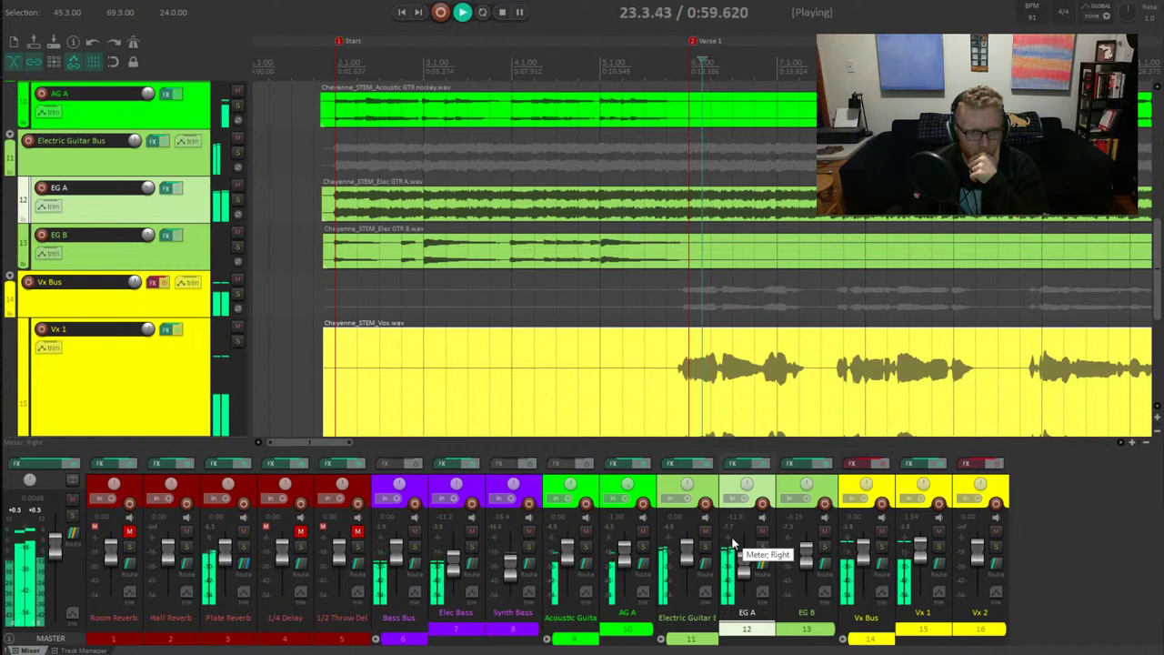
click(760, 532)
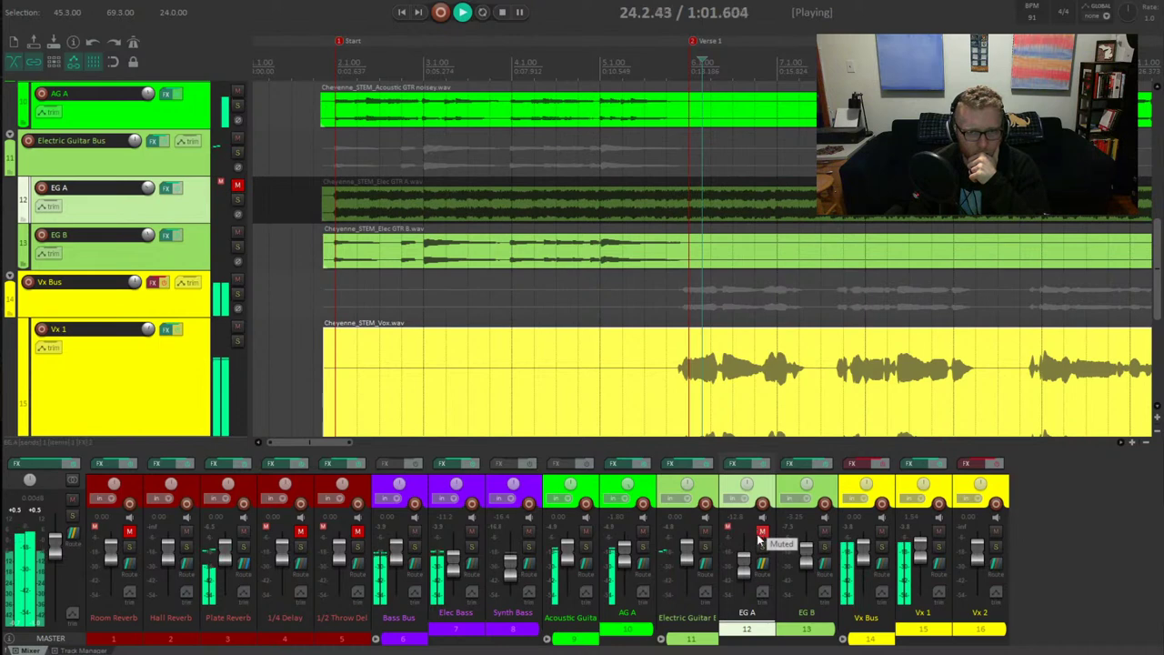
click(760, 532)
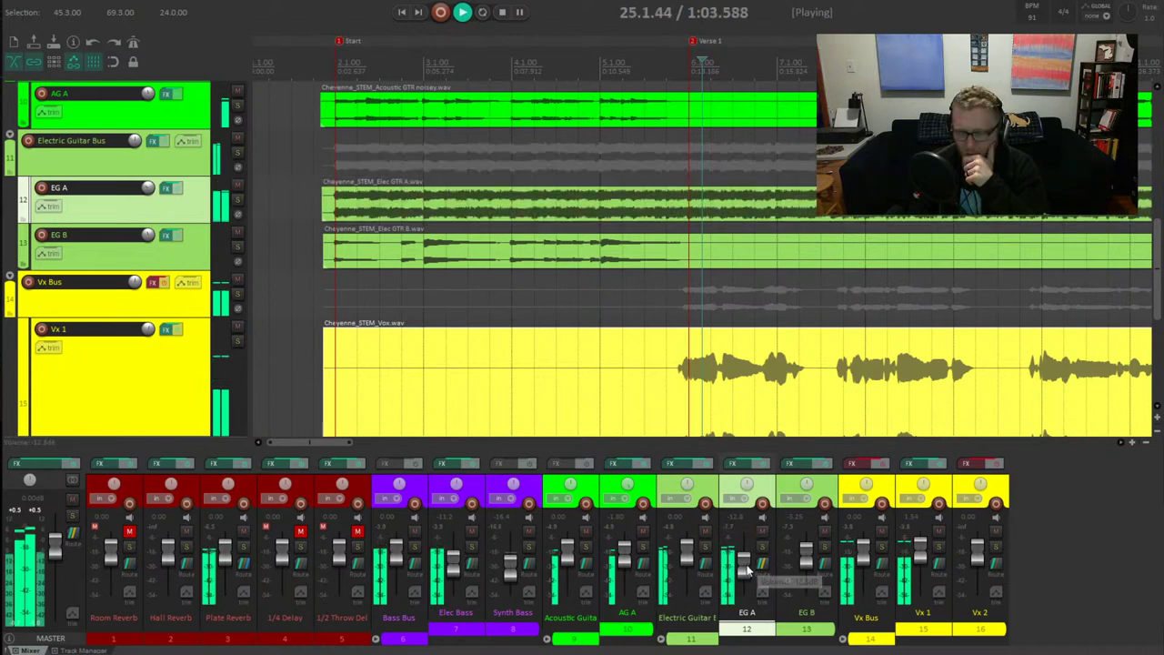
Pull EG A's volume down to -150 dB and solo the track to hear only its reverb send
drag(746, 571, 745, 605)
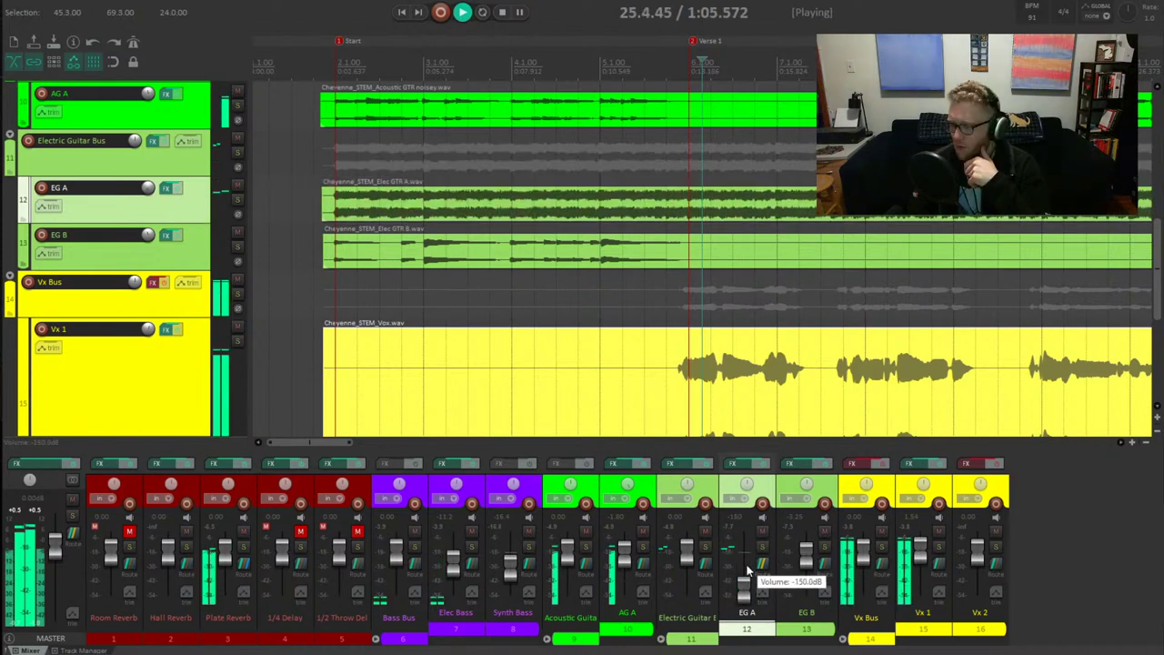
key(space)
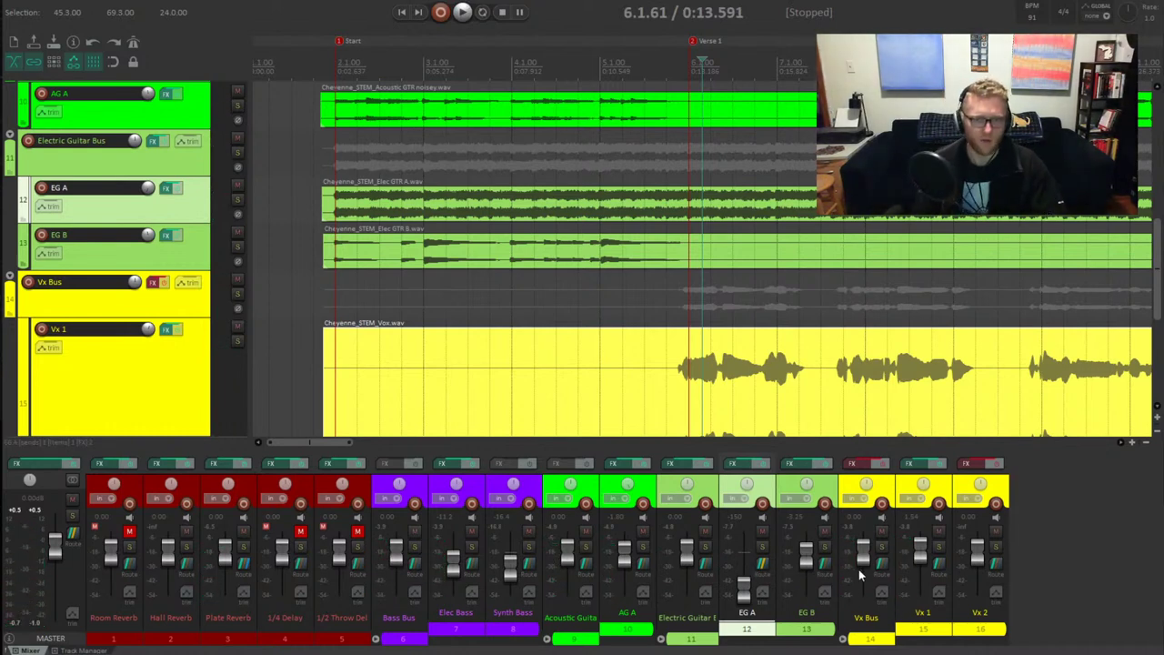
click(762, 547)
key(space)
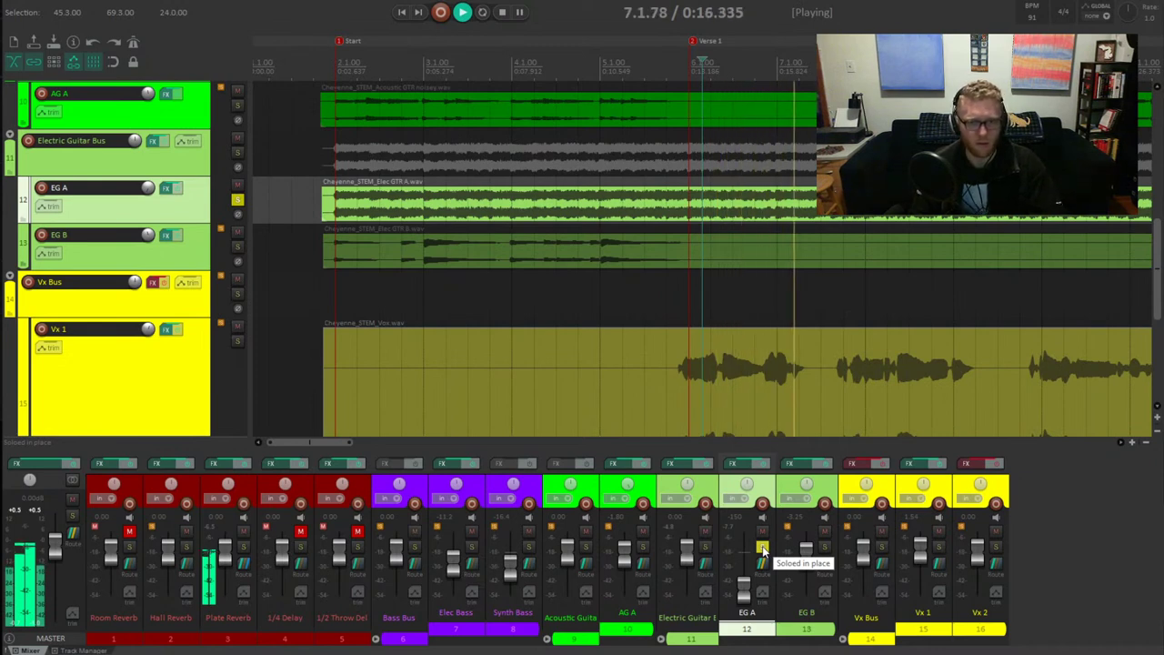
key(space)
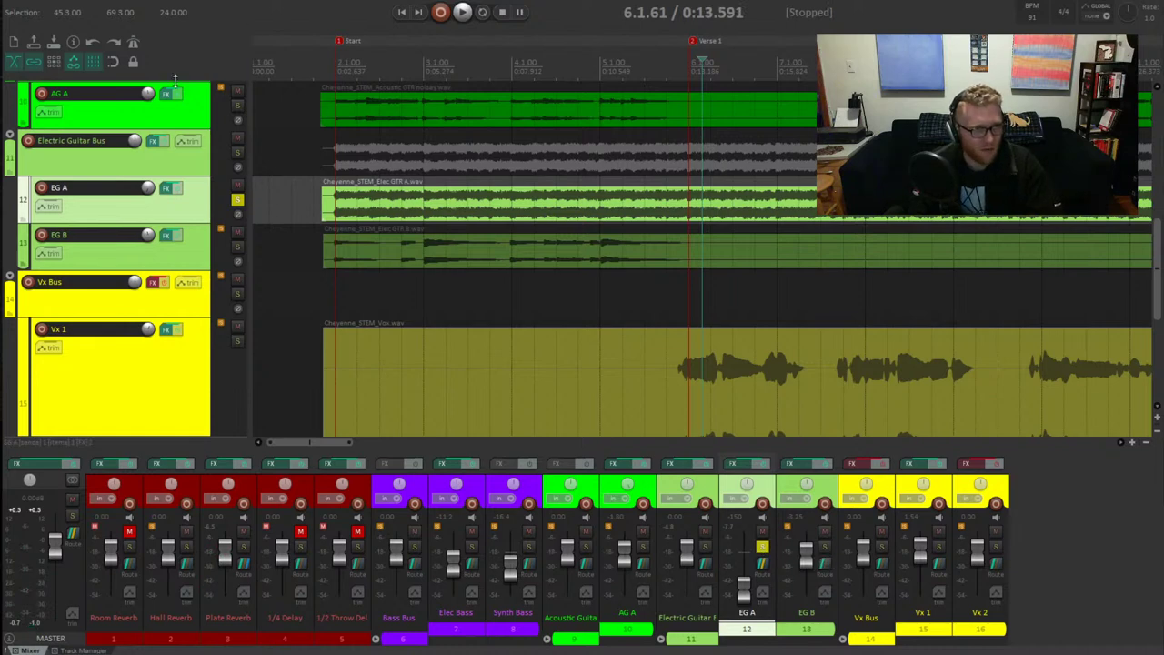
Turn on the metronome, play the soloed EG A from the Start marker, and place the edit cursor at 2.2.12
key(1)
key(space)
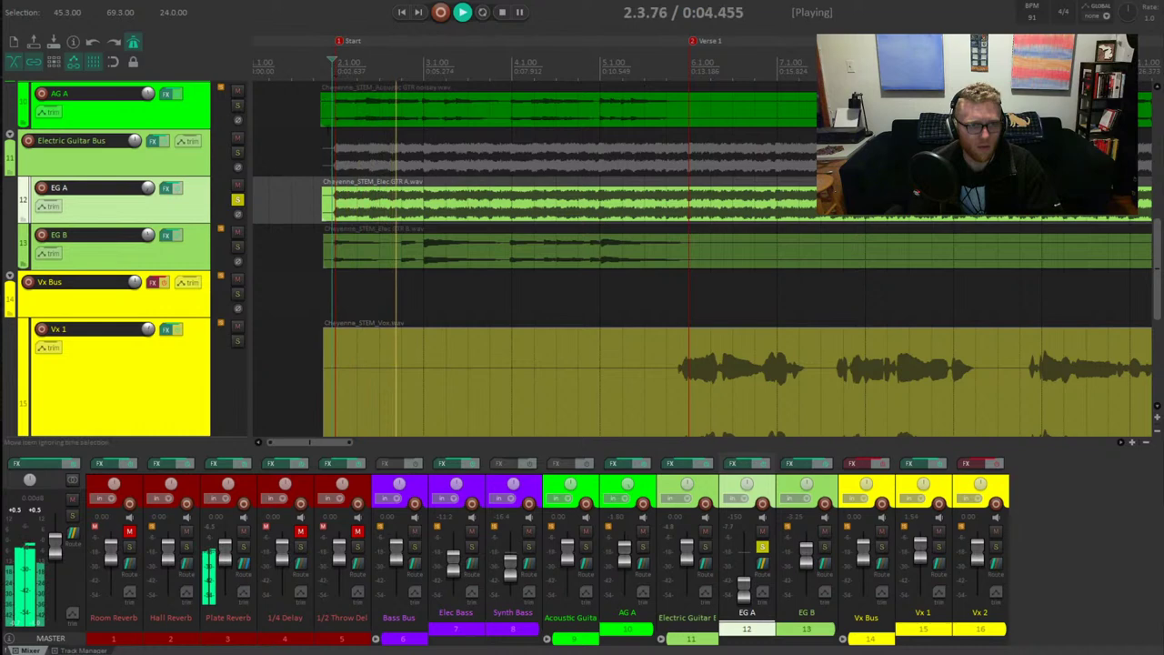
scroll(315, 192, up, 3)
key(space)
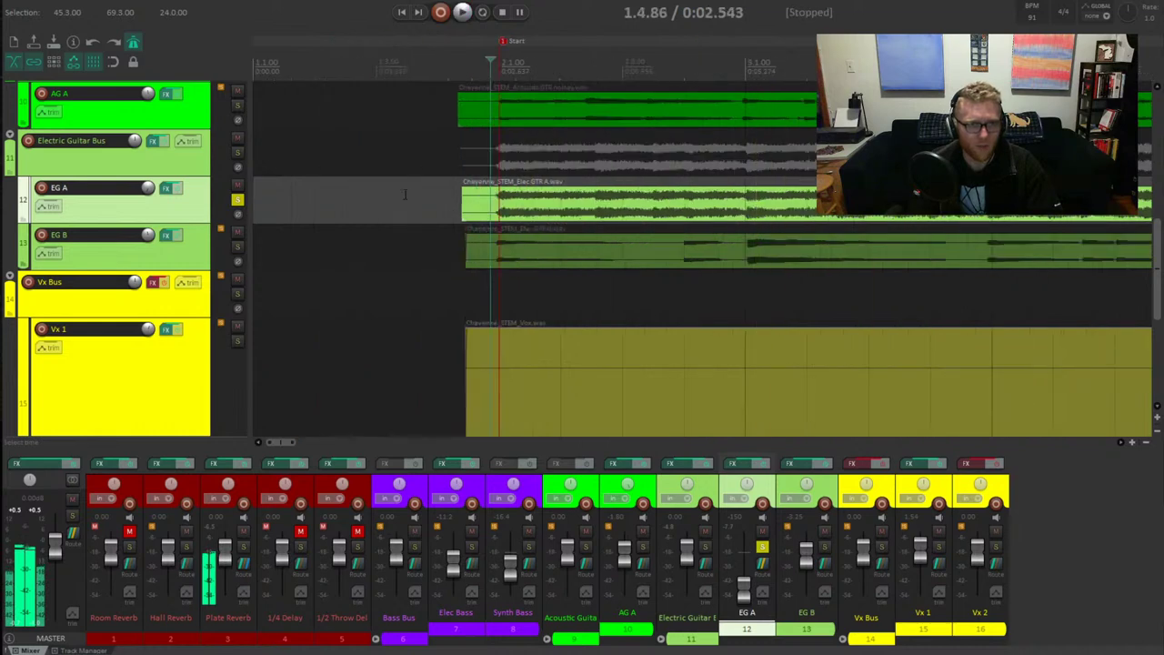
click(568, 213)
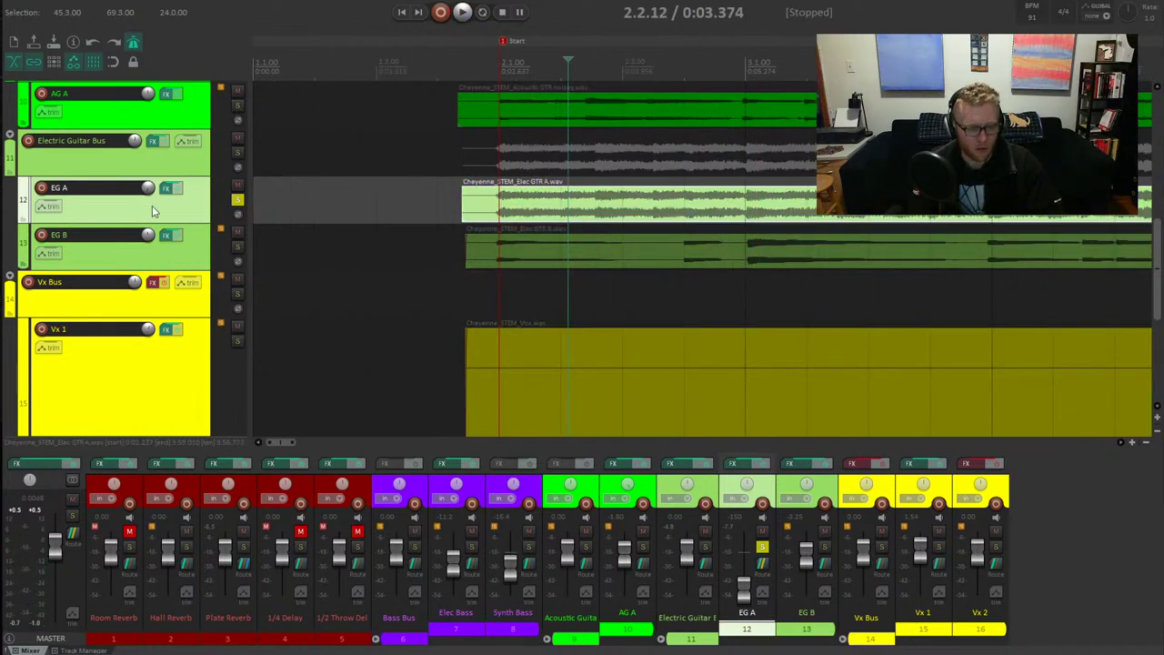
Duplicate the EG A track and select the copy
right_click(152, 206)
click(193, 306)
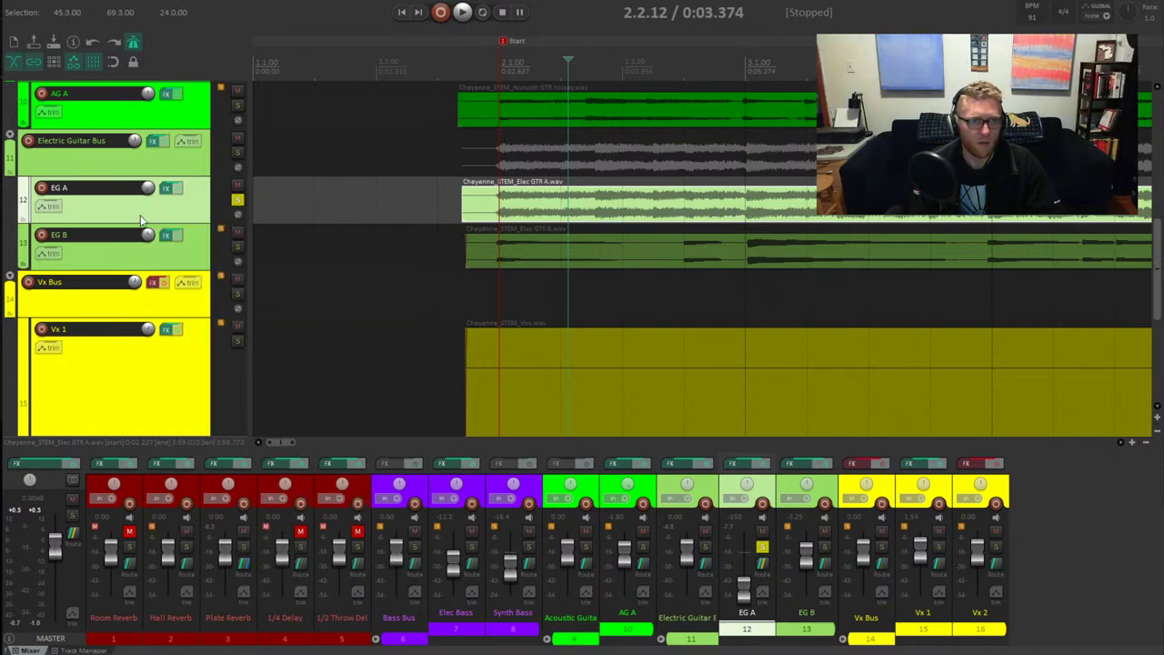
click(188, 255)
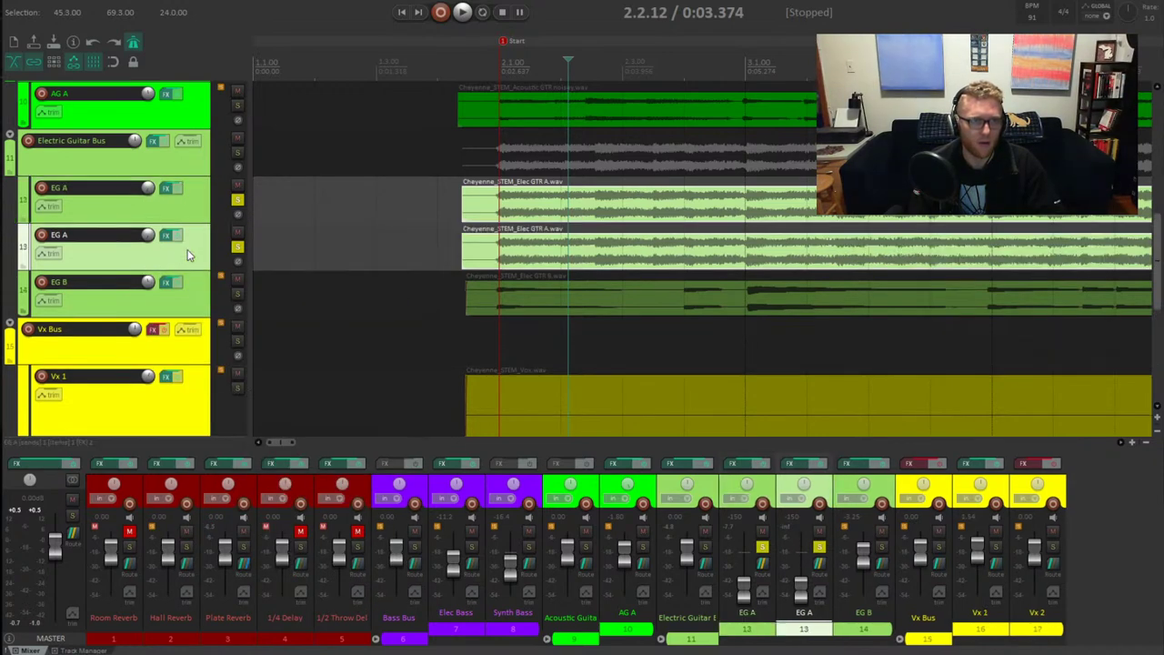
Unsolo the original EG A and delete its Plate Reverb send, playing the soloed copy briefly
click(763, 546)
click(766, 565)
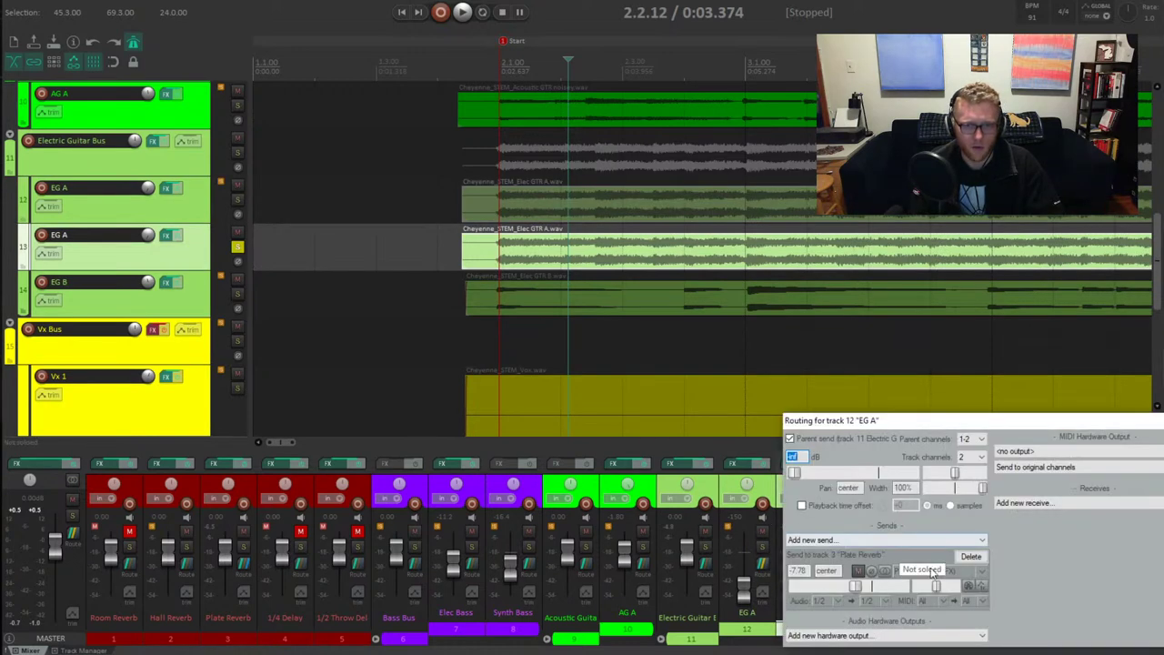
click(971, 556)
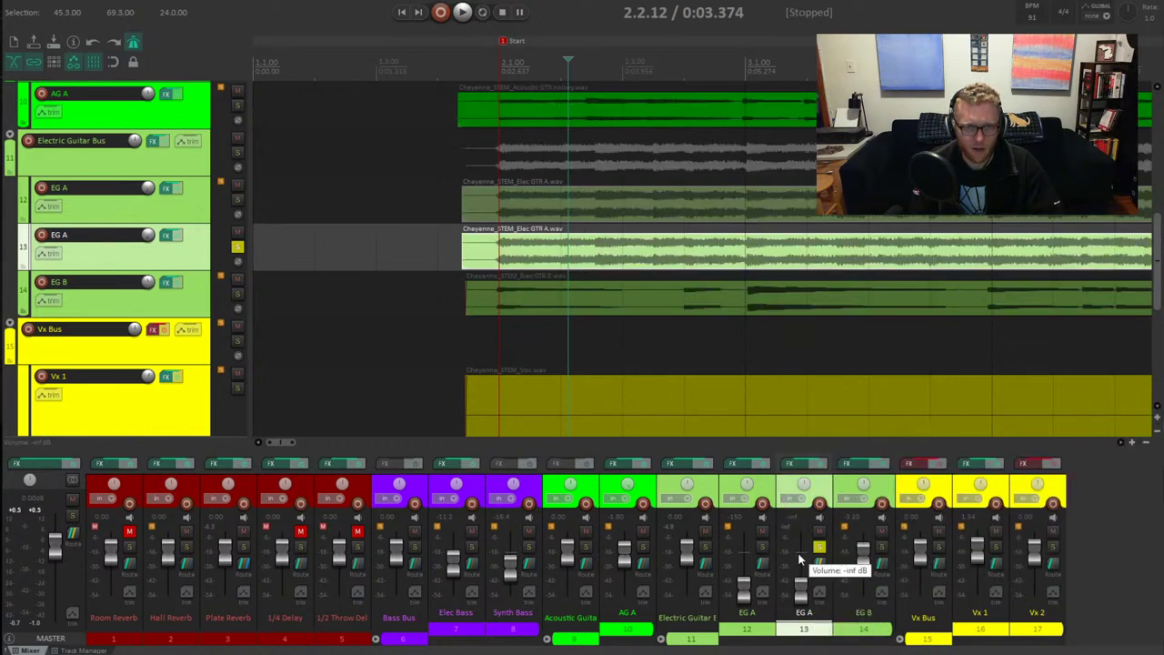
key(space)
key(space)
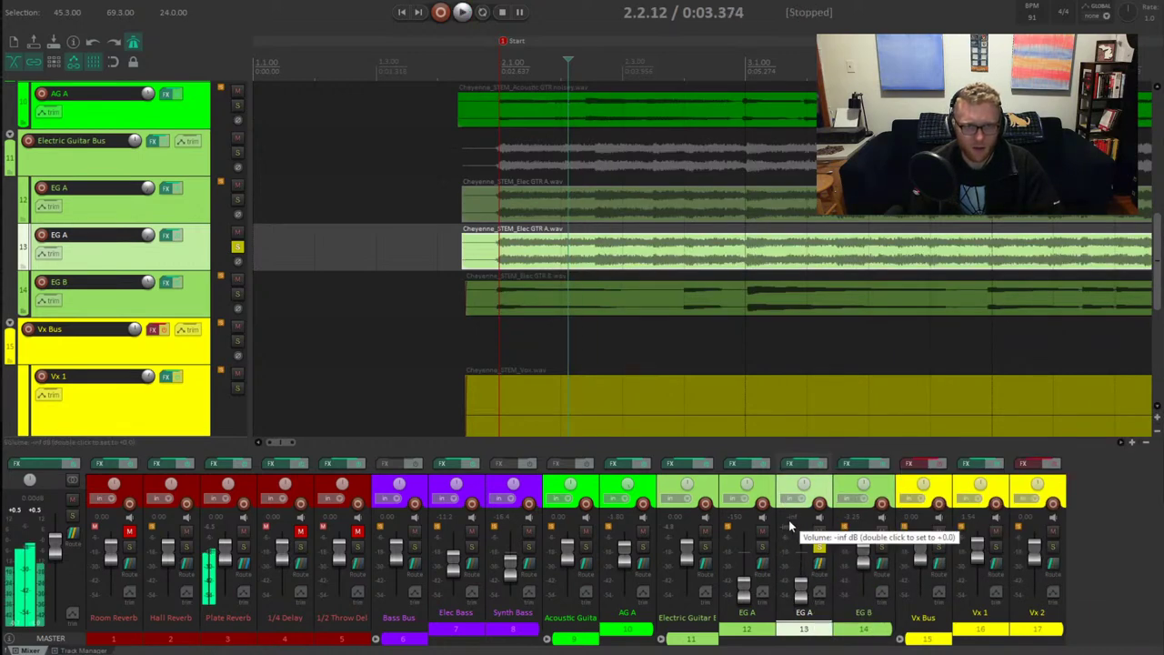
Rename the duplicated EG A track EG A reverb send and play it from 2.1.45
double_click(816, 611)
key(Escape)
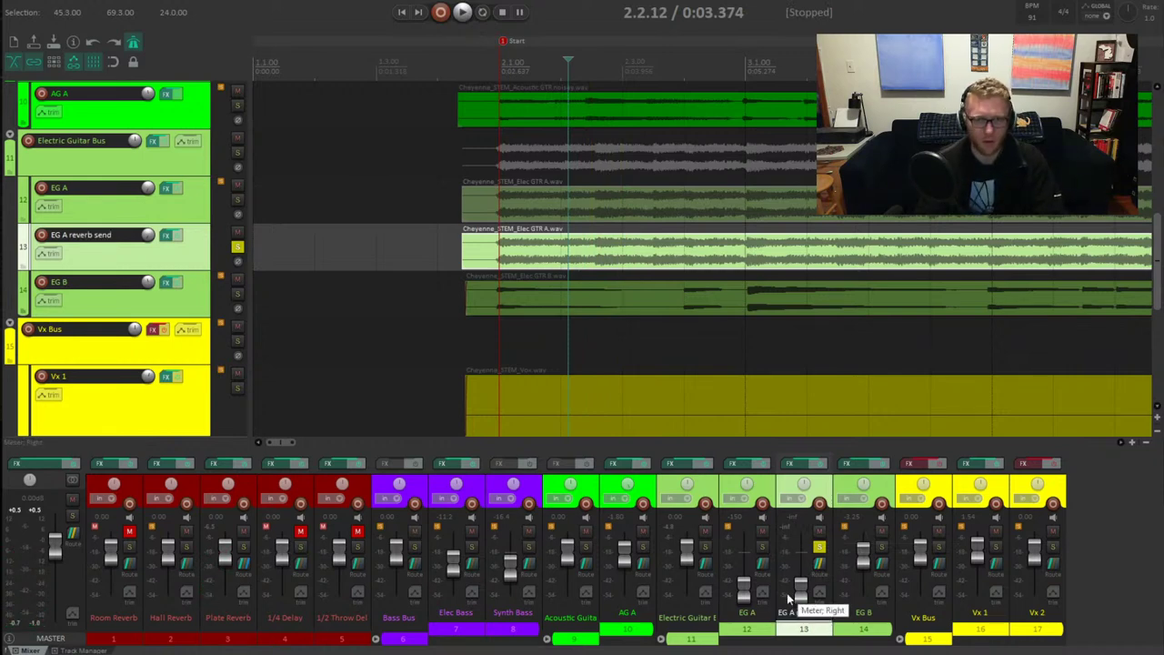
click(529, 251)
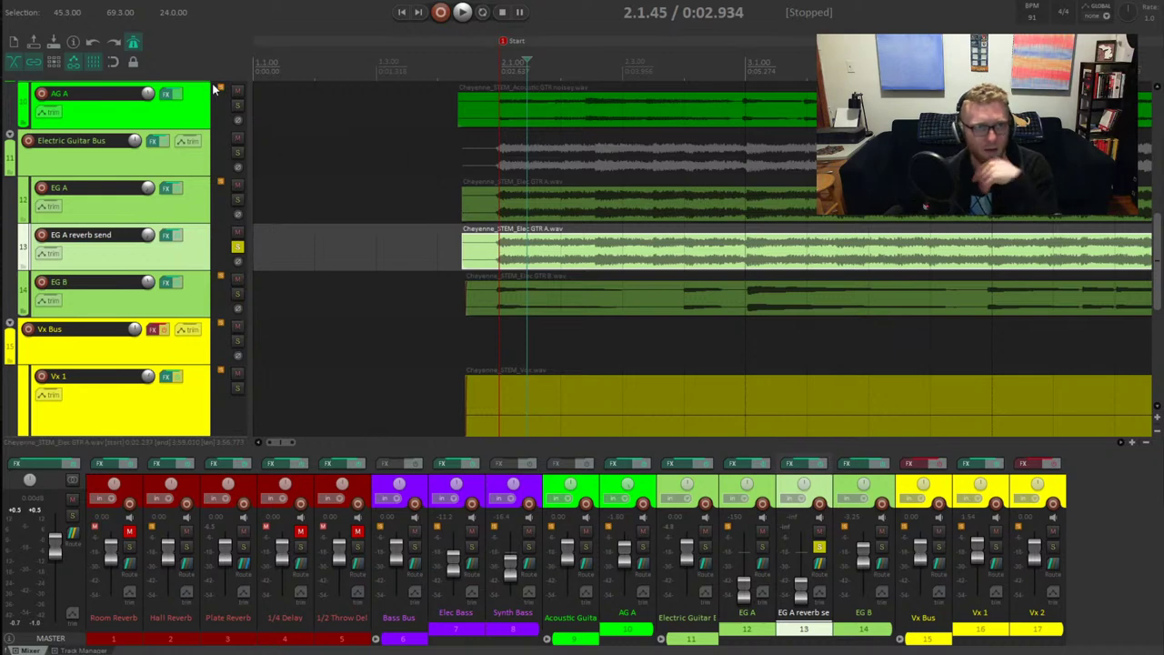
key(space)
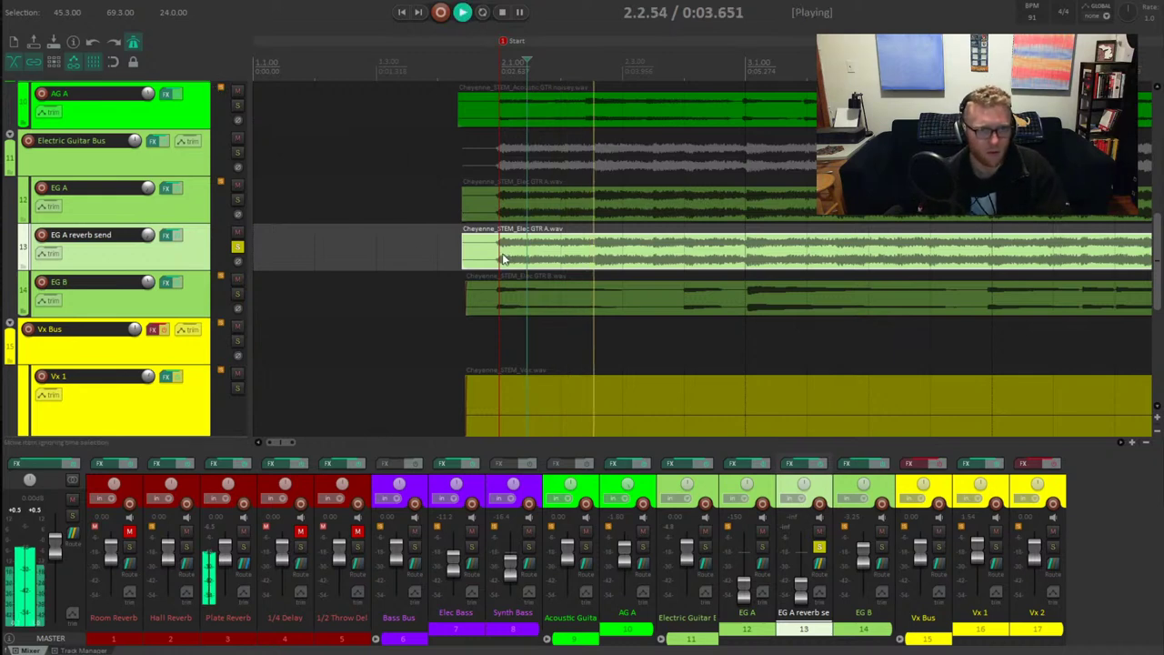
Slide the EG A reverb send item slightly ahead of the original EG A, auditioning it with the metronome from 1.4.36
drag(586, 260, 563, 262)
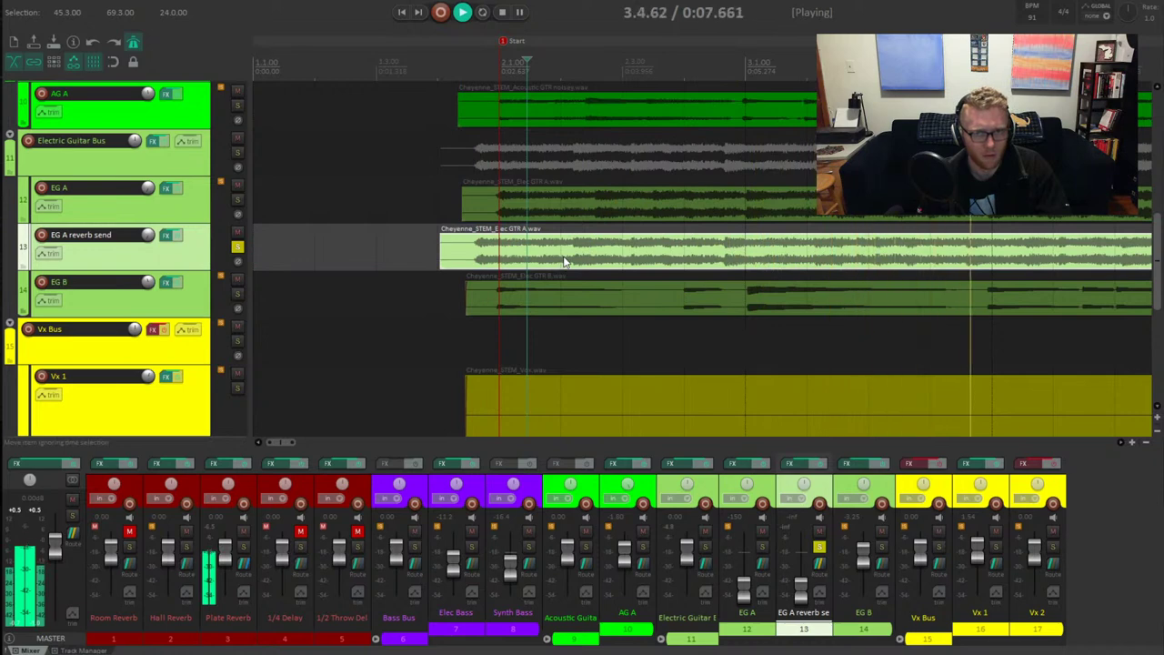
key(space)
click(460, 253)
key(space)
key(space)
mouse_move(524, 261)
mouse_down()
mouse_move(506, 261)
mouse_move(538, 257)
mouse_up()
key(space)
key(space)
key(space)
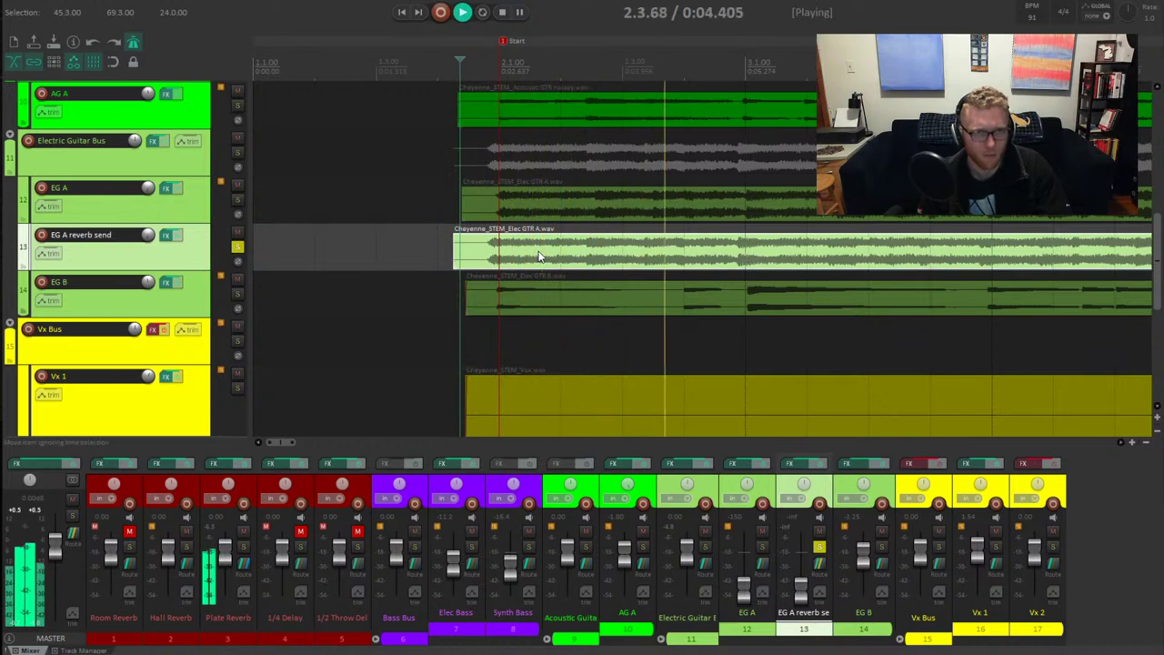
key(space)
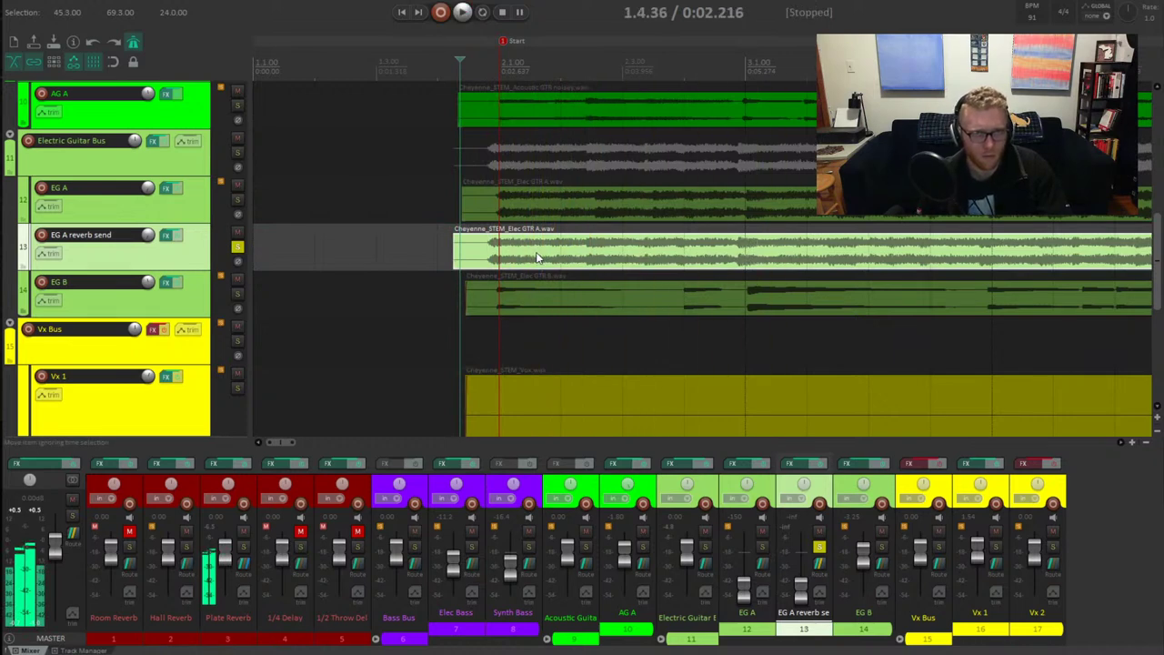
Fine-tune the EG A reverb send item's position during playback, and turn off the metronome
scroll(536, 257, up, 3)
drag(855, 266, 858, 264)
key(space)
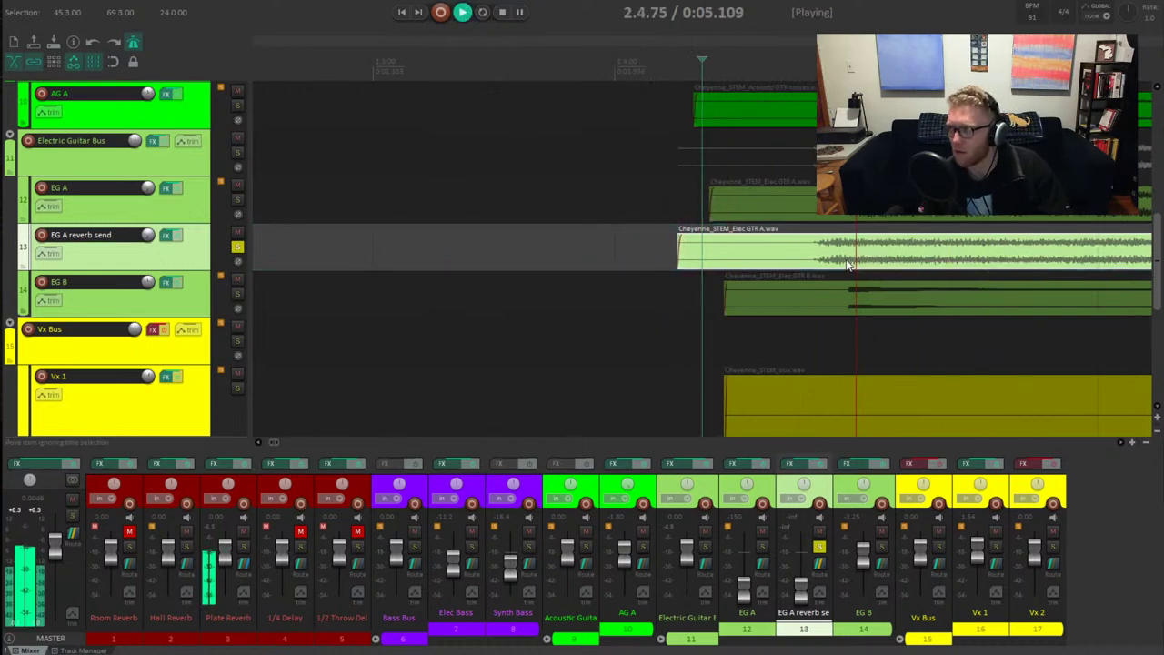
click(133, 42)
scroll(413, 218, down, 4)
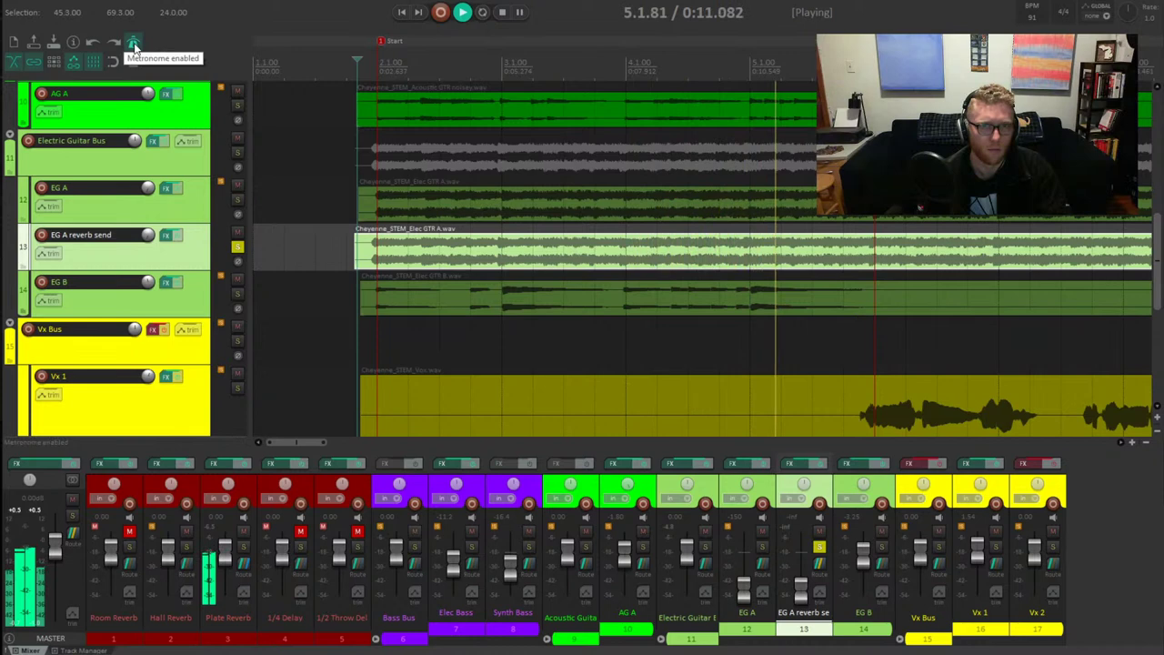
key(space)
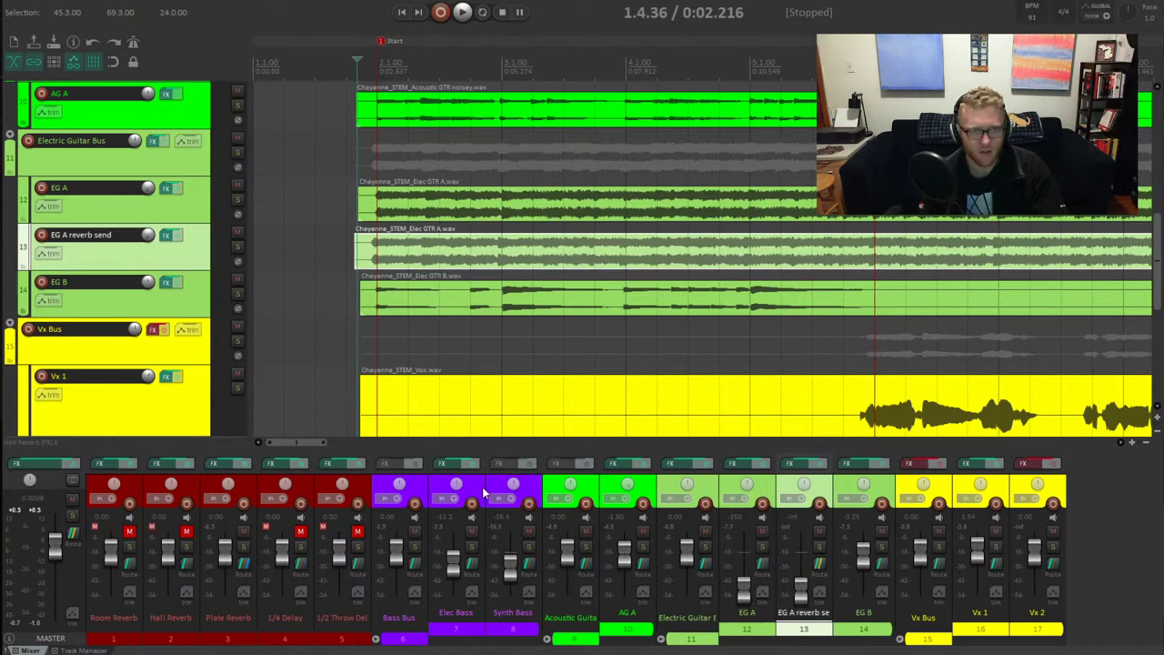
Play the full mix, nudge the EG A reverb send item slightly earlier, and restart playback from 1.4.36
key(space)
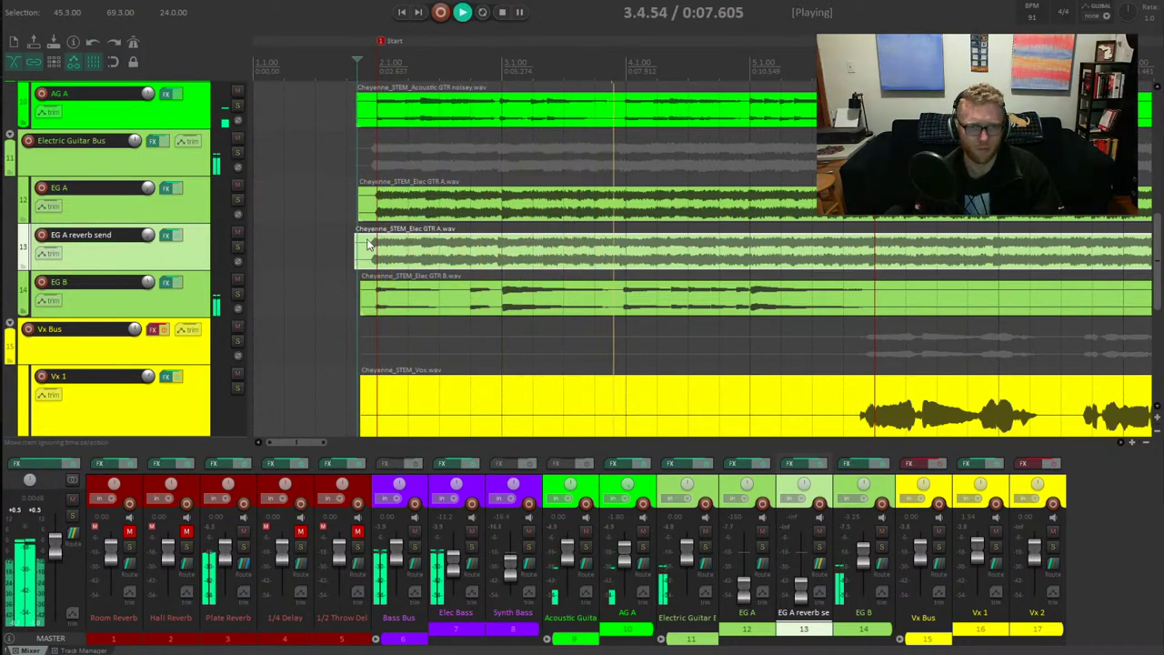
scroll(369, 258, up, 5)
drag(774, 267, 770, 266)
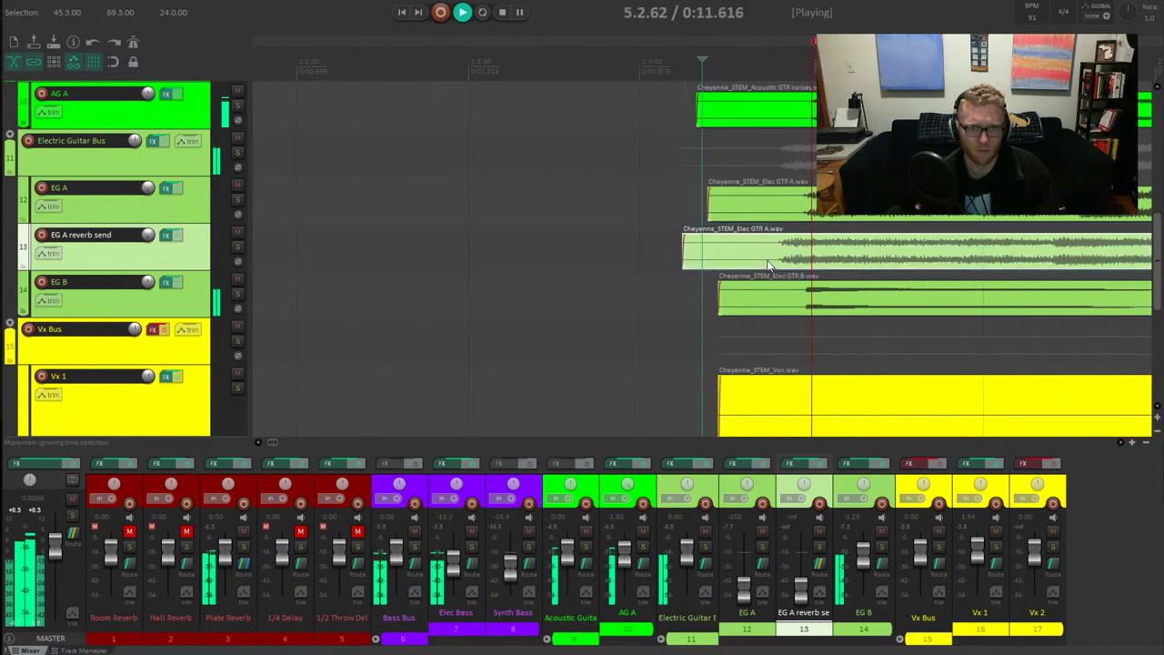
scroll(525, 327, down, 5)
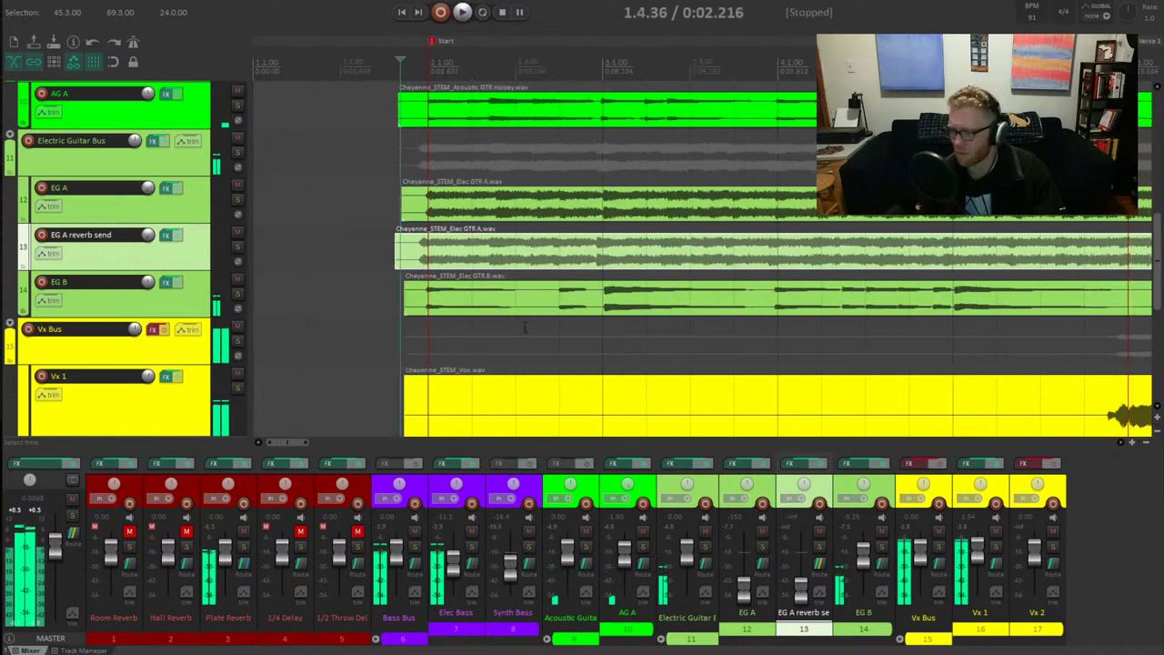
key(space)
key(space)
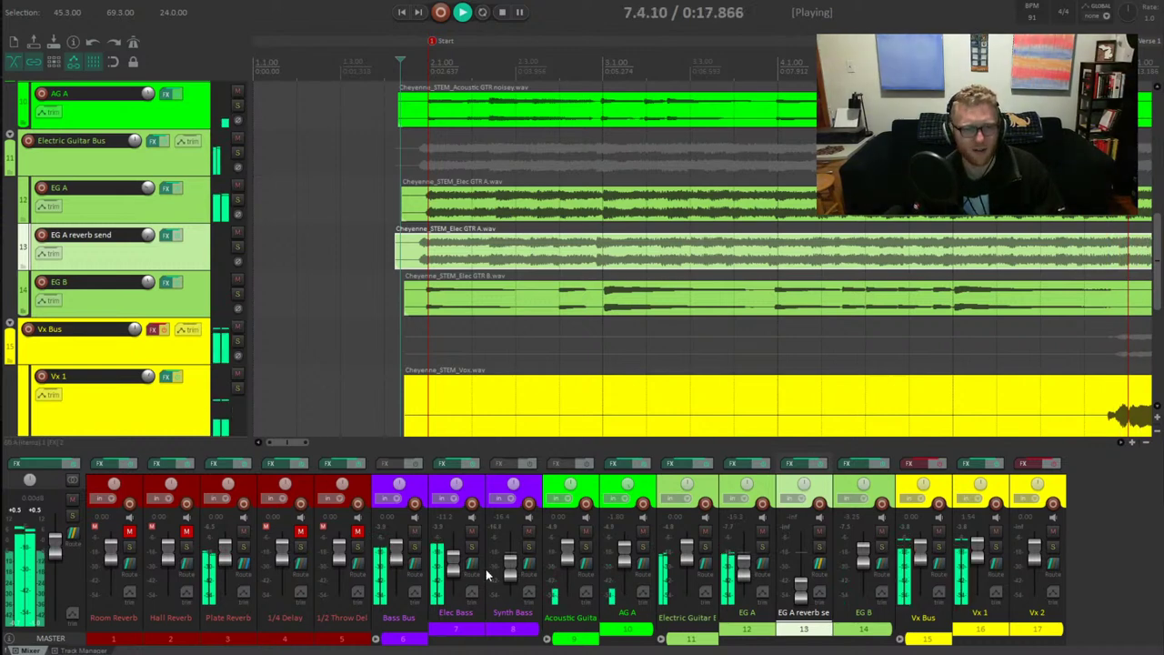
Lower the EG A reverb send track's Plate Reverb send to -12.78 dB and disable its parent send
click(818, 565)
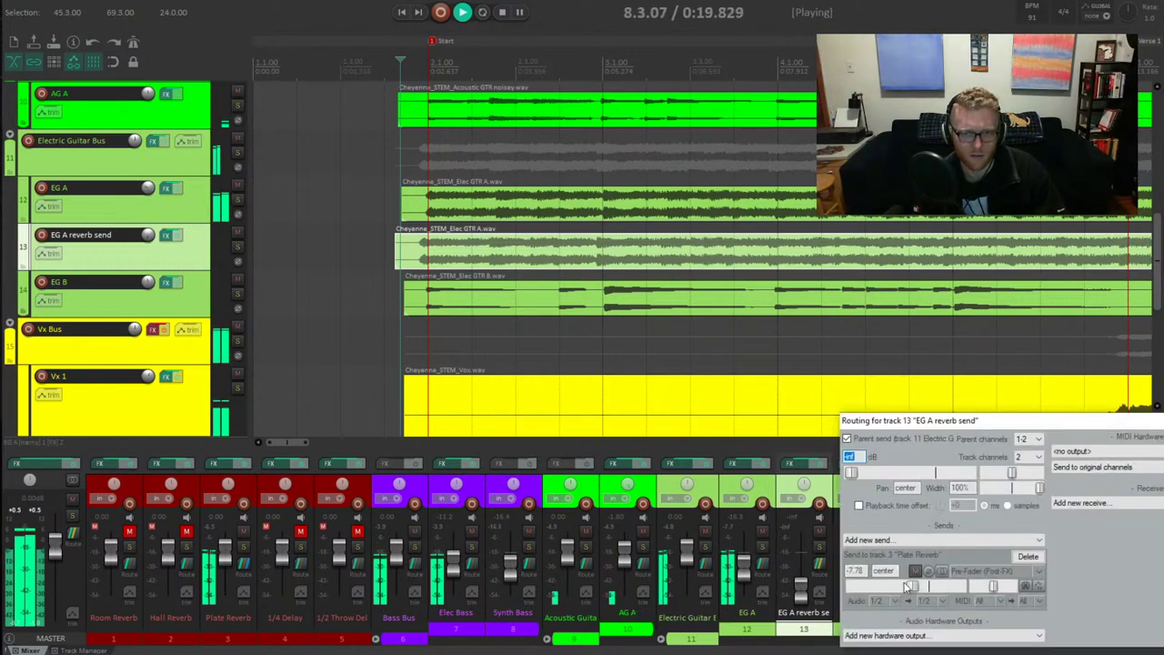
drag(910, 584, 904, 589)
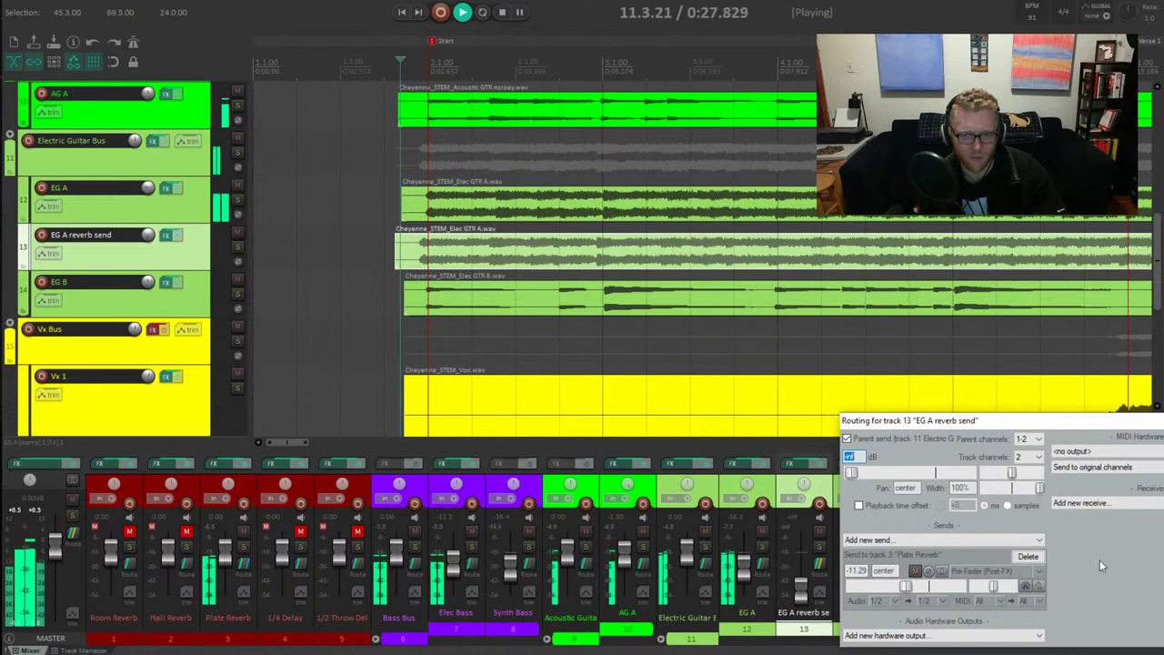
drag(921, 595, 905, 591)
click(846, 438)
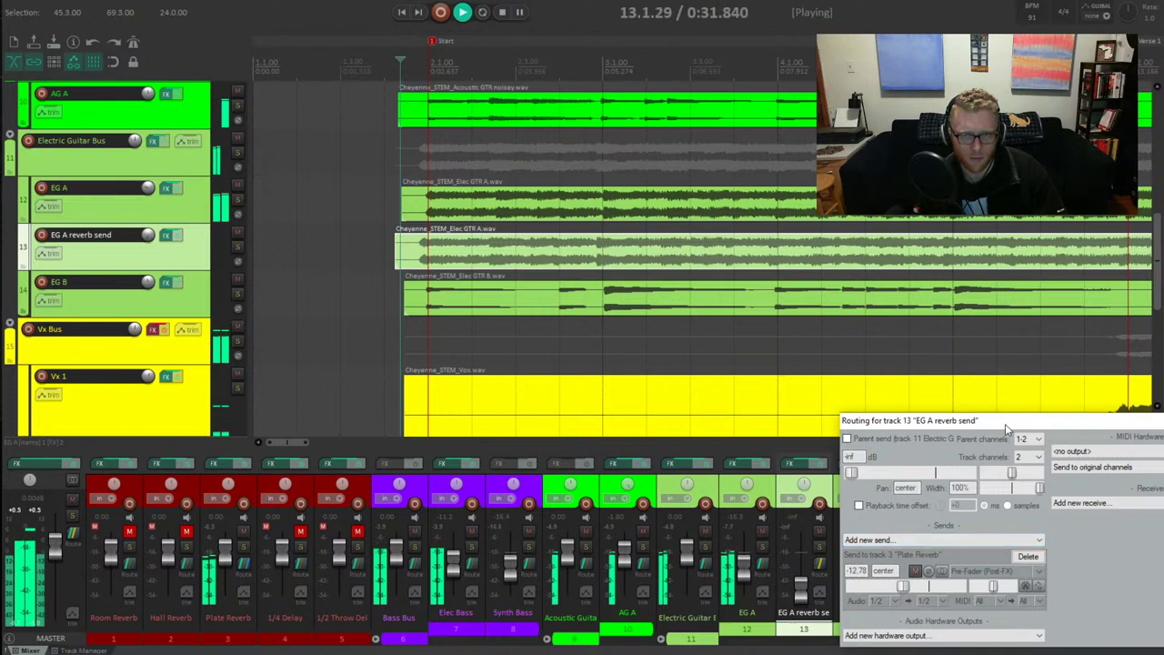
Try the EG A reverb send track's Plate Reverb send at 0 dB, comparing Post-Fader (Post-Pan) with Pre-Fader (Post-FX)
drag(909, 420, 1026, 411)
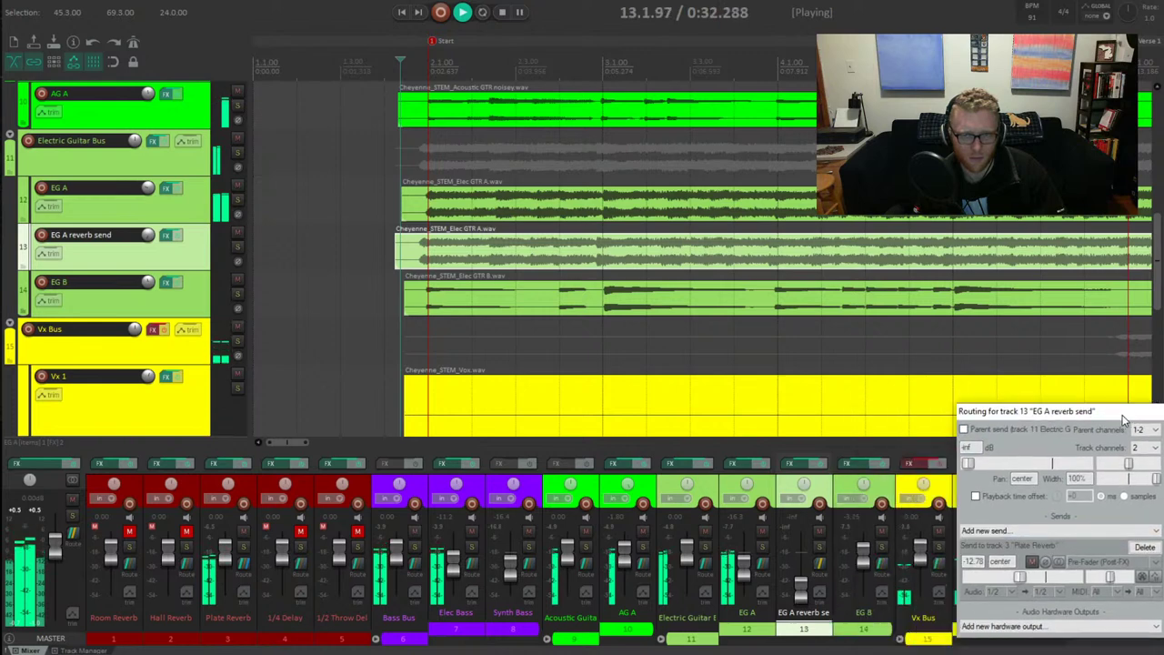
double_click(1021, 576)
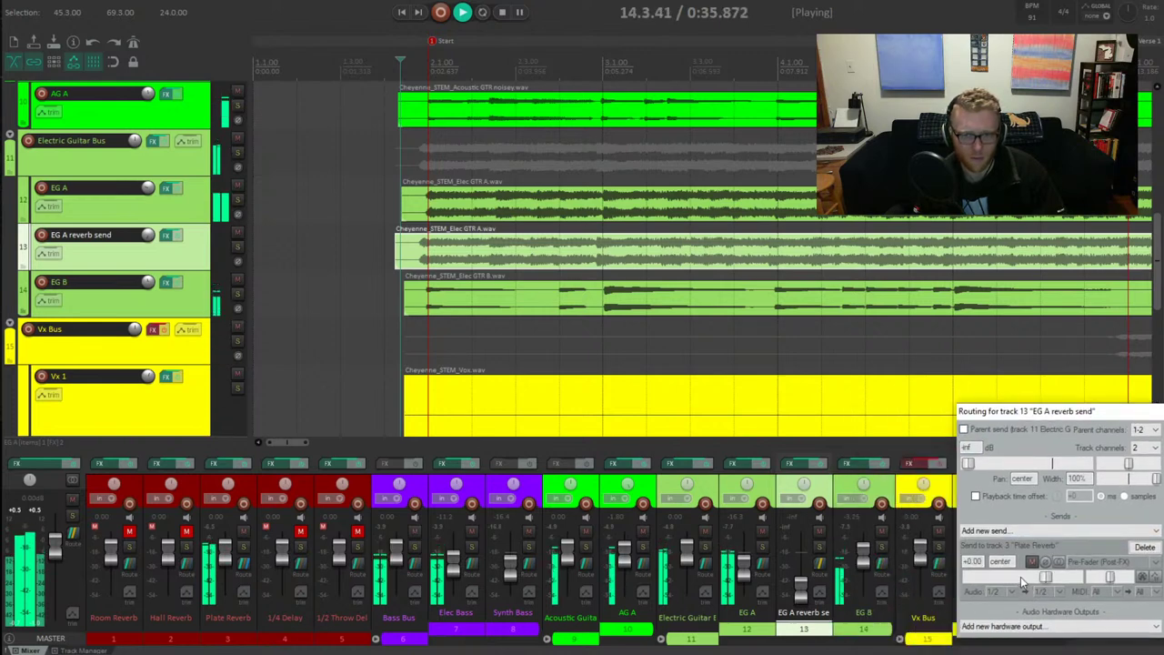
click(1088, 564)
click(1096, 579)
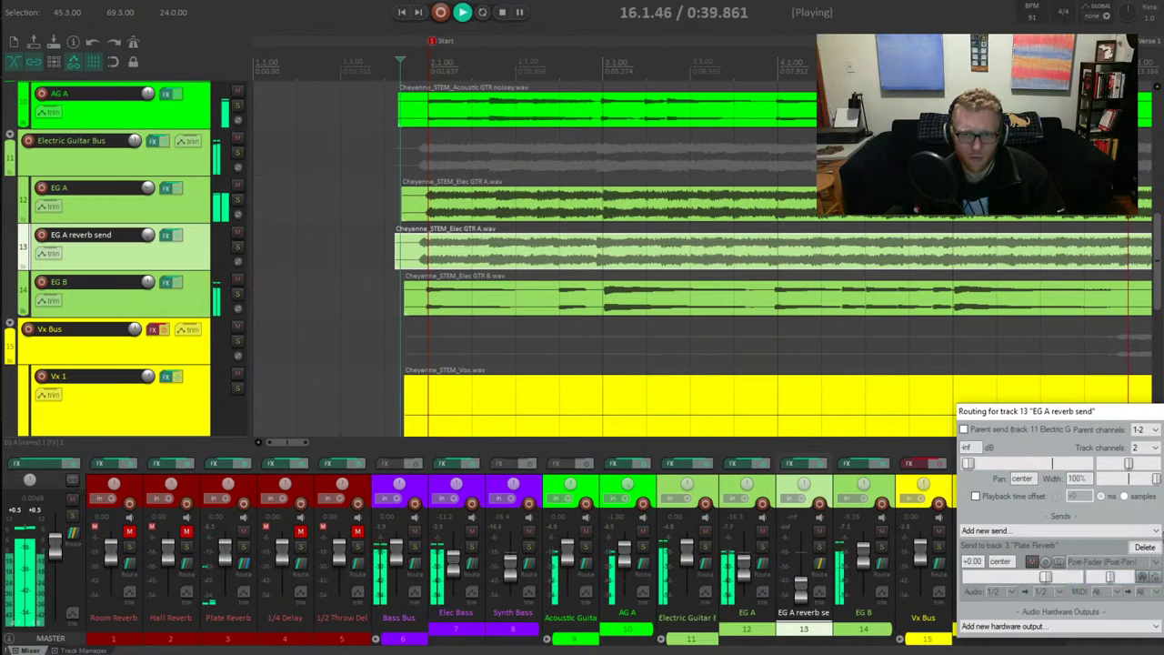
click(1087, 564)
click(1042, 591)
drag(1044, 578, 1019, 579)
click(1080, 562)
click(1013, 578)
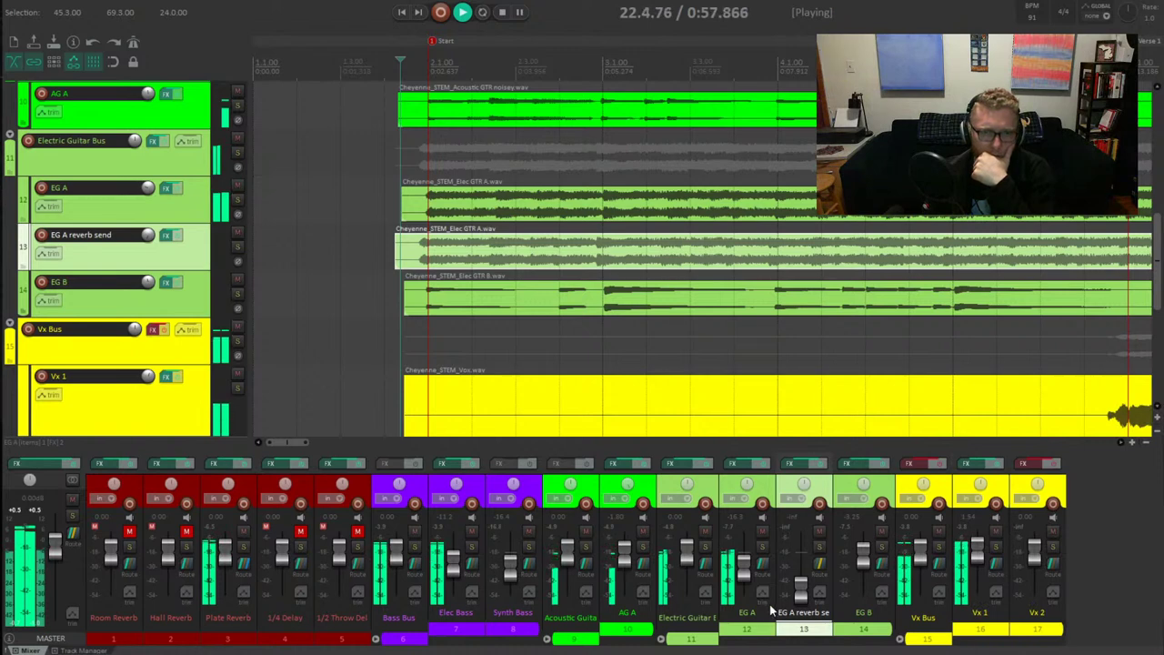
Pull the EG A reverb send track's Plate Reverb send down to -16.27 dB while the mix plays
click(819, 558)
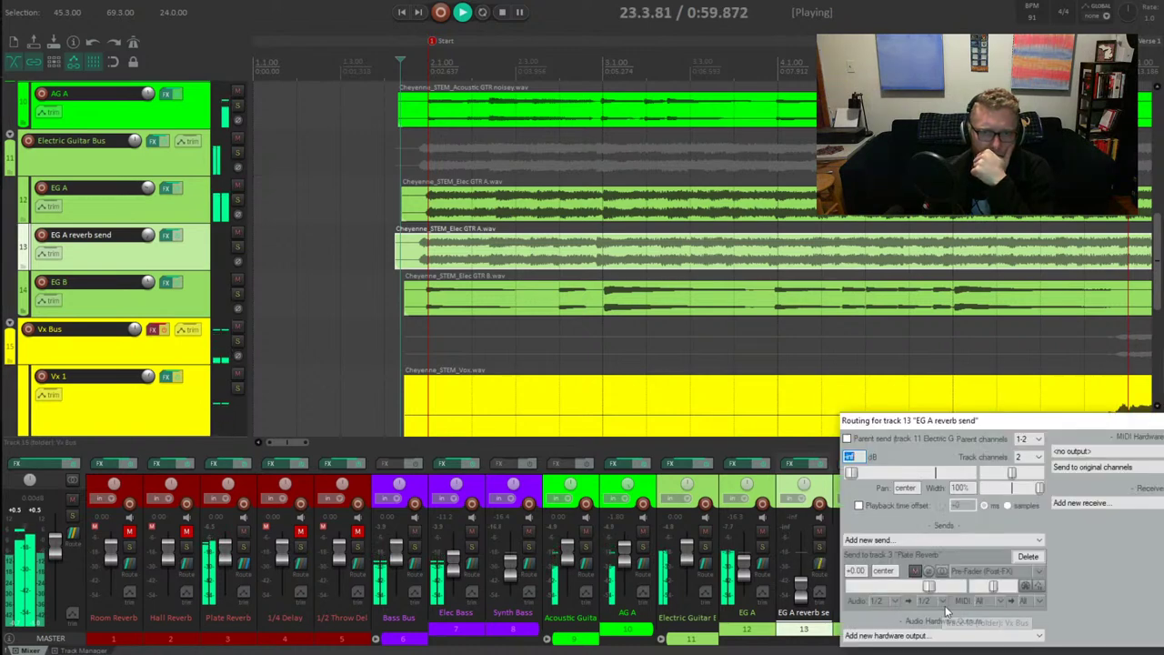
mouse_move(915, 588)
mouse_down()
mouse_move(926, 587)
mouse_move(903, 587)
mouse_up()
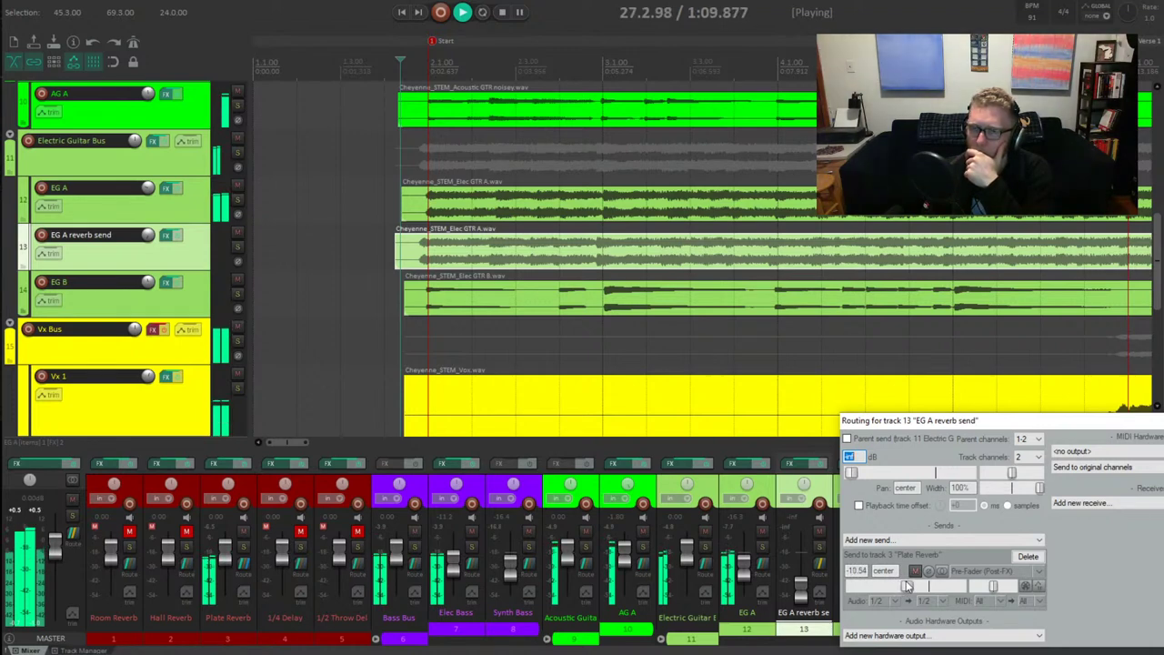
drag(906, 585, 897, 588)
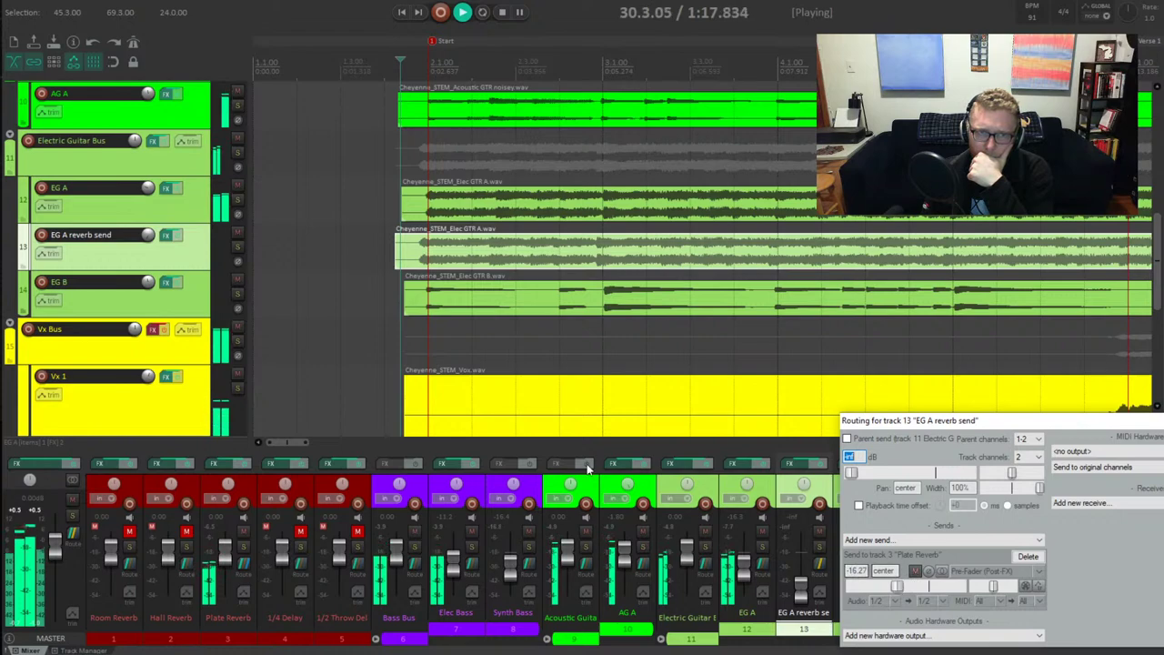
Trim the EG A reverb send track's Plate Reverb send to -17.15 dB, stop playback, and clear the time selection
scroll(518, 204, down, 5)
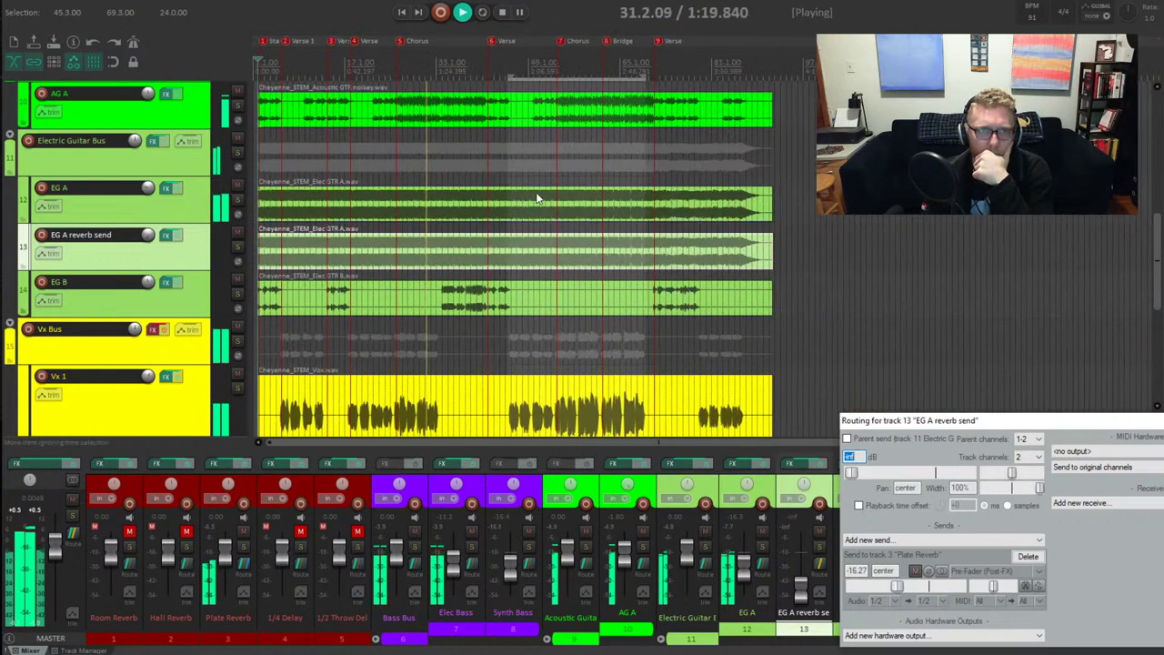
scroll(518, 203, up, 4)
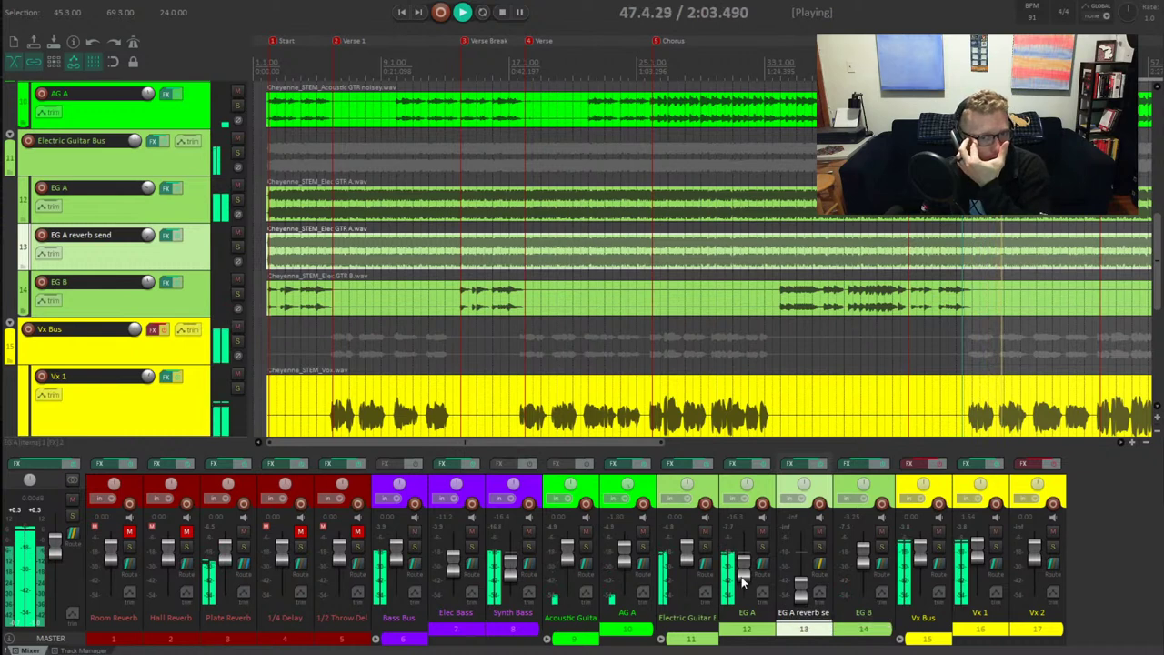
mouse_move(793, 583)
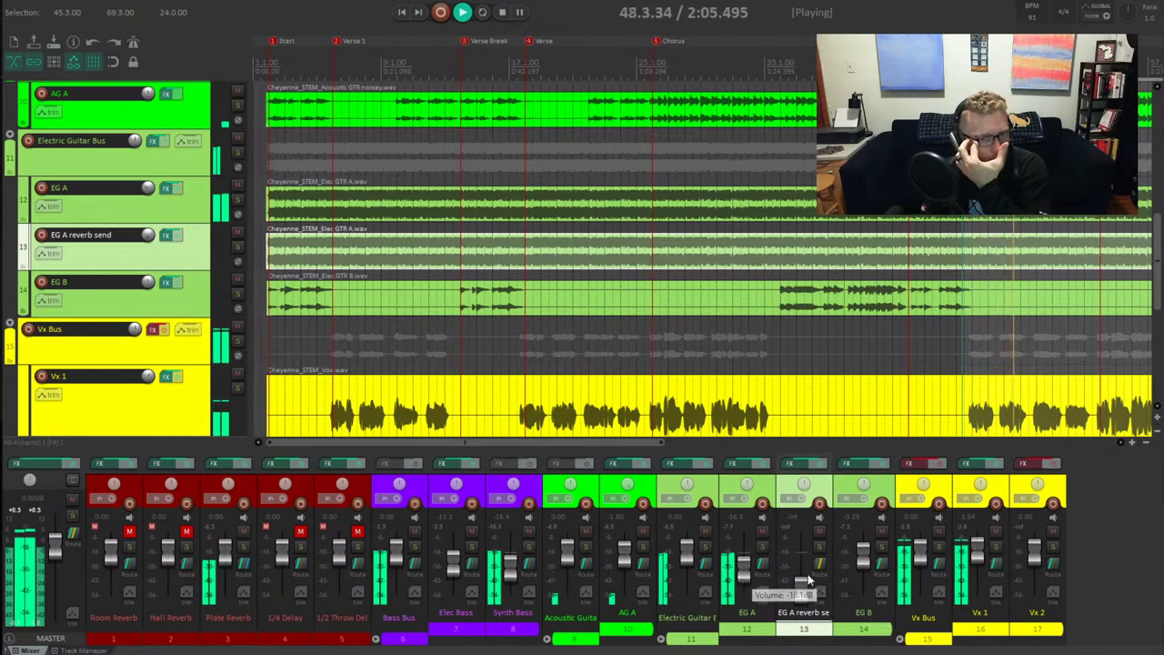
click(820, 566)
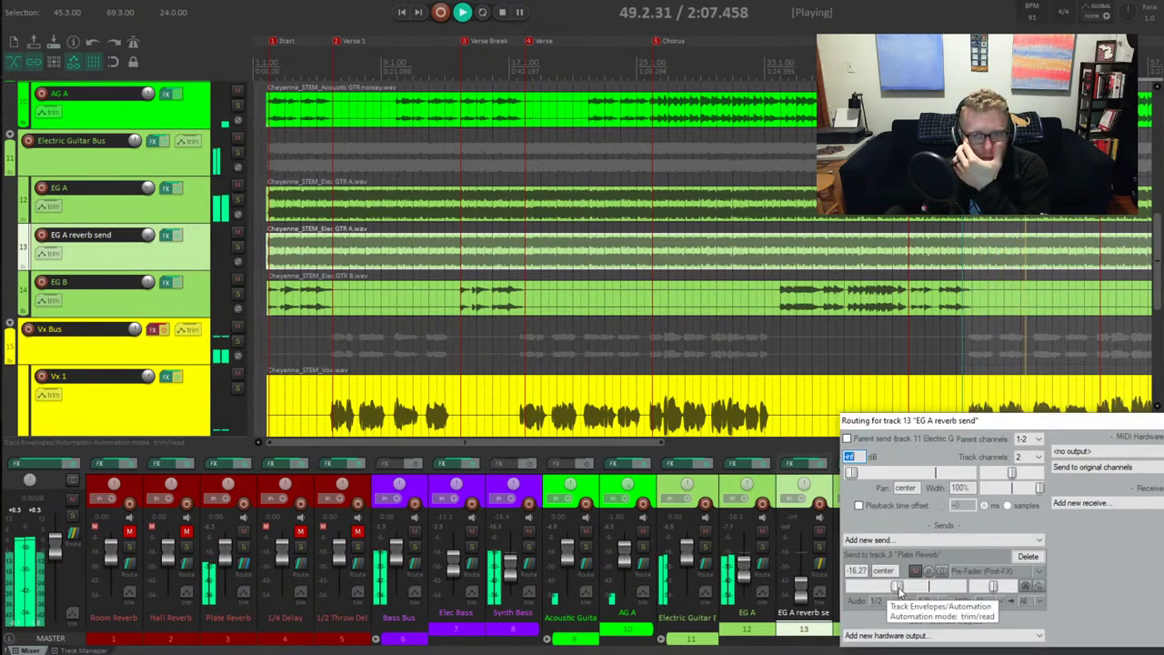
scroll(897, 587, down, 2)
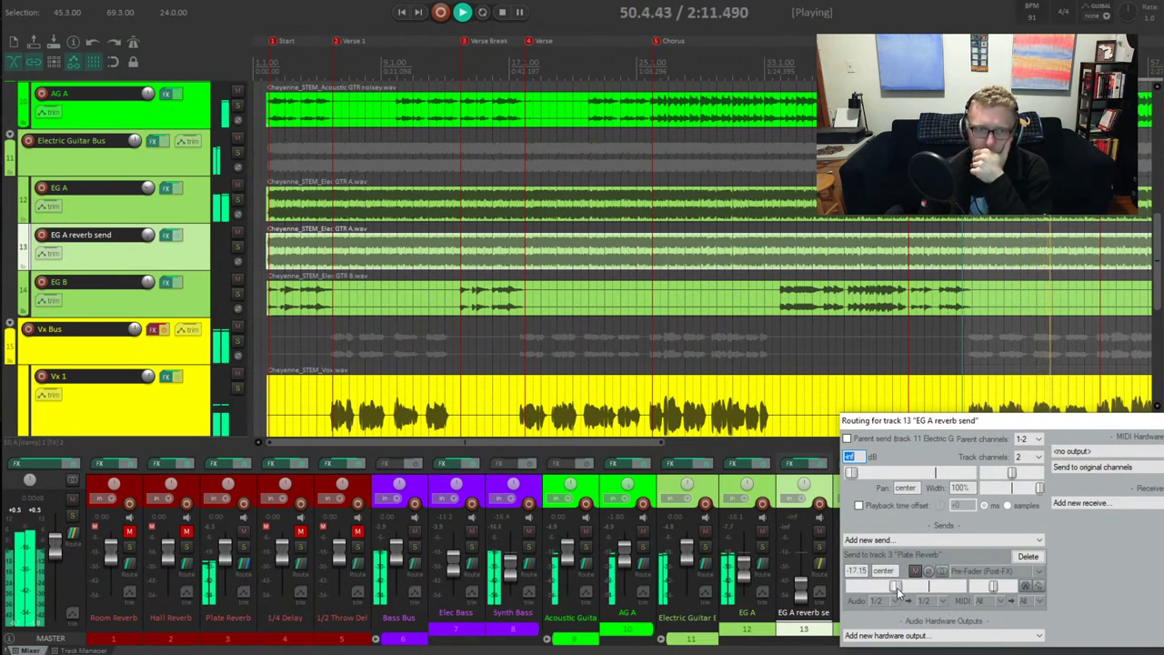
key(space)
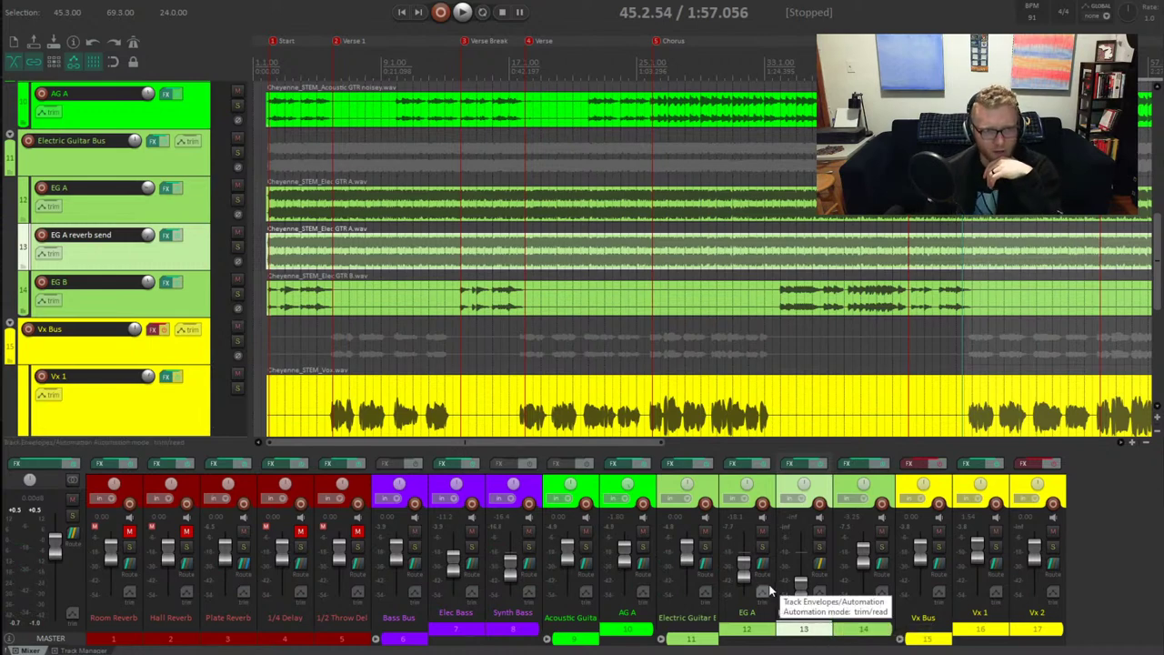
key(Escape)
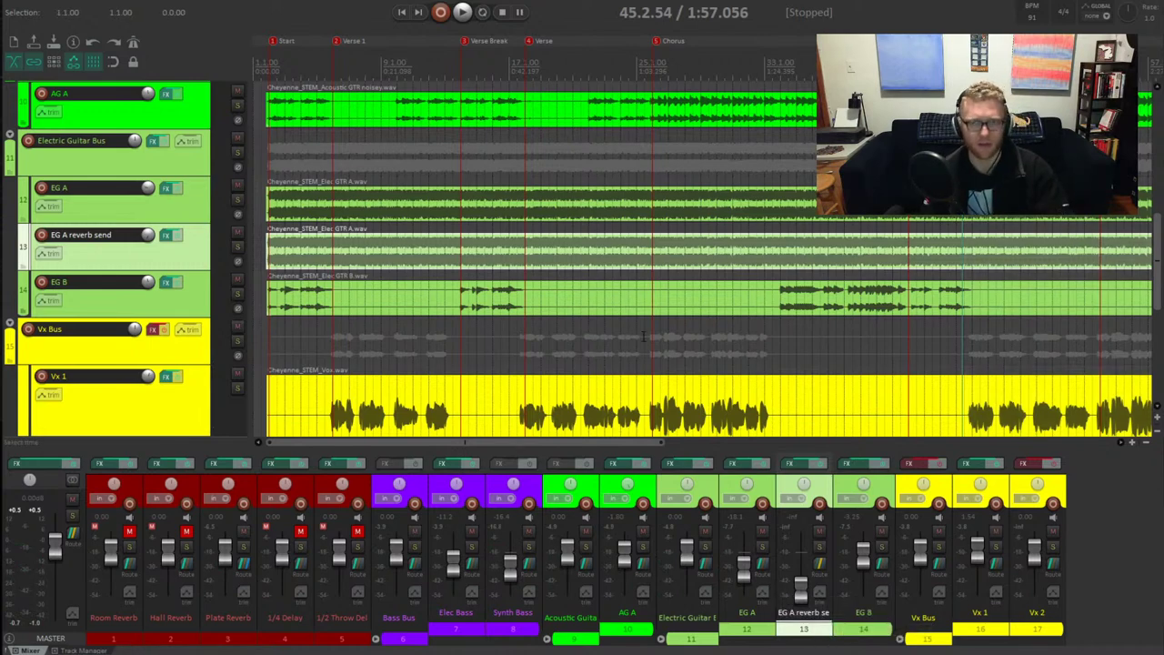
Reduce the track heights to show the vocal tracks together, and select the Vx Bus
scroll(208, 345, down, 3)
scroll(262, 327, down, 3)
scroll(266, 337, up, 2)
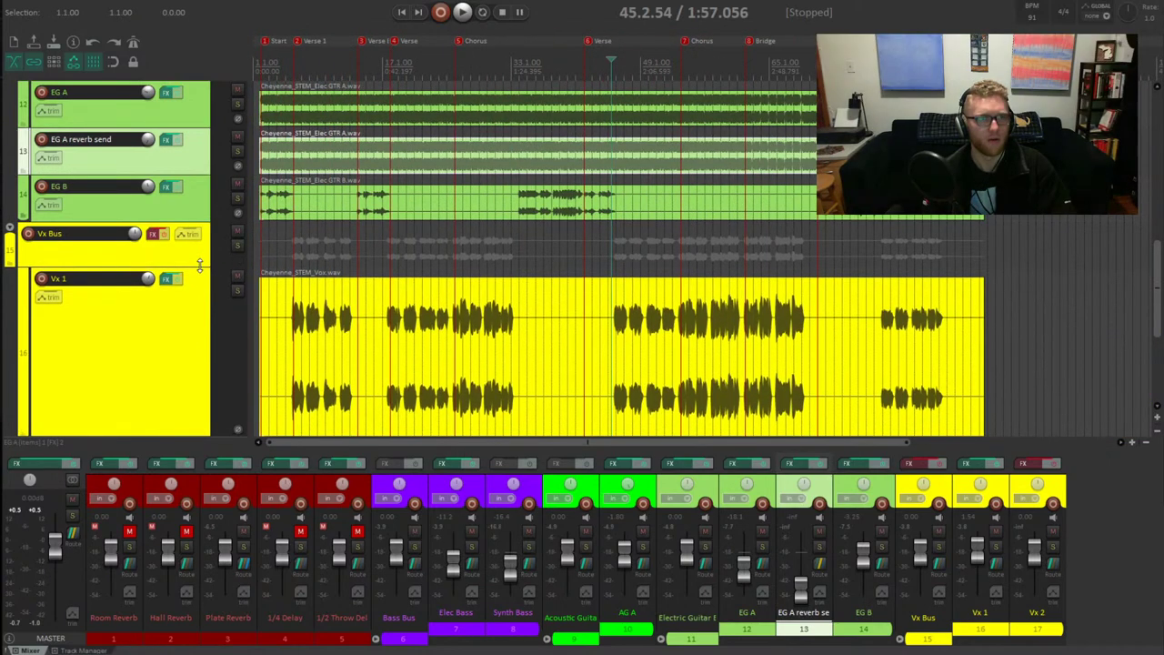
scroll(199, 265, down, 1)
scroll(195, 302, up, 2)
scroll(236, 336, down, 1)
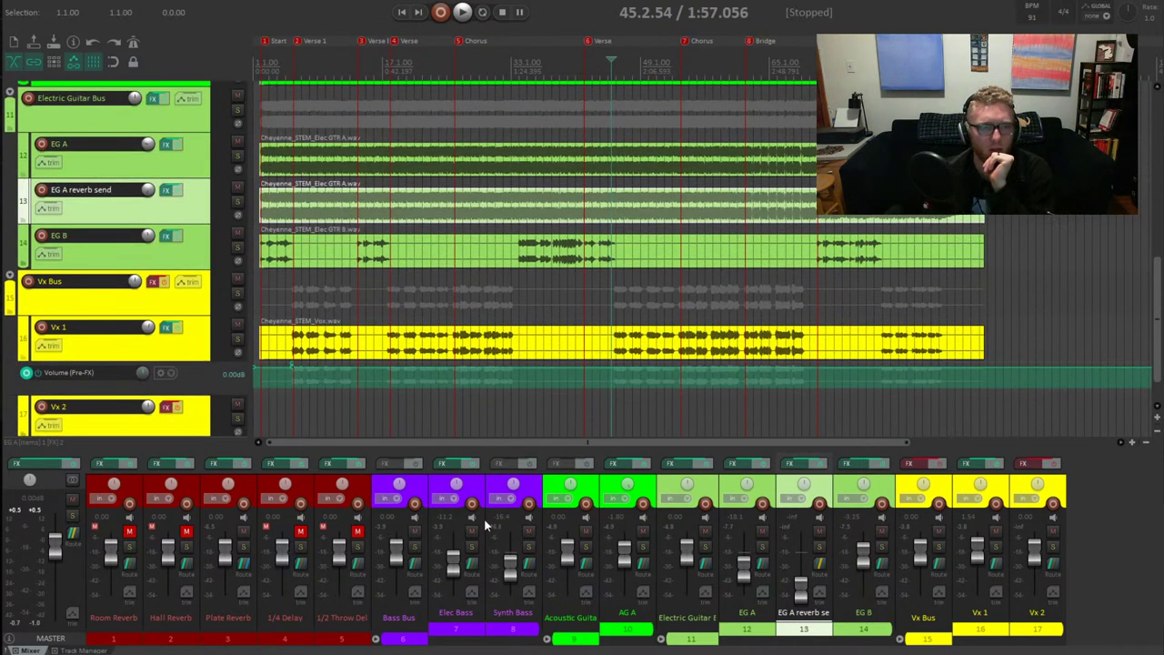
click(928, 637)
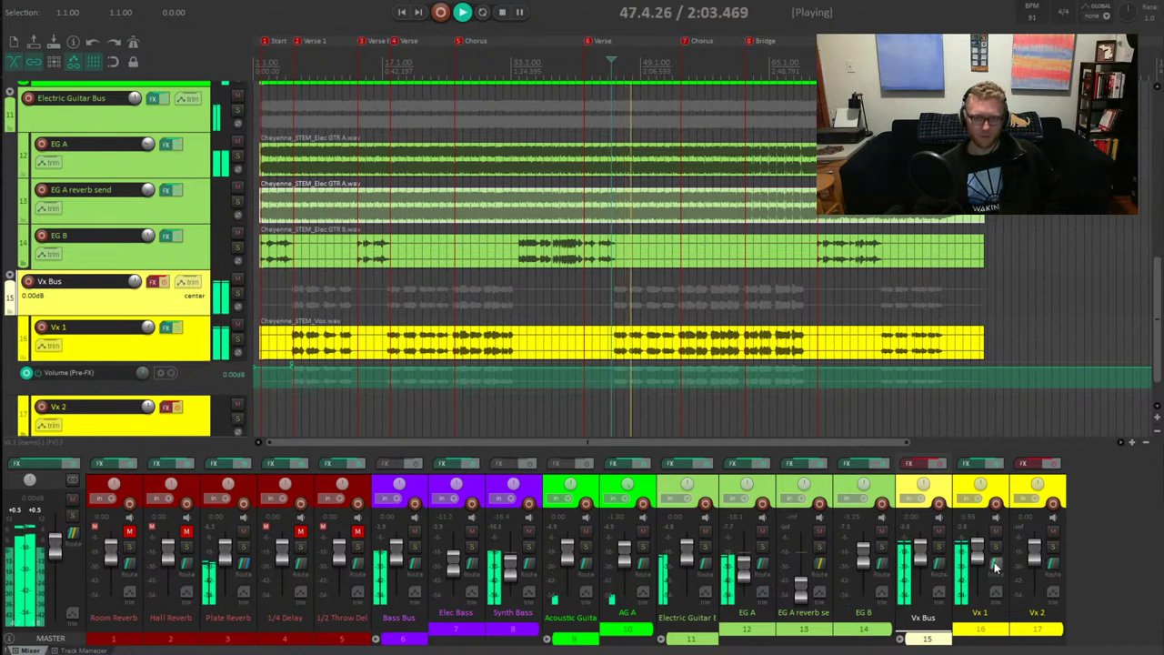
Send Vx 1 to Plate Reverb as Pre-Fader (Post-FX) and set the send level to -19.72 dB
click(224, 592)
drag(317, 633, 280, 634)
click(382, 613)
click(372, 595)
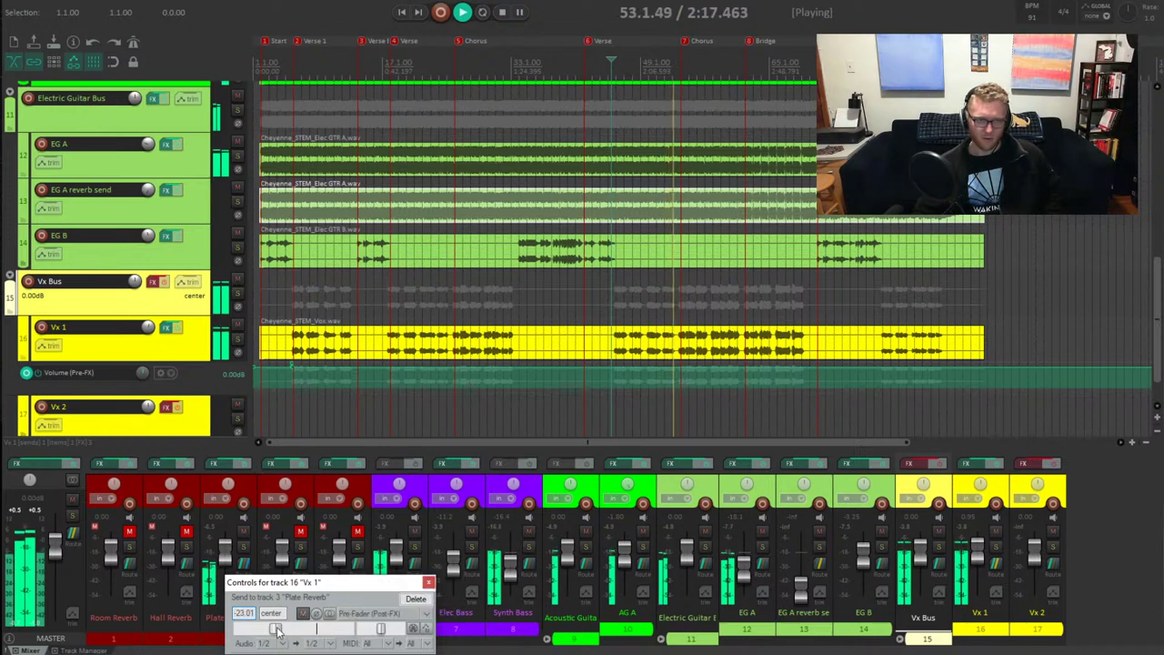
drag(280, 633, 285, 635)
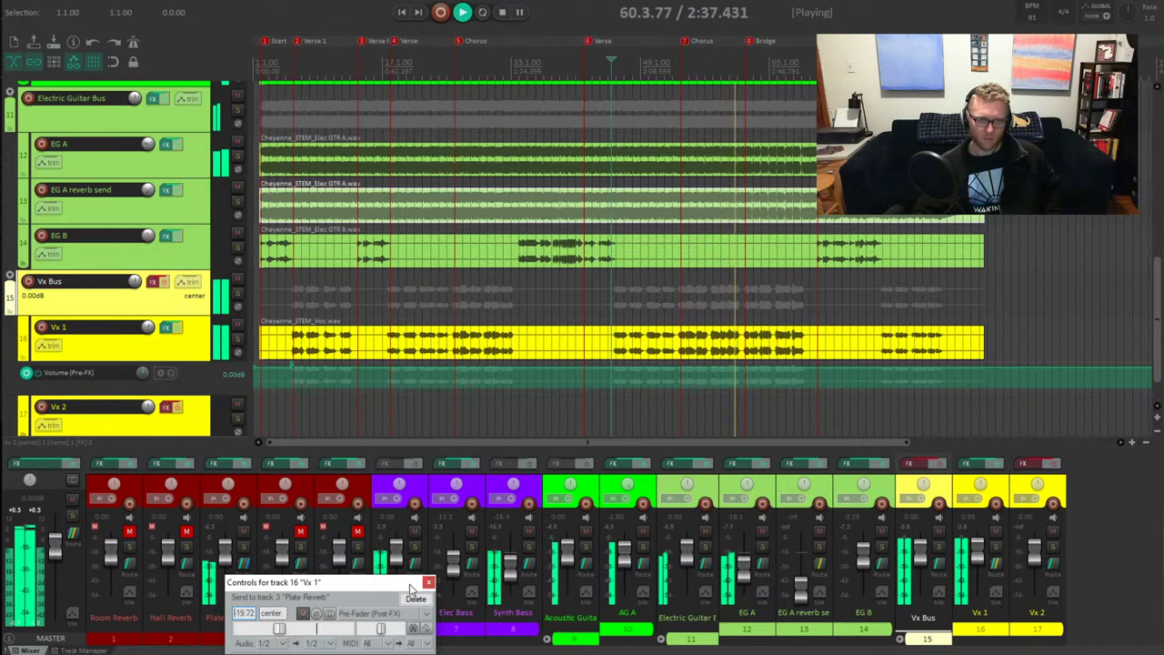
Stop playback and enlarge the track heights to show Vx 1 and its volume envelope in detail at the second Chorus
key(space)
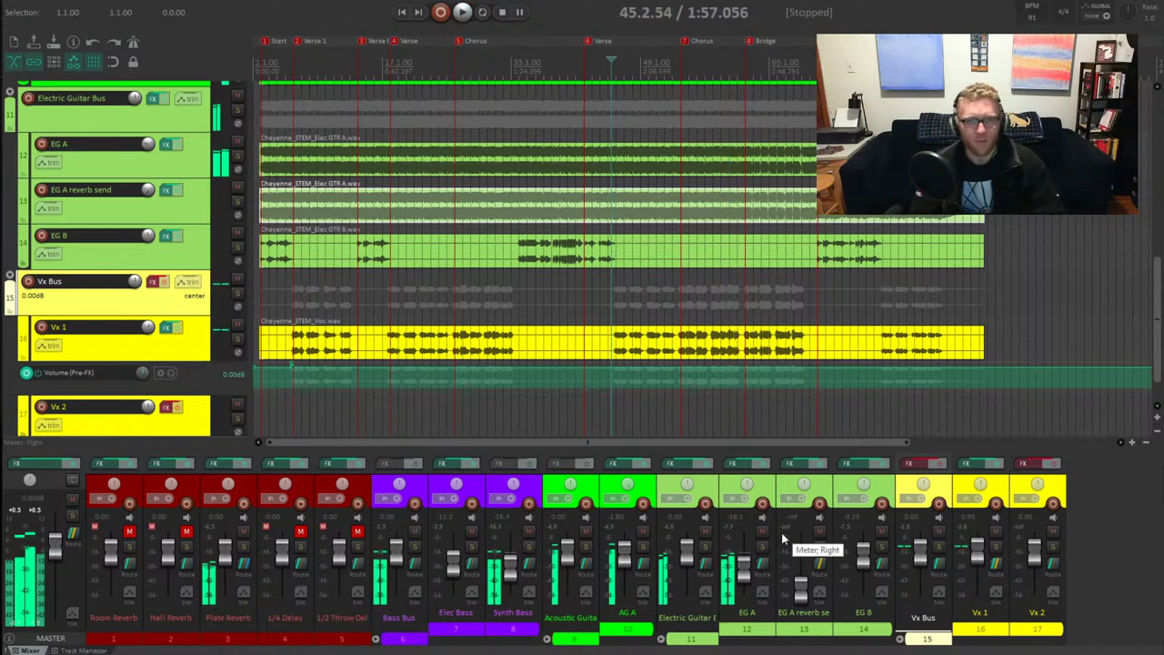
click(683, 351)
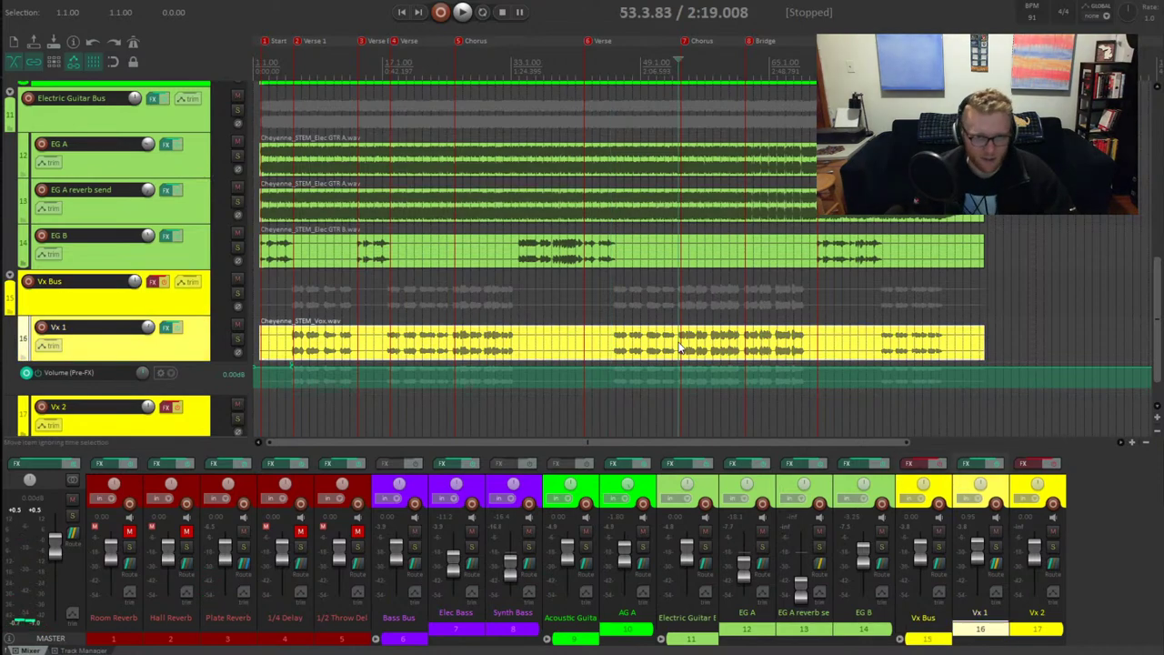
scroll(681, 343, up, 10)
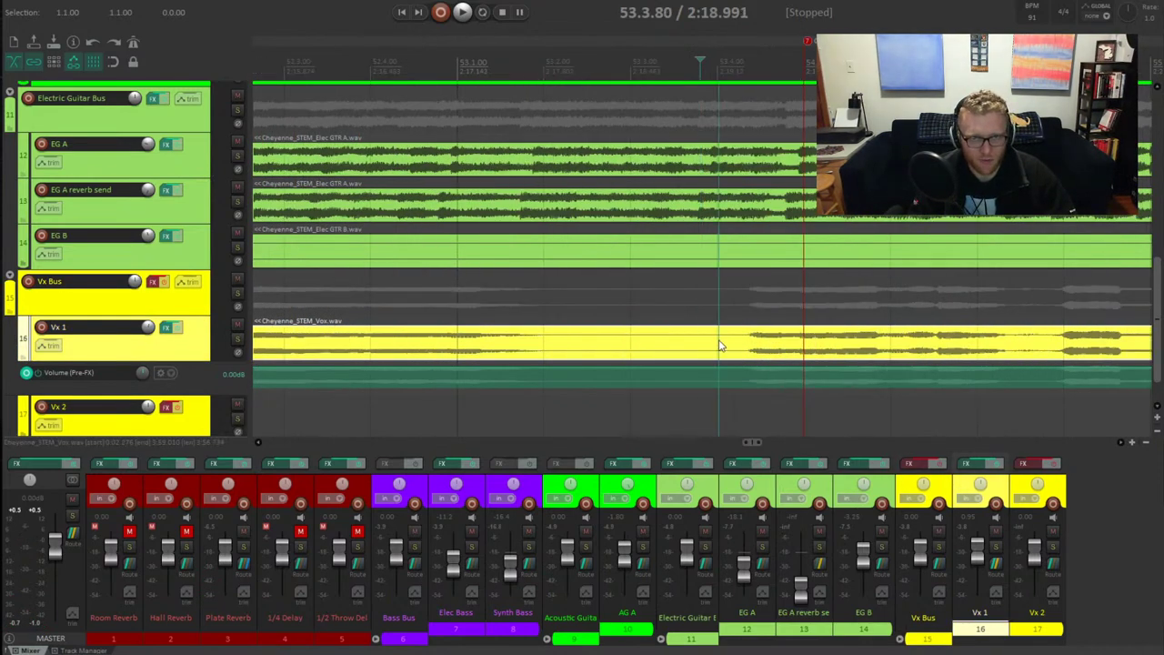
drag(185, 358, 185, 415)
scroll(581, 336, up, 2)
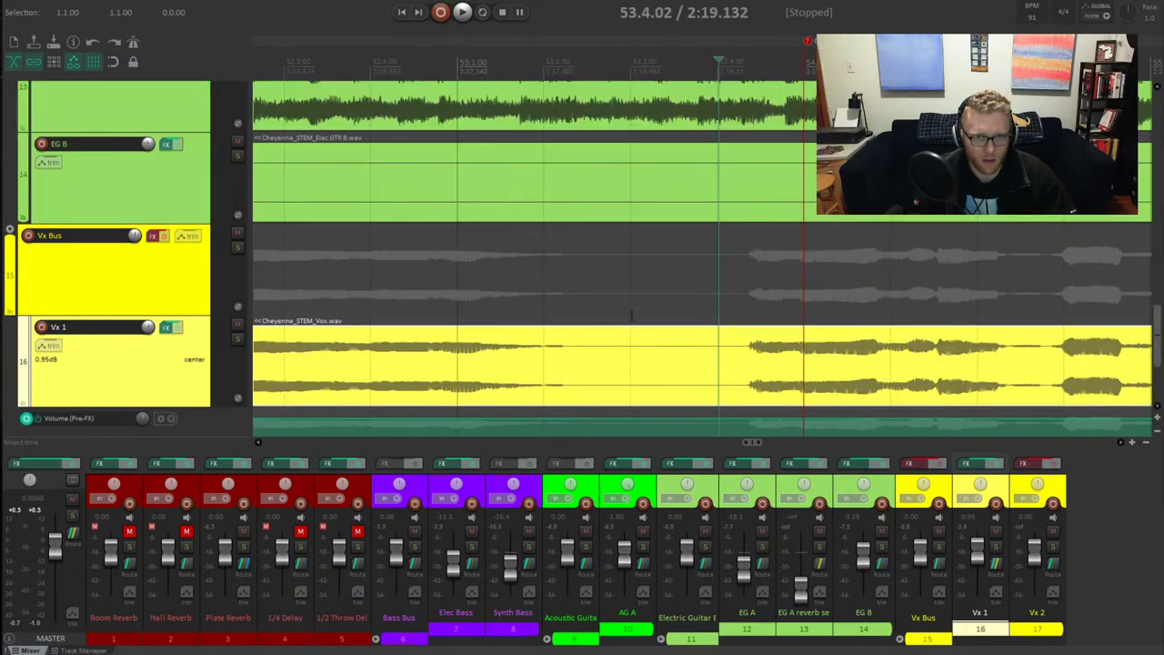
scroll(581, 336, up, 3)
scroll(195, 330, down, 2)
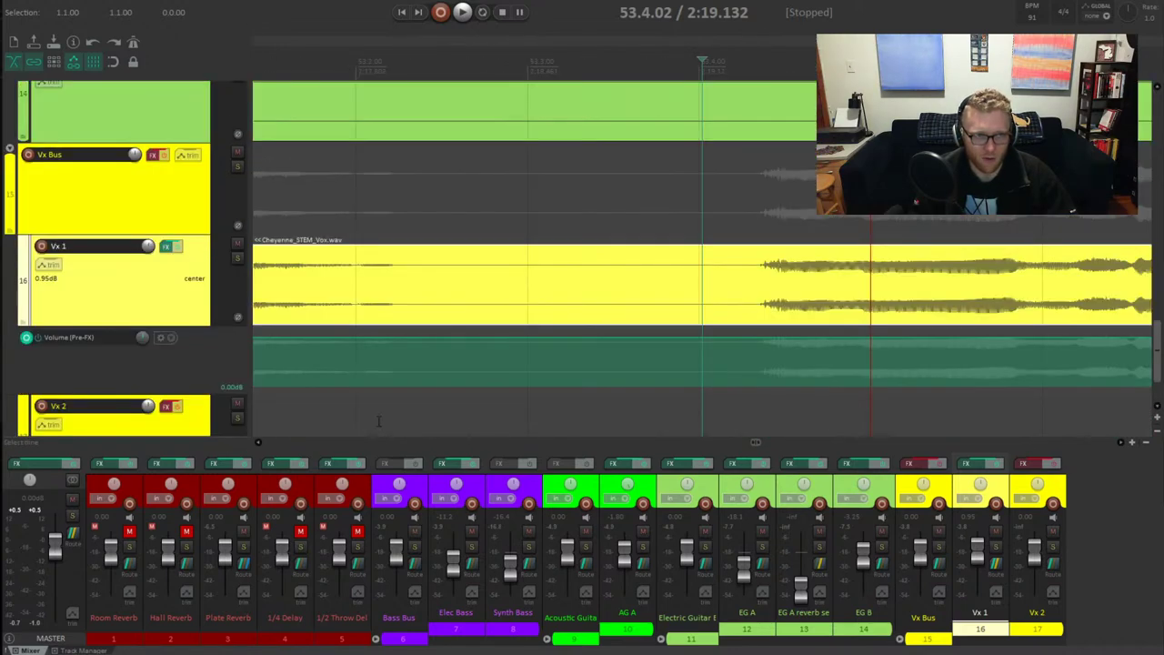
scroll(636, 363, down, 3)
Audition the Vx 1 vocal around bar 54.2 and mark the short passage from 54.2.17 to 54.2.55
key(space)
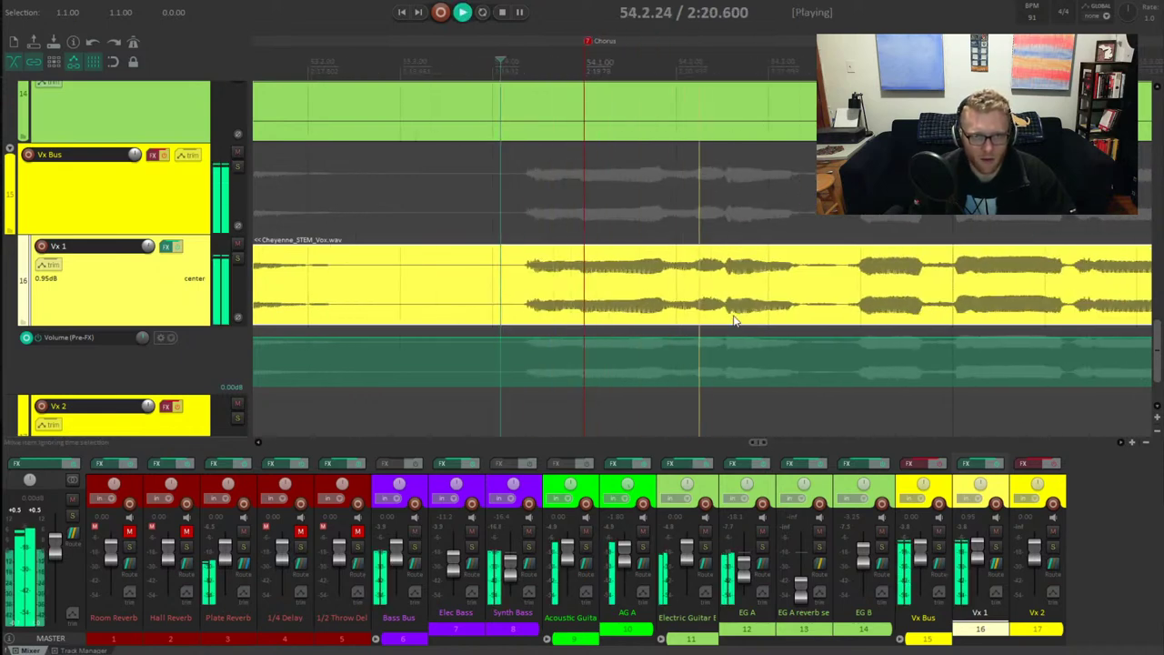
key(space)
scroll(708, 294, up, 4)
click(670, 286)
key(space)
key(space)
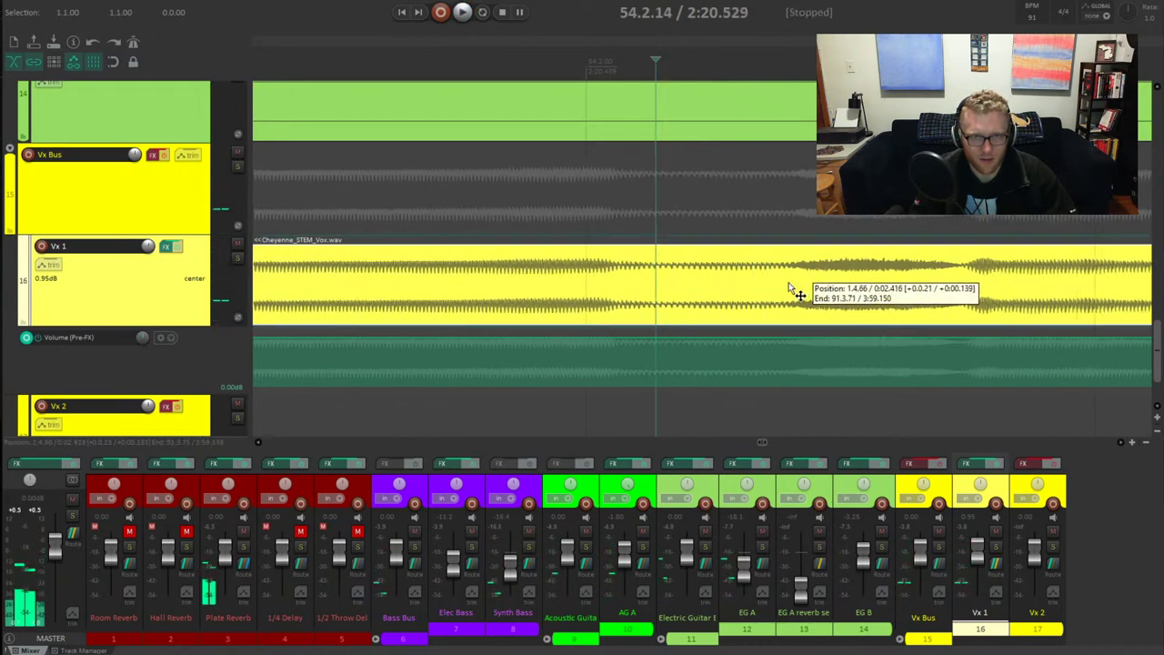
drag(683, 71, 871, 73)
key(space)
key(space)
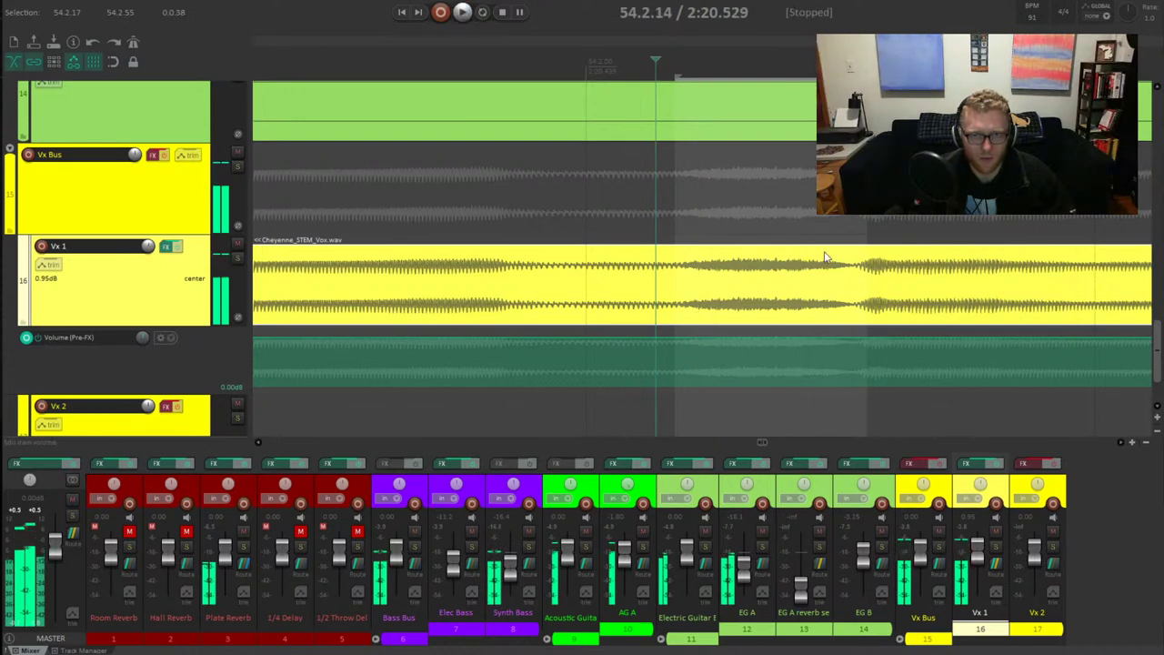
Dip Vx 1's Volume (Pre-FX) envelope to -4.40 dB over the short quiet passage around 54.2.34 and play it back
click(541, 283)
key(space)
key(space)
click(689, 291)
drag(688, 335, 847, 336)
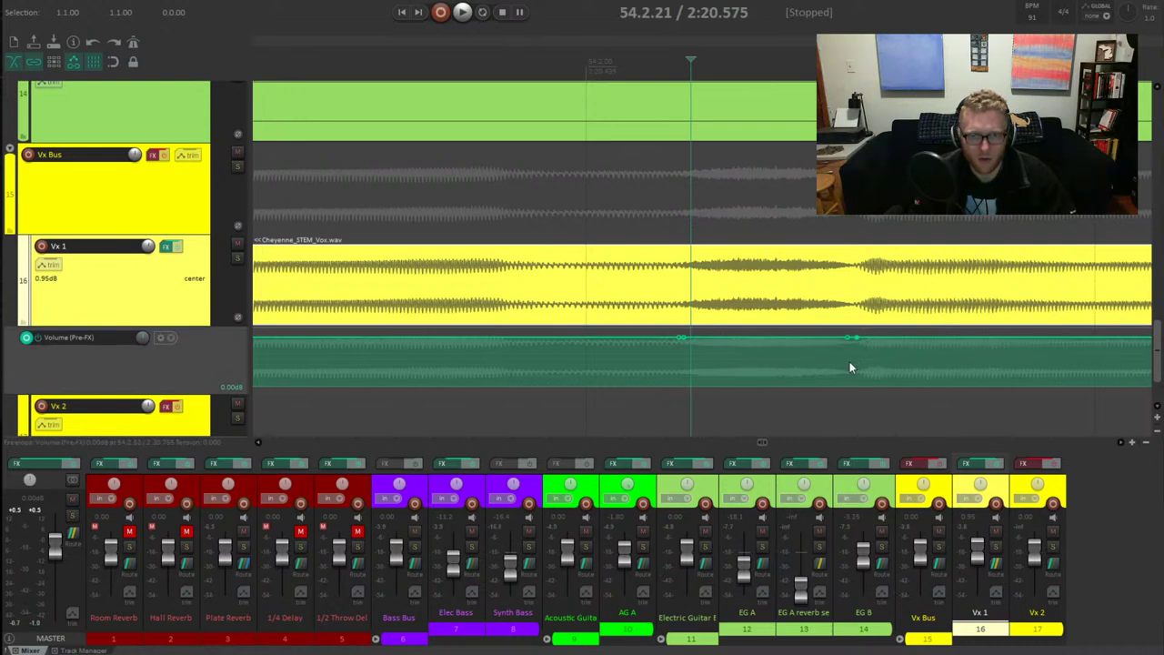
mouse_move(751, 339)
mouse_down()
mouse_move(754, 353)
mouse_move(756, 343)
mouse_up()
key(space)
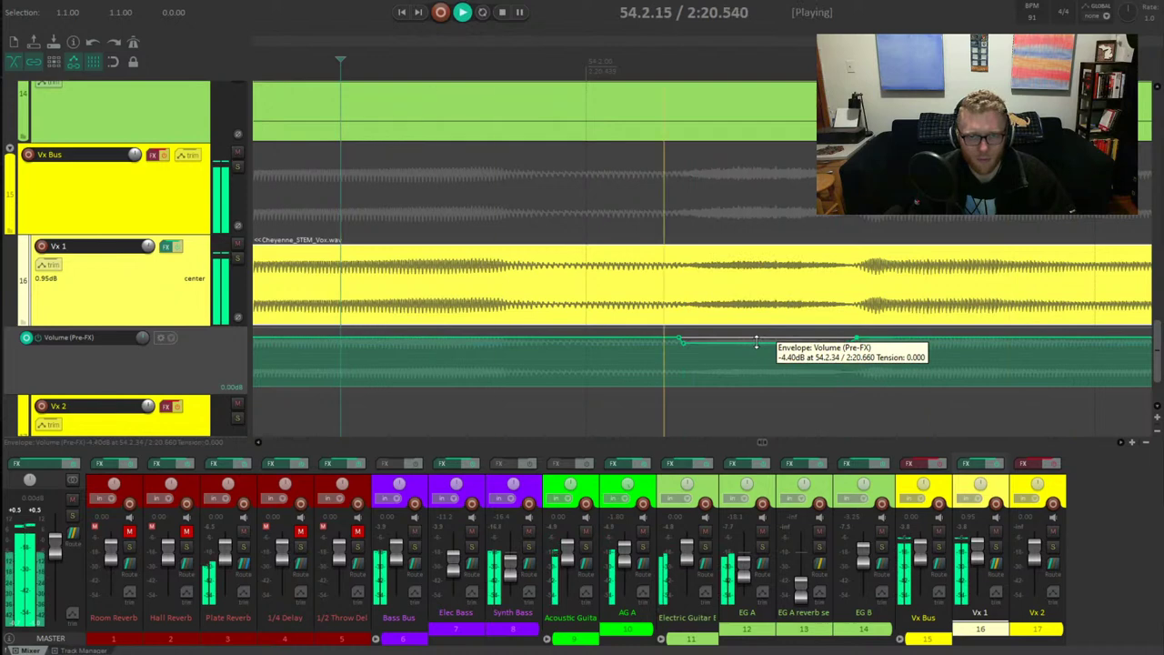
Lower Vx 1's Volume (Pre-FX) envelope to -4.00 dB over the quiet passage starting at about 58.2.28 and replay it
scroll(628, 345, down, 3)
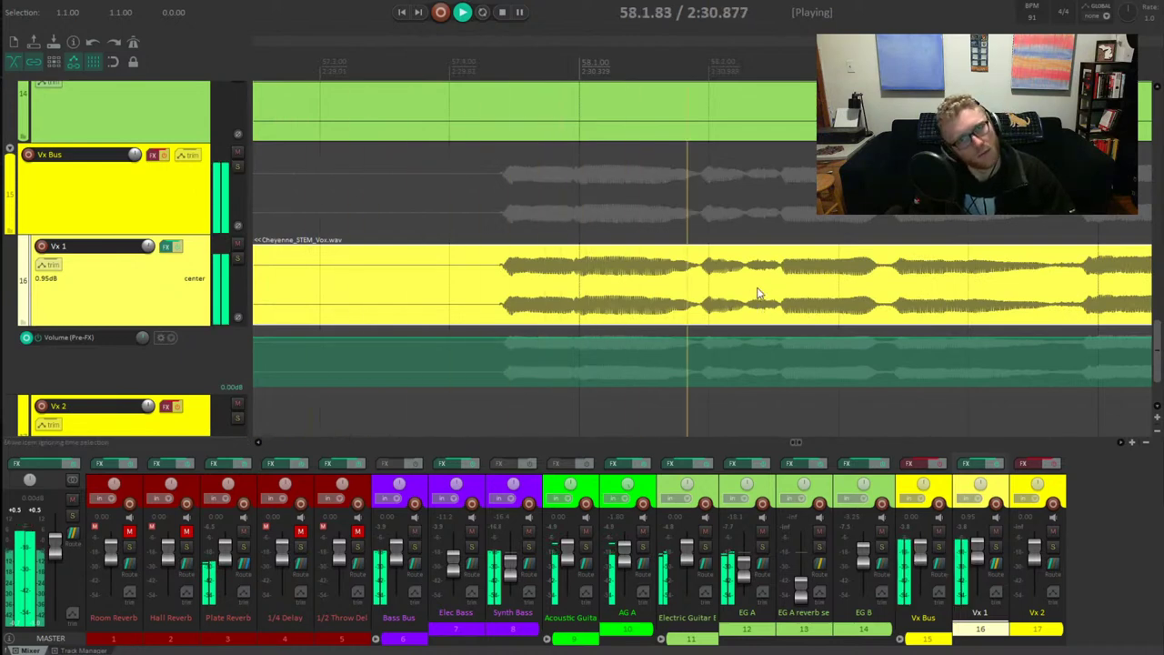
key(space)
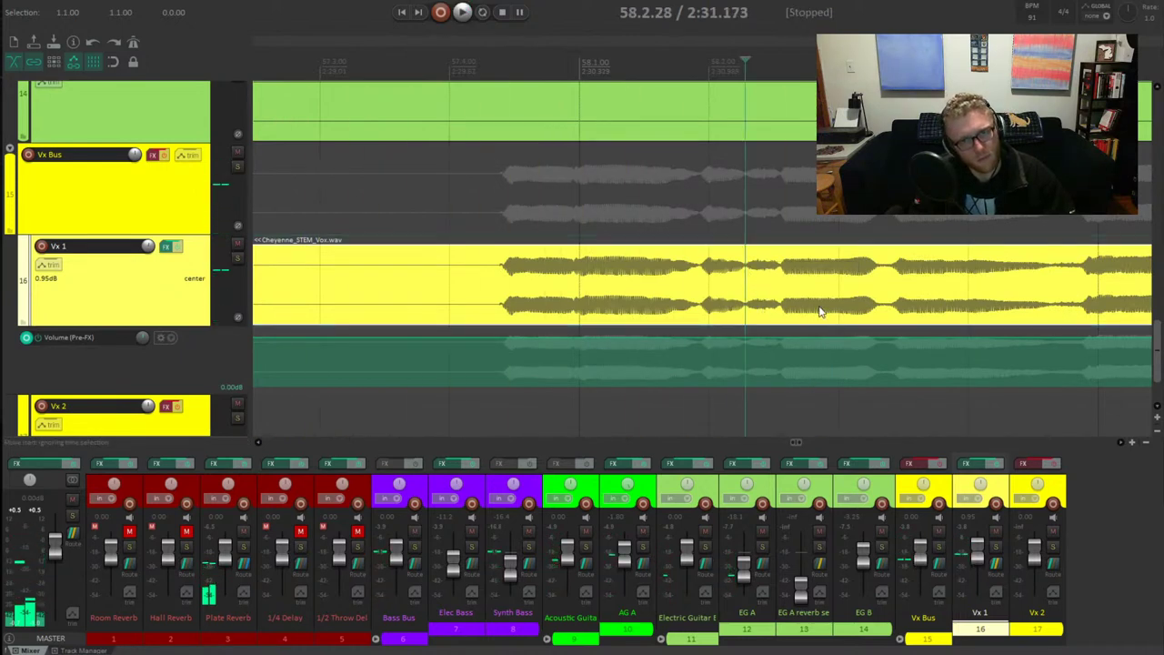
drag(697, 338, 844, 334)
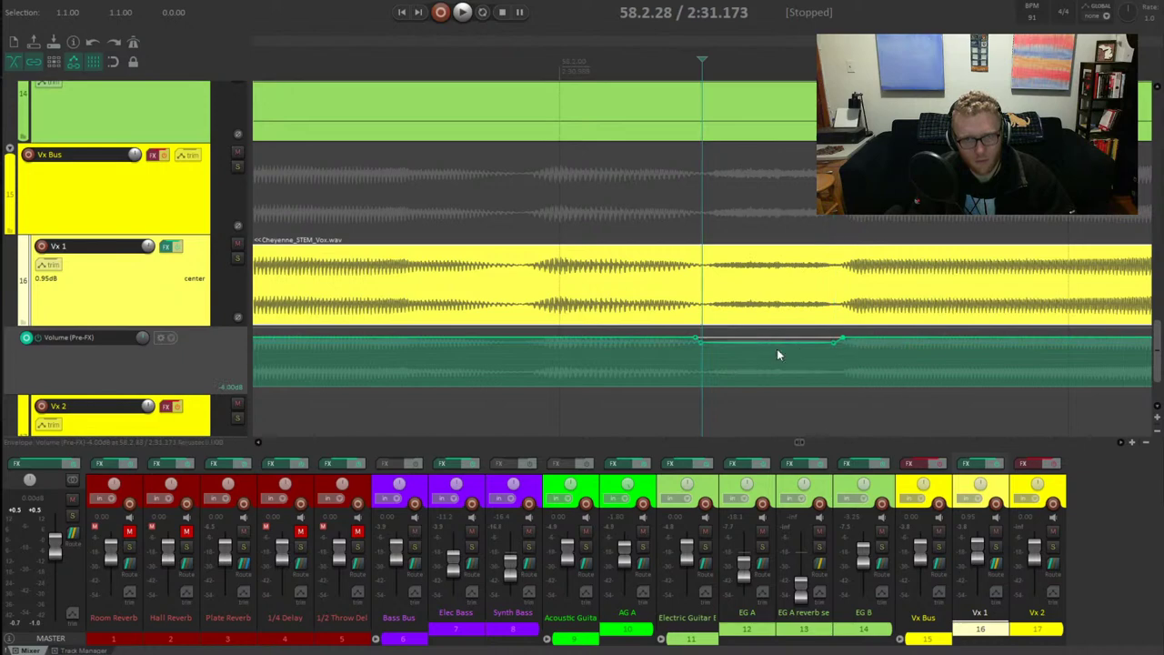
click(373, 82)
key(space)
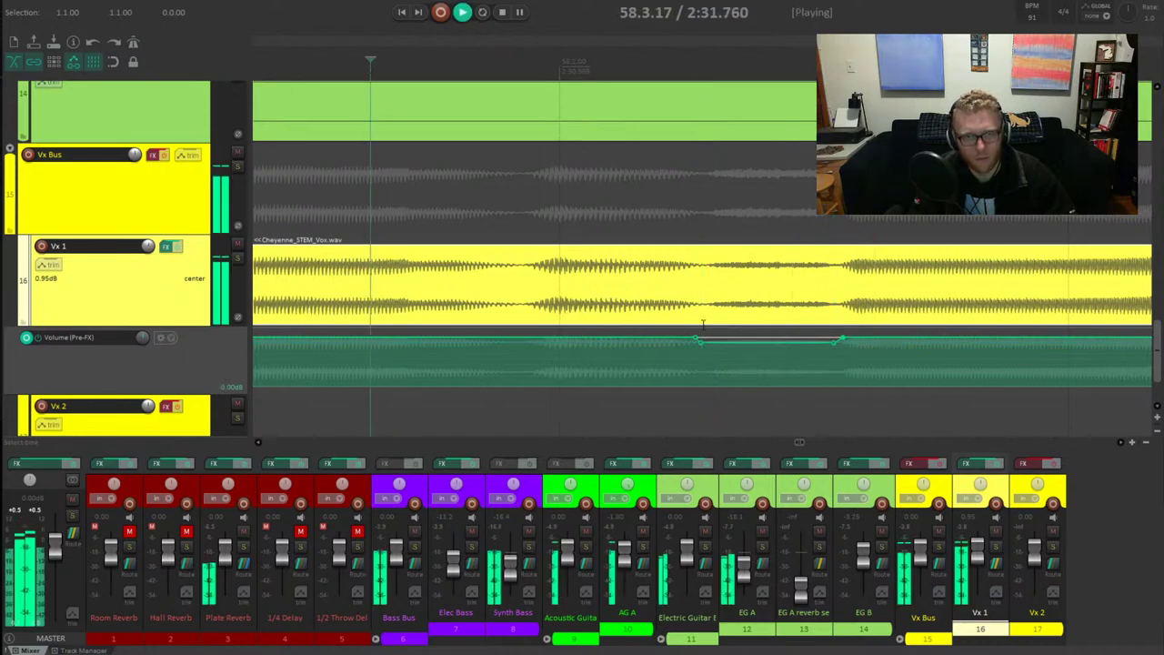
Dip Vx 1's Volume (Pre-FX) envelope to -3.01 dB over the quiet passage around 59.1.76 and audition it
scroll(713, 331, down, 5)
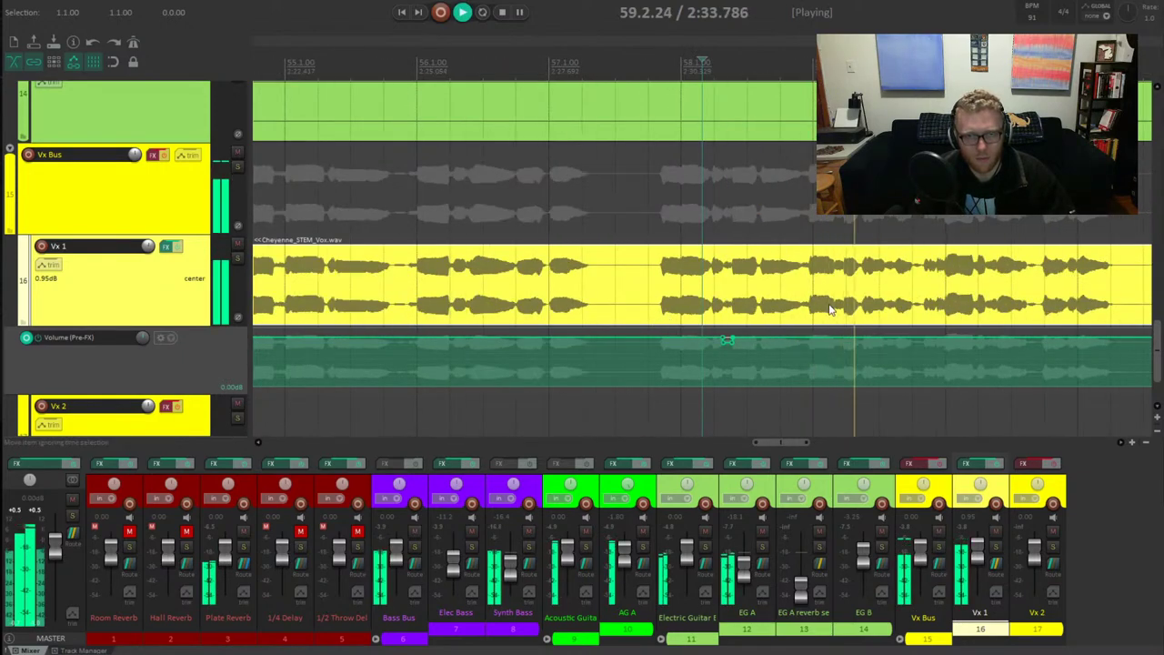
scroll(748, 324, up, 8)
key(space)
mouse_move(723, 339)
mouse_down()
mouse_move(1047, 336)
mouse_move(821, 335)
mouse_move(818, 345)
mouse_up()
key(space)
key(space)
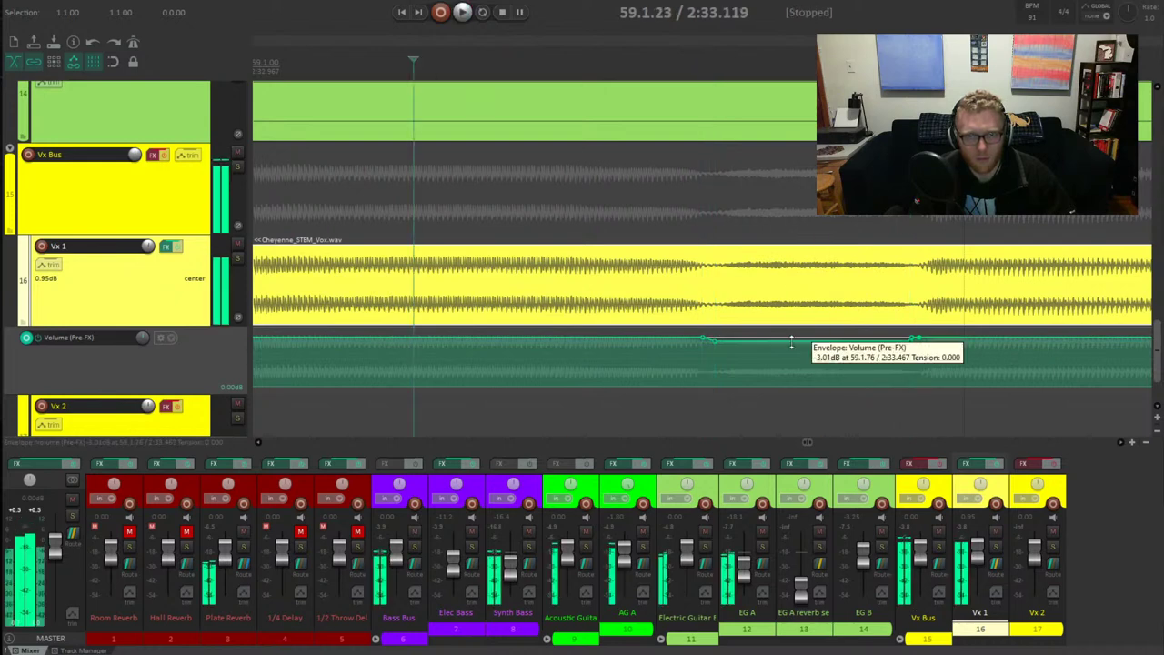
Play the rest of the Vx 1 phrase through bar 59.4 in short passes to locate the next spot needing a volume dip
key(space)
scroll(566, 277, down, 3)
key(space)
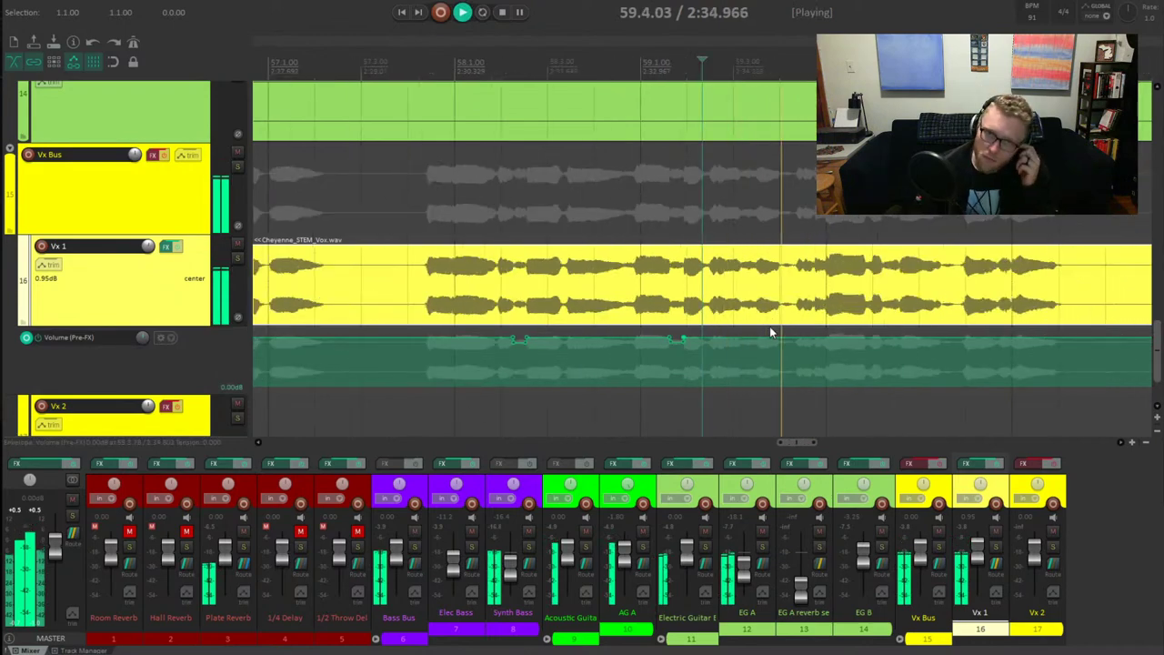
click(809, 300)
key(space)
key(space)
scroll(825, 318, down, 3)
key(space)
click(493, 278)
key(space)
click(748, 295)
key(space)
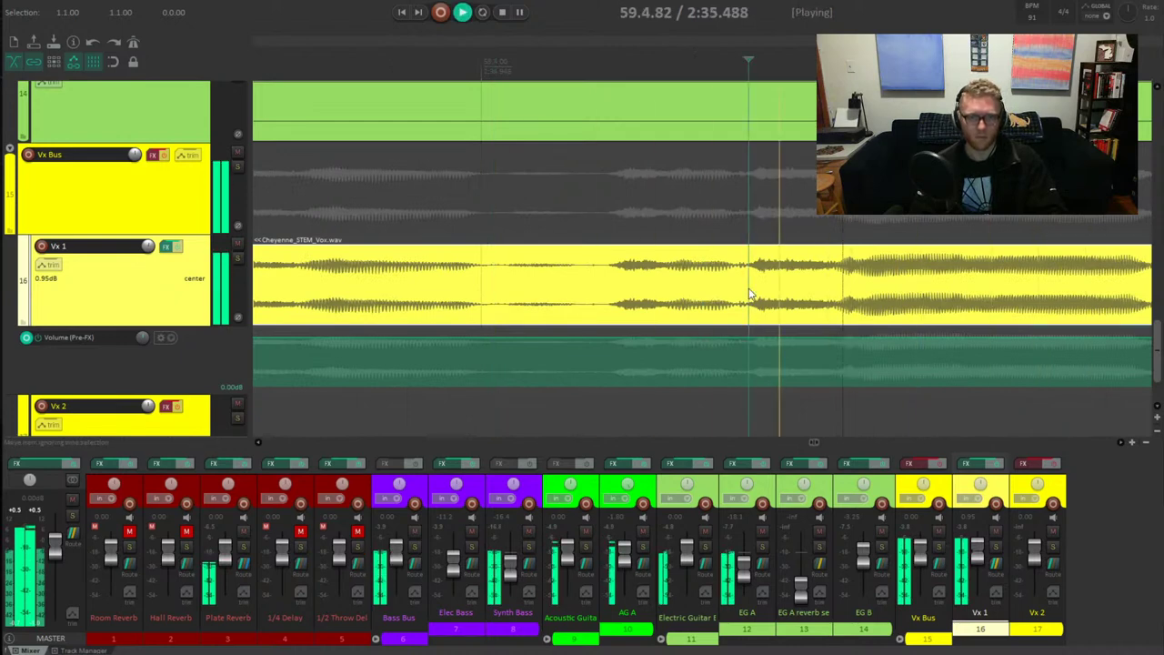
key(space)
key(space)
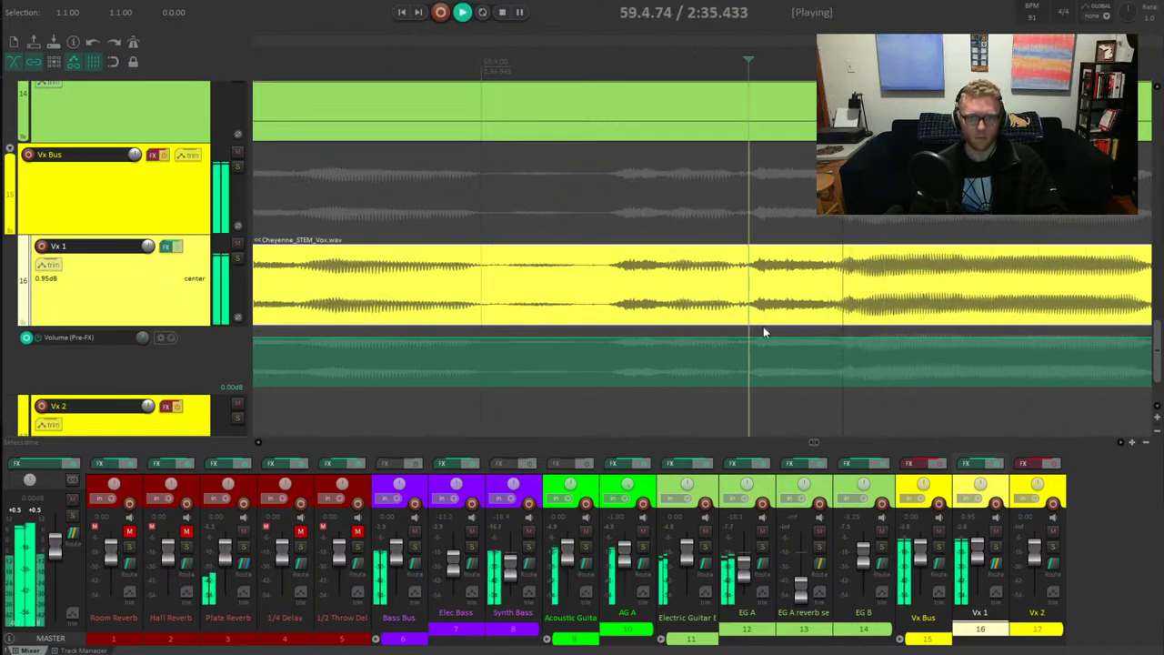
key(space)
Dip Vx 1's Volume (Pre-FX) envelope to -4.40 dB over the passage around 59.4.82, just before bar 60, and replay it
click(769, 335)
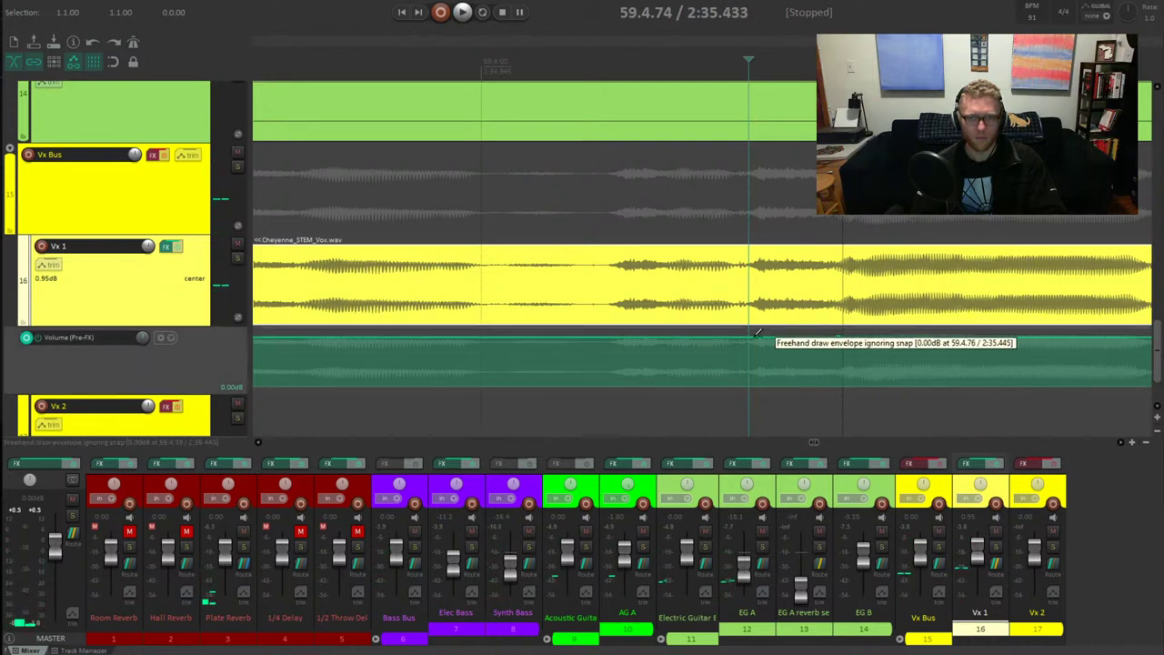
drag(837, 334, 797, 343)
key(space)
key(space)
key(space)
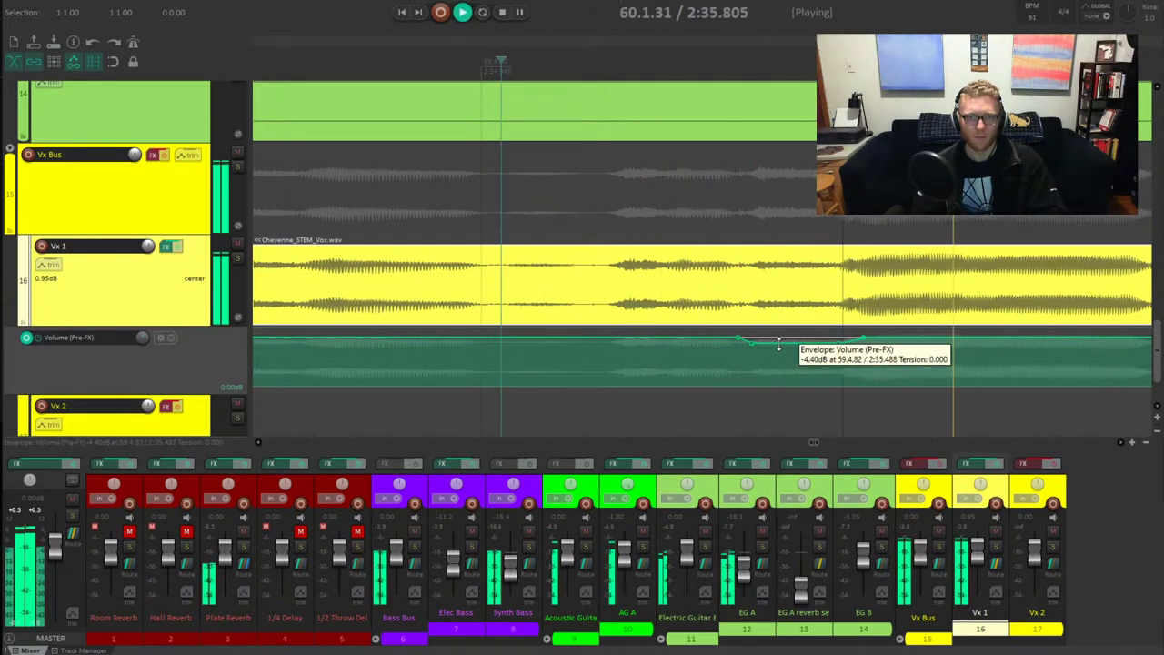
key(space)
Add a short dip to Vx 1's Volume (Pre-FX) envelope just before 59.4.50 and play the vocal into bar 60
click(759, 345)
scroll(936, 323, up, 2)
key(space)
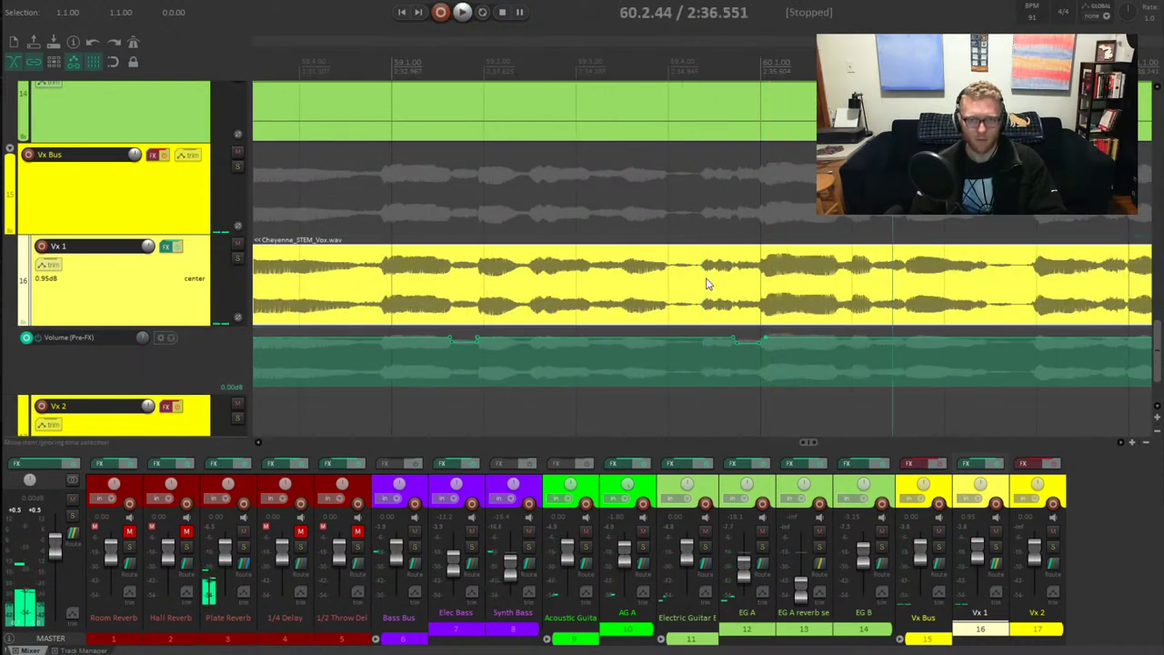
scroll(720, 305, up, 3)
scroll(691, 314, up, 2)
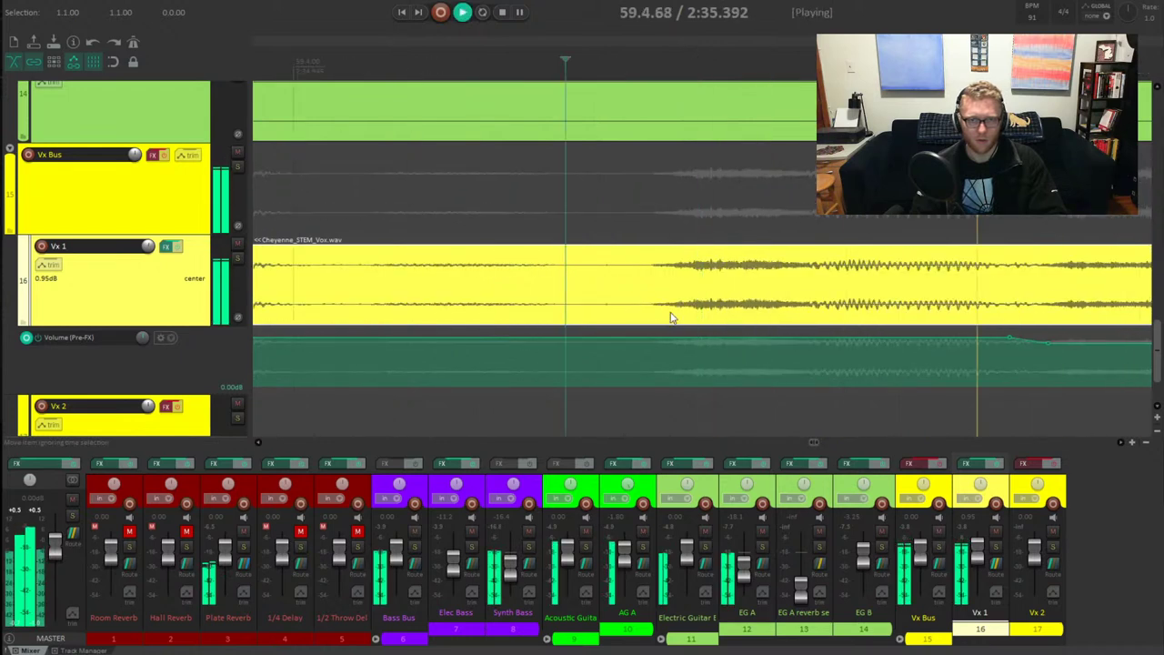
click(741, 337)
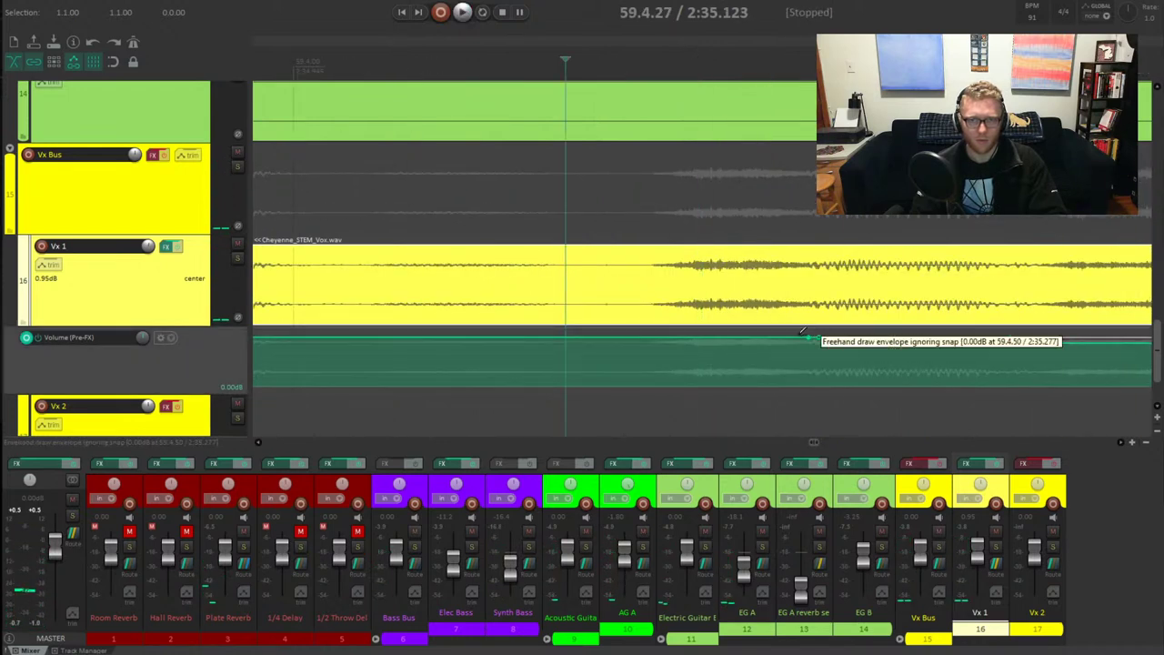
drag(641, 334, 730, 339)
key(space)
key(space)
key(space)
key(space)
click(878, 301)
key(space)
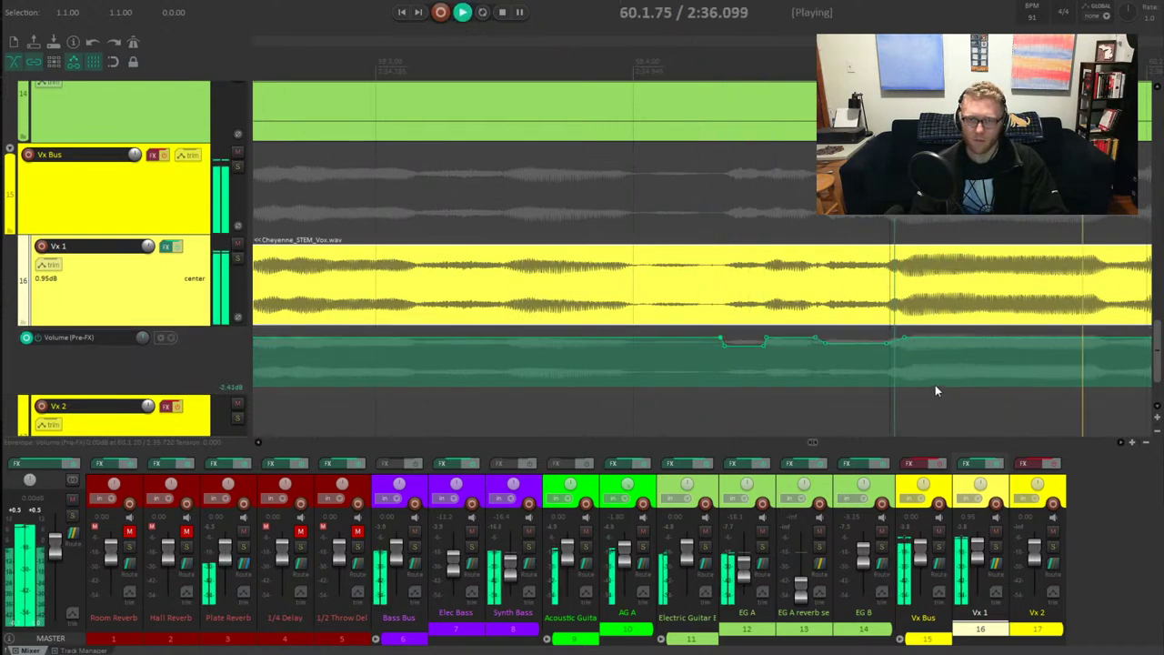
Dip Vx 1's Volume (Pre-FX) envelope from about 60.2.22 to 60.2.58 and play the passage back
click(858, 293)
key(space)
click(866, 308)
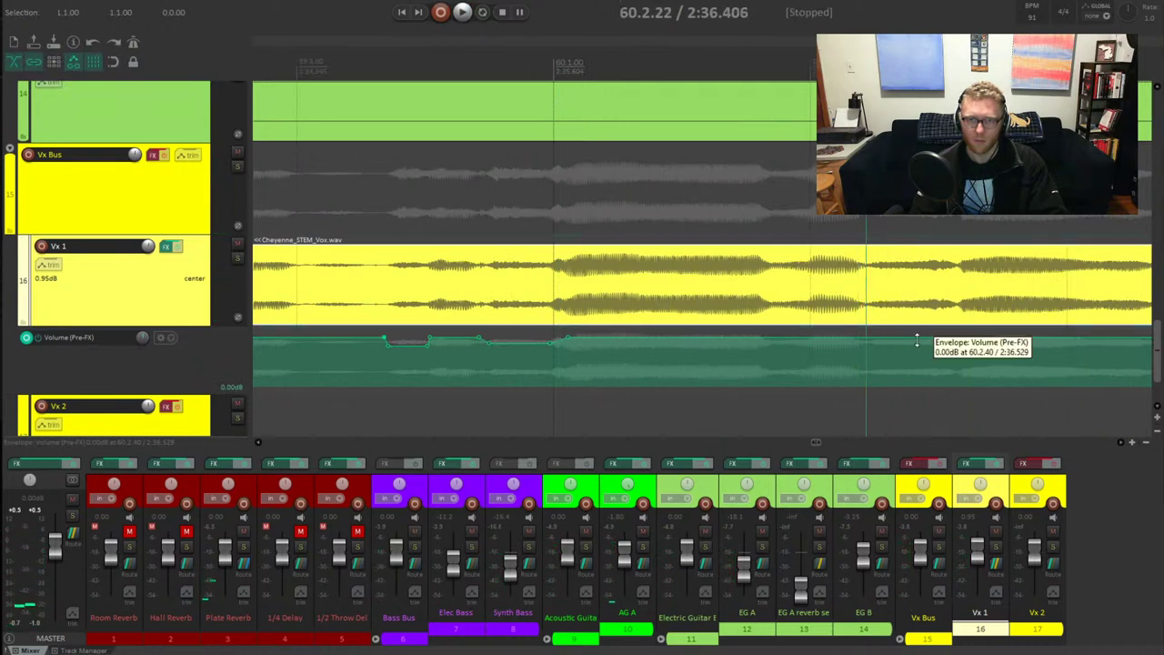
mouse_move(864, 337)
mouse_down()
mouse_move(972, 336)
mouse_move(934, 334)
mouse_move(925, 352)
mouse_up()
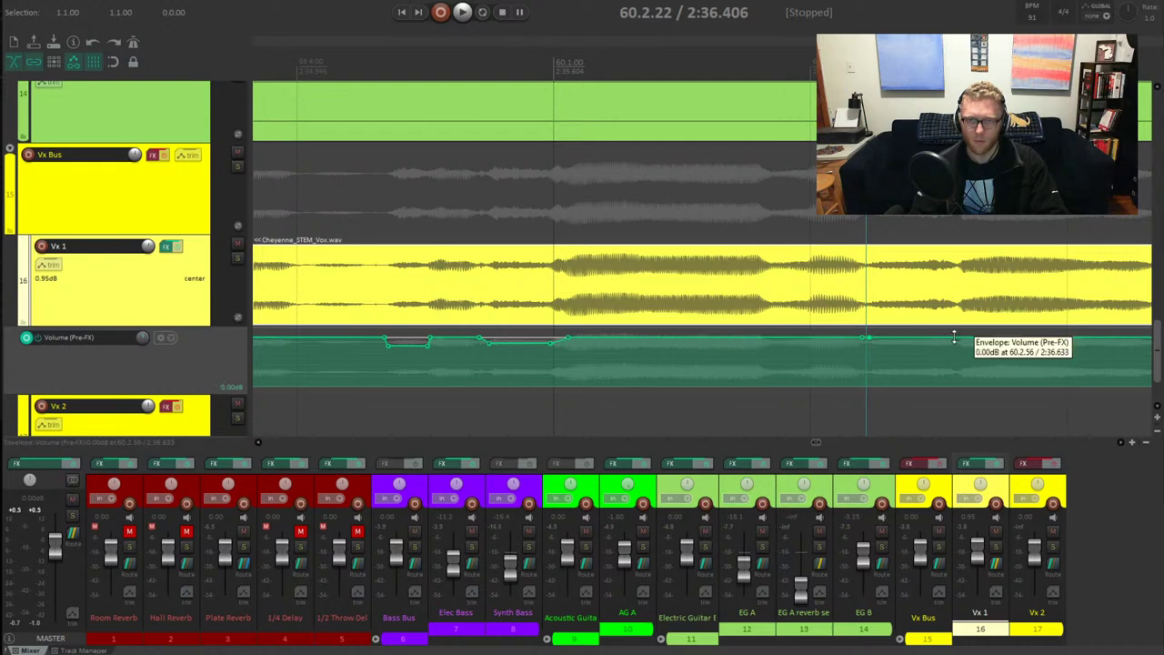
click(946, 346)
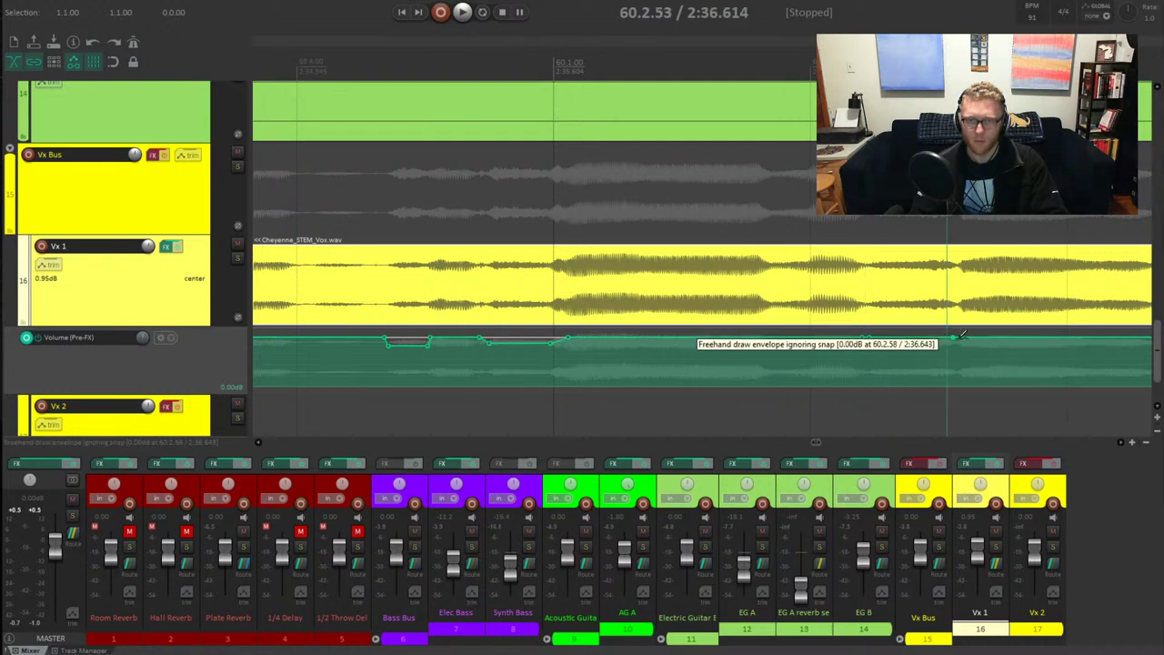
drag(909, 339, 904, 345)
click(768, 268)
key(space)
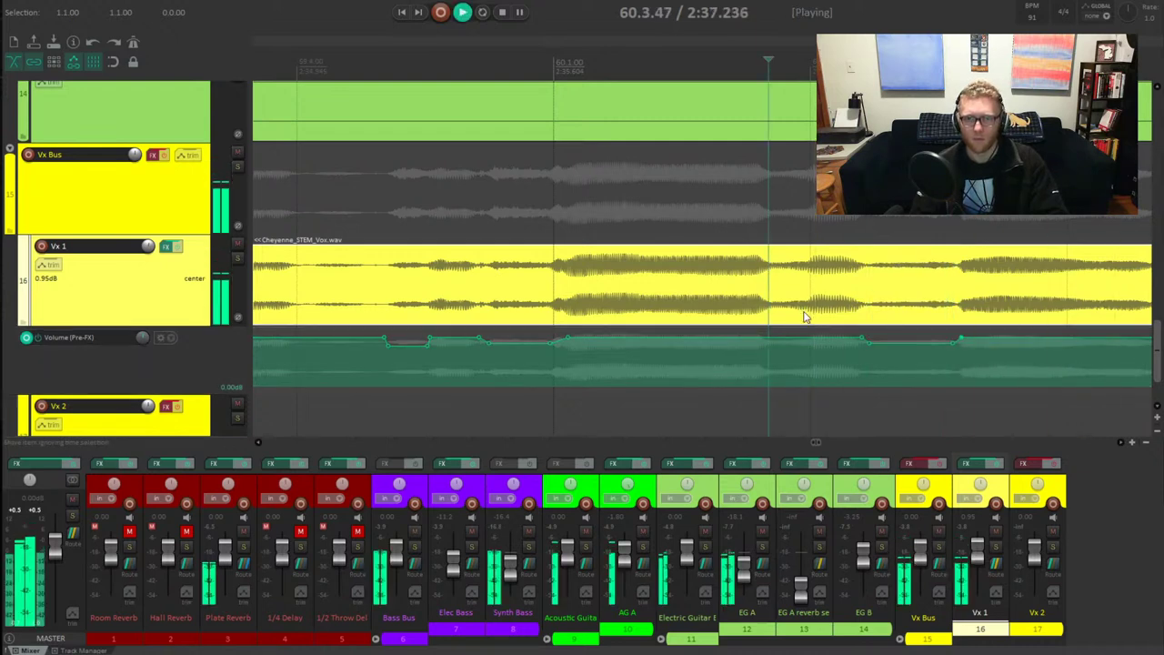
Add a short dip to Vx 1's Volume (Pre-FX) envelope just after 60.3.30, at the tail of the sung note
key(space)
scroll(823, 371, right, 5)
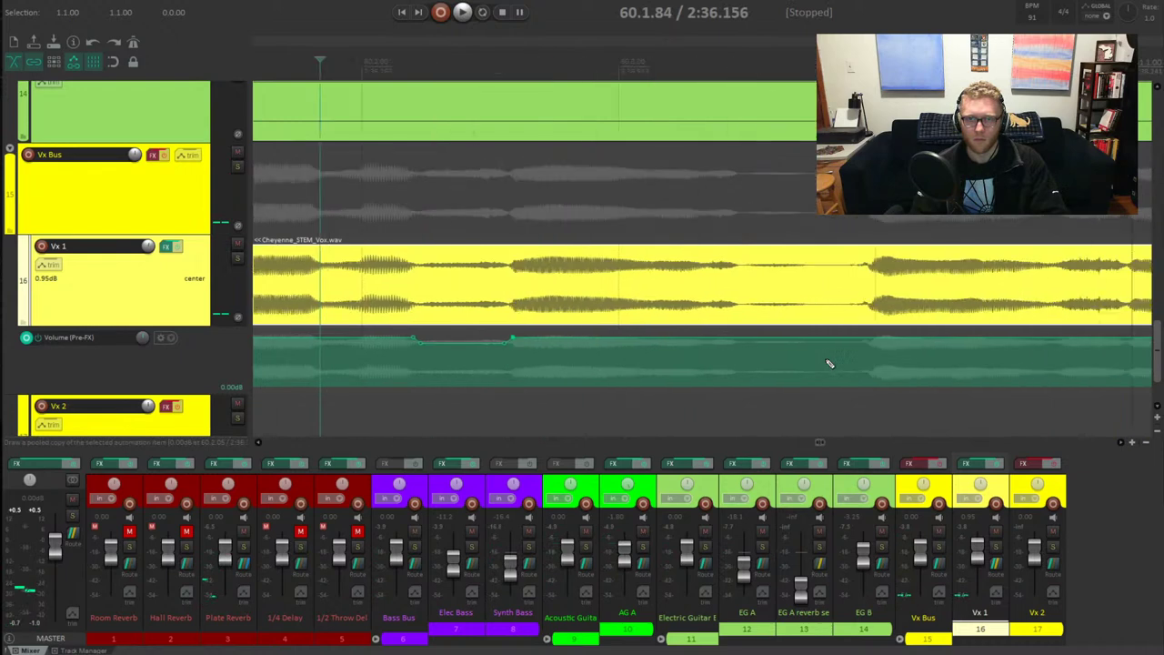
click(714, 288)
key(space)
key(space)
click(704, 338)
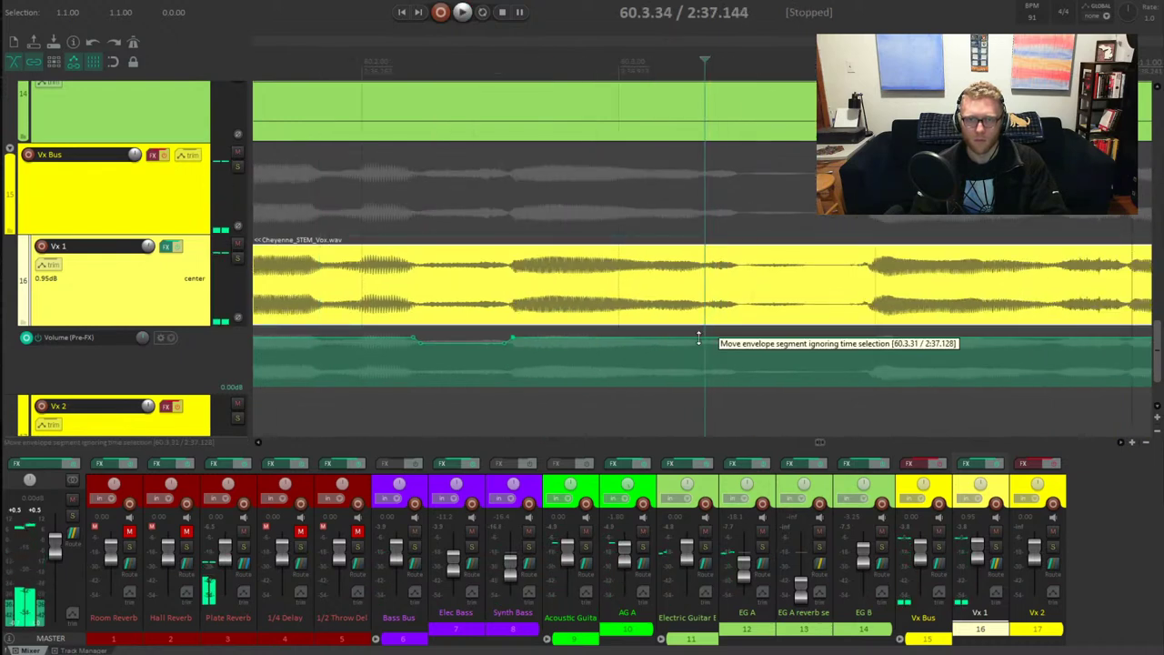
mouse_move(695, 338)
mouse_down()
mouse_move(752, 335)
mouse_move(721, 345)
mouse_up()
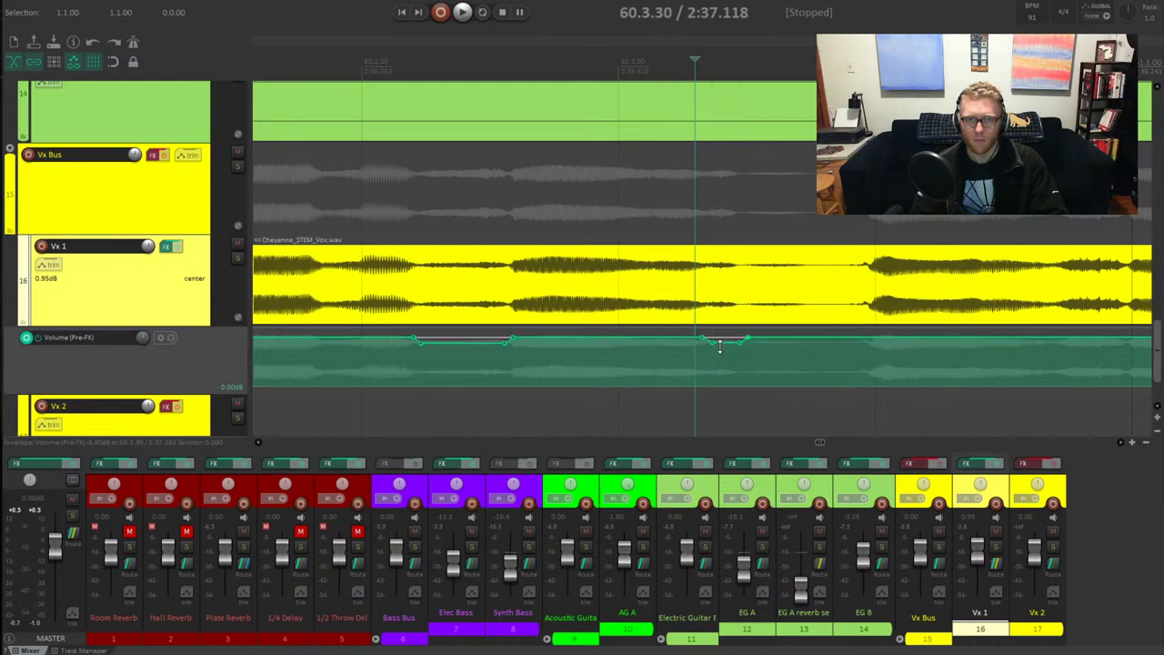
Audition the dip just after 60.3.30 on Vx 1, lower its Volume (Pre-FX) envelope segment further, and replay it
click(607, 268)
key(space)
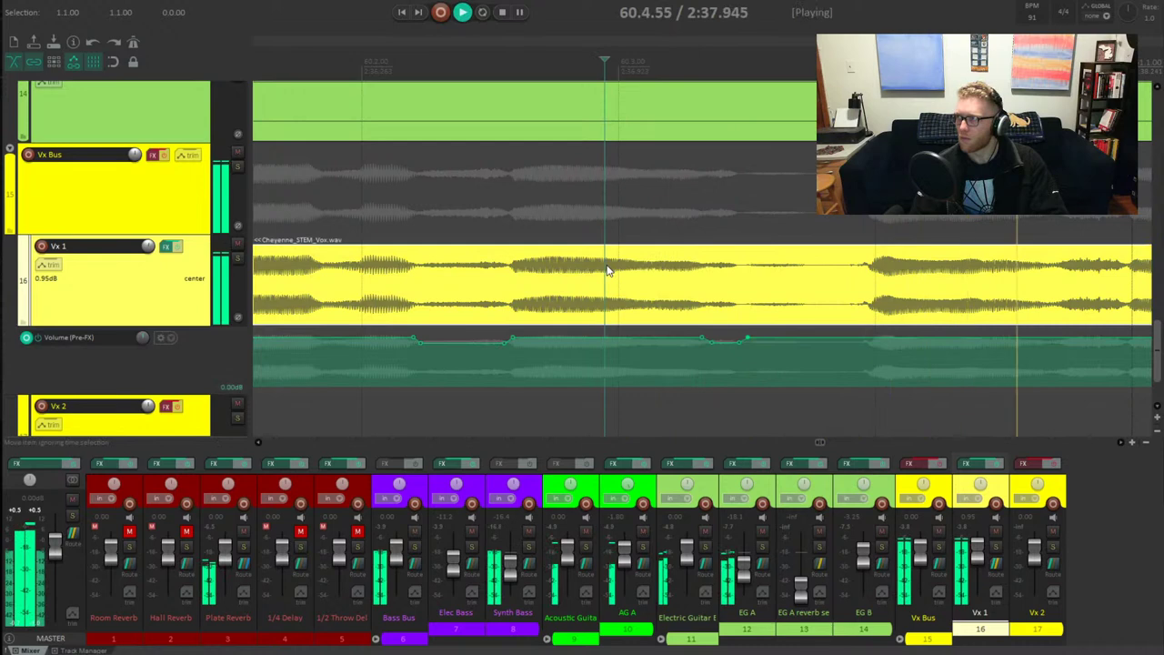
key(space)
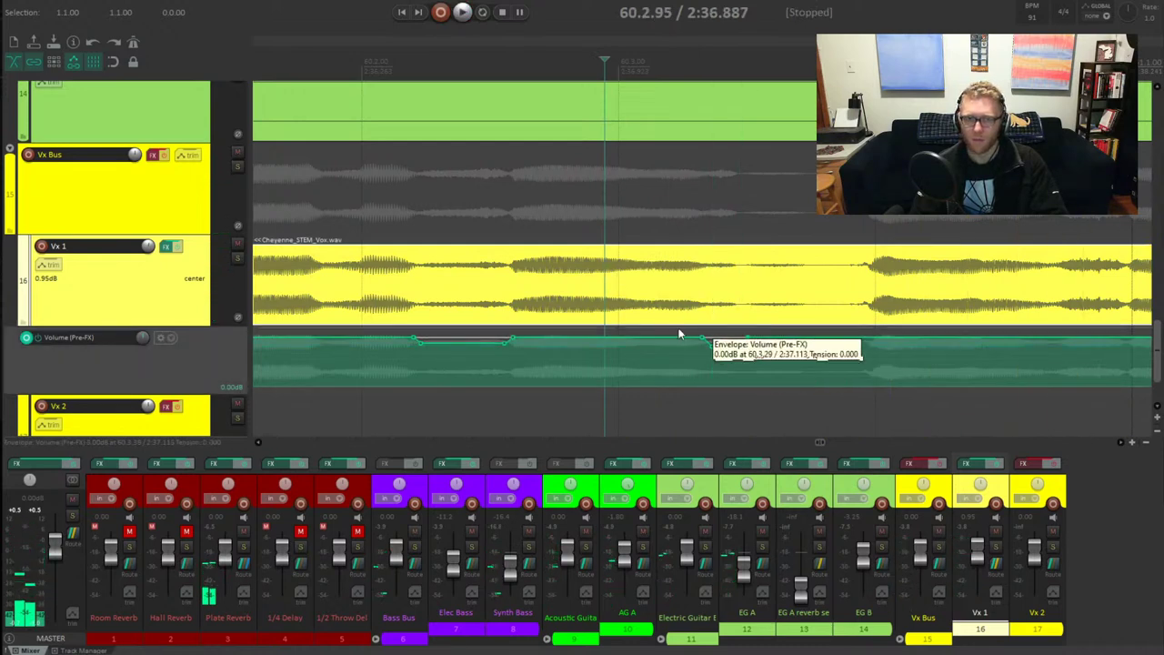
click(583, 264)
key(space)
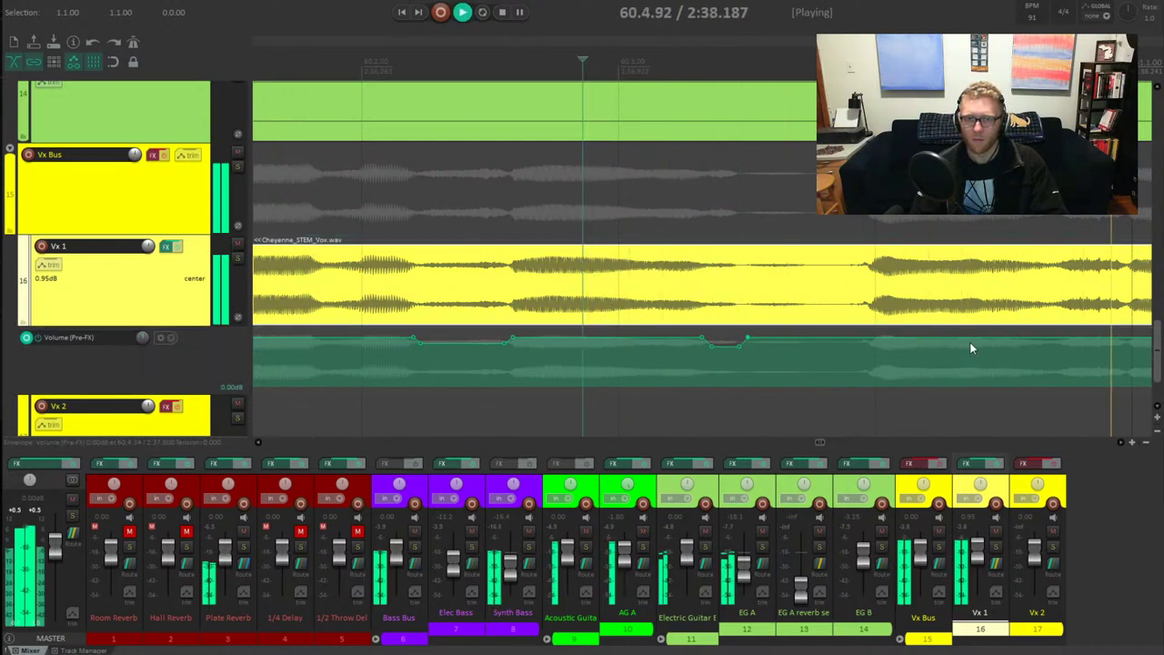
Raise the dip segment just after 60.3.30 on Vx 1's Volume (Pre-FX) envelope to about -6.2 dB and replay the passage
key(space)
click(721, 340)
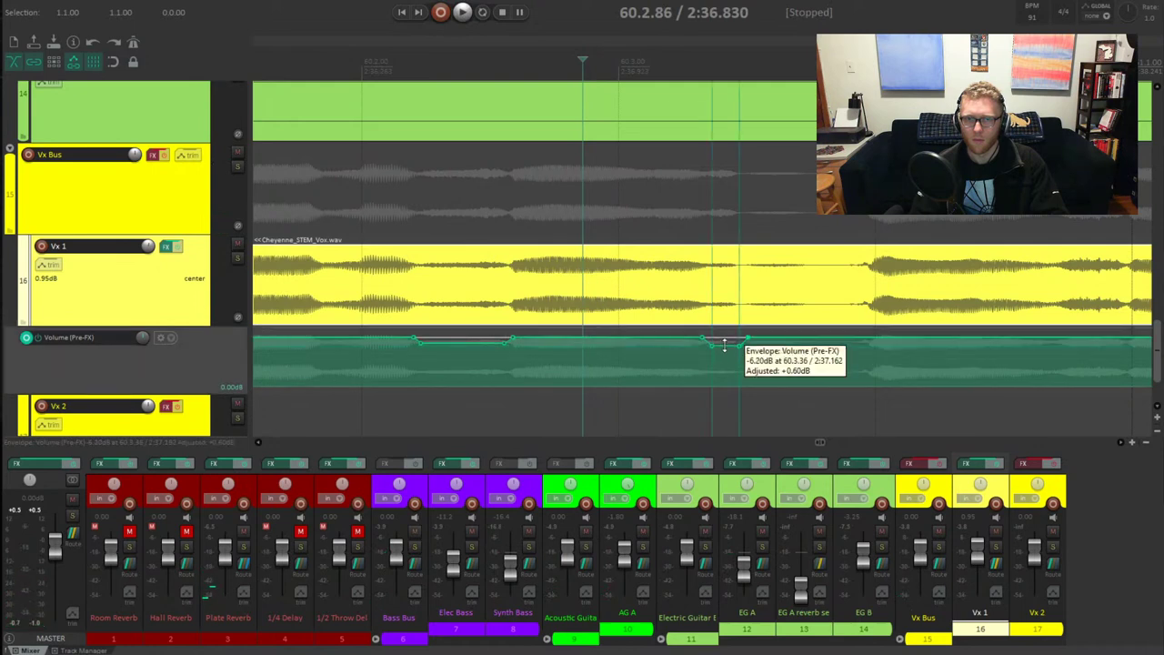
click(590, 295)
key(space)
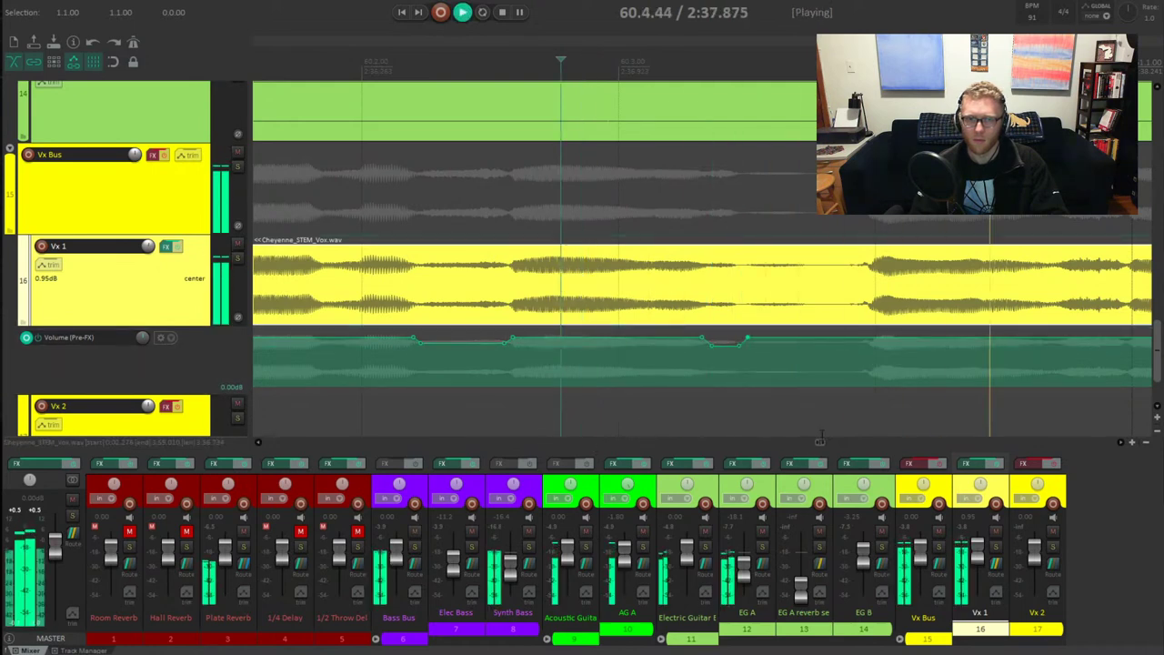
key(space)
Dip Vx 1's Volume (Pre-FX) envelope from about 60.4.67 to 61.1.00 and audition it from 60.3.98
mouse_move(1051, 331)
mouse_down()
mouse_move(1148, 335)
mouse_move(1136, 334)
mouse_up()
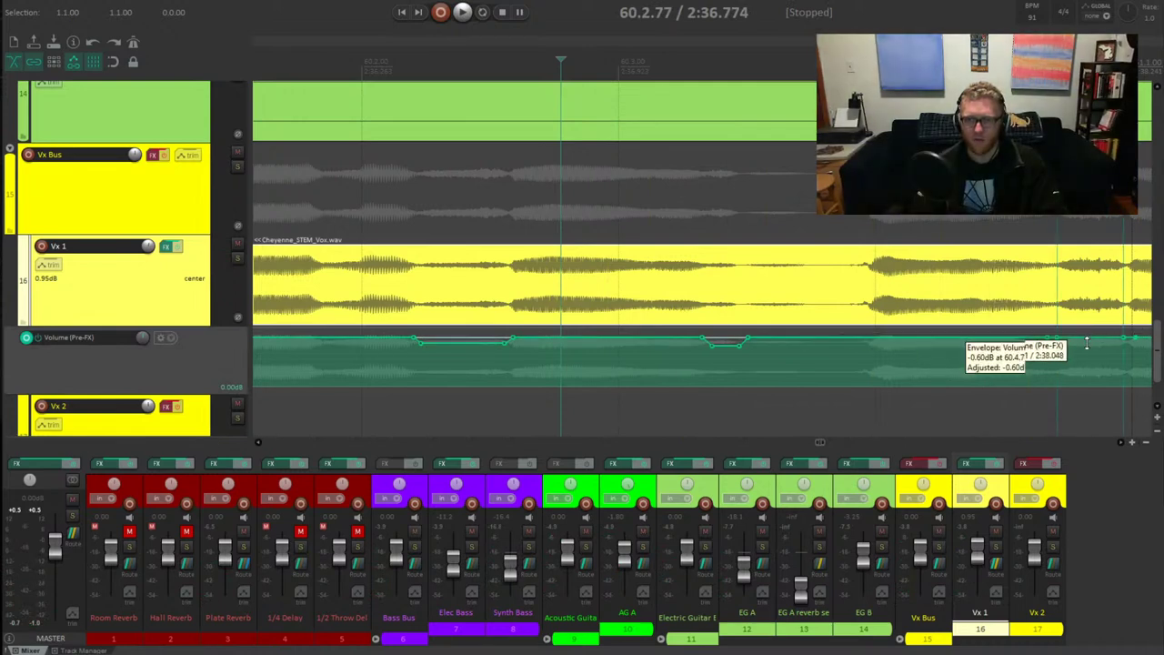
click(914, 288)
key(space)
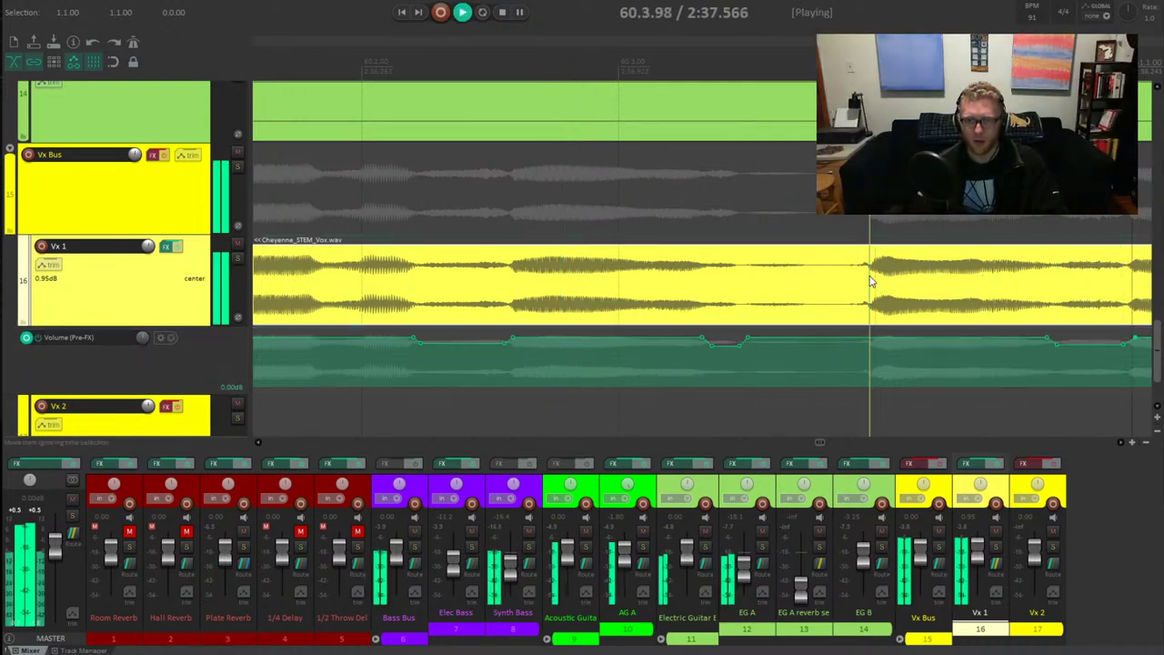
key(space)
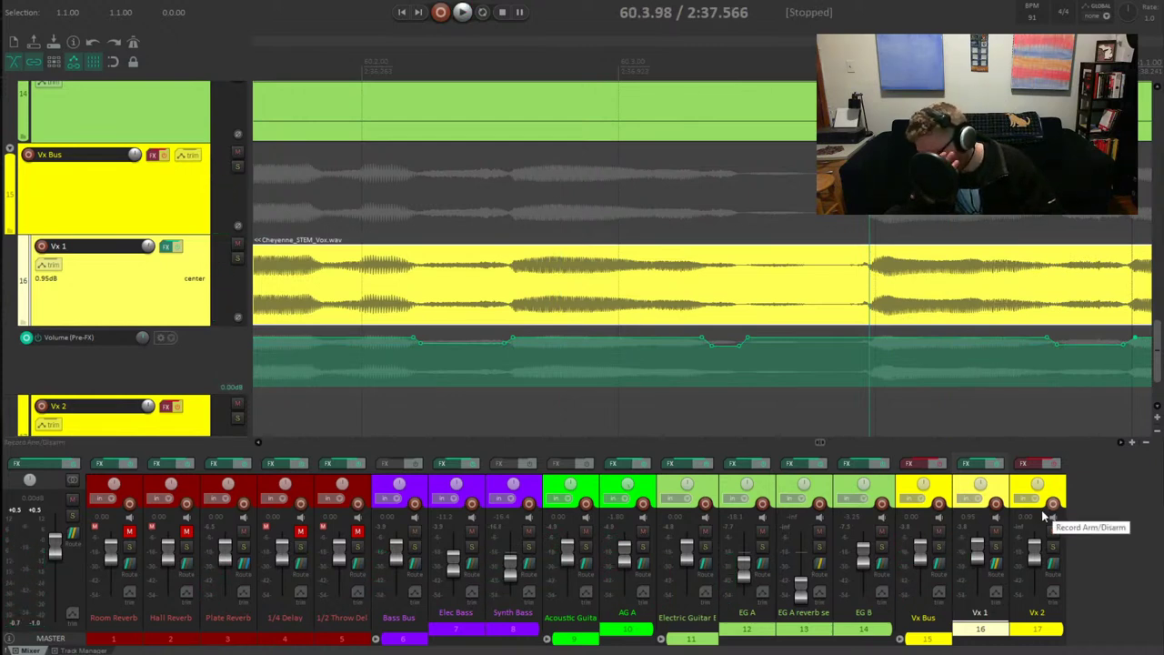
During playback, unmute Room Reverb and send the Acoustic Guitar Bus to it at about -8.8 dB
scroll(572, 252, down, 5)
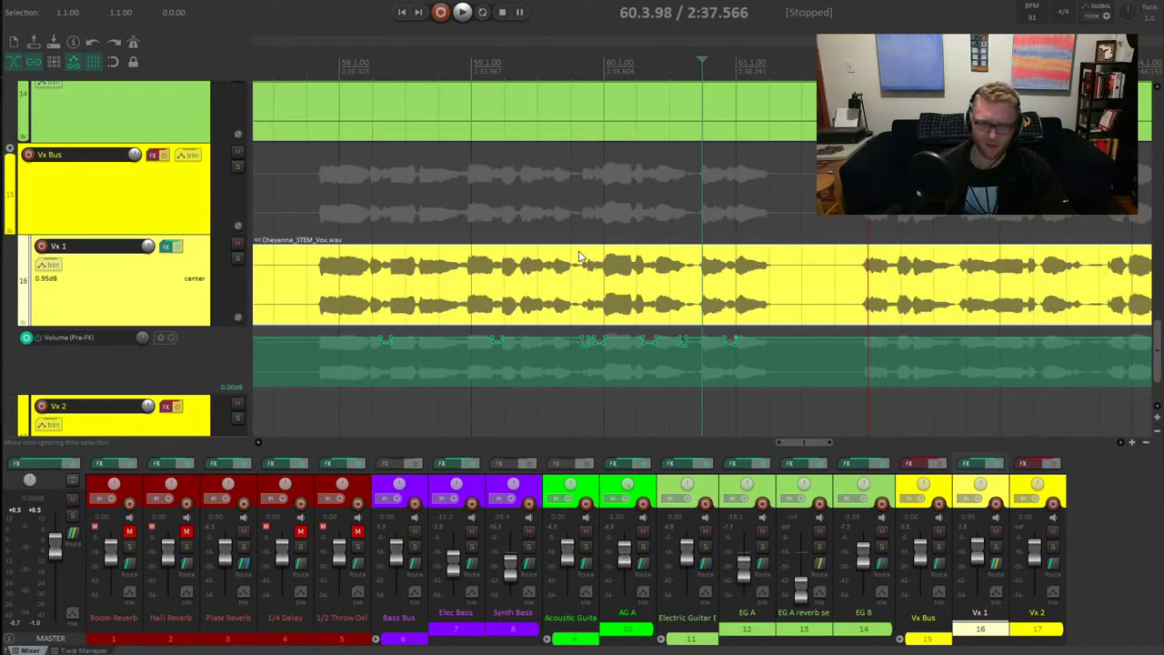
scroll(602, 270, down, 3)
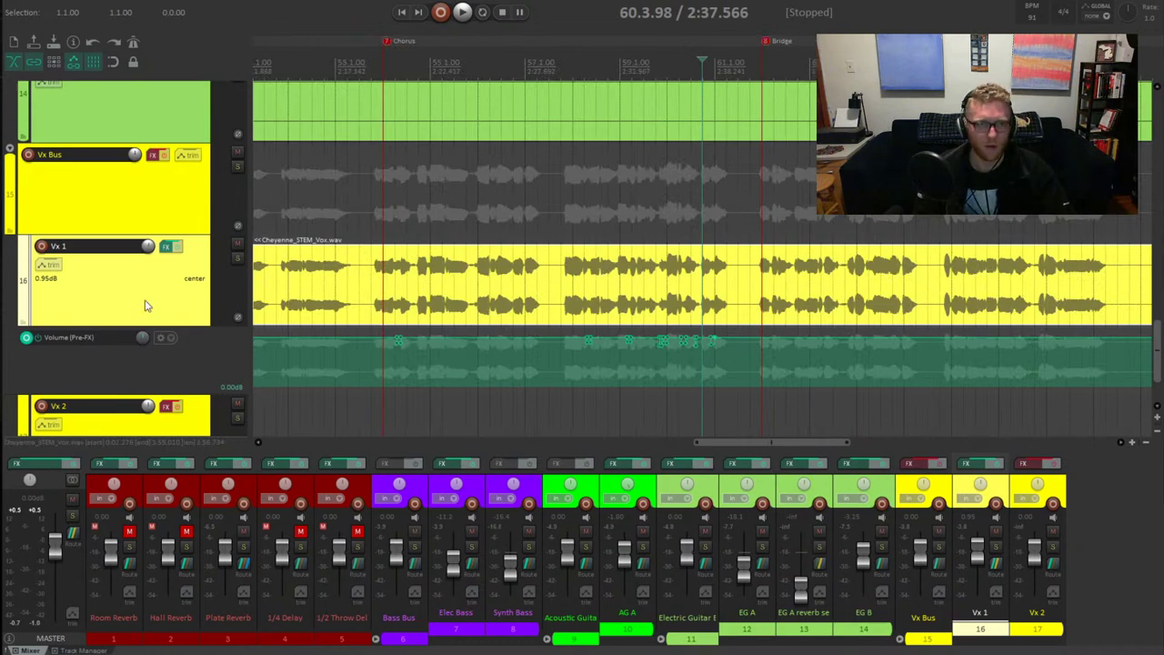
scroll(144, 304, up, 10)
scroll(149, 303, down, 8)
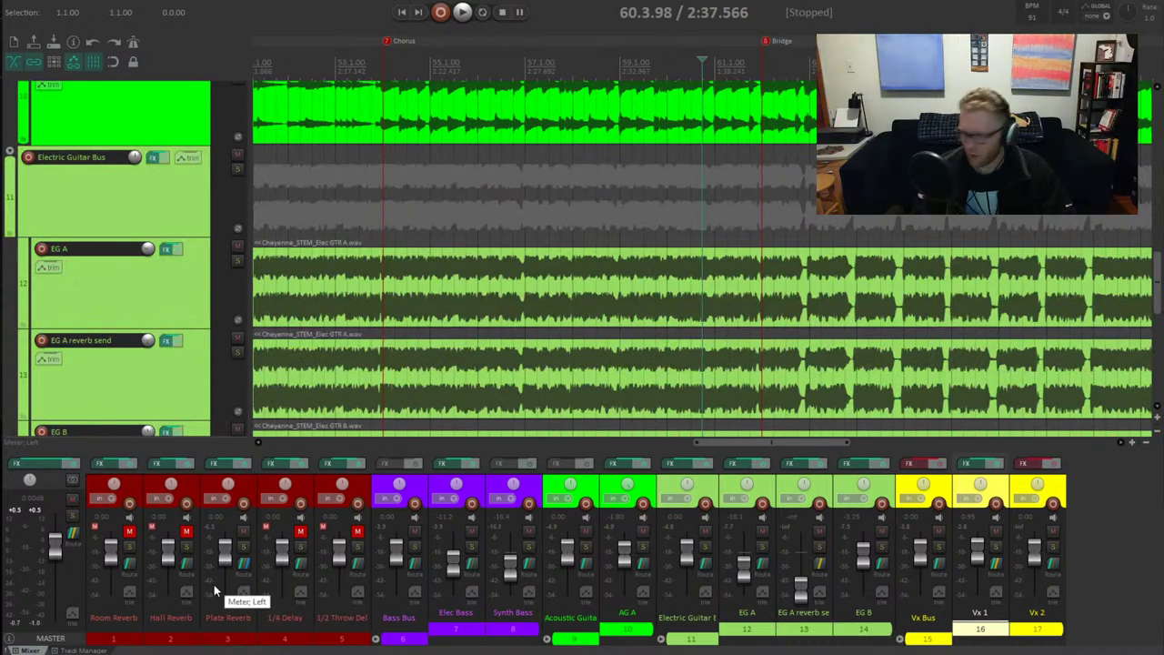
key(space)
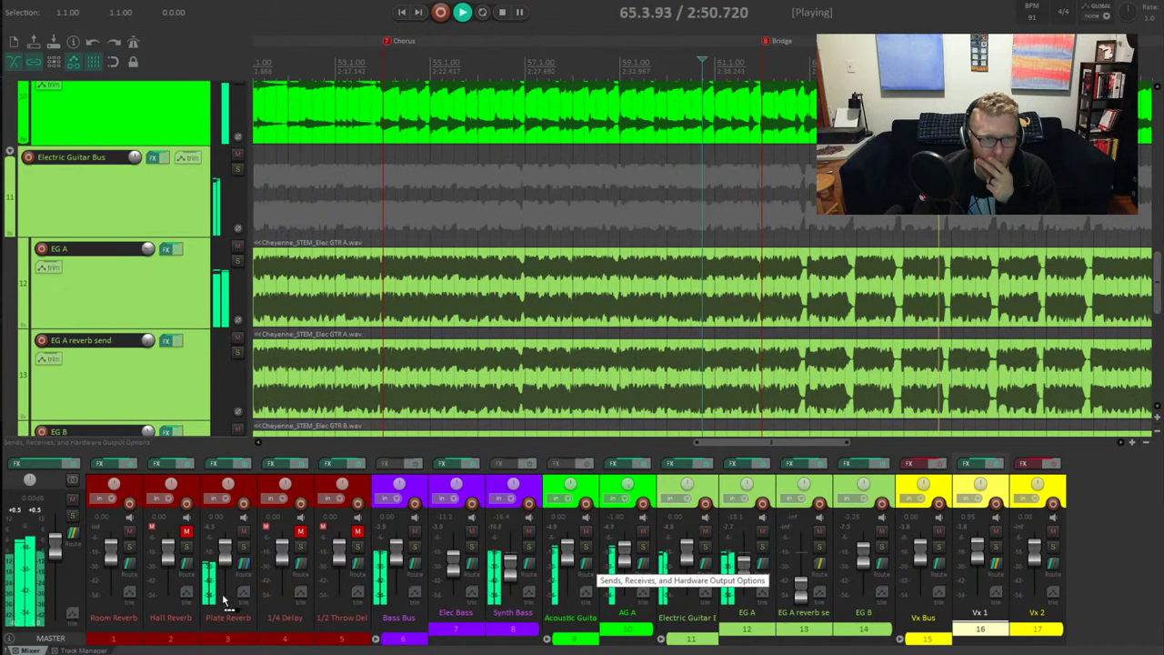
click(118, 591)
drag(206, 629, 185, 629)
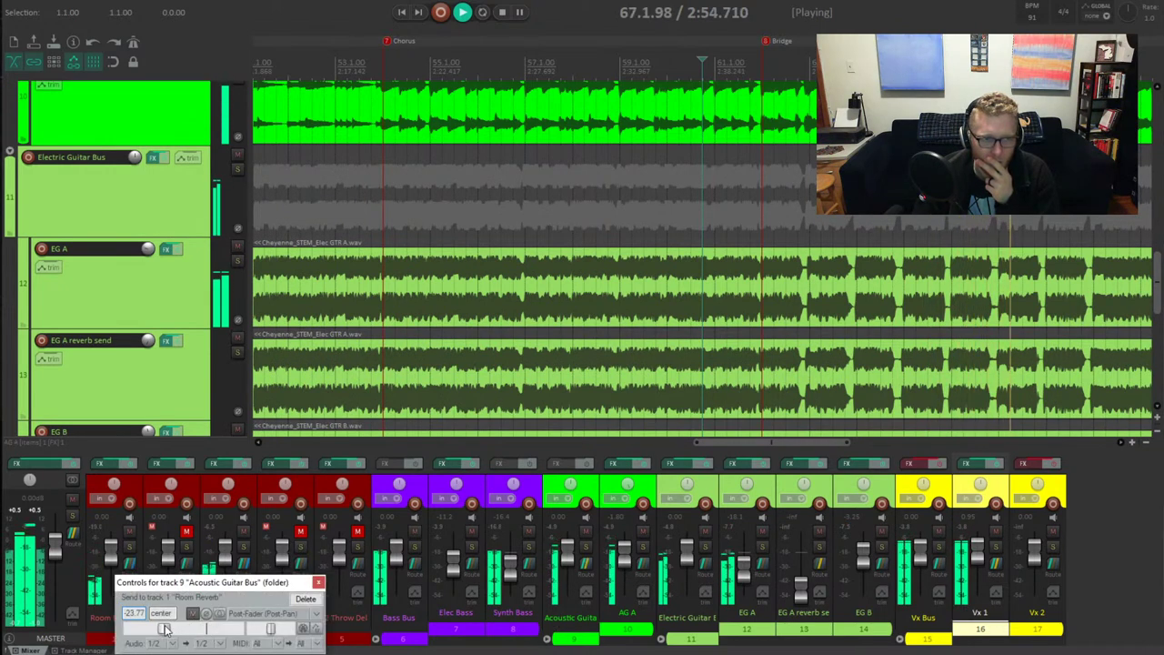
Inspect the Q6 equalizer and RVerb settings in Room Reverb's FX chain
click(100, 464)
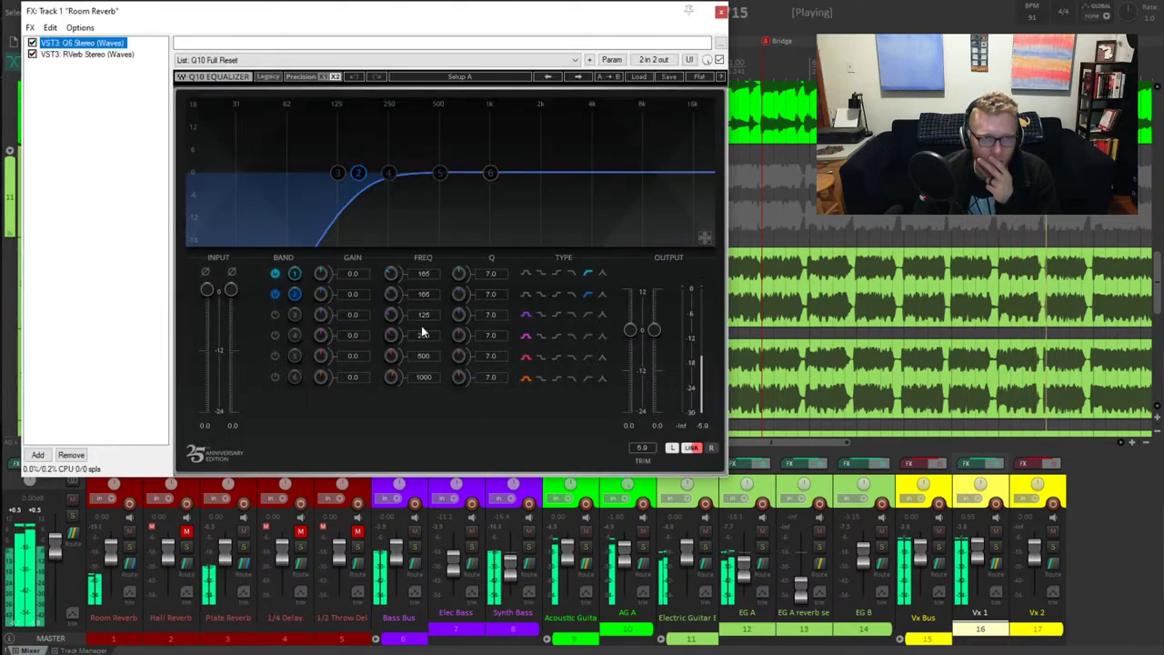
click(86, 53)
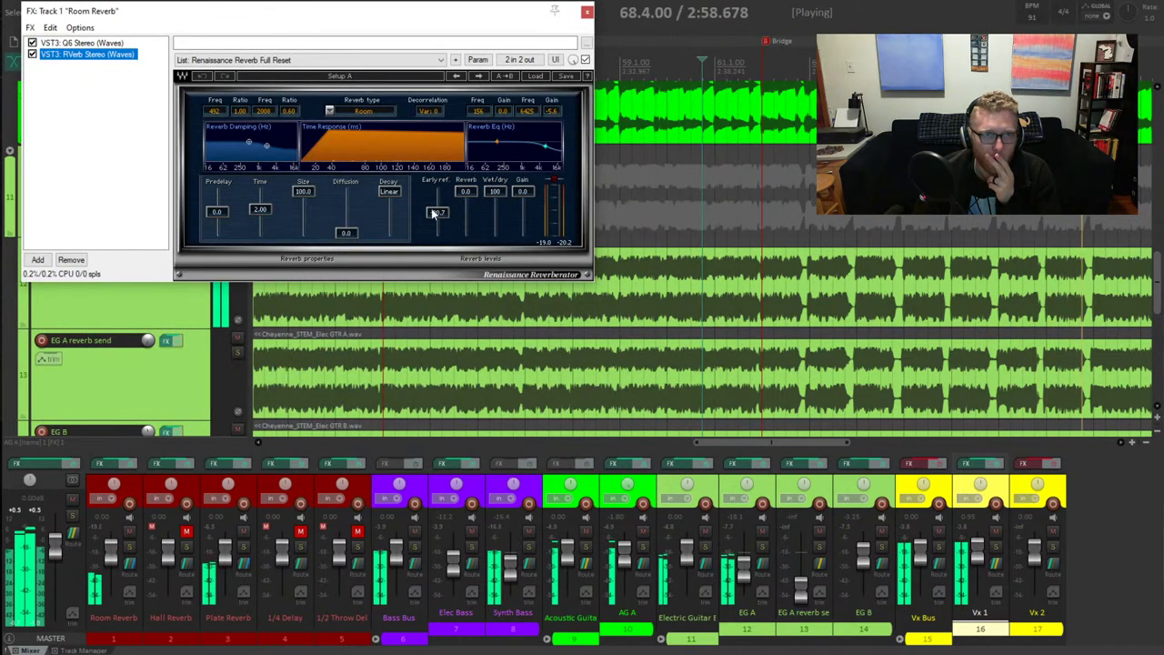
click(586, 11)
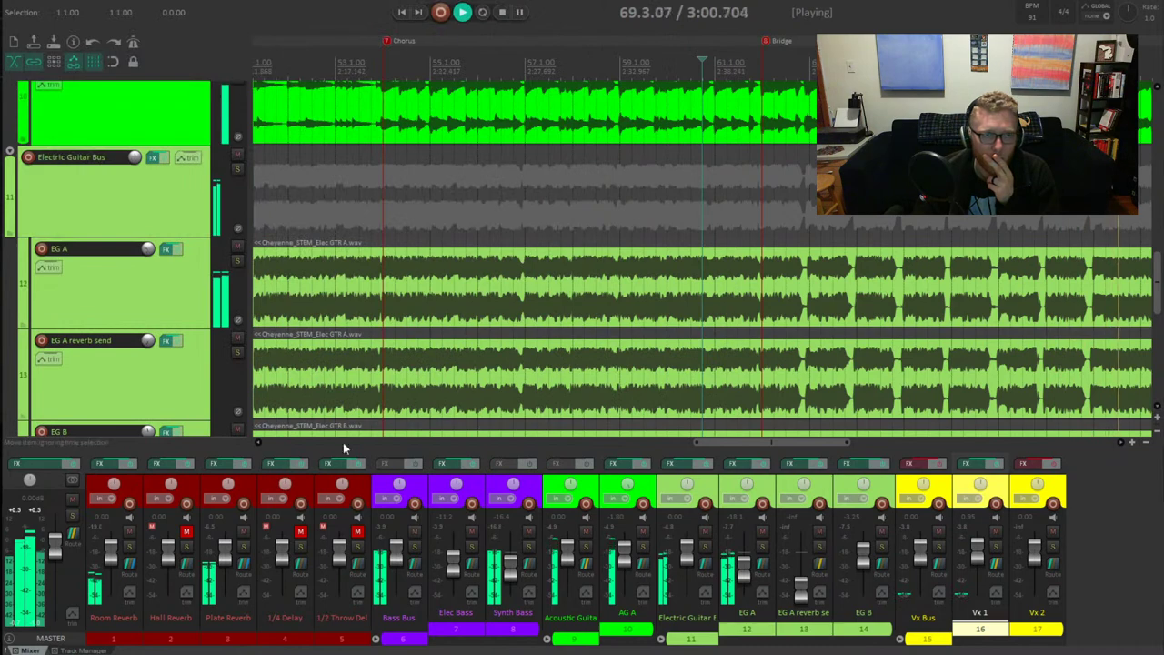
Solo the Acoustic Guitar Bus, delete its send to Room Reverb, and mute the Room Reverb track again
click(589, 549)
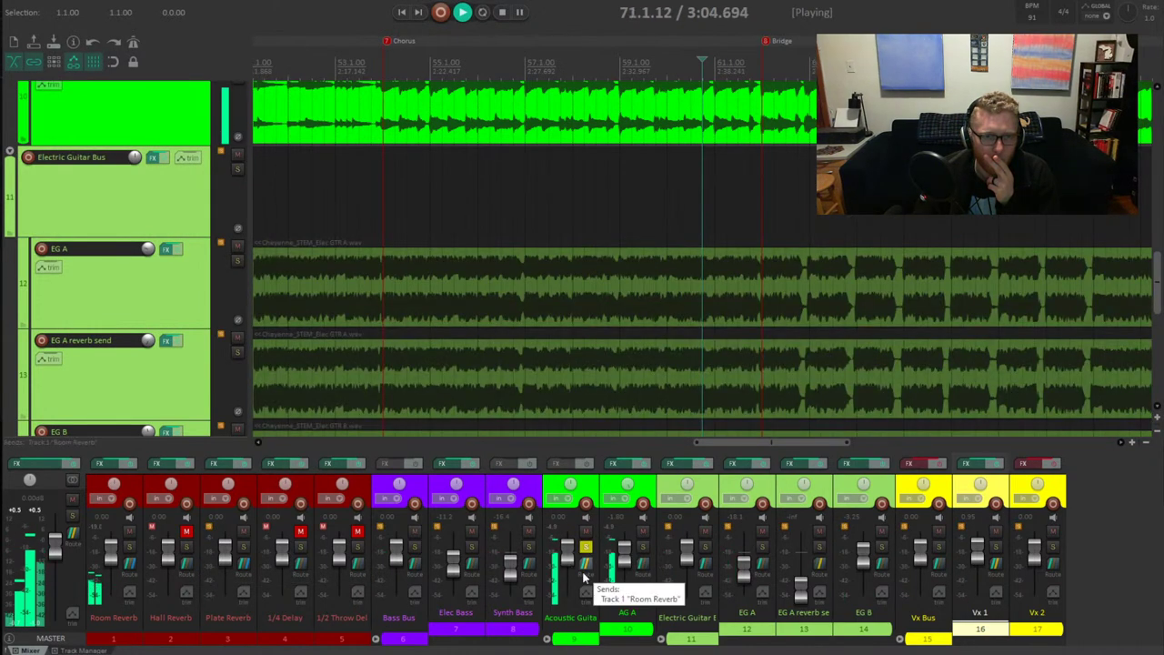
click(585, 576)
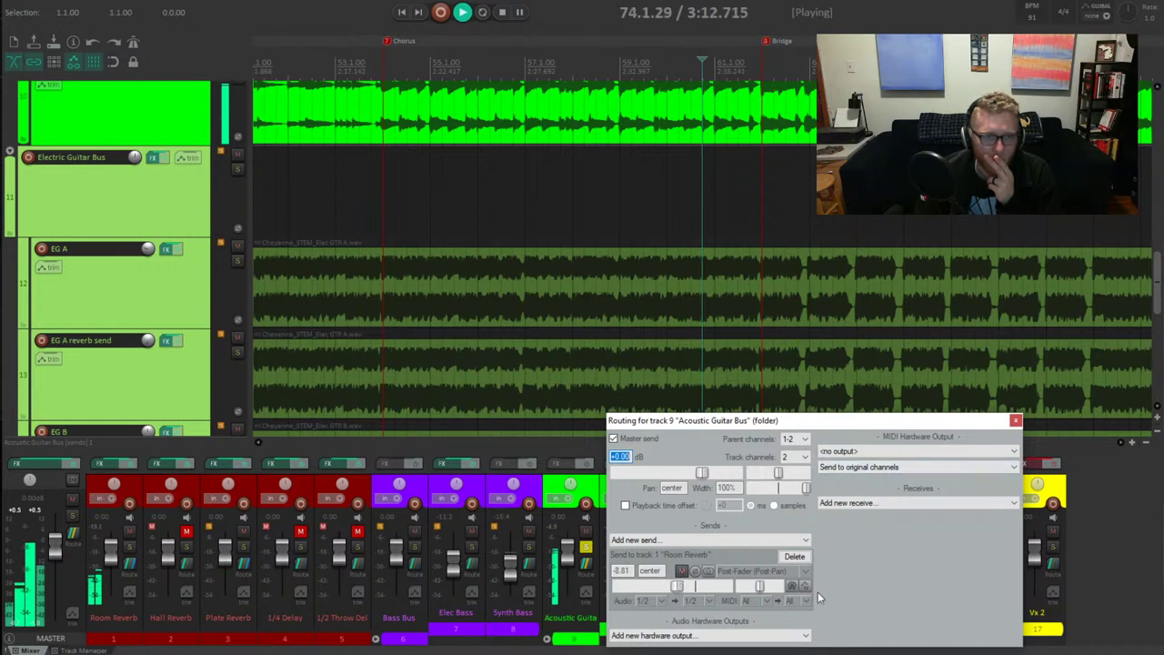
click(794, 555)
click(132, 537)
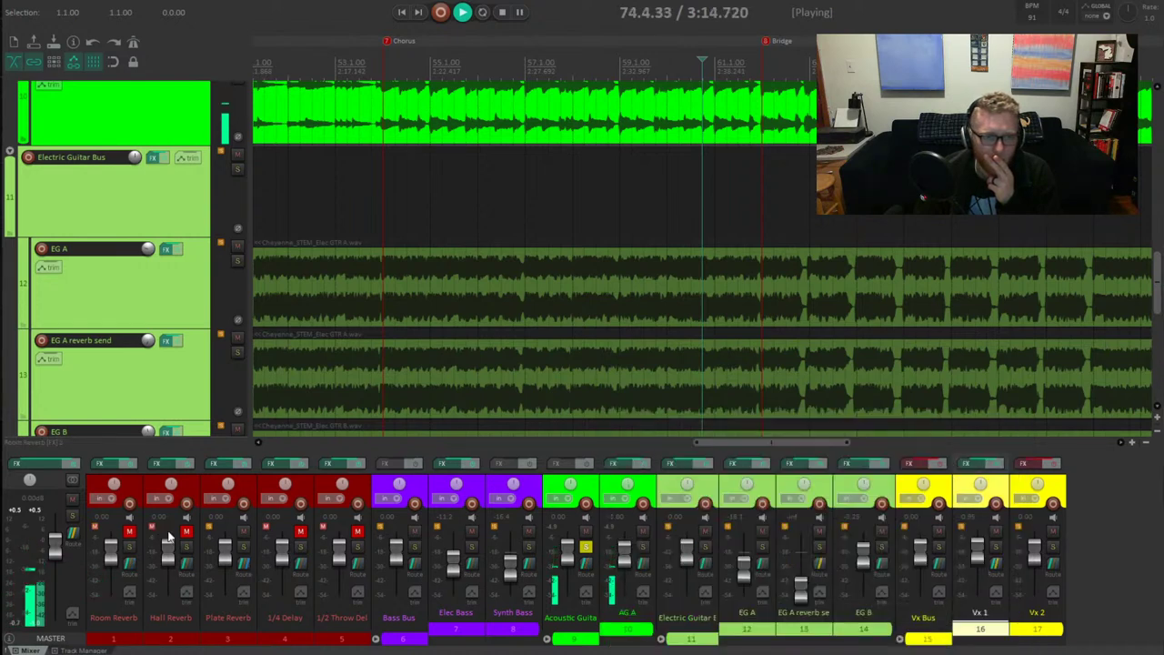
Unmute Hall Reverb and send the Acoustic Guitar Bus to it as Pre-Fader (Post-FX) at about -8.4 dB
drag(596, 573, 182, 600)
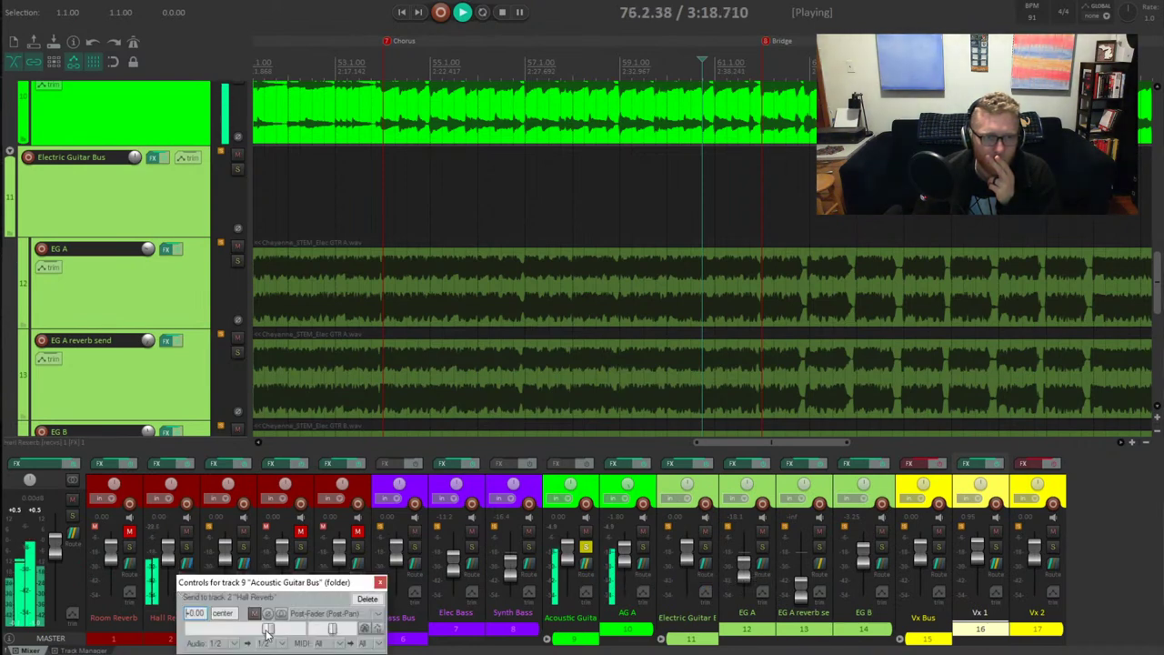
drag(260, 629, 244, 630)
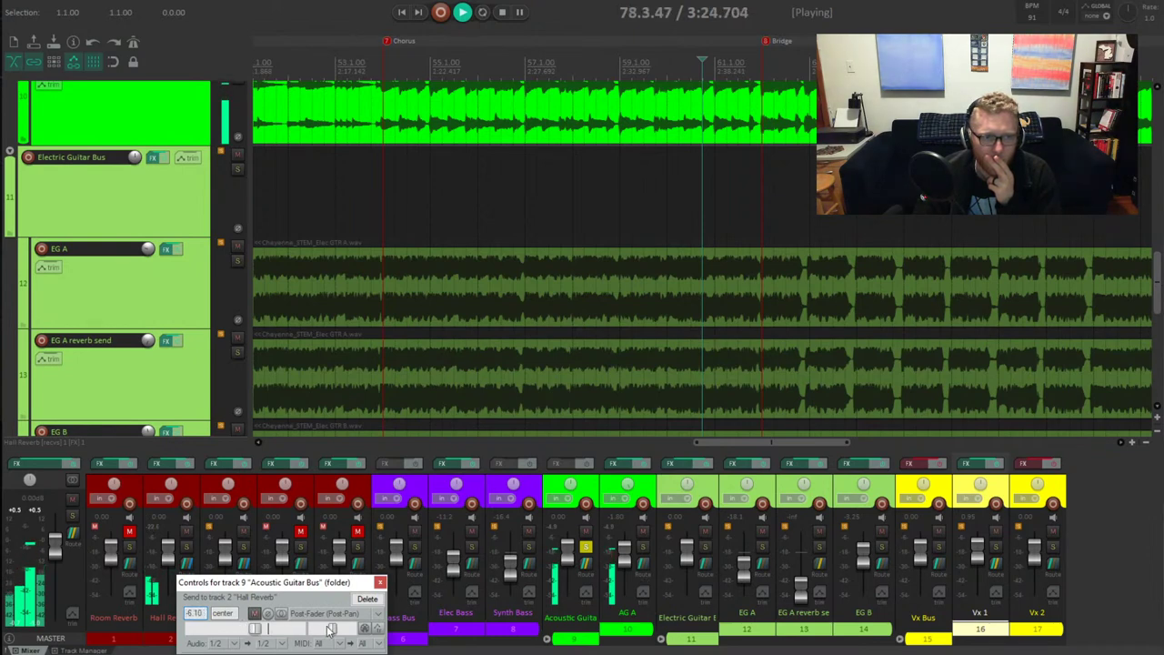
drag(331, 630, 326, 630)
click(326, 615)
click(336, 594)
key(space)
mouse_move(324, 633)
mouse_down()
mouse_move(300, 635)
mouse_move(346, 636)
mouse_move(326, 634)
mouse_up()
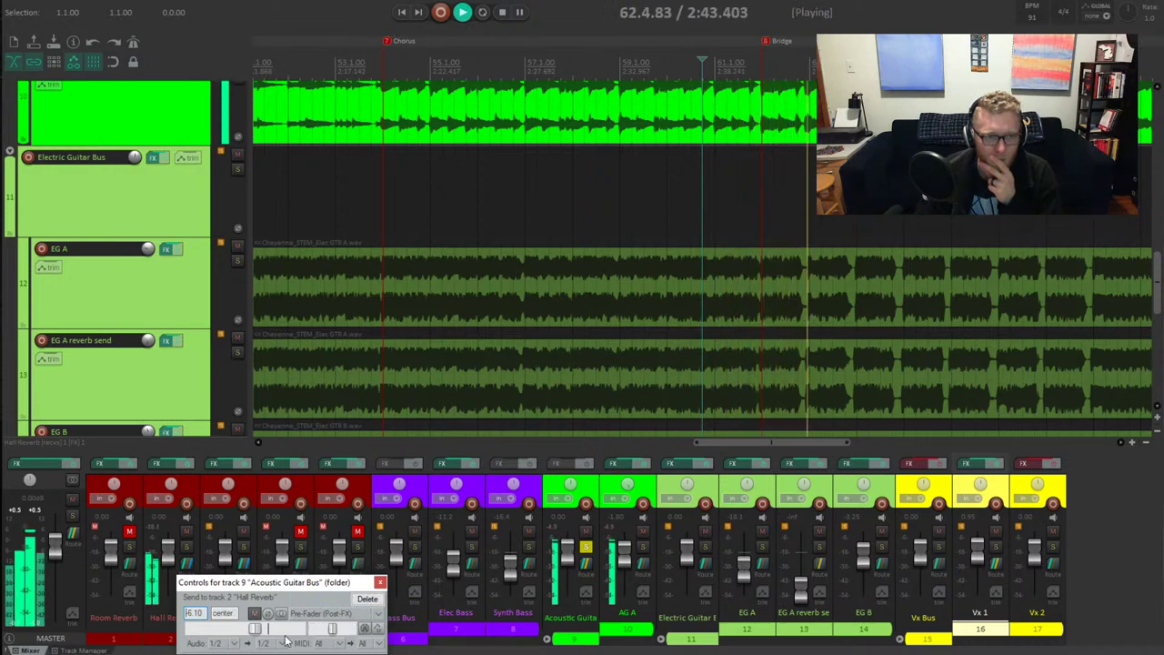
drag(259, 634, 254, 636)
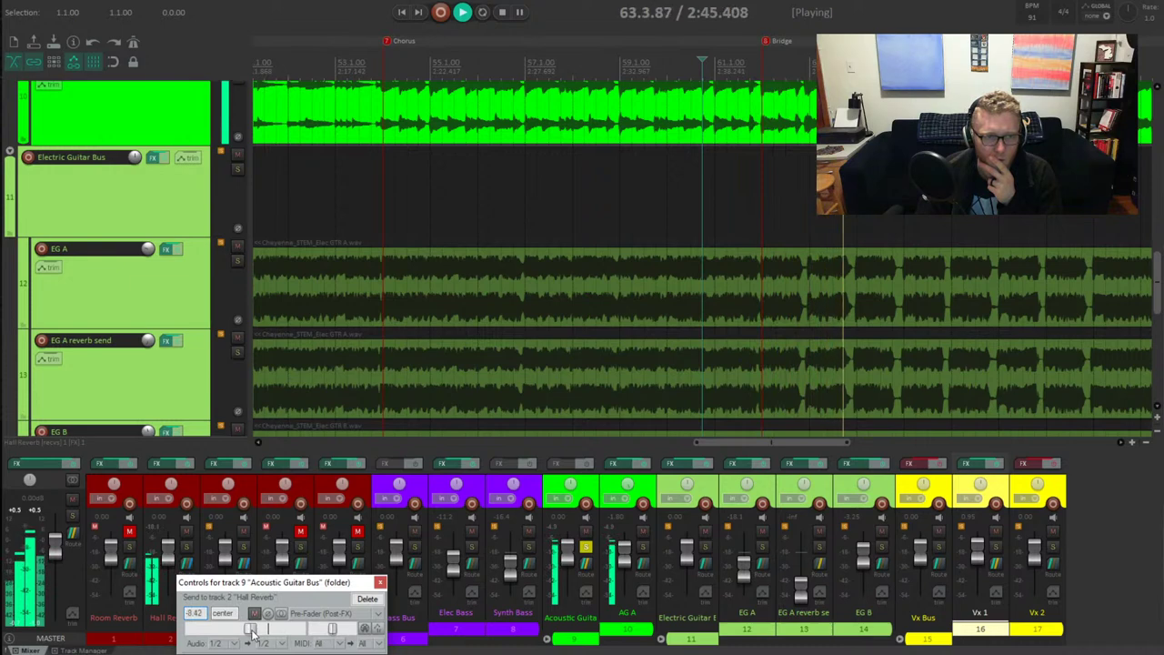
Inspect the TrueVerb settings on the Hall Reverb track while the soloed acoustic guitar plays
click(163, 467)
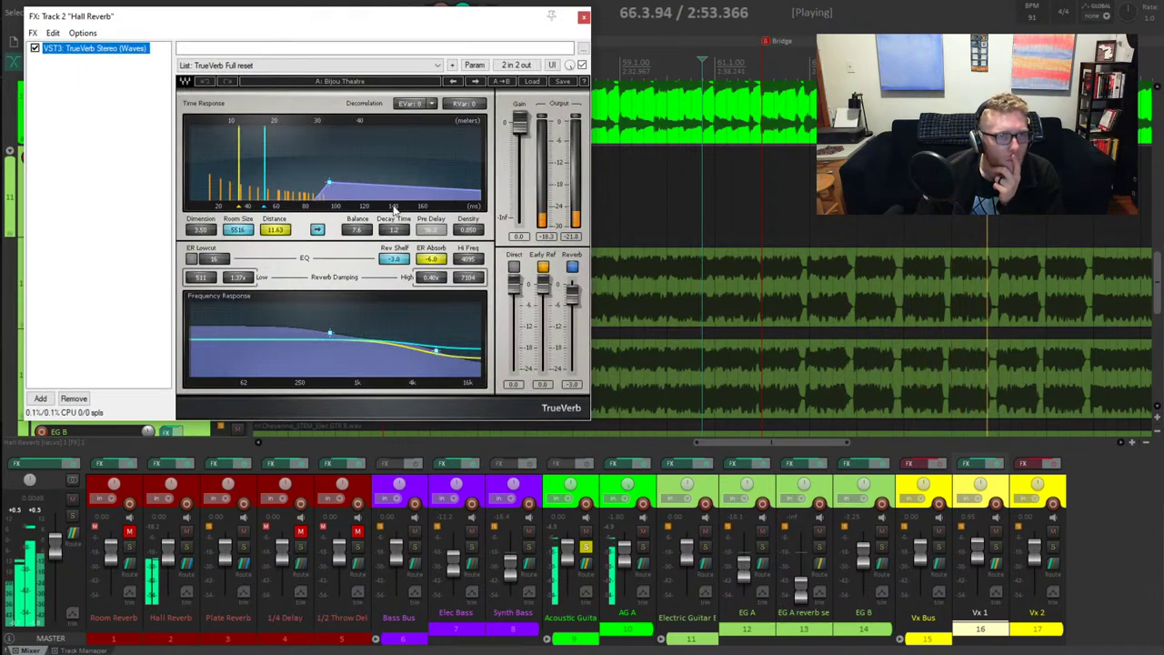
click(582, 17)
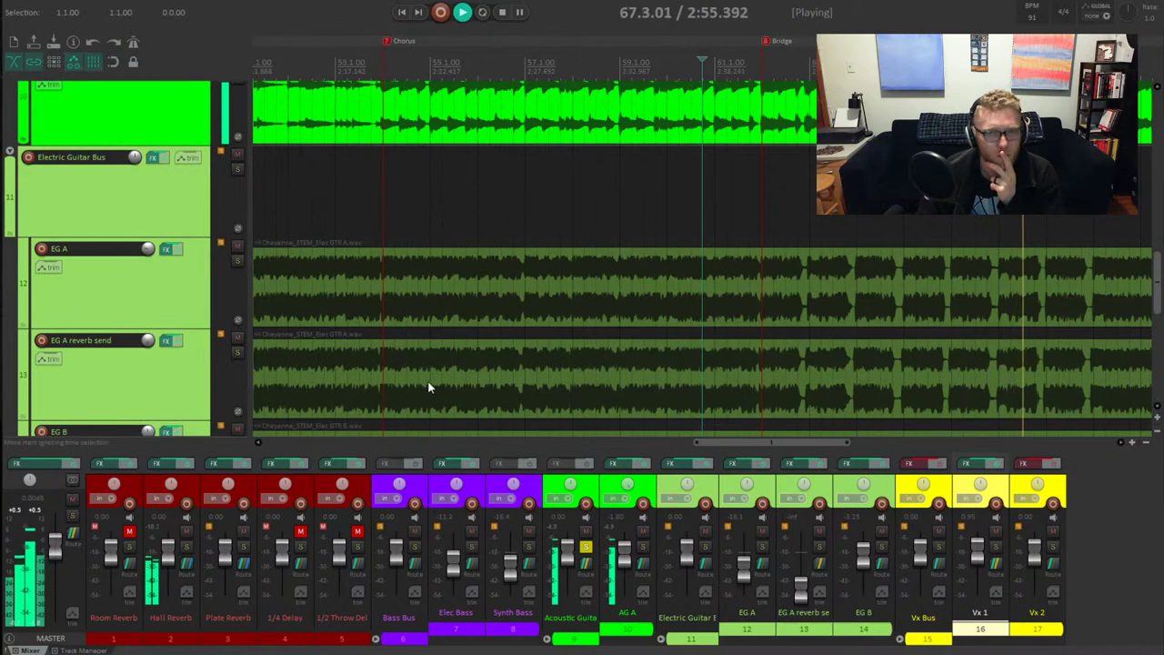
scroll(467, 364, down, 5)
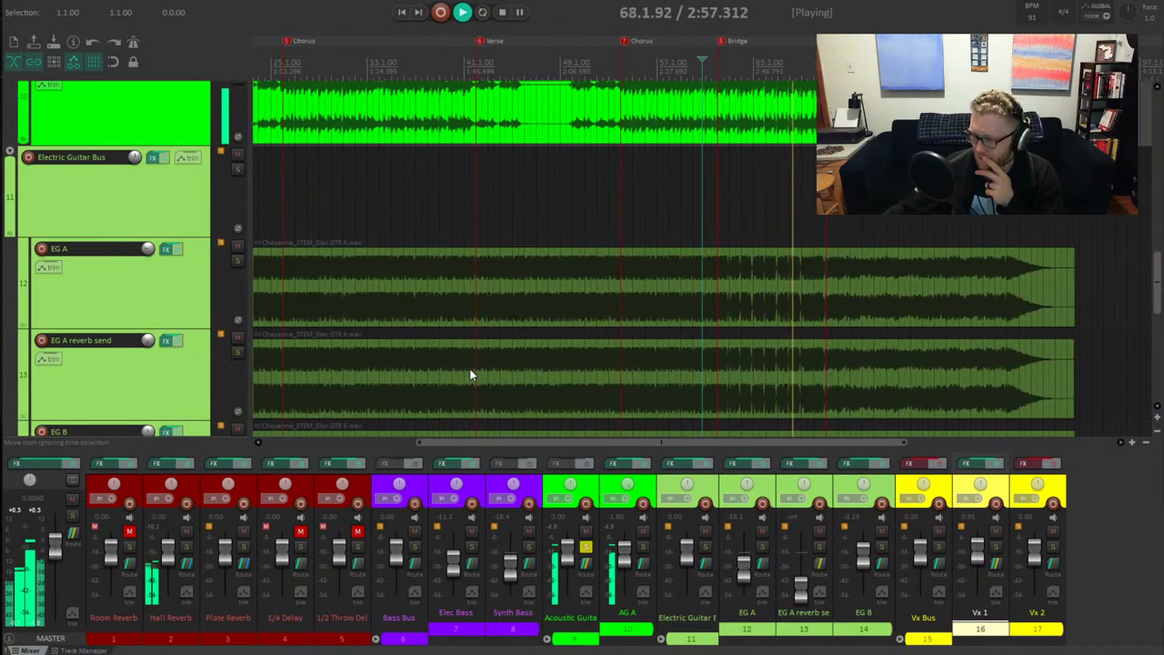
Unsolo the Acoustic Guitar Bus and lower its Hall Reverb send to about -9.5 dB
click(586, 547)
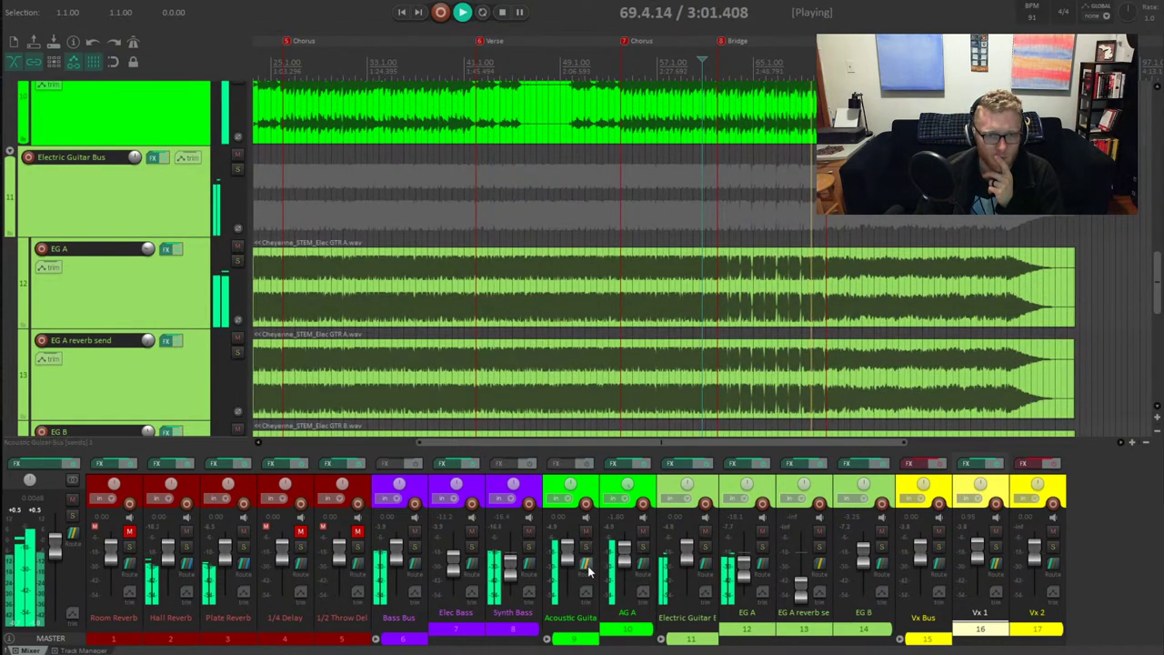
click(586, 564)
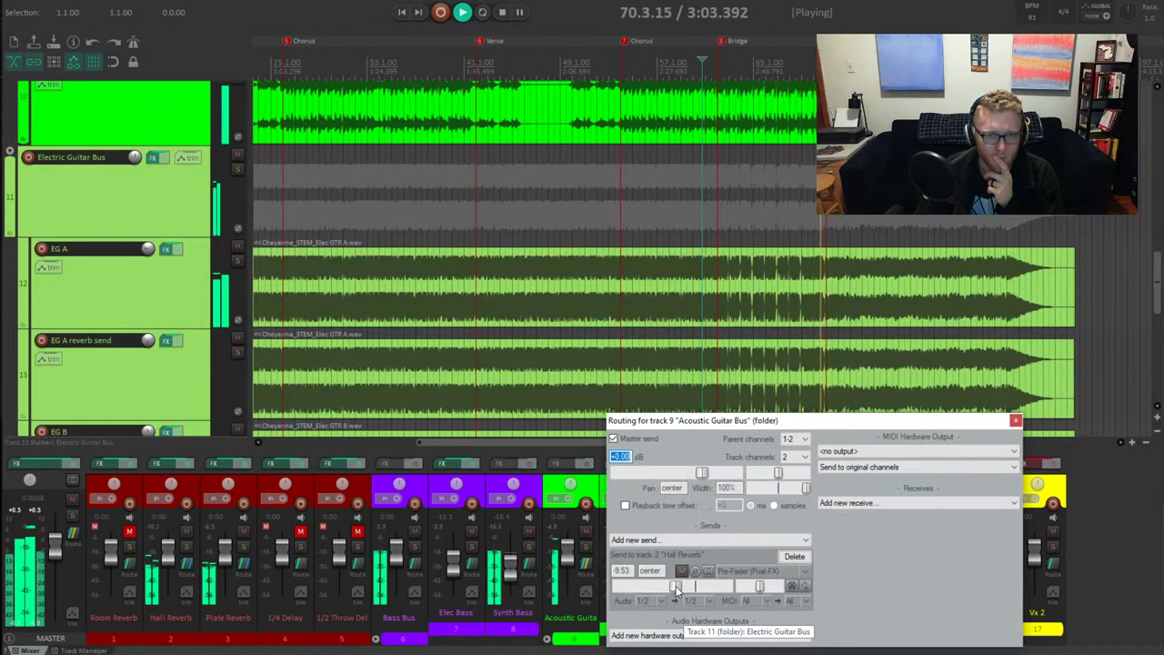
key(Escape)
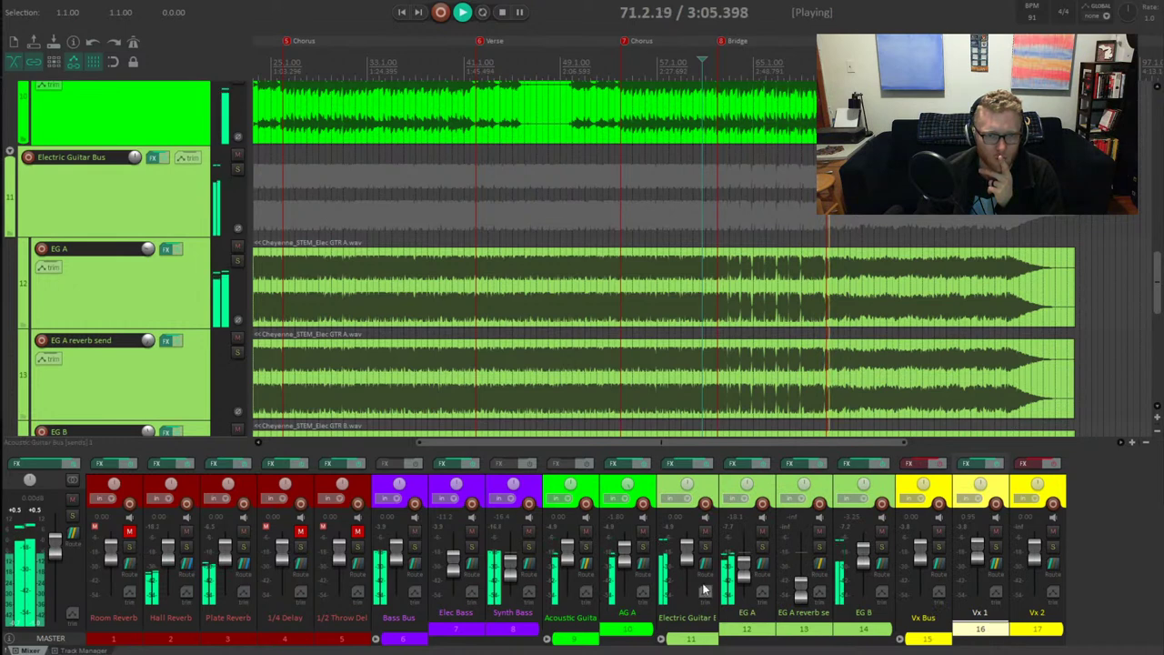
Send the Electric Guitar Bus to Hall Reverb and lower the send level while the full mix plays
click(186, 582)
drag(247, 629, 242, 629)
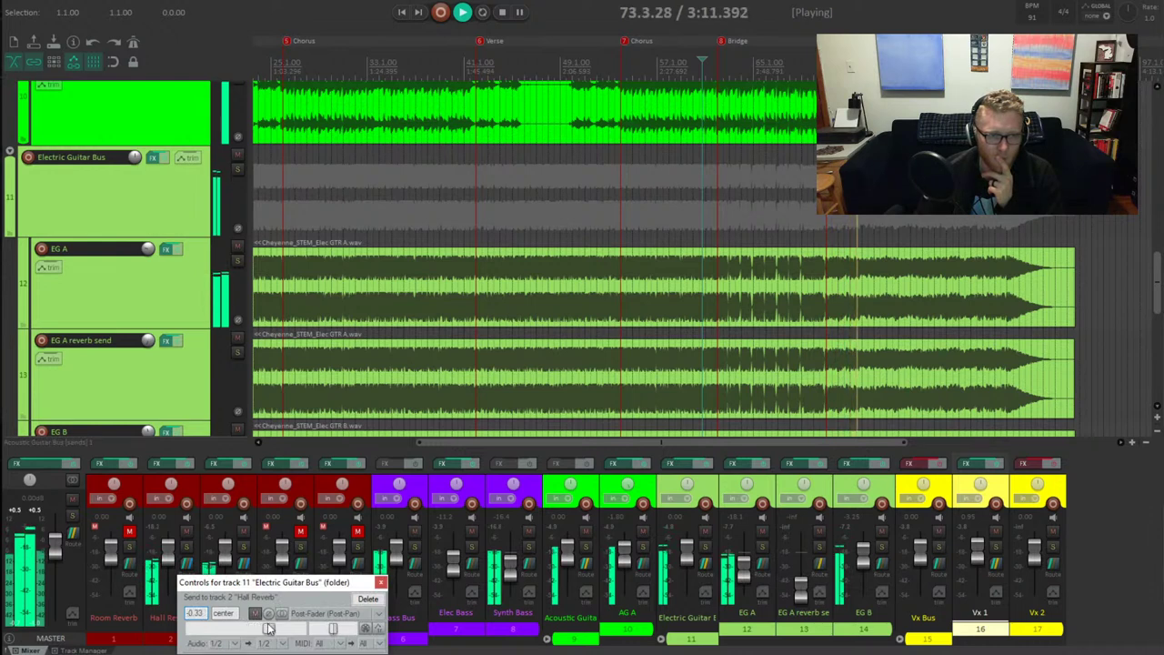
drag(256, 630, 237, 633)
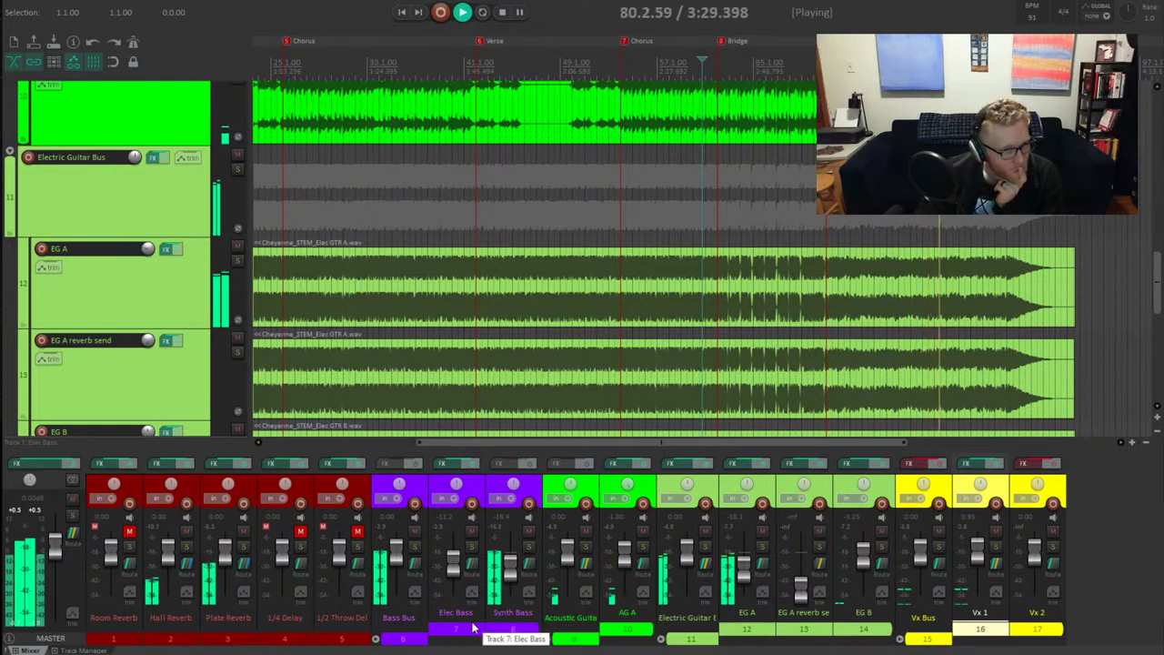
Open the Master track's FX chain with the Q6 equalizer in view
click(39, 464)
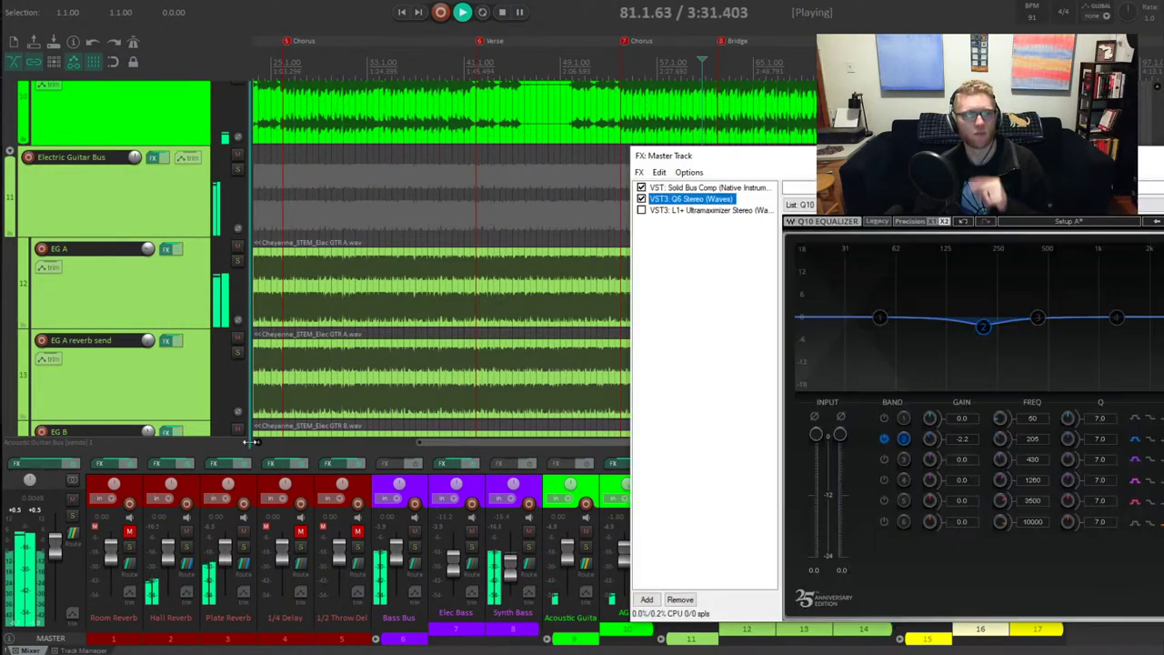
click(657, 354)
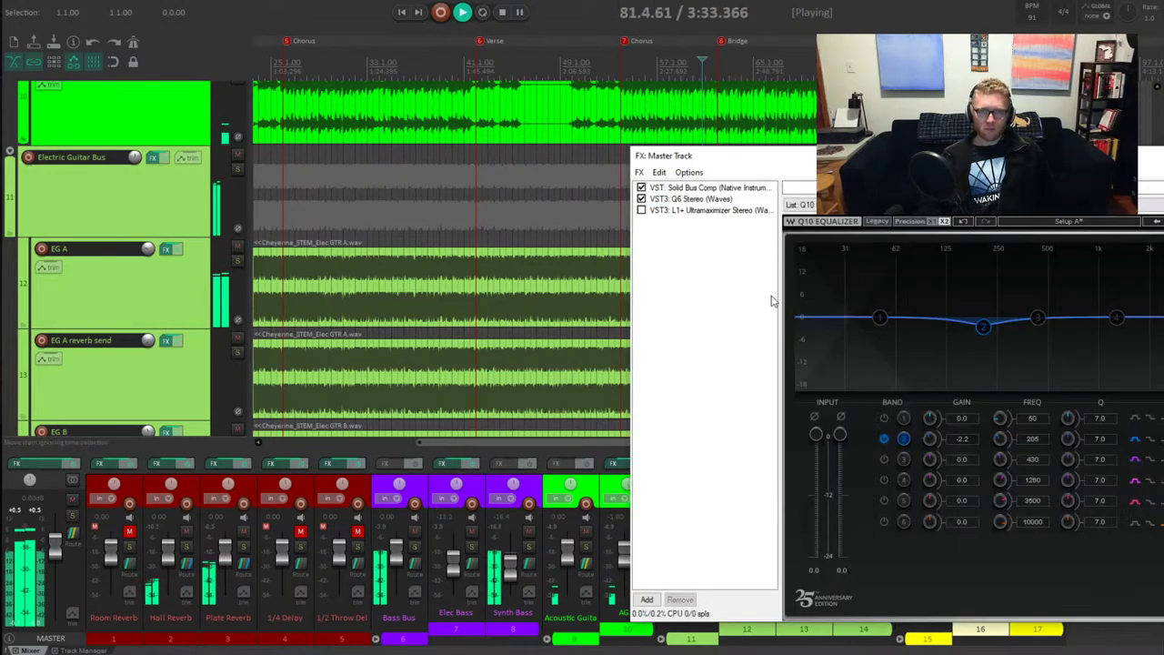